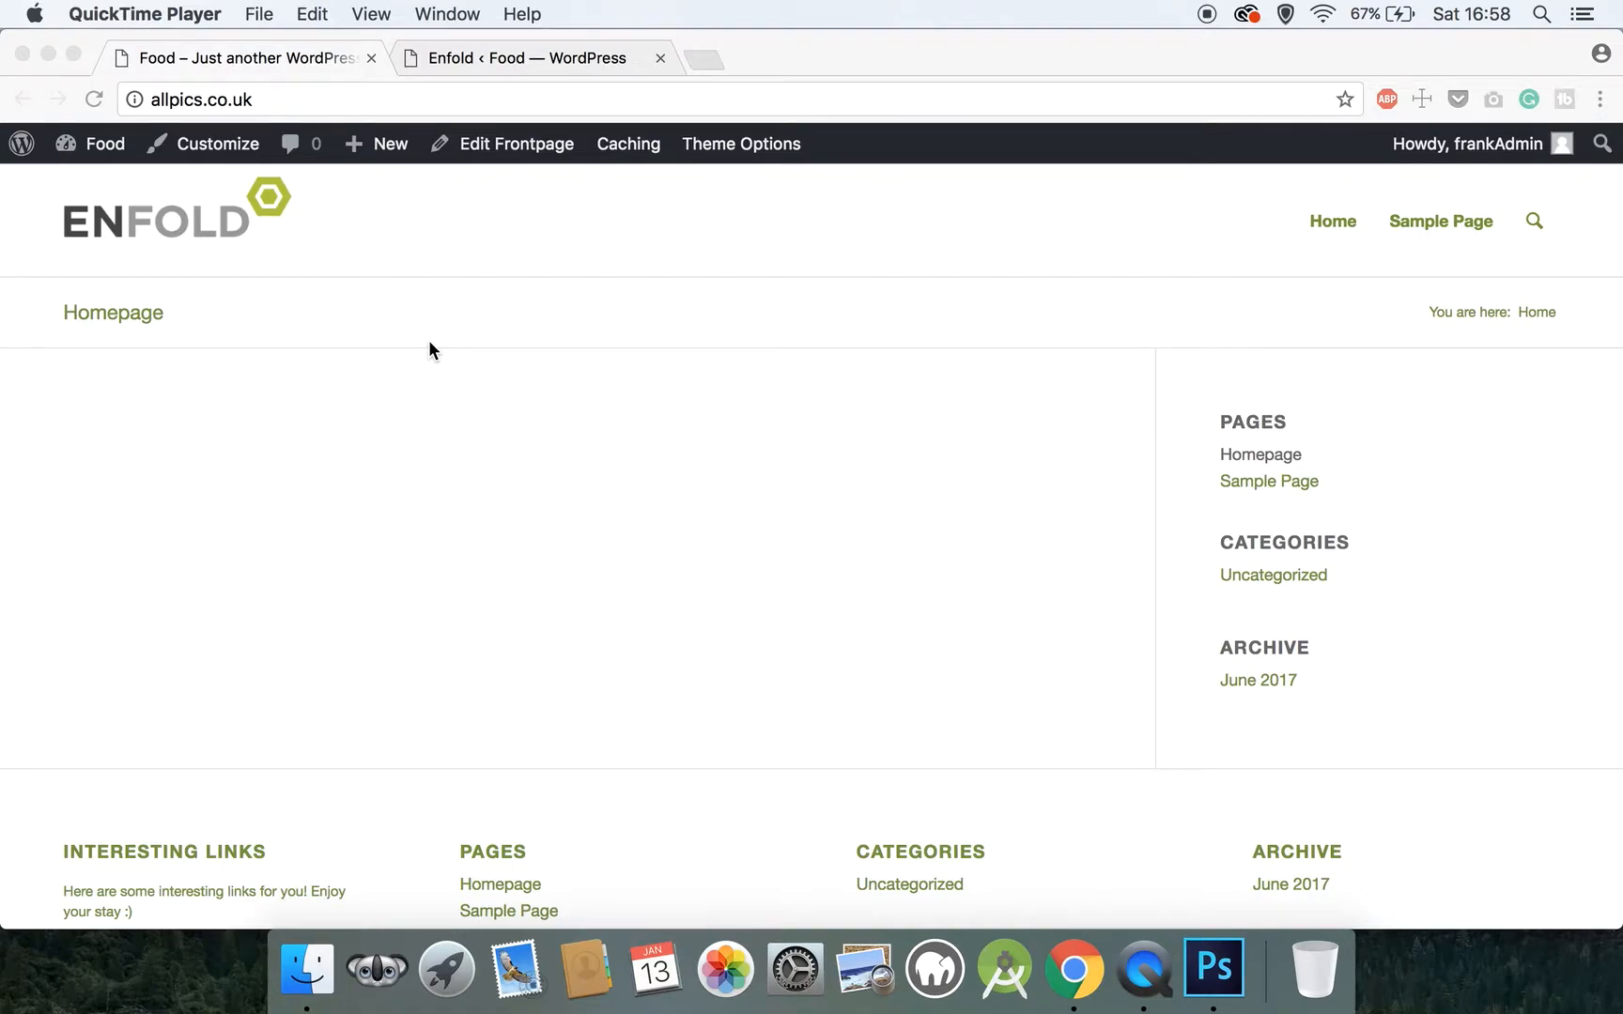
Open the Enfold theme options from the site's WordPress dashboard and look over the front page, logo and favicon settings
scroll(429, 342, down, 2)
scroll(430, 341, up, 3)
click(464, 303)
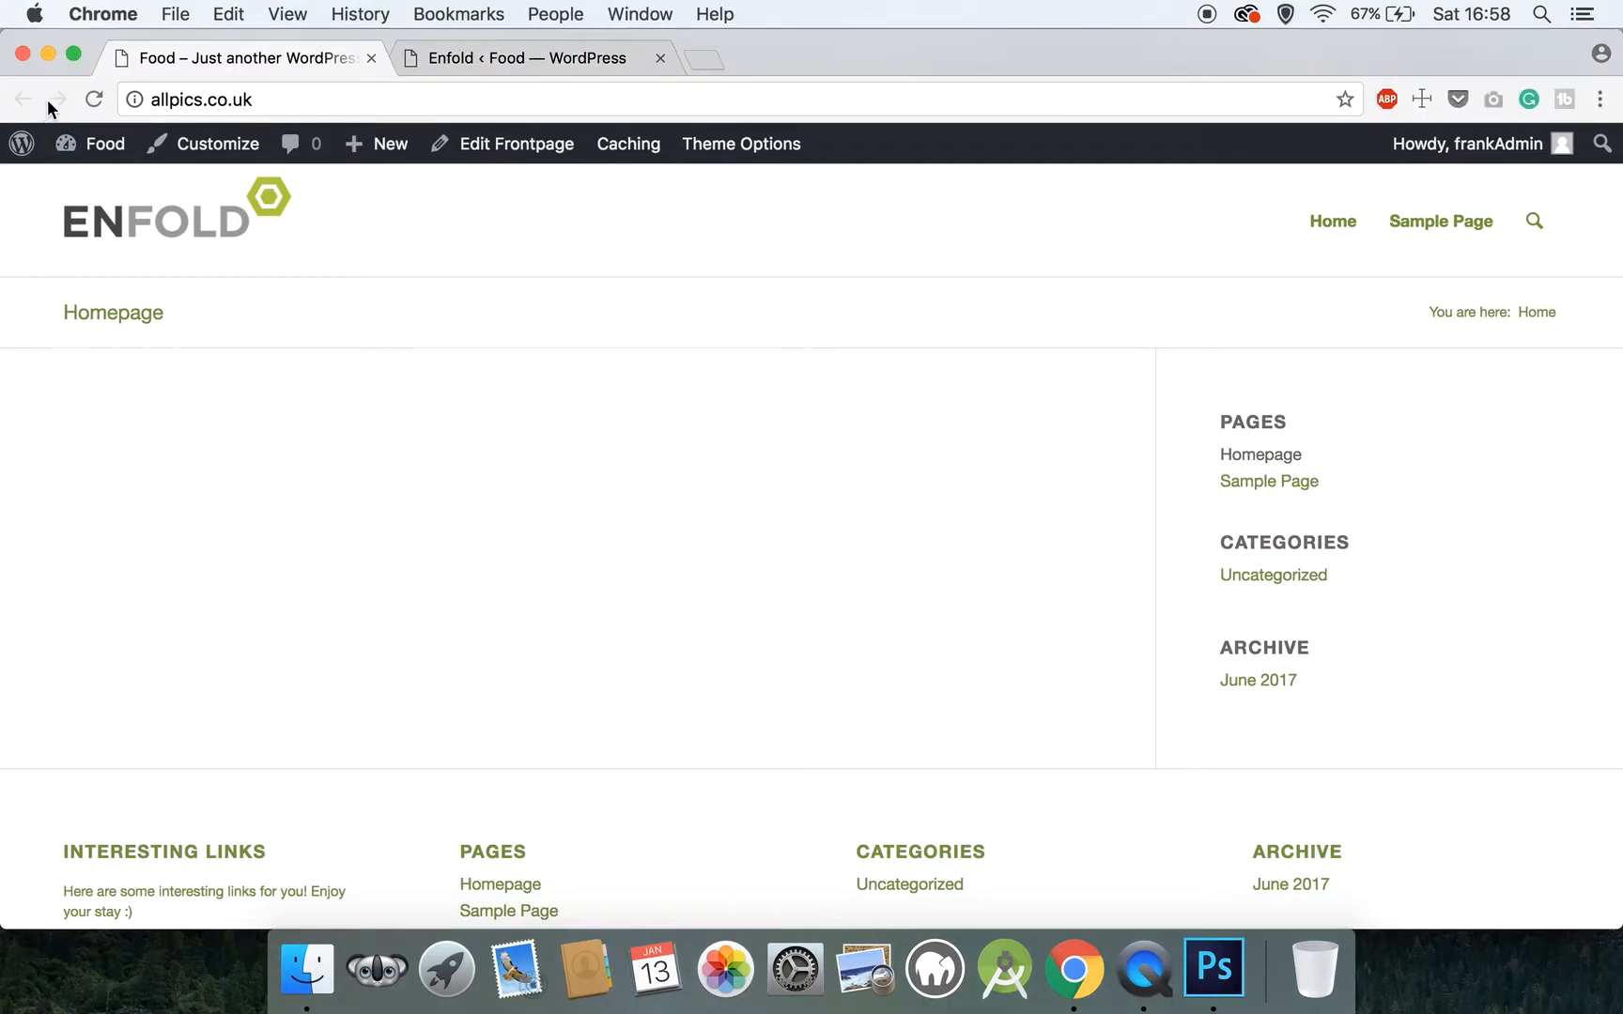
mouse_move(102, 153)
click(101, 199)
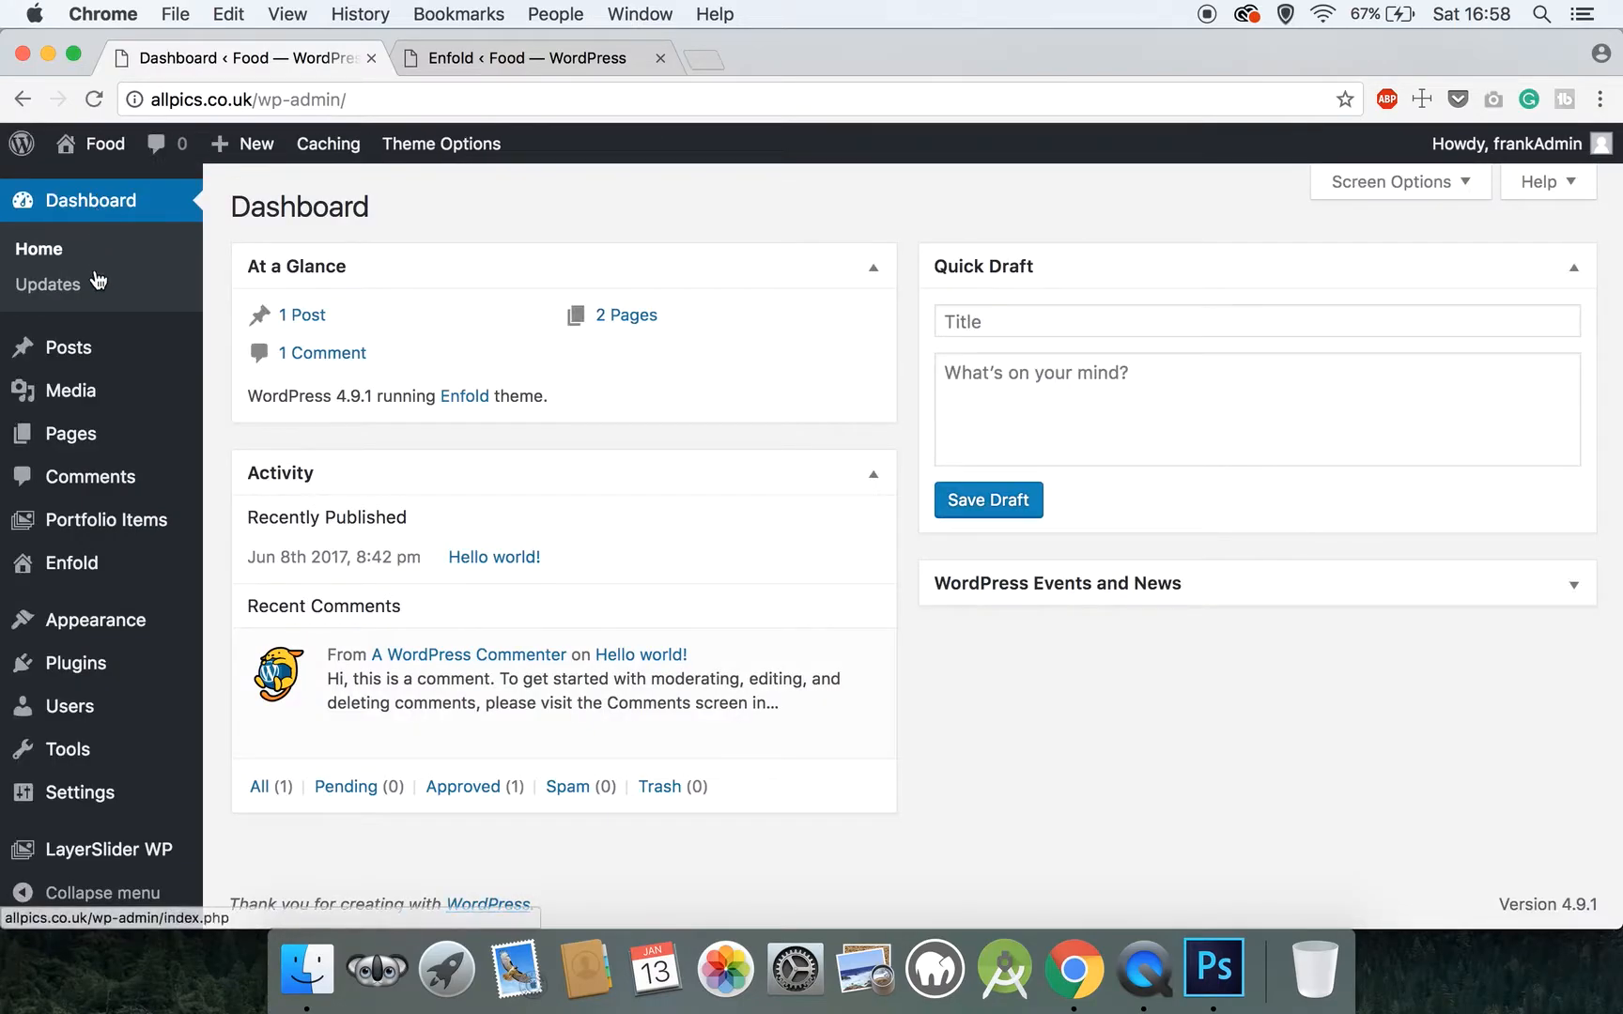
mouse_move(95, 622)
click(94, 560)
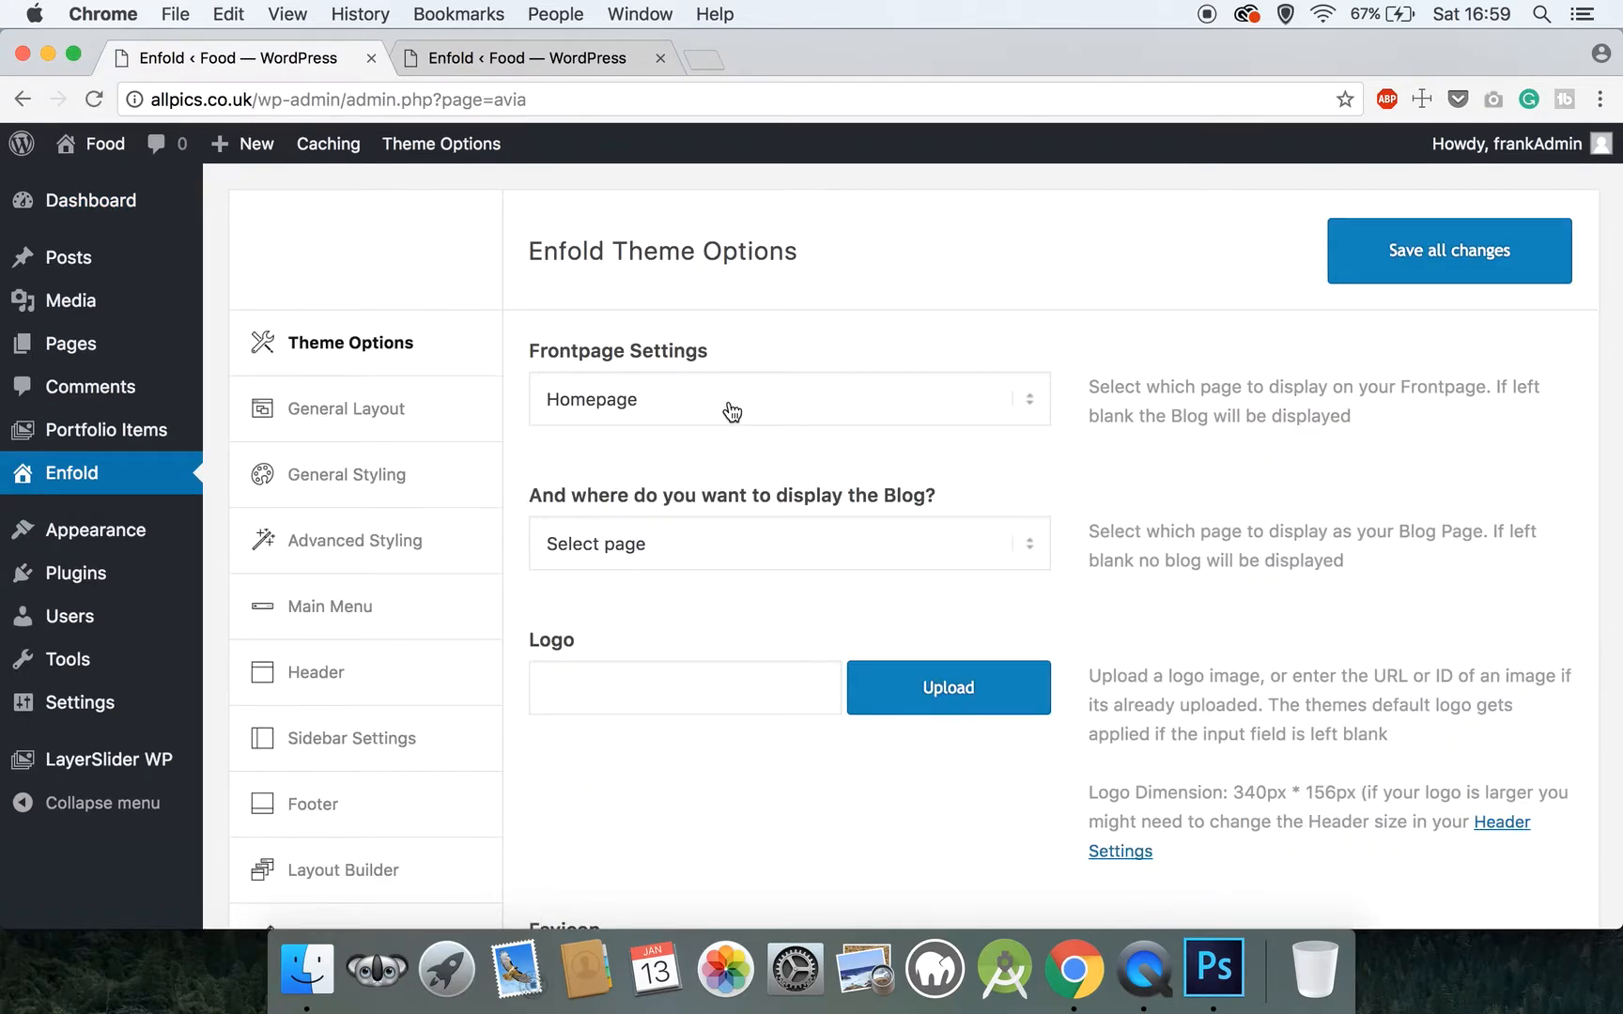
scroll(732, 411, down, 3)
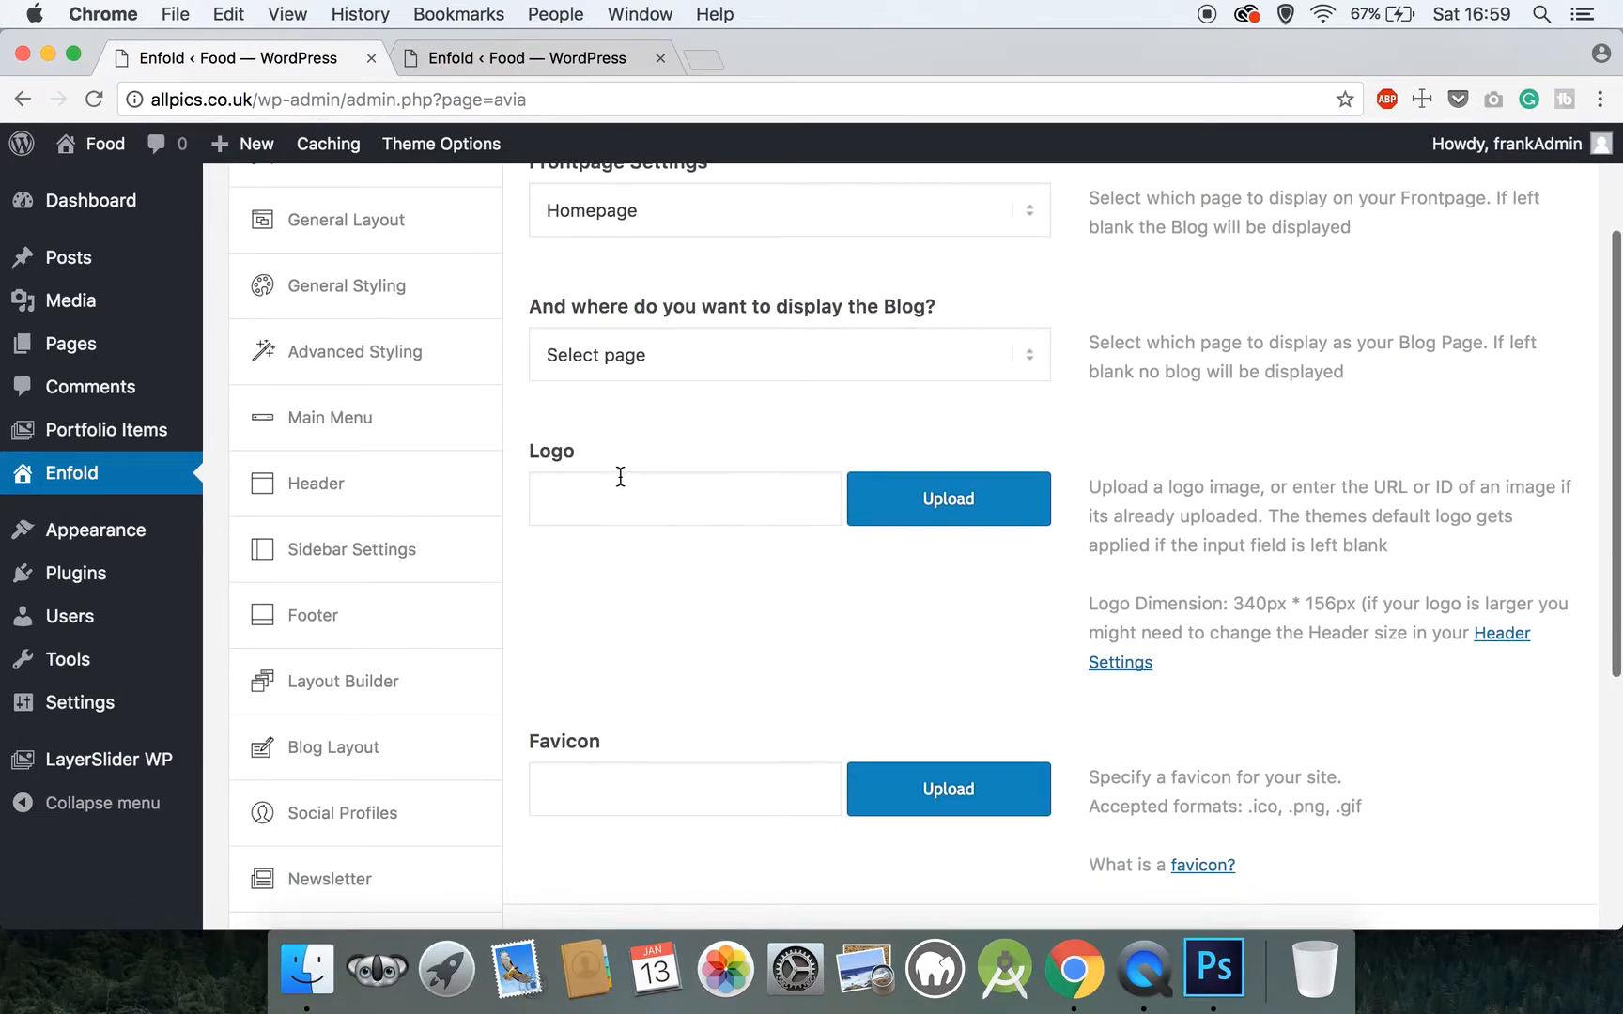
scroll(674, 645, down, 5)
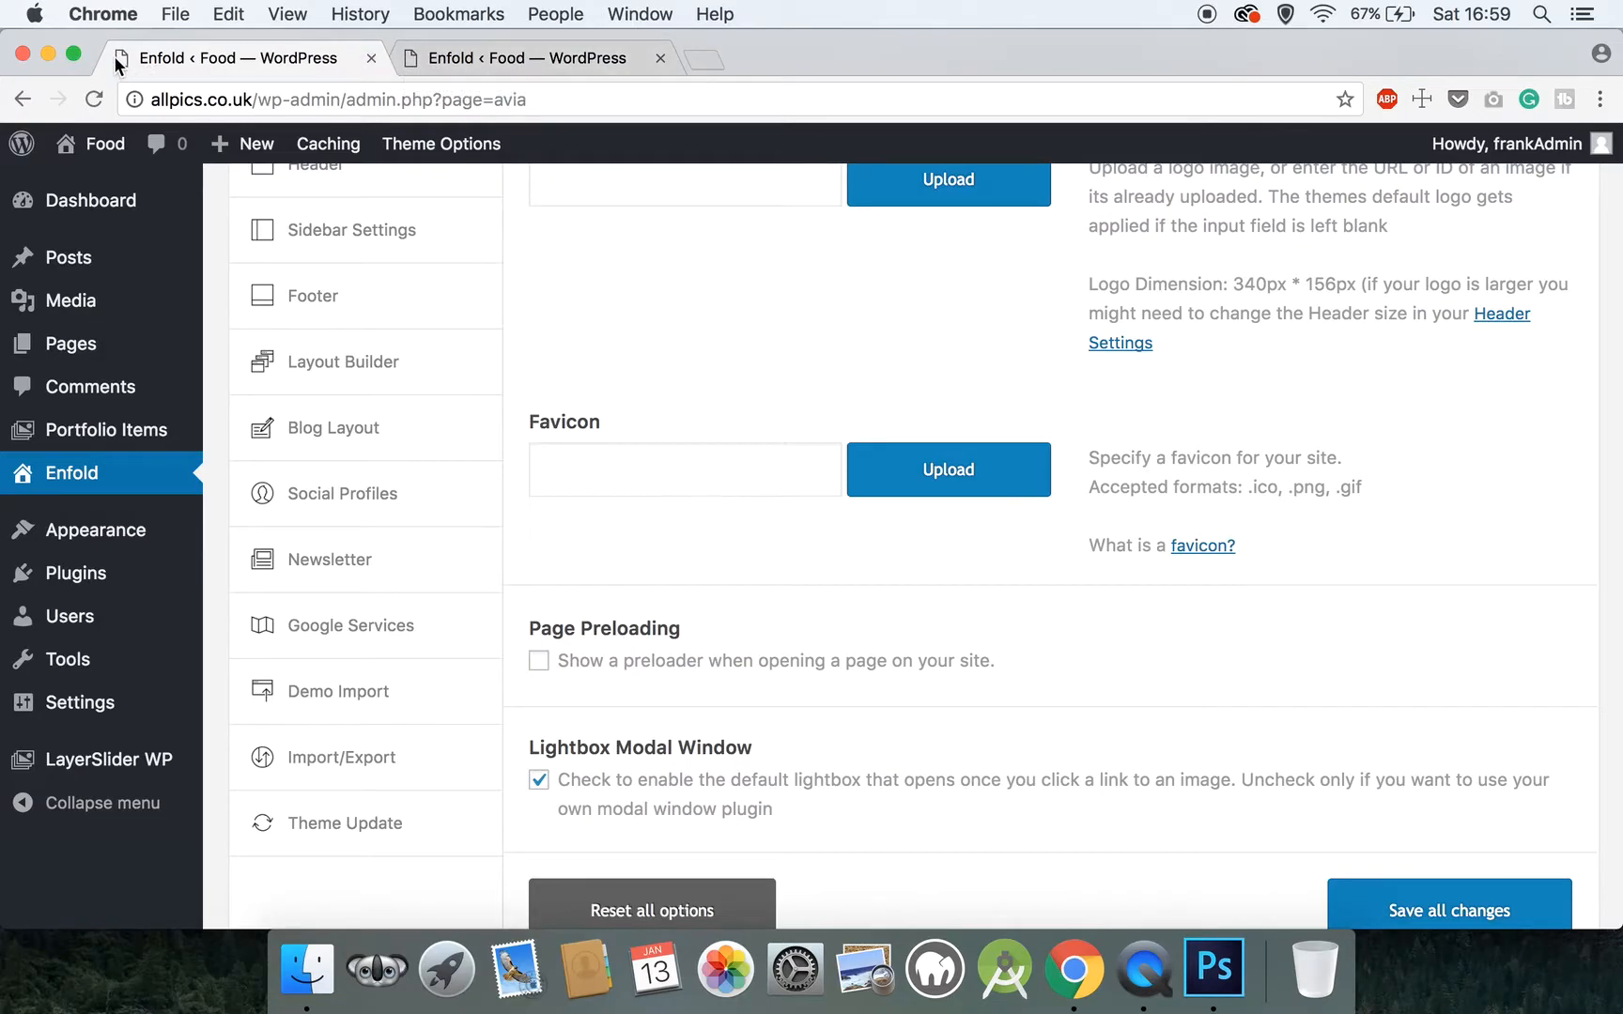
Load a search for "google" in a new browser tab to view an example favicon, and close that tab
click(714, 58)
text(google)
key(Return)
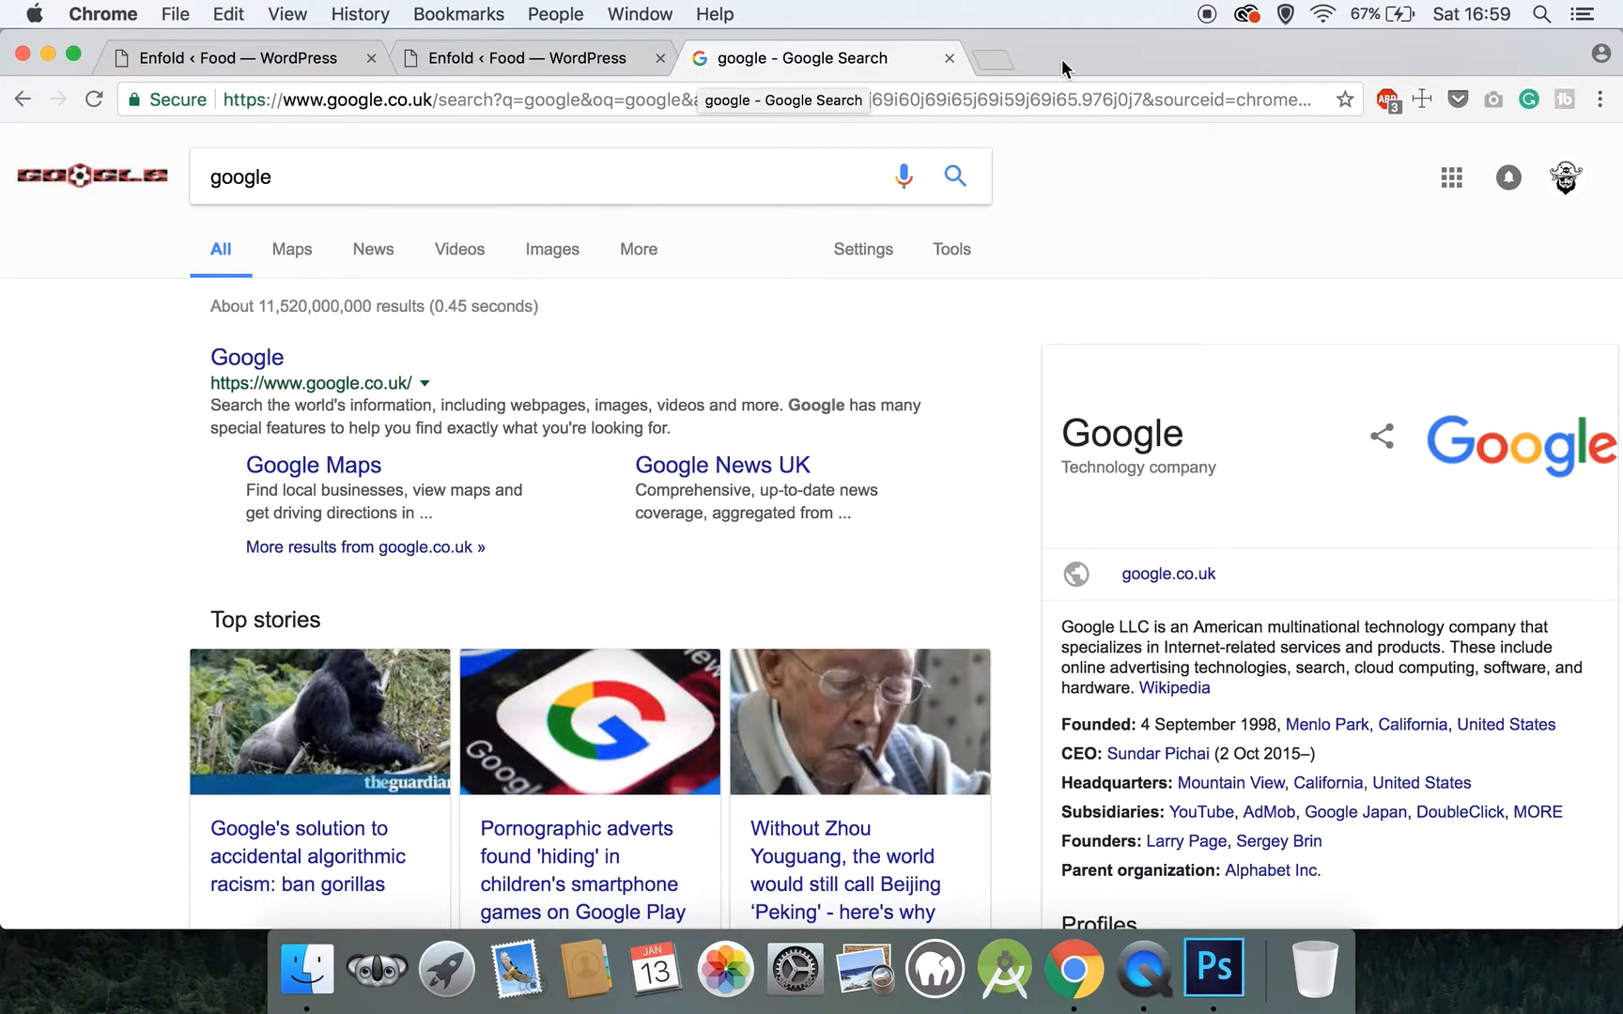
click(948, 58)
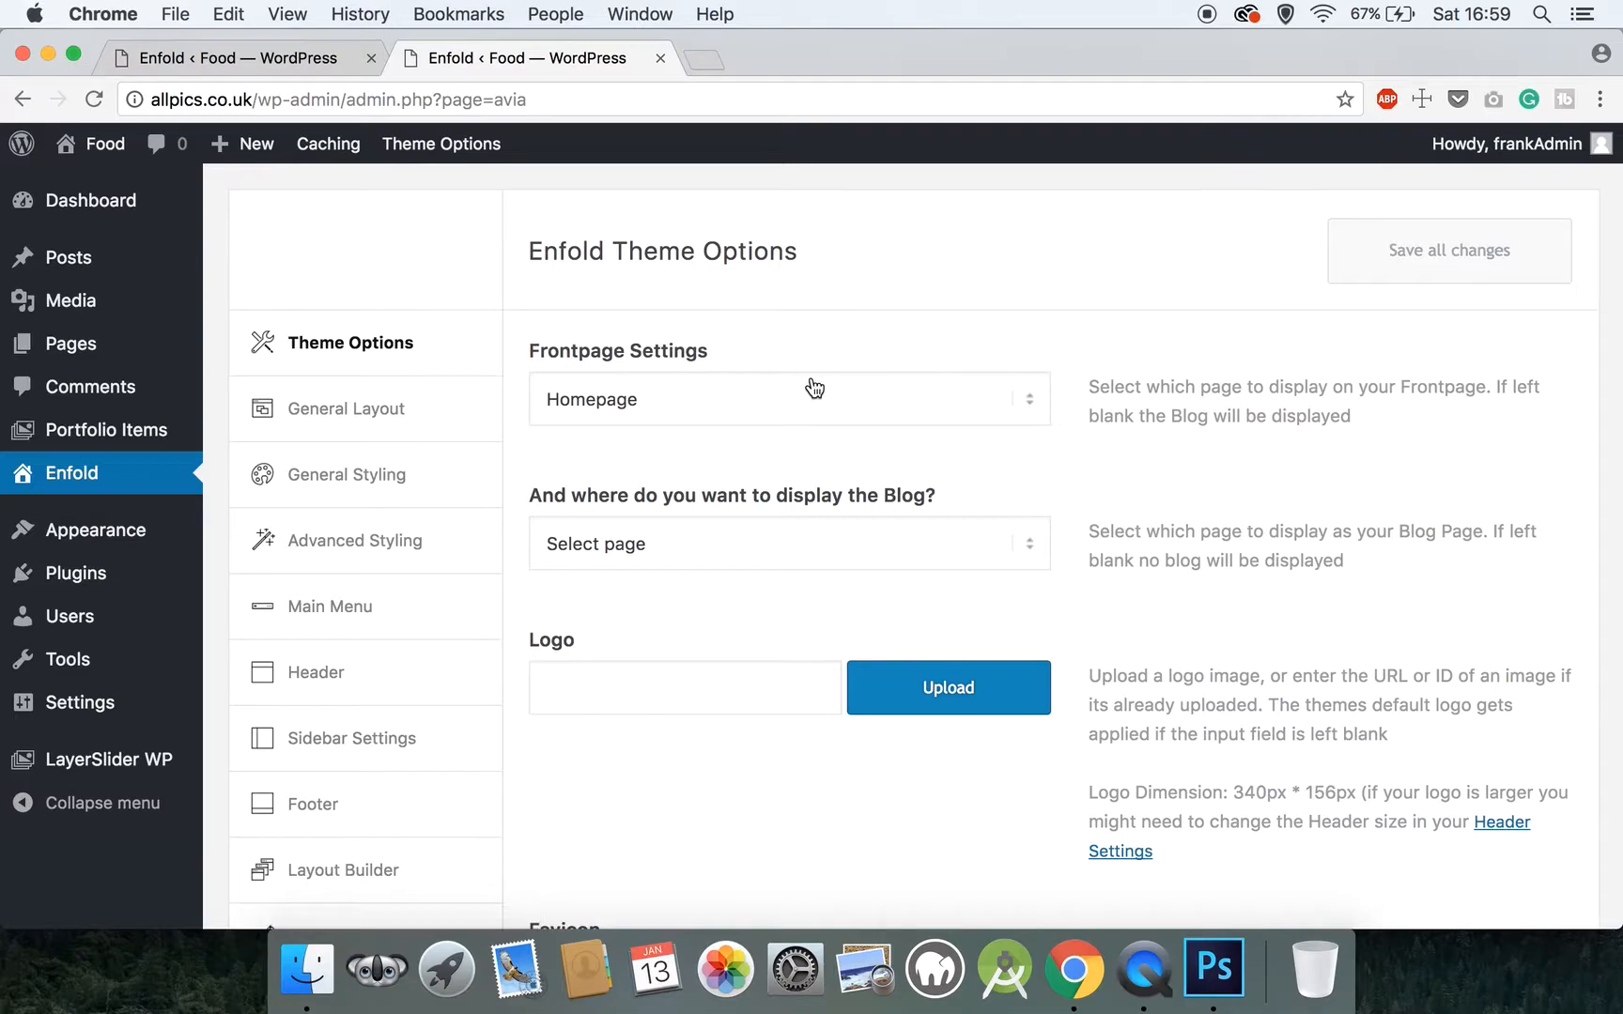
Look through the main Theme Options settings and the General Layout settings with their frontend preview
scroll(814, 388, down, 10)
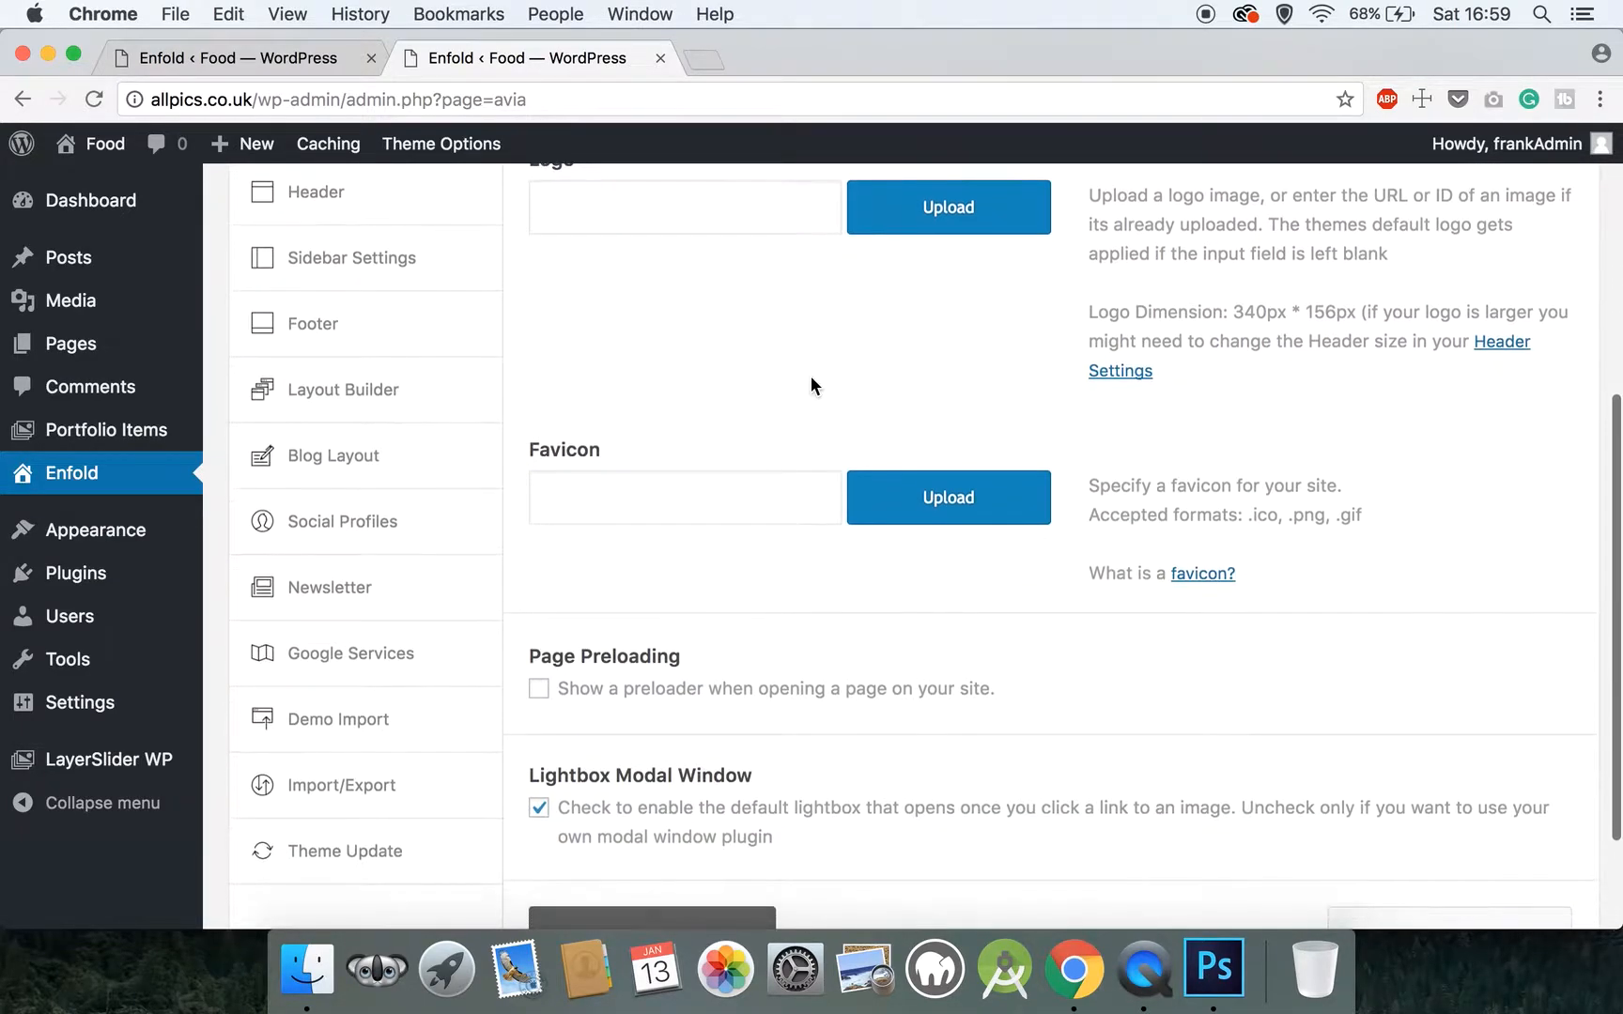
scroll(811, 385, down, 2)
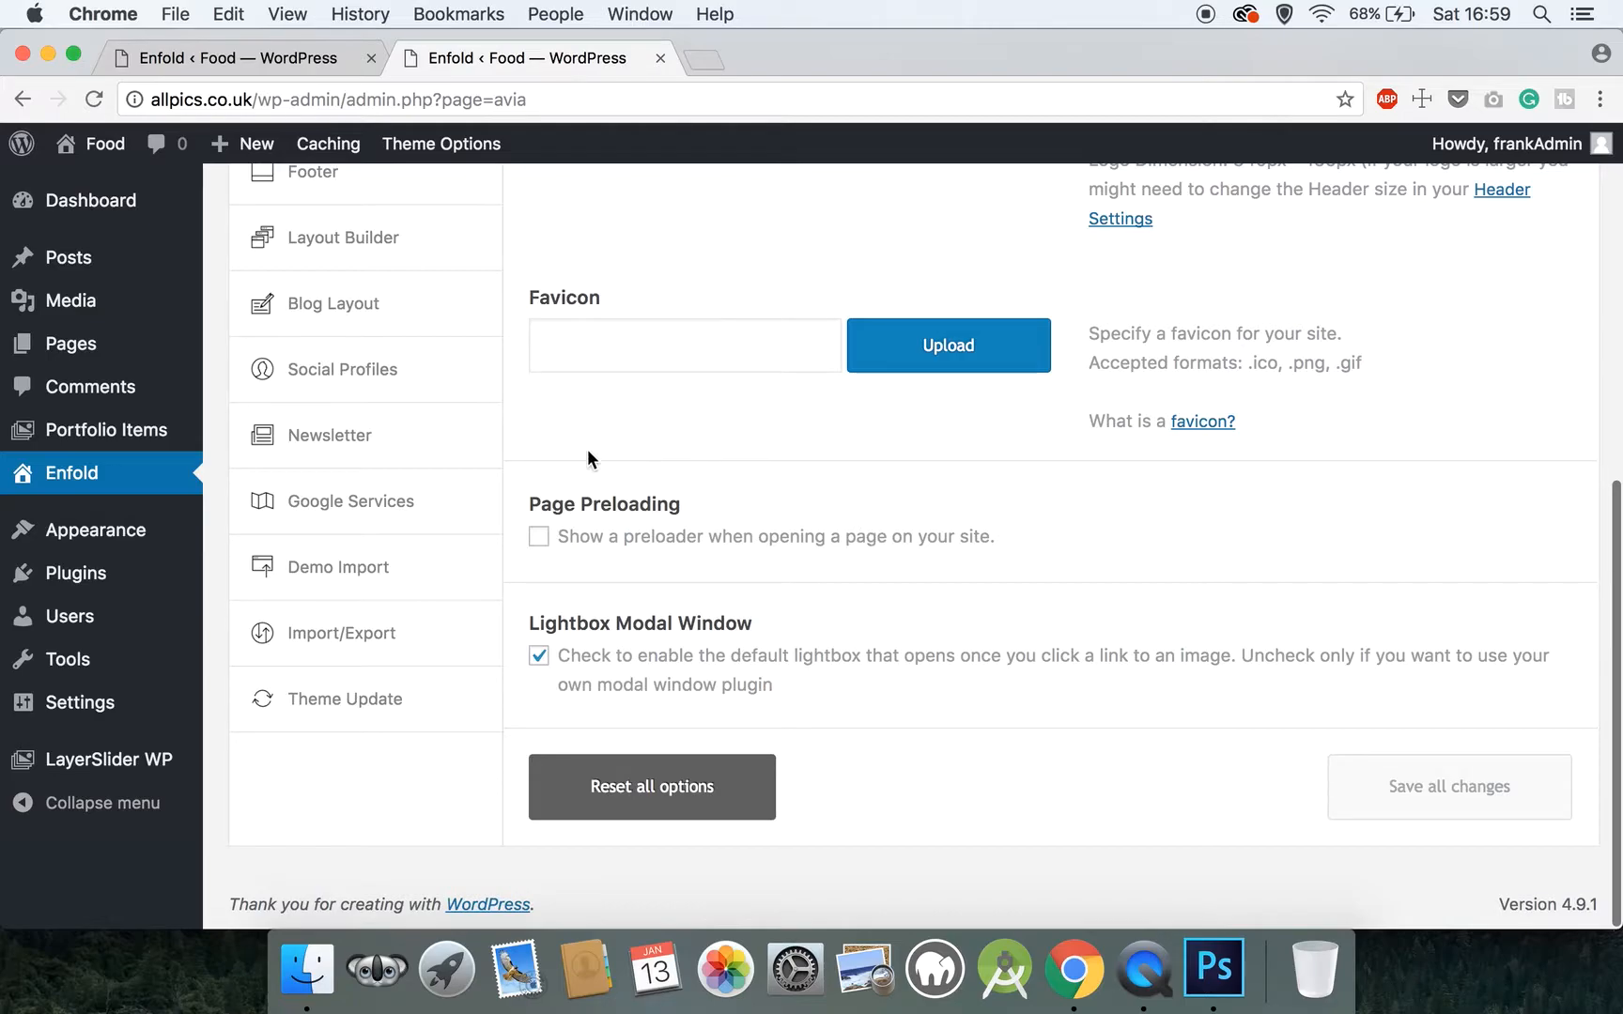
scroll(587, 449, up, 1)
scroll(587, 449, up, 12)
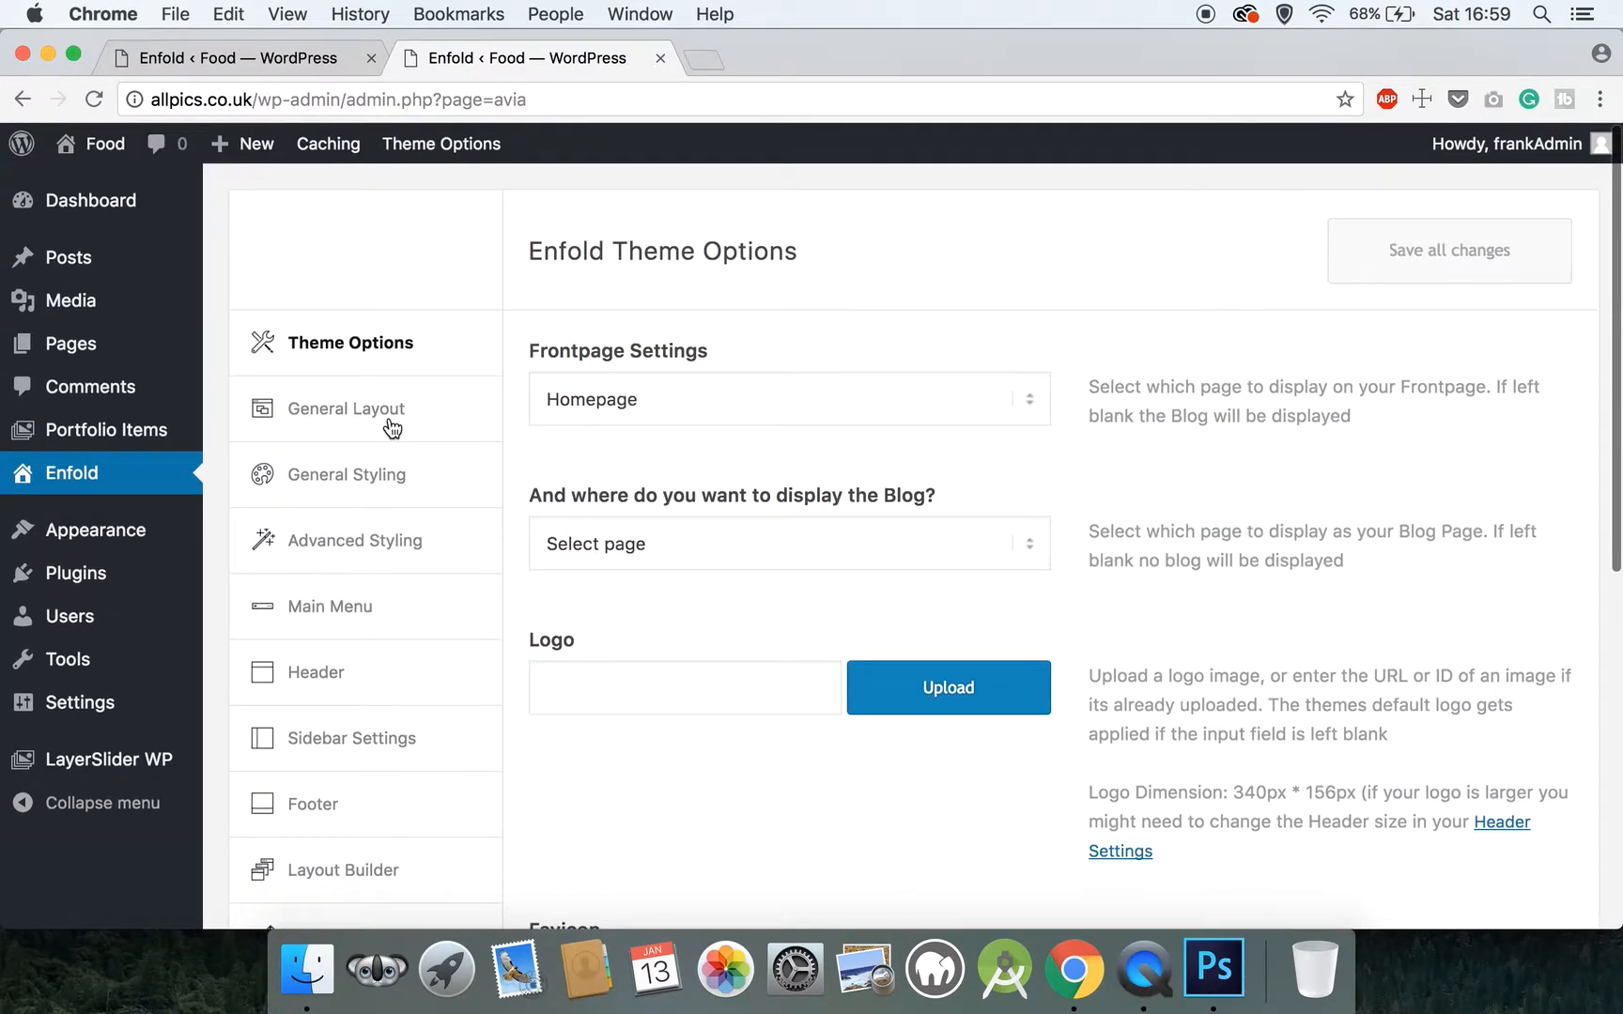
click(391, 428)
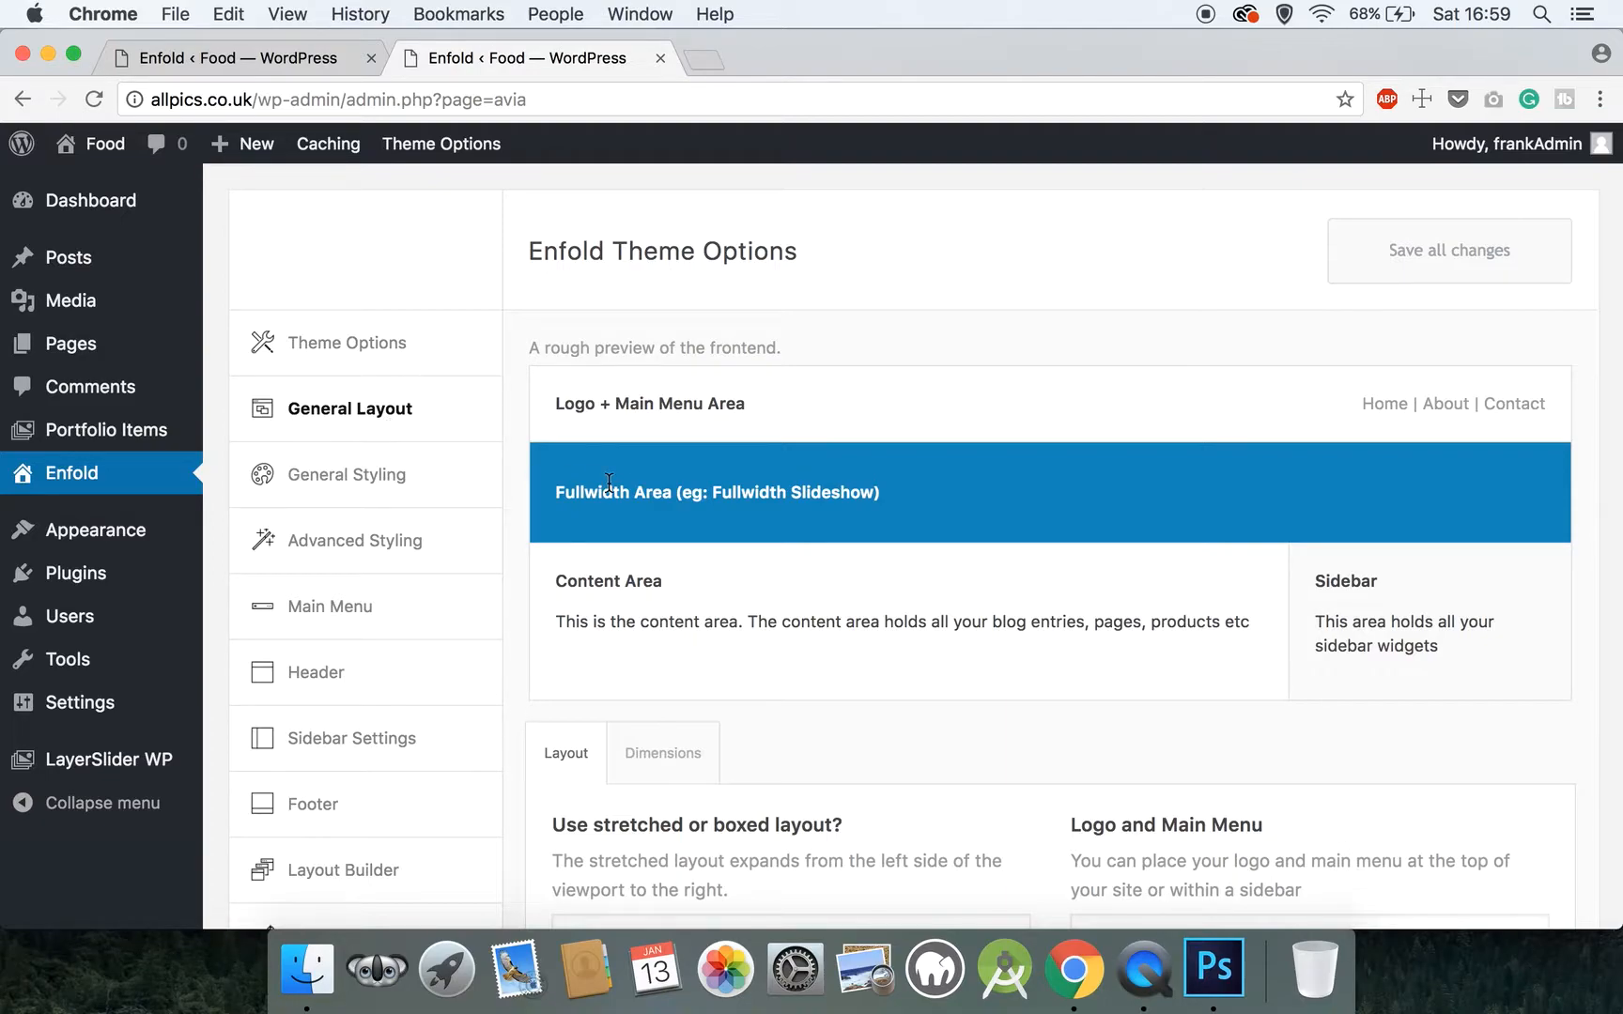
scroll(609, 482, down, 6)
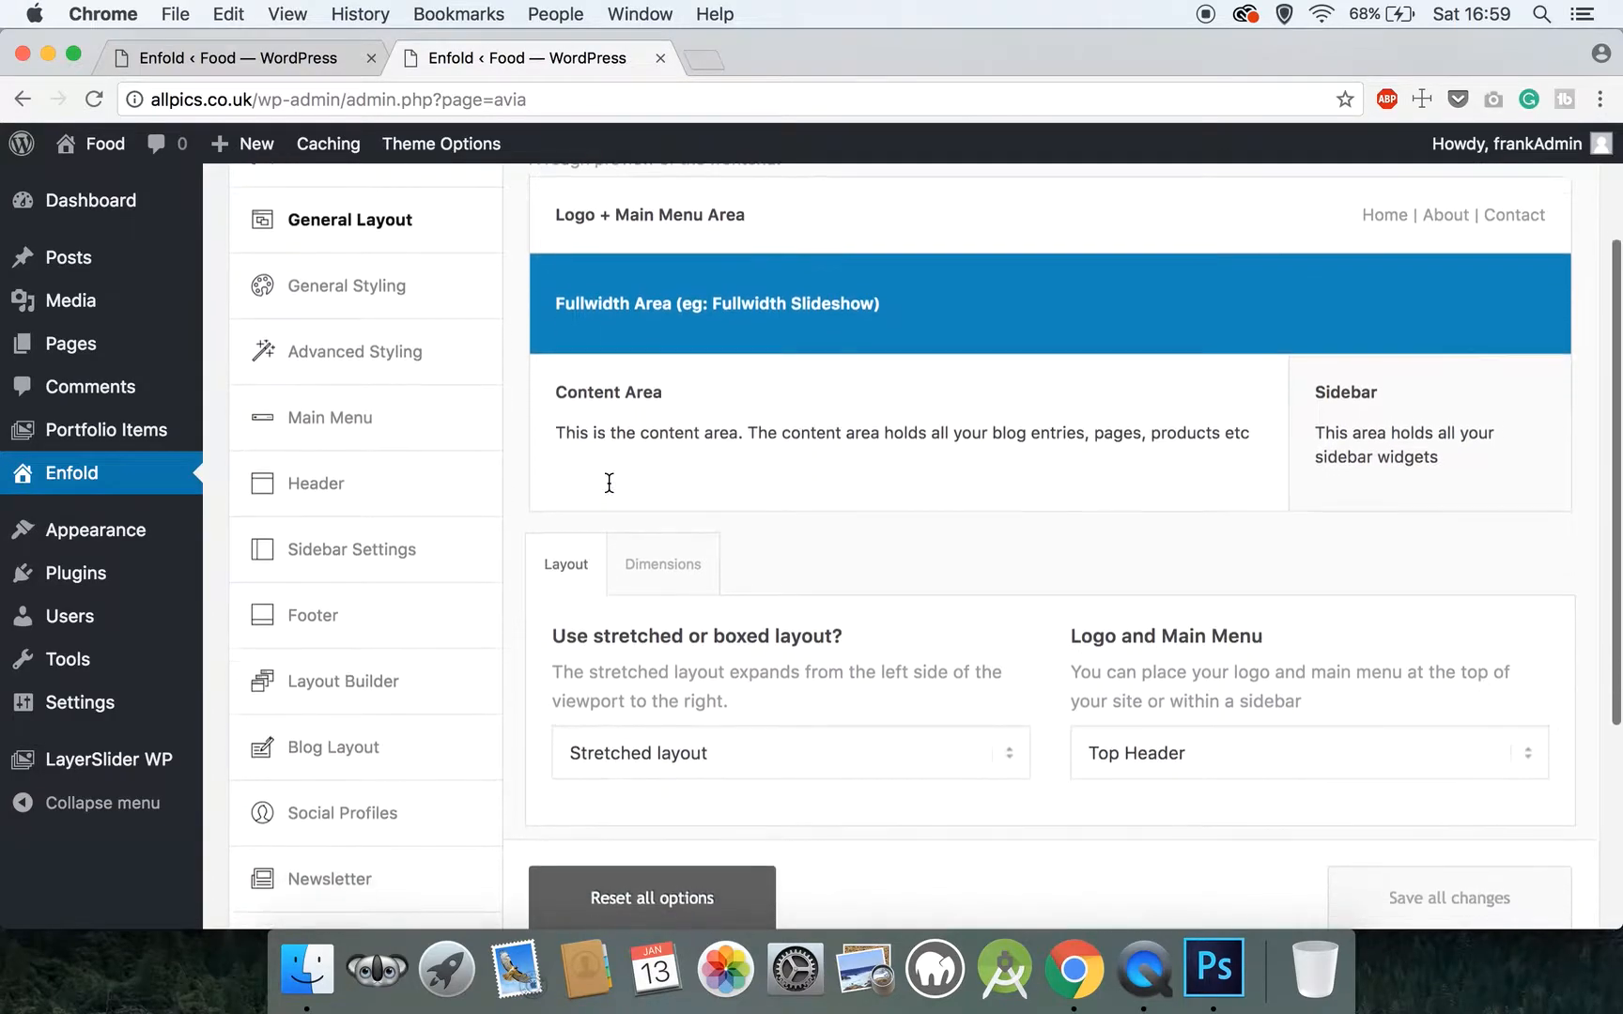
scroll(610, 491, up, 3)
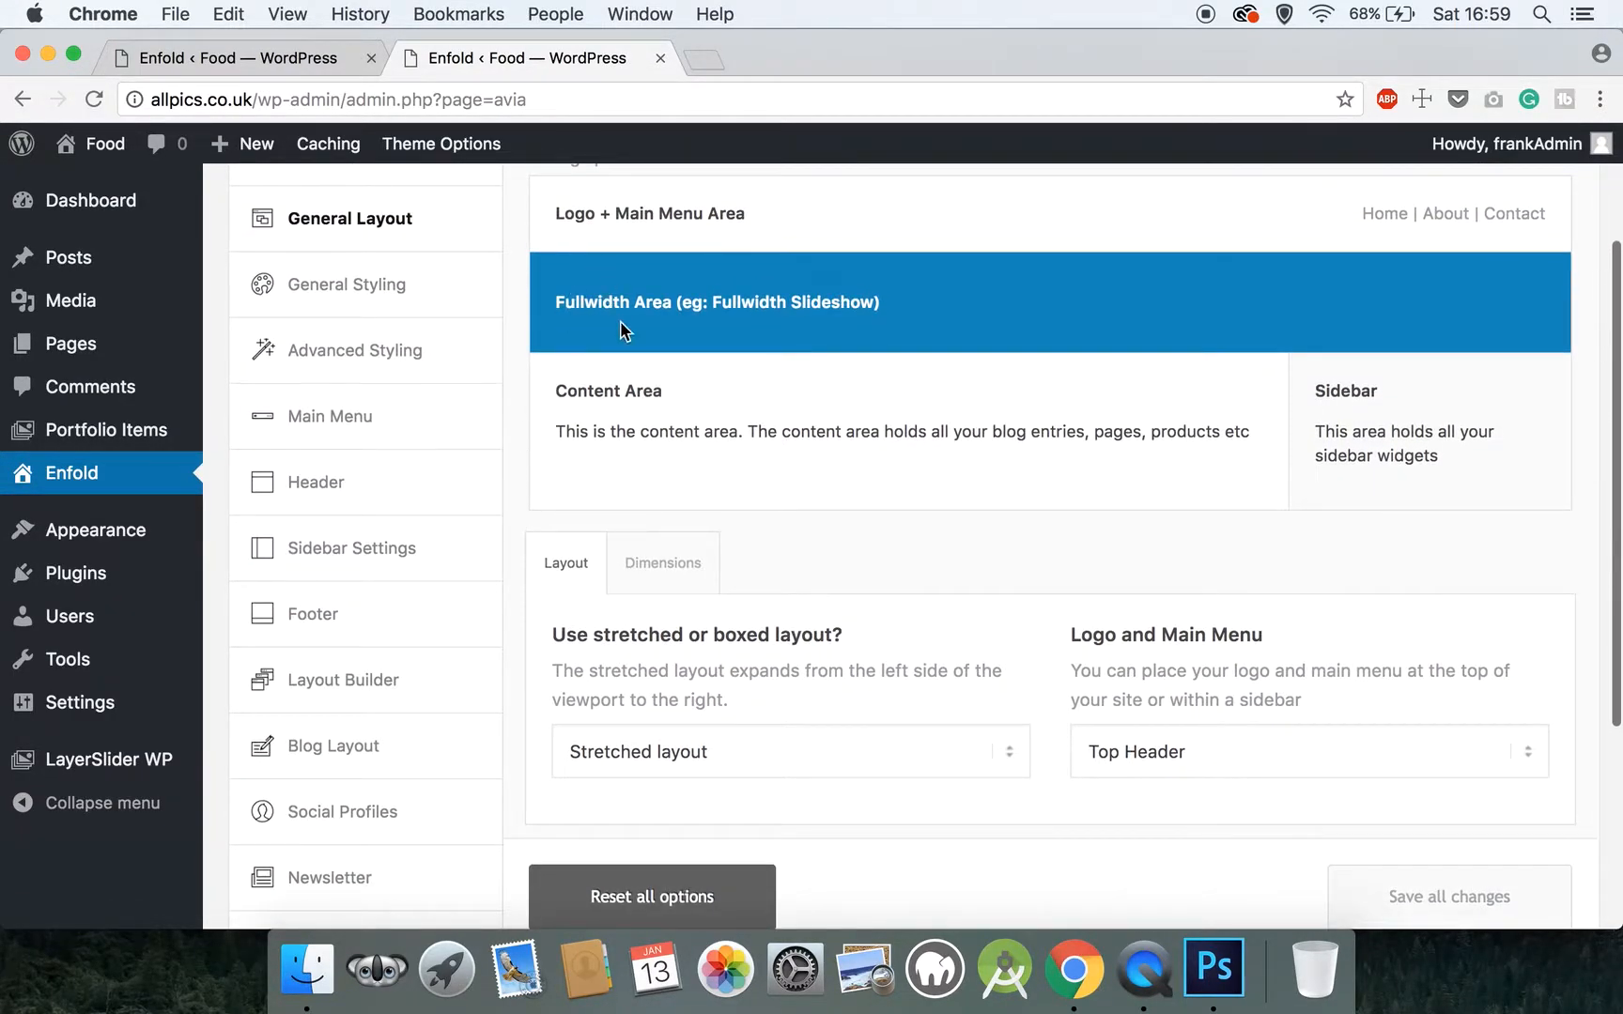
scroll(620, 321, up, 3)
scroll(621, 322, down, 4)
scroll(621, 322, down, 3)
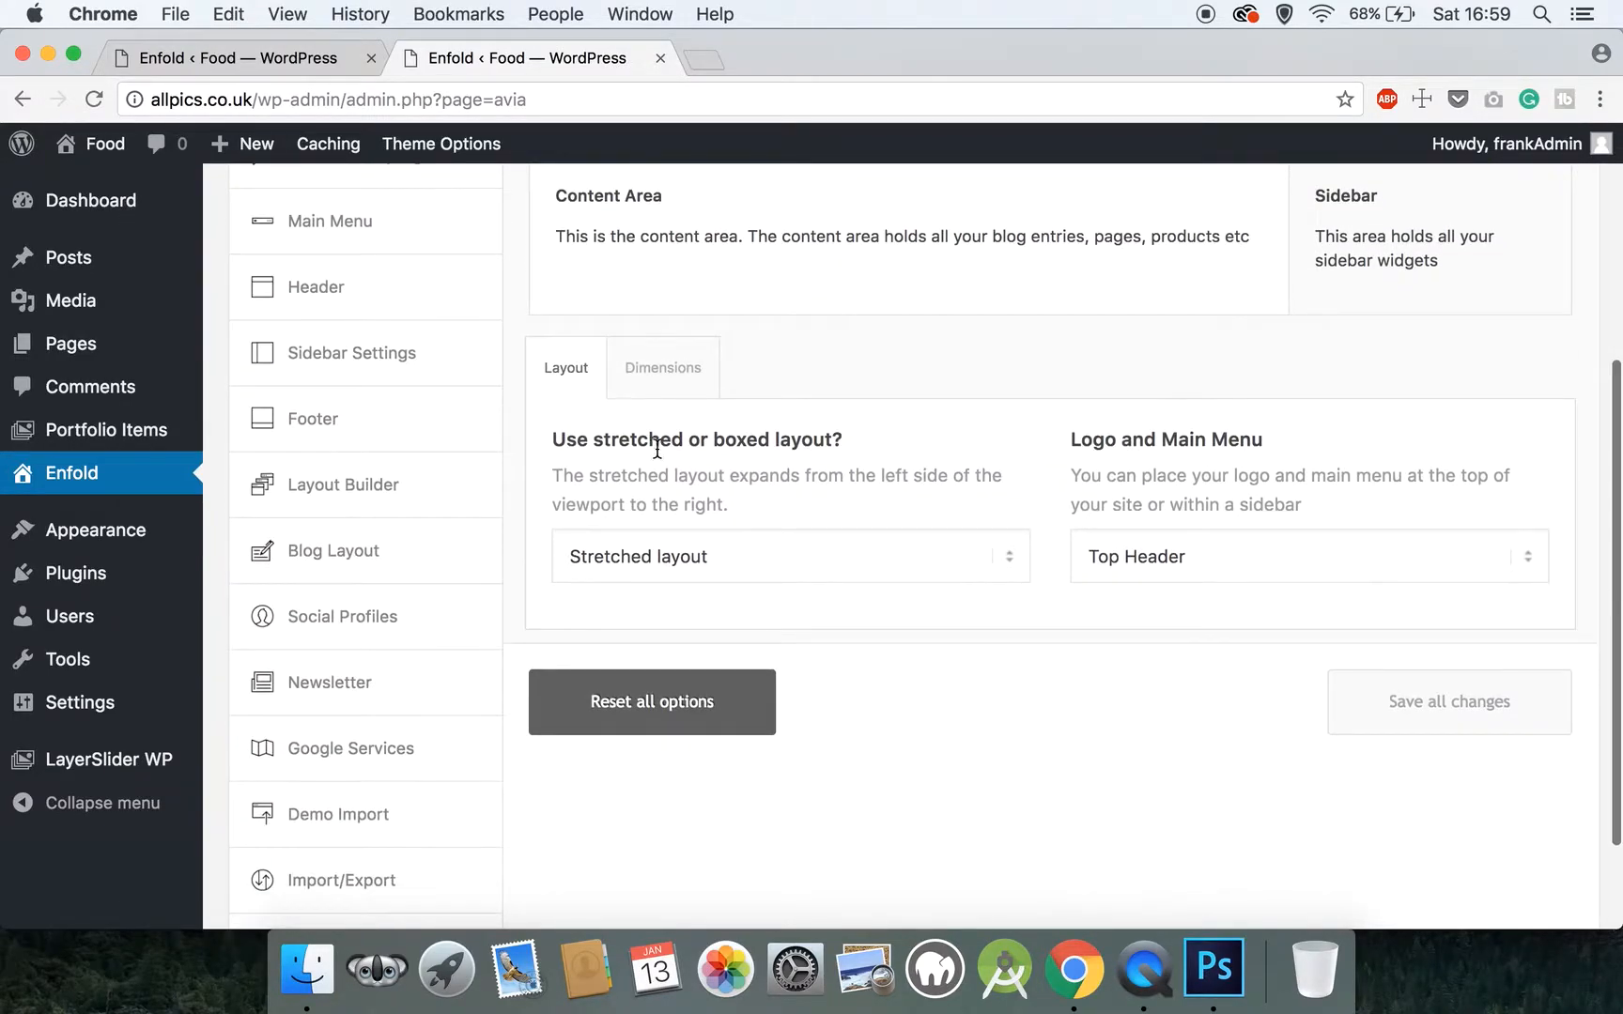
Try Boxed Layout for the site, check it in the frontend preview, and switch back to Stretched layout
click(655, 551)
click(648, 577)
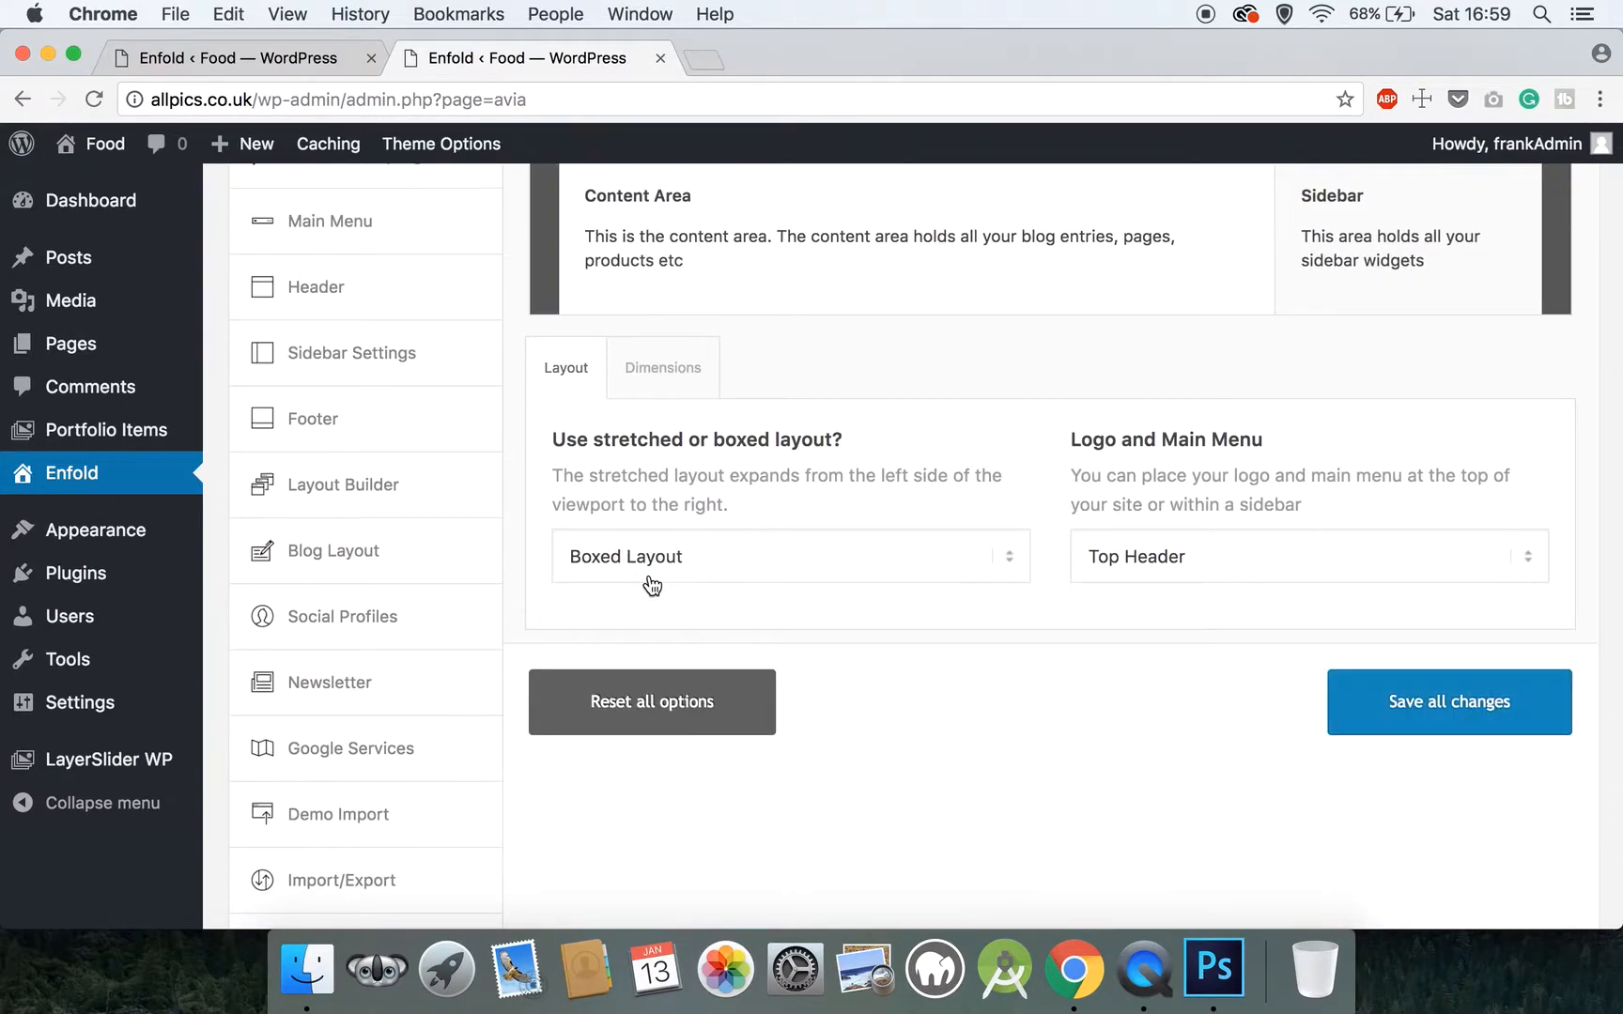
scroll(635, 297, up, 8)
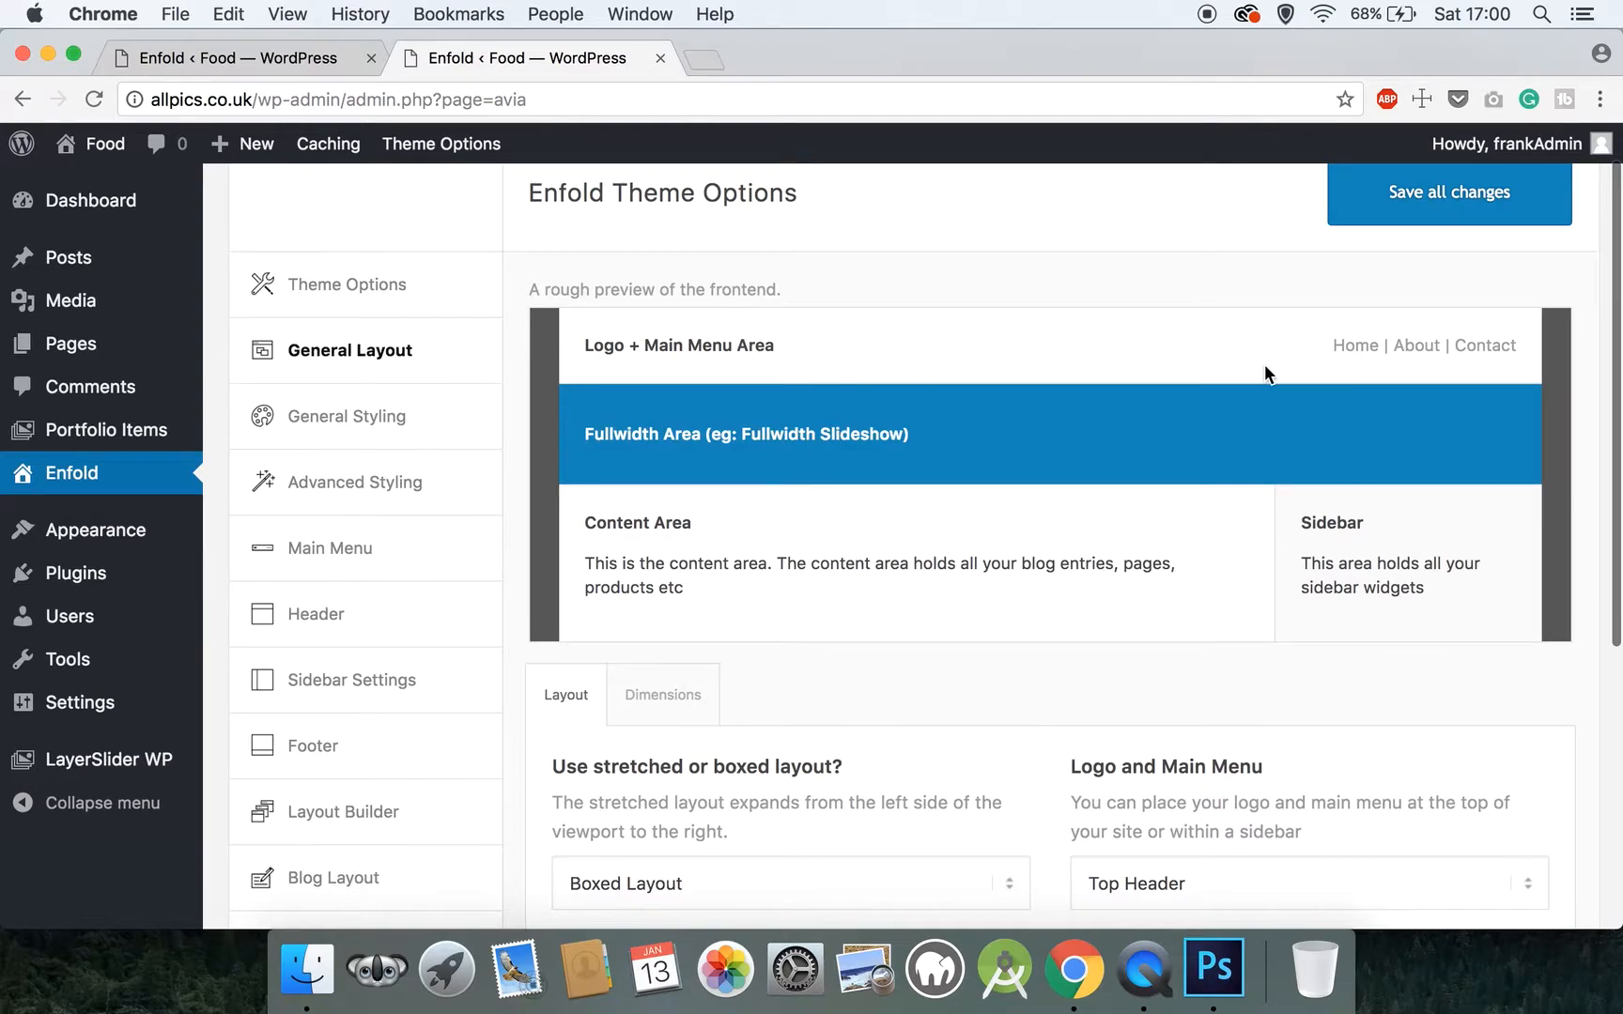
scroll(680, 662, down, 4)
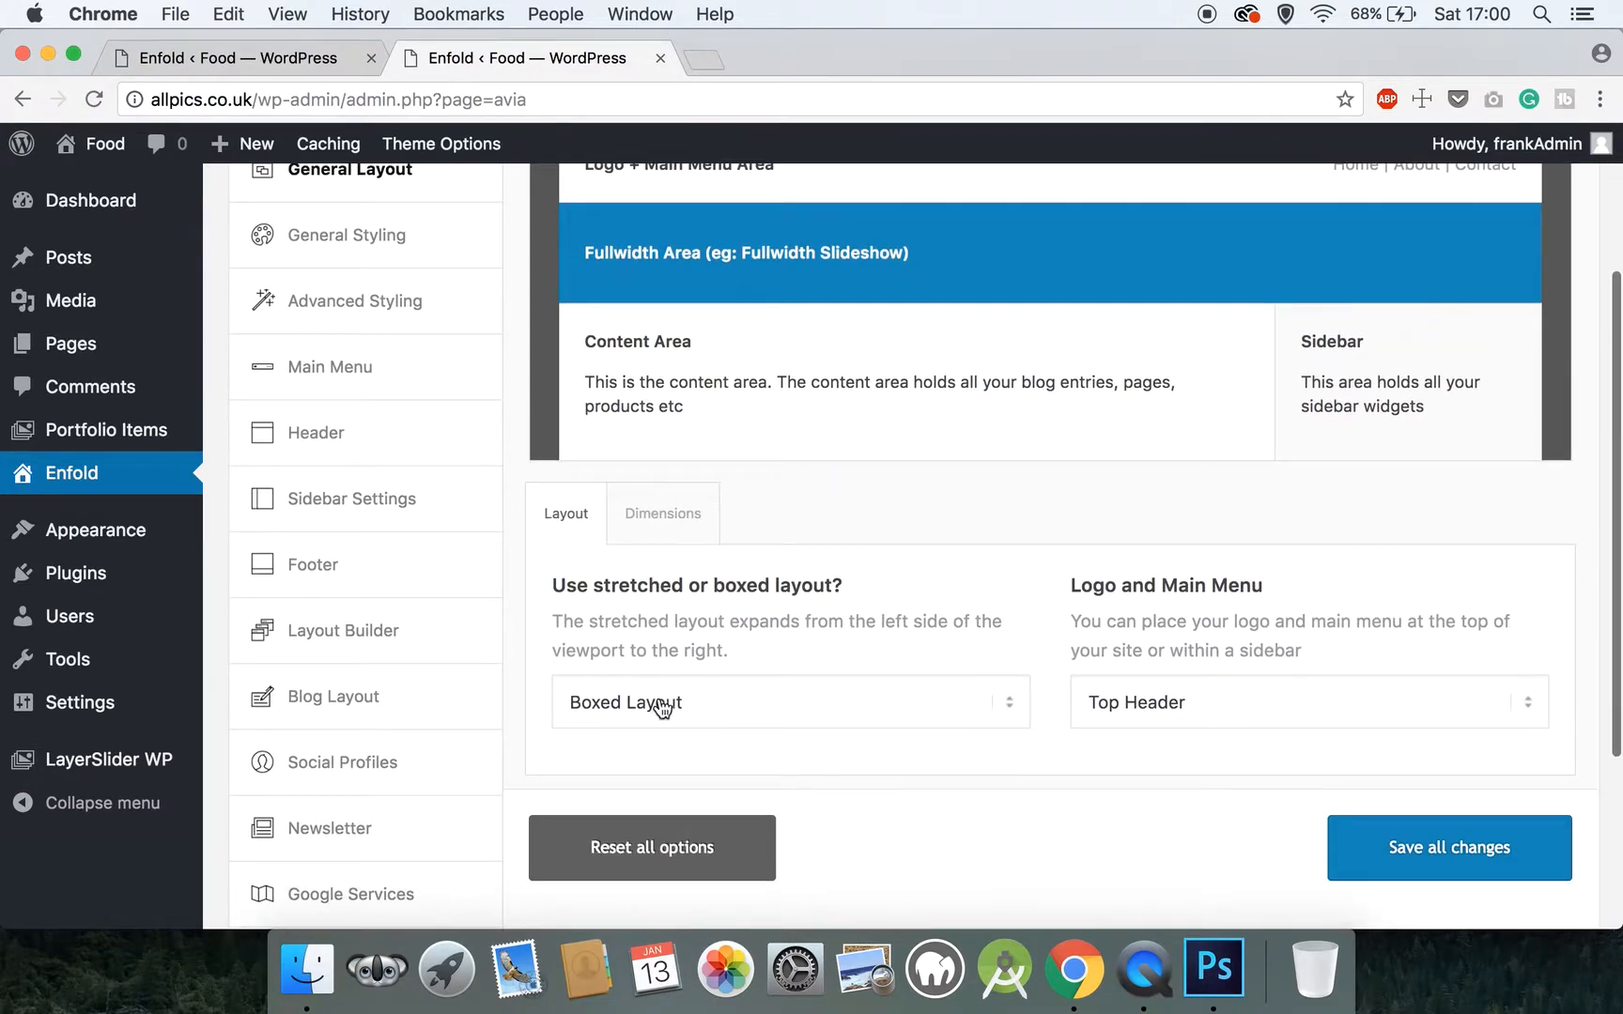
click(669, 703)
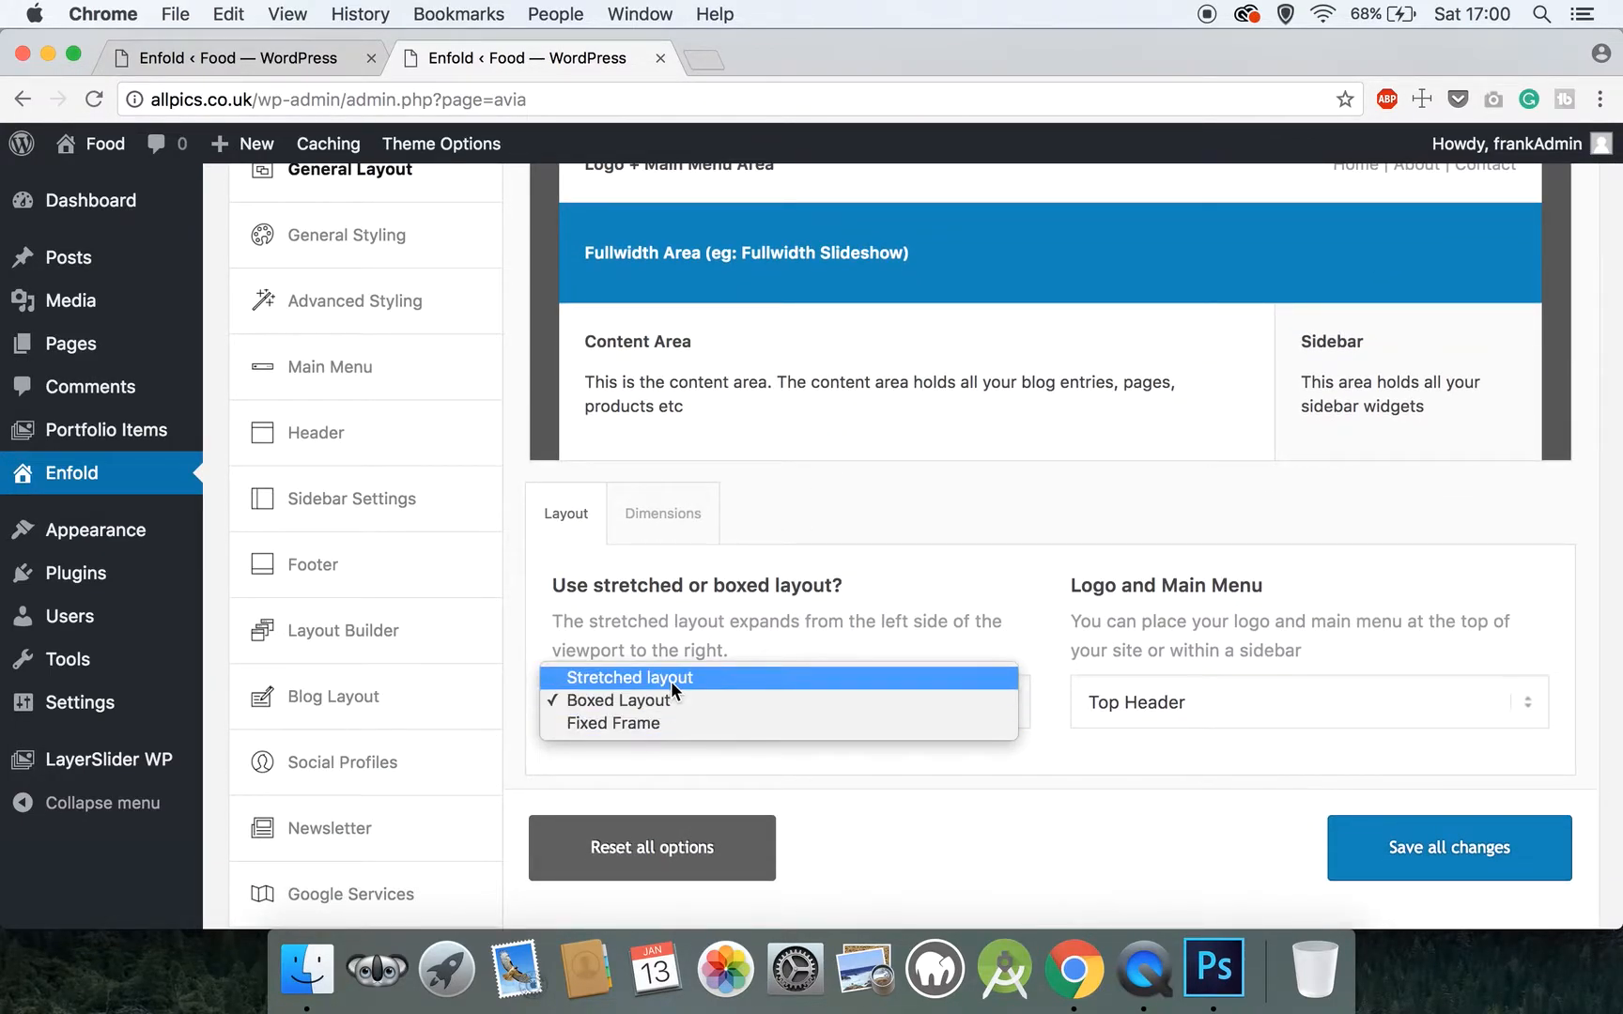
click(670, 677)
scroll(657, 514, up, 4)
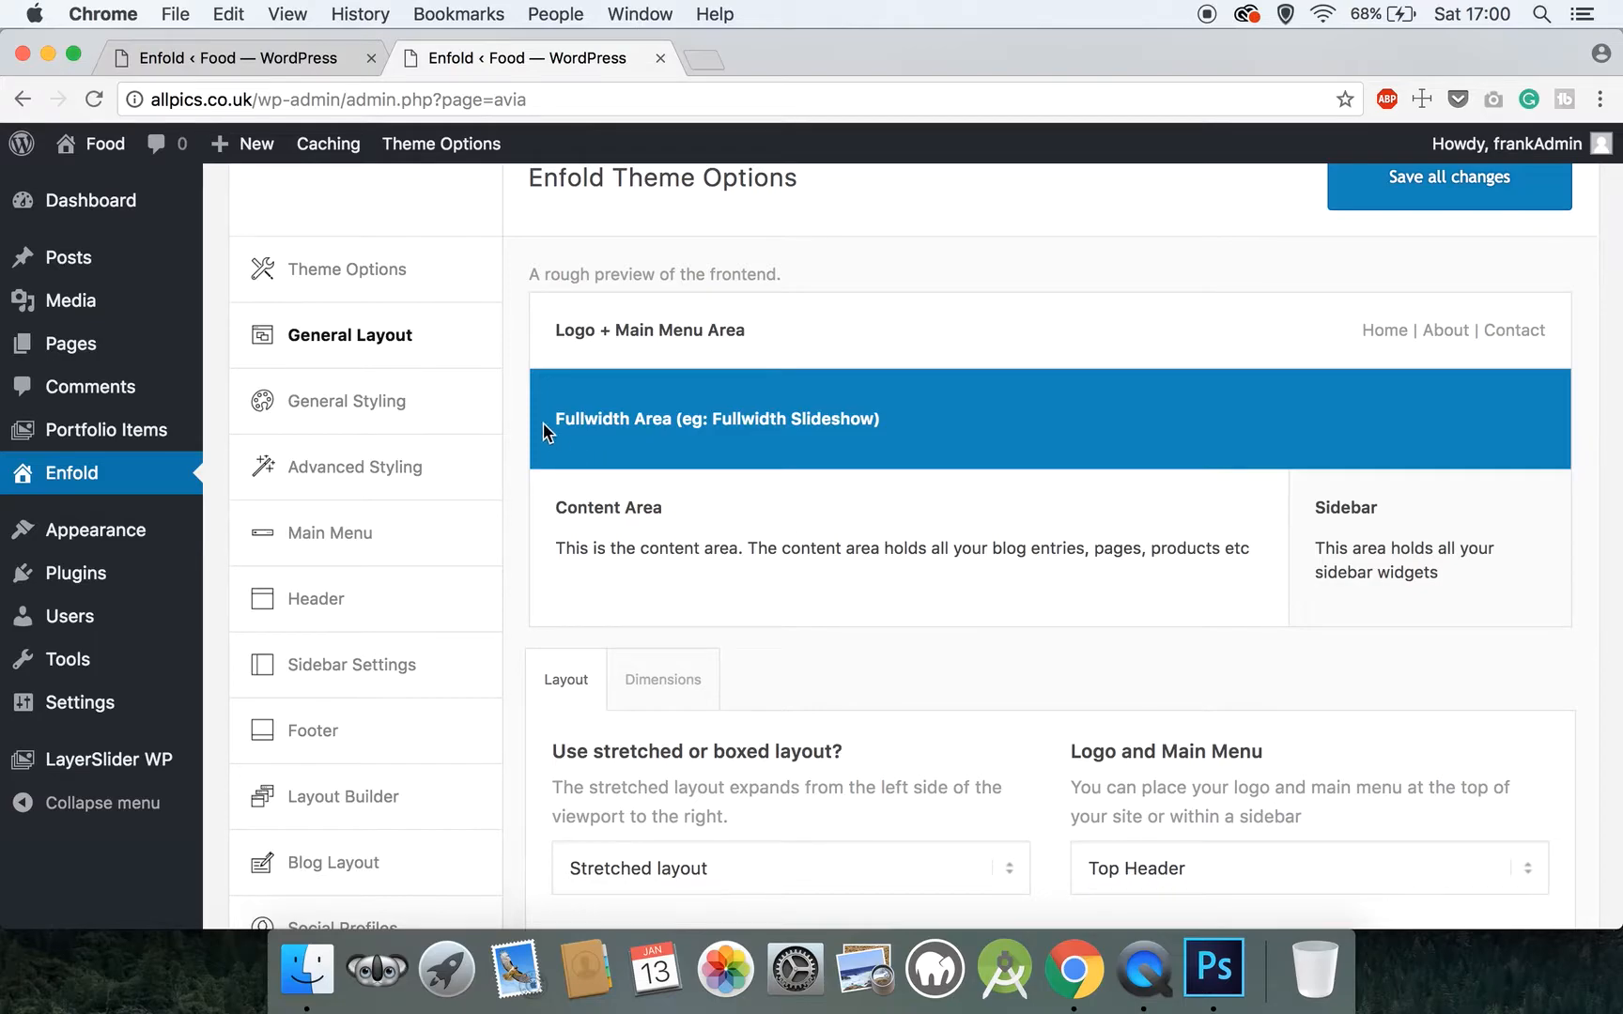
Open the General Styling settings and examine the predefined color schemes, frontend preview and Logo Area colors
click(447, 415)
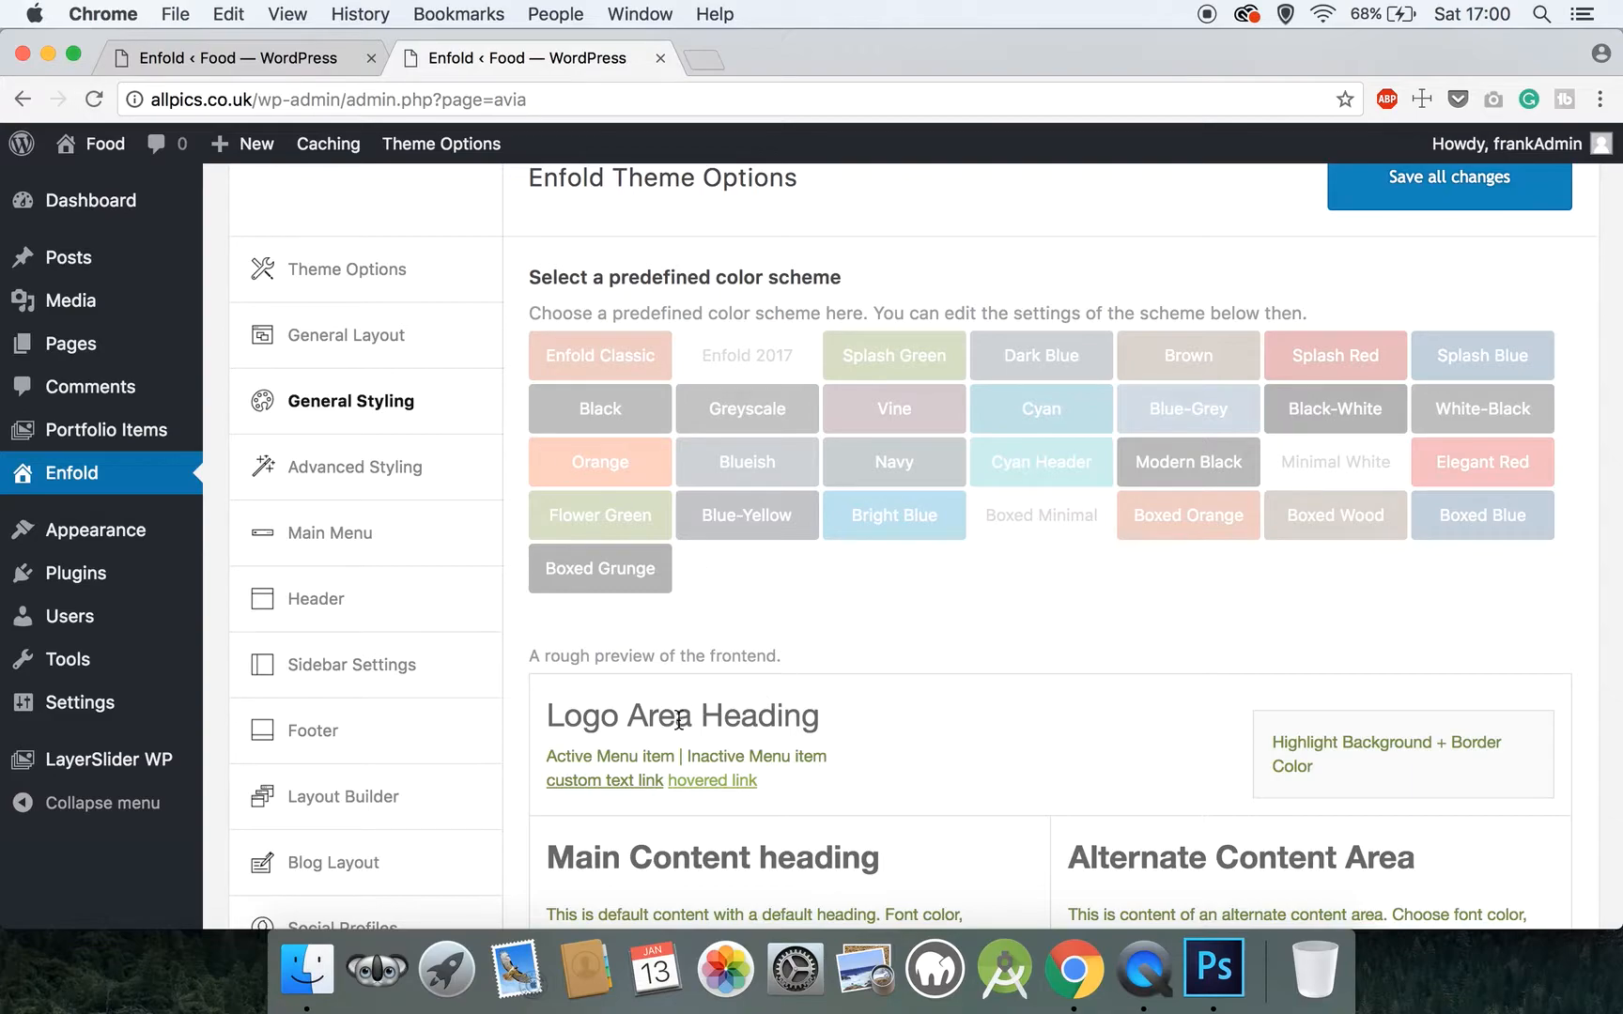
scroll(663, 735, down, 4)
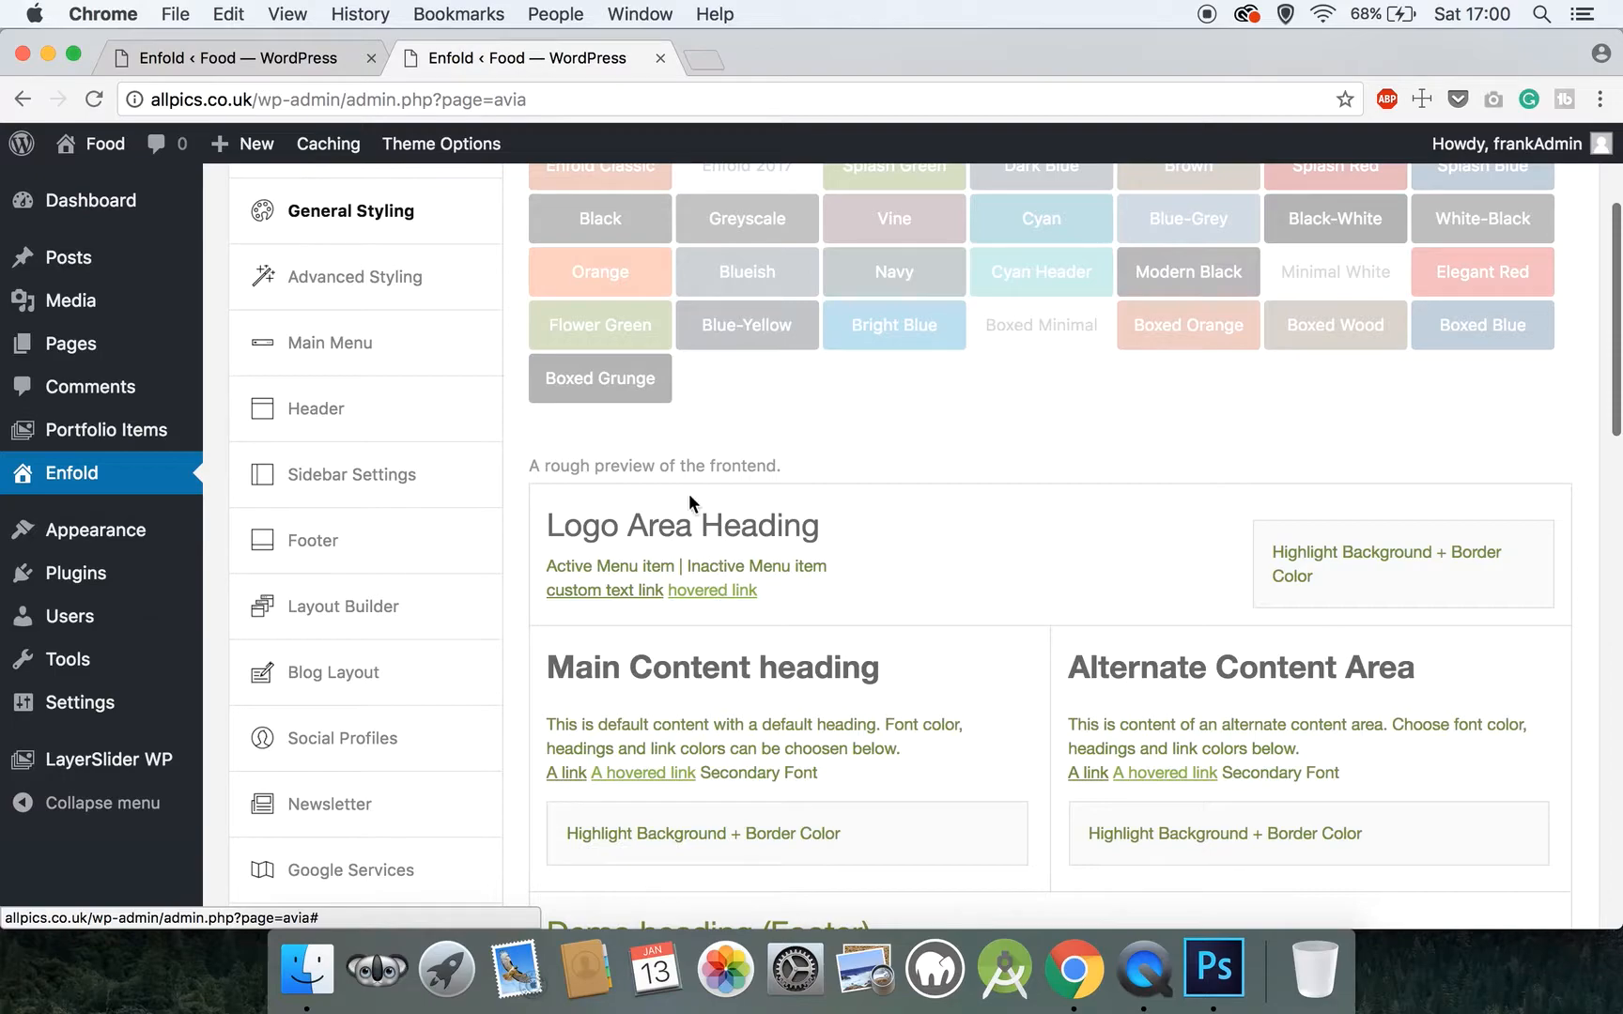
scroll(833, 492, down, 5)
scroll(835, 495, down, 6)
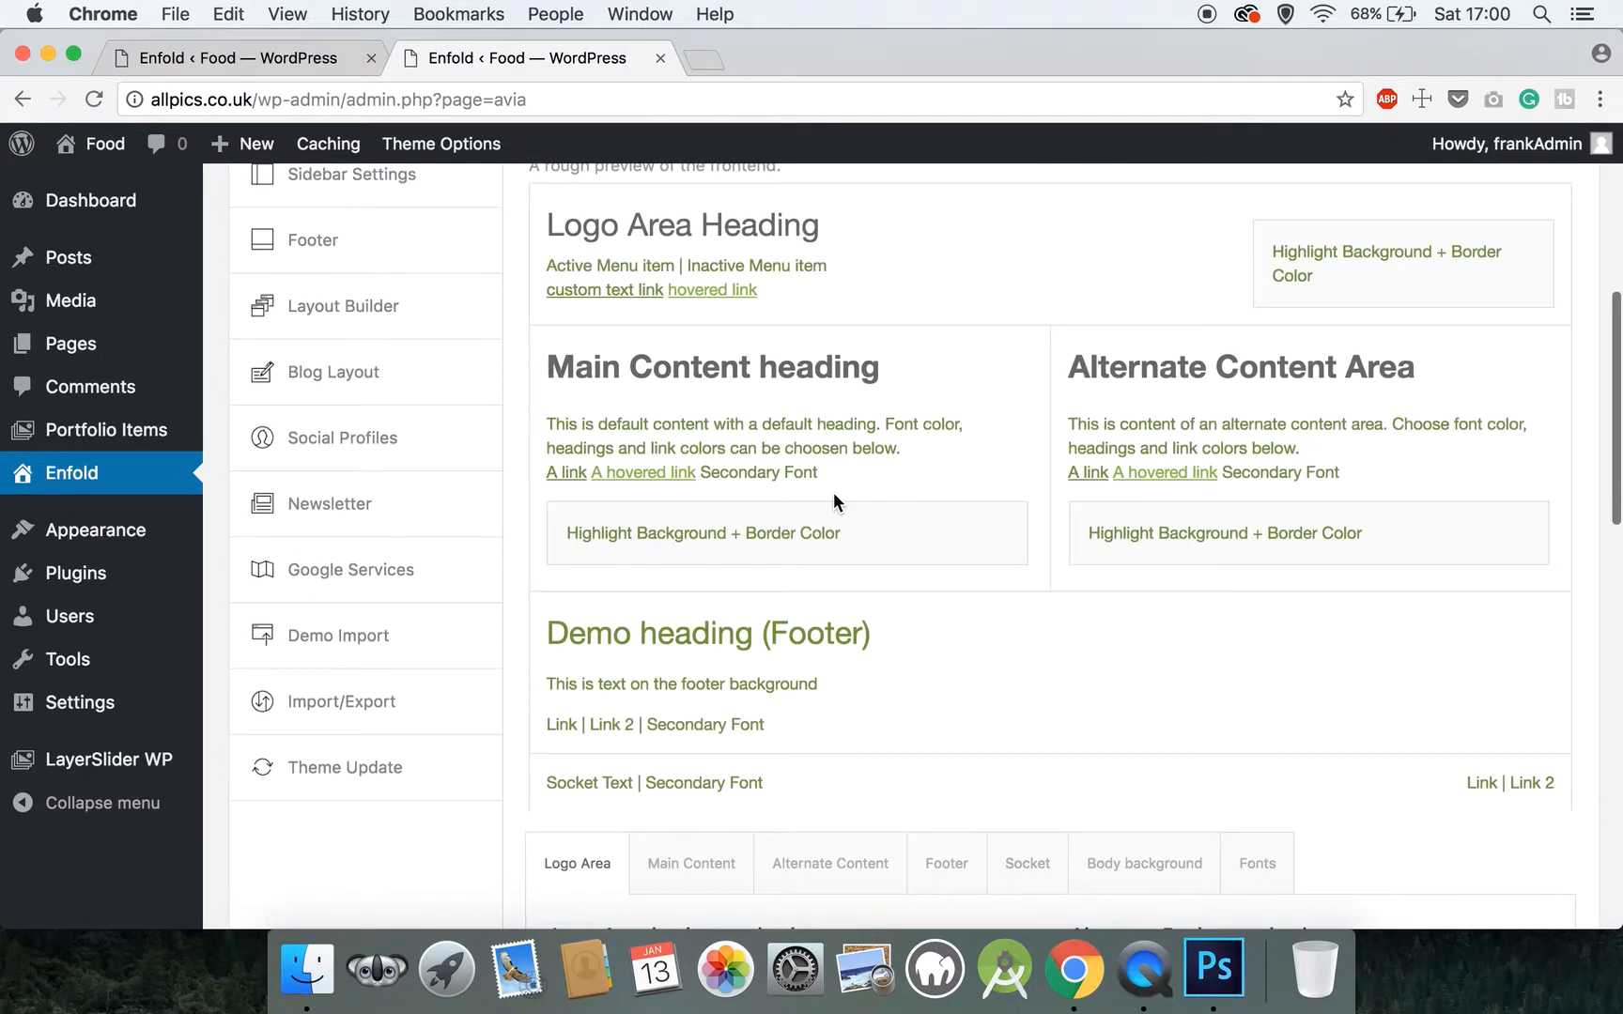
scroll(834, 498, down, 4)
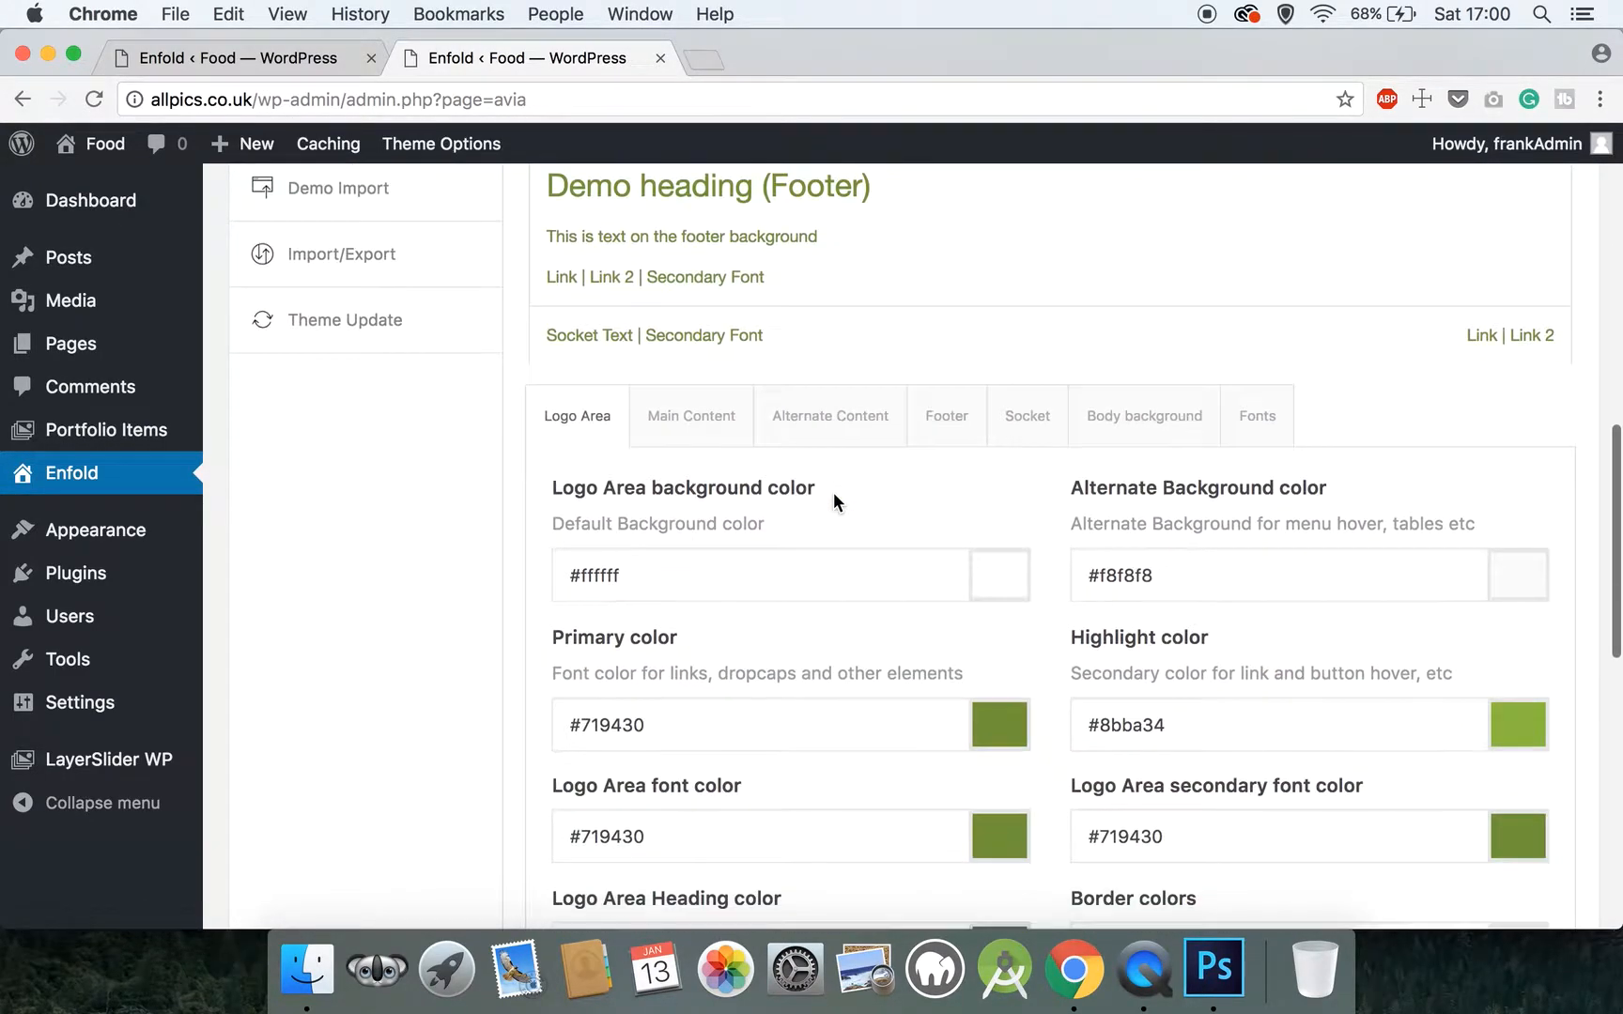
scroll(834, 494, down, 2)
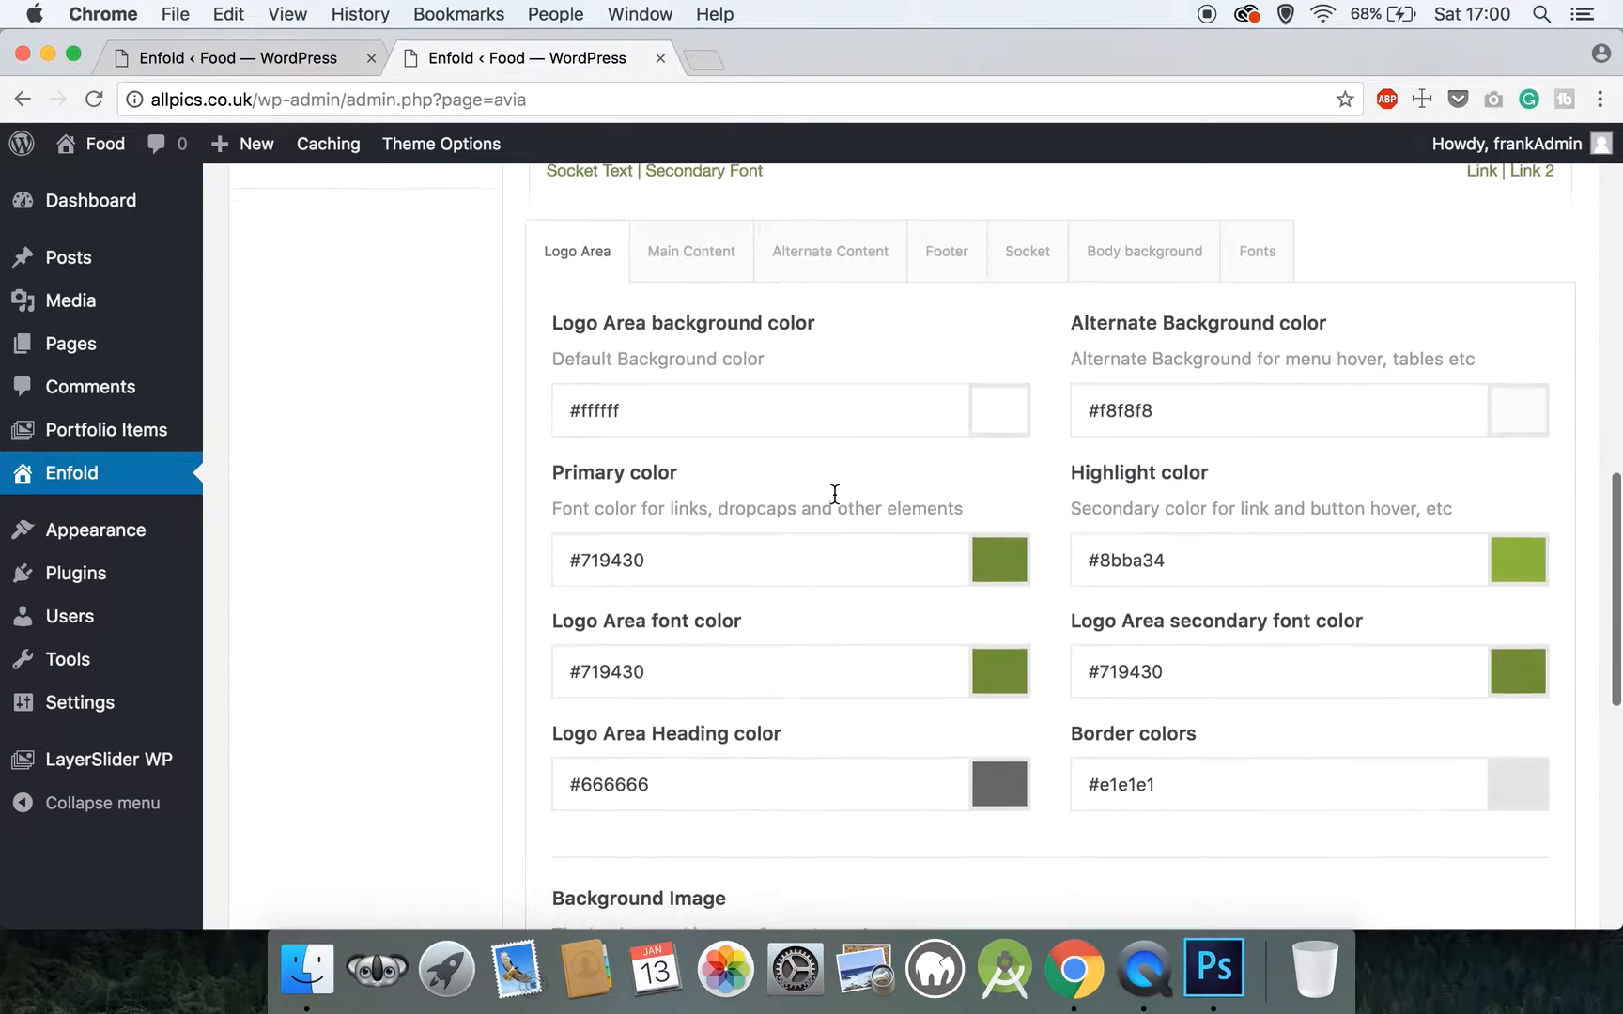
scroll(833, 498, up, 1)
scroll(833, 493, up, 1)
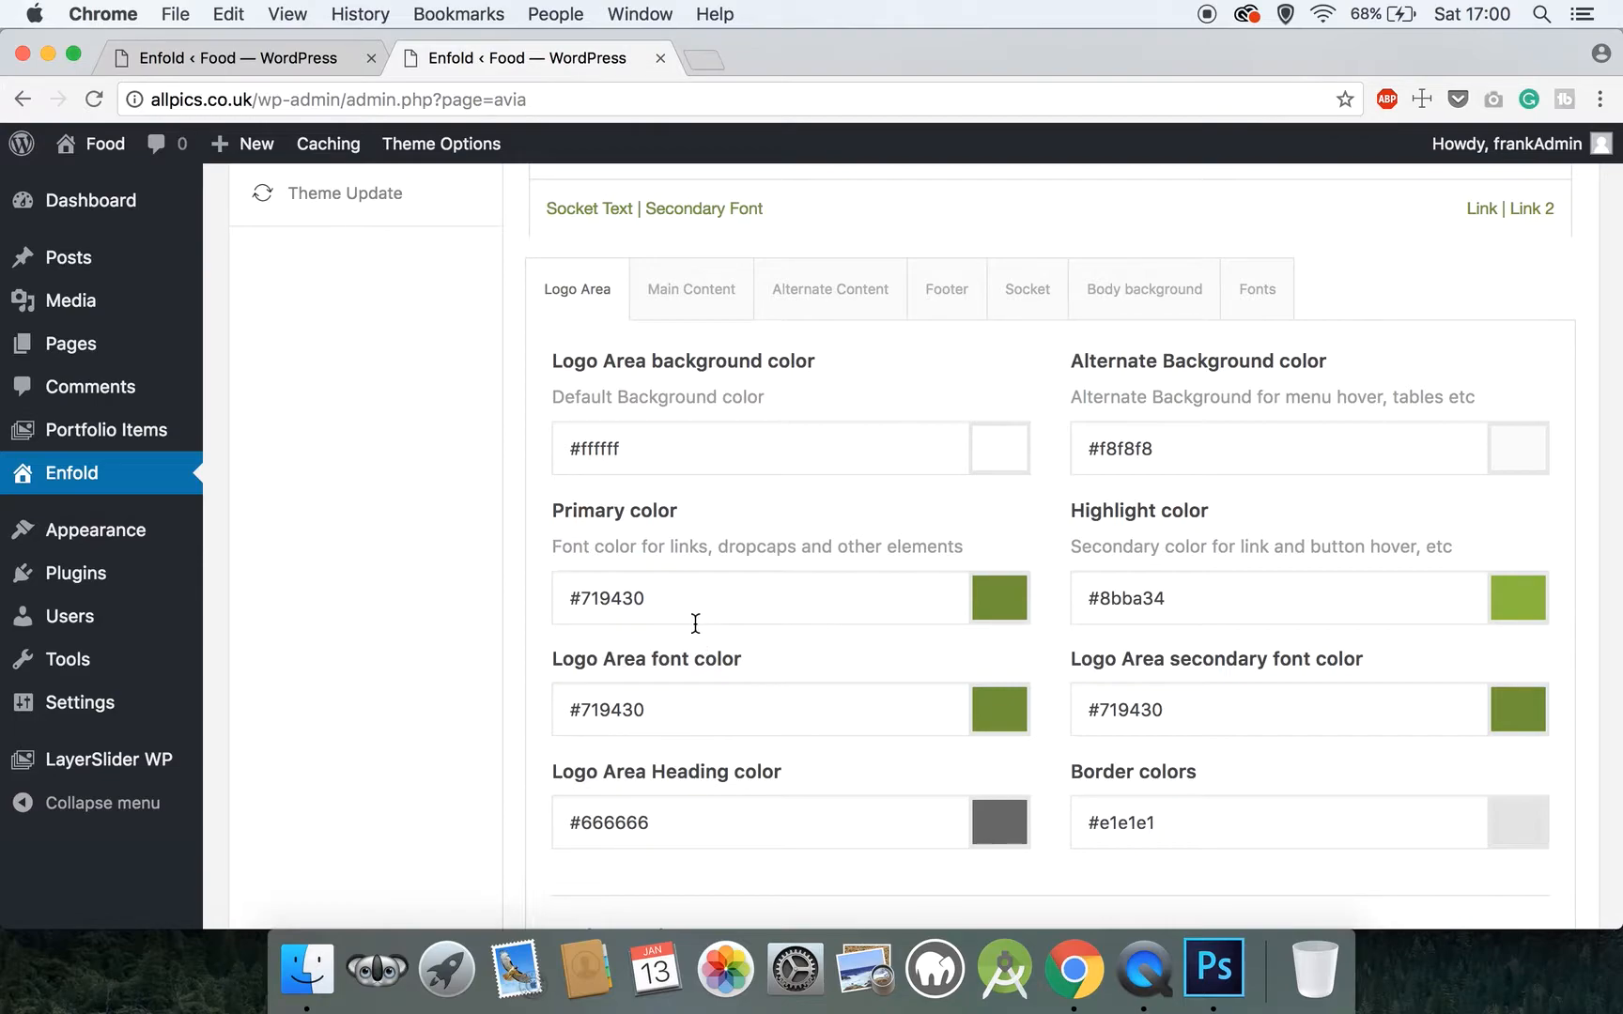
Set the Logo Area's primary color to #333333 and copy that color value
drag(717, 598, 584, 590)
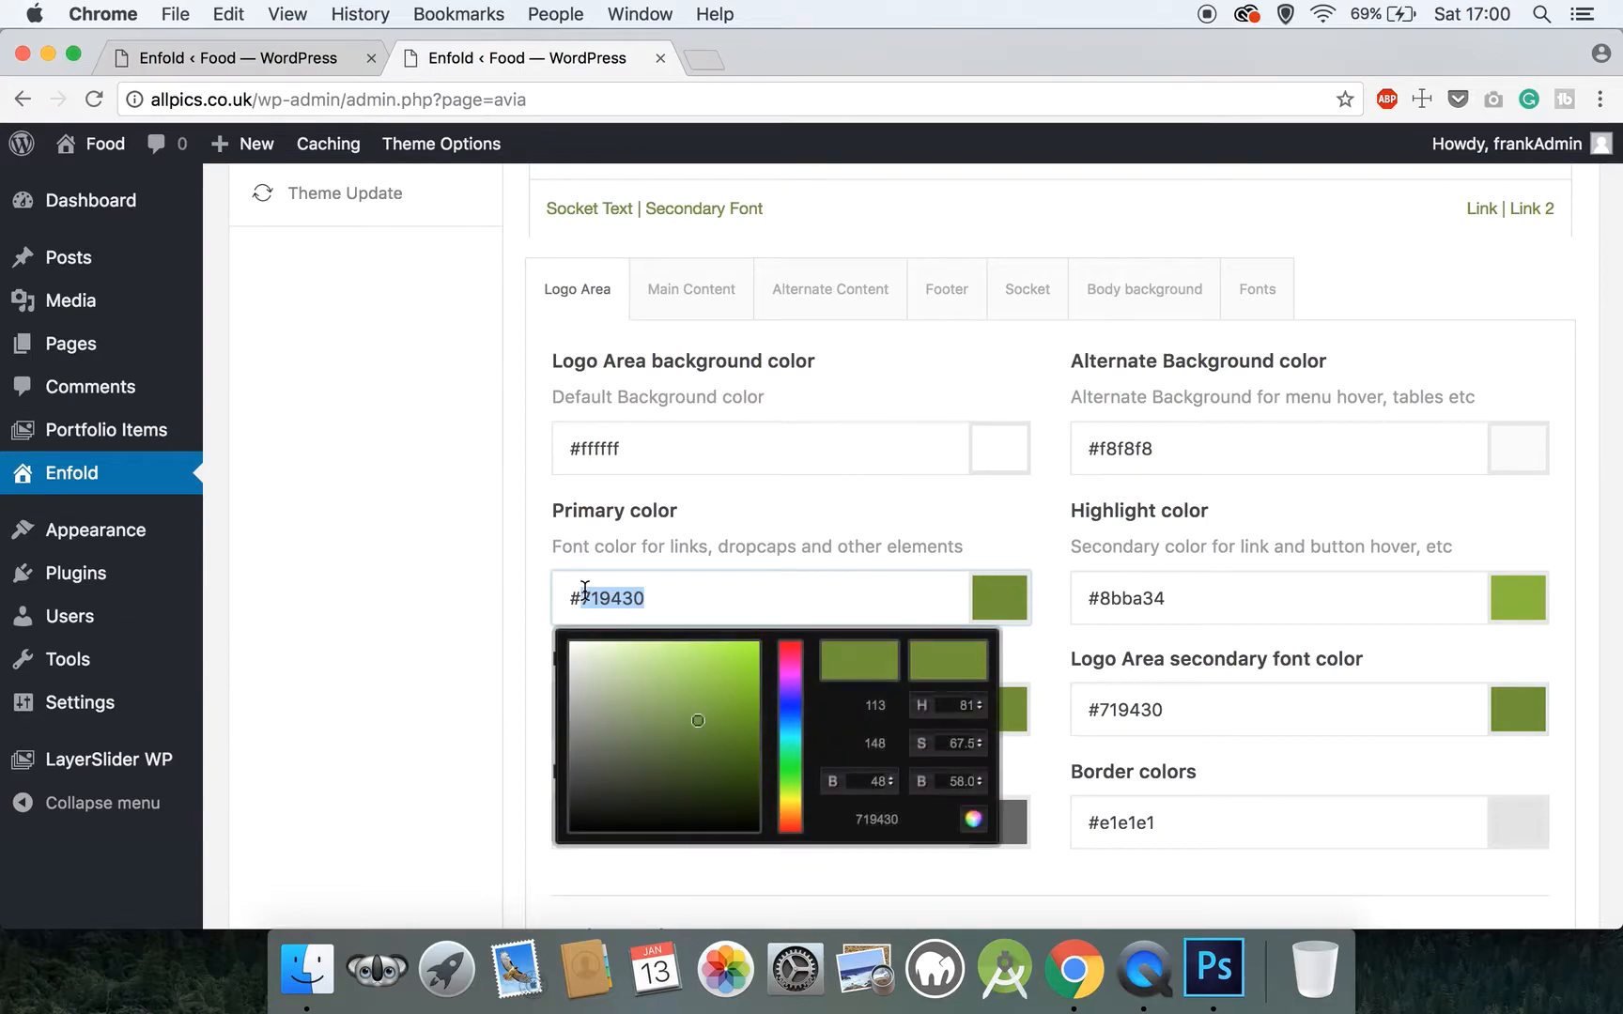
text(33)
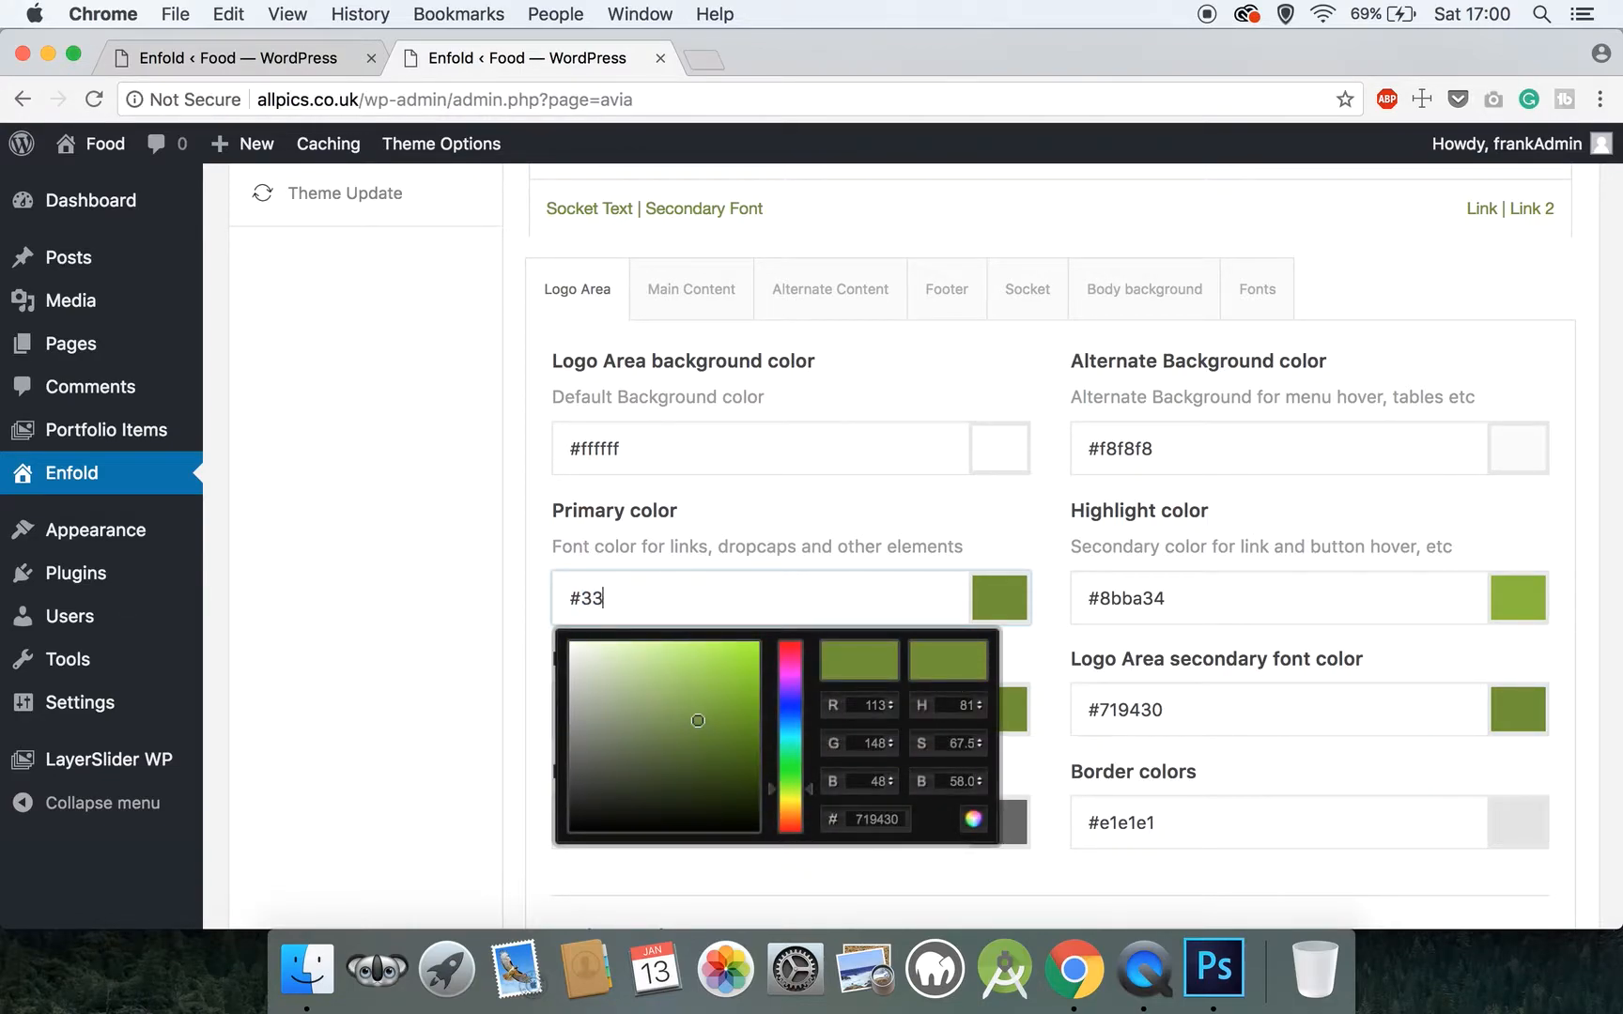
text(3333)
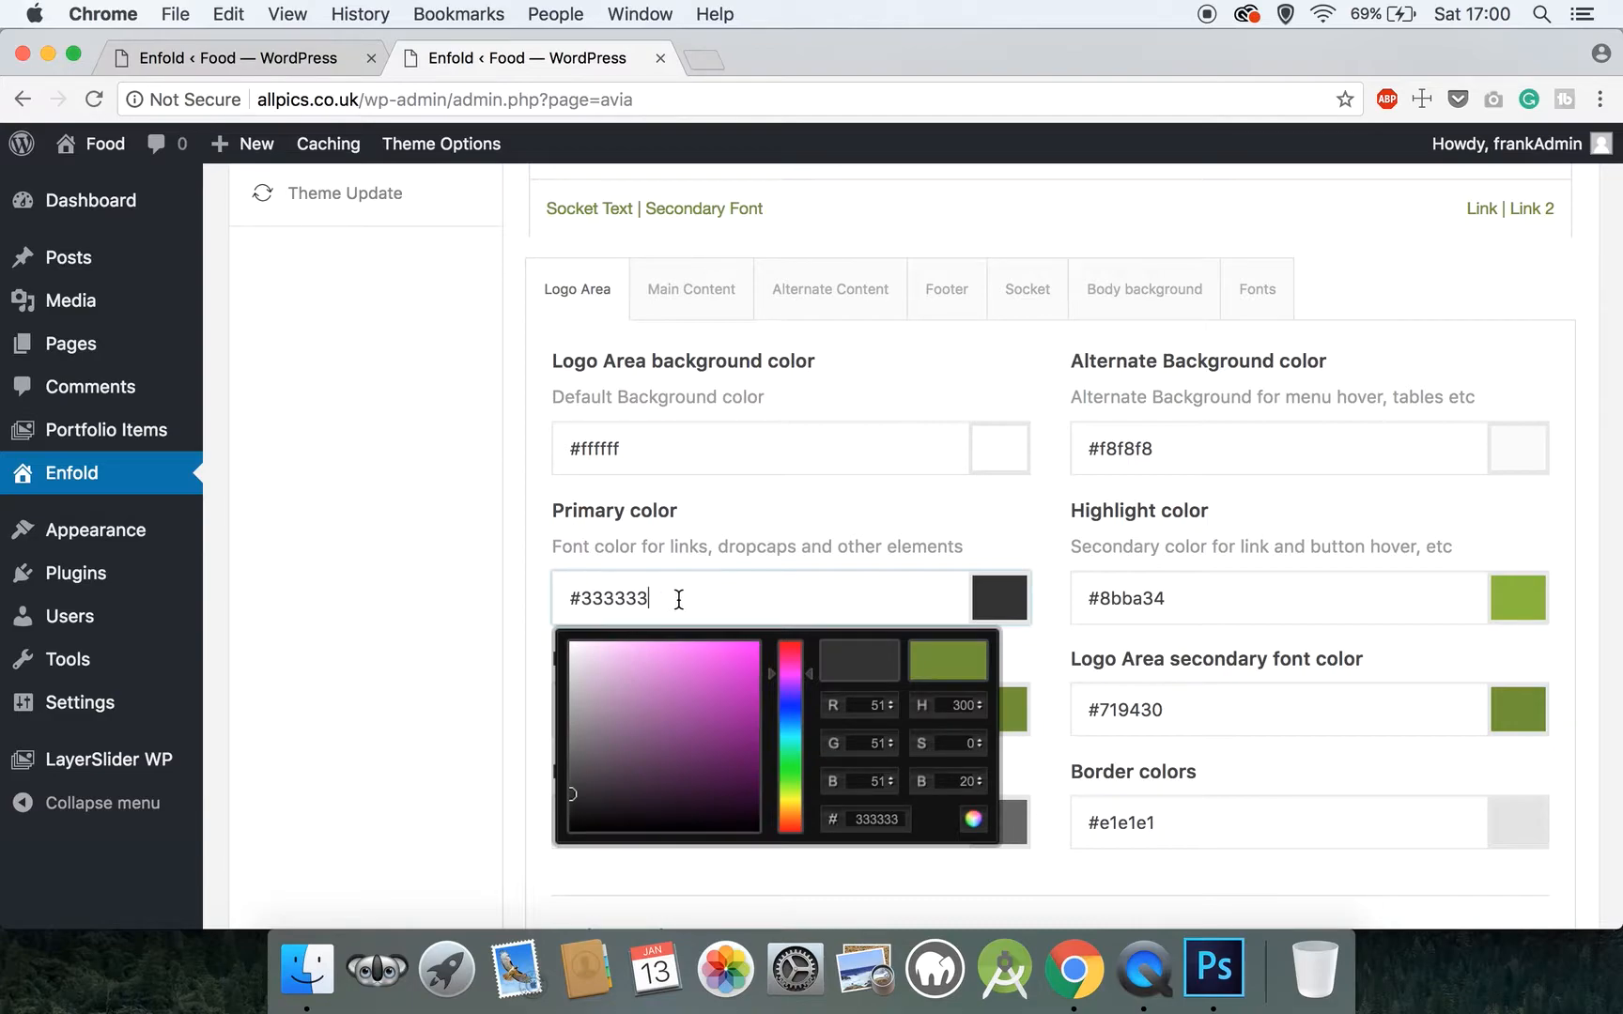
drag(677, 598, 553, 597)
key(super+c)
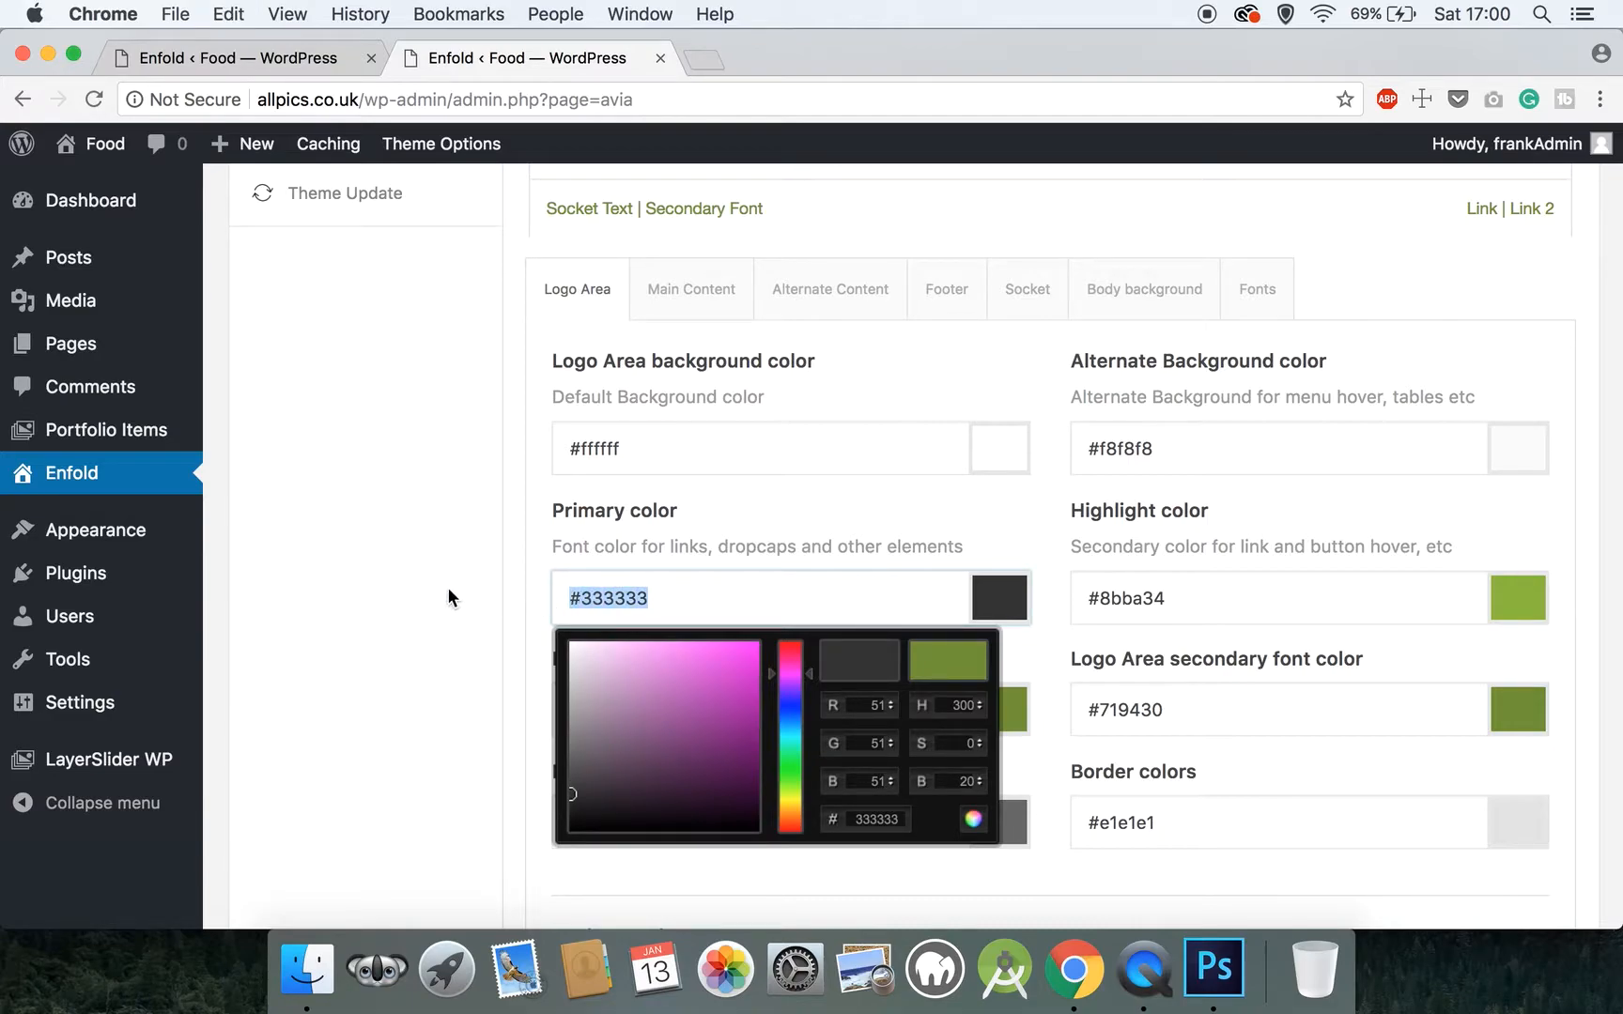
click(423, 580)
Paste the copied #333333 as the Logo Area font color
drag(688, 710, 536, 672)
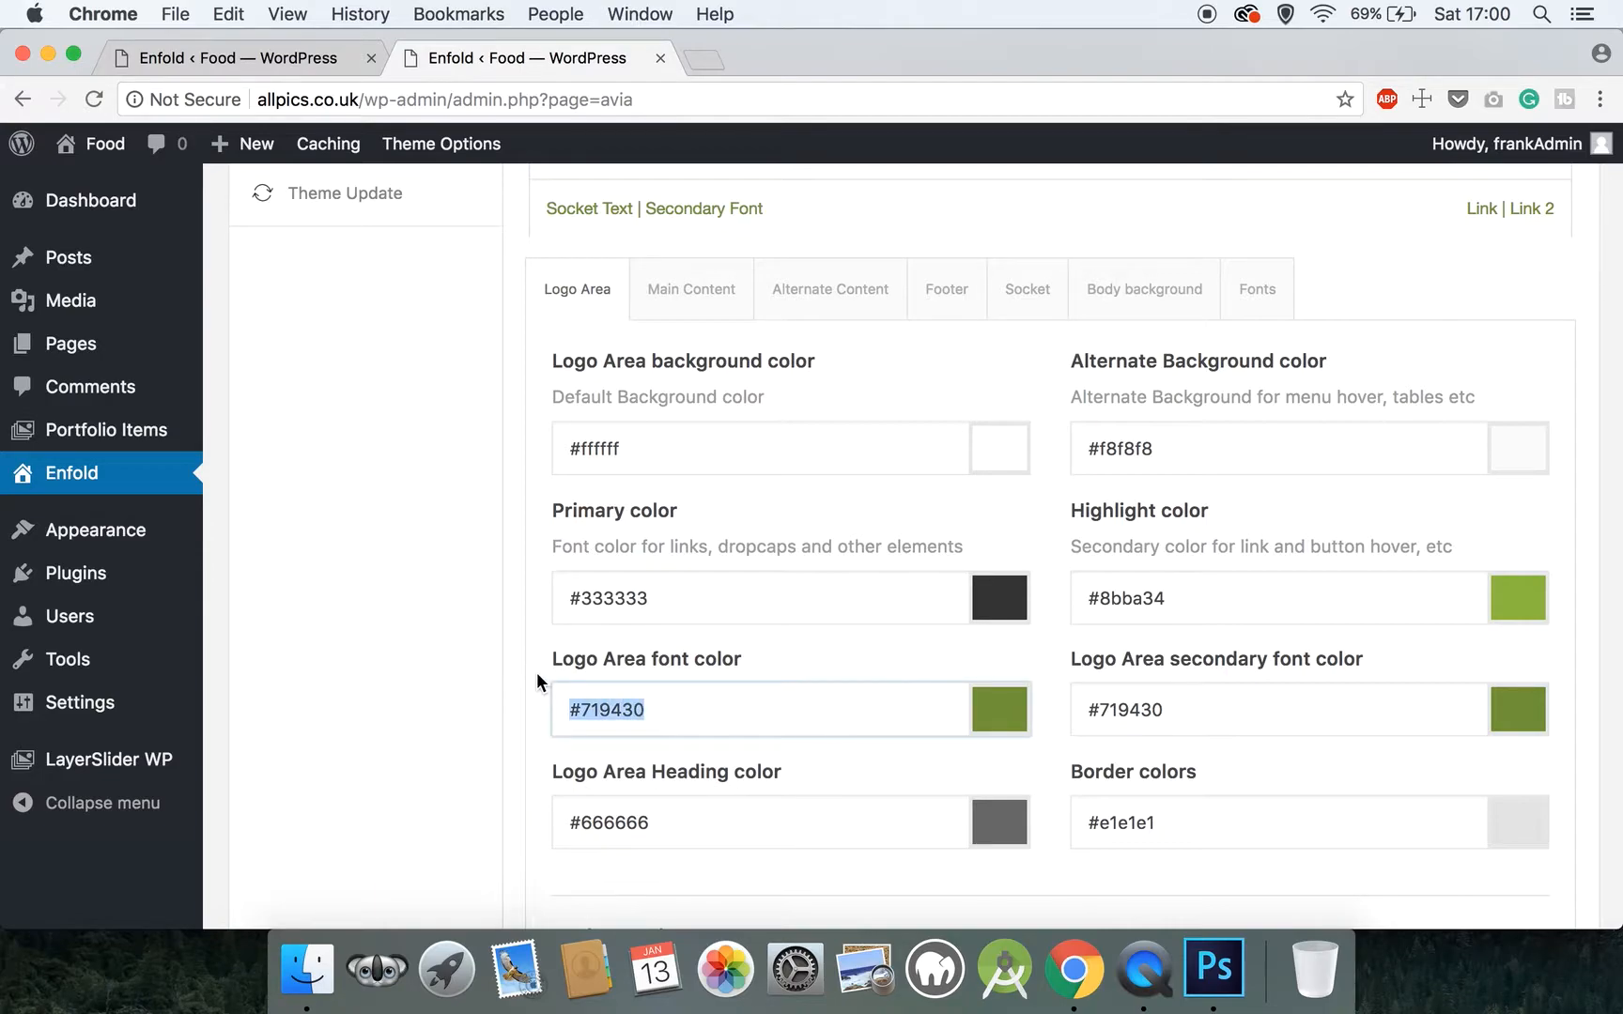
key(super+v)
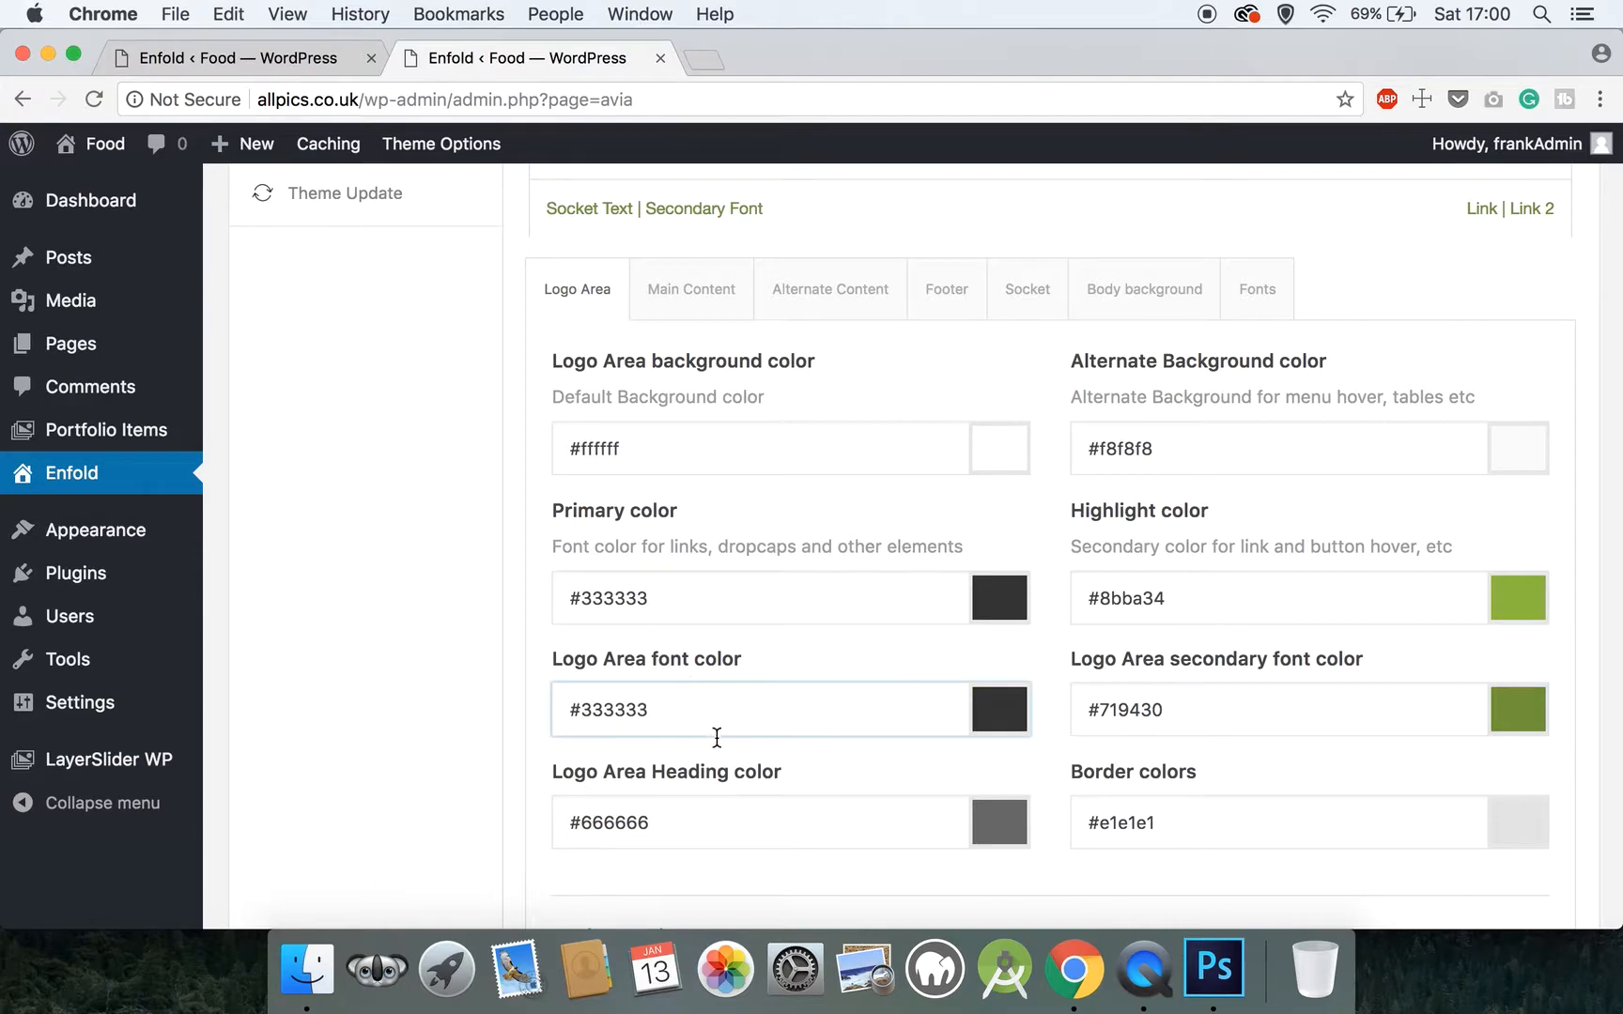
drag(676, 822, 569, 821)
click(334, 725)
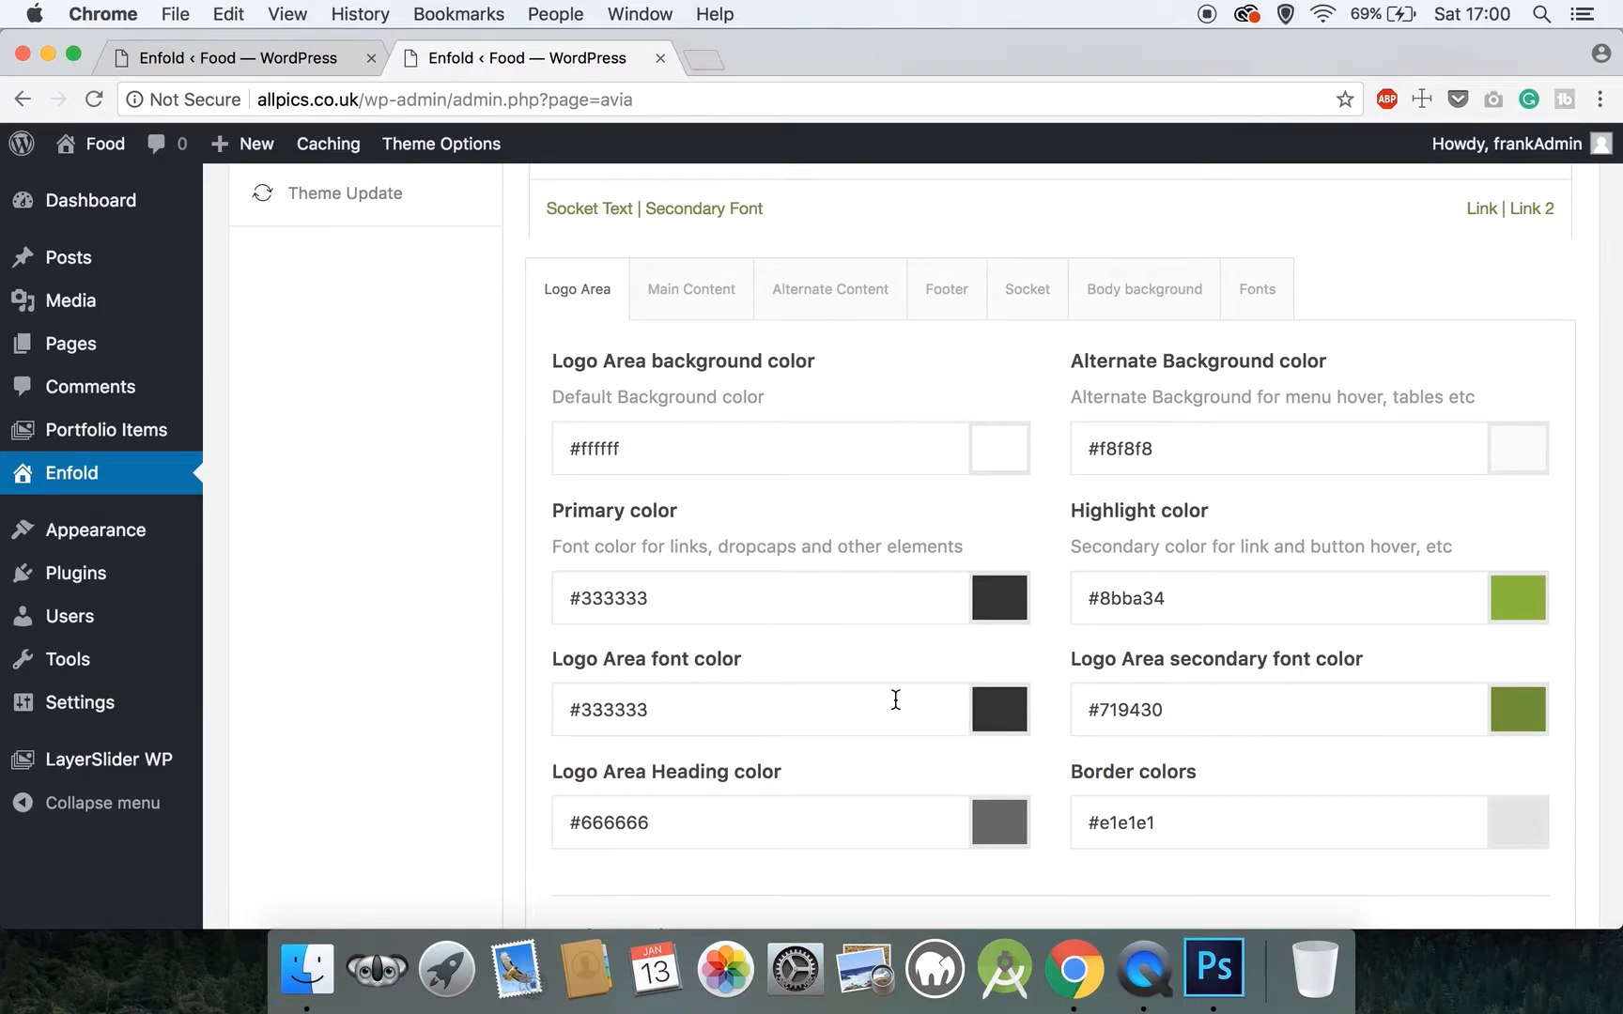
Set the Logo Area's alternate background color to #fffffff
drag(1259, 446, 1103, 450)
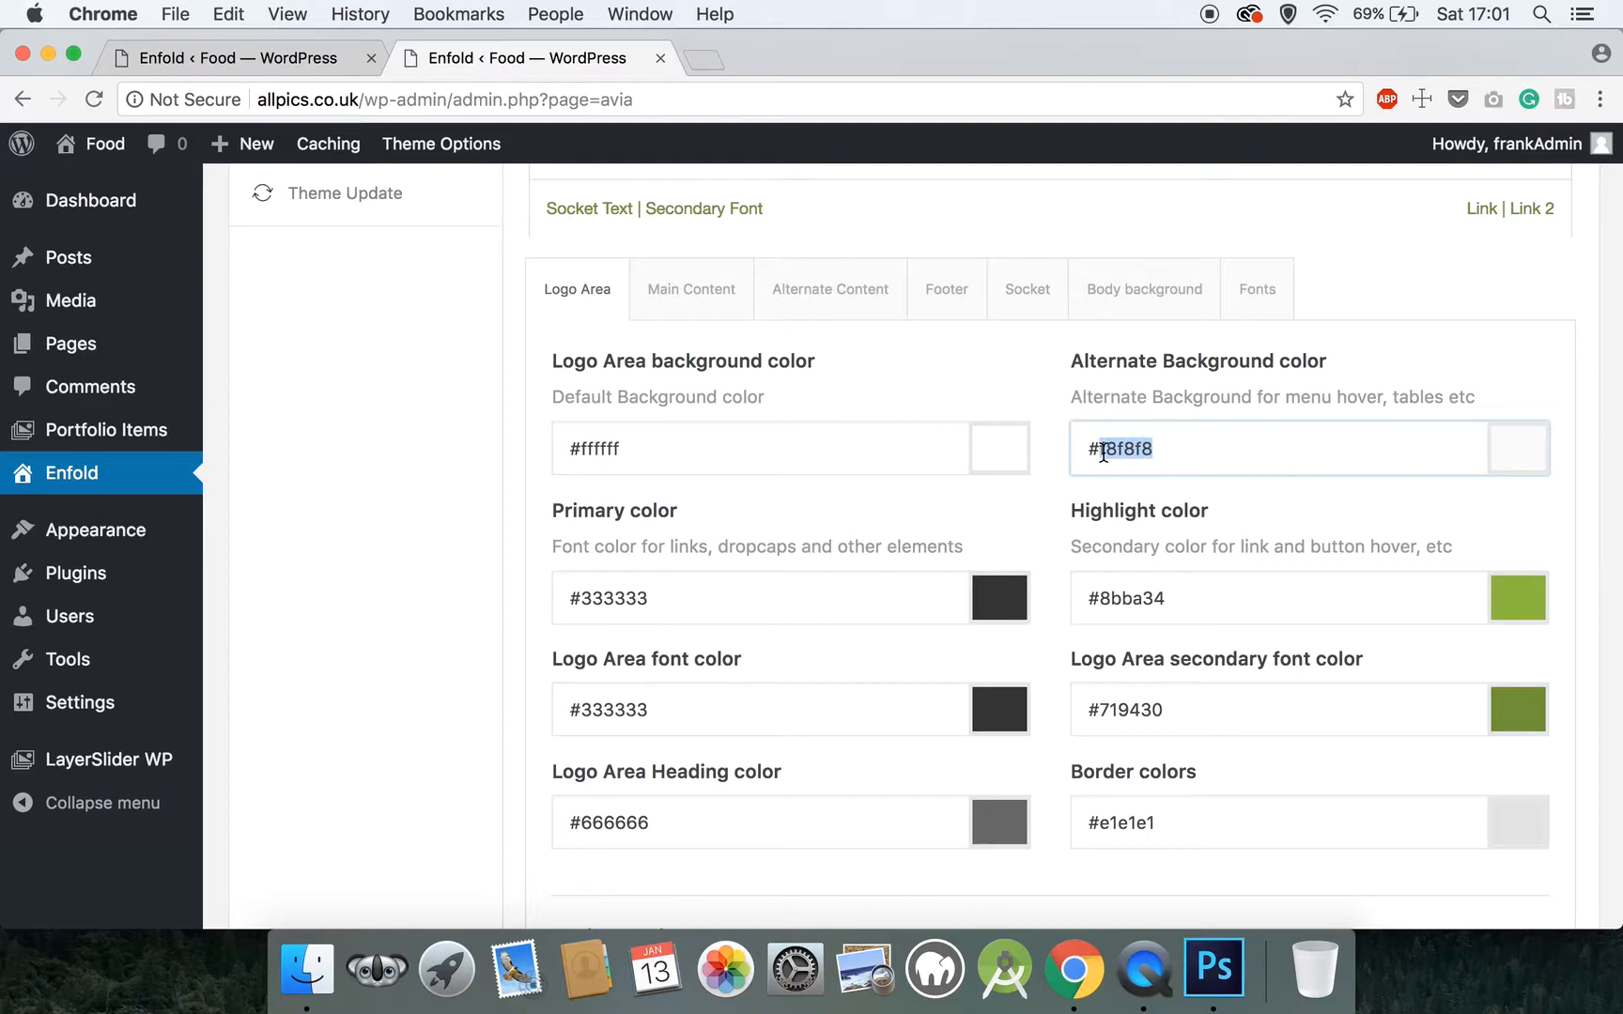
text(fffffff)
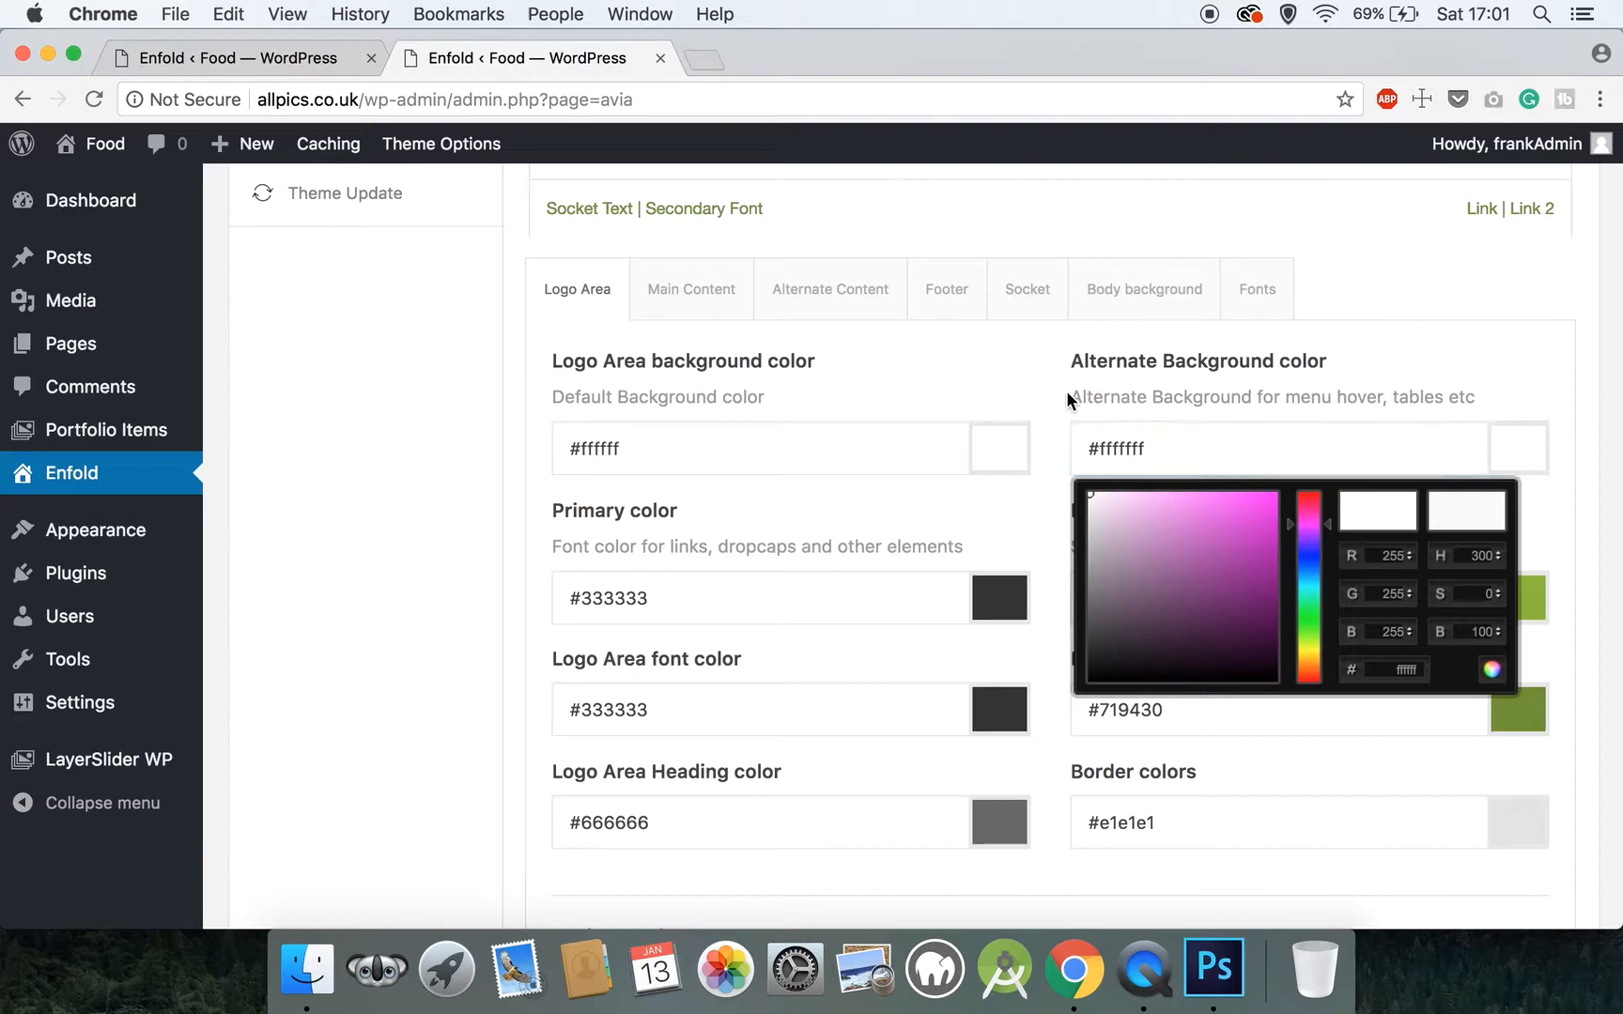
click(1068, 398)
scroll(1047, 457, down, 1)
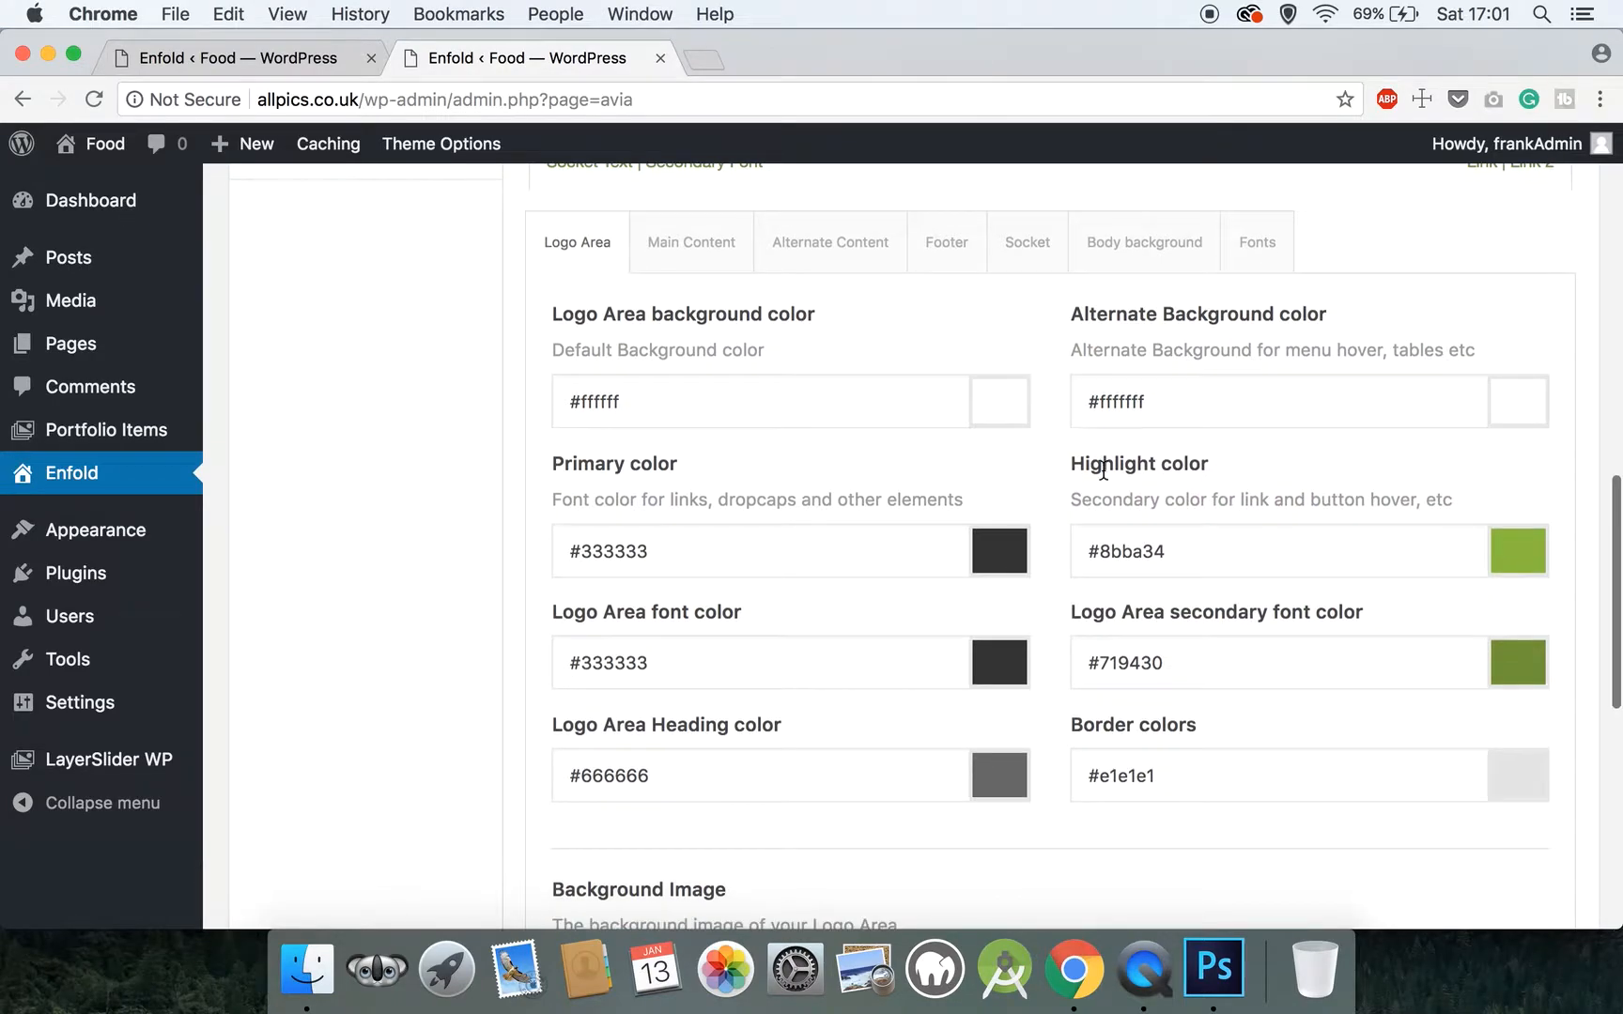
Set the Logo Area's highlight color to #ccad81
drag(1177, 554, 1100, 556)
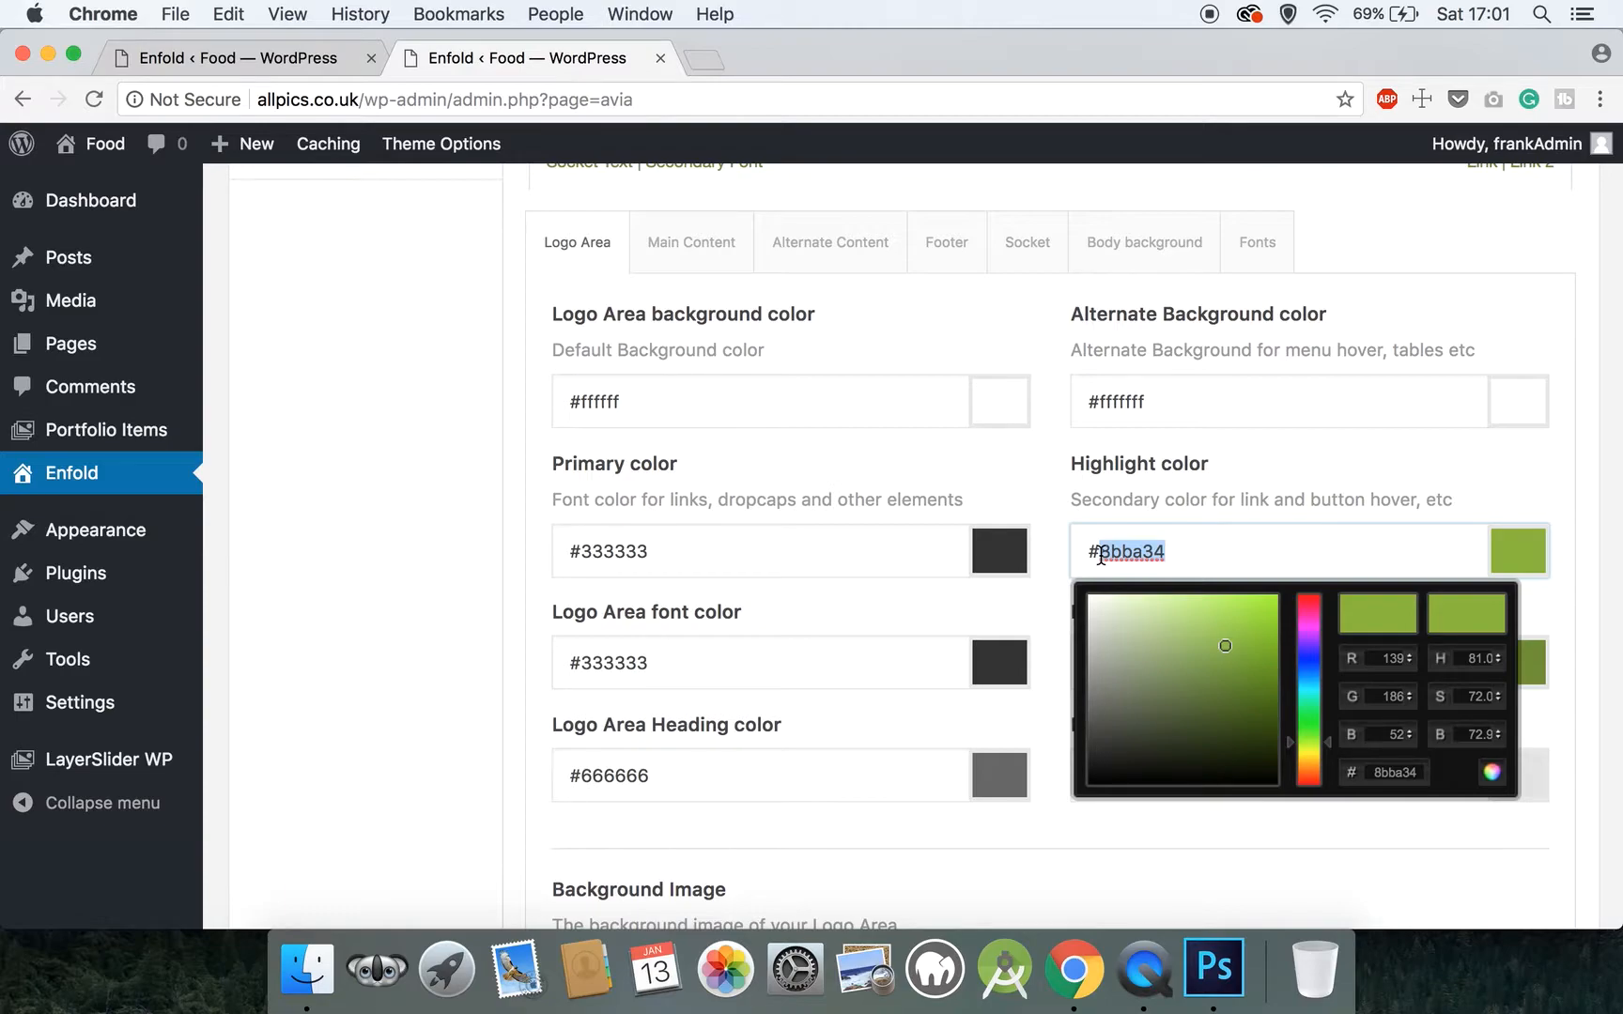
text(ccad81)
click(1064, 549)
Set the Logo Area secondary font color to #3333333
scroll(1059, 548, down, 2)
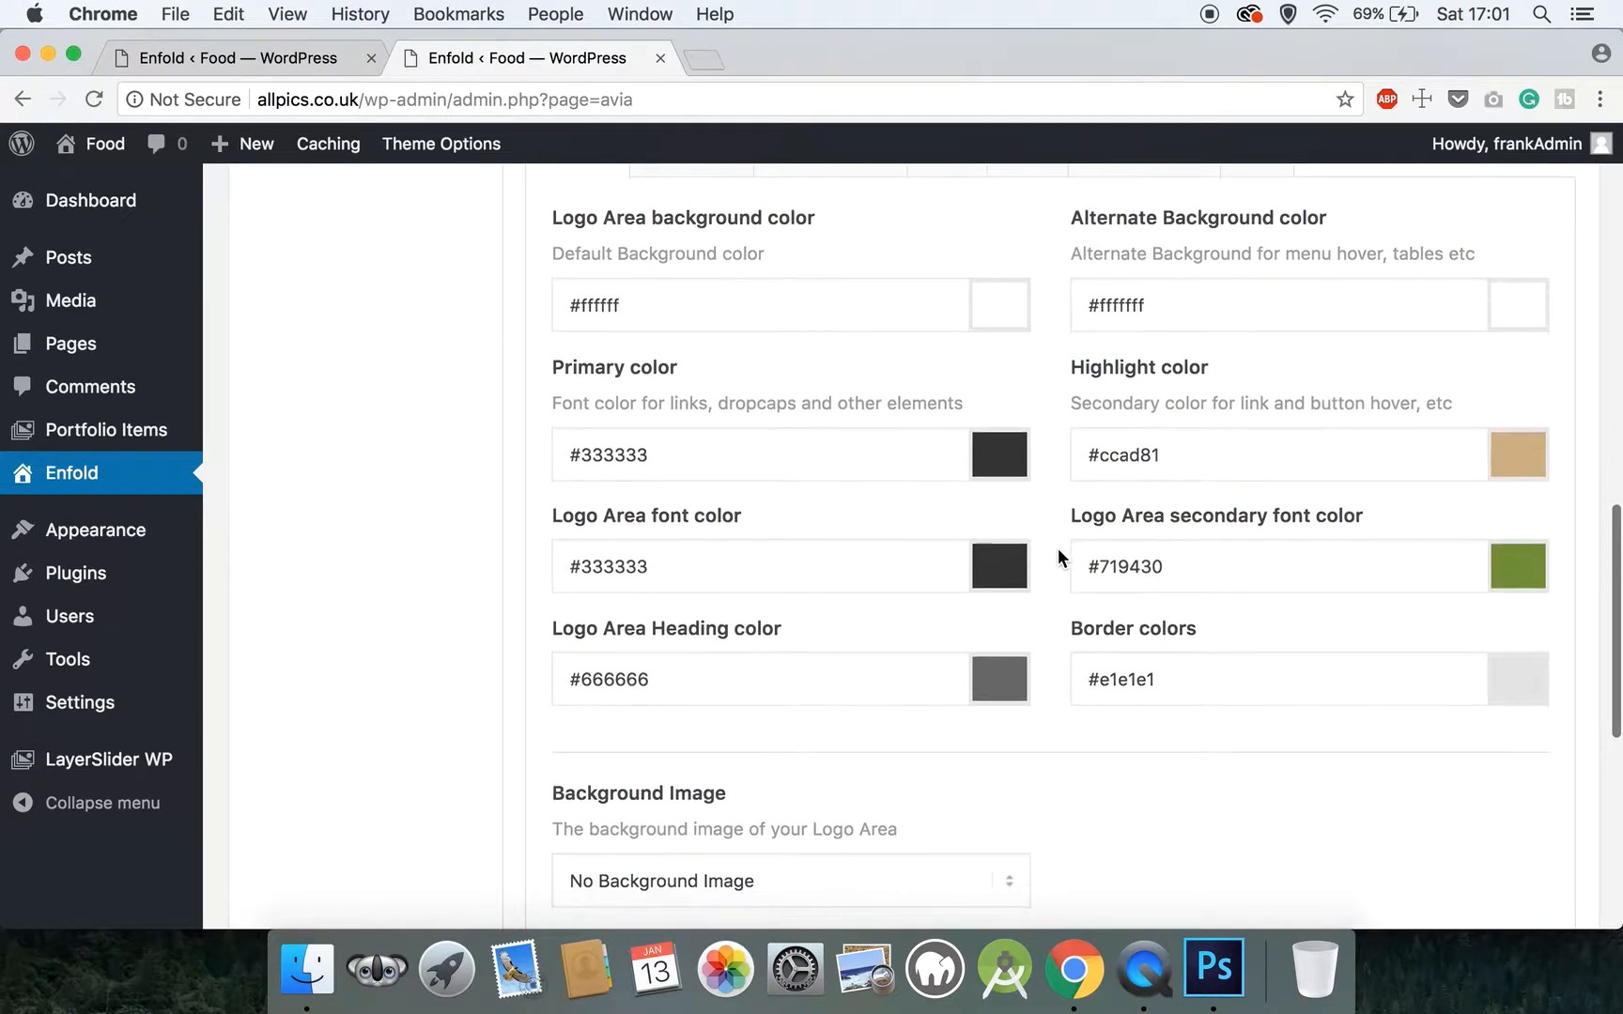
click(1213, 569)
triple_click(1127, 554)
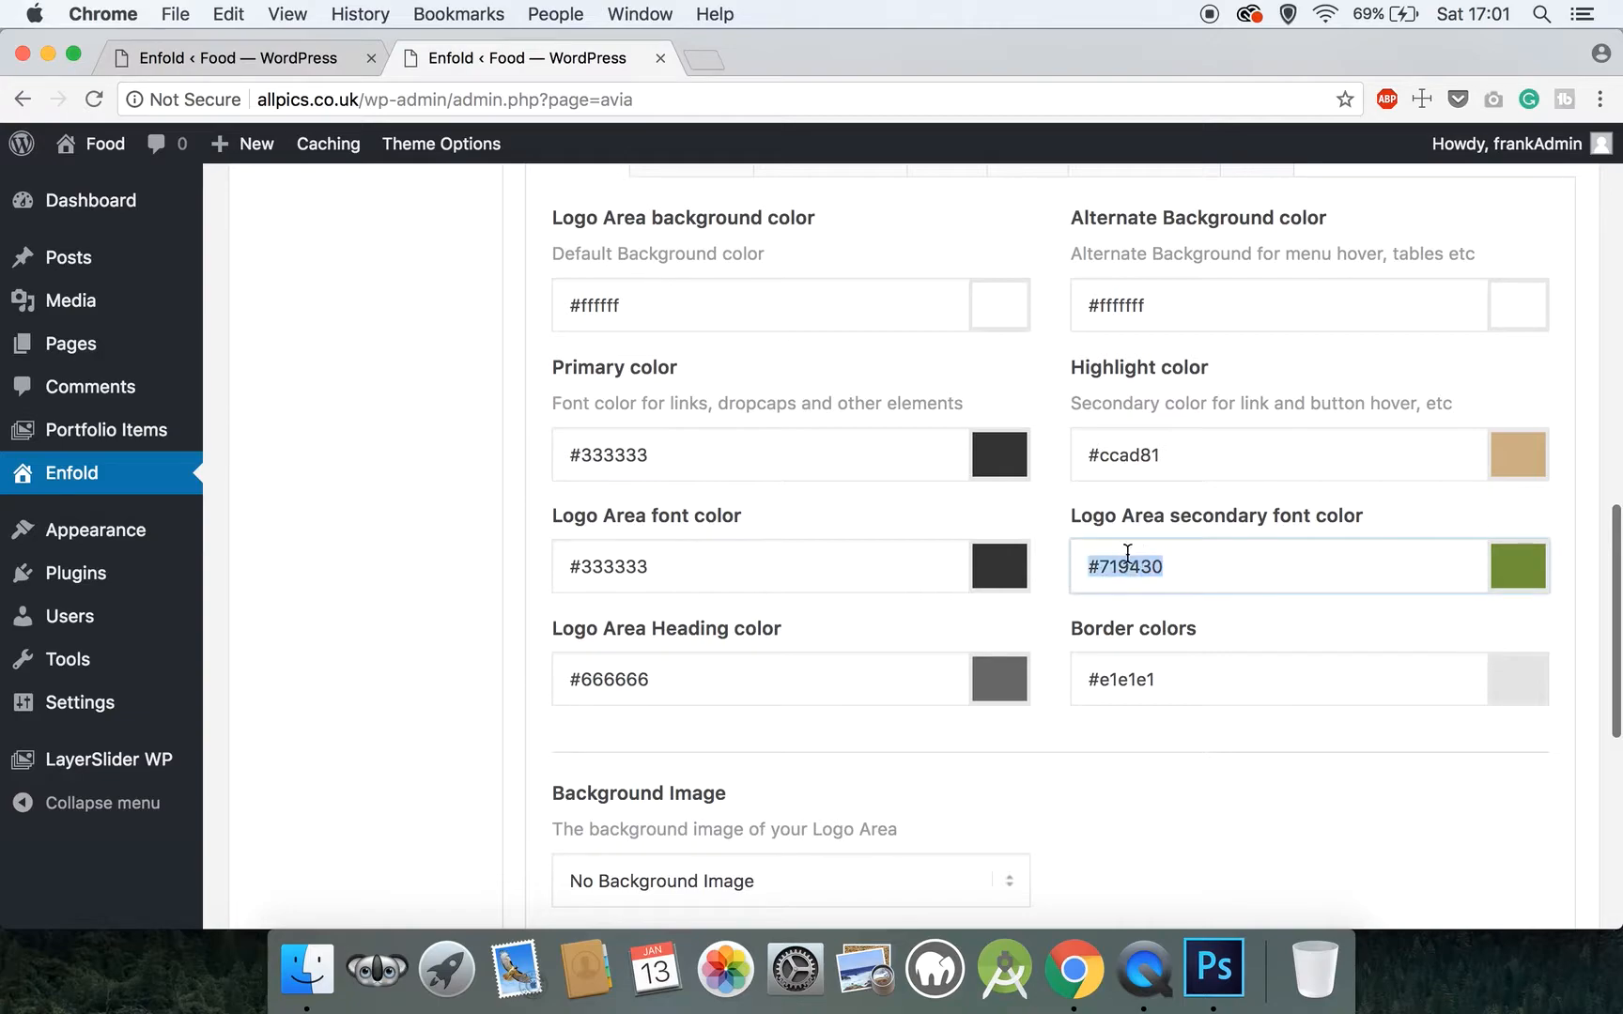
double_click(1111, 566)
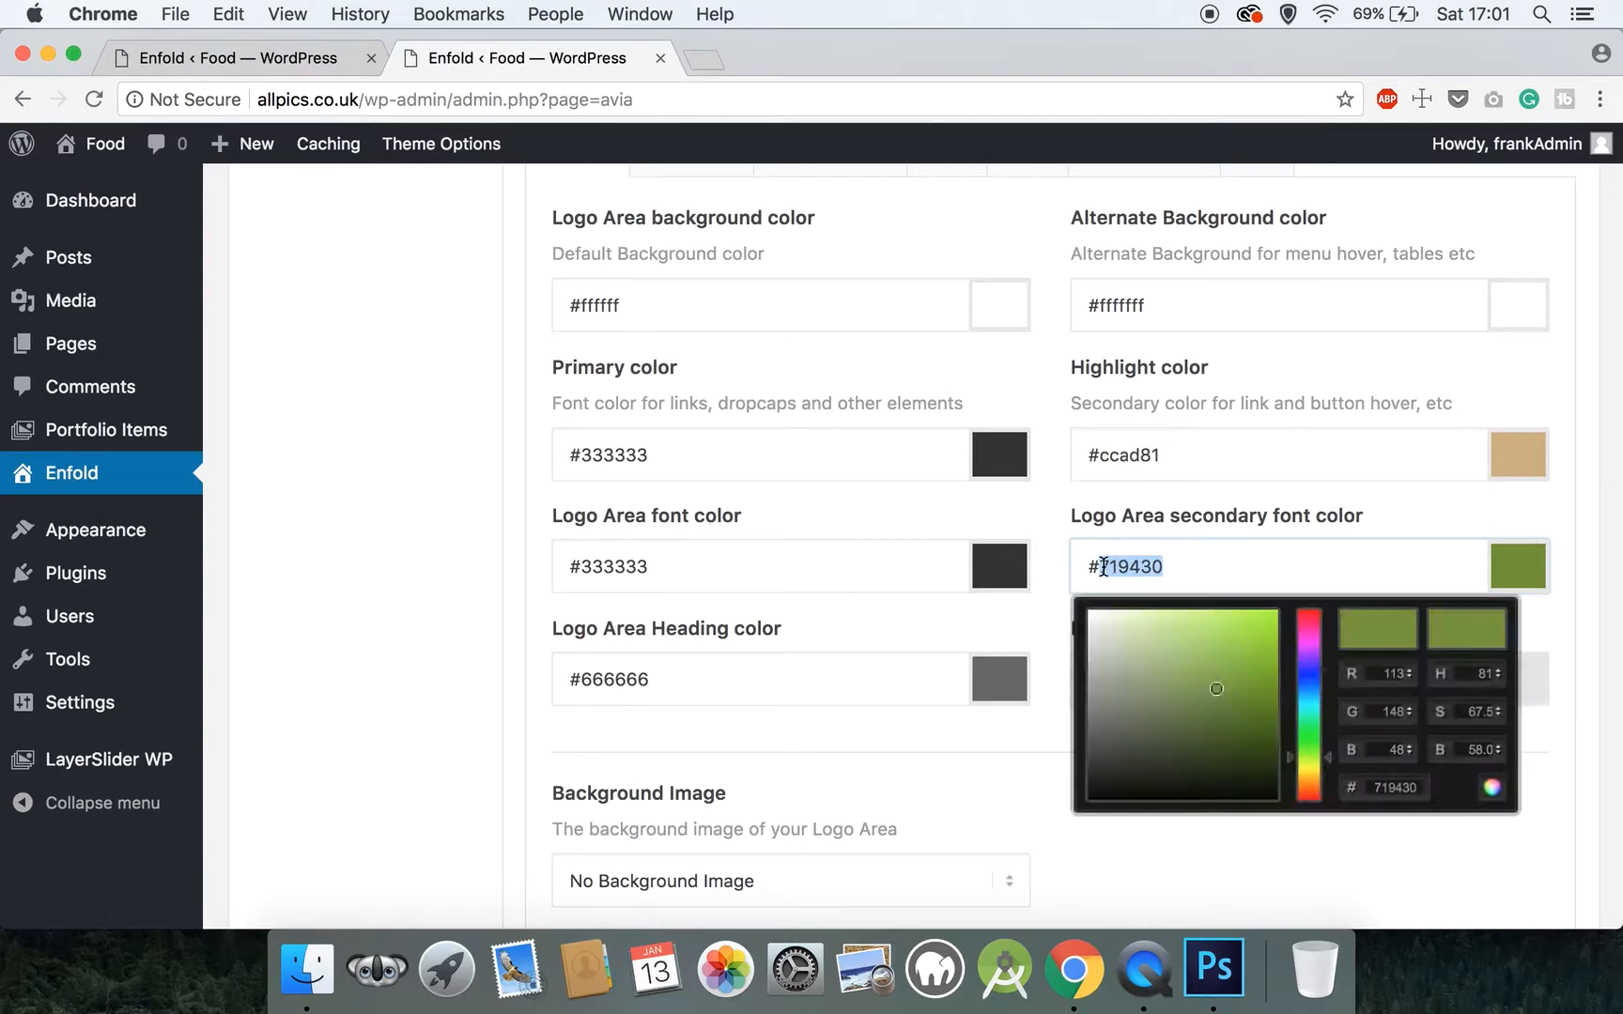
text(3333)
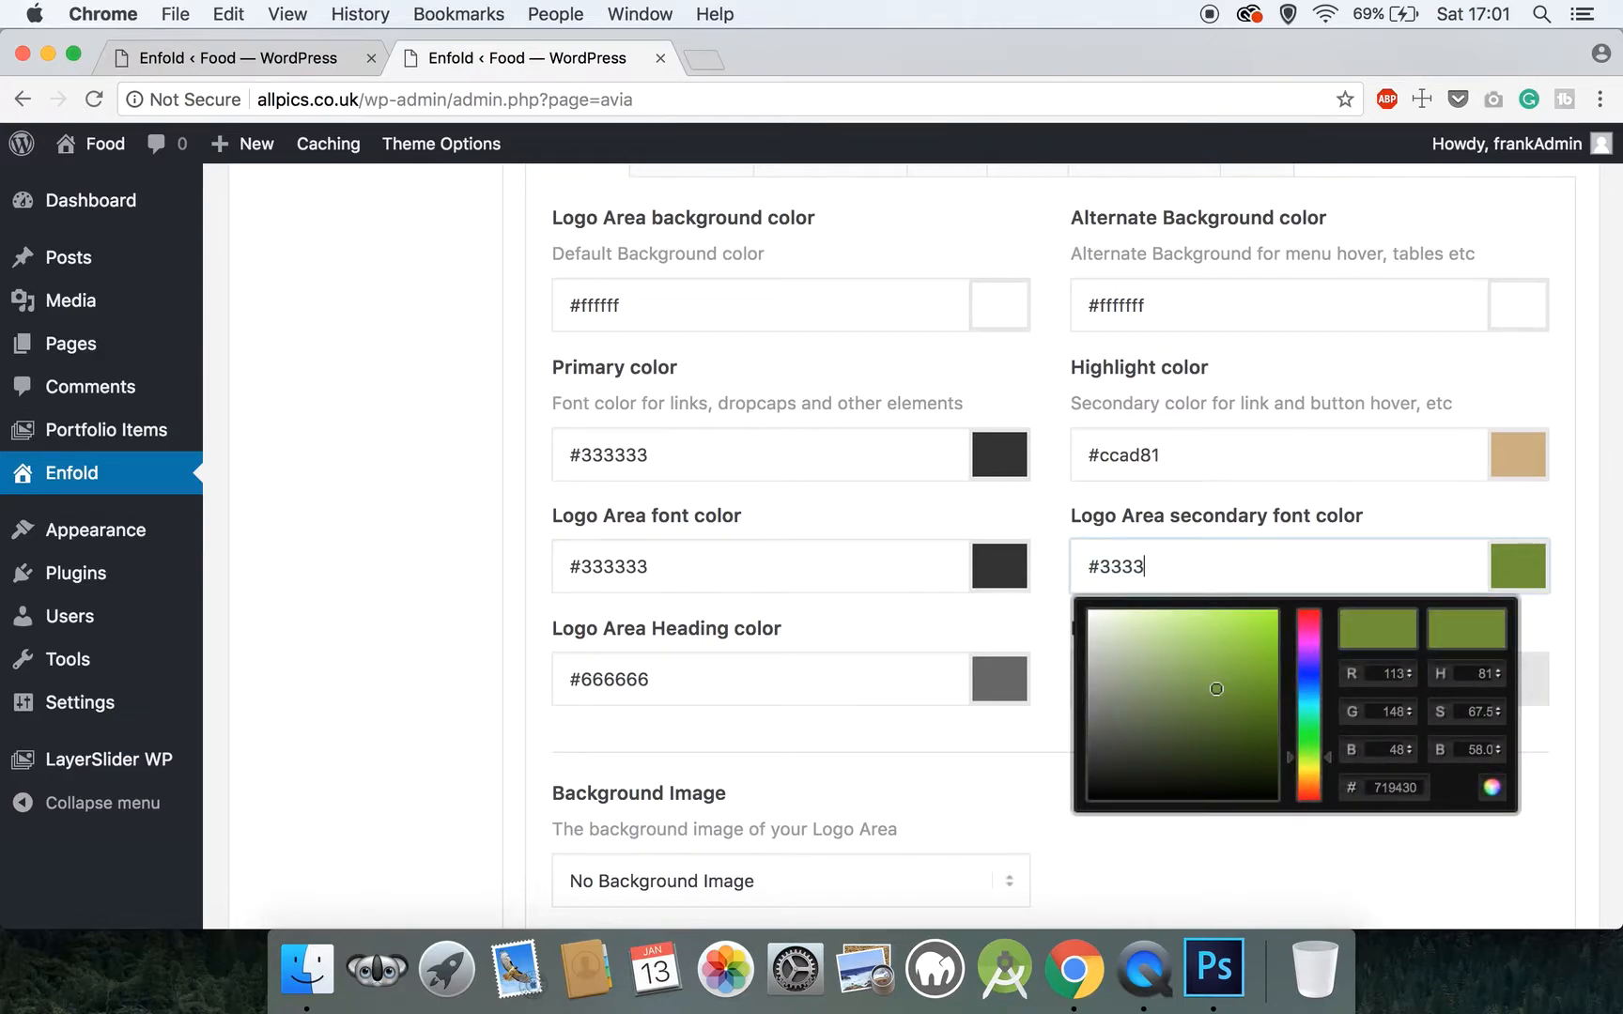
text(333)
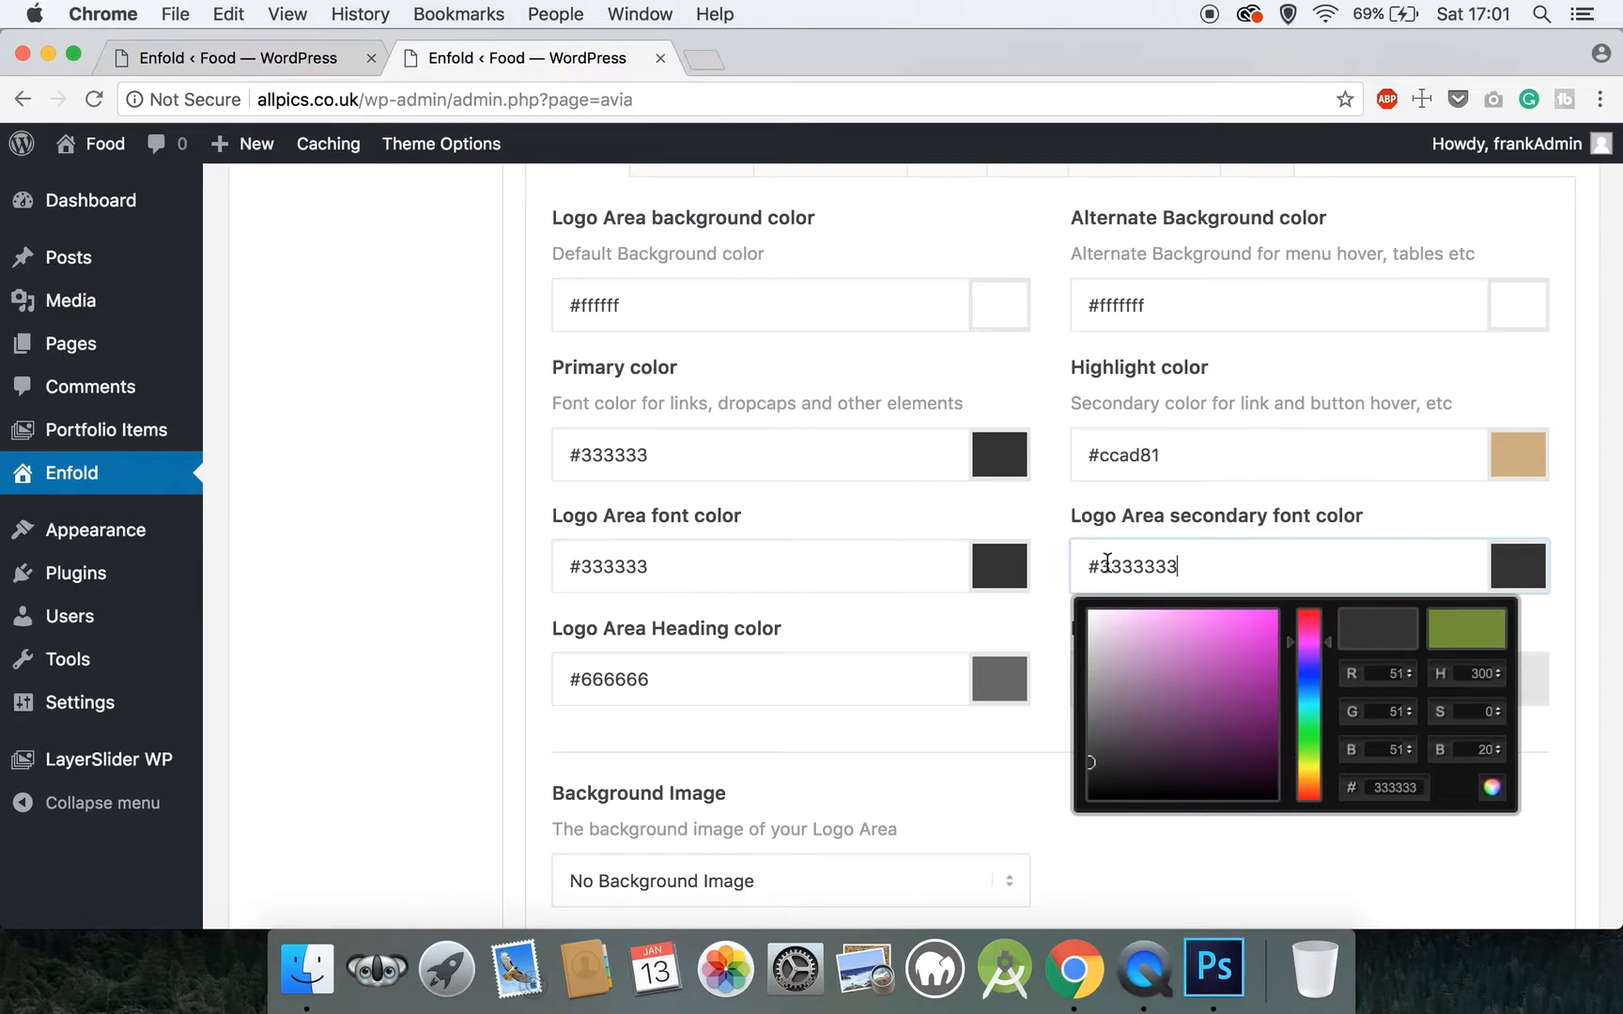
click(1029, 630)
Save all theme option changes made to the Logo Area colors
scroll(1028, 630, down, 3)
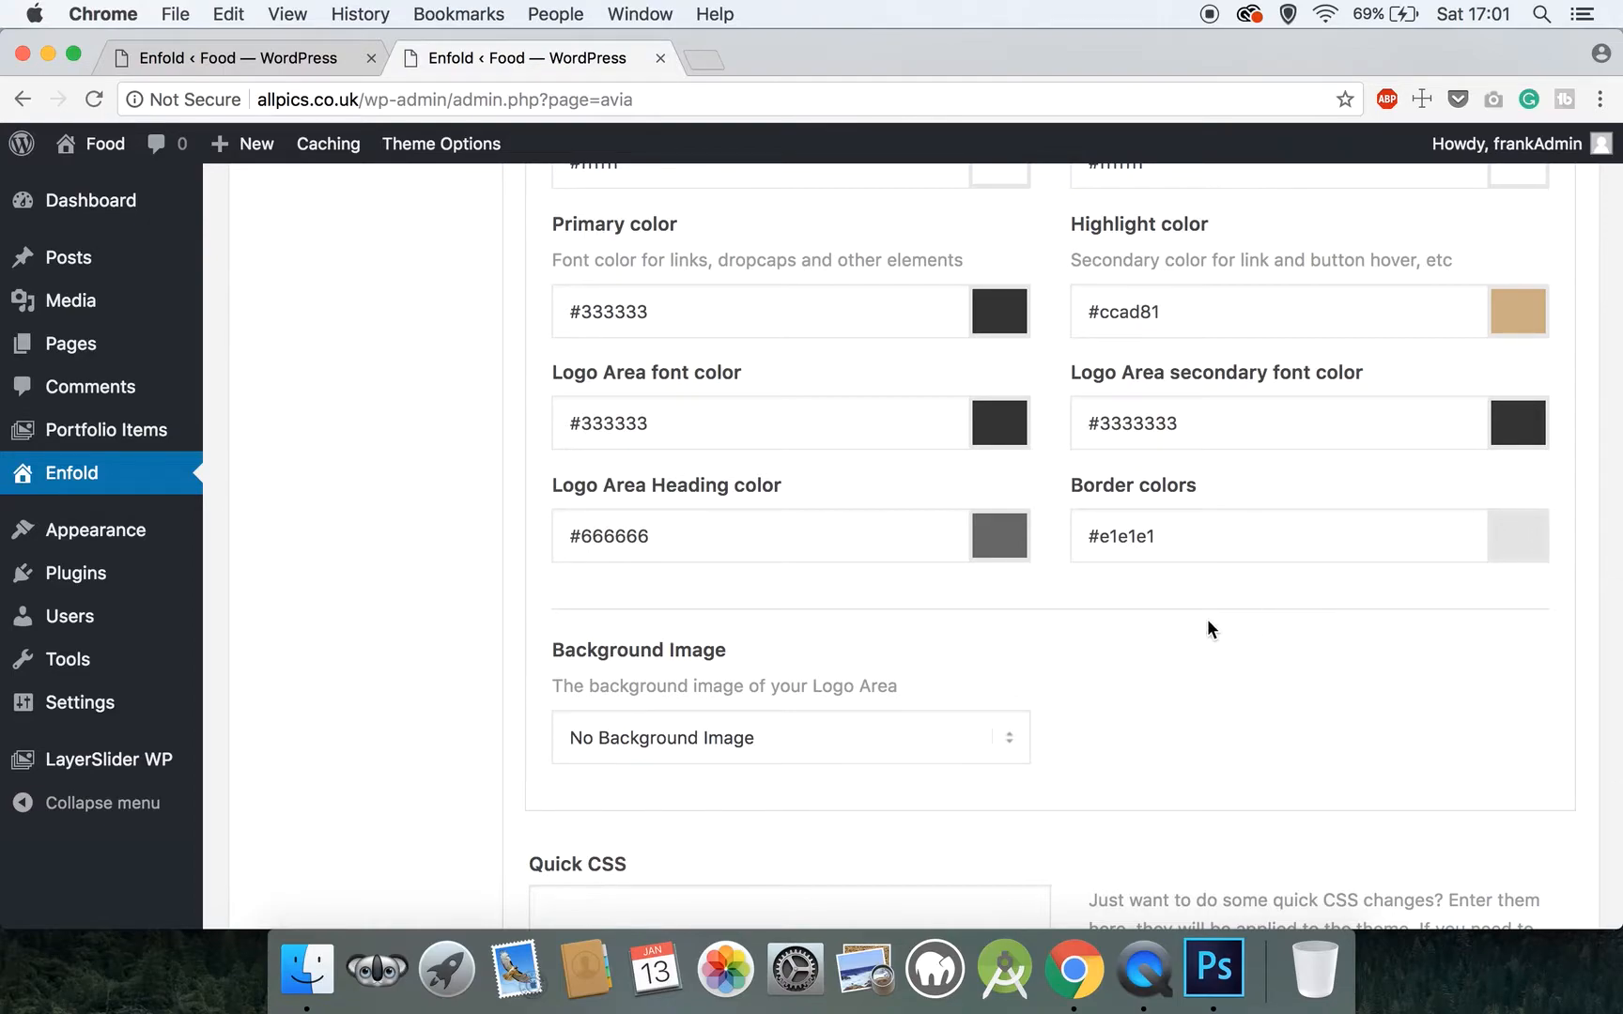
scroll(1208, 622, down, 5)
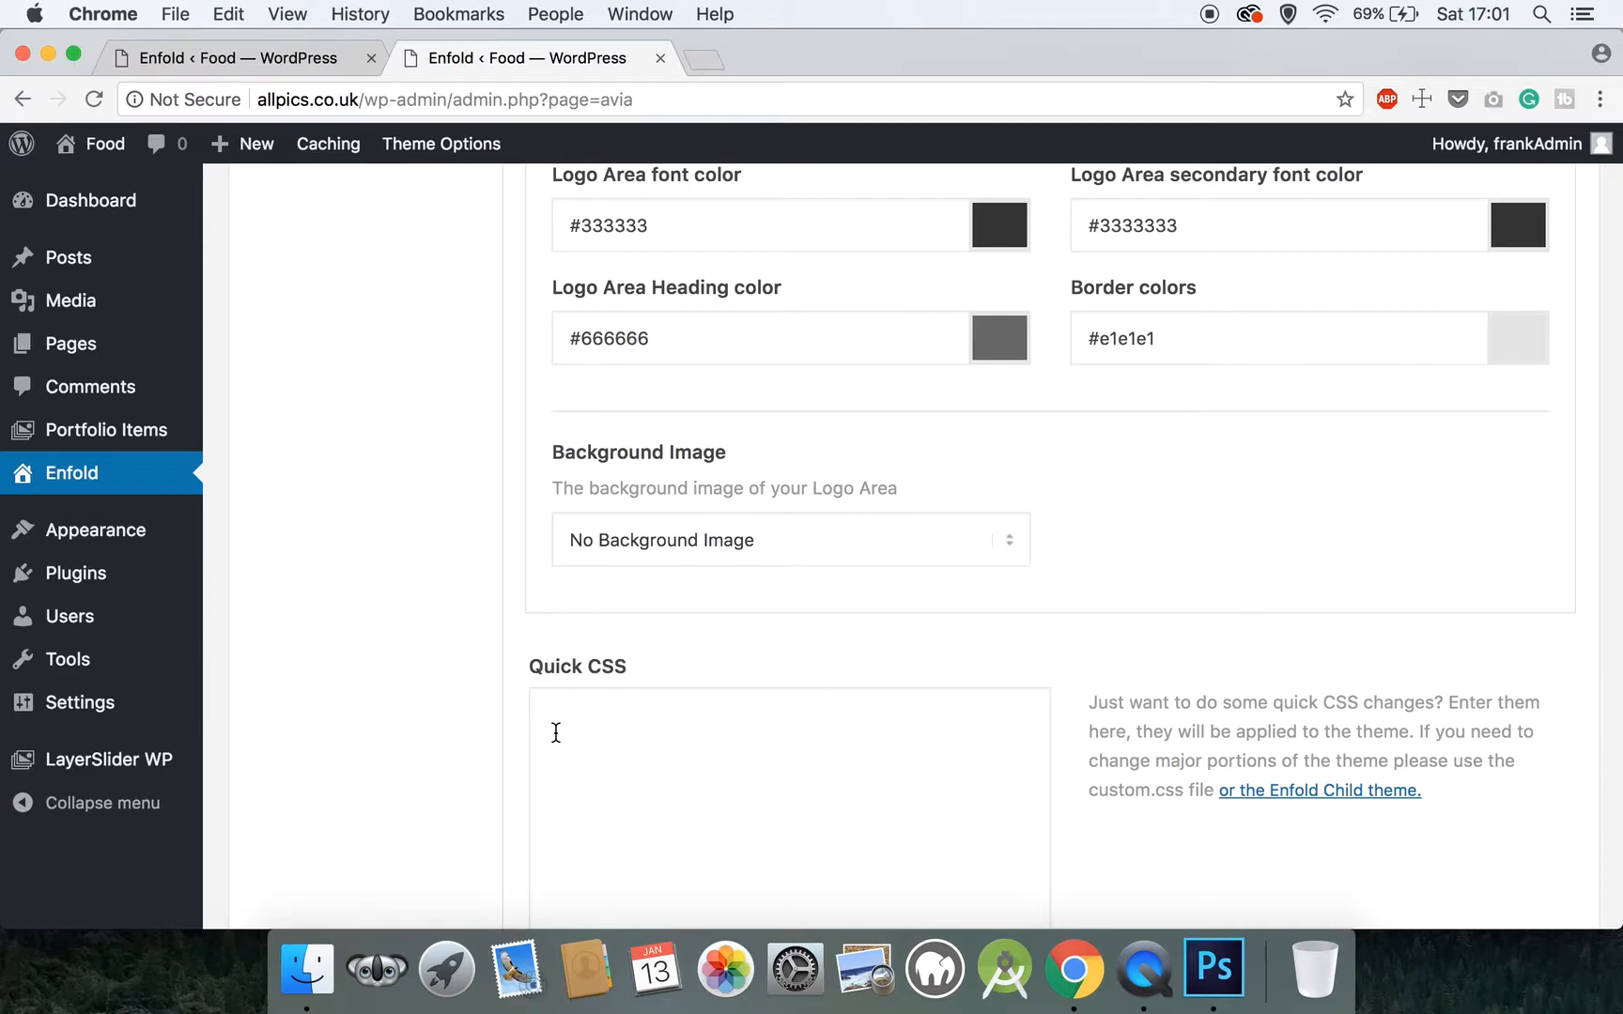
scroll(556, 733, down, 5)
scroll(556, 732, up, 10)
scroll(554, 731, down, 10)
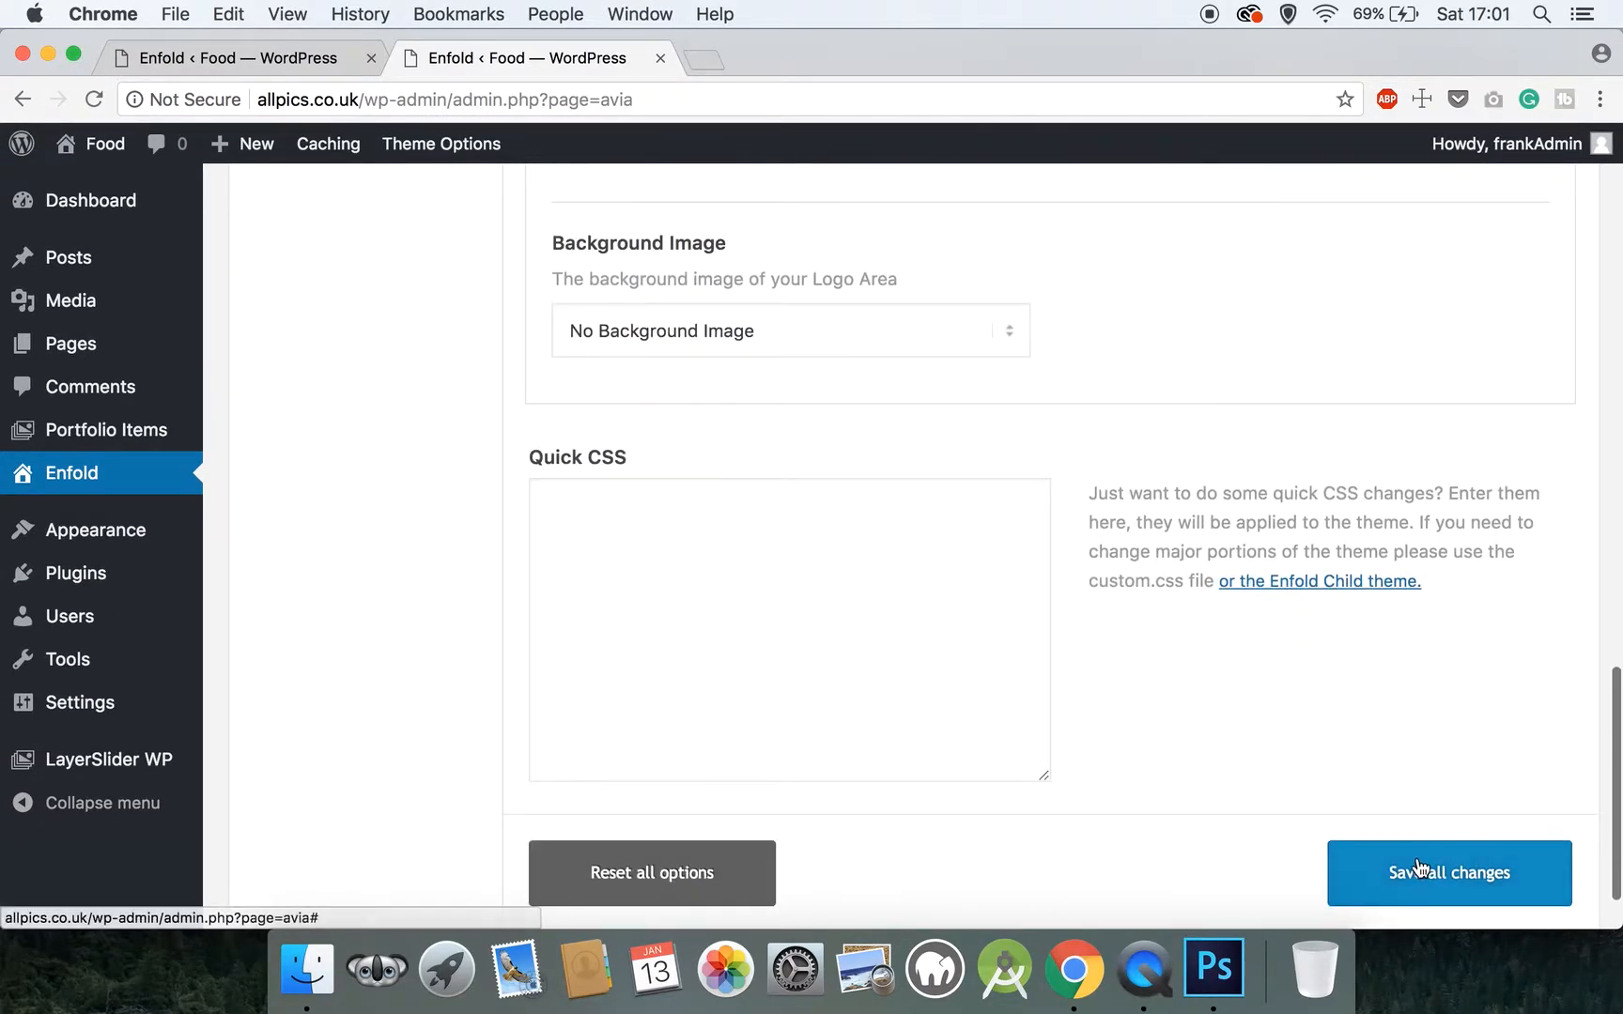
click(1418, 867)
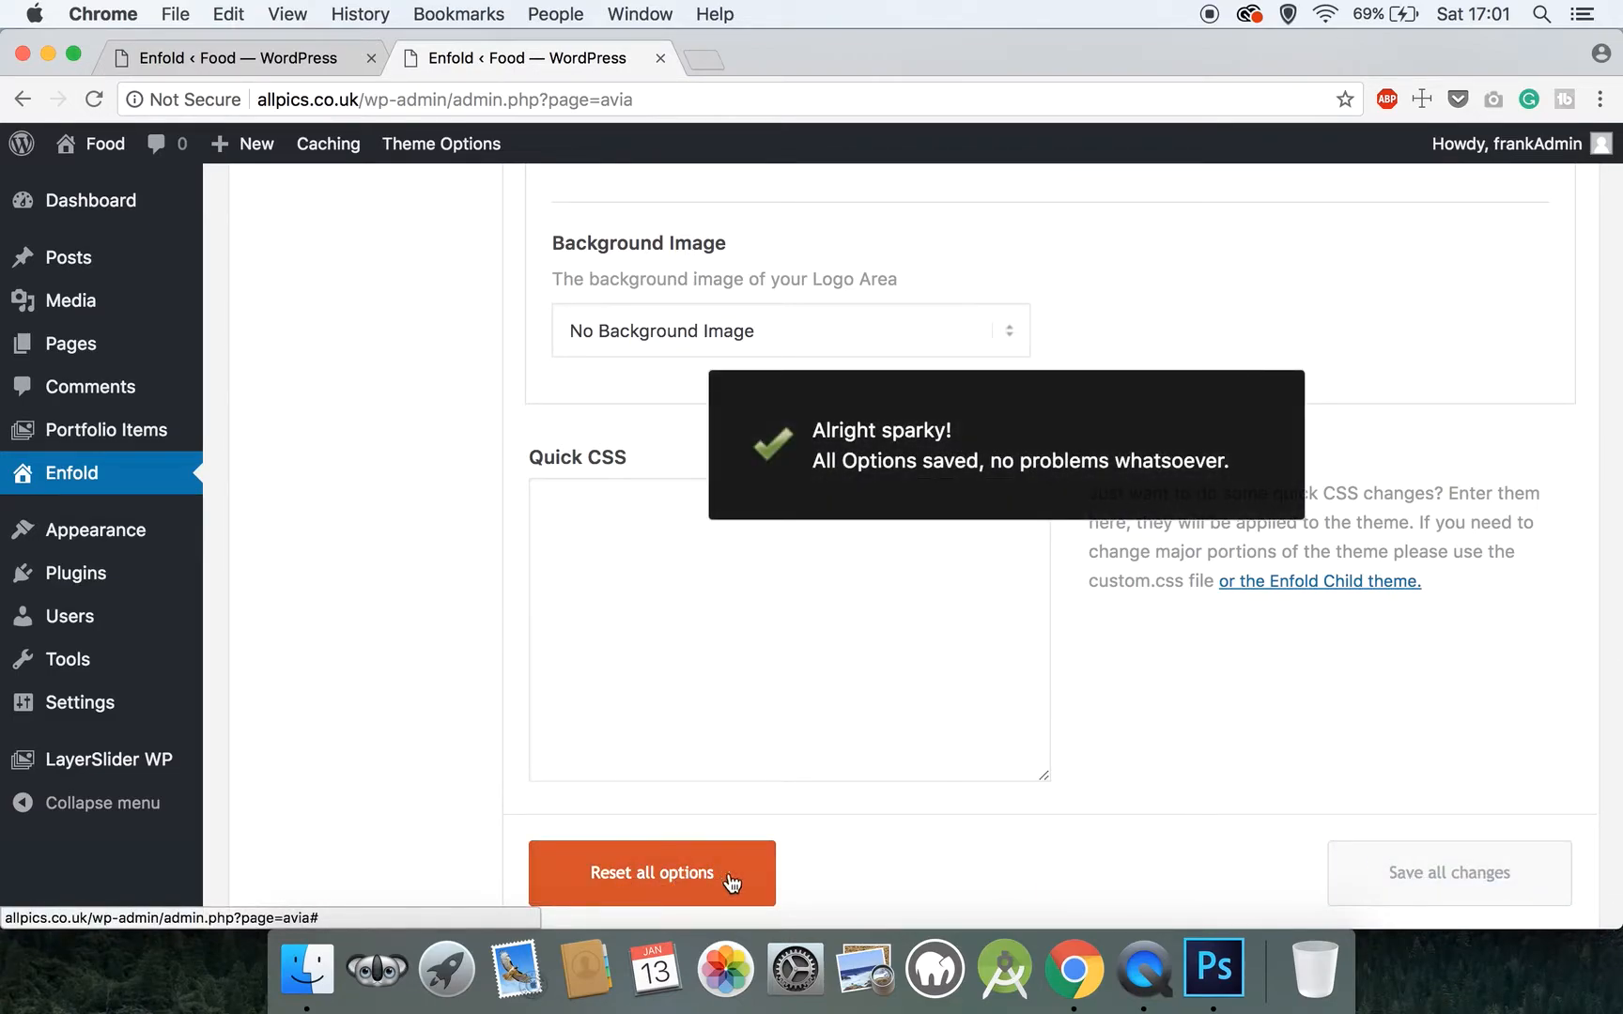
Open the Main Content color settings and paste the copied #333333 as the primary color
scroll(852, 638, up, 15)
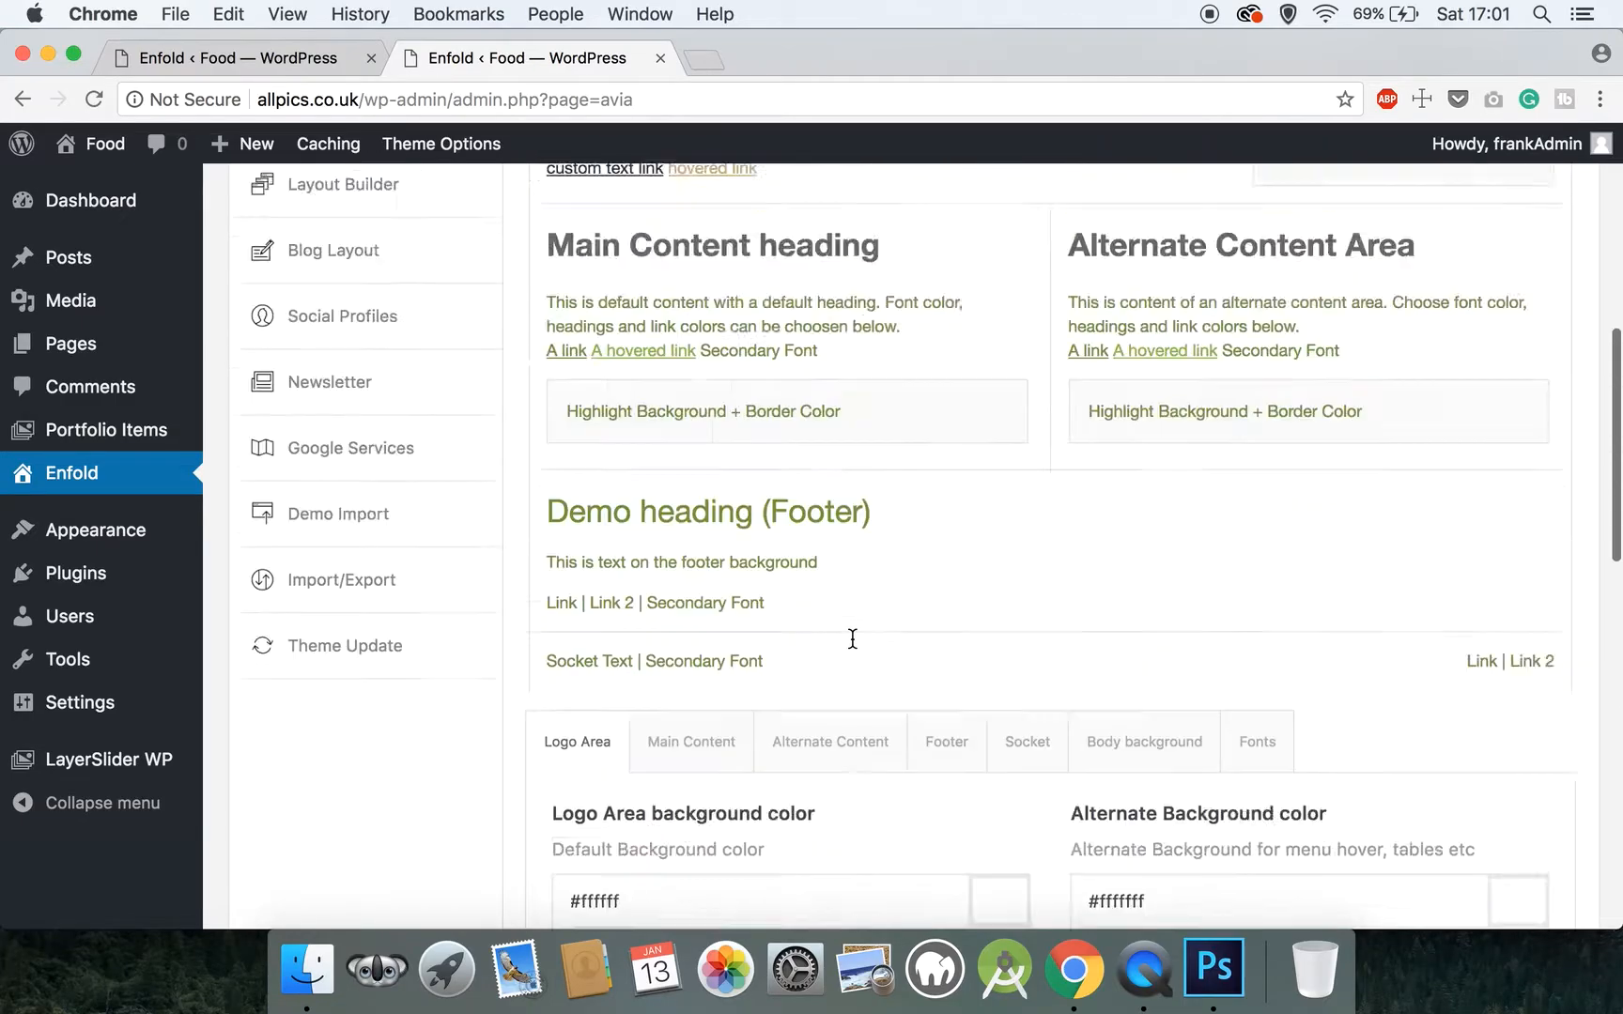
scroll(851, 637, down, 4)
scroll(851, 637, down, 8)
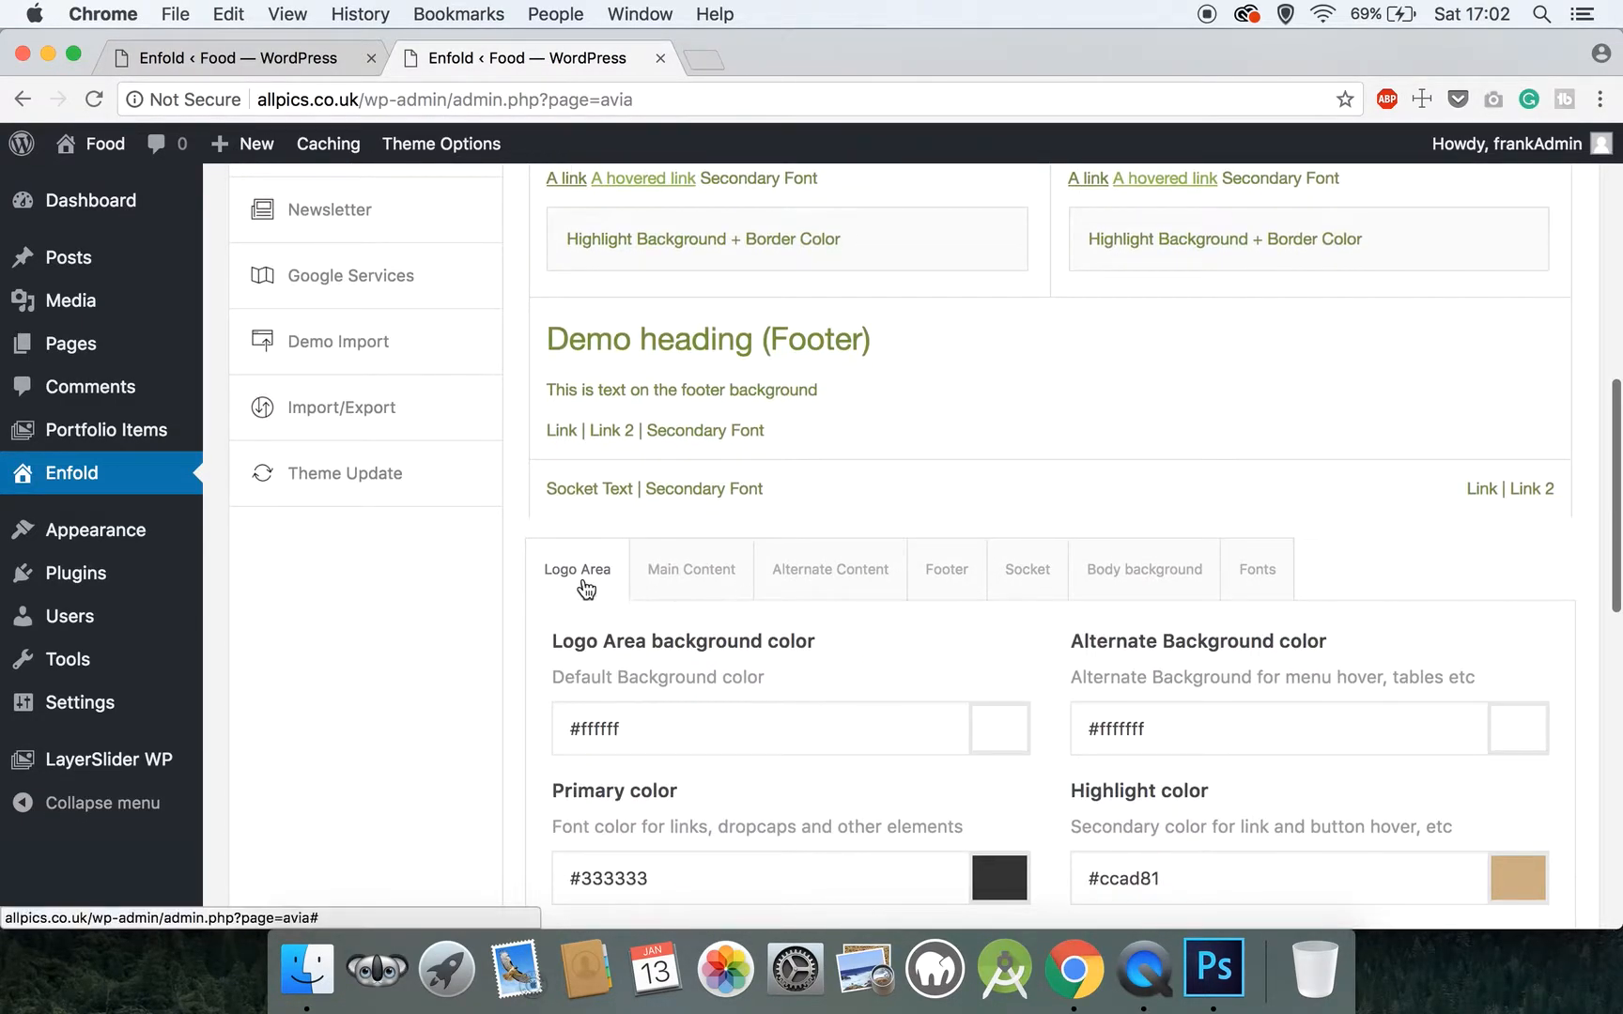
click(669, 567)
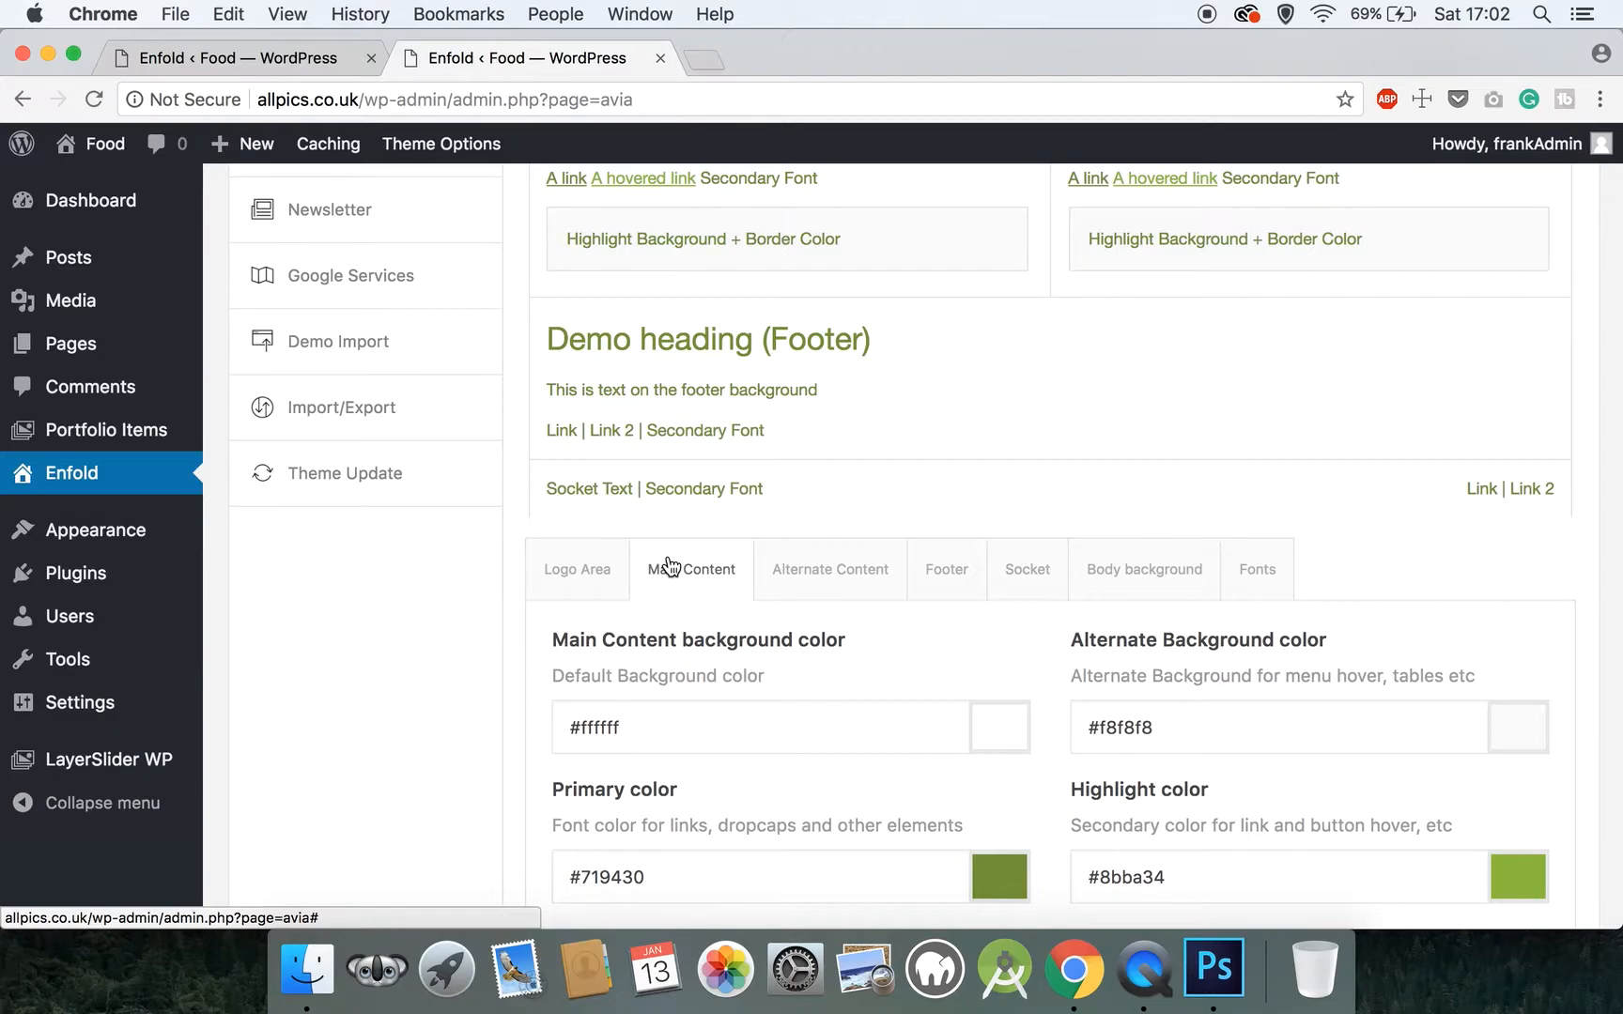
scroll(670, 566, down, 5)
scroll(668, 556, down, 2)
click(668, 597)
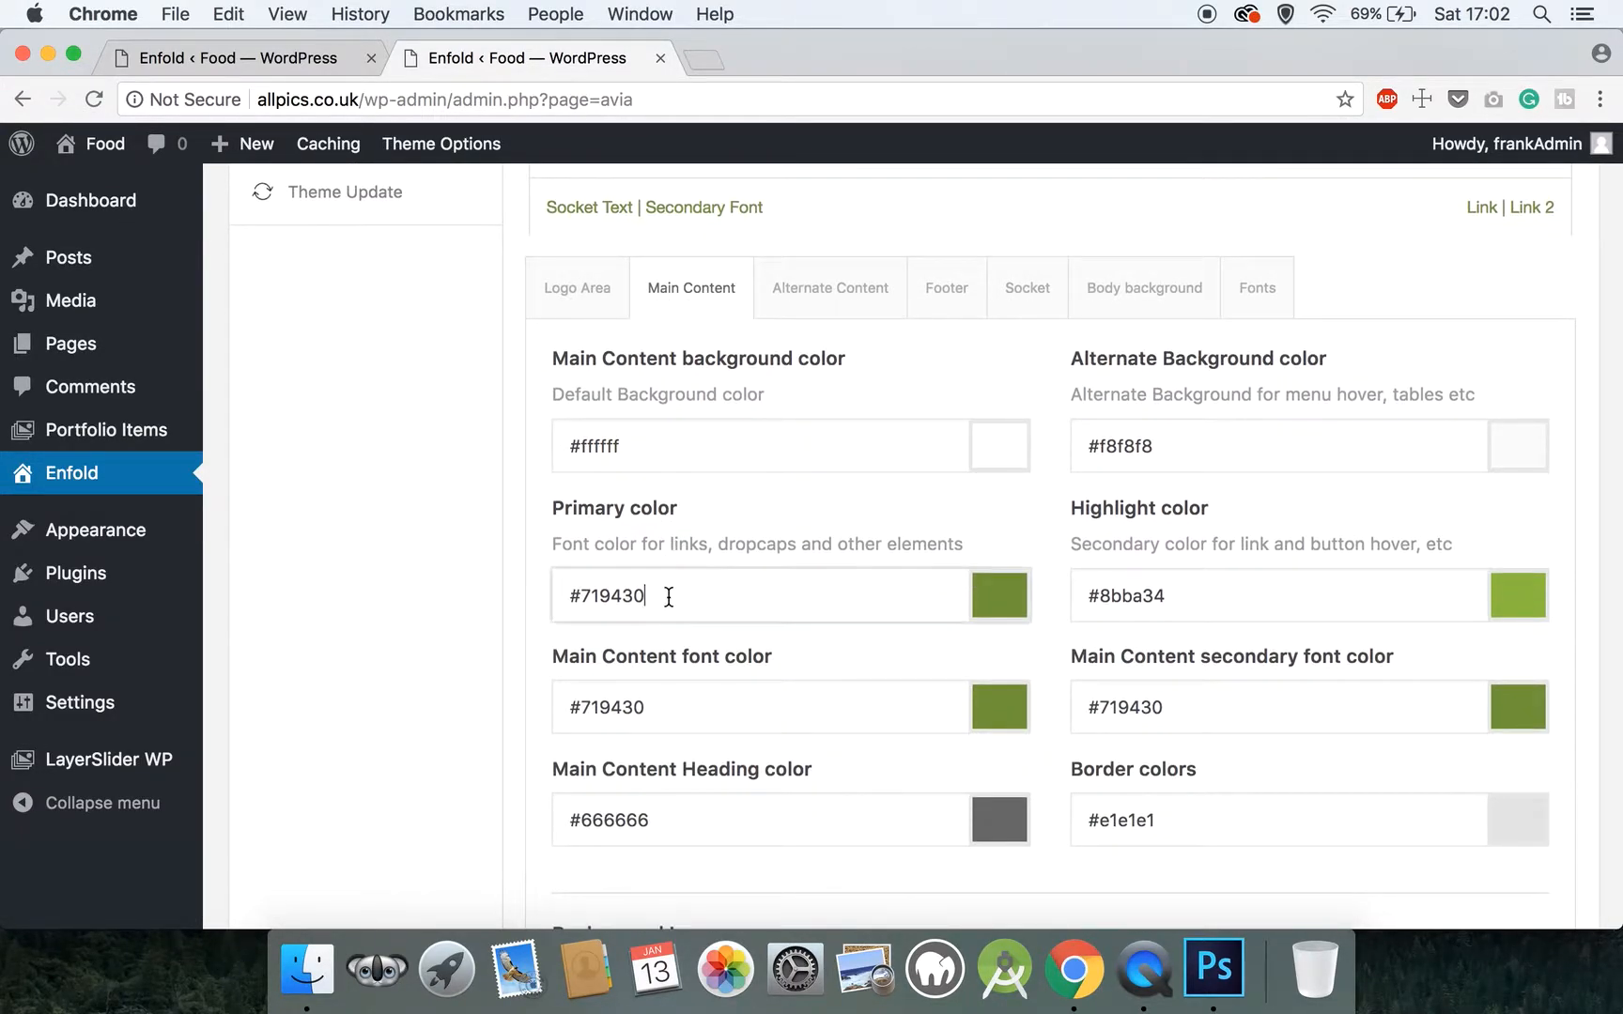
drag(669, 597, 543, 598)
text(#333333)
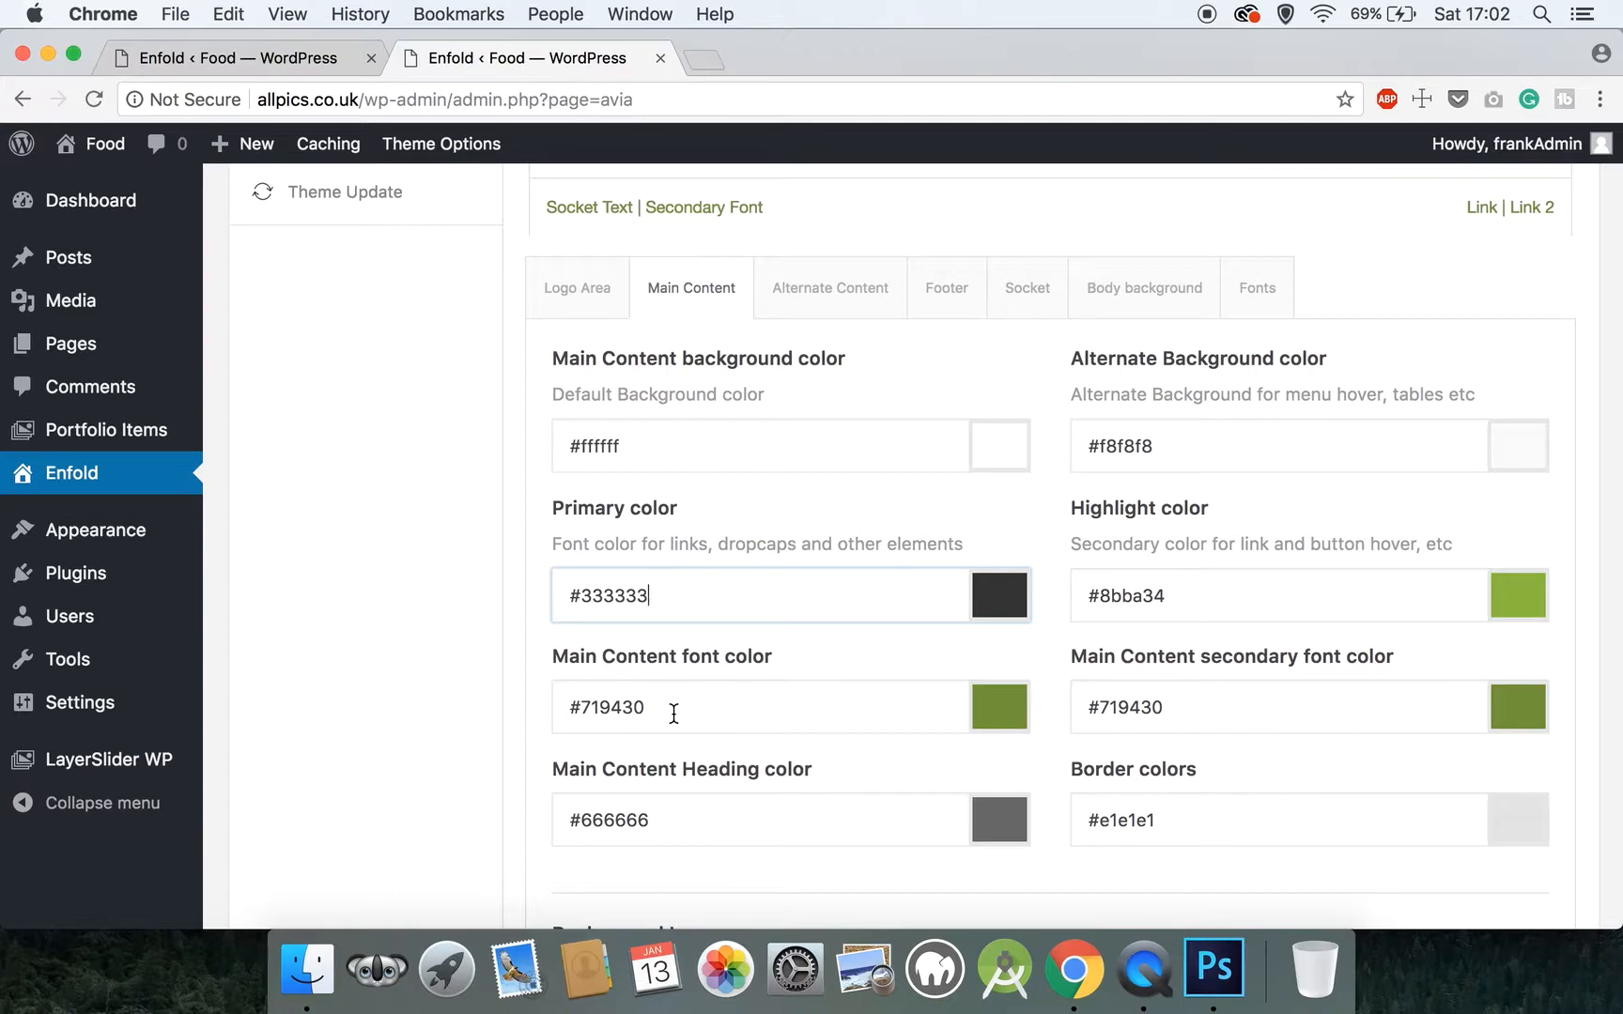
Paste #333333 as both the Main Content font color and the Main Content heading color
drag(673, 714, 548, 707)
text(#333333)
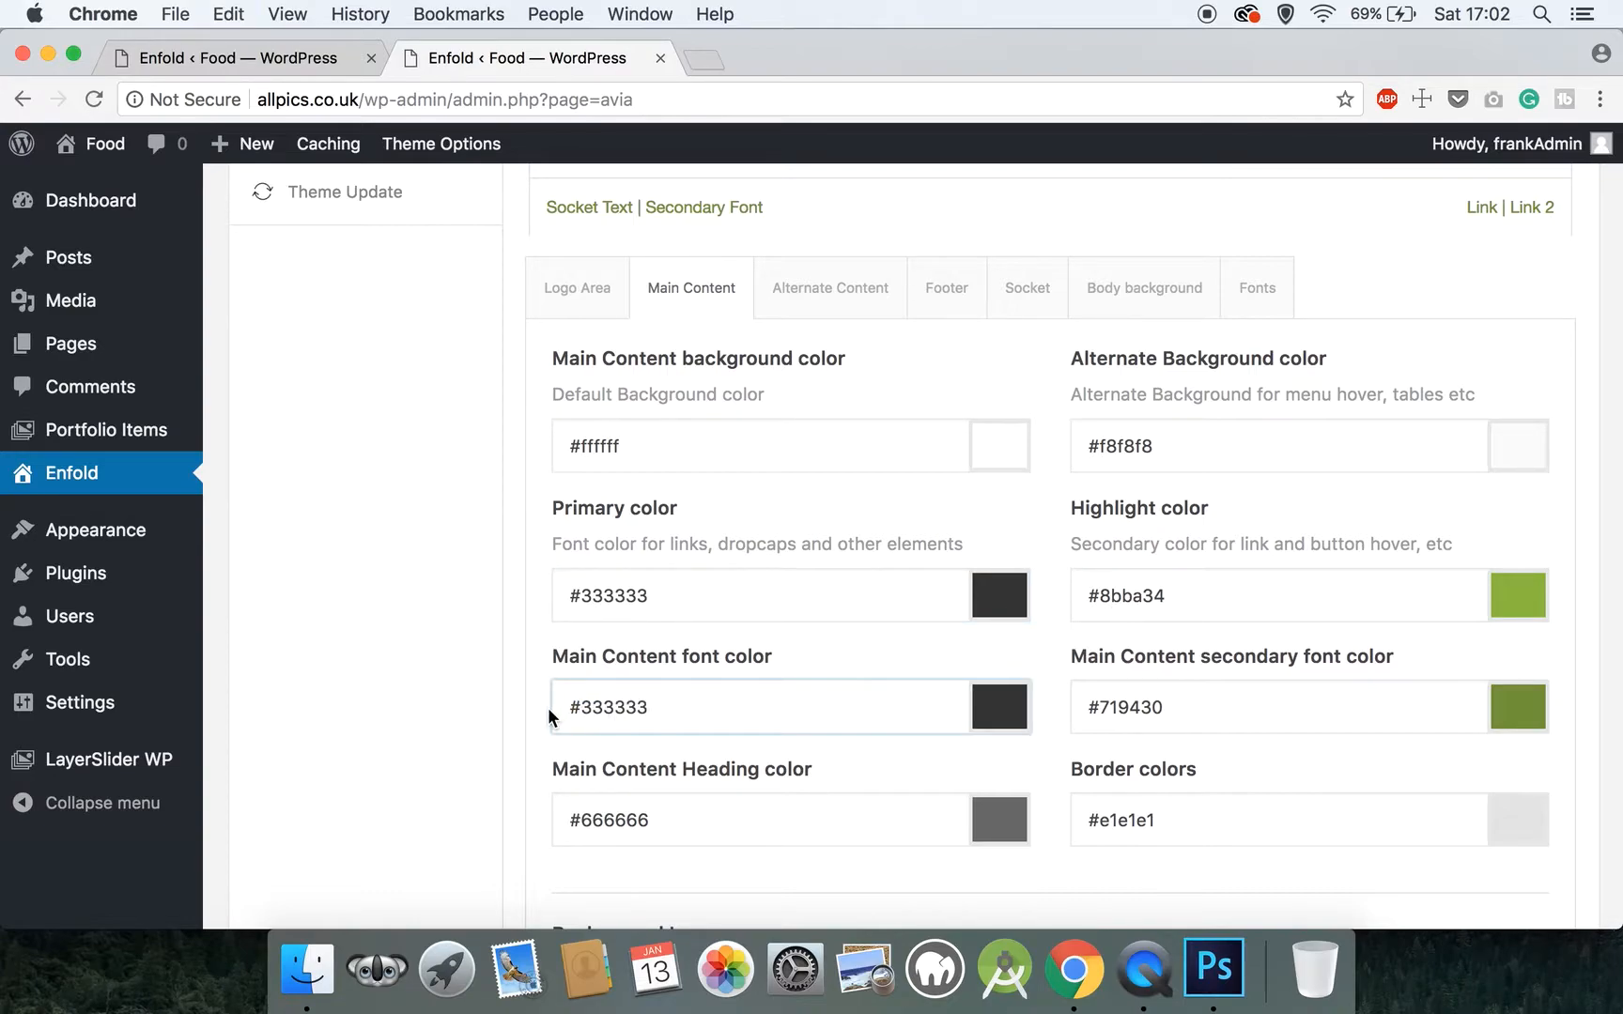
drag(673, 834, 539, 821)
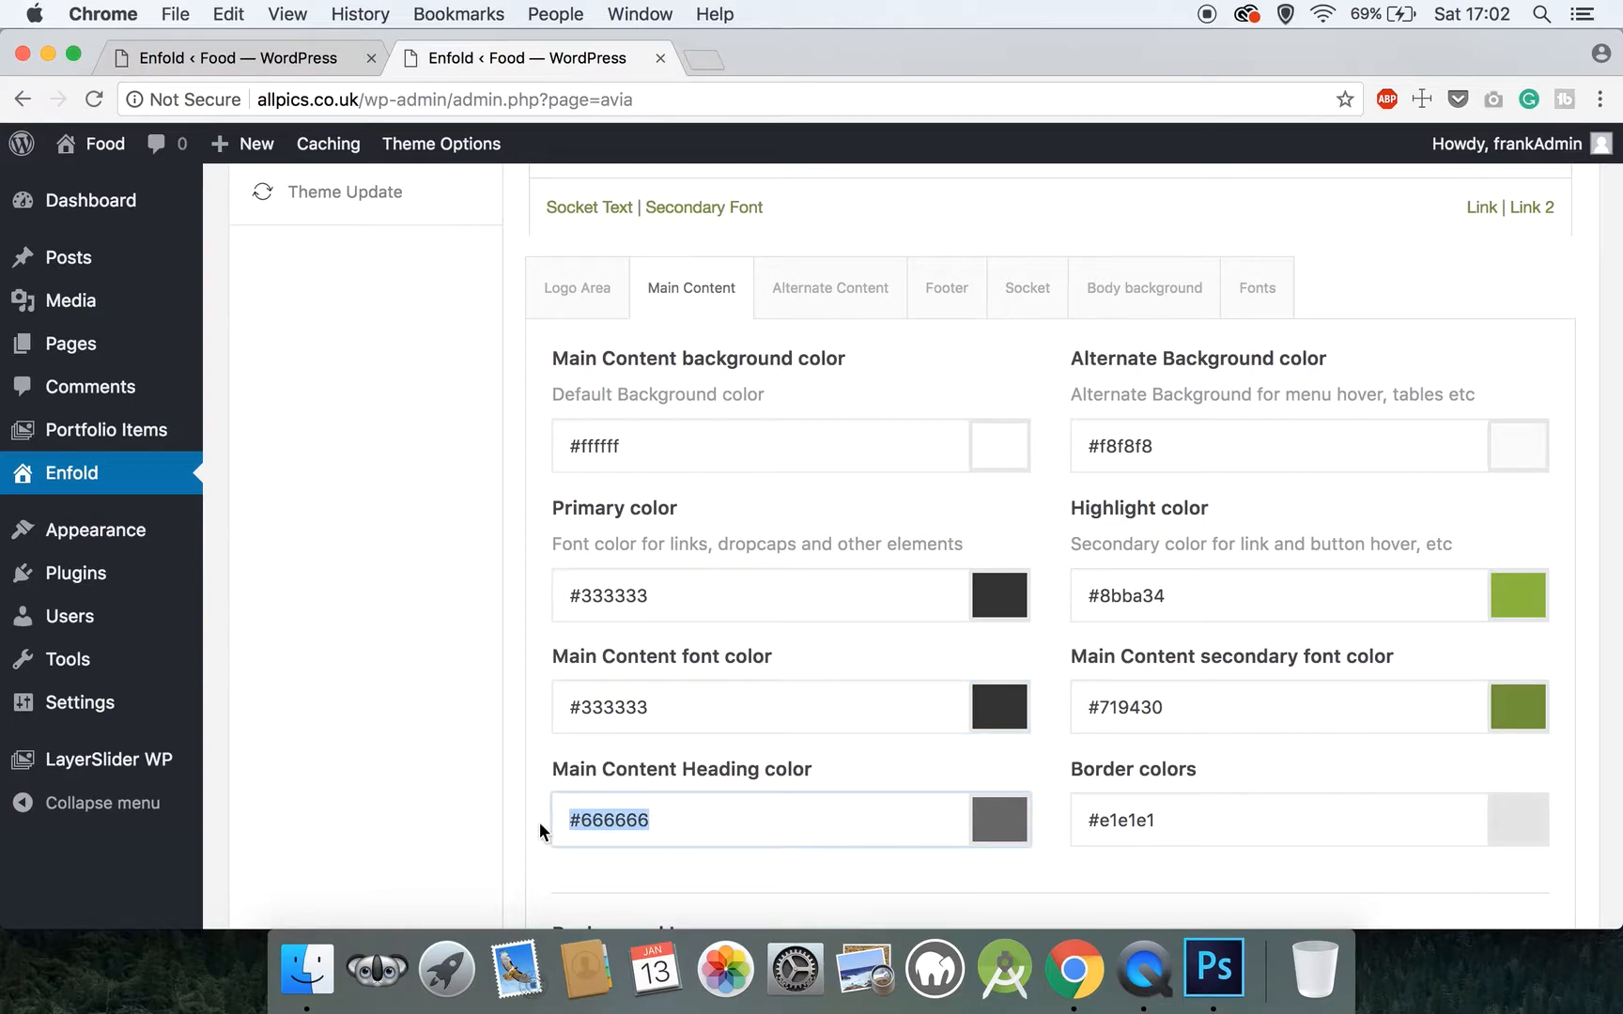
text(#333333)
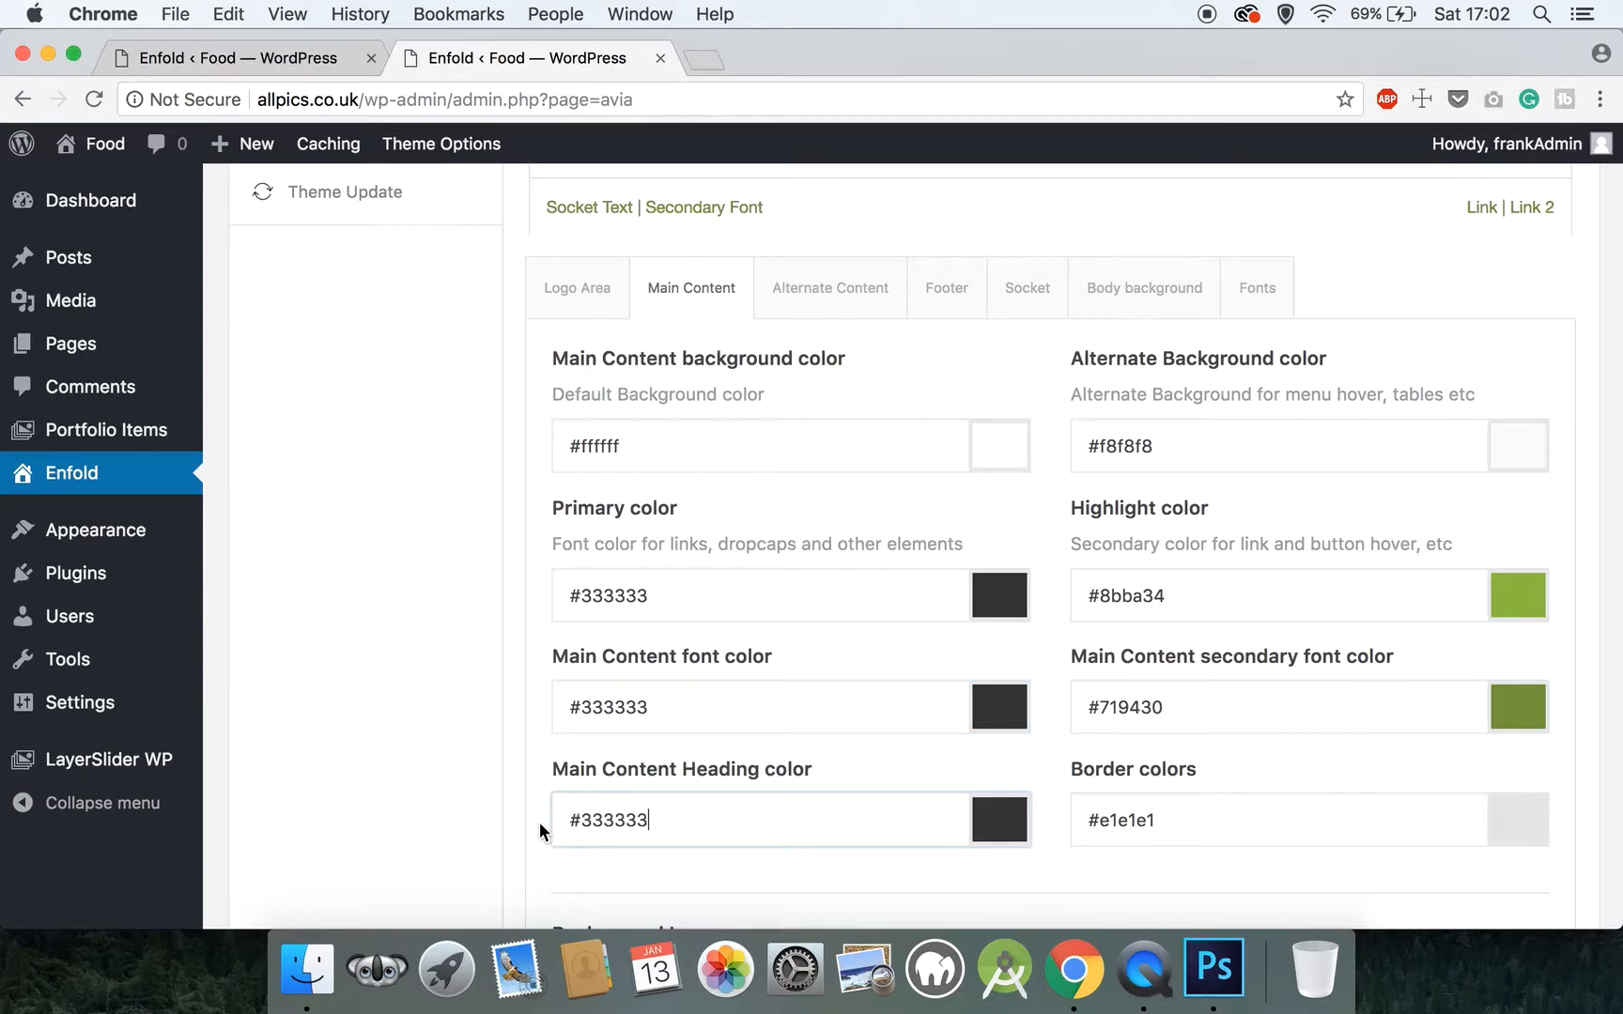
Set the Main Content alternate background color to #ffffff
click(1159, 434)
double_click(1163, 446)
text(ffffff)
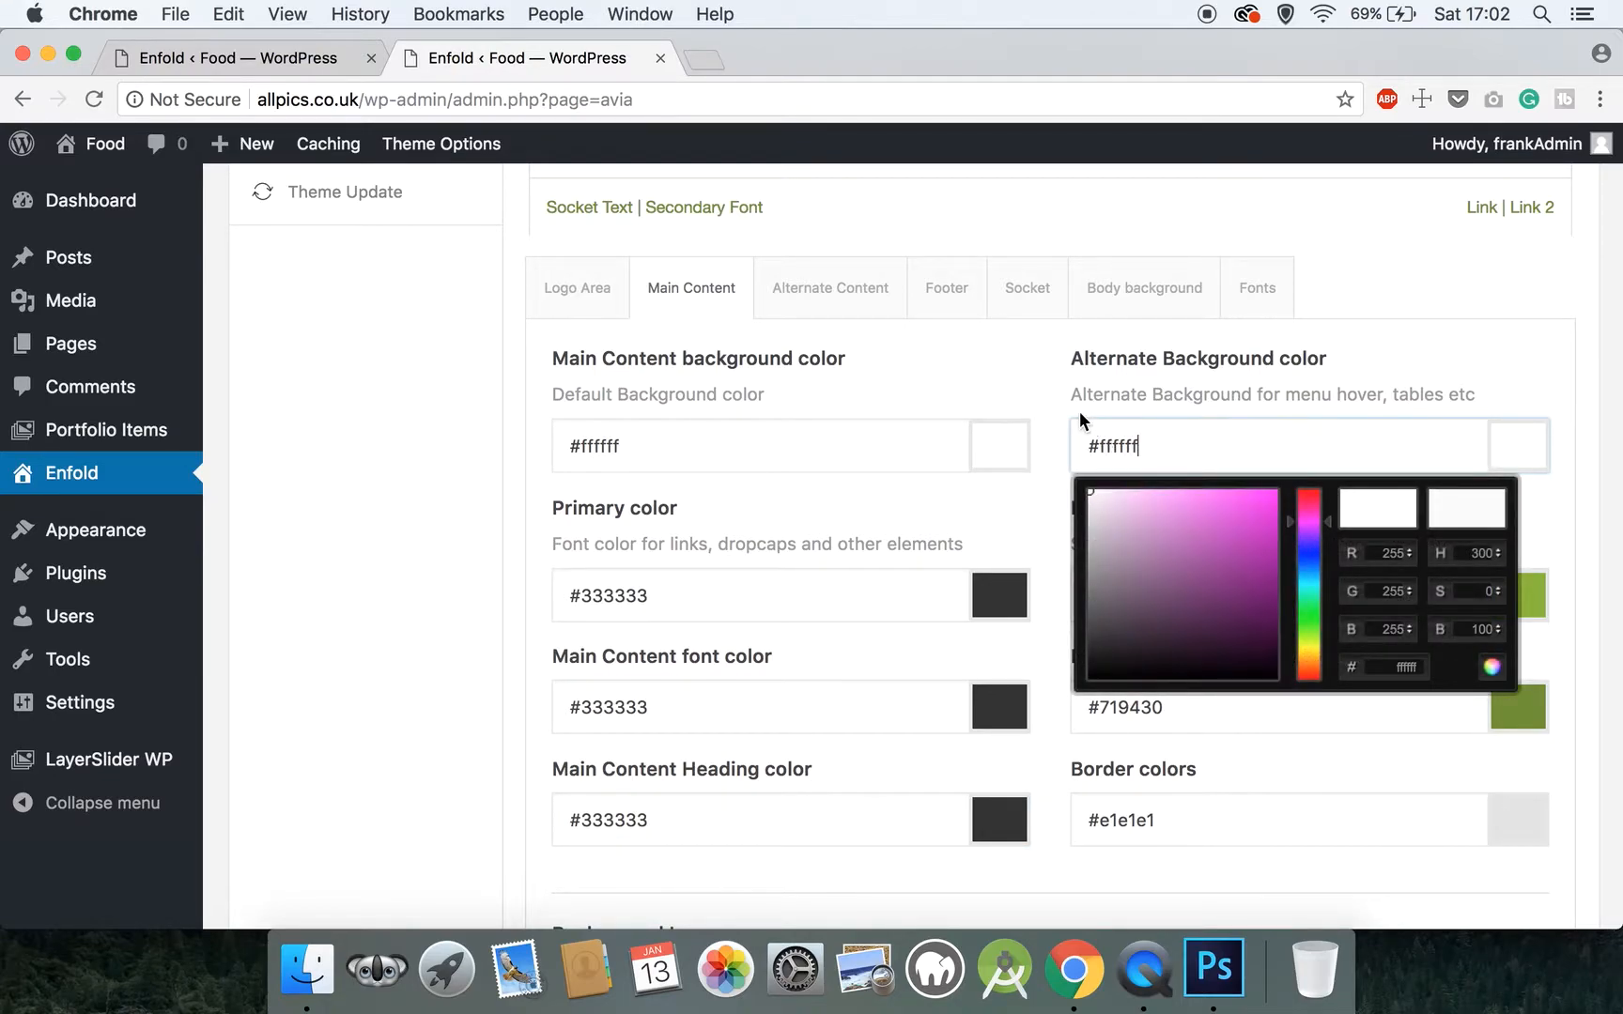
click(1050, 381)
Set the Main Content highlight color to #ccad81
scroll(1050, 380, down, 3)
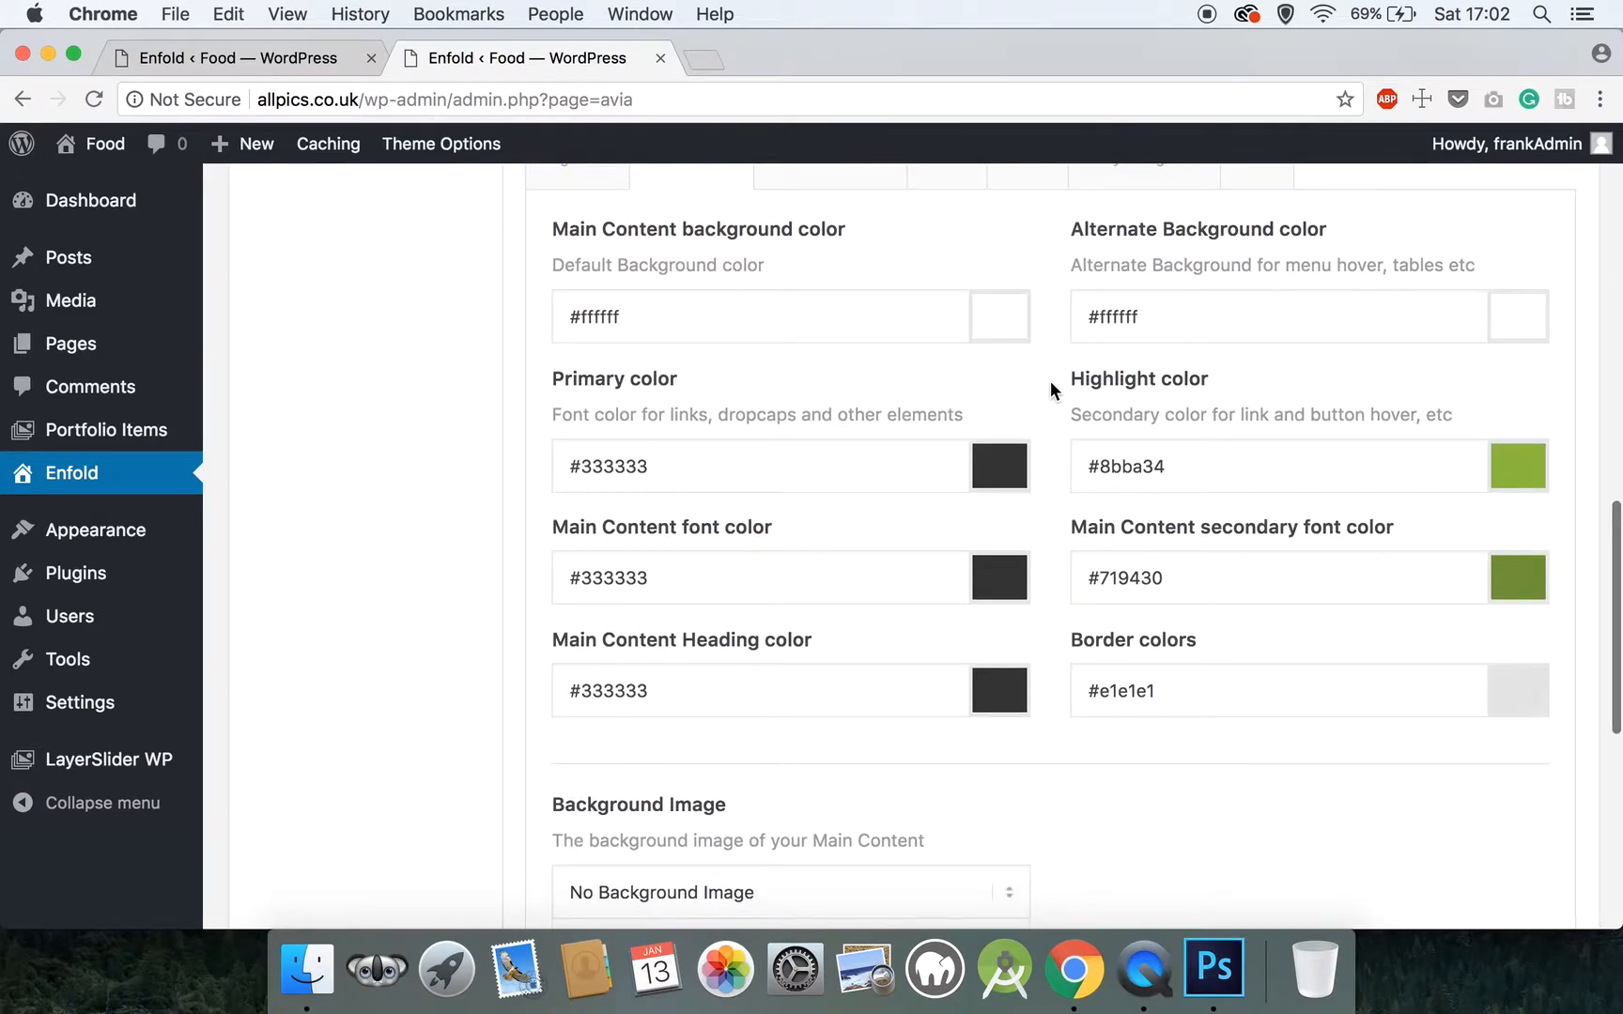
drag(1178, 466, 1102, 467)
text(cca)
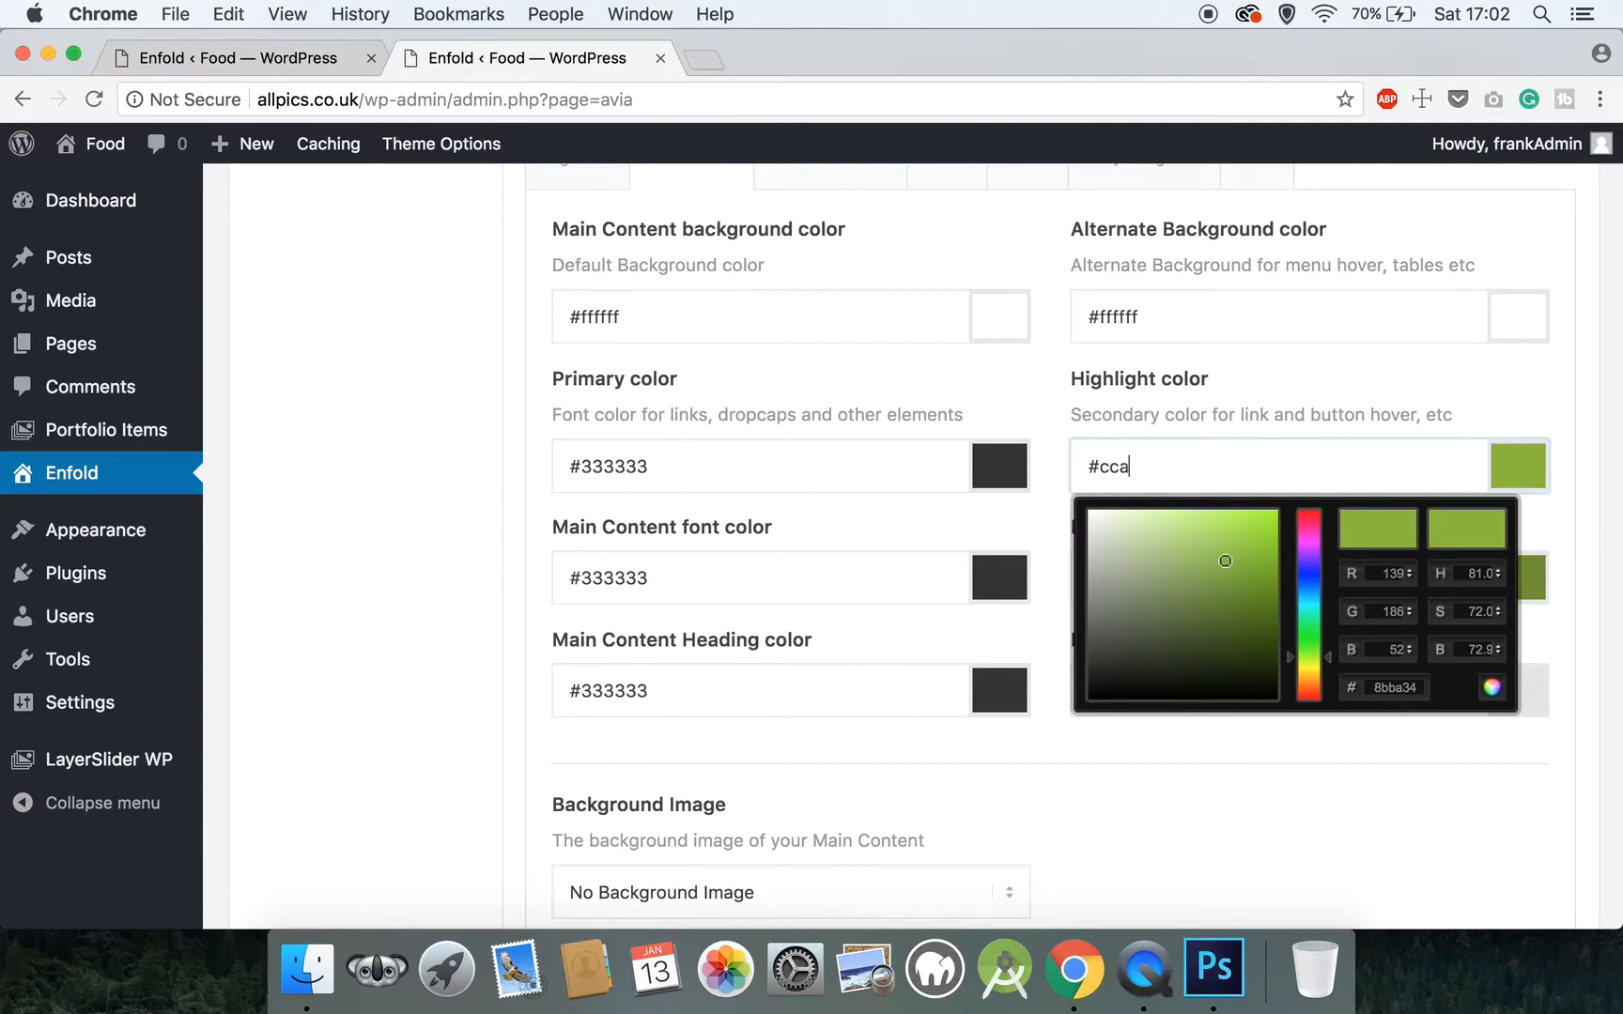
text(d81)
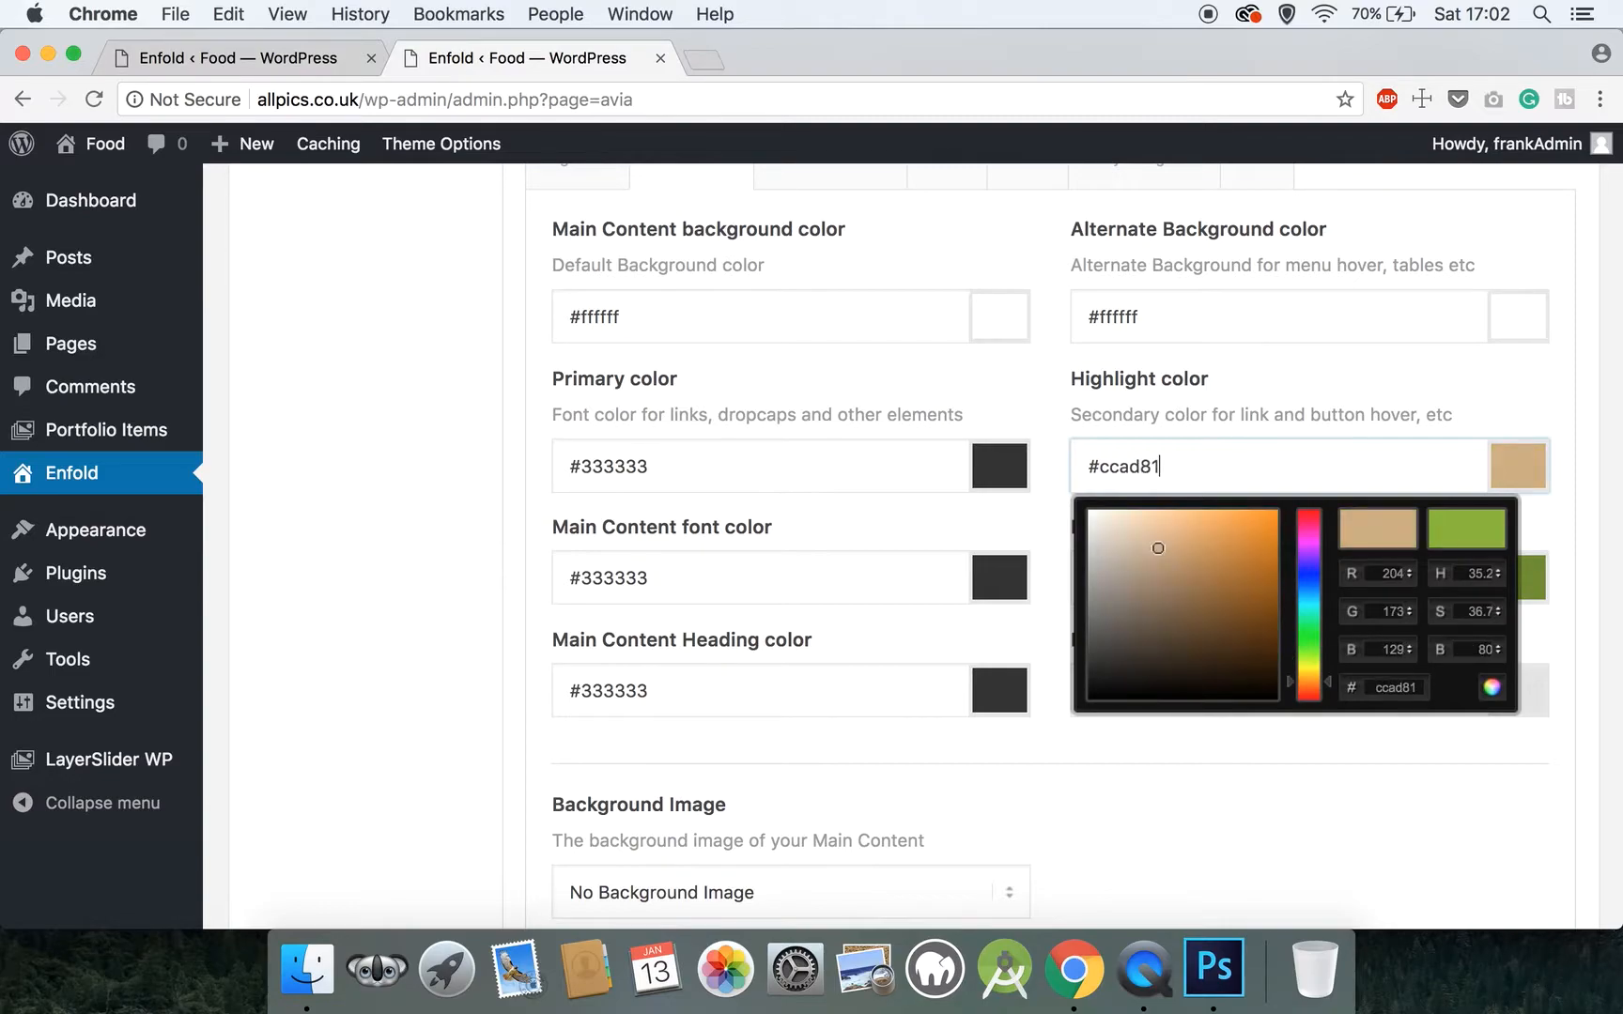
click(1052, 424)
Replace the Main Content secondary font color with the copied #333333
scroll(1052, 424, down, 2)
drag(1203, 496, 1098, 496)
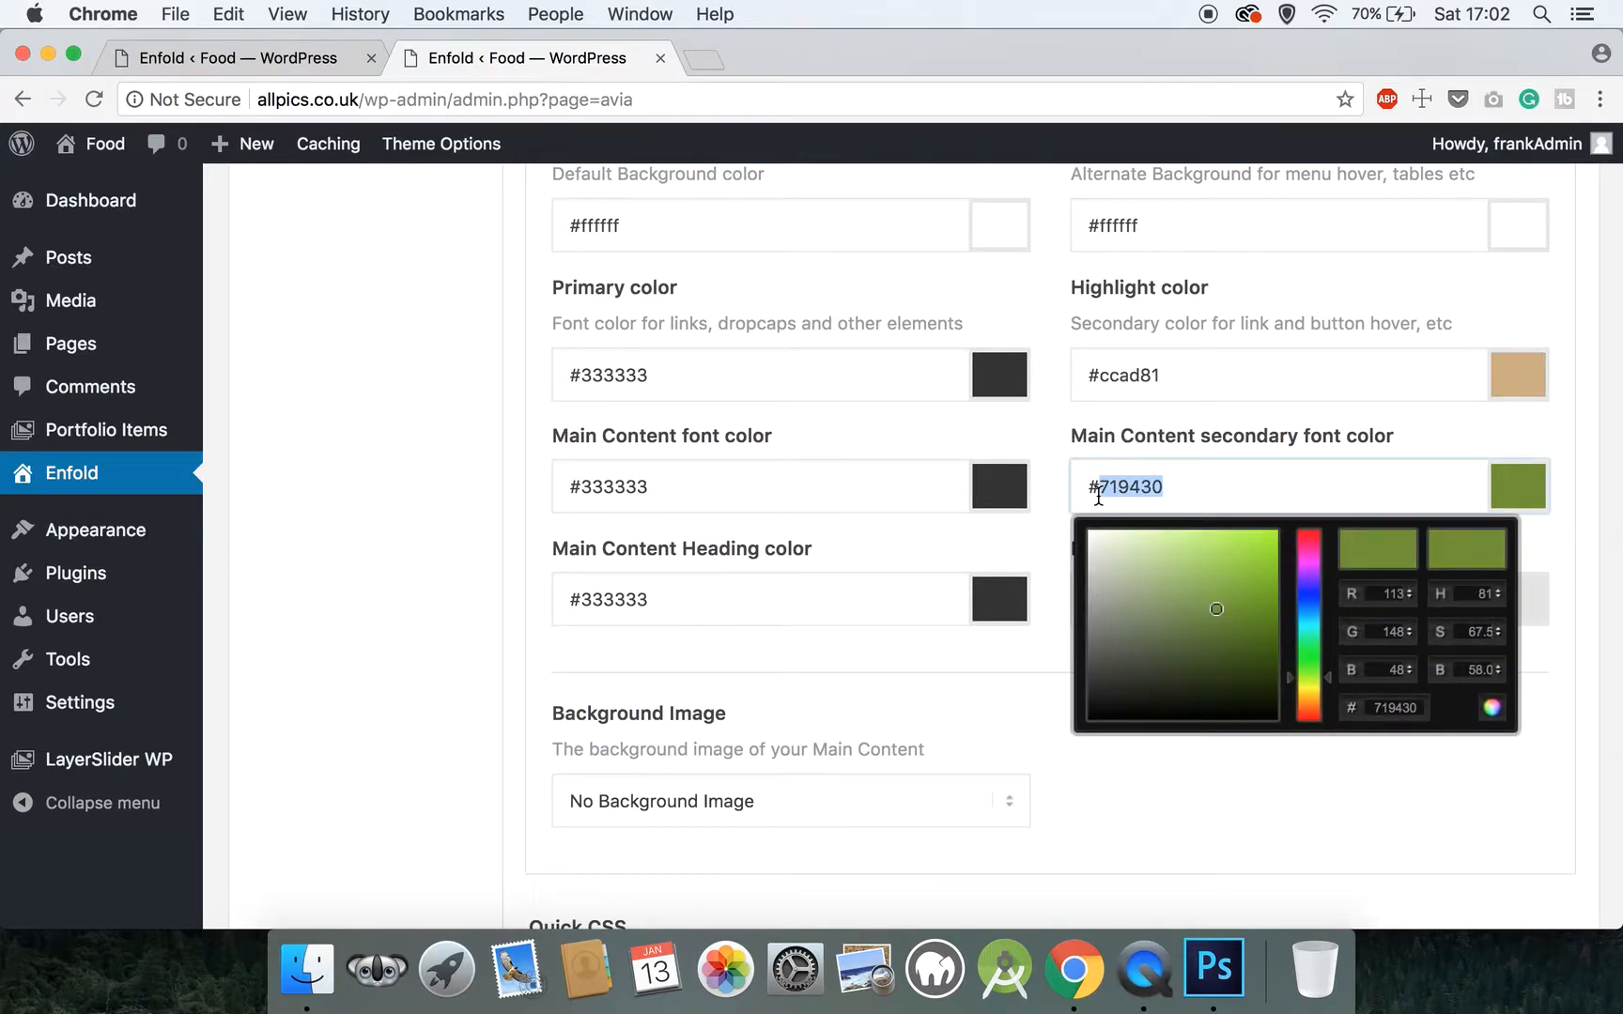
key(BackSpace)
key(BackSpace)
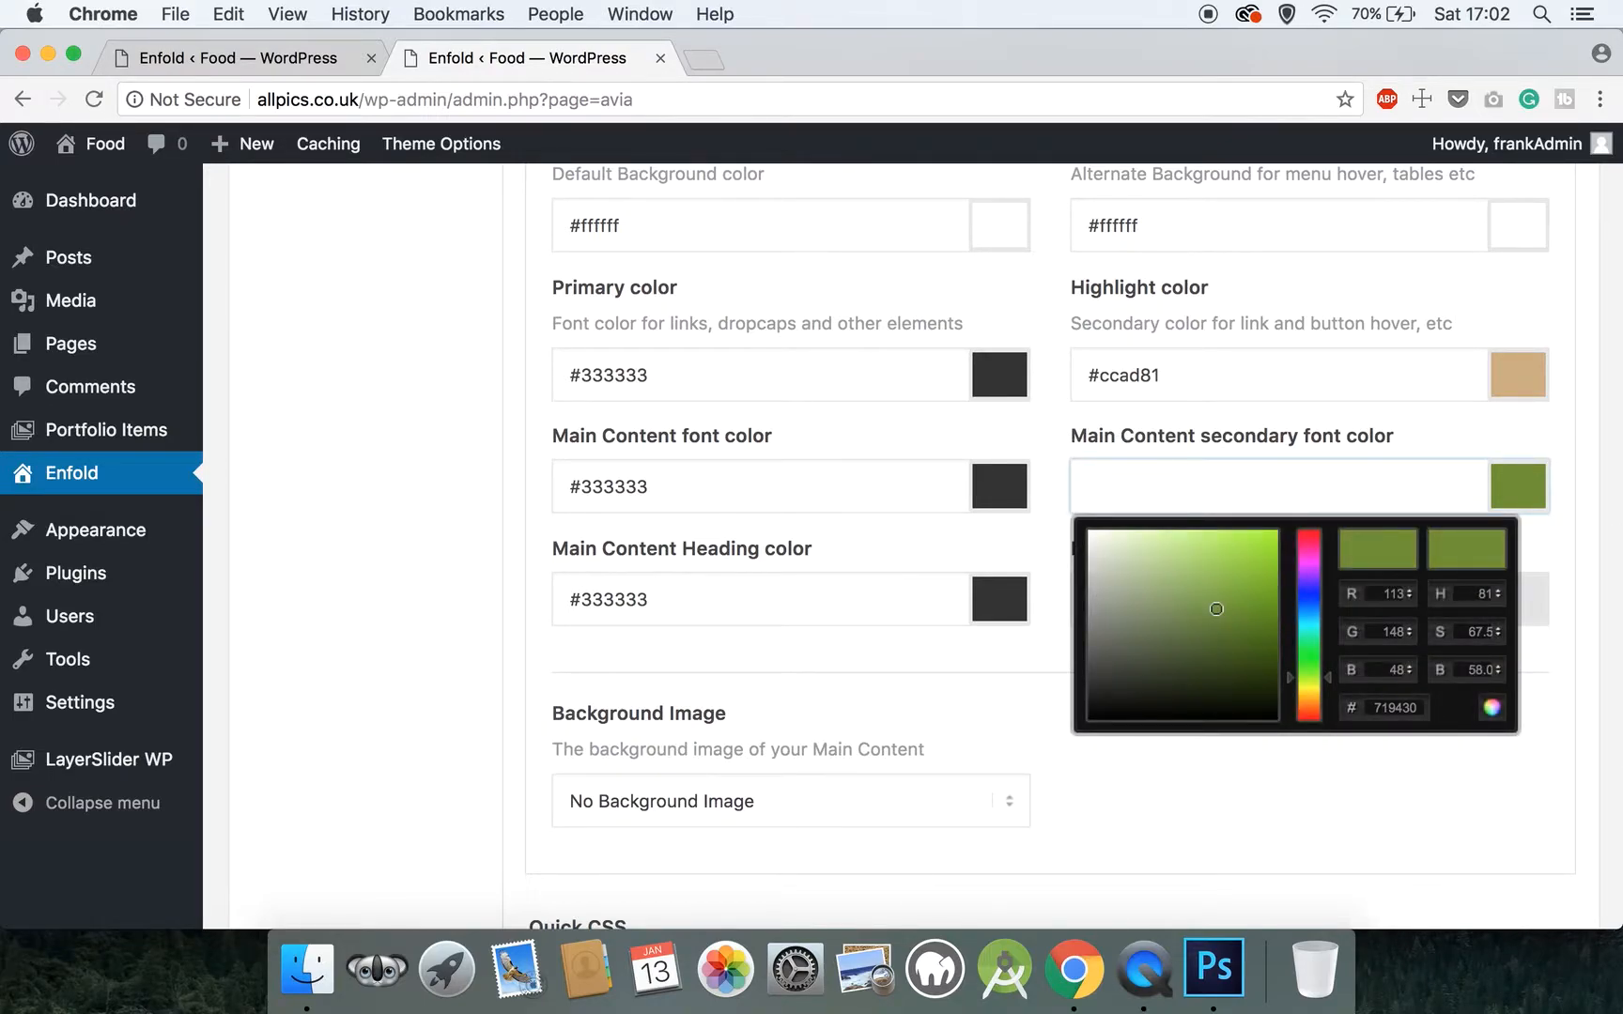
text(#333333)
click(1056, 503)
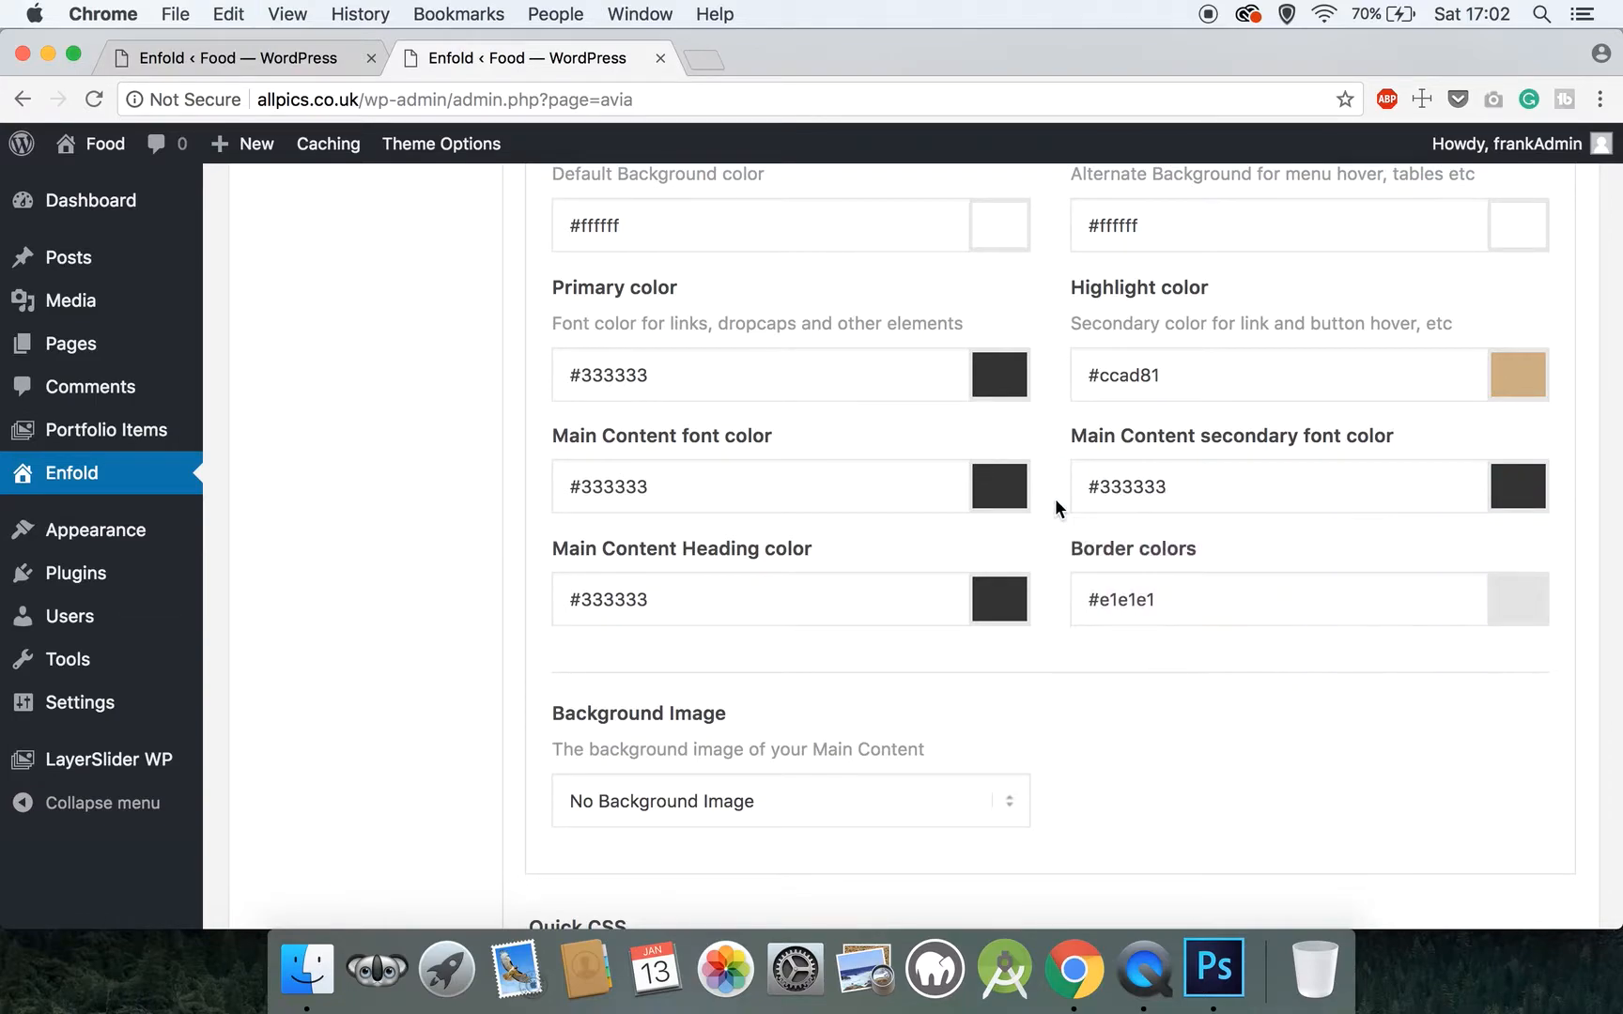
Save all theme option changes made to the Main Content colors
scroll(1054, 503, down, 3)
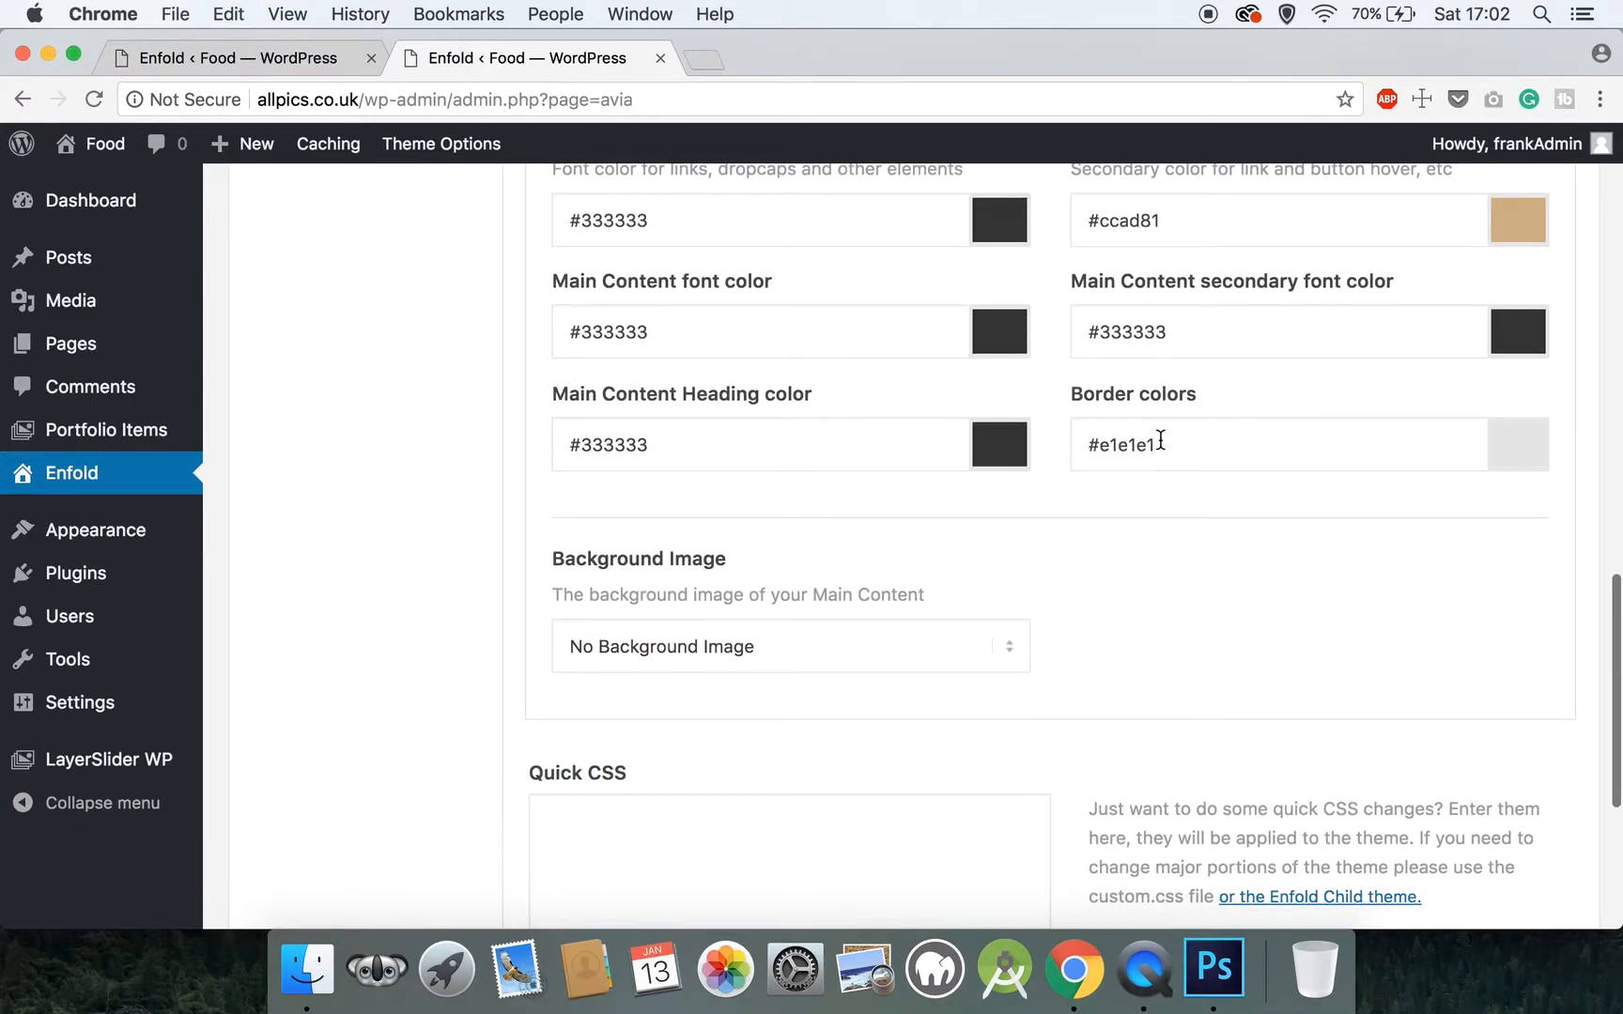
scroll(1161, 440, down, 5)
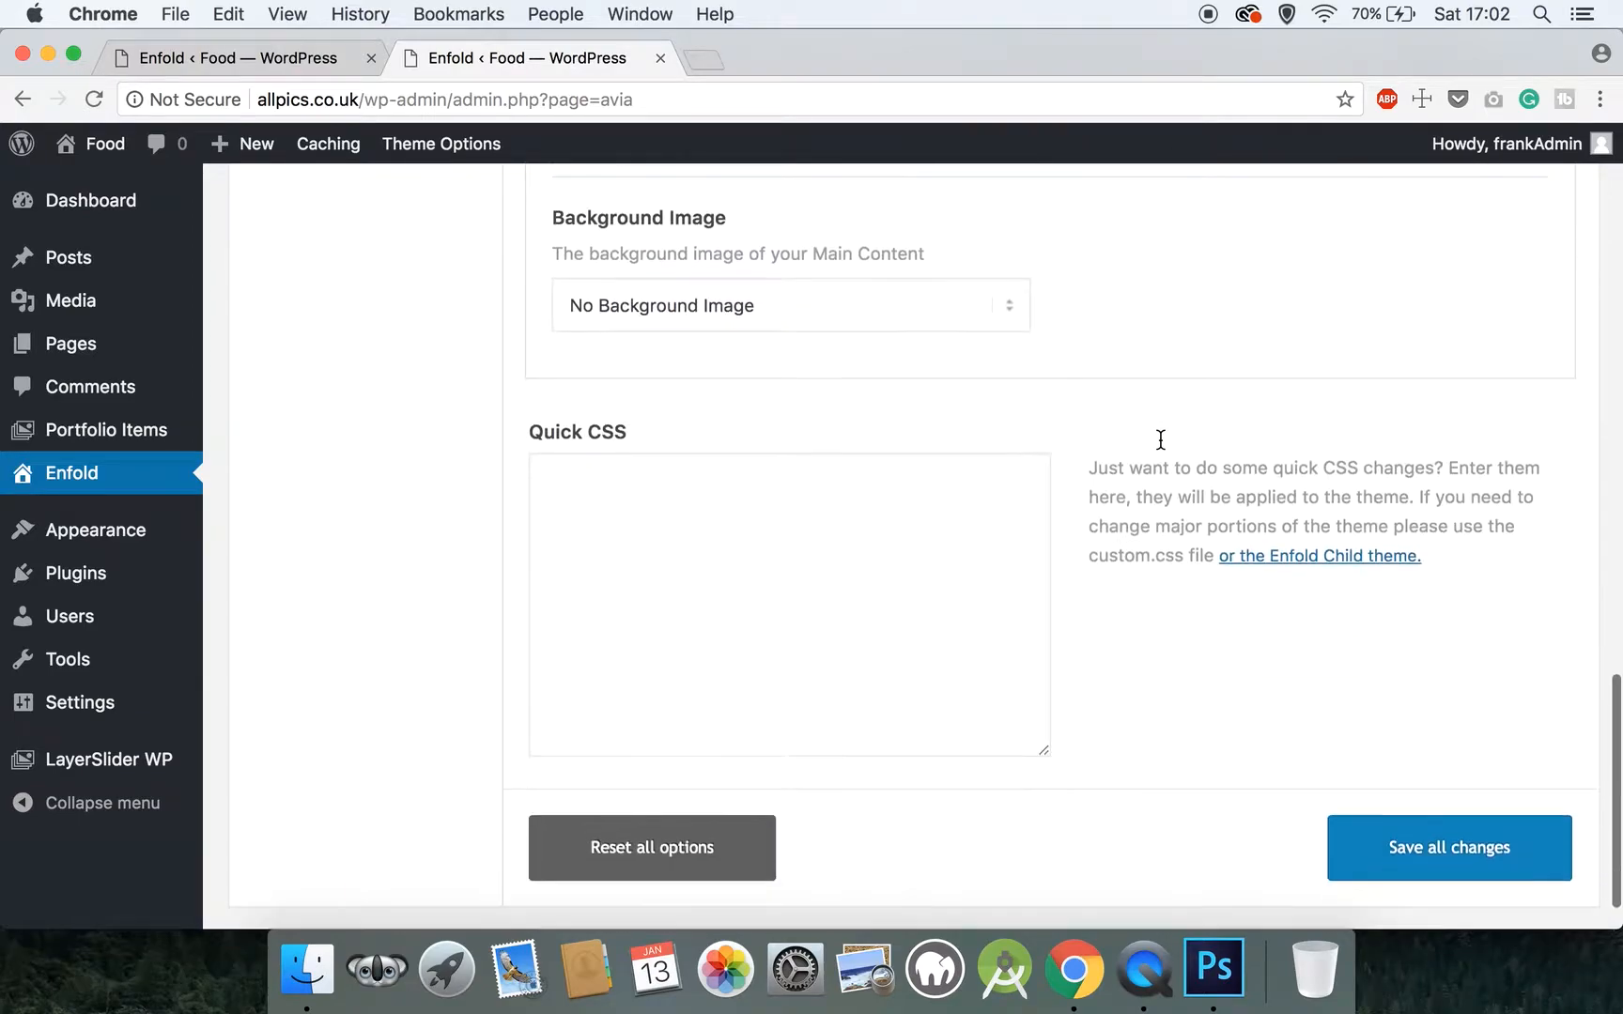
click(1415, 811)
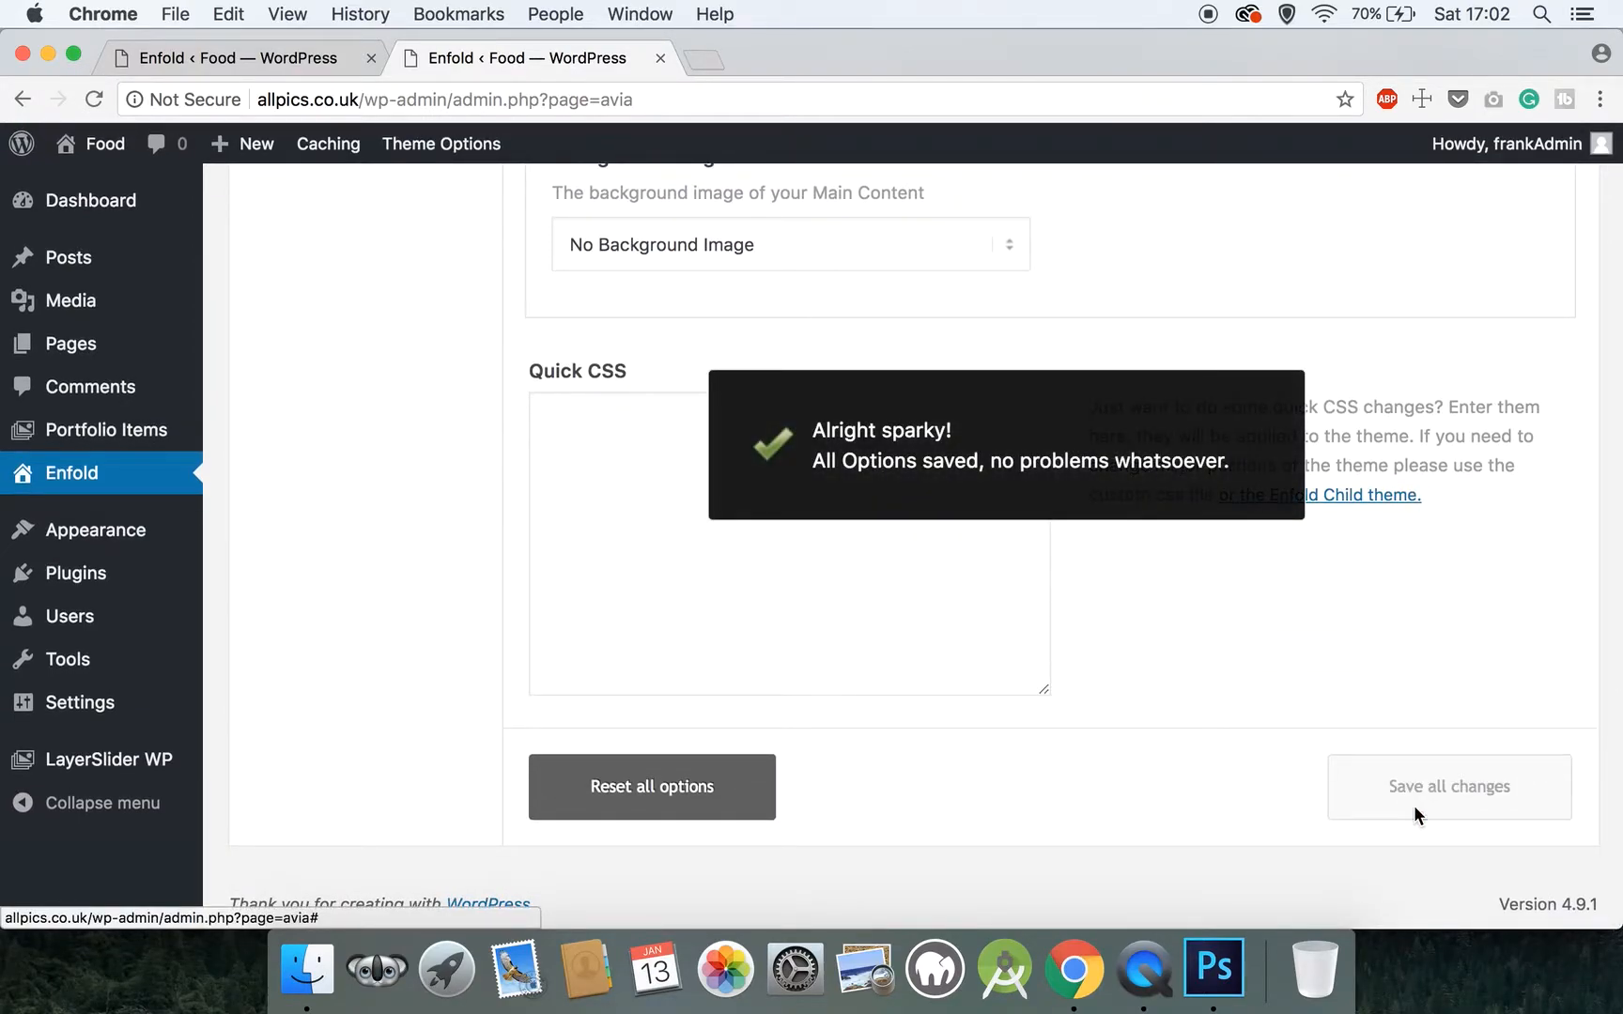
Open the Alternate Content color settings and paste the copied #333333 as the primary color
scroll(1413, 804, up, 10)
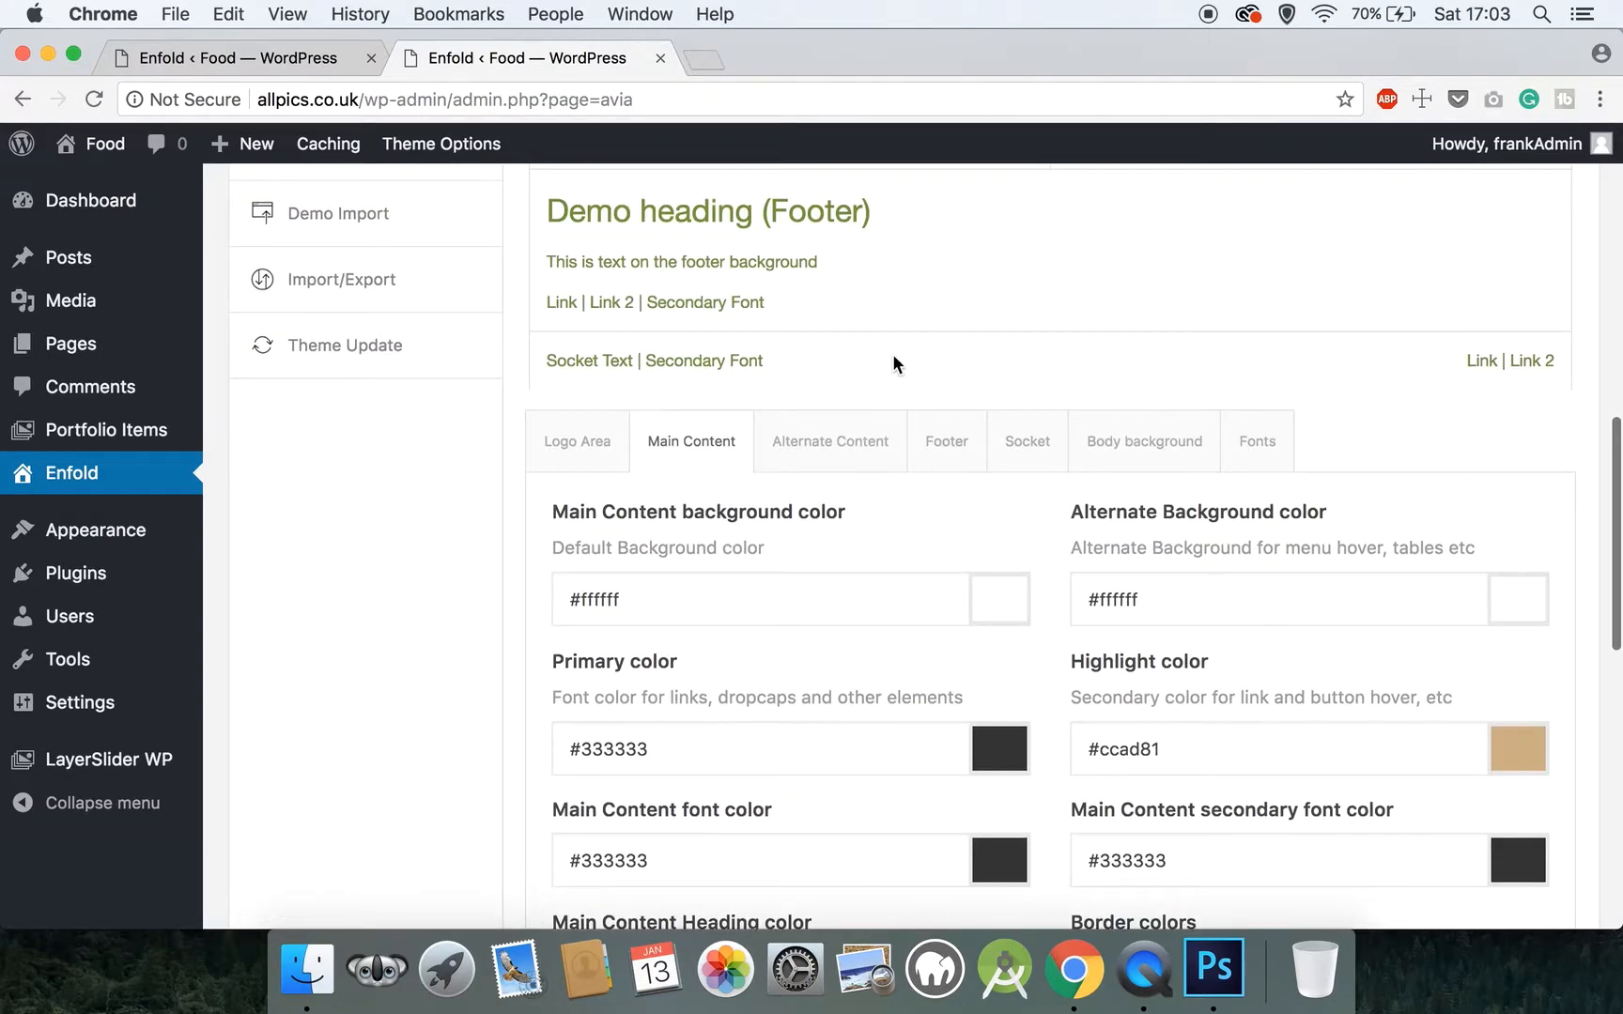
click(853, 447)
scroll(852, 449, down, 2)
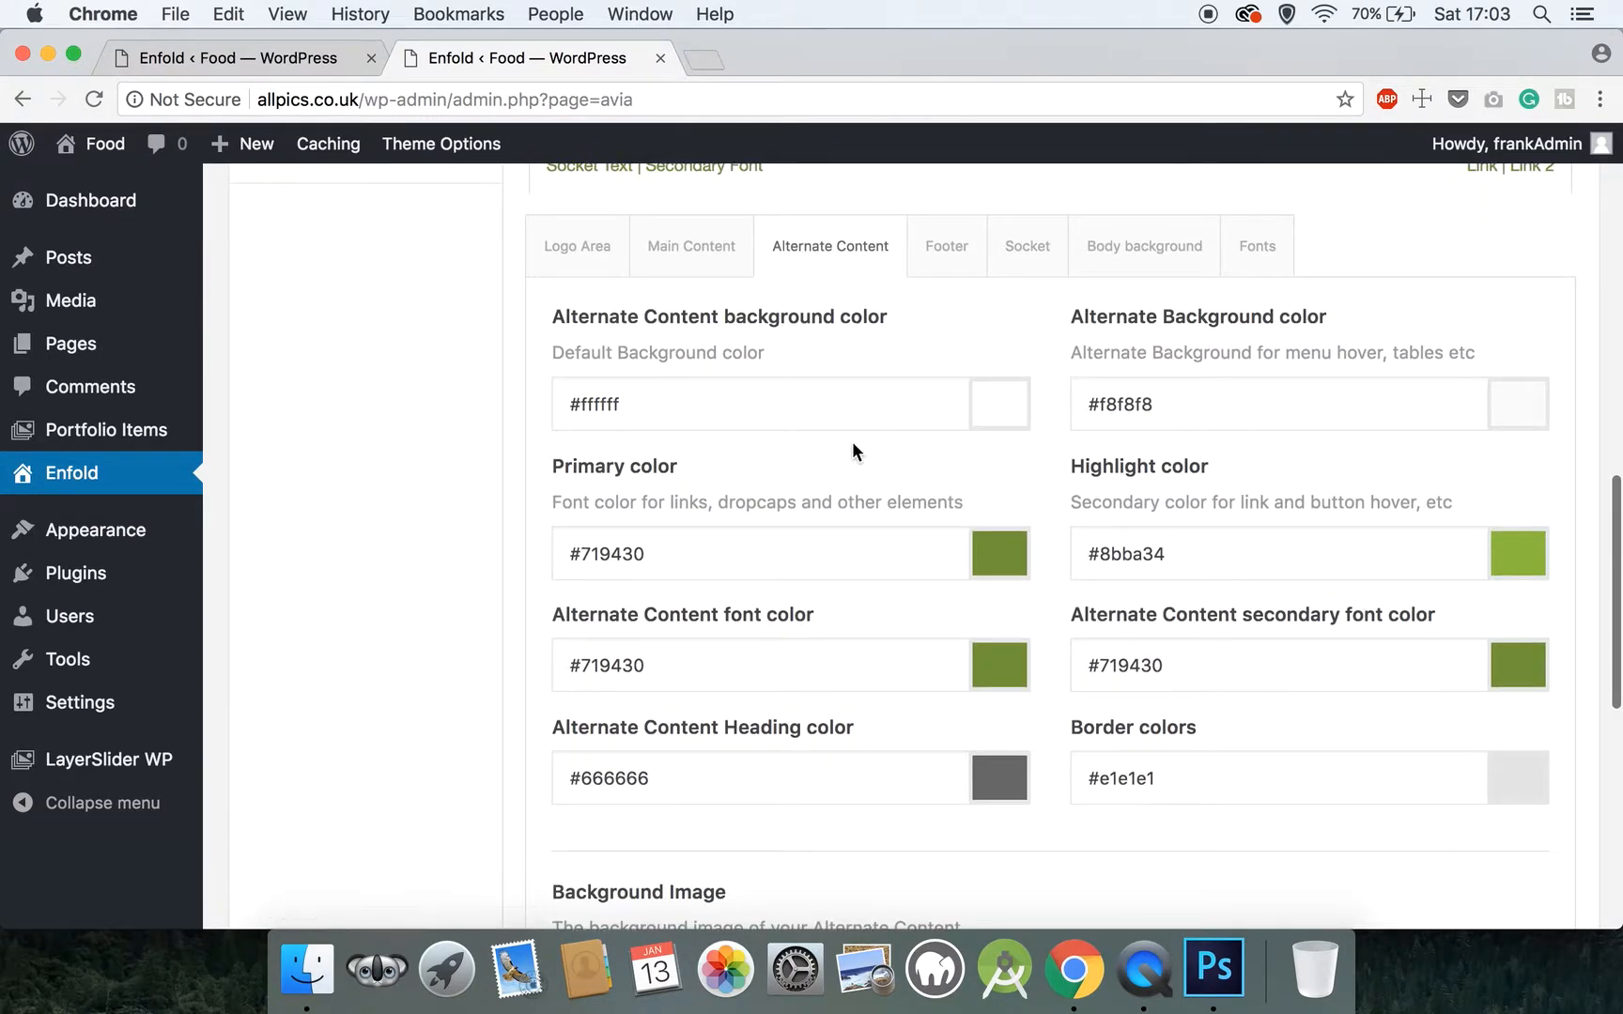
drag(693, 554, 553, 557)
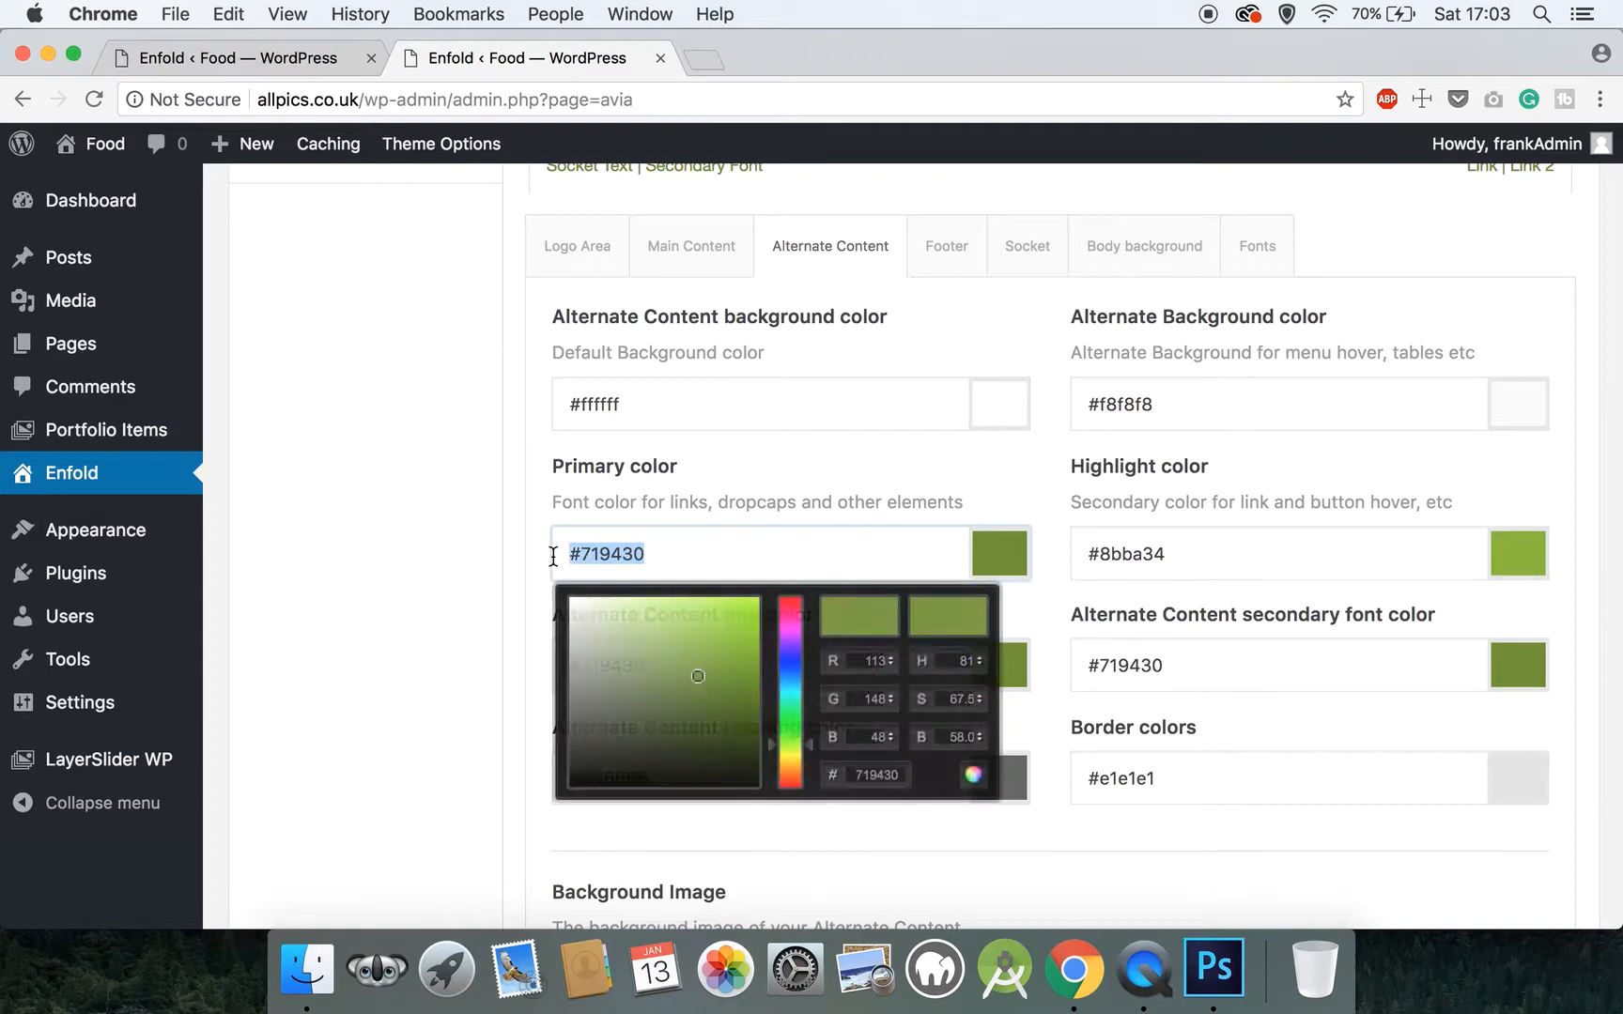
text(#333333)
click(392, 559)
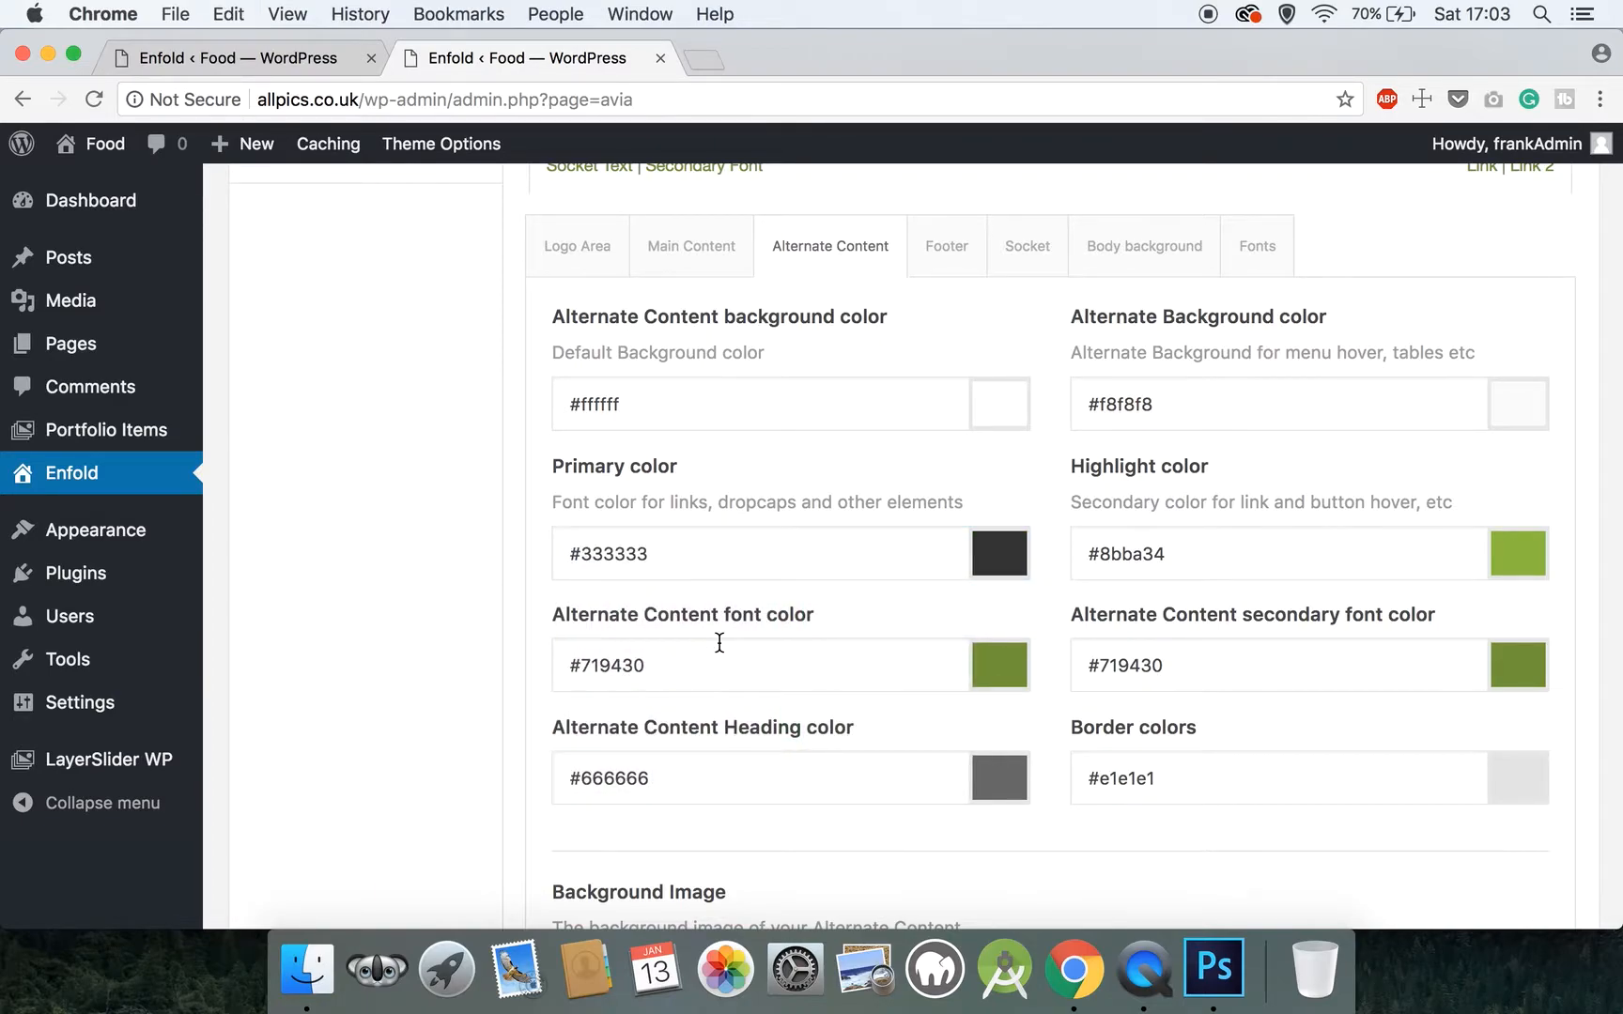
Paste #333333 as both the Alternate Content font color and the Alternate Content heading color
drag(713, 669, 536, 663)
text(#333333)
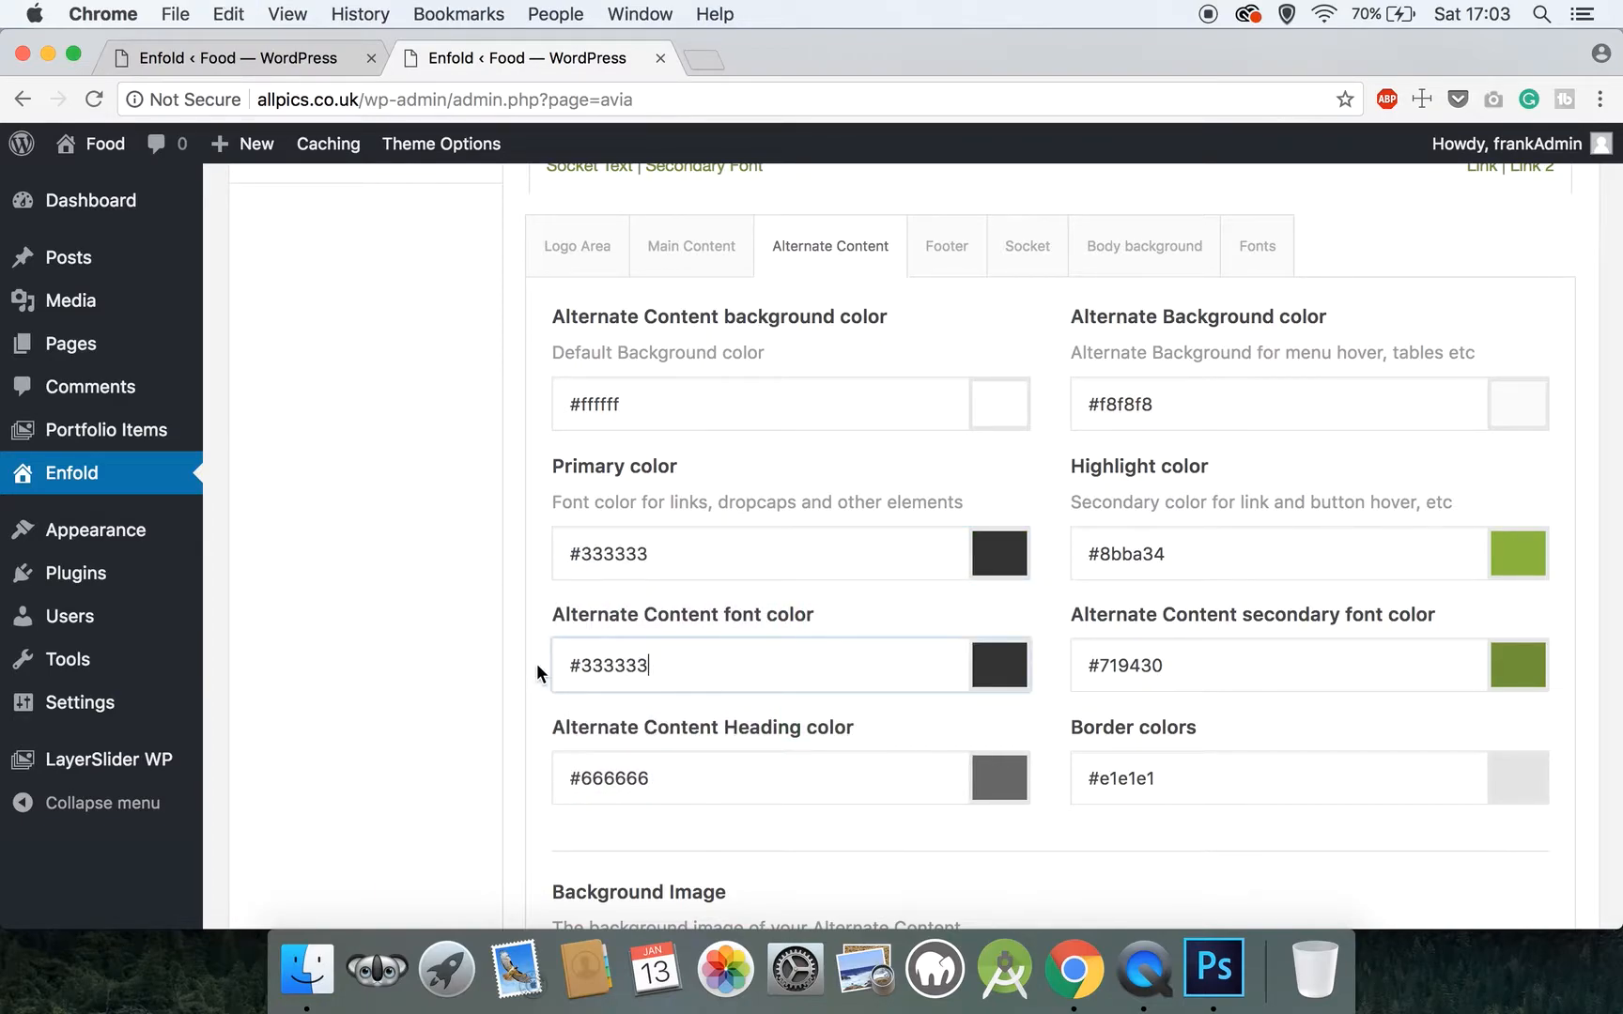
drag(663, 778, 513, 787)
text(#333333)
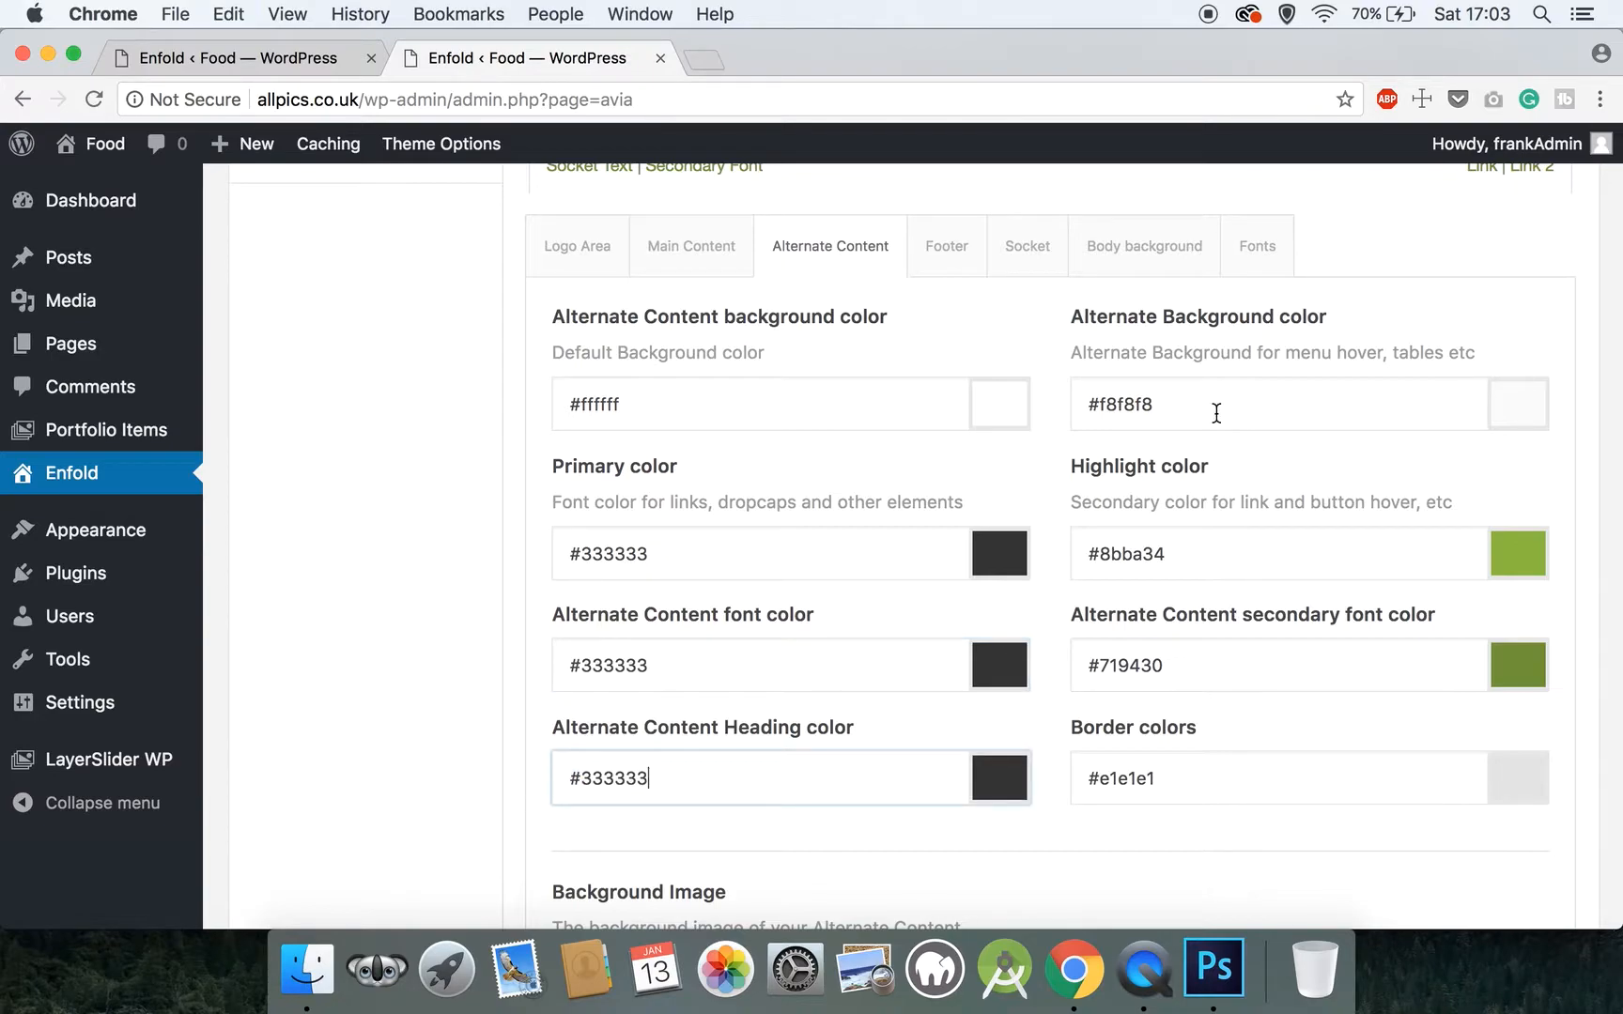
Set the Alternate Content section's alternate background color to #ffffff
drag(1206, 413, 1096, 405)
text(ffffff)
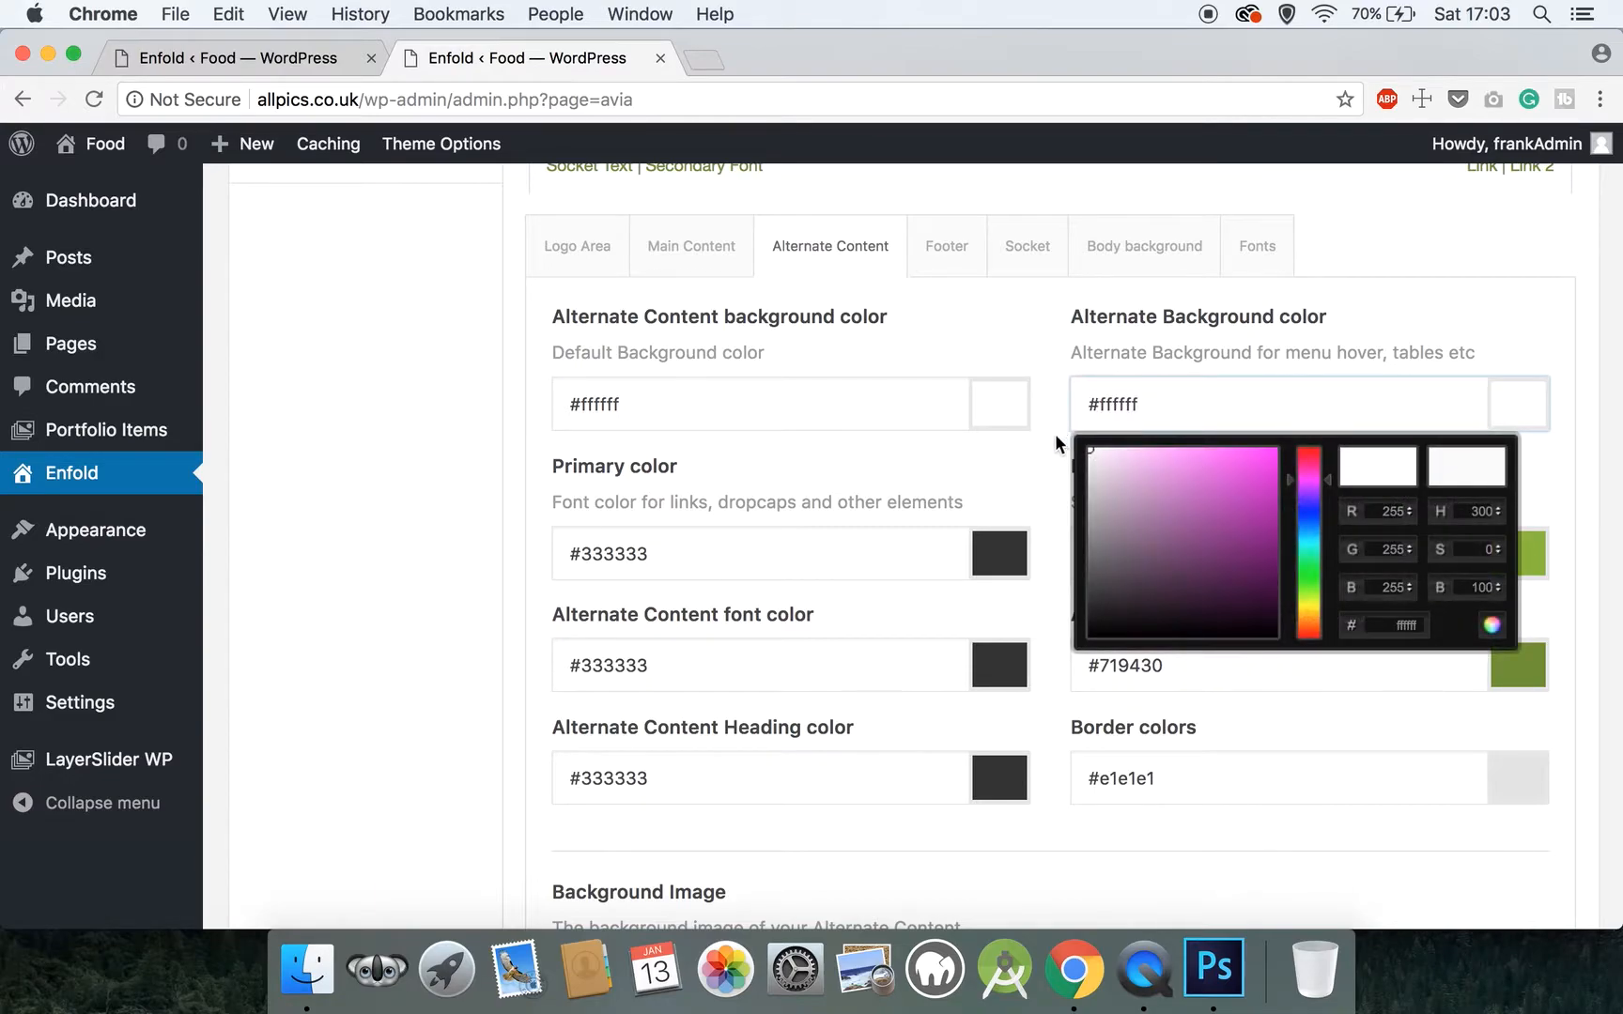
Set the Alternate Content section's highlight color to #ffffff
click(1054, 436)
scroll(1052, 442, down, 2)
drag(1195, 474, 1102, 476)
text(ffffff)
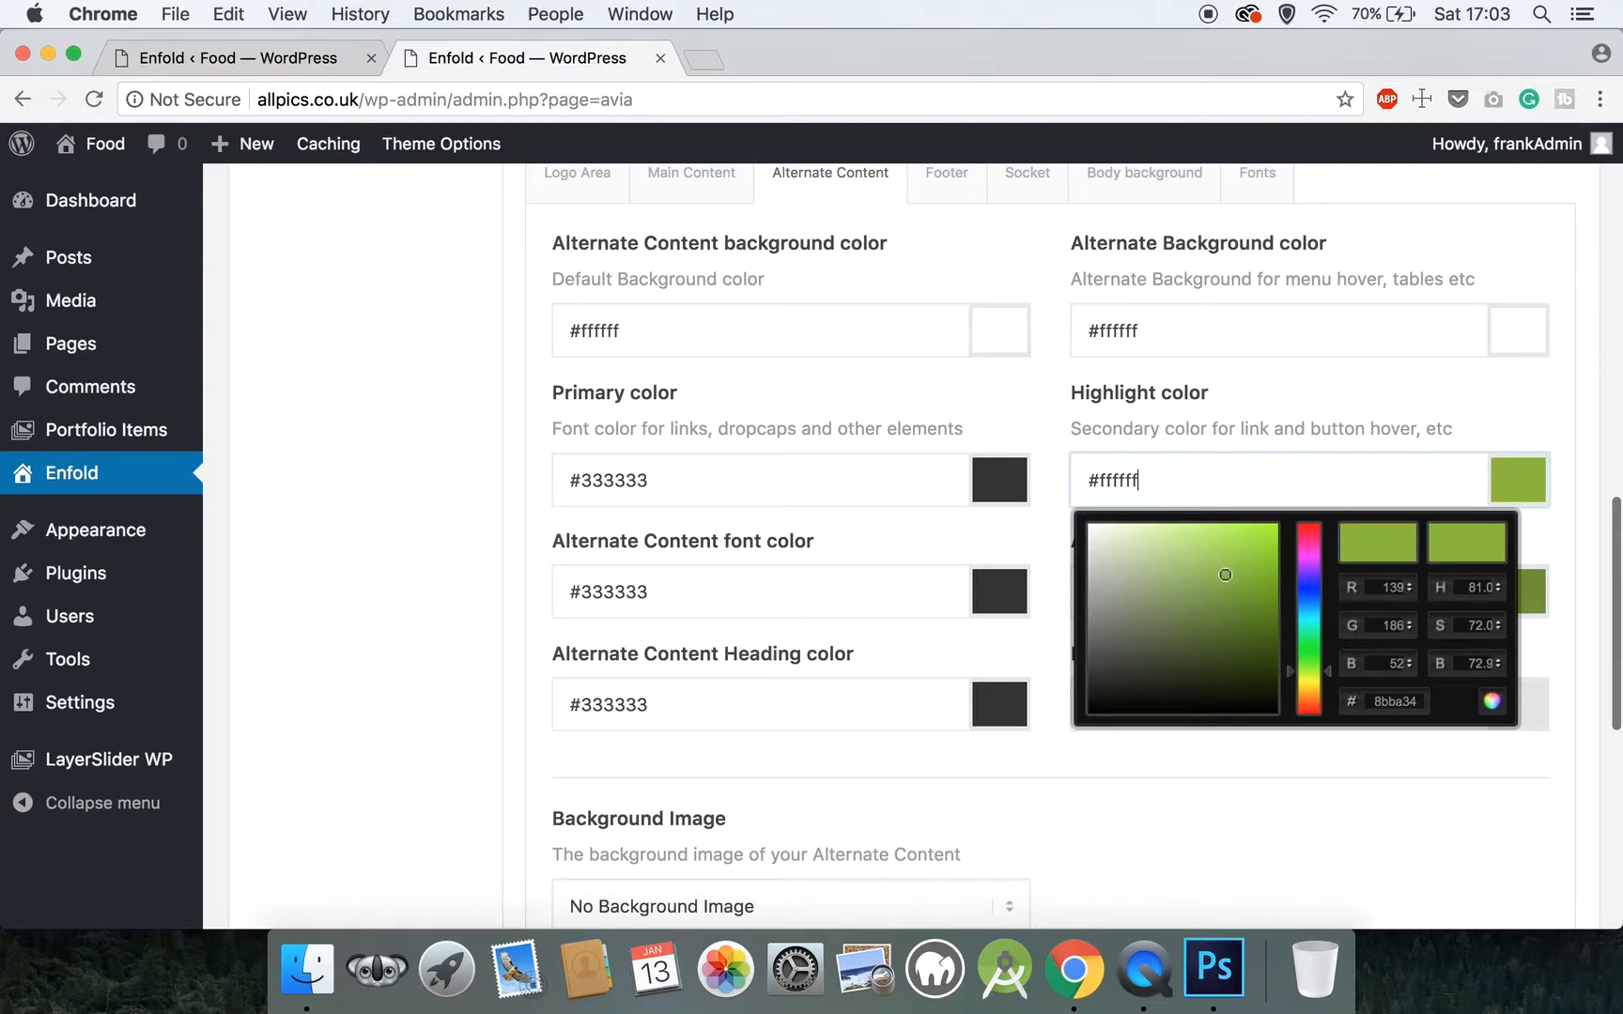
click(1051, 443)
Set the Alternate Content secondary font color to #ccad81
scroll(1051, 442, down, 1)
scroll(1051, 442, down, 2)
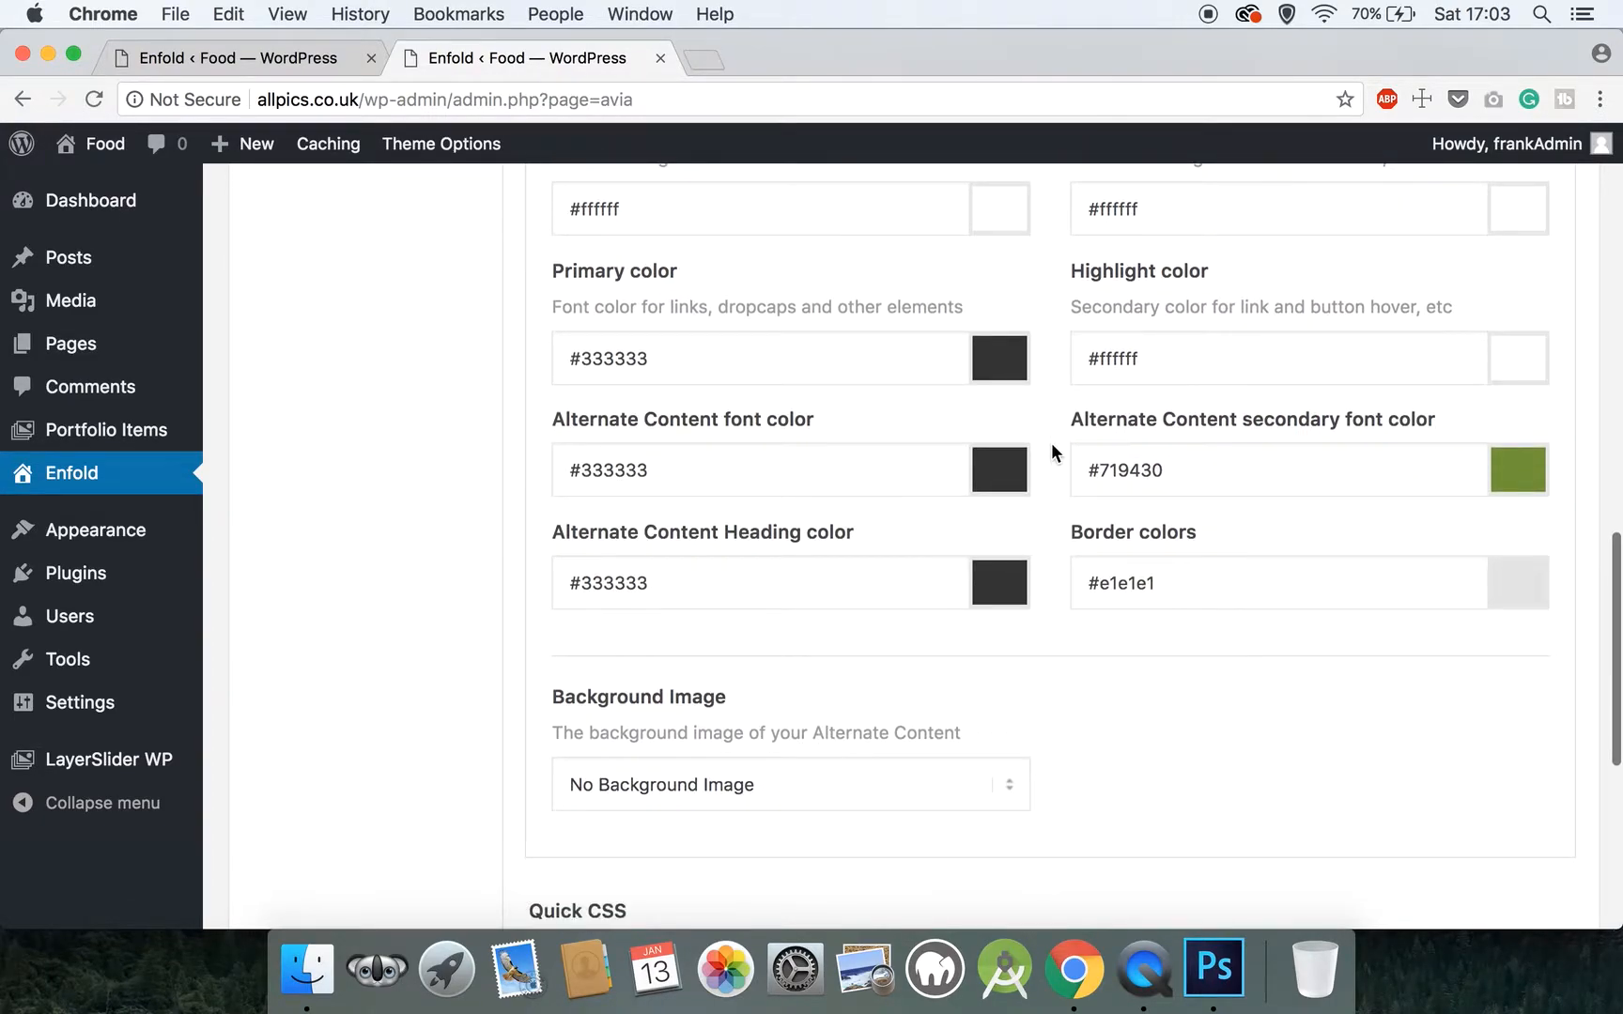
drag(1189, 479, 1087, 468)
text(ccad)
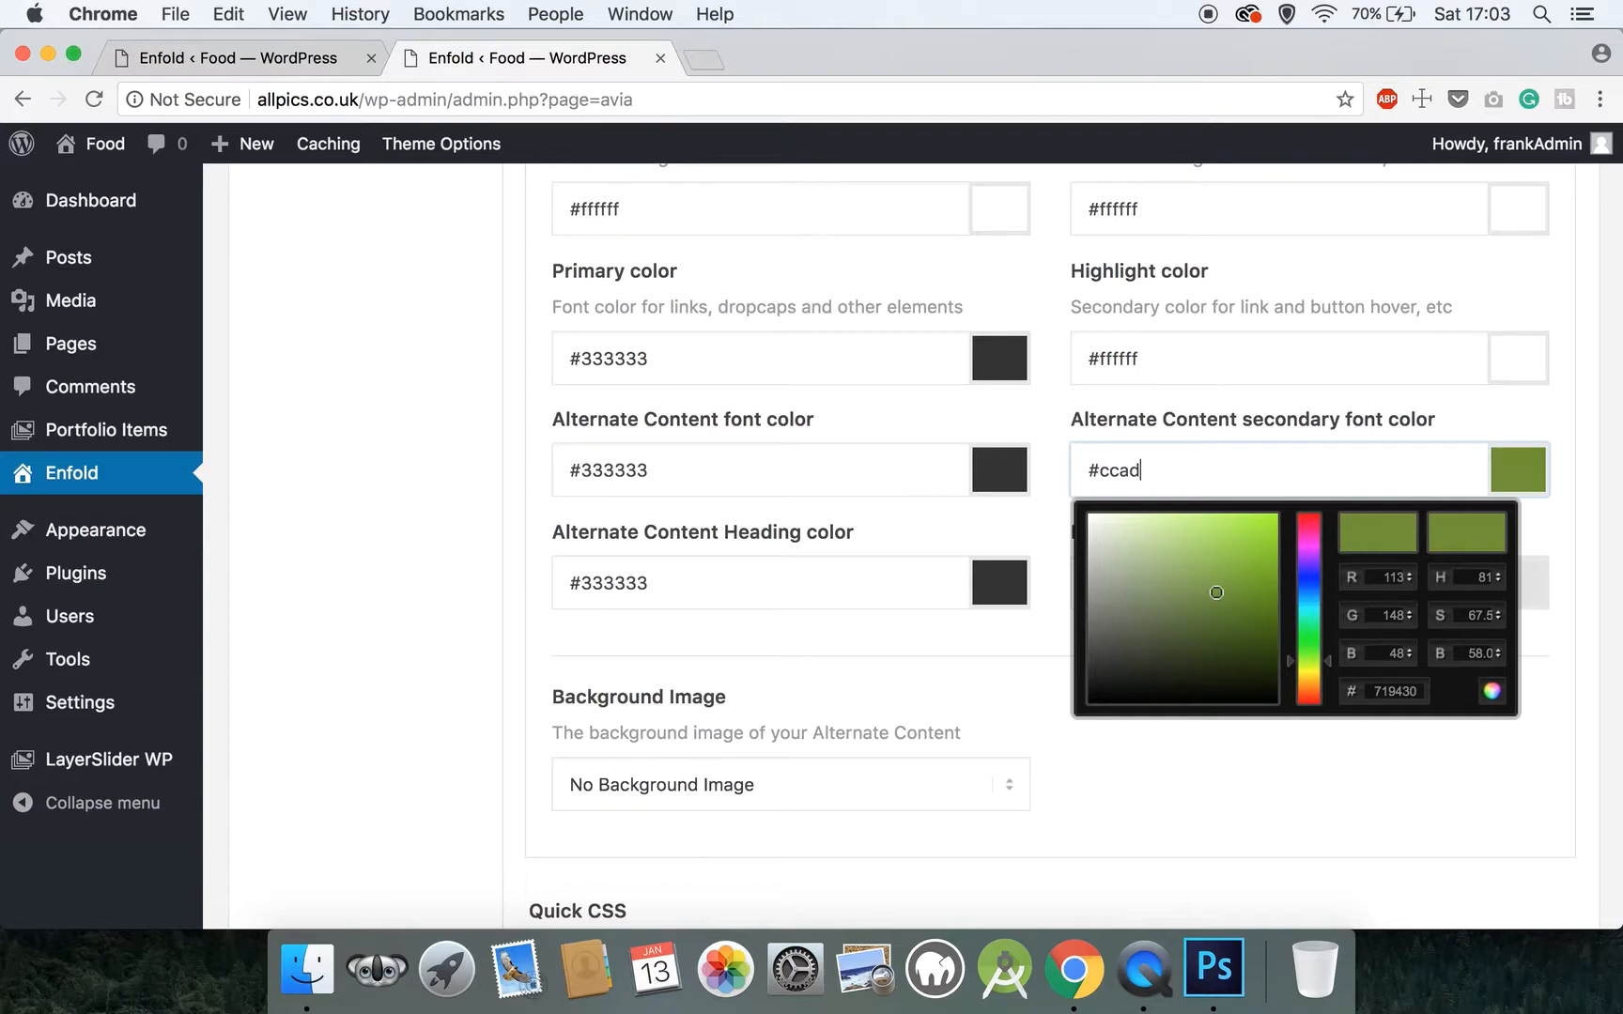
text(81)
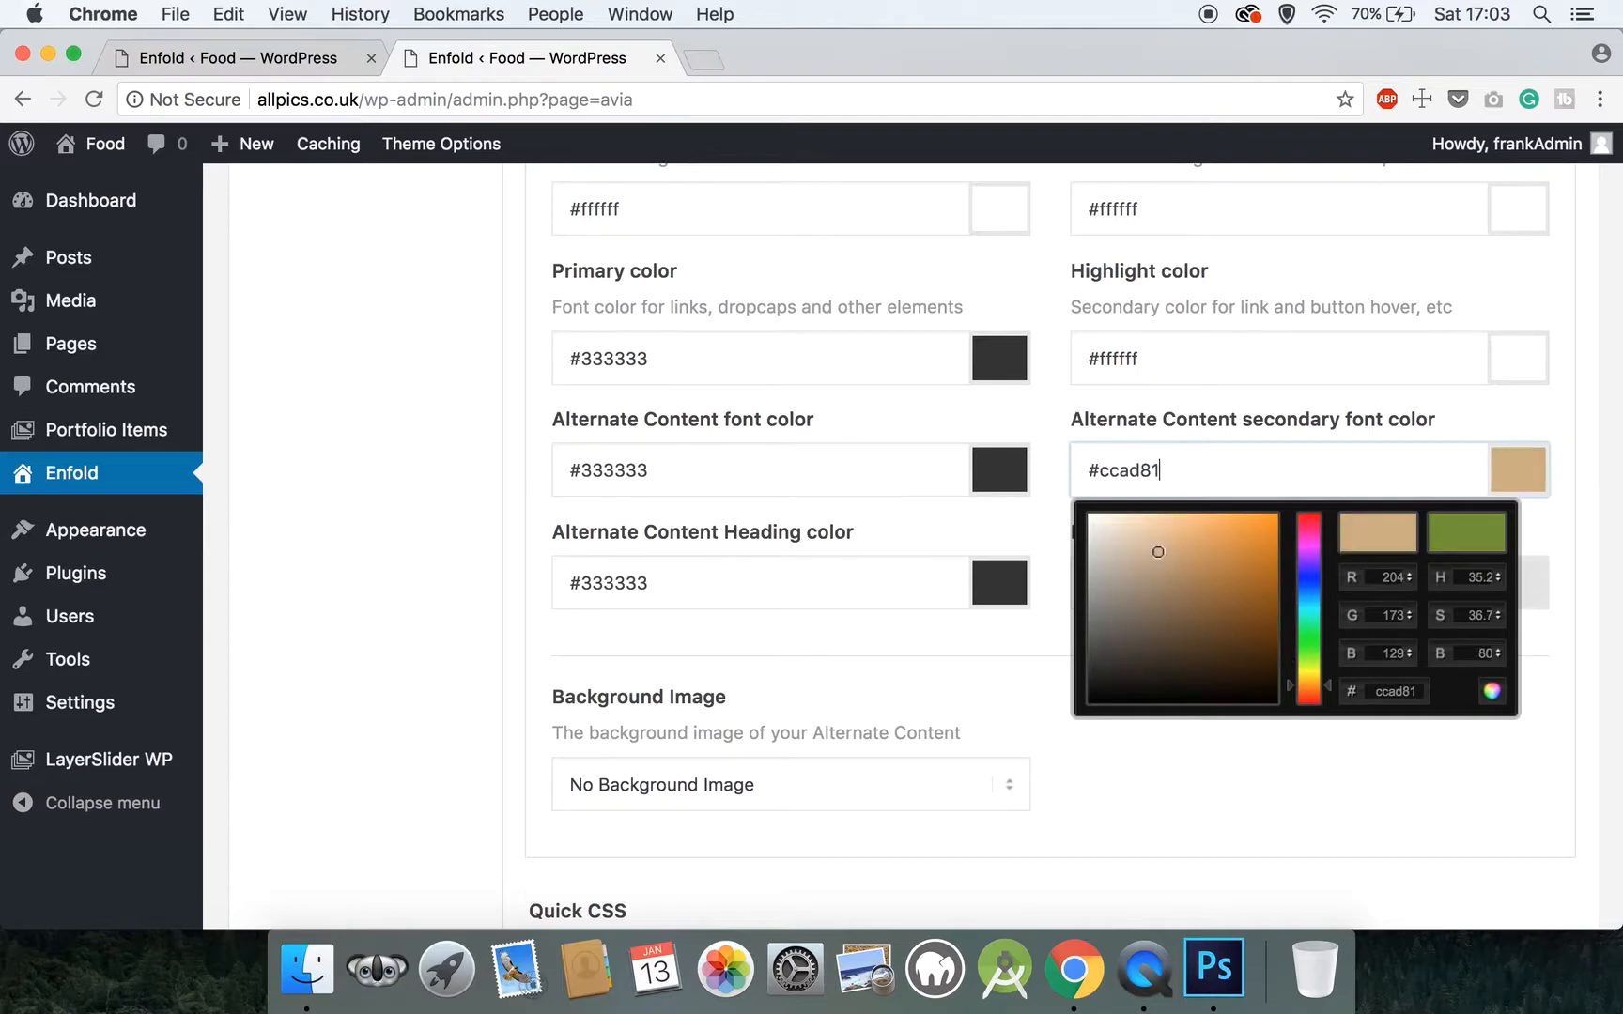
click(1046, 449)
Save all theme option changes made to the Alternate Content colors
scroll(1046, 449, down, 1)
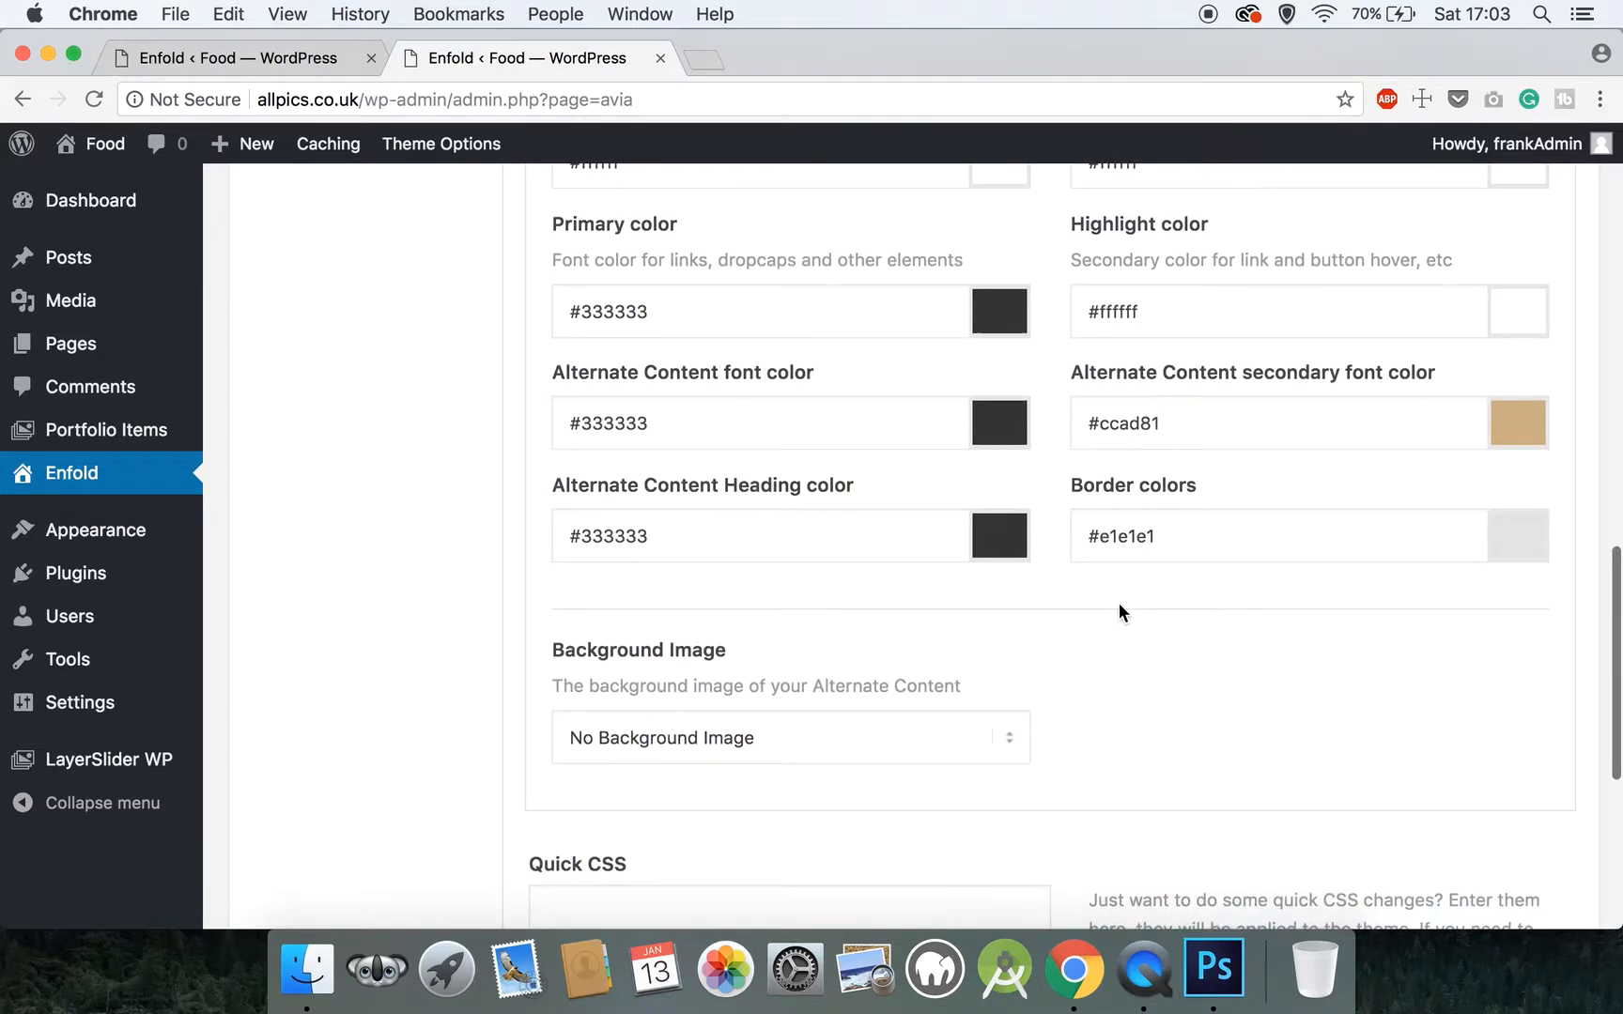
scroll(1119, 604, down, 10)
click(1375, 789)
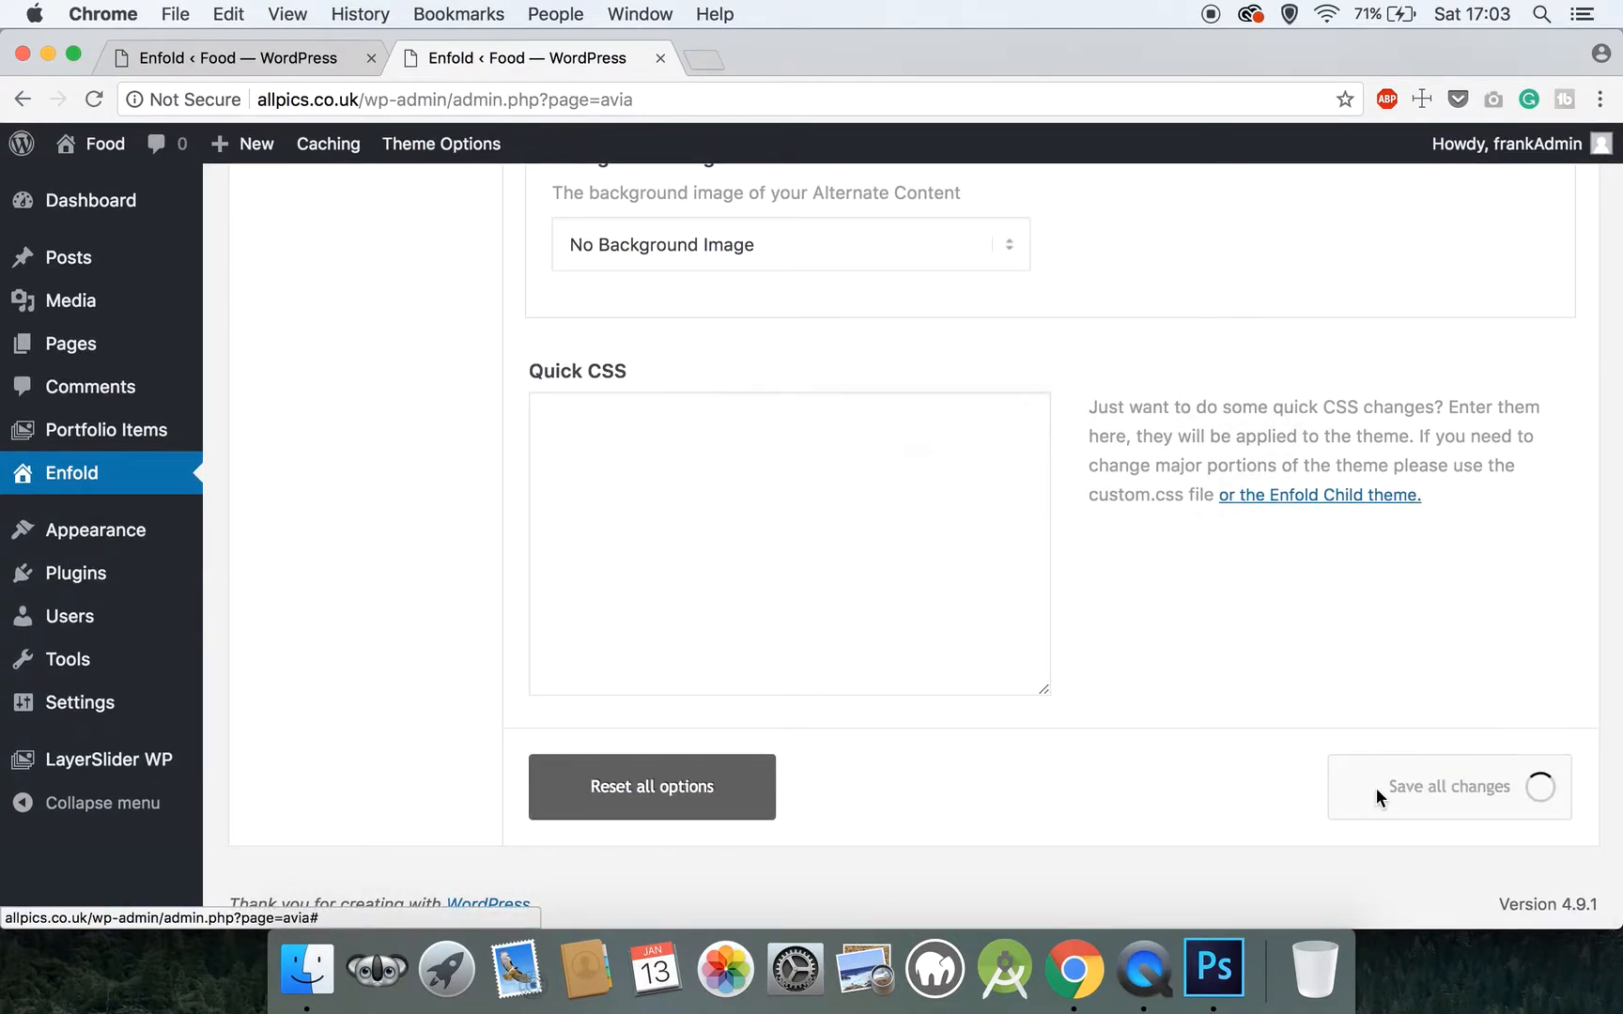
Open the Footer color settings and set the footer background color to #222222
scroll(1376, 787, up, 12)
scroll(1375, 789, up, 6)
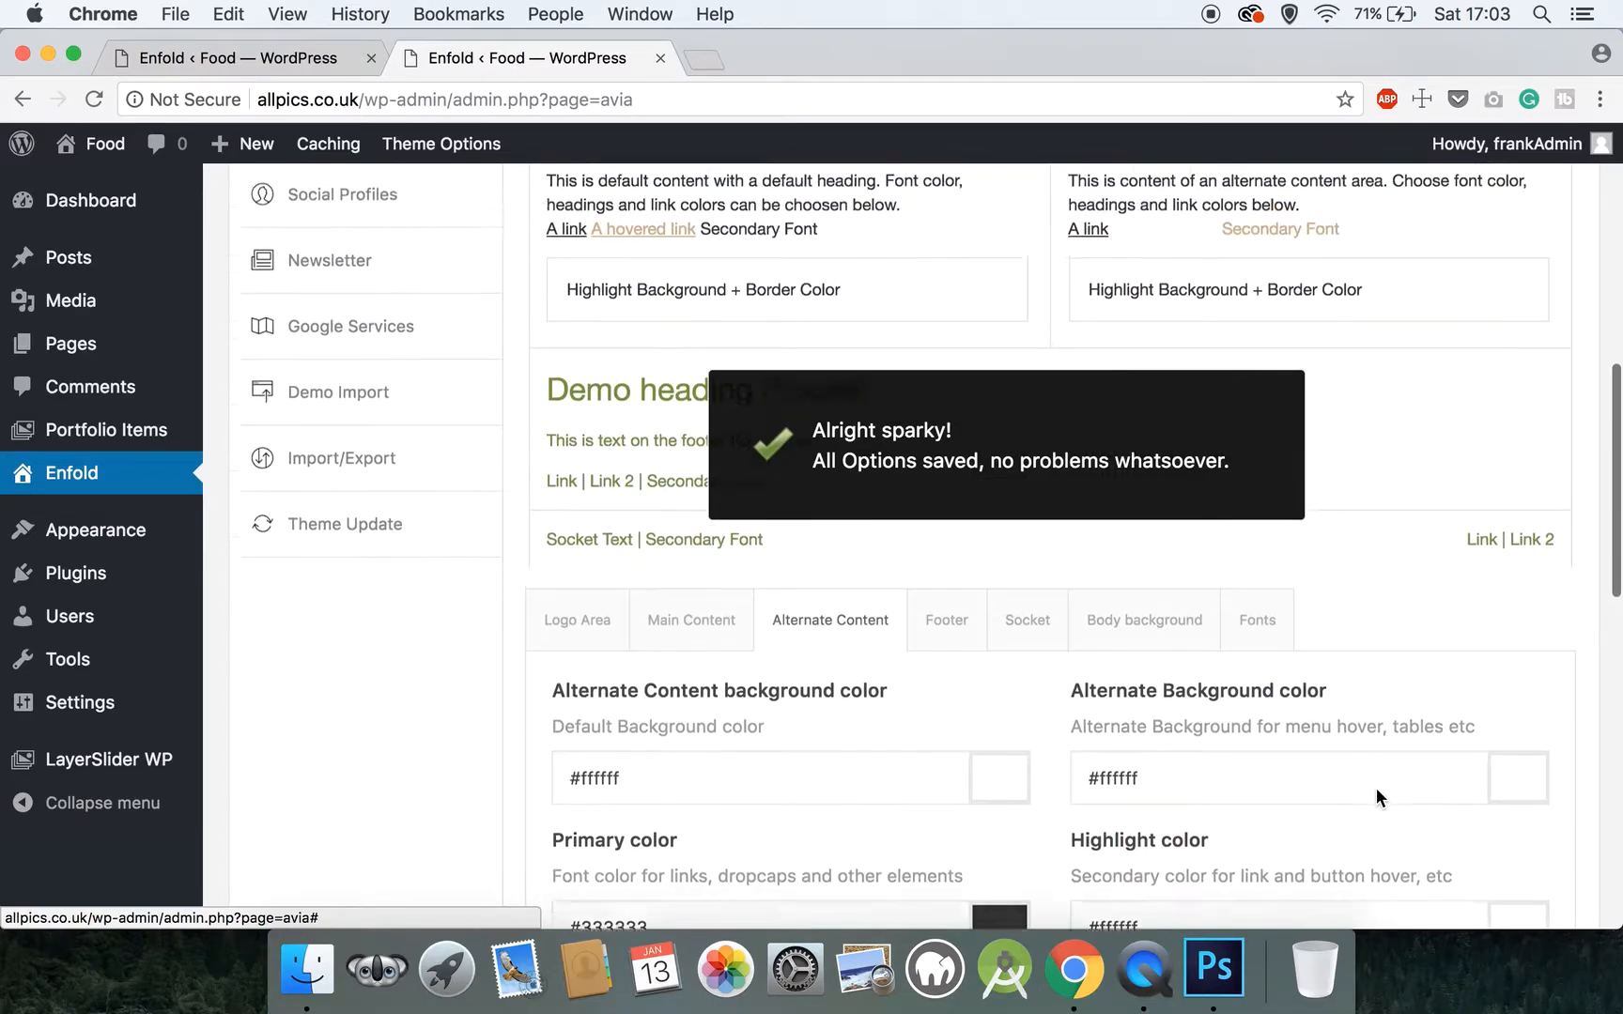
click(969, 700)
scroll(967, 704, down, 3)
scroll(969, 705, down, 1)
click(753, 570)
drag(754, 570, 580, 562)
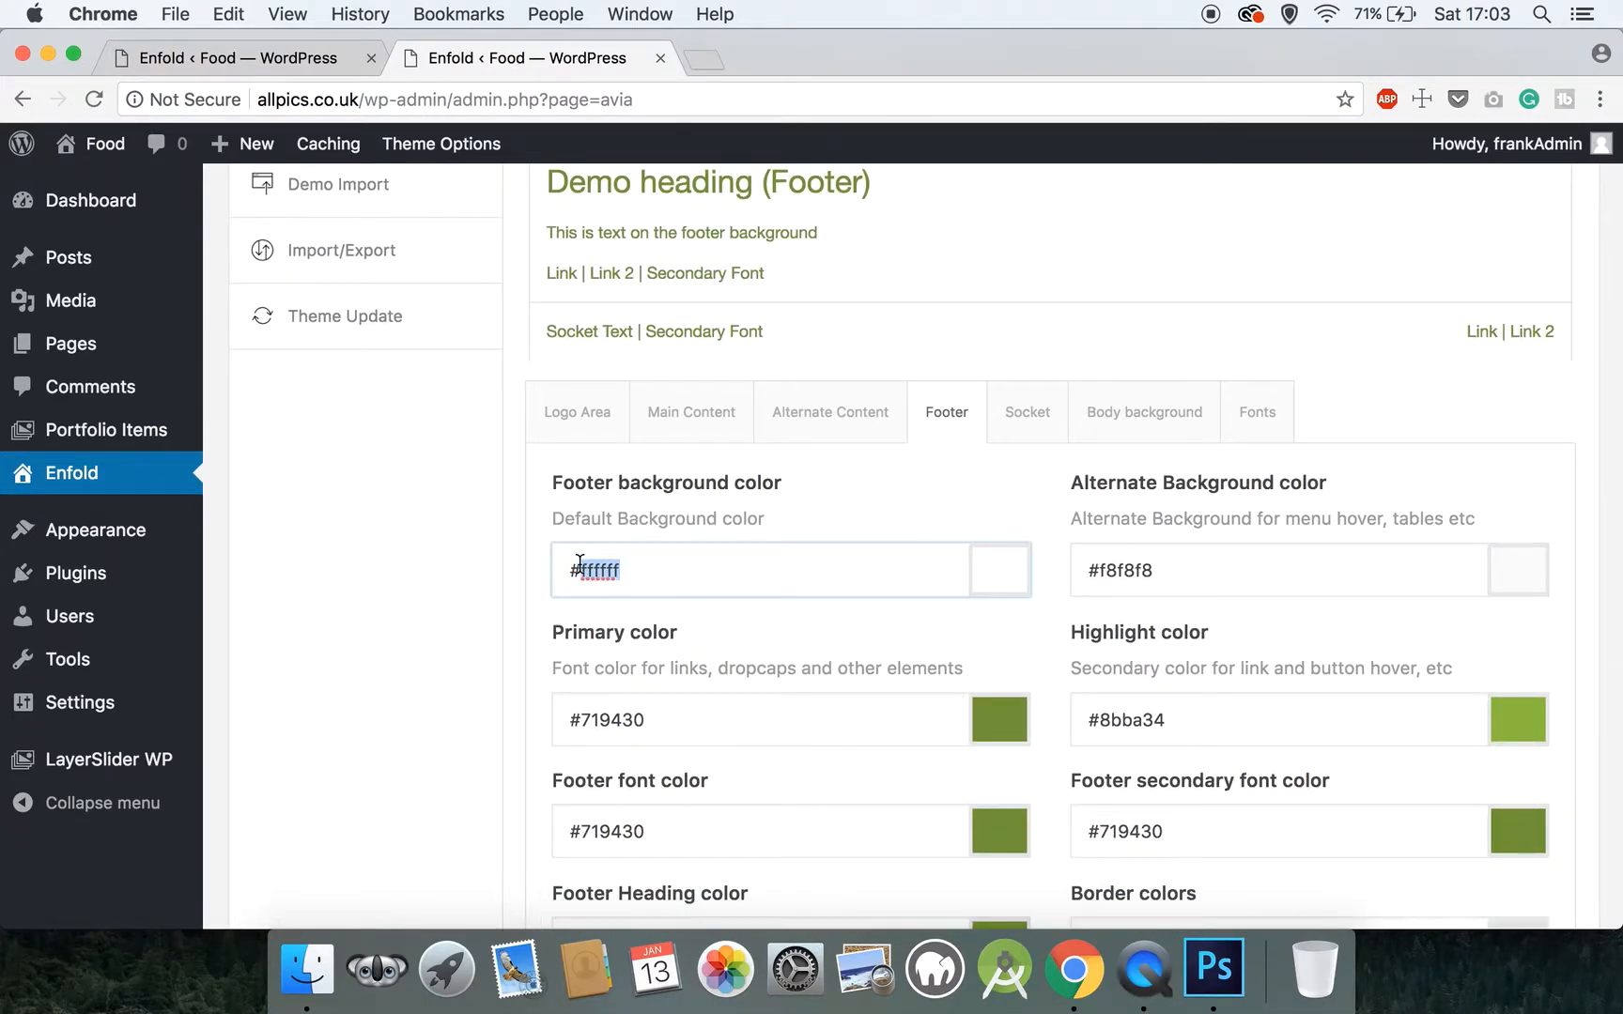
text(2)
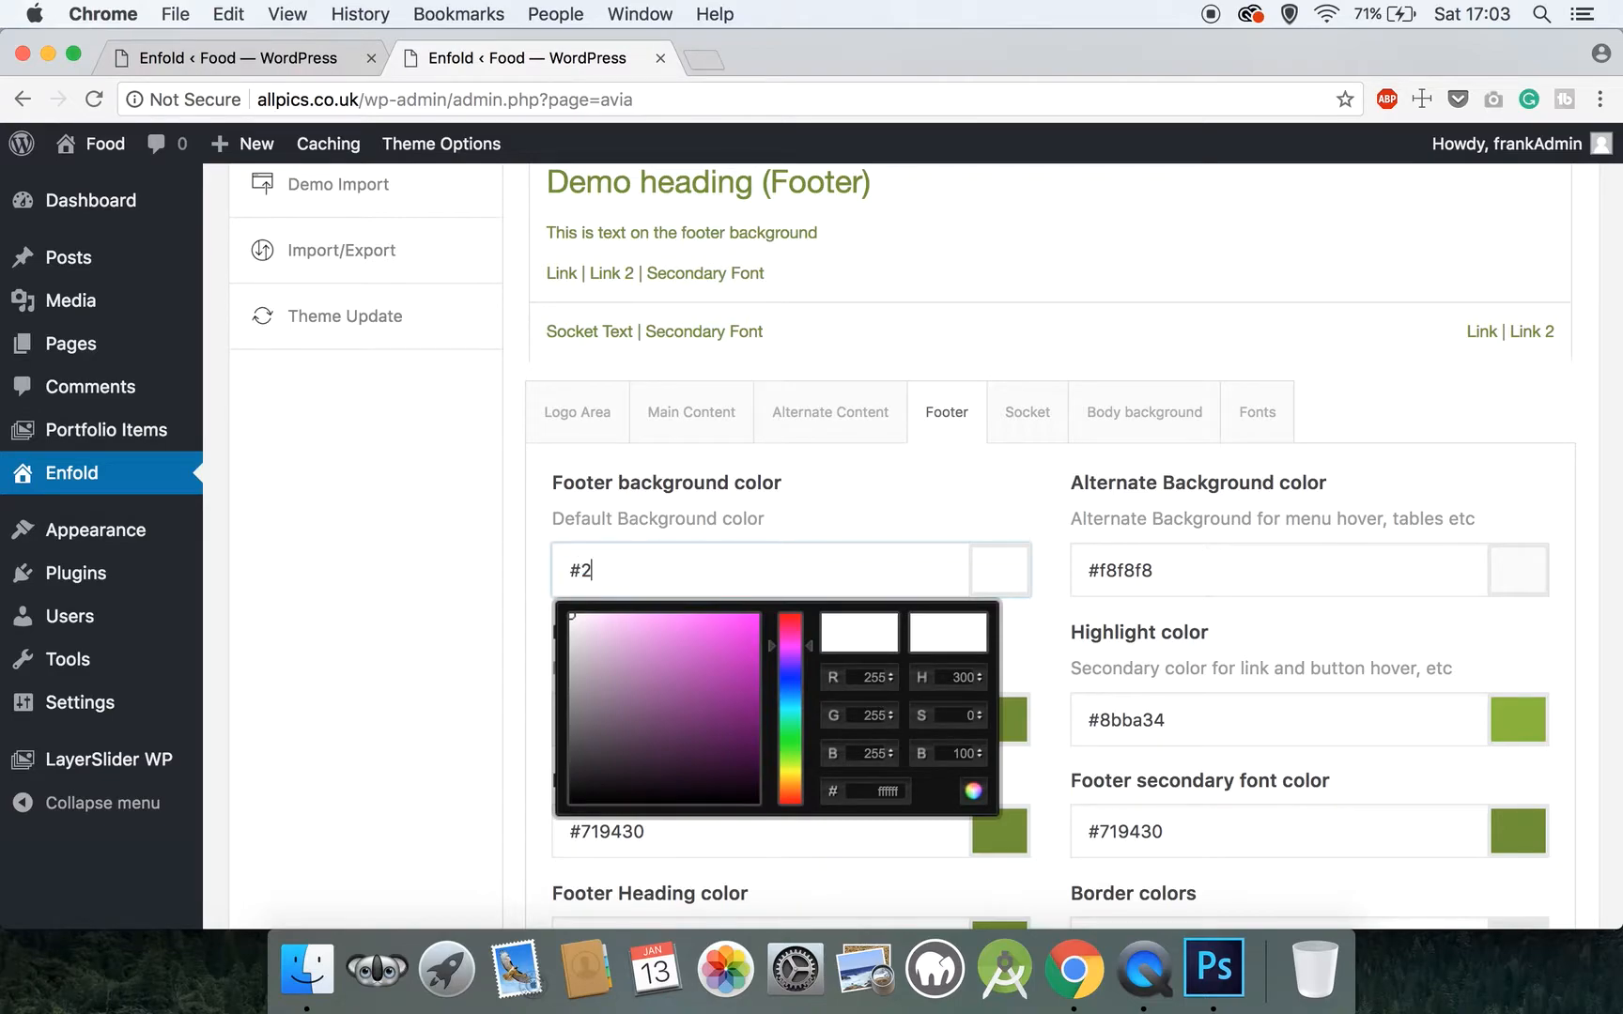
text(22222)
click(809, 524)
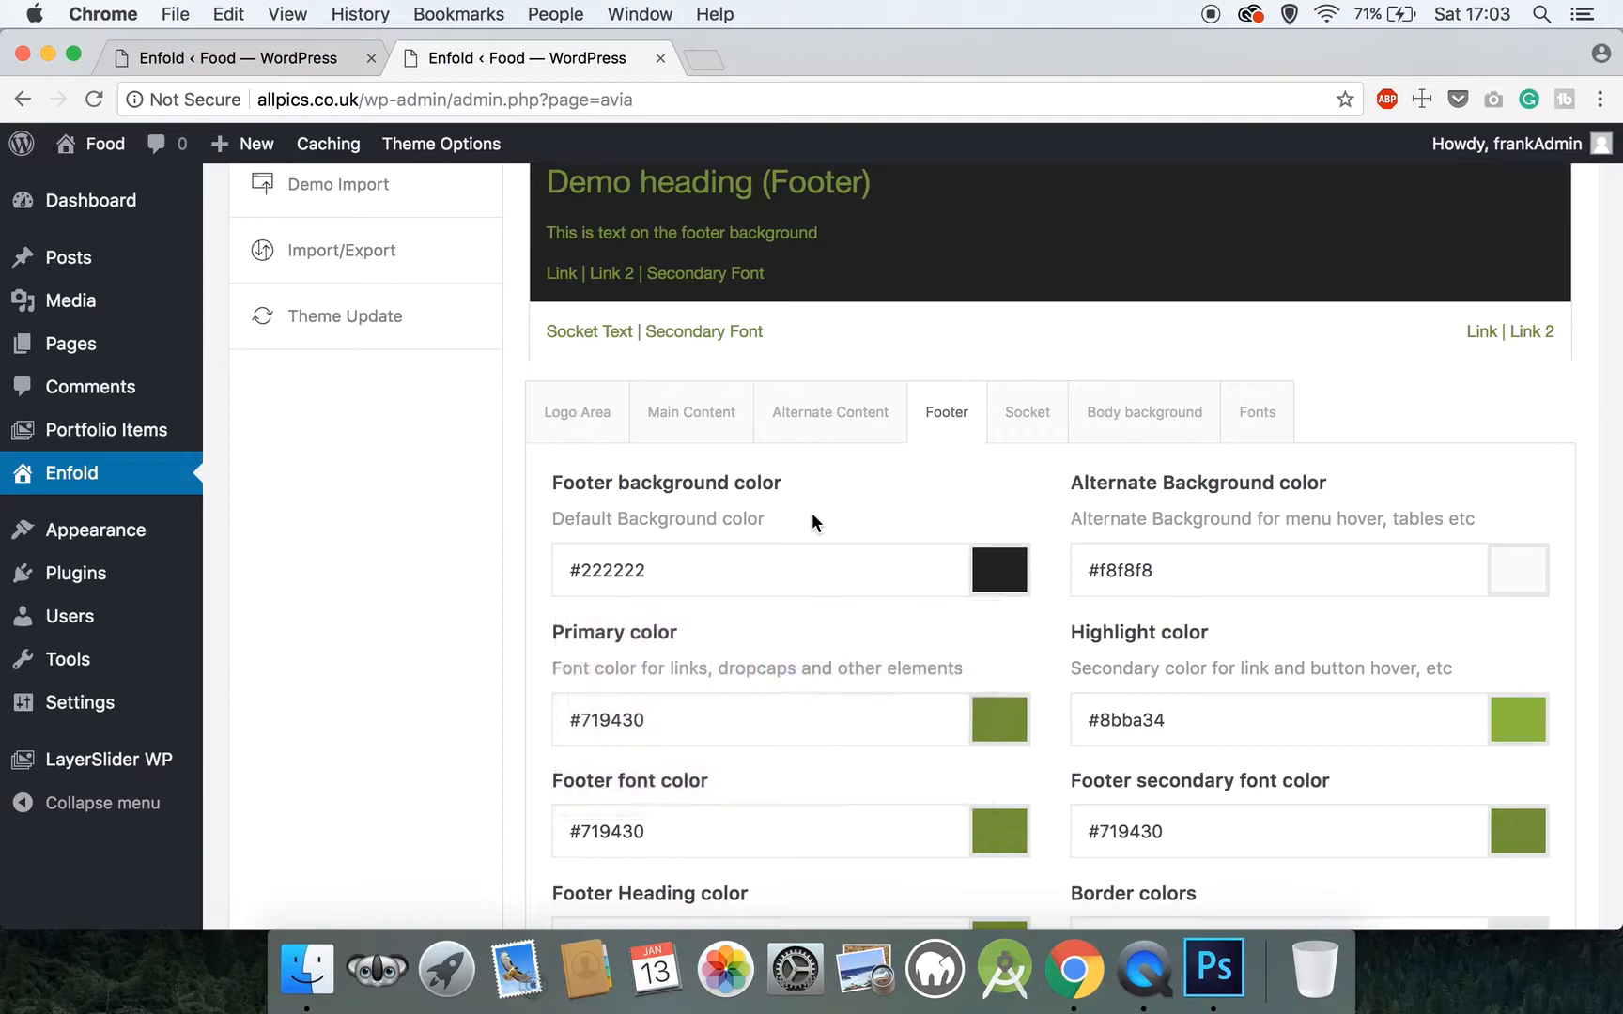
Try the bright magenta #f500f5 from the color picker as the footer background color
scroll(811, 525, down, 2)
scroll(811, 524, up, 4)
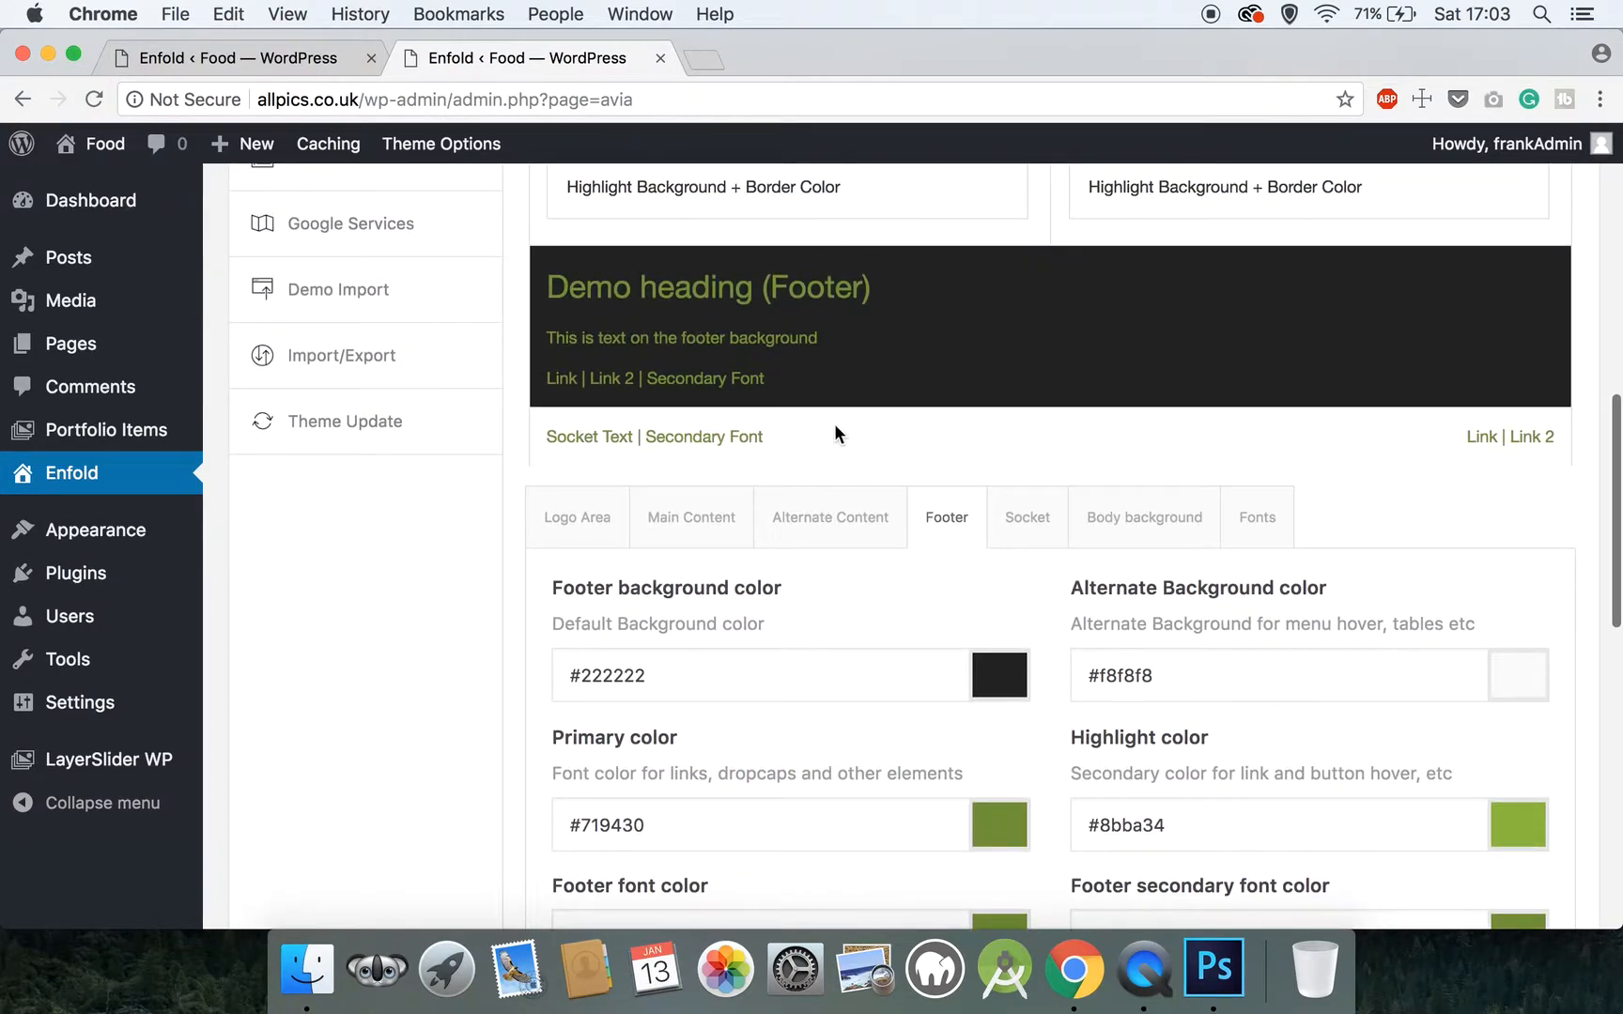
click(1004, 678)
click(759, 728)
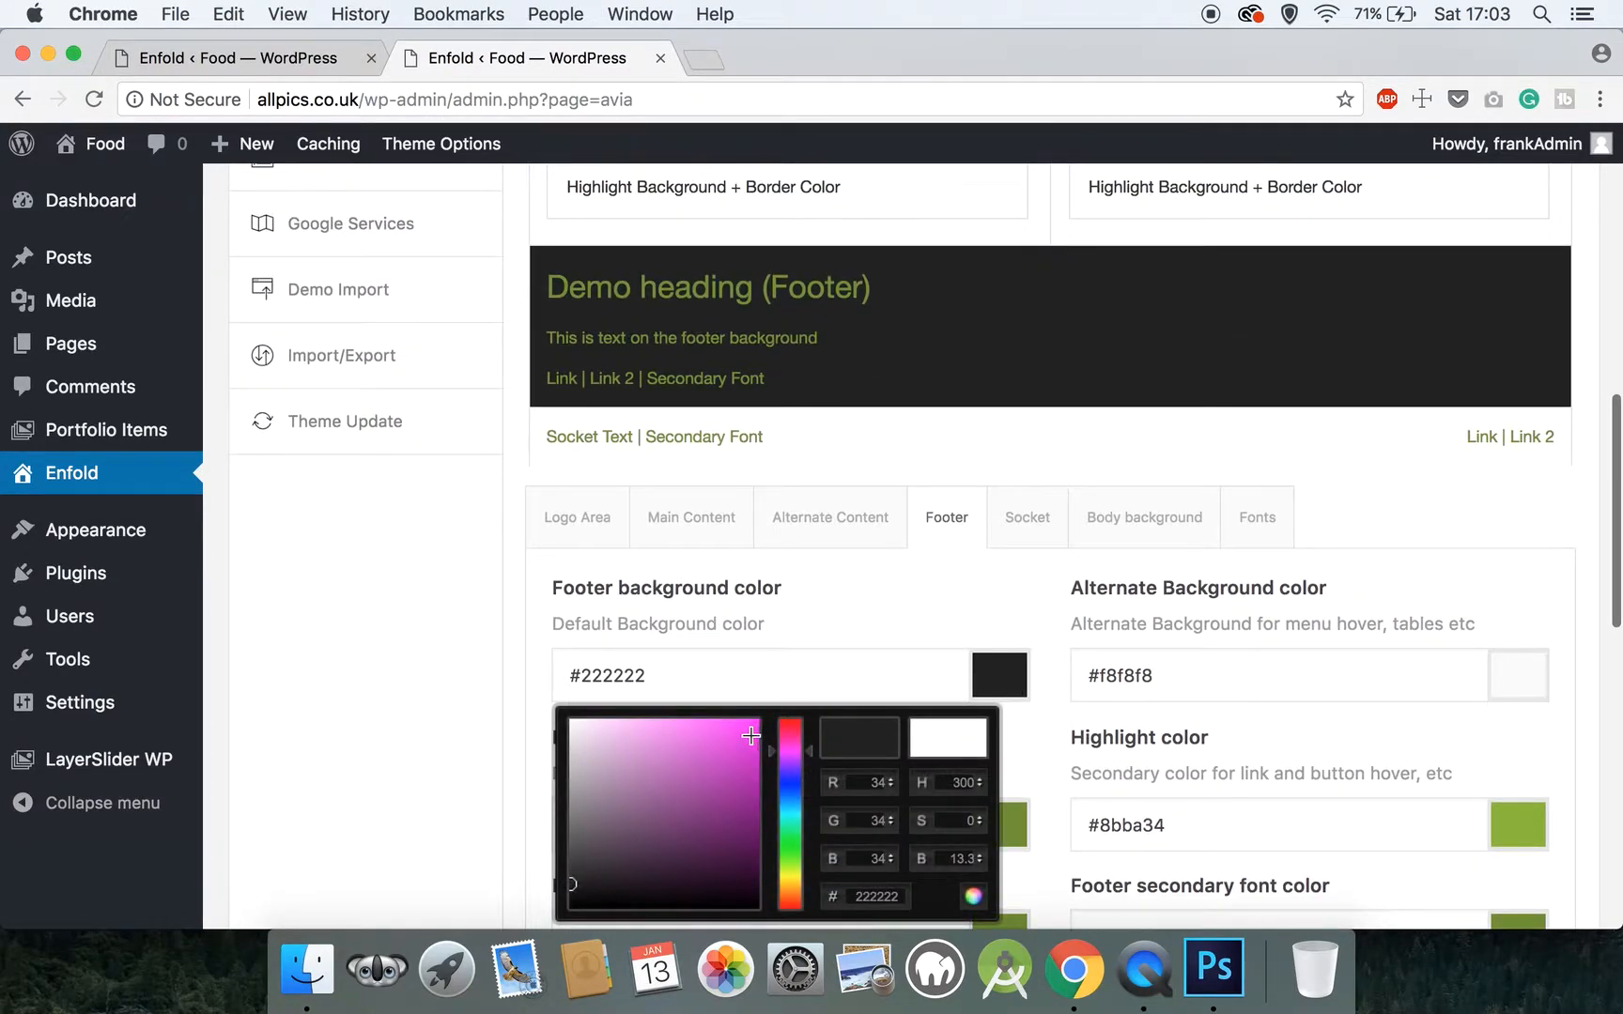
click(908, 572)
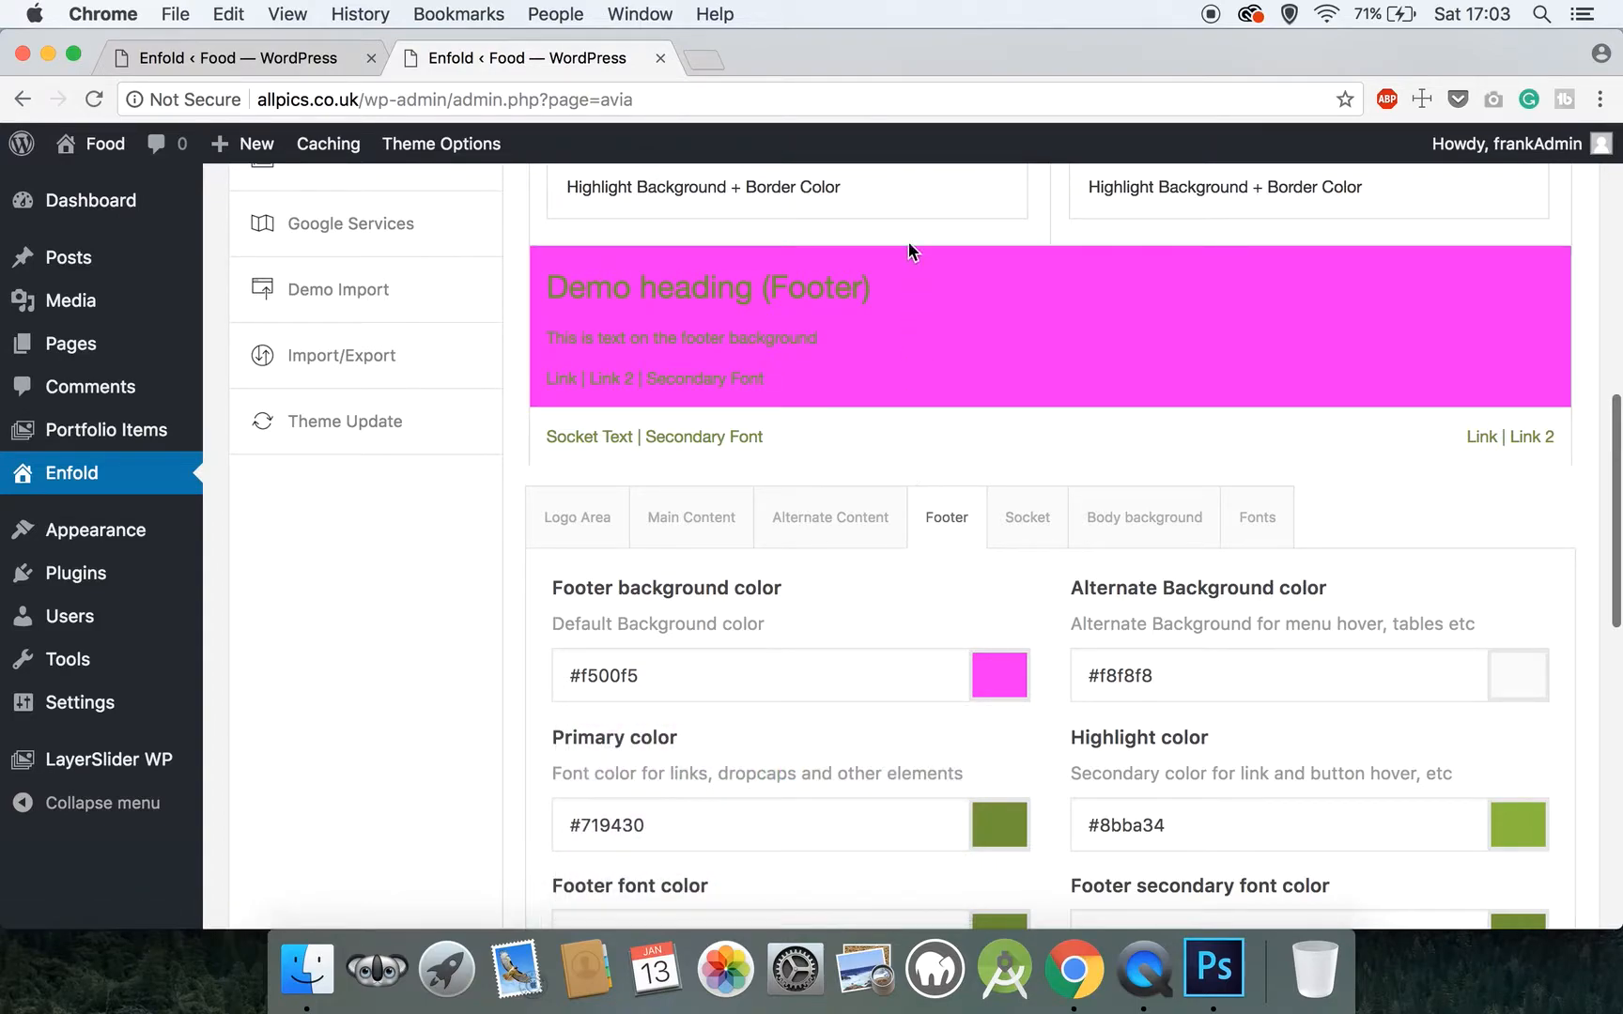
Restore the footer background color to #222222 in place of the magenta
click(997, 657)
click(753, 672)
drag(748, 672, 584, 679)
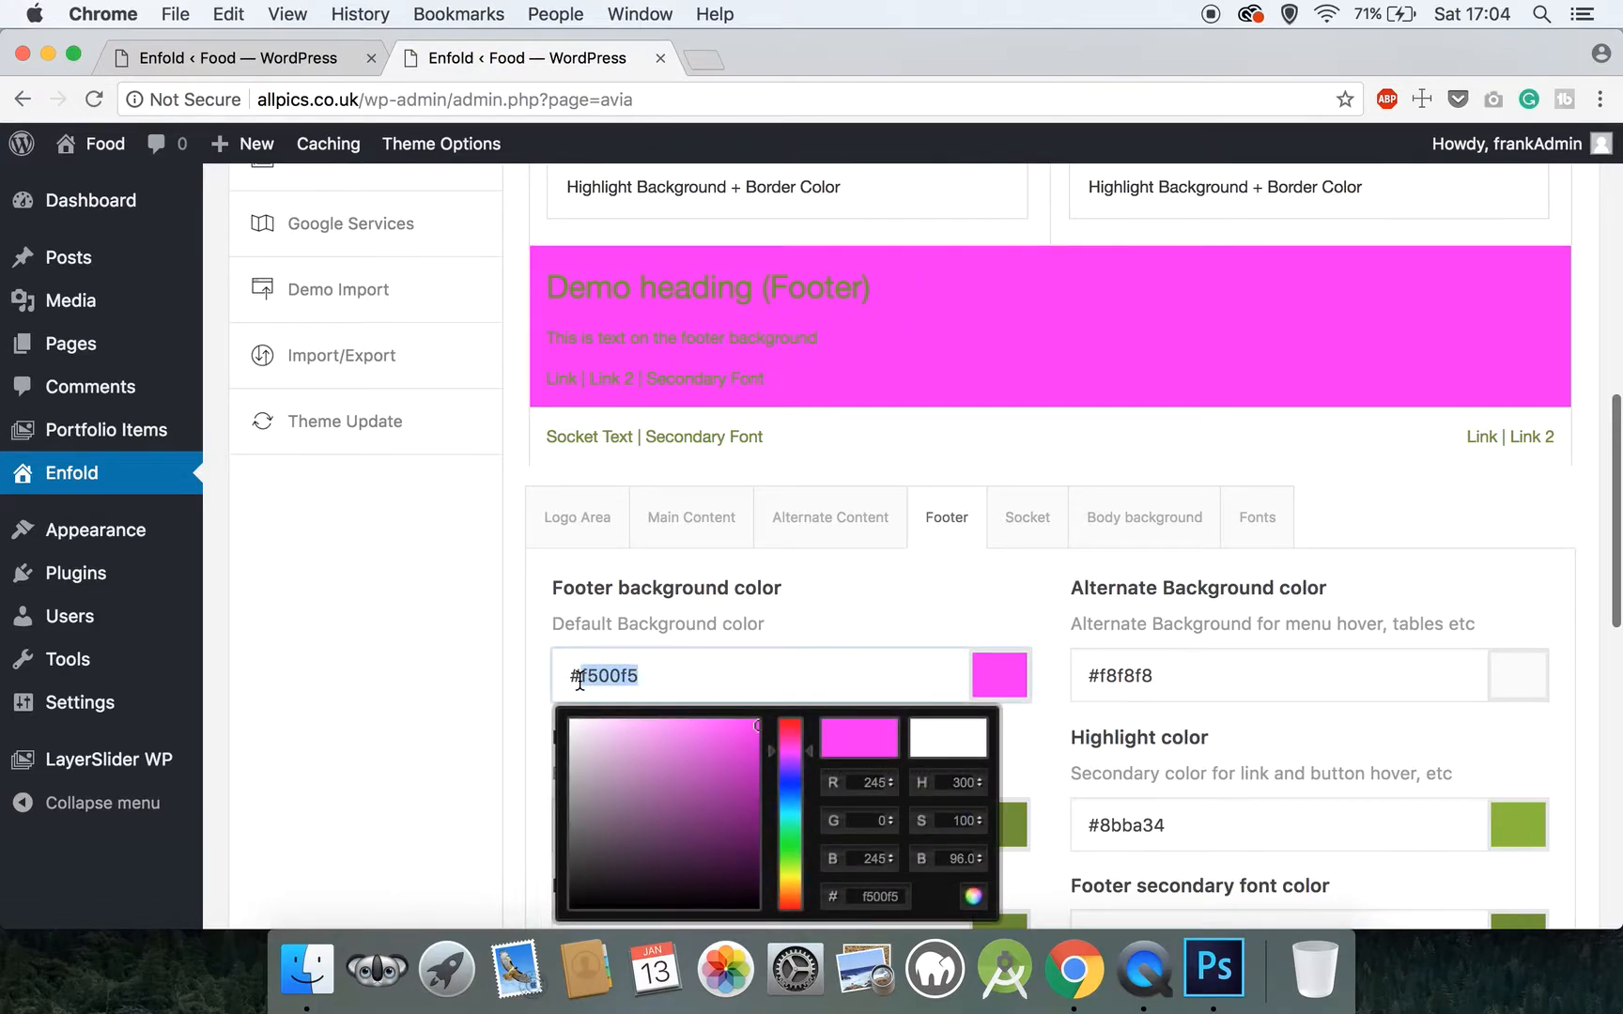
text(222222)
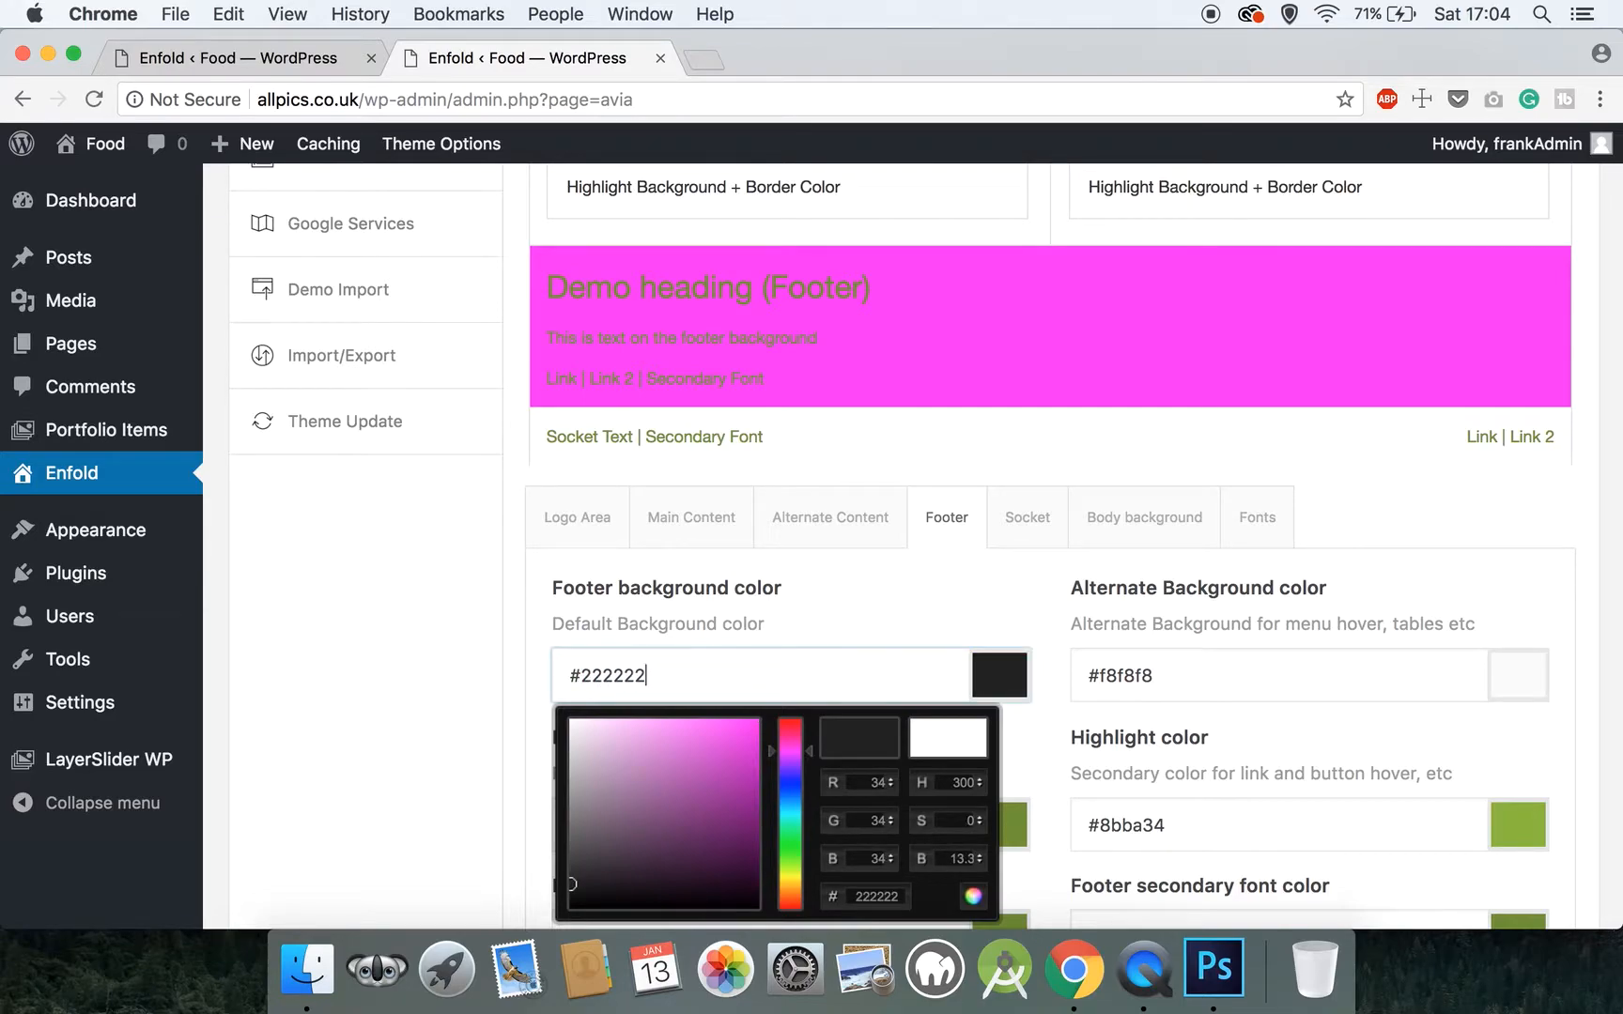
click(823, 615)
Set the Footer section's primary color for links and other elements to #7a7a7a
scroll(823, 614, down, 2)
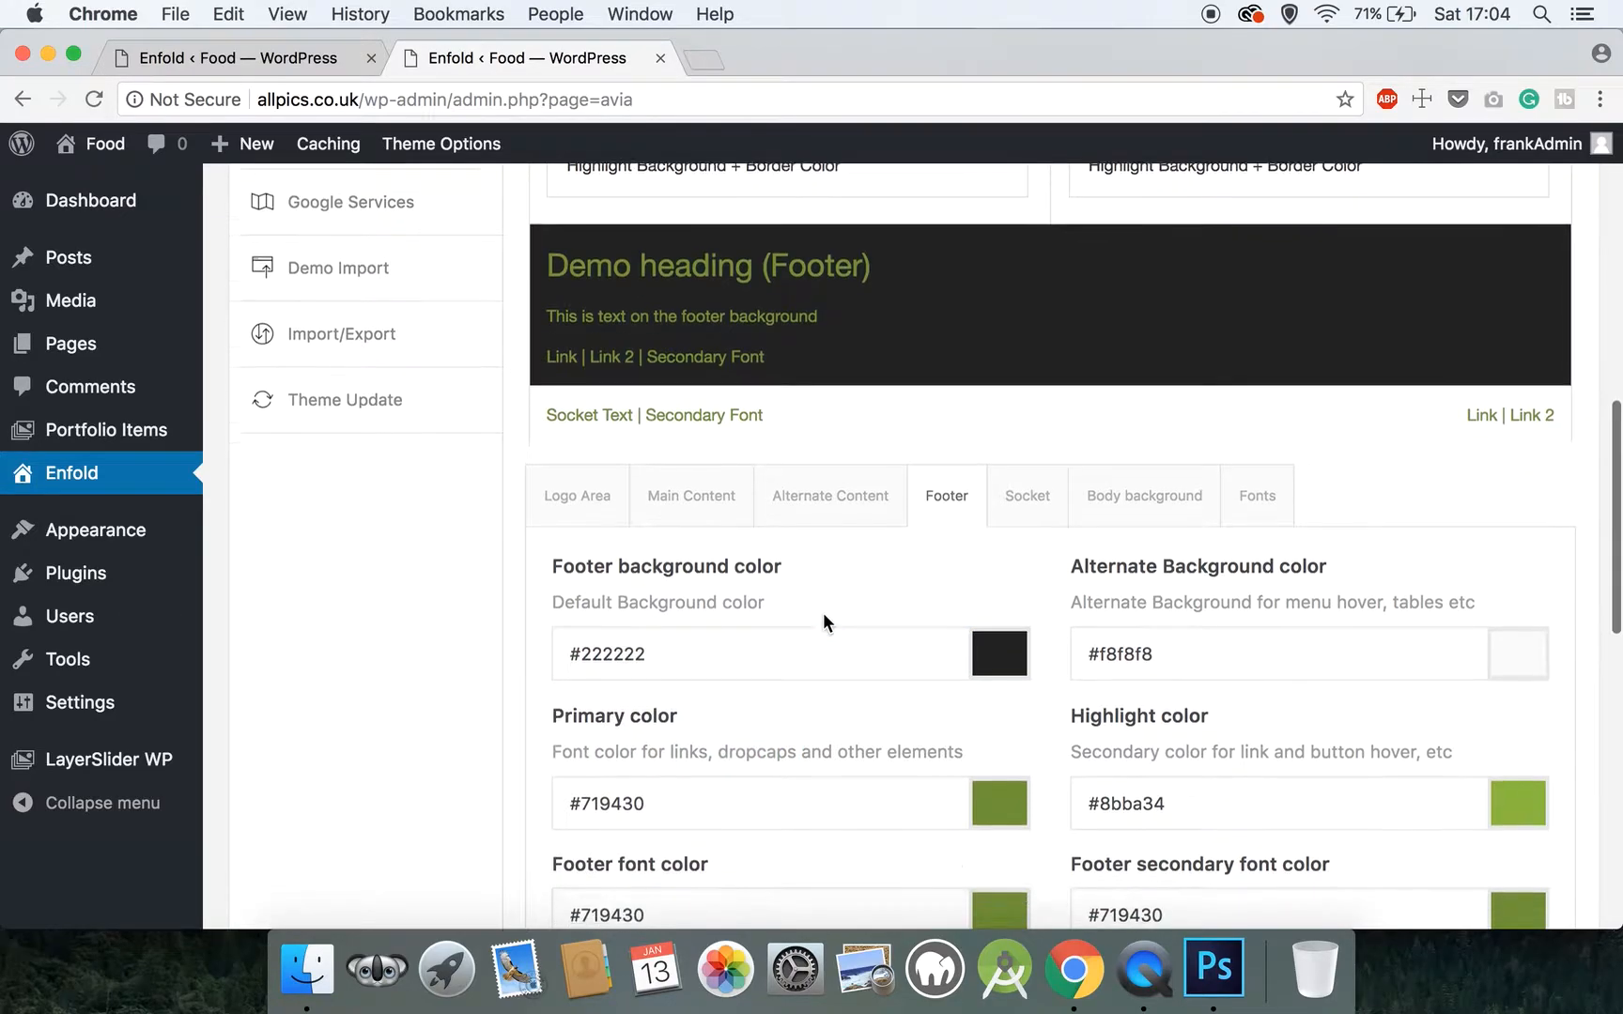
drag(697, 763, 582, 767)
text(7a7a7a)
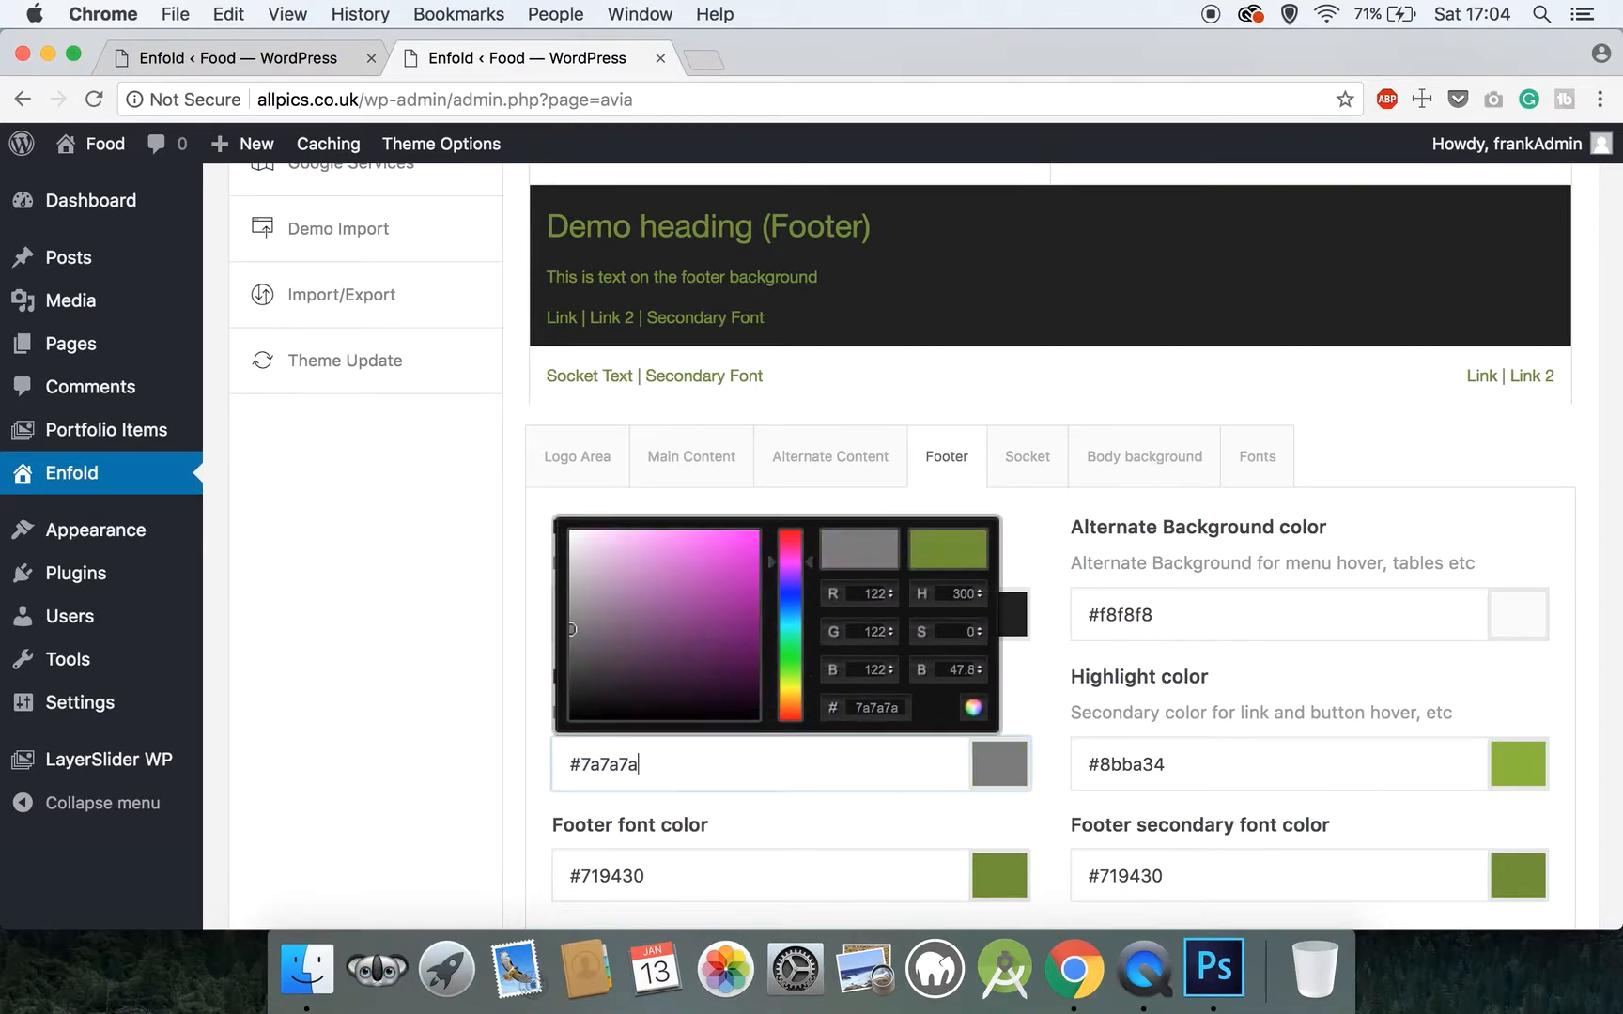
click(414, 725)
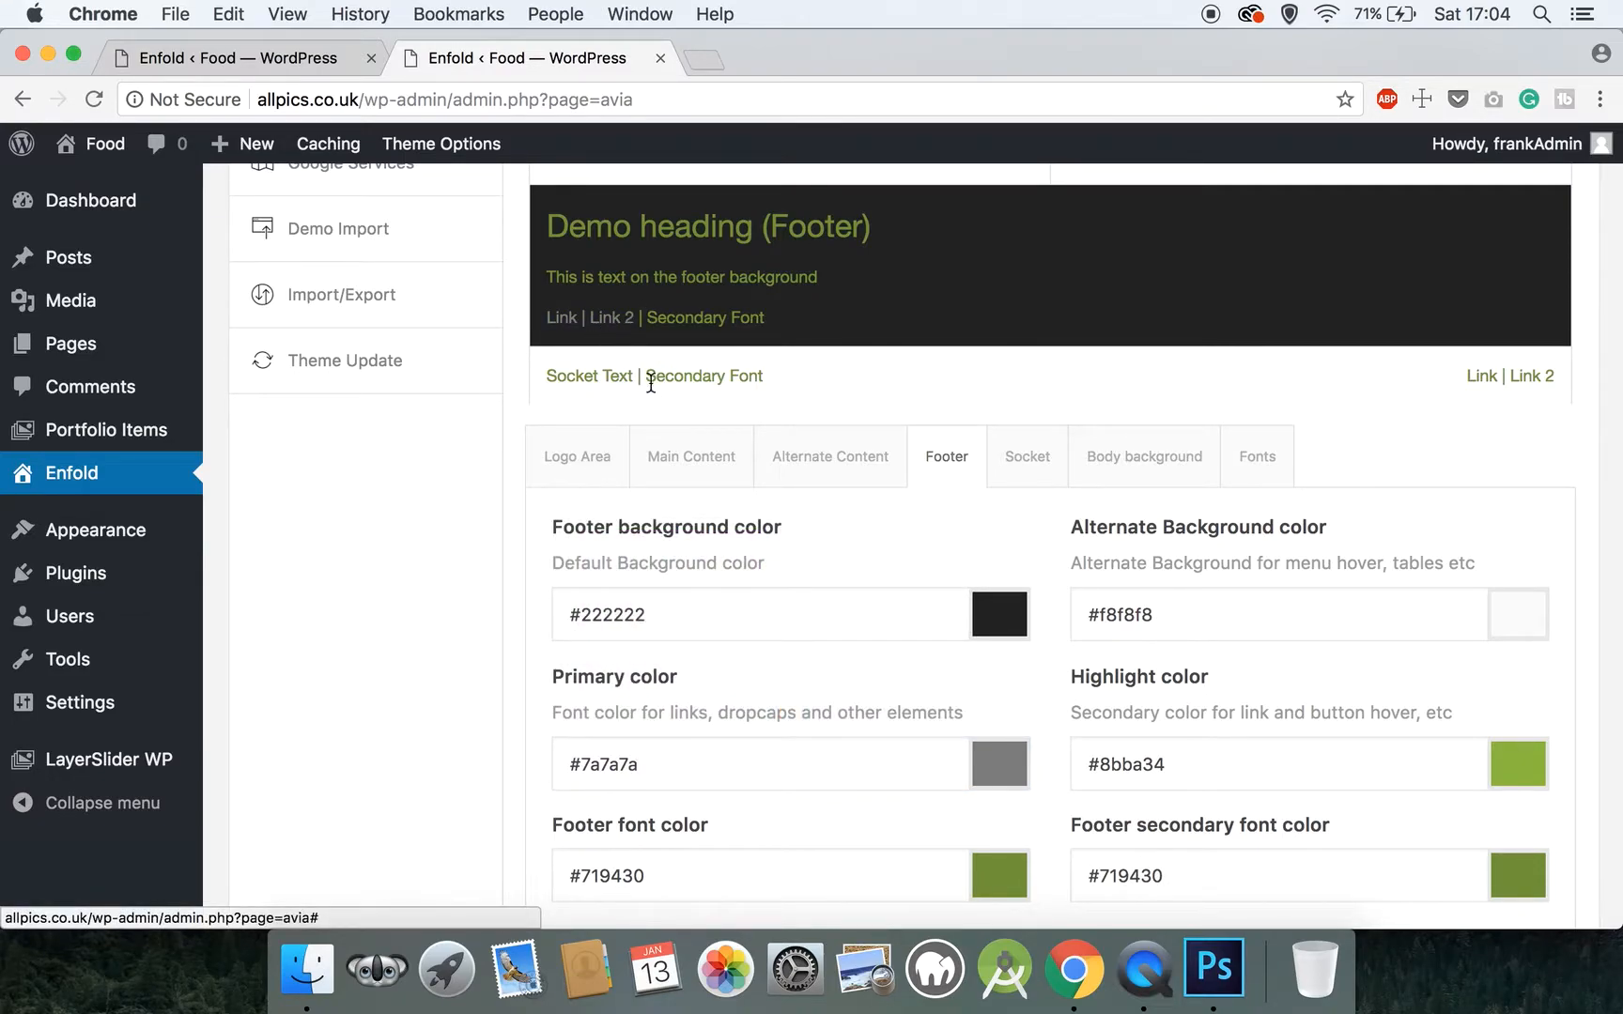
Set the footer font color to #7a7a7a
drag(674, 873, 590, 874)
text(a)
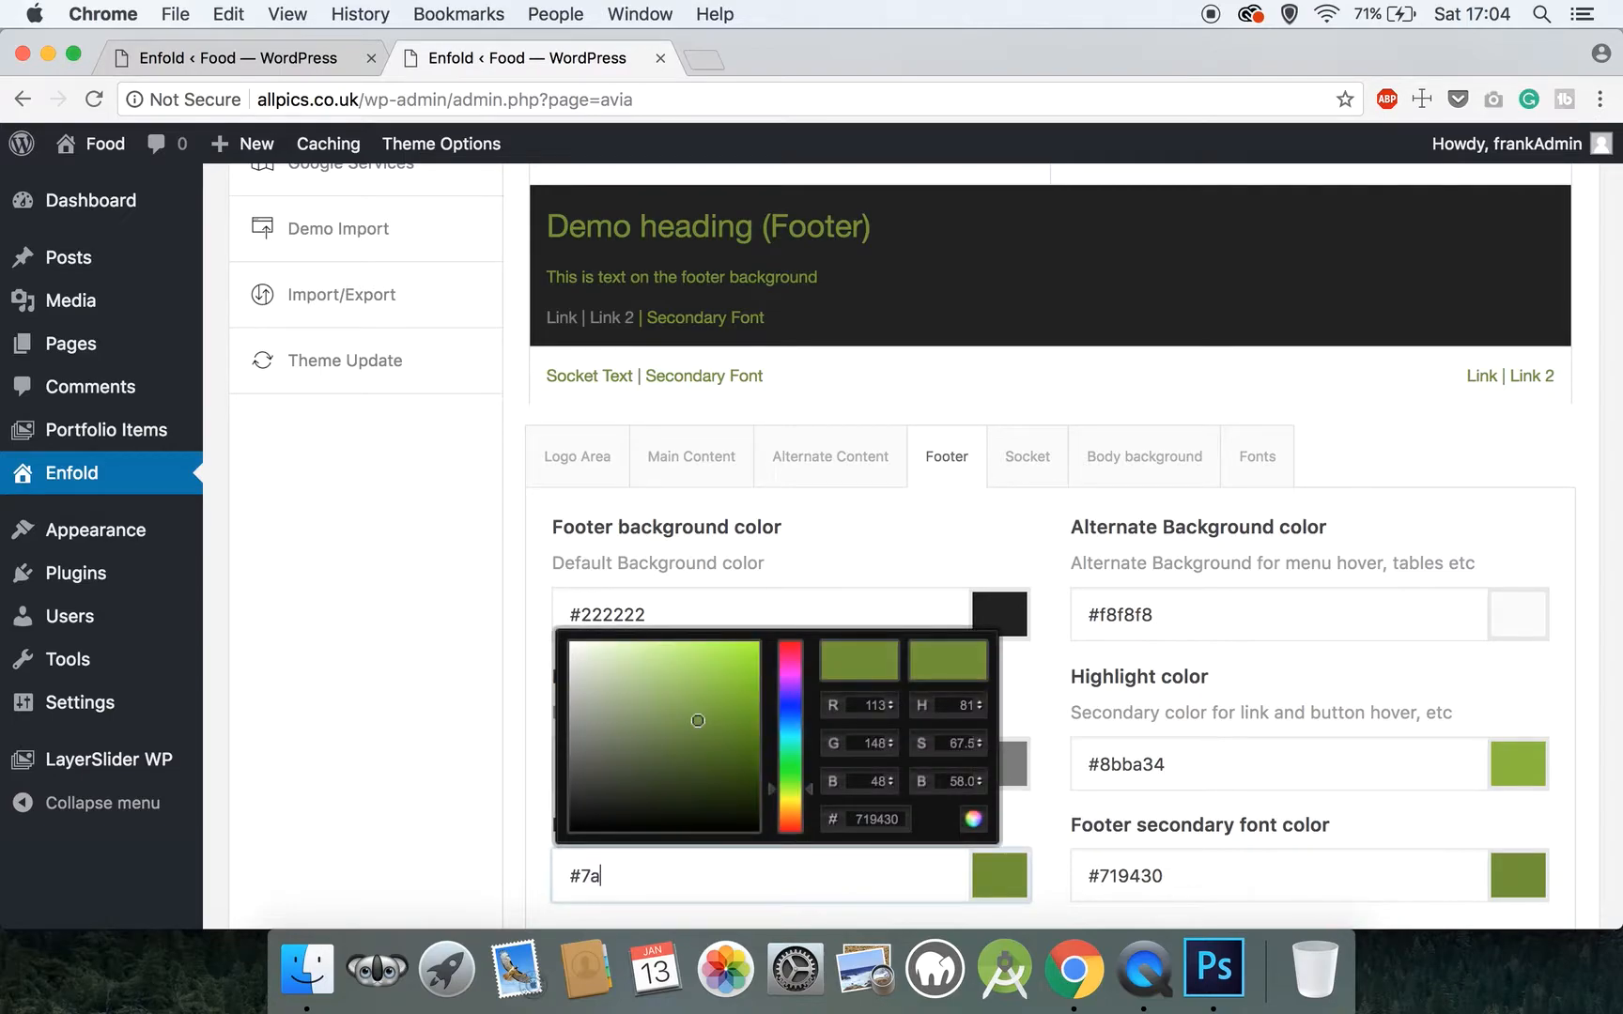
text(7a7a)
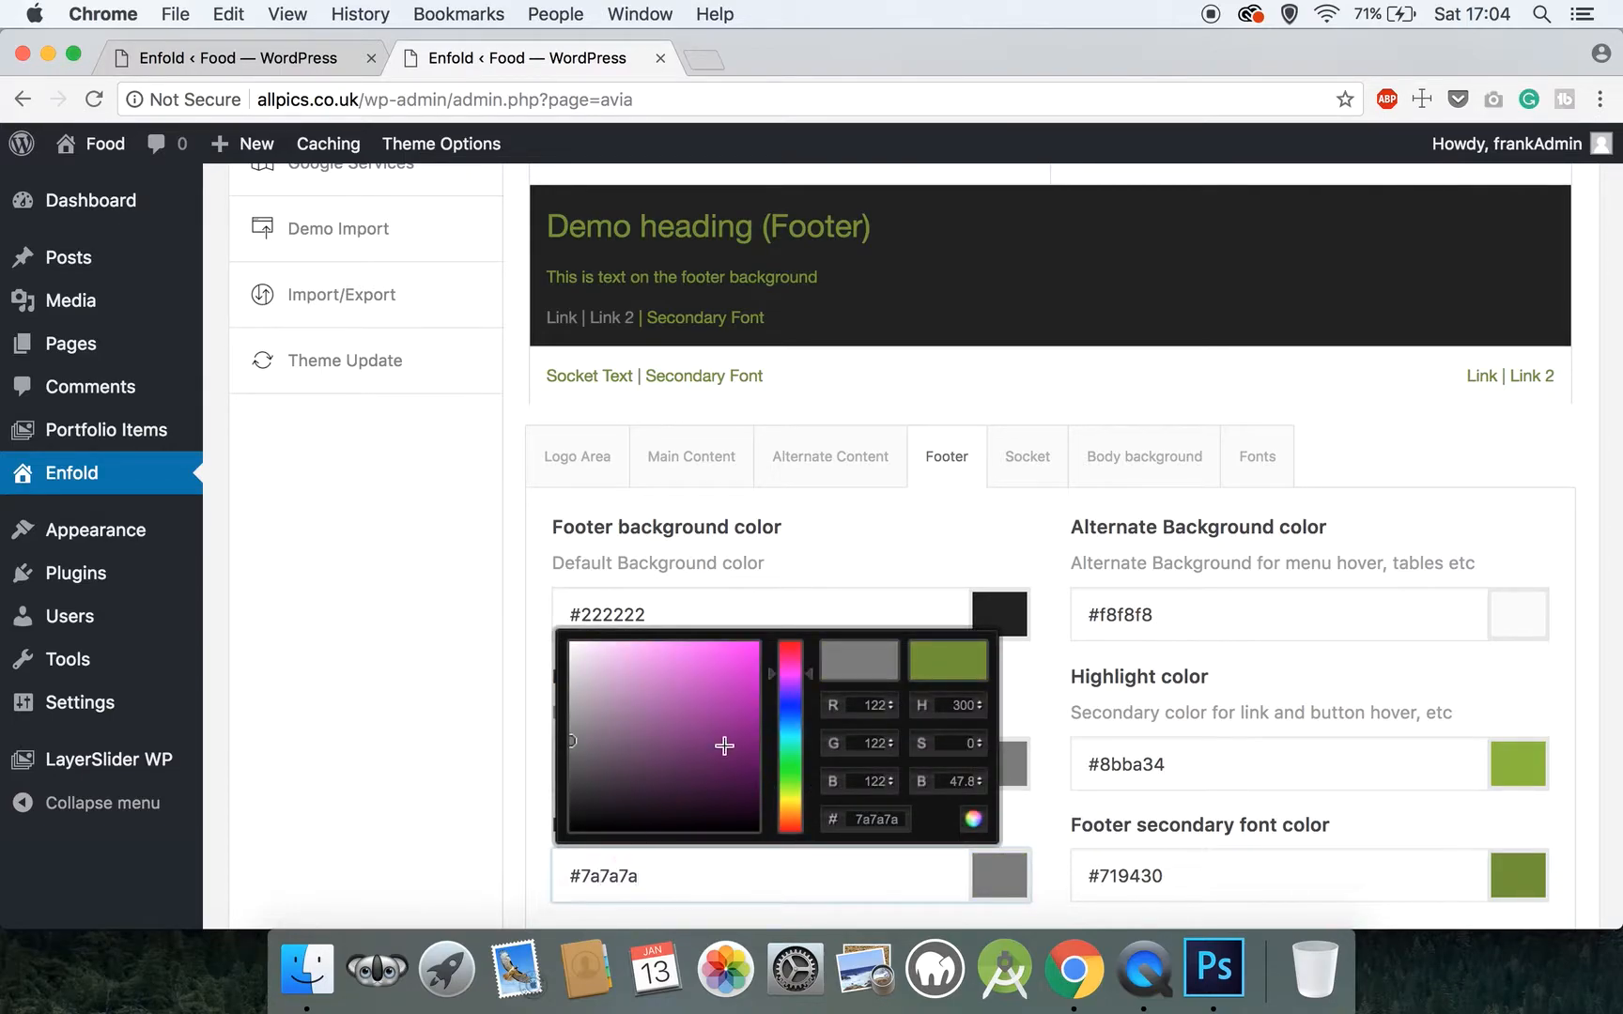
click(873, 552)
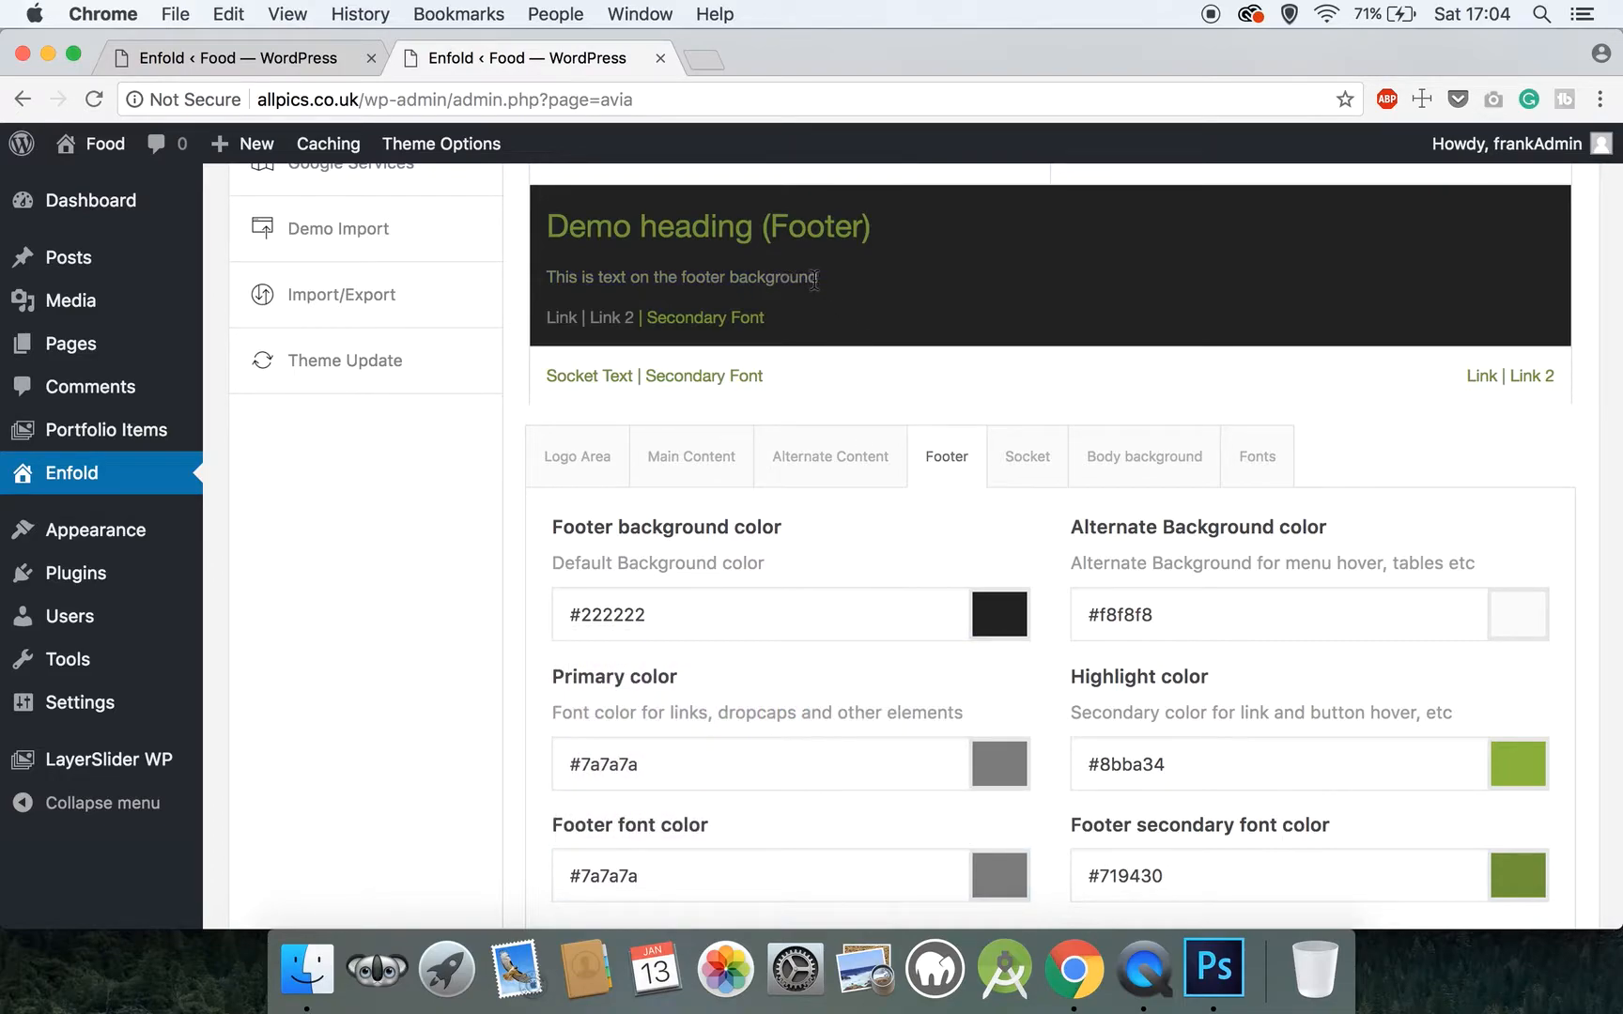
Try #222222 as the footer heading color and check it in the style preview
scroll(797, 630, down, 3)
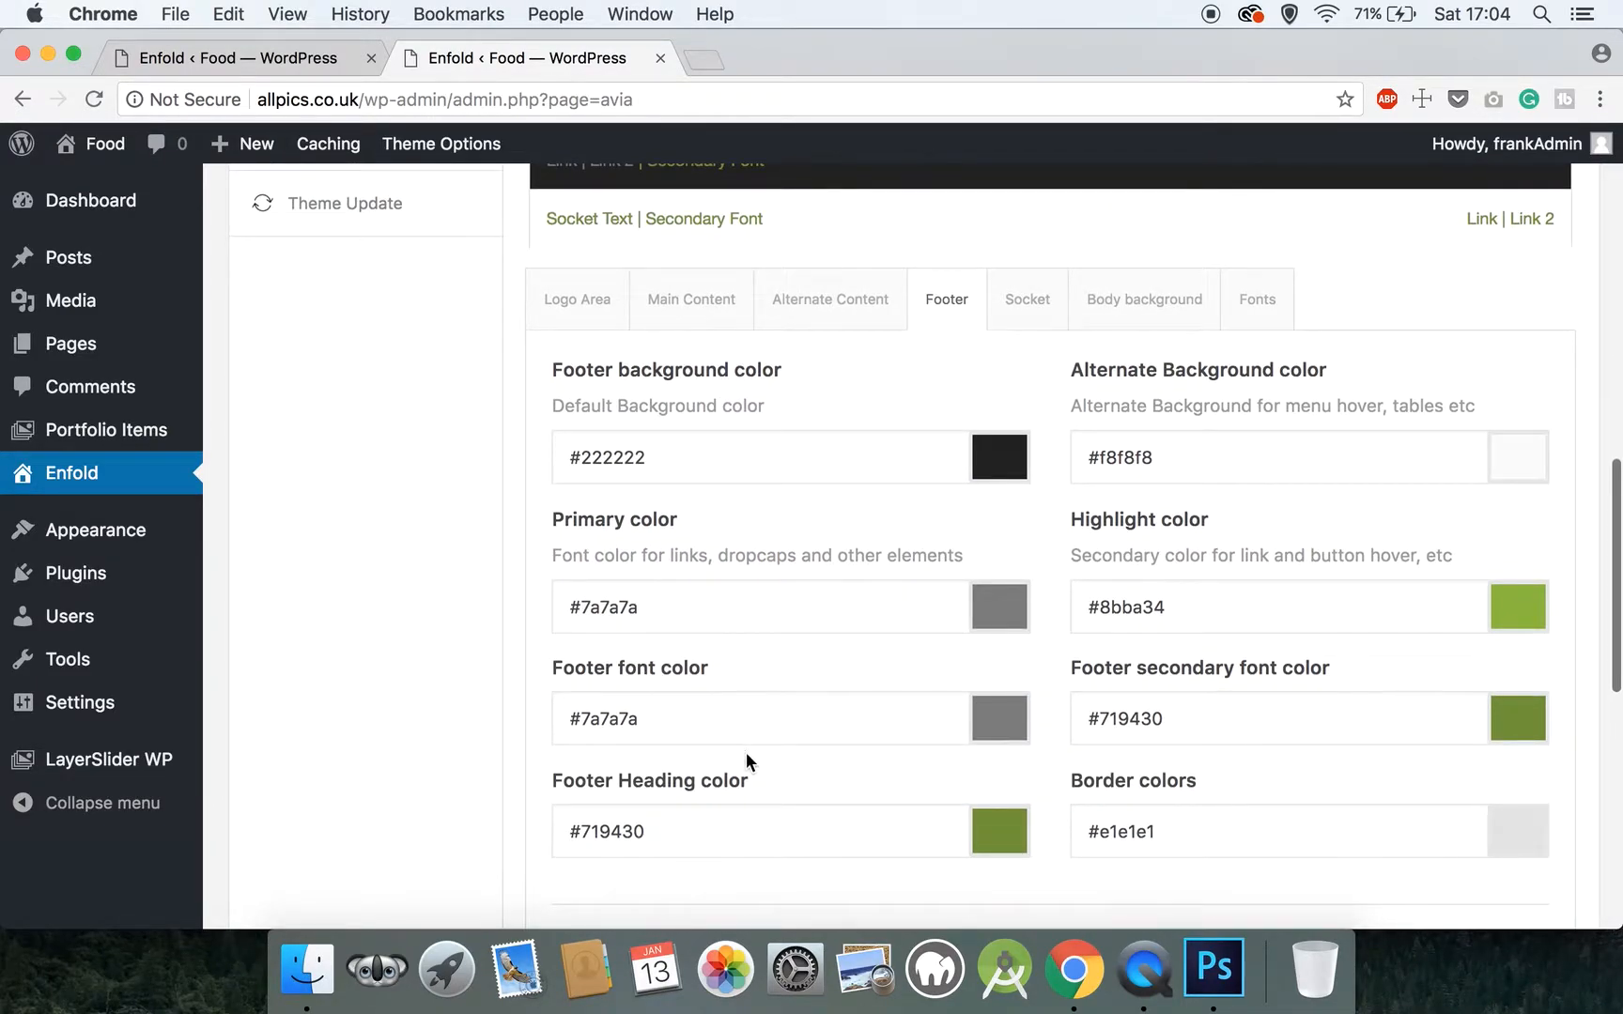
click(671, 842)
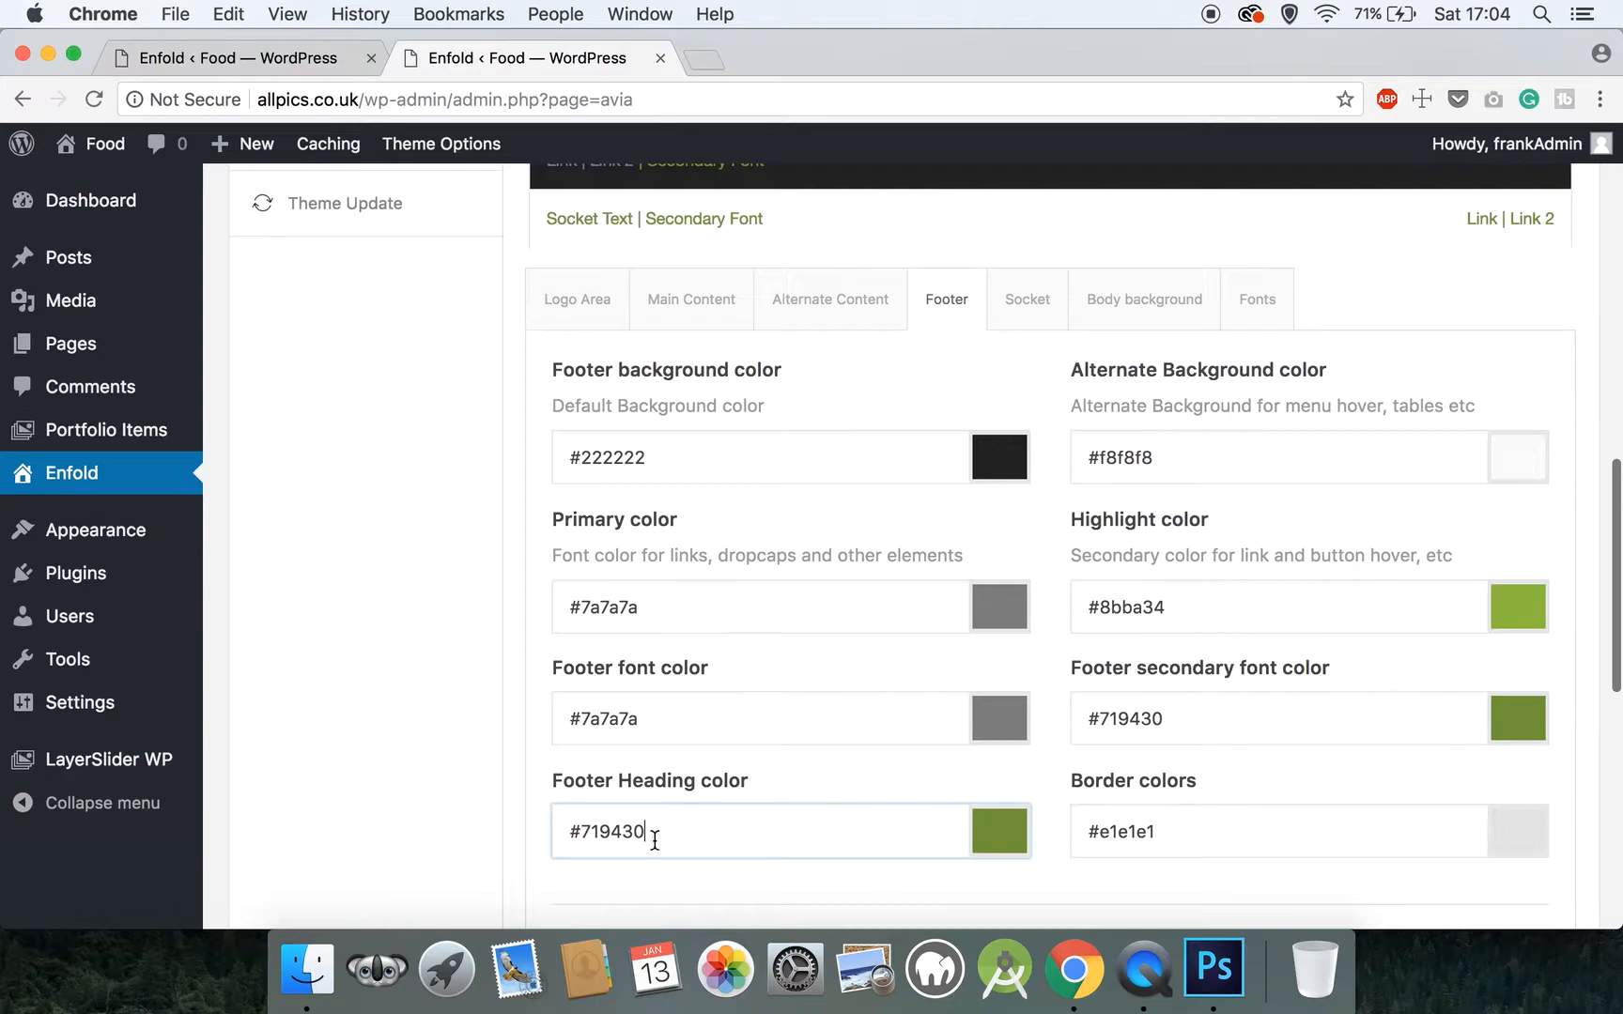
drag(655, 840, 586, 830)
text(222222)
click(456, 776)
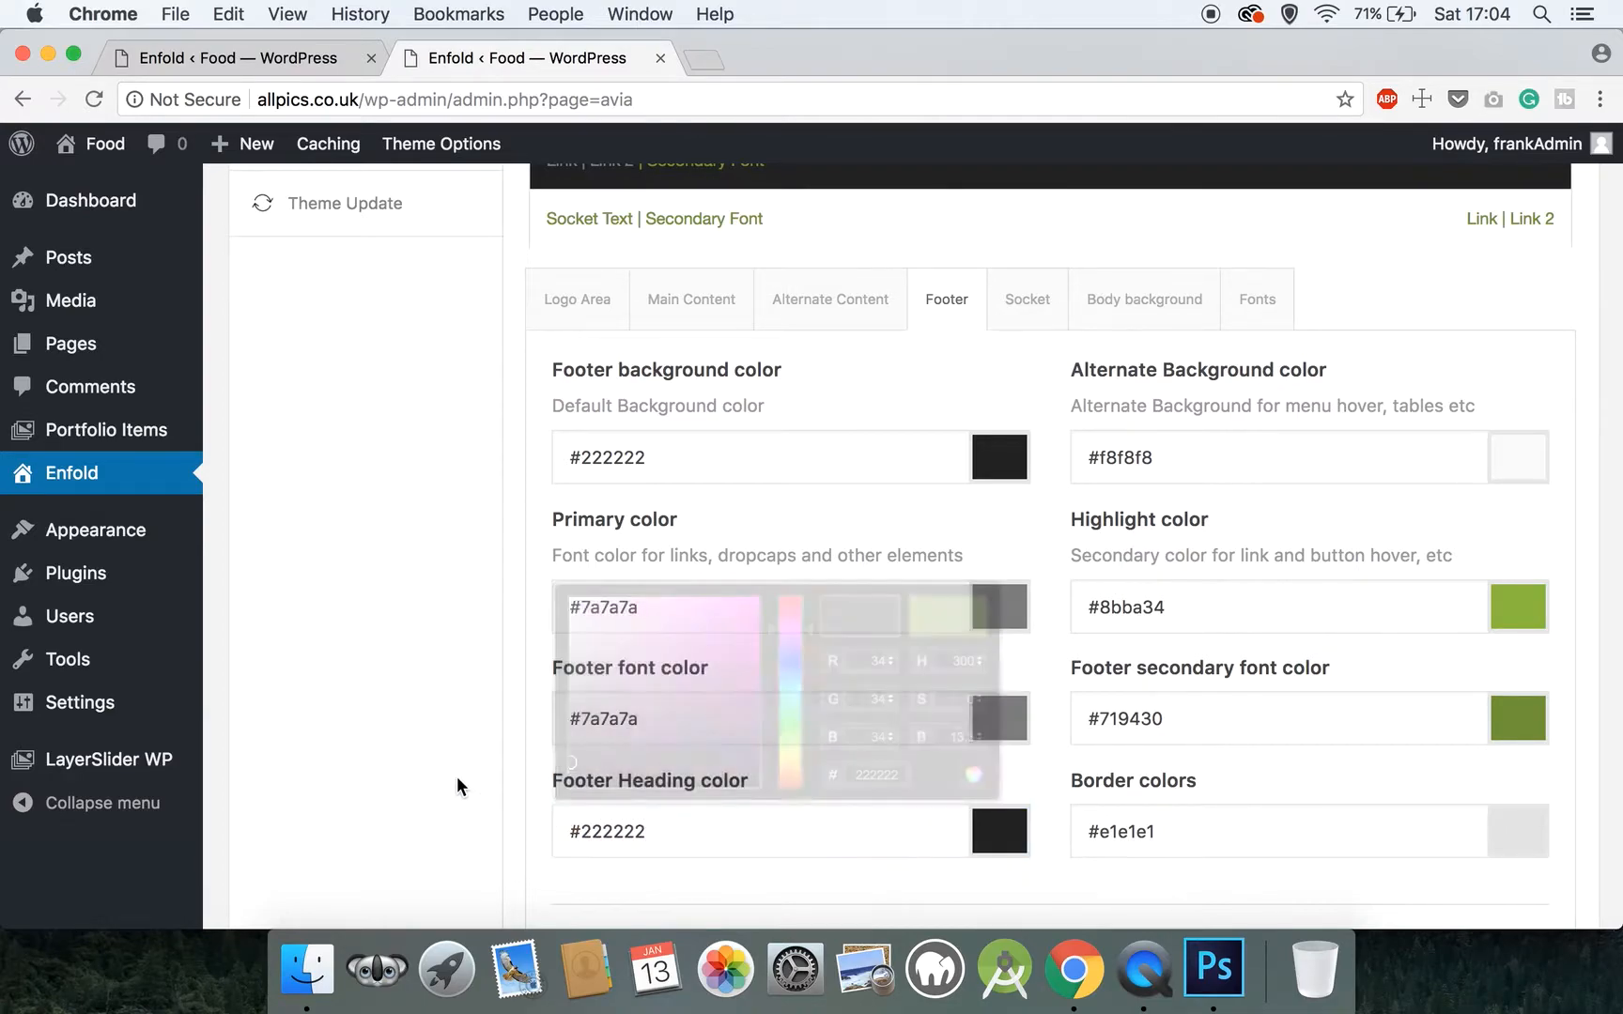
scroll(457, 775, up, 5)
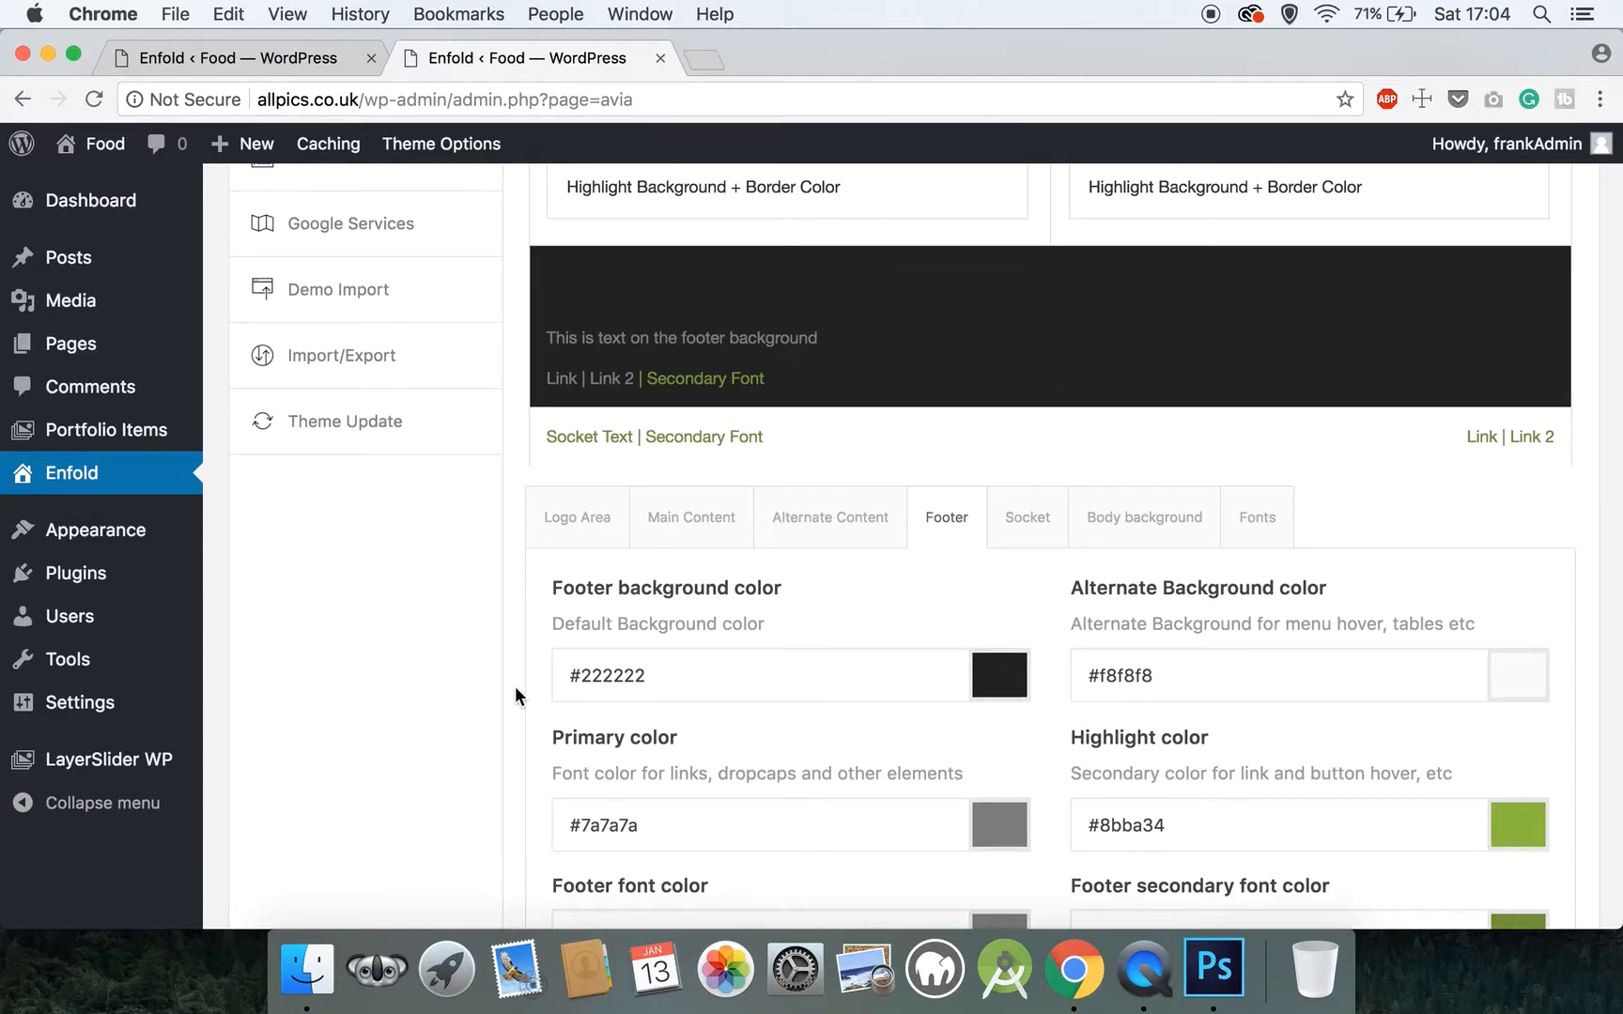
Set the footer heading color to #7a7a7a
scroll(582, 808, down, 3)
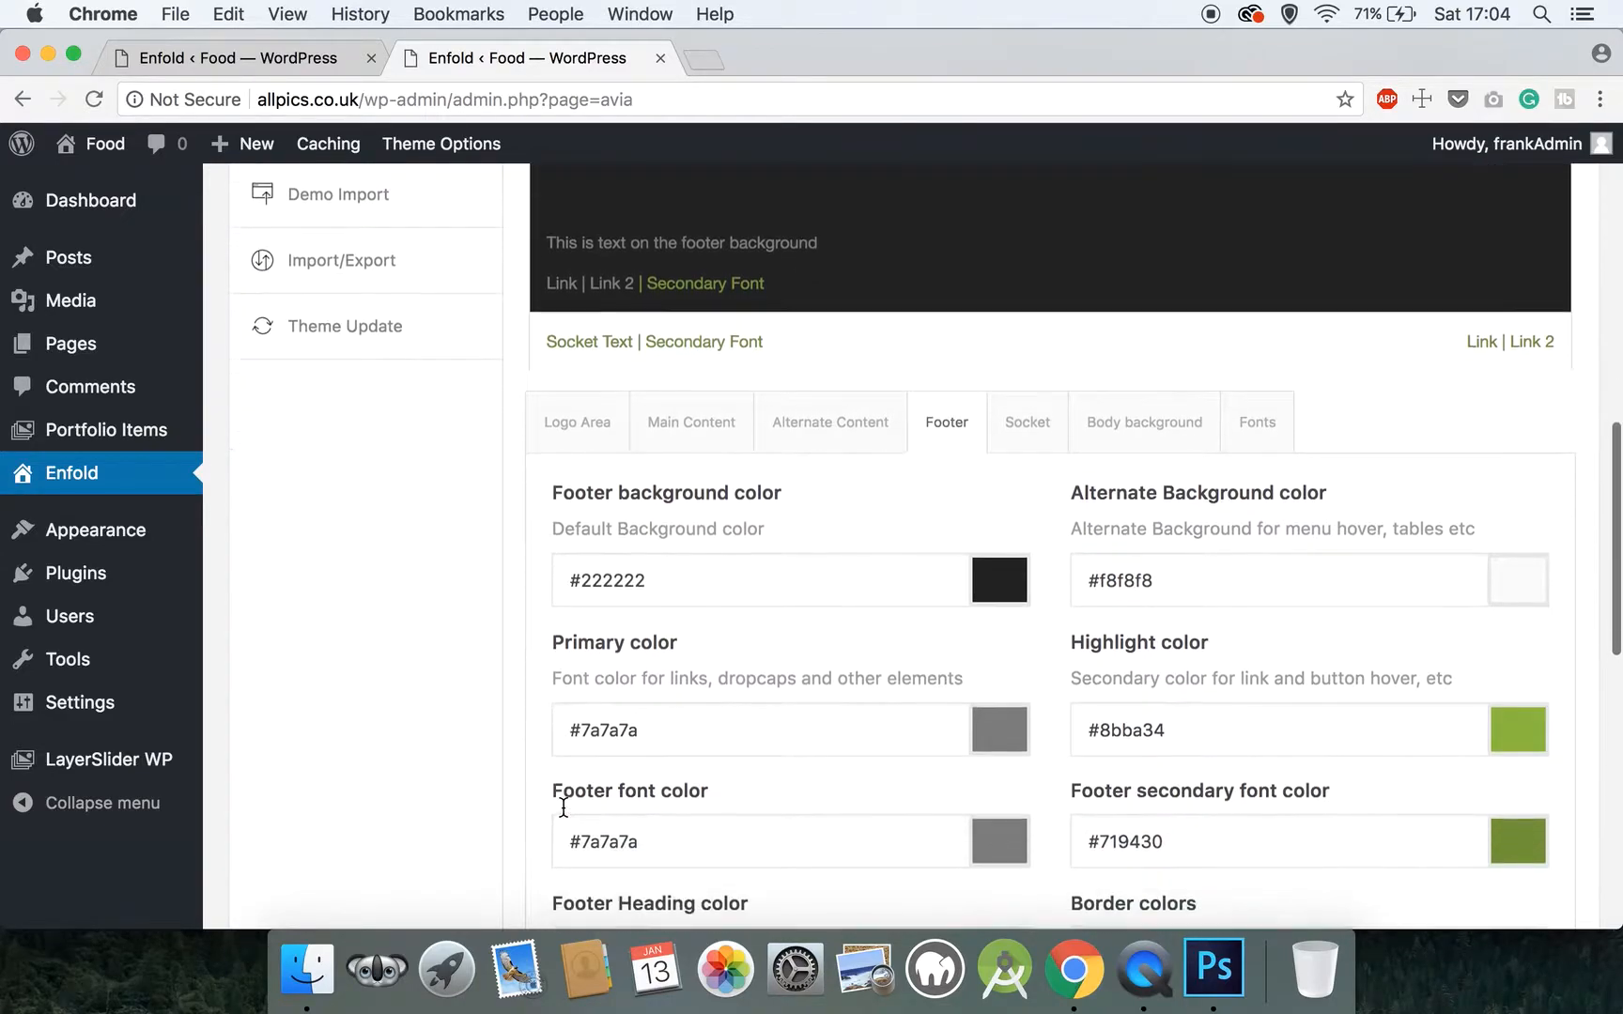
drag(658, 827, 582, 831)
text(7a7)
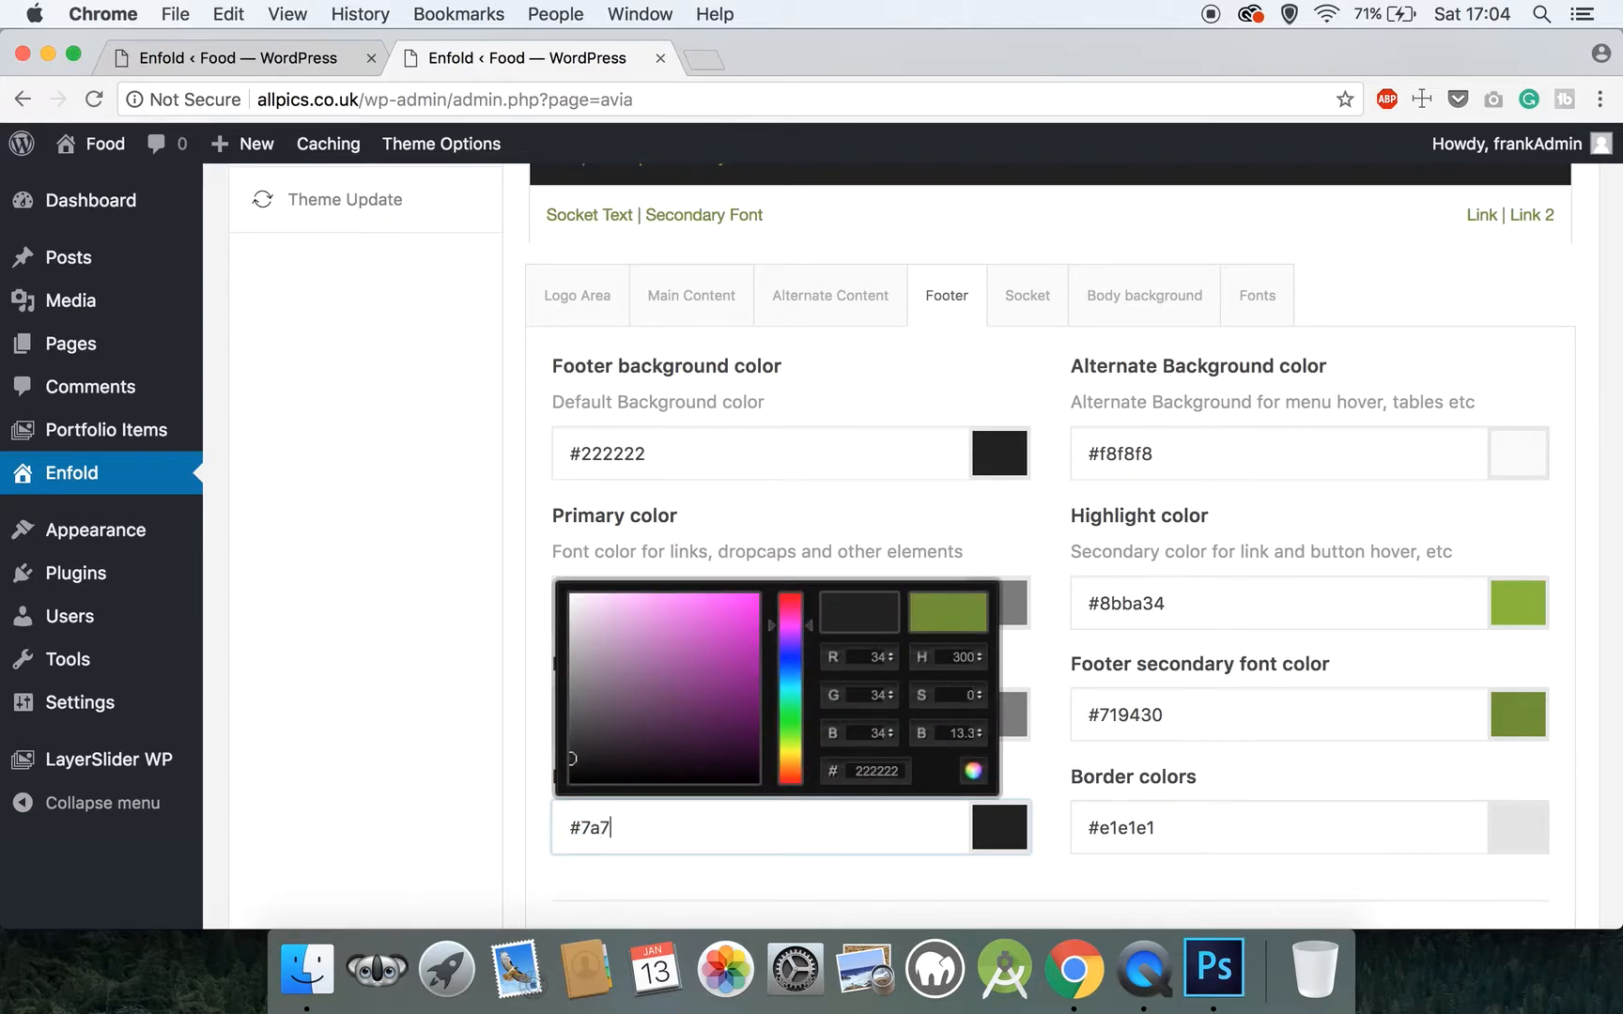
text(a7a)
scroll(536, 706, up, 5)
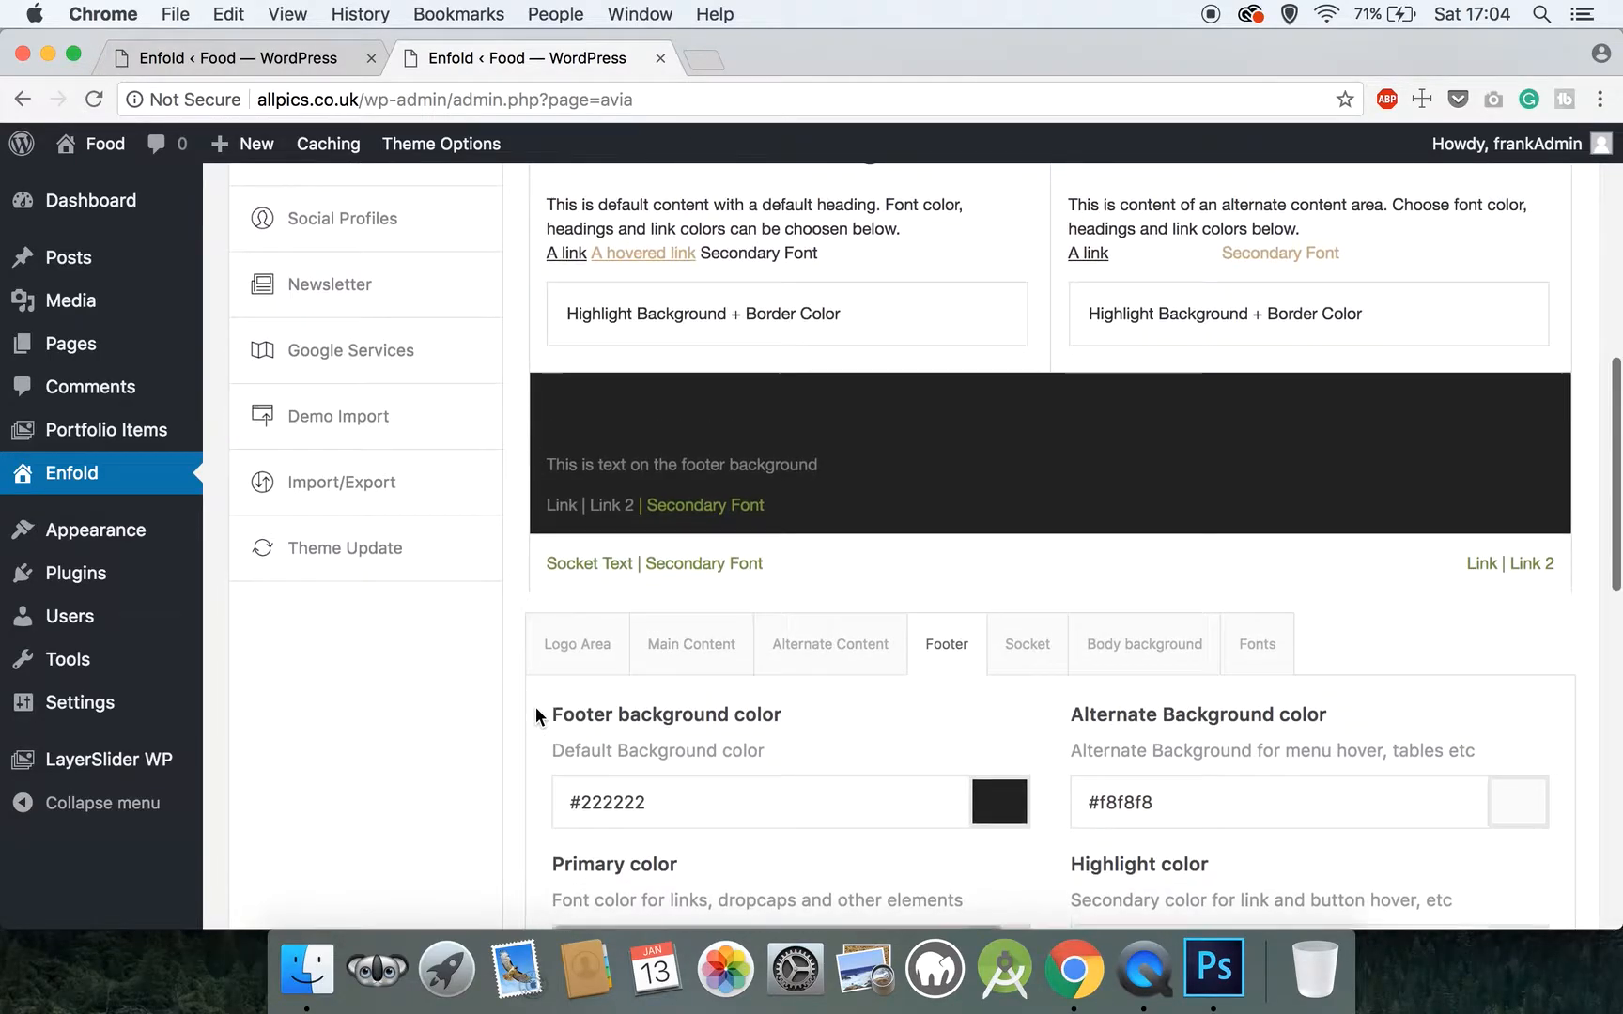
Set the Footer section's alternate background color to #222222
scroll(663, 715, down, 6)
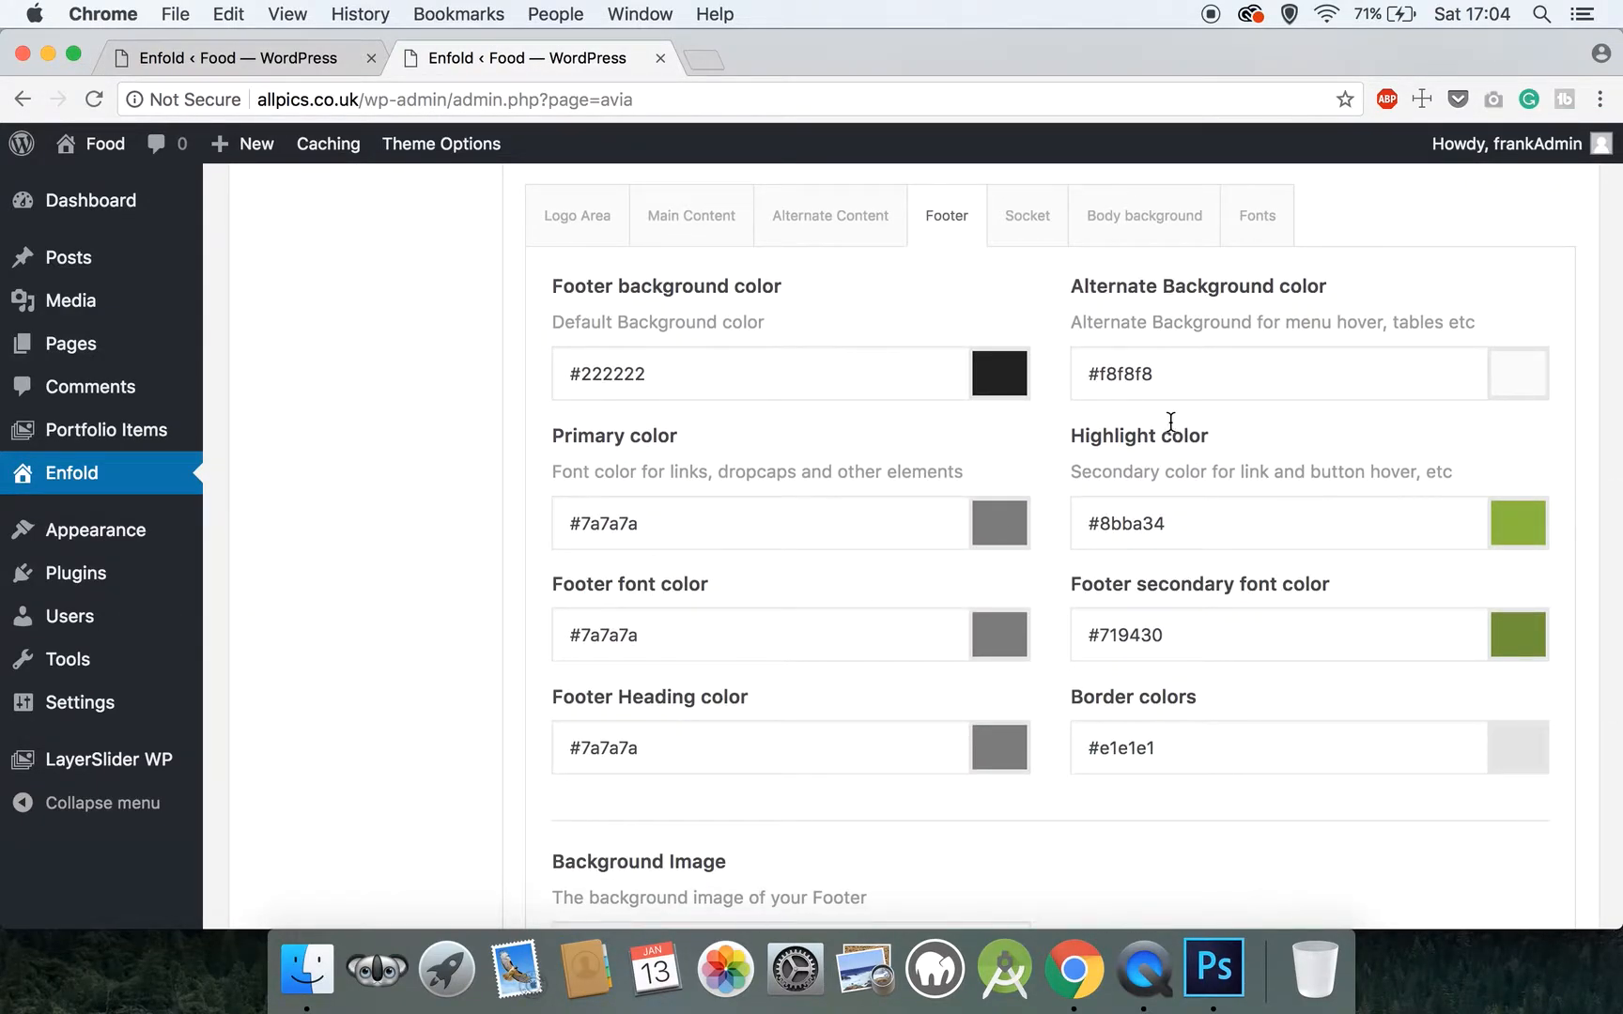
drag(1260, 373, 1101, 373)
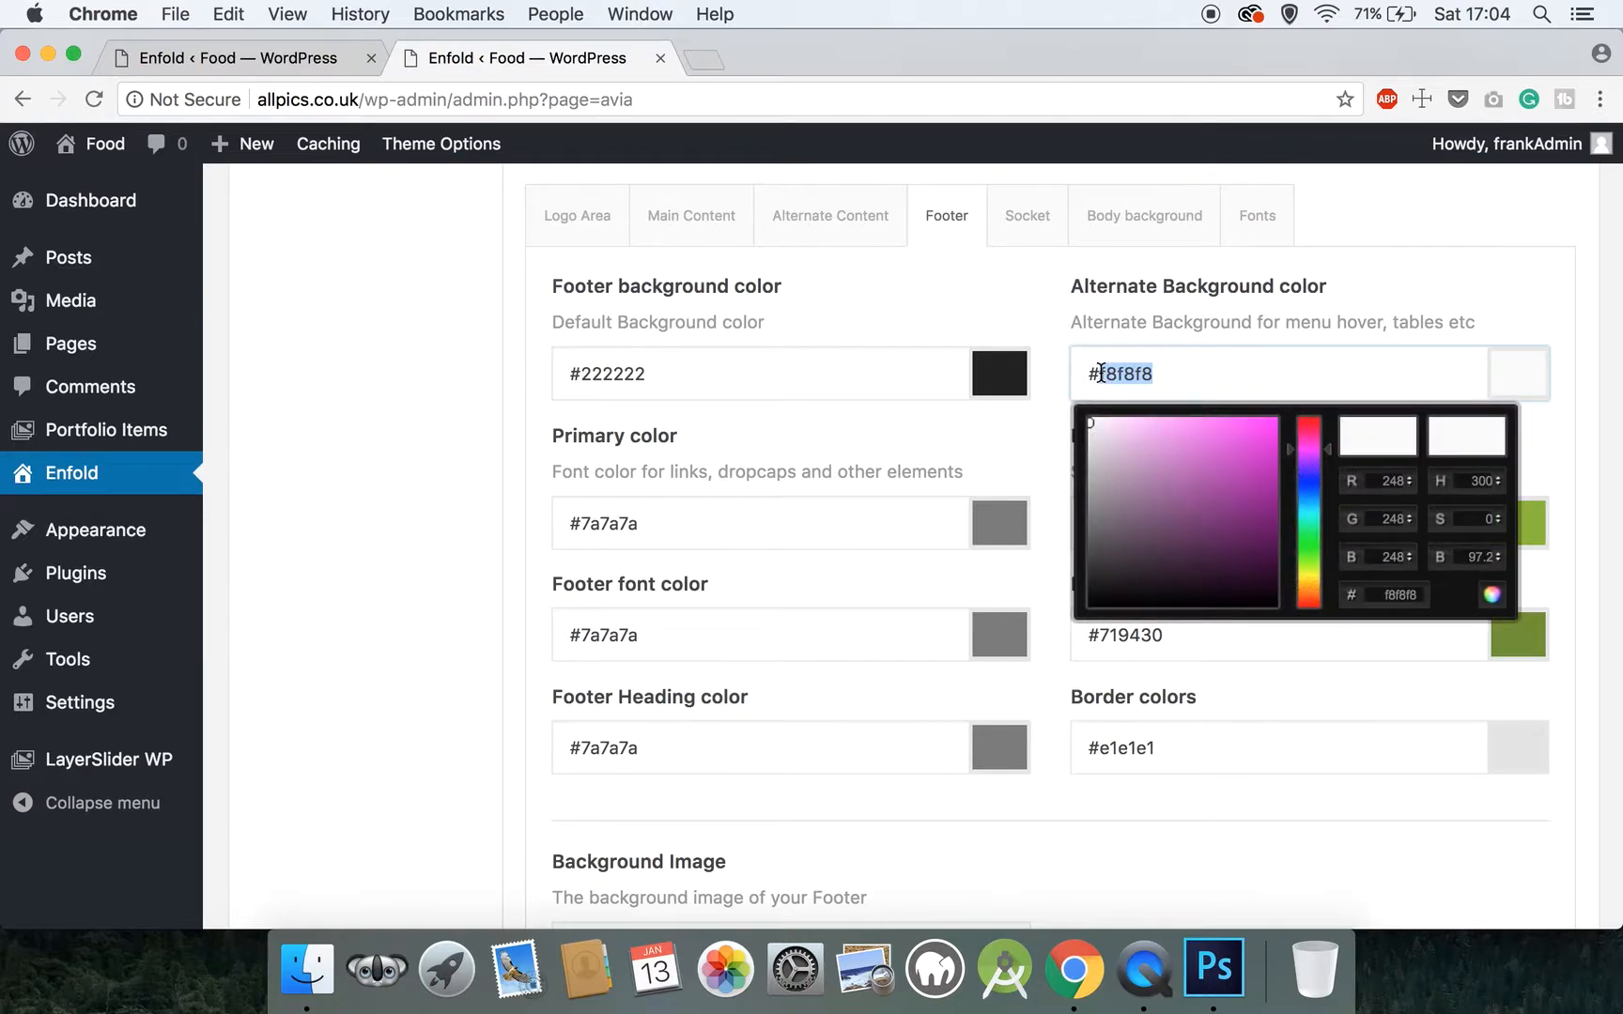
text(222222)
click(1080, 317)
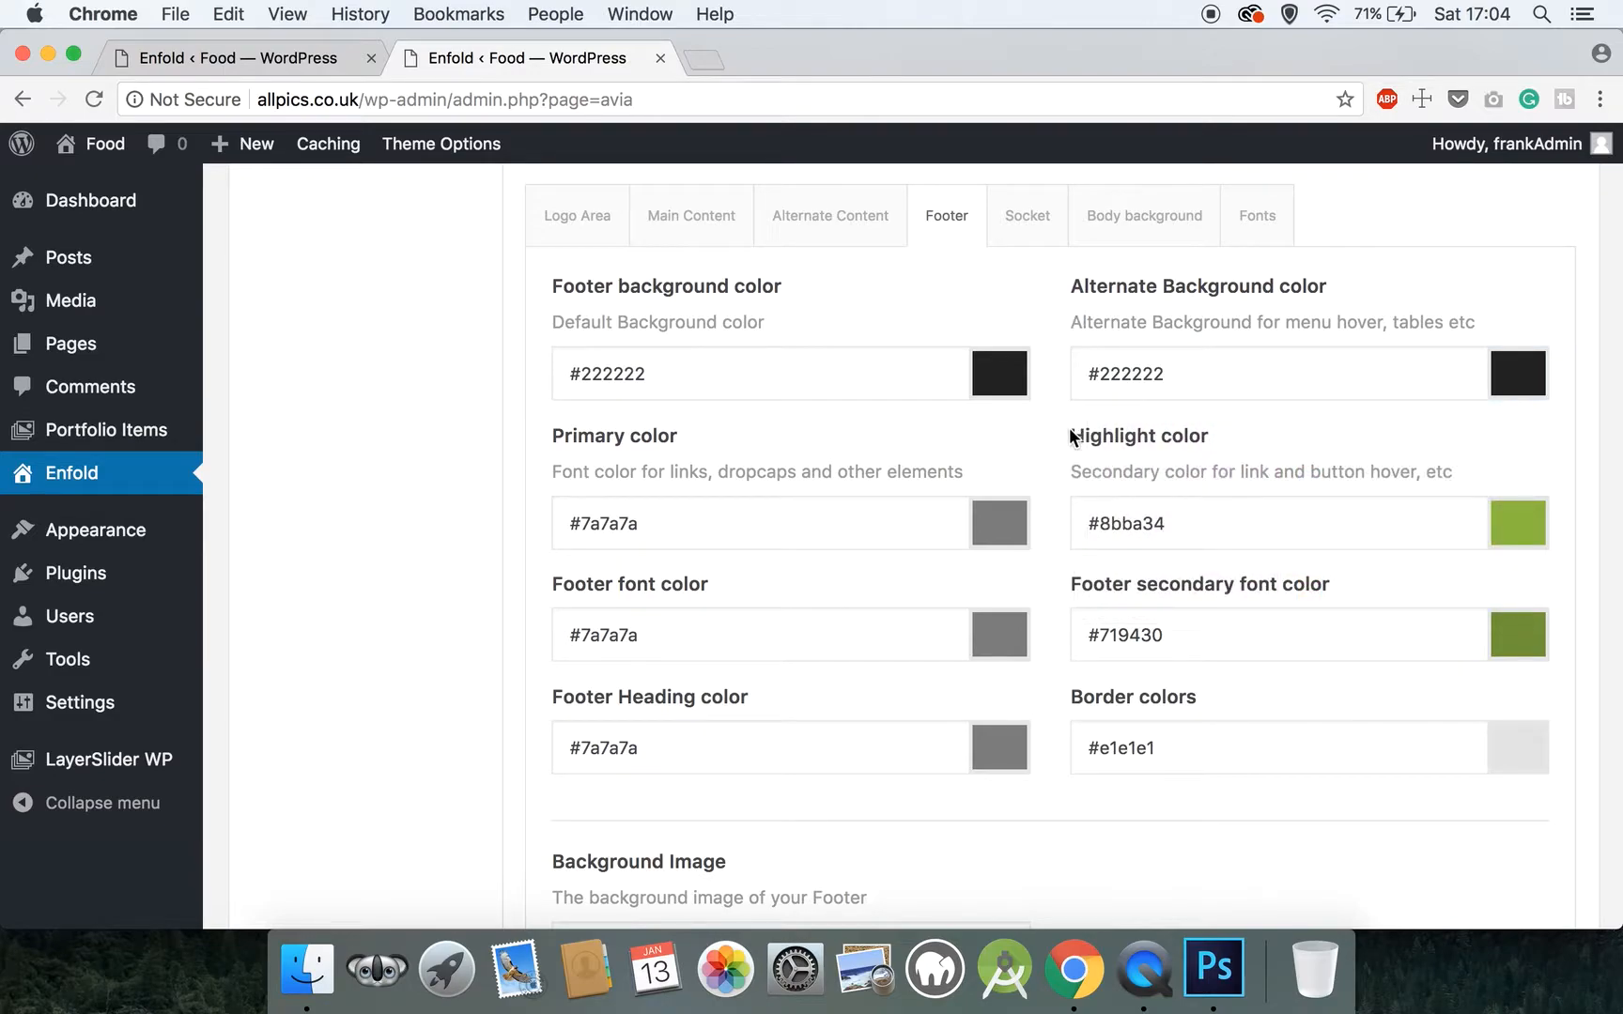
Set the Footer section's highlight color for link and button hover to #bd9951
drag(1201, 528, 1098, 516)
text(bd)
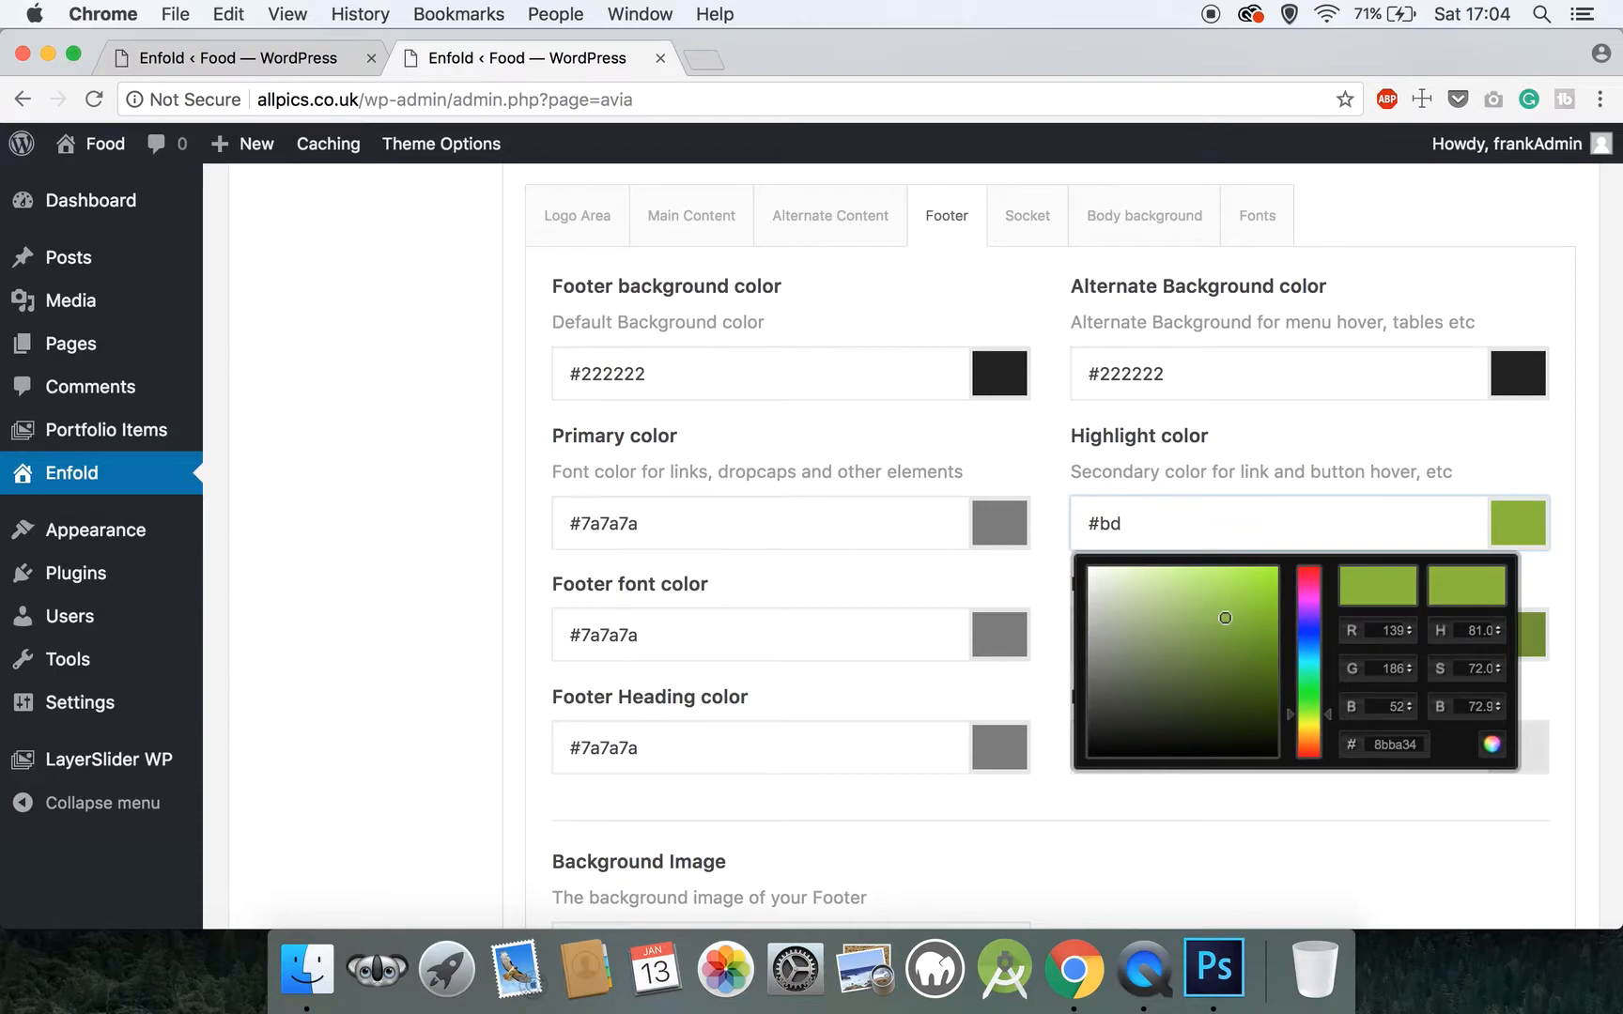
text(9951)
click(1057, 497)
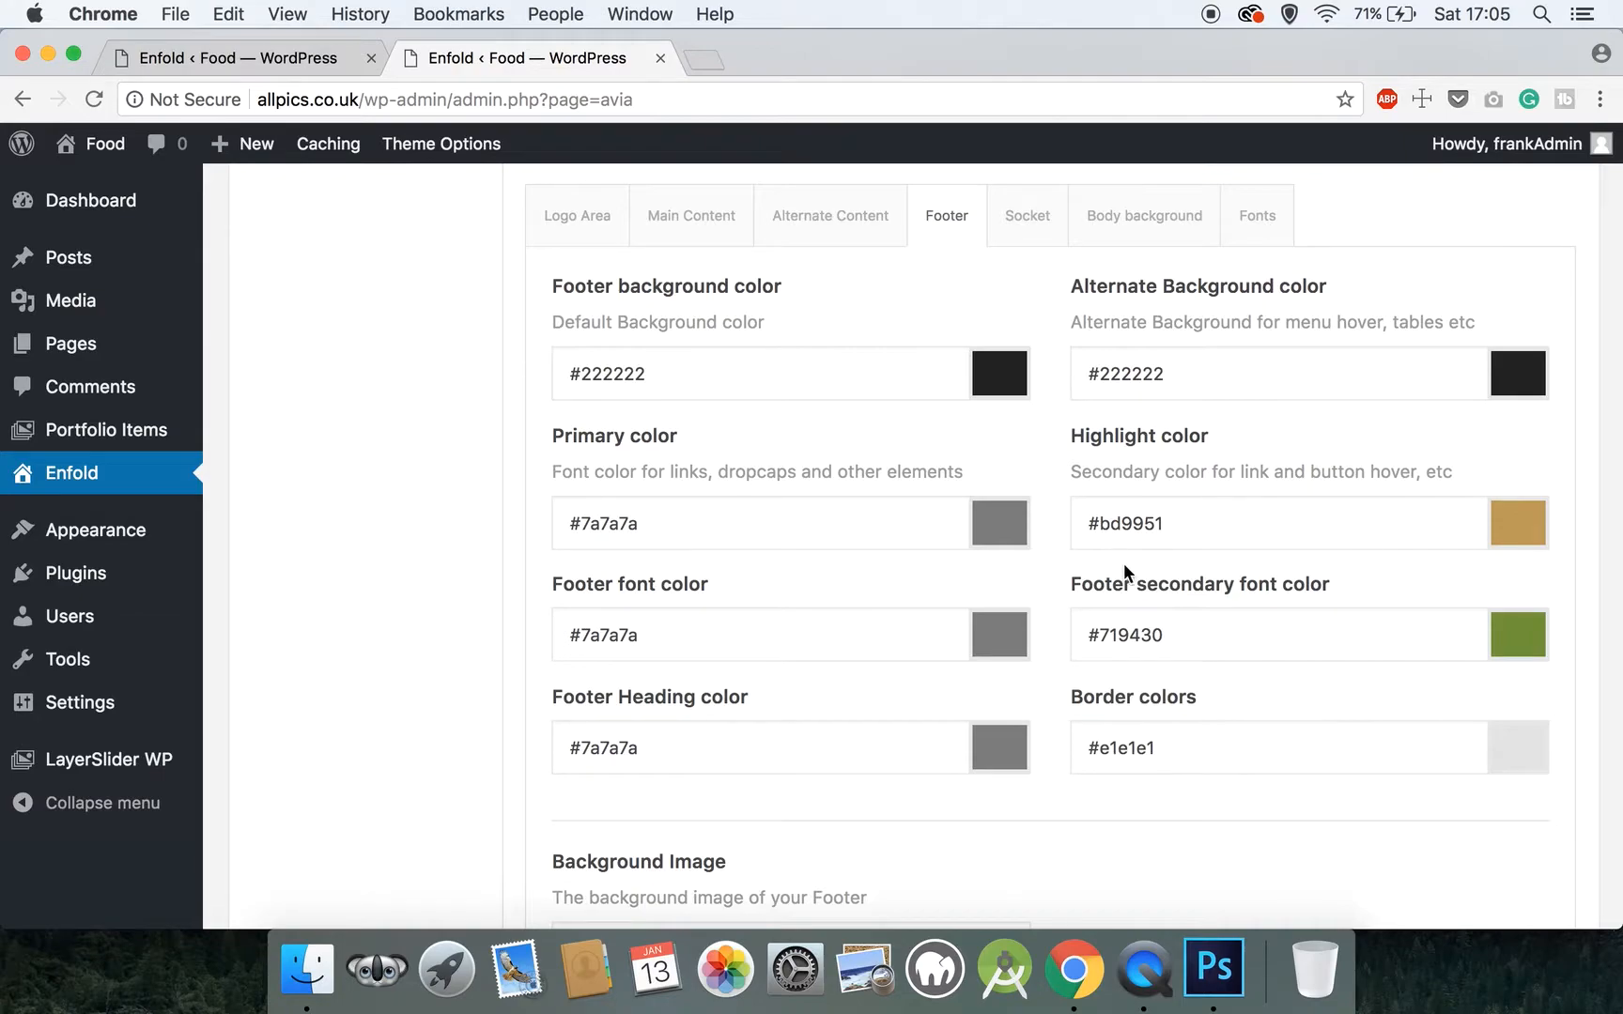
Replace the footer secondary font color with #ffffff
click(1172, 631)
triple_click(1172, 631)
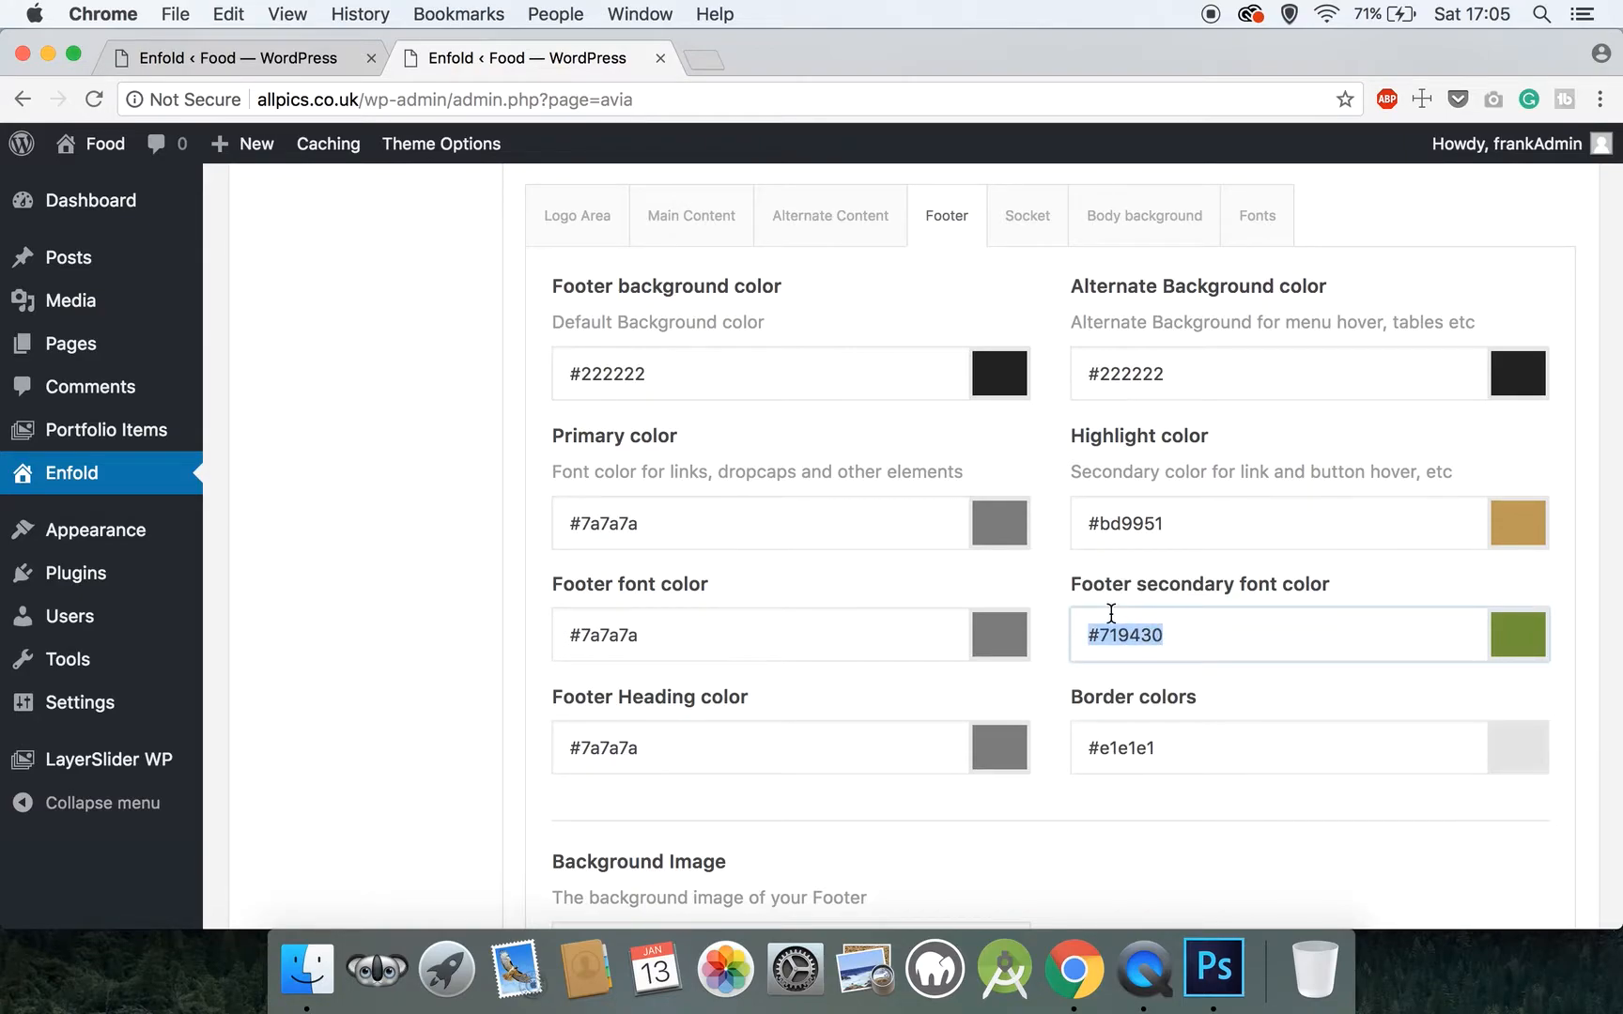
text(#ffffff)
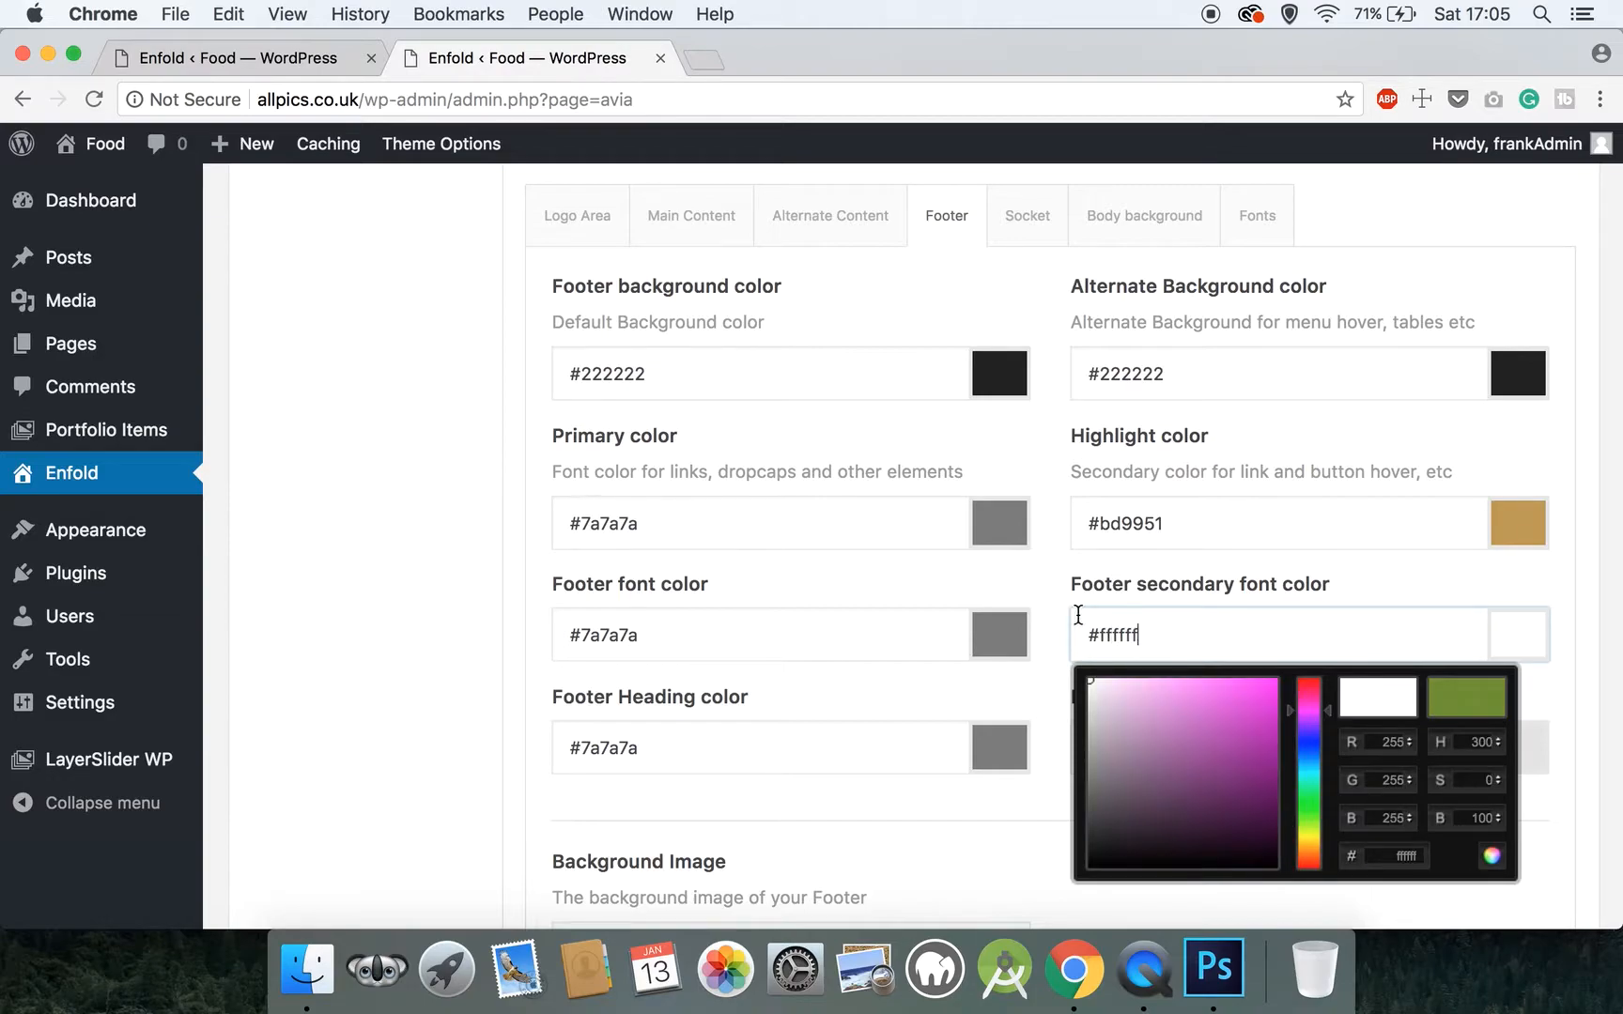
Save the theme options with the new footer colors
click(1057, 582)
scroll(1057, 582, down, 5)
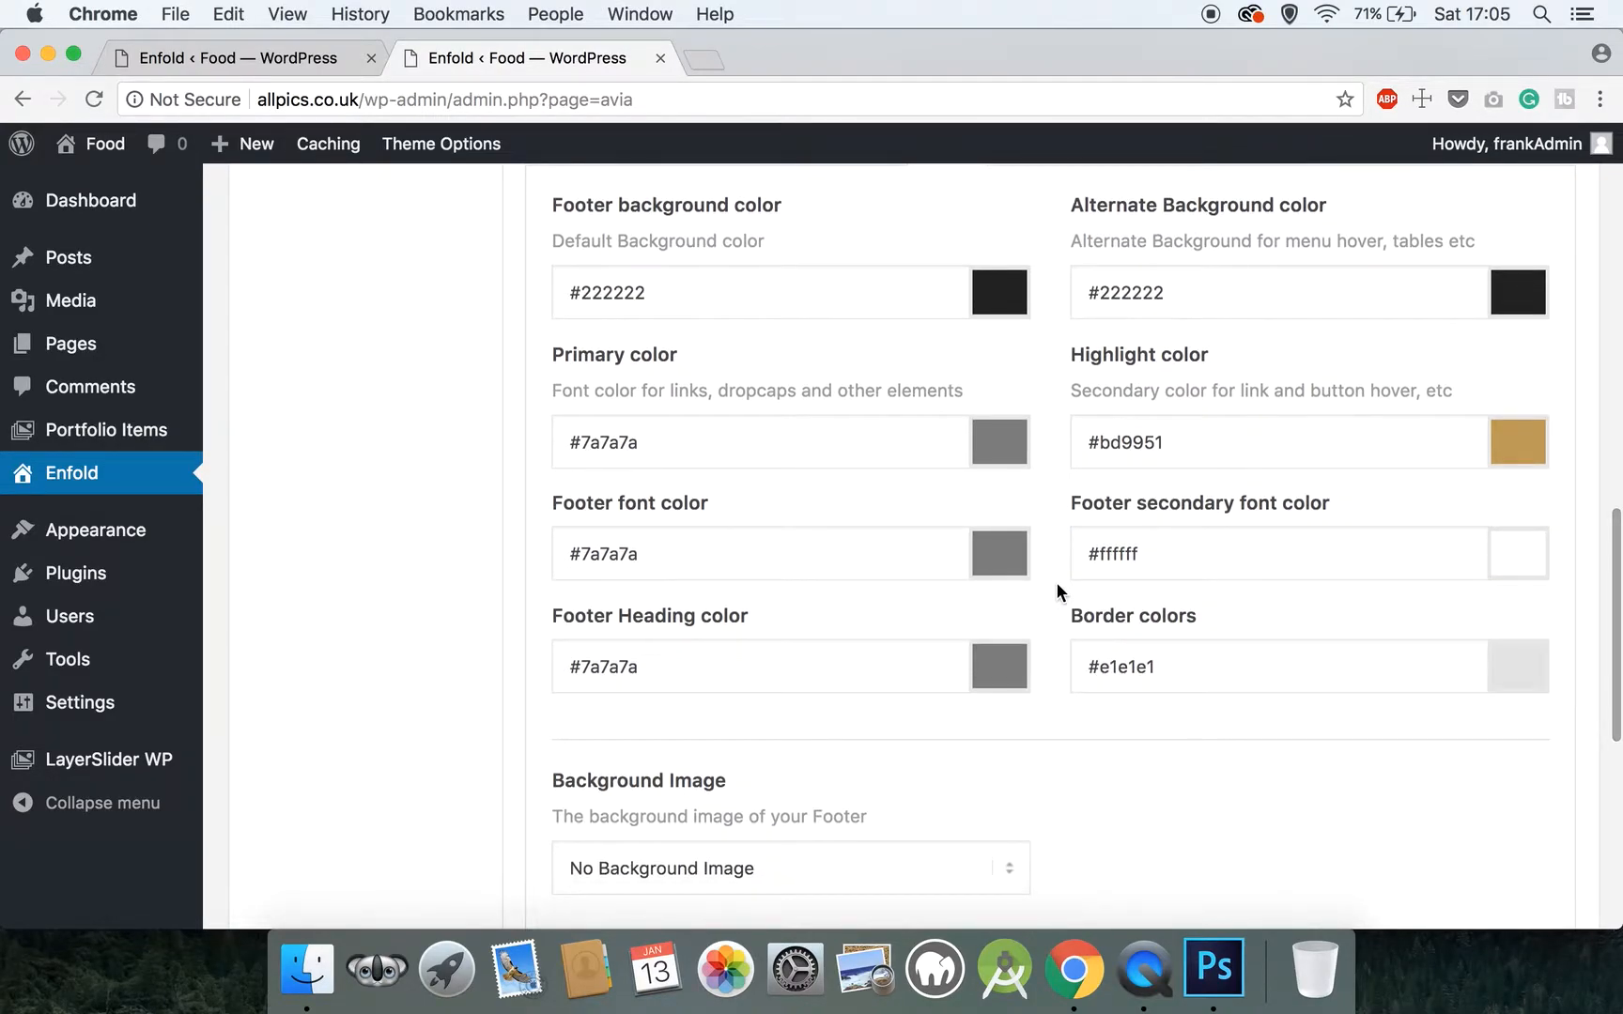
scroll(1057, 582, down, 1)
scroll(1394, 790, down, 3)
click(1394, 790)
scroll(1394, 790, up, 3)
scroll(1396, 785, up, 10)
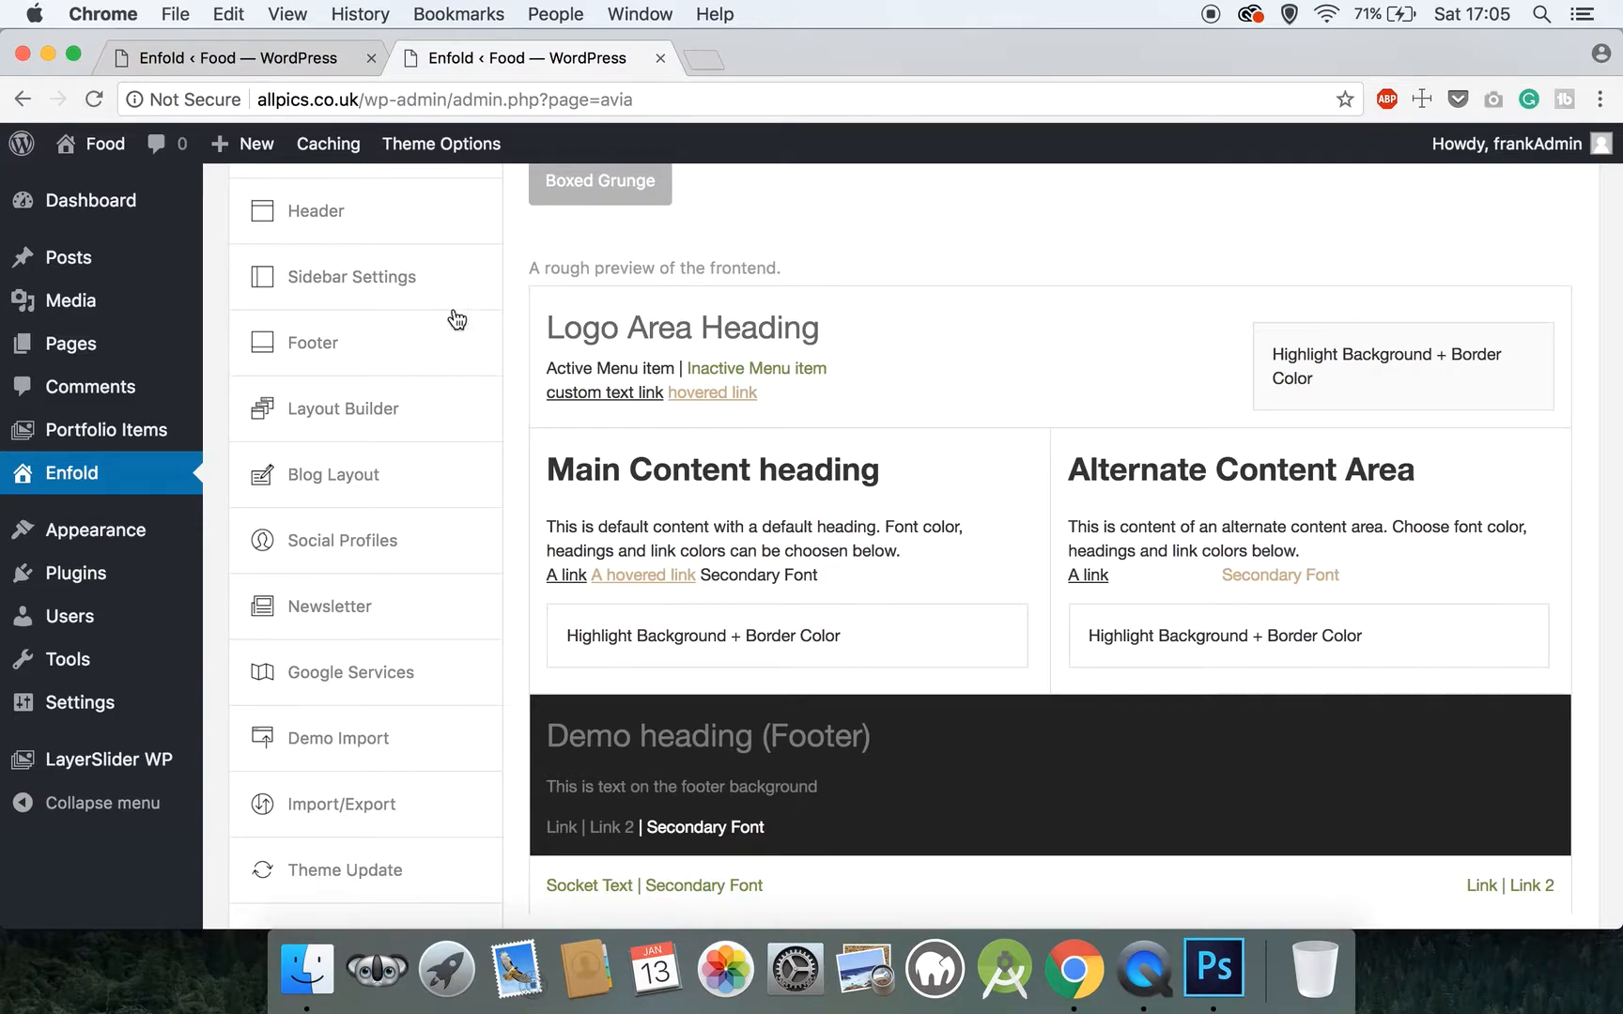
Set the footer background color to #333333
mouse_move(117, 158)
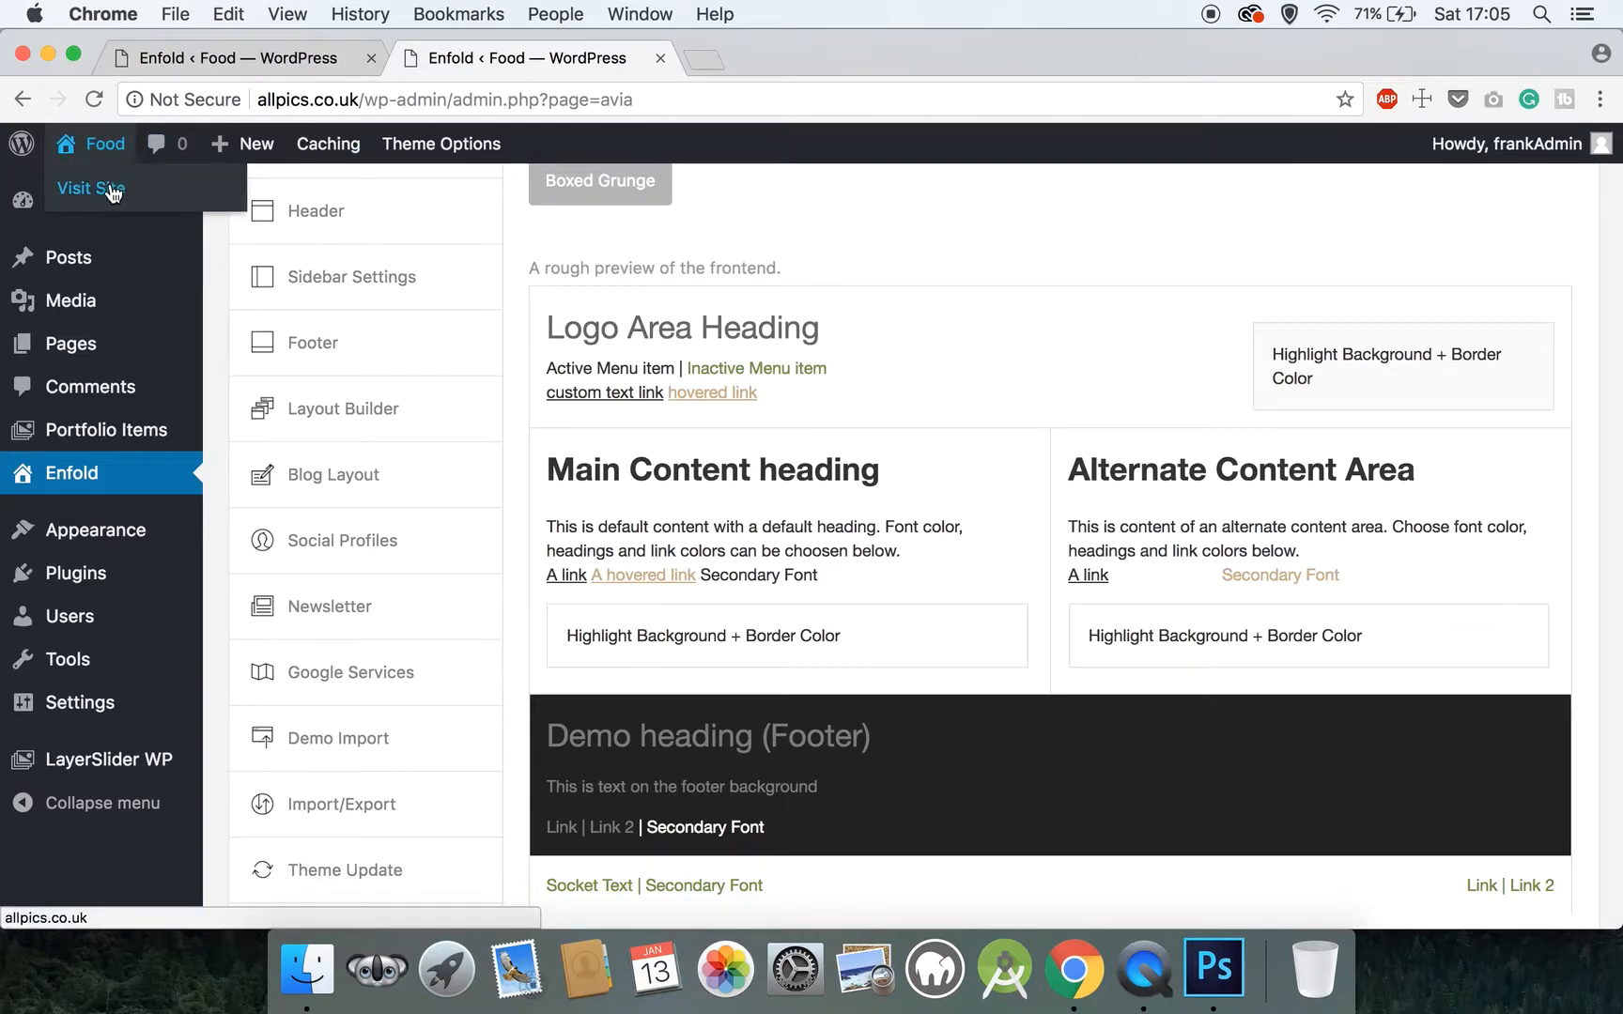
scroll(829, 399, down, 2)
scroll(829, 402, down, 3)
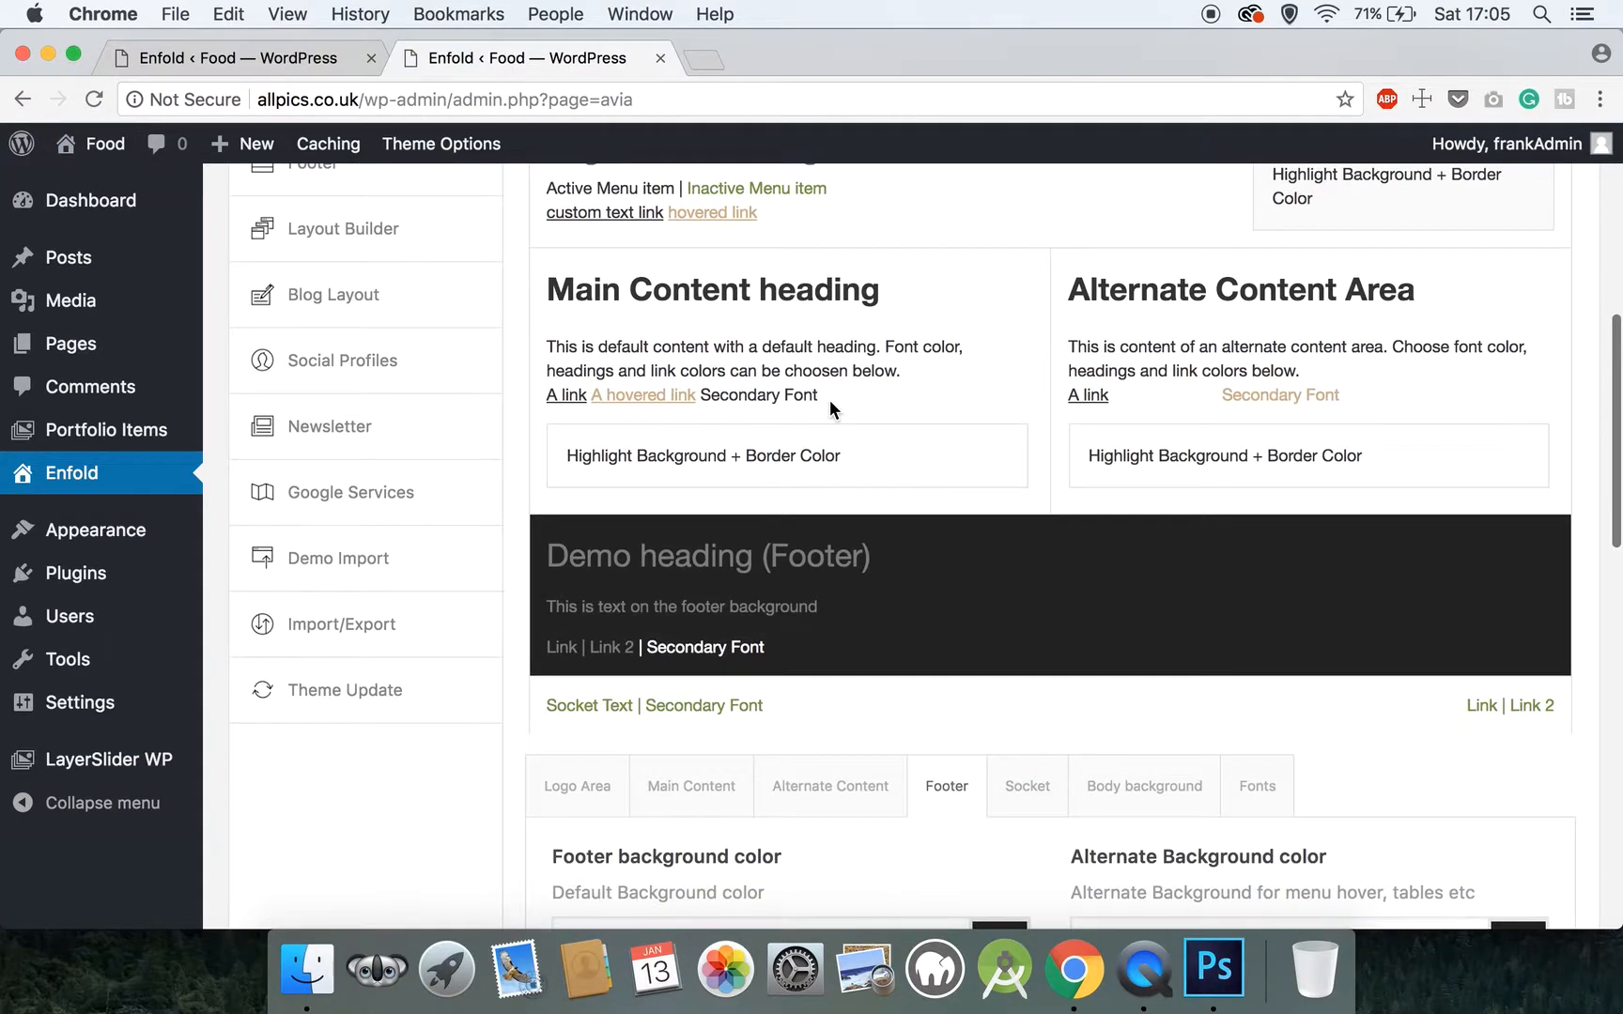
scroll(830, 402, down, 5)
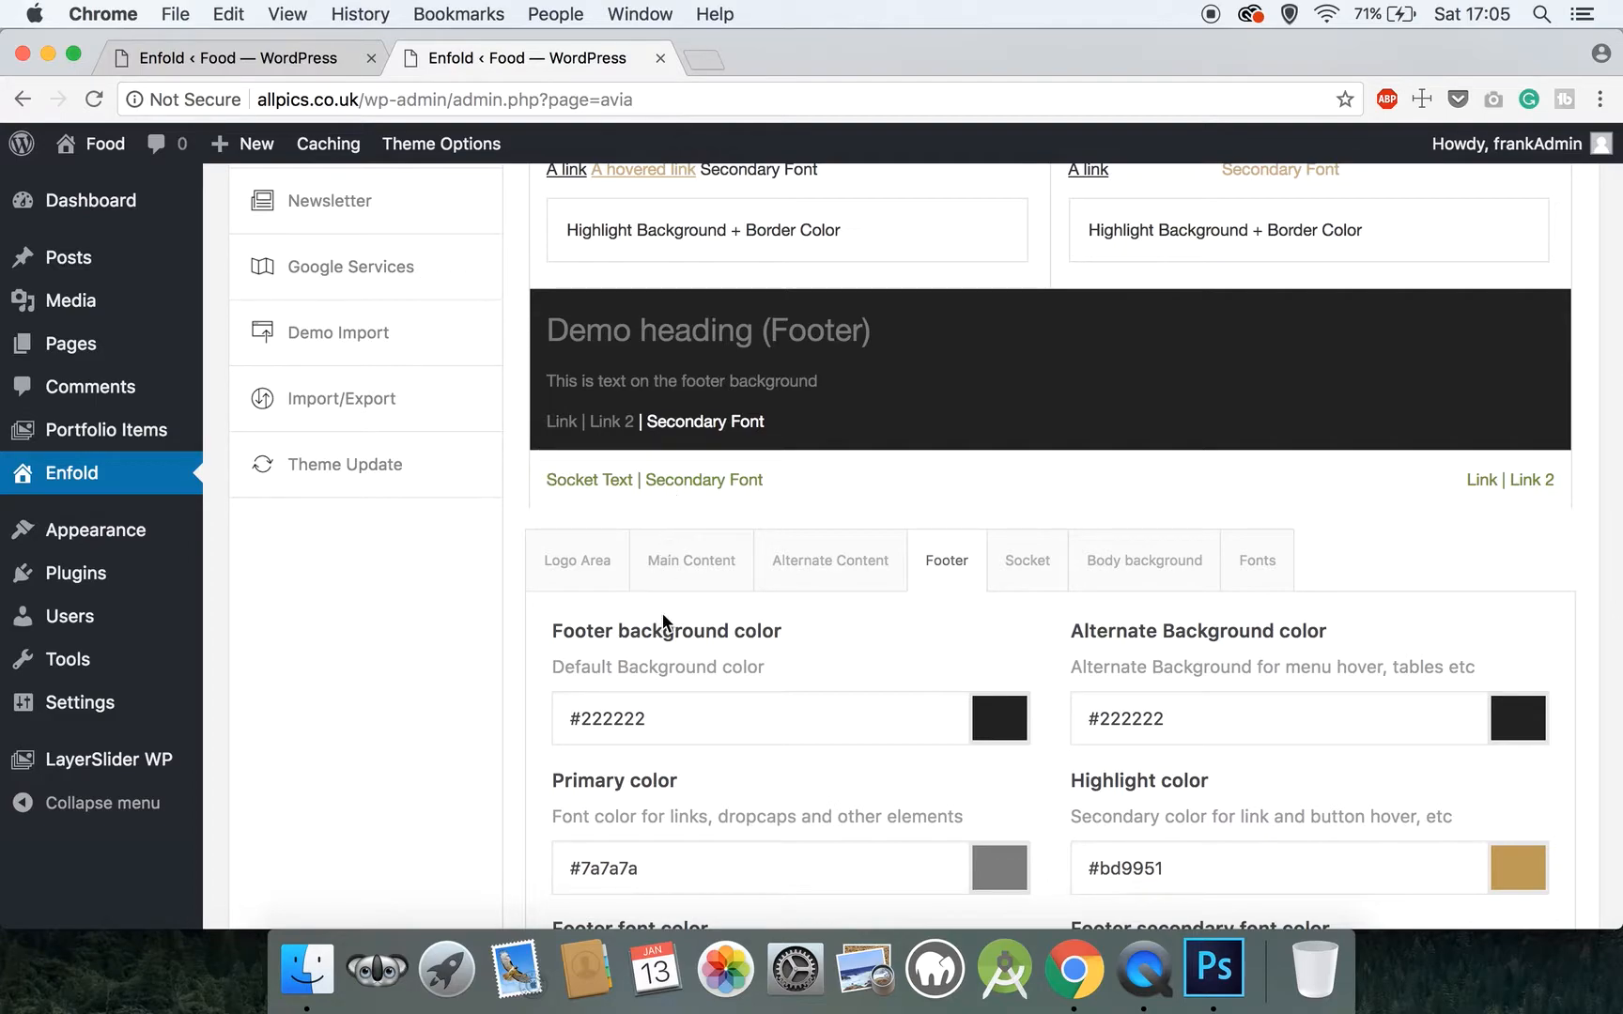
drag(675, 719, 583, 723)
text(333333)
click(488, 838)
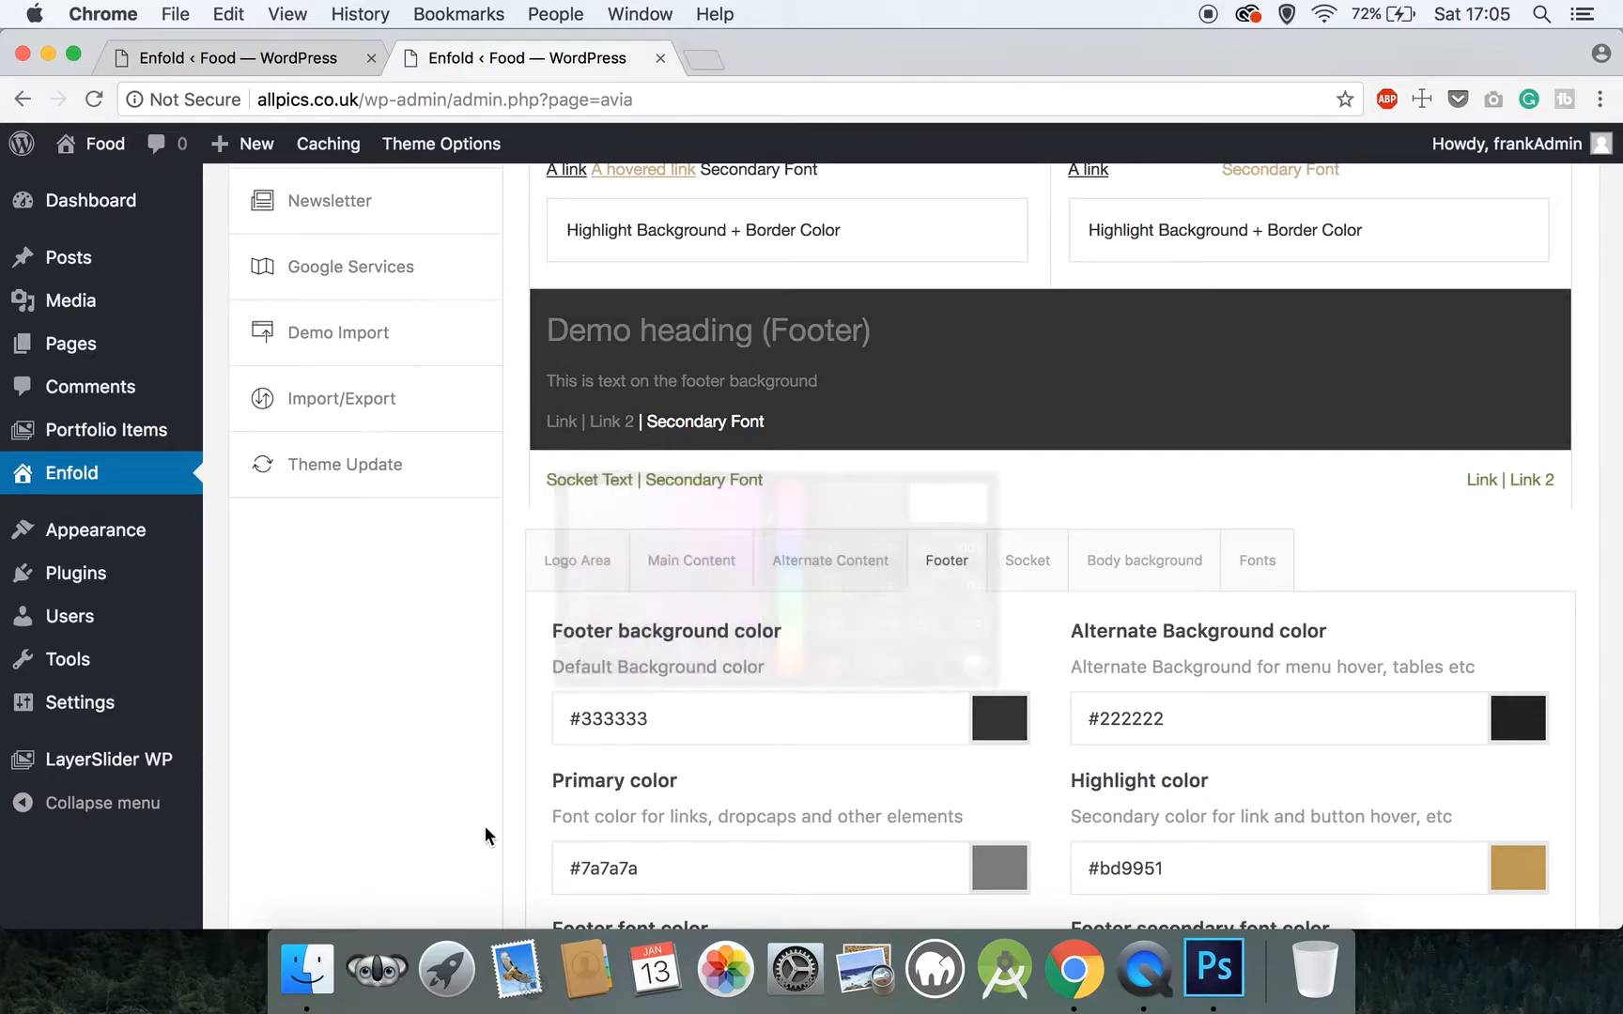
Set the Footer section's primary color for links and dropcaps to #ffffff
scroll(629, 771, down, 3)
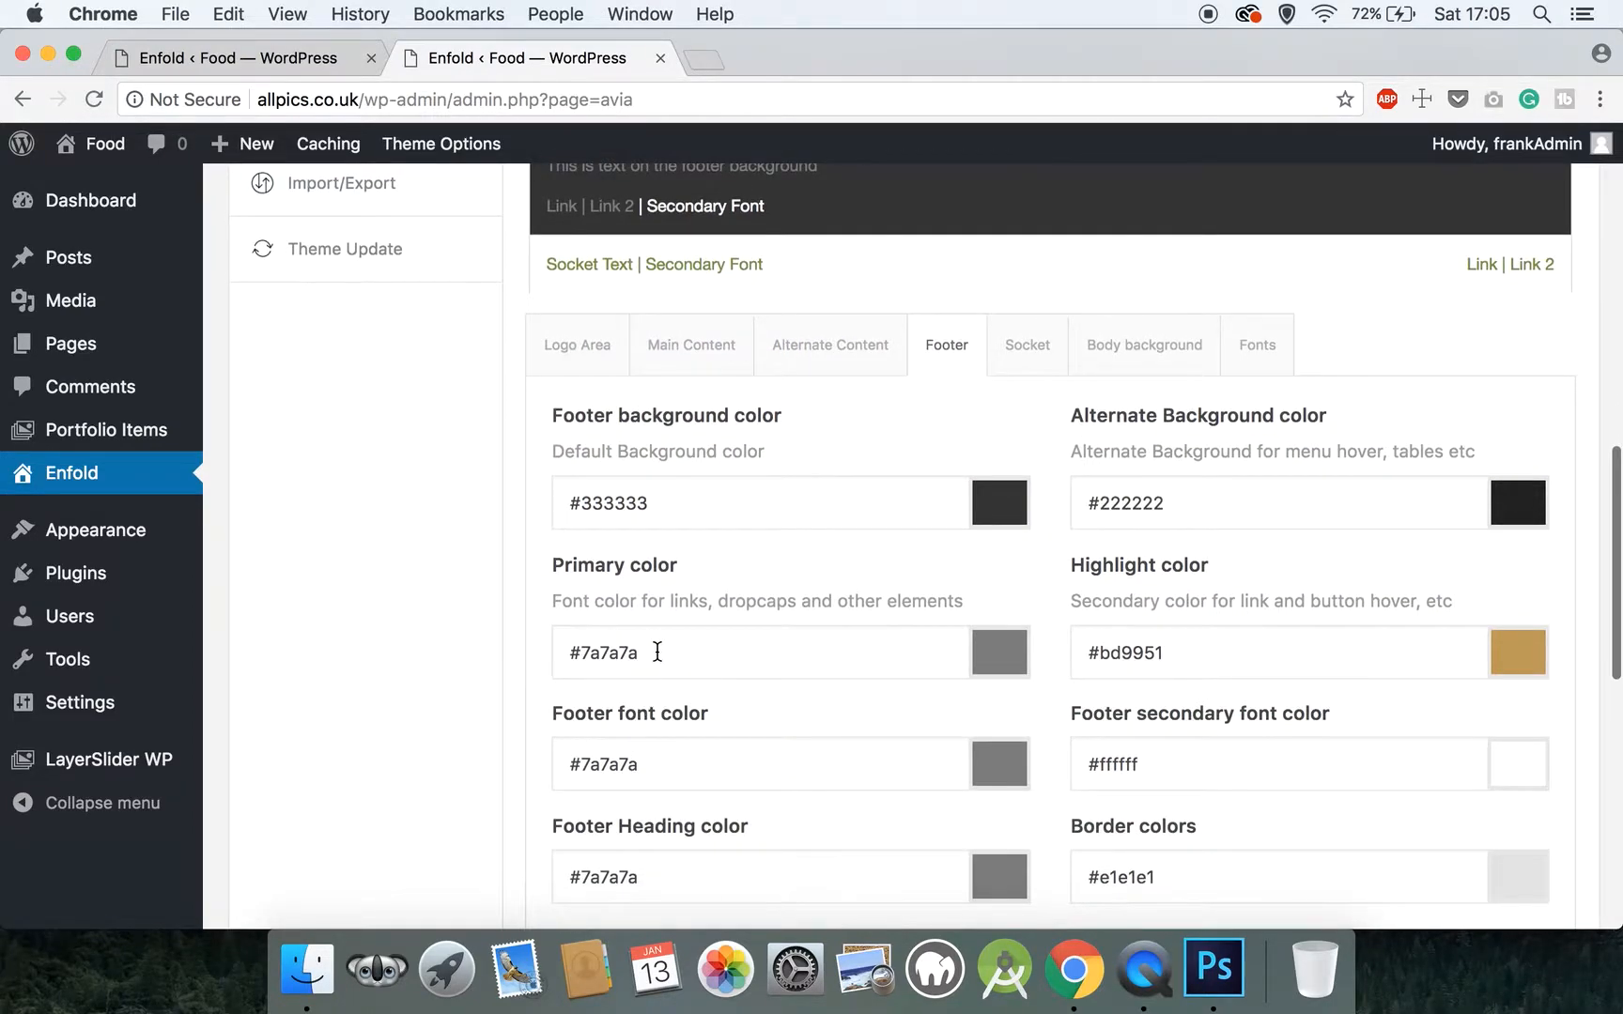
drag(662, 646, 581, 659)
text(ffff)
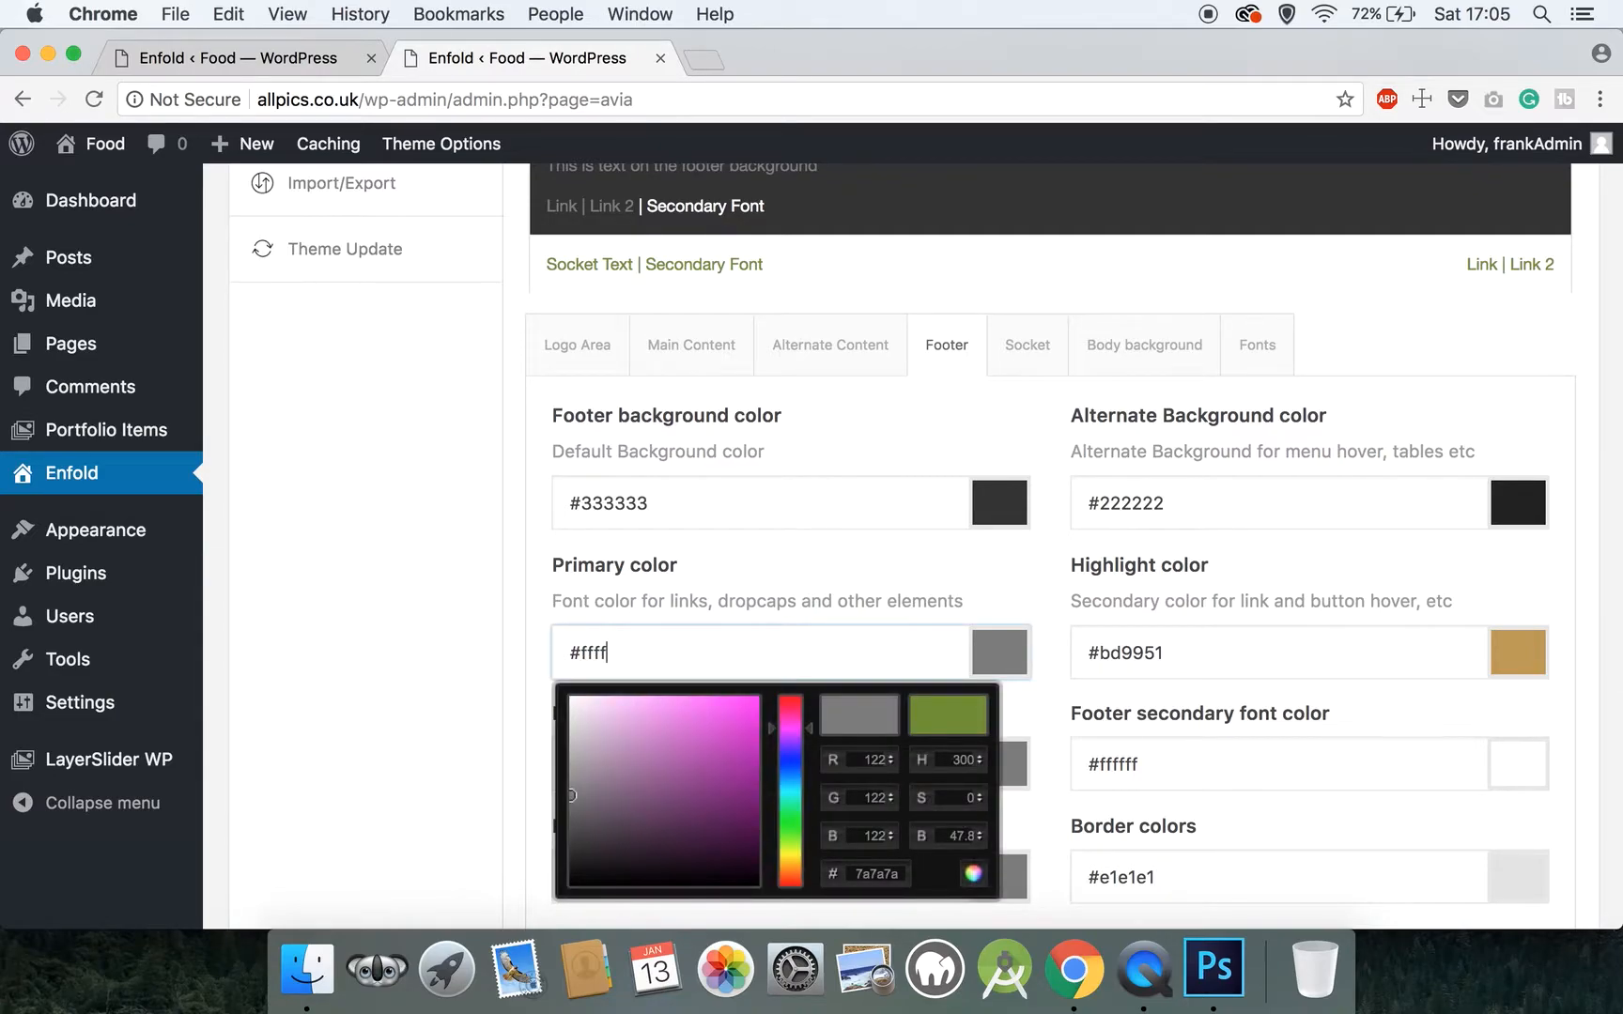
text(ff)
click(453, 571)
scroll(453, 571, down, 3)
scroll(454, 571, up, 4)
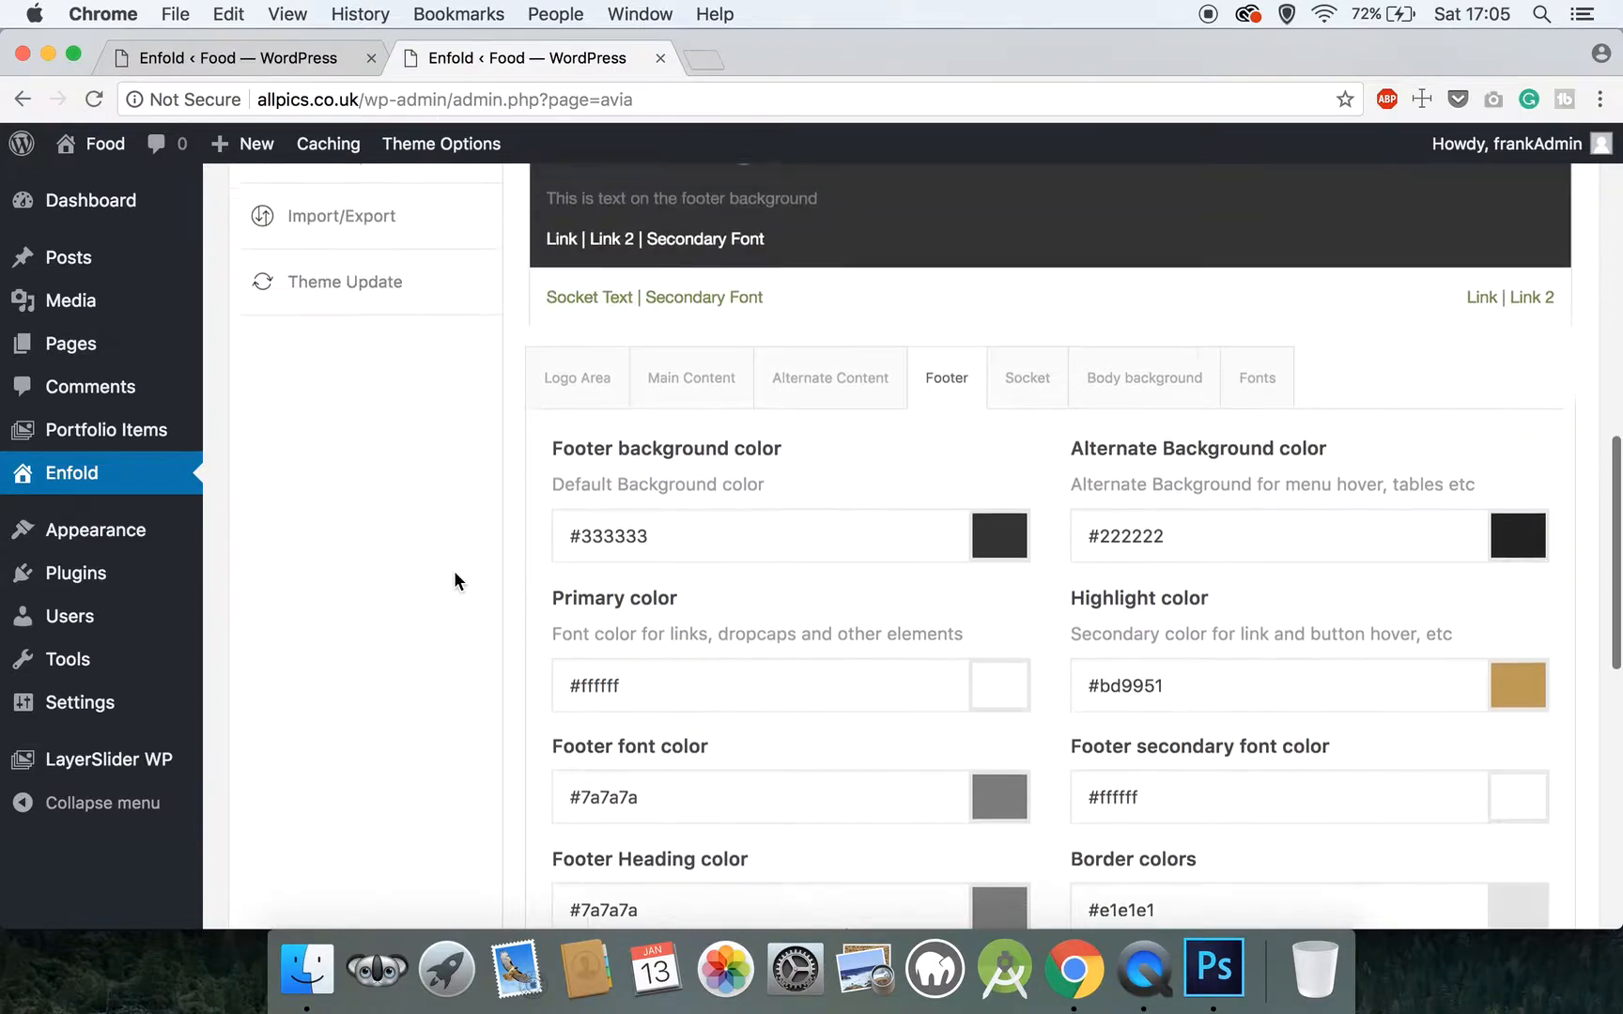
scroll(454, 573, up, 1)
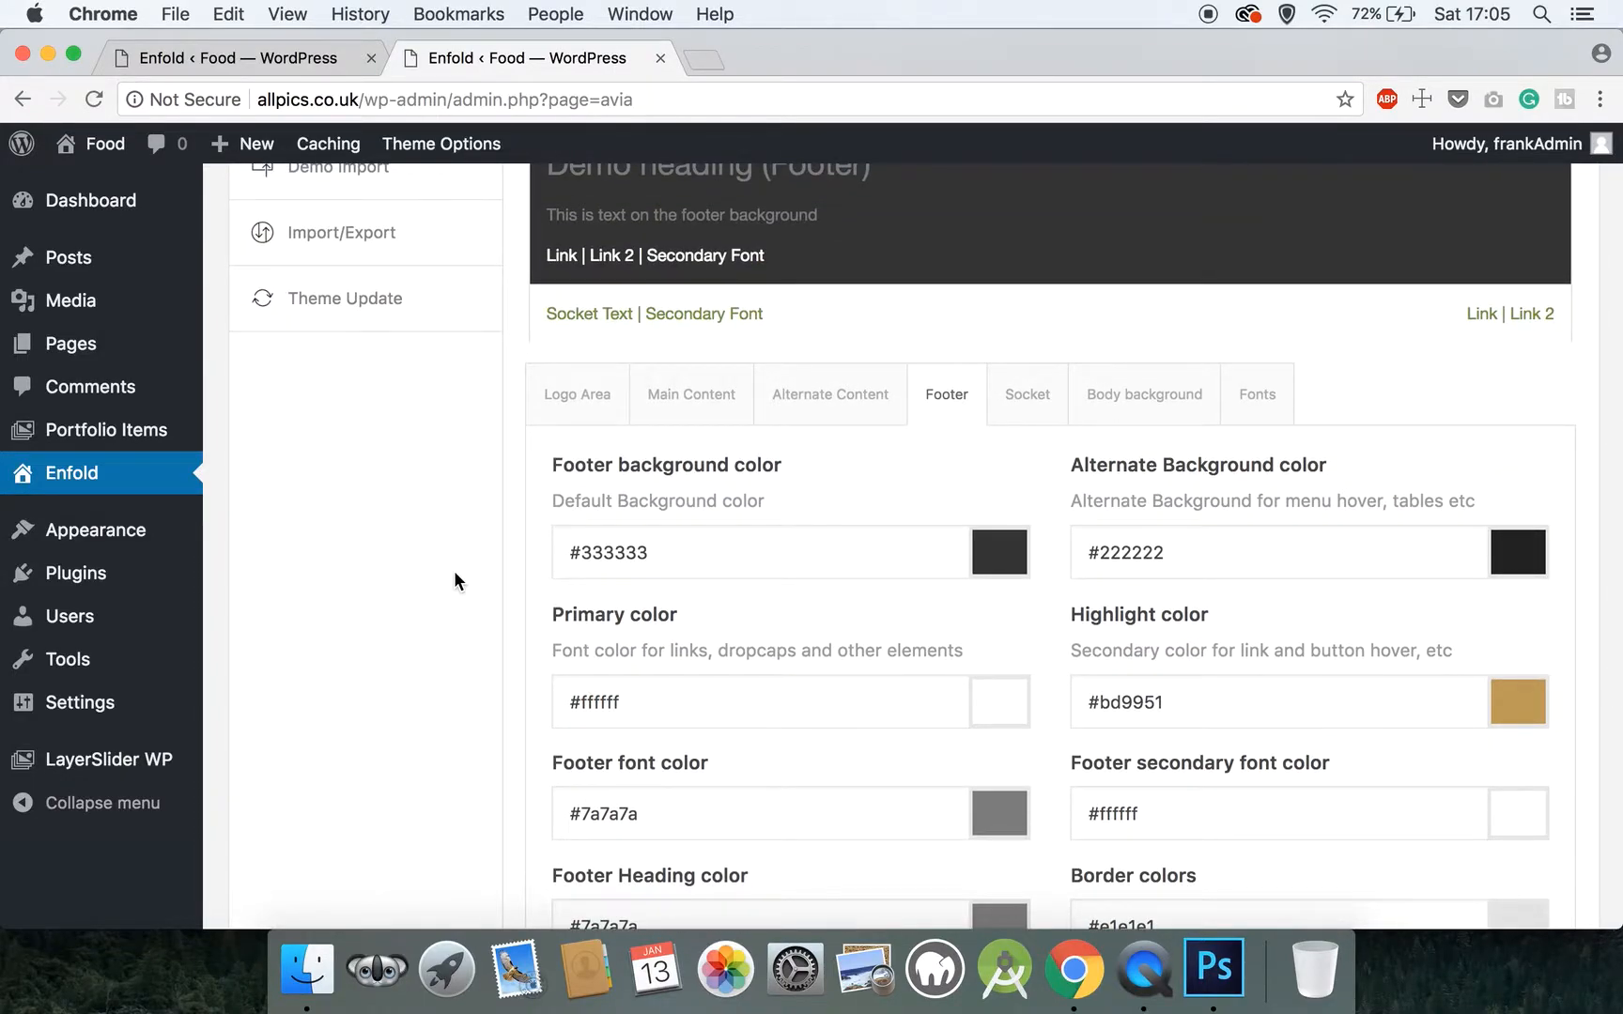
scroll(454, 581, down, 3)
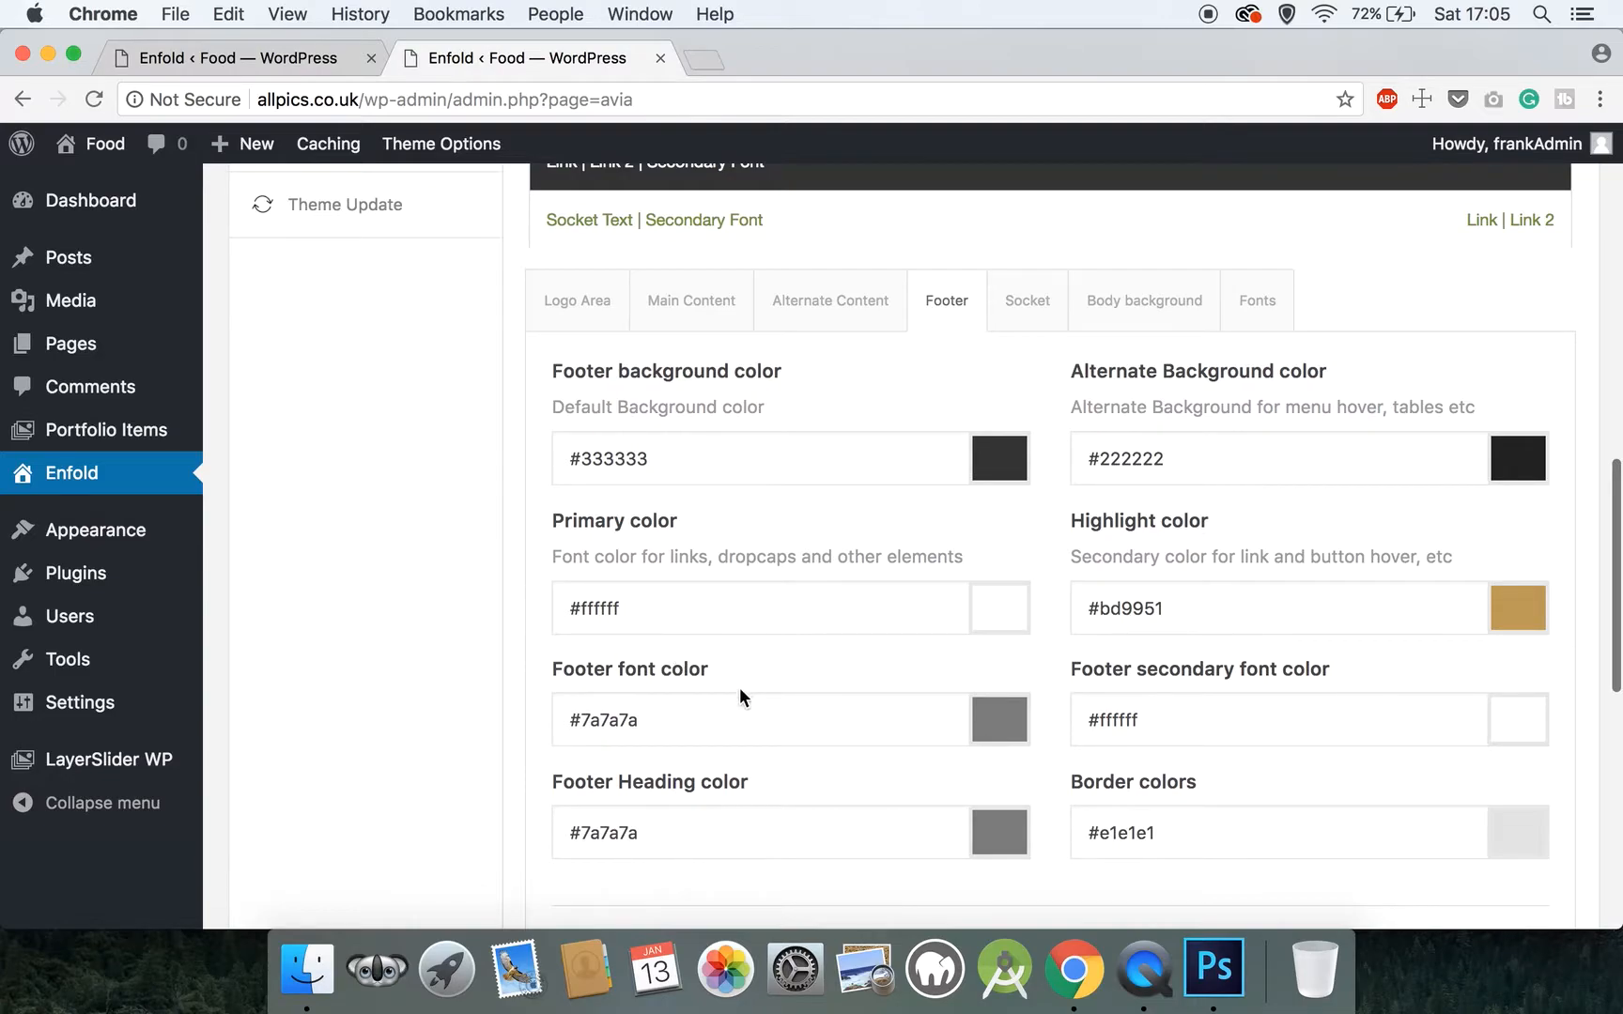
scroll(704, 774, down, 3)
scroll(704, 774, down, 1)
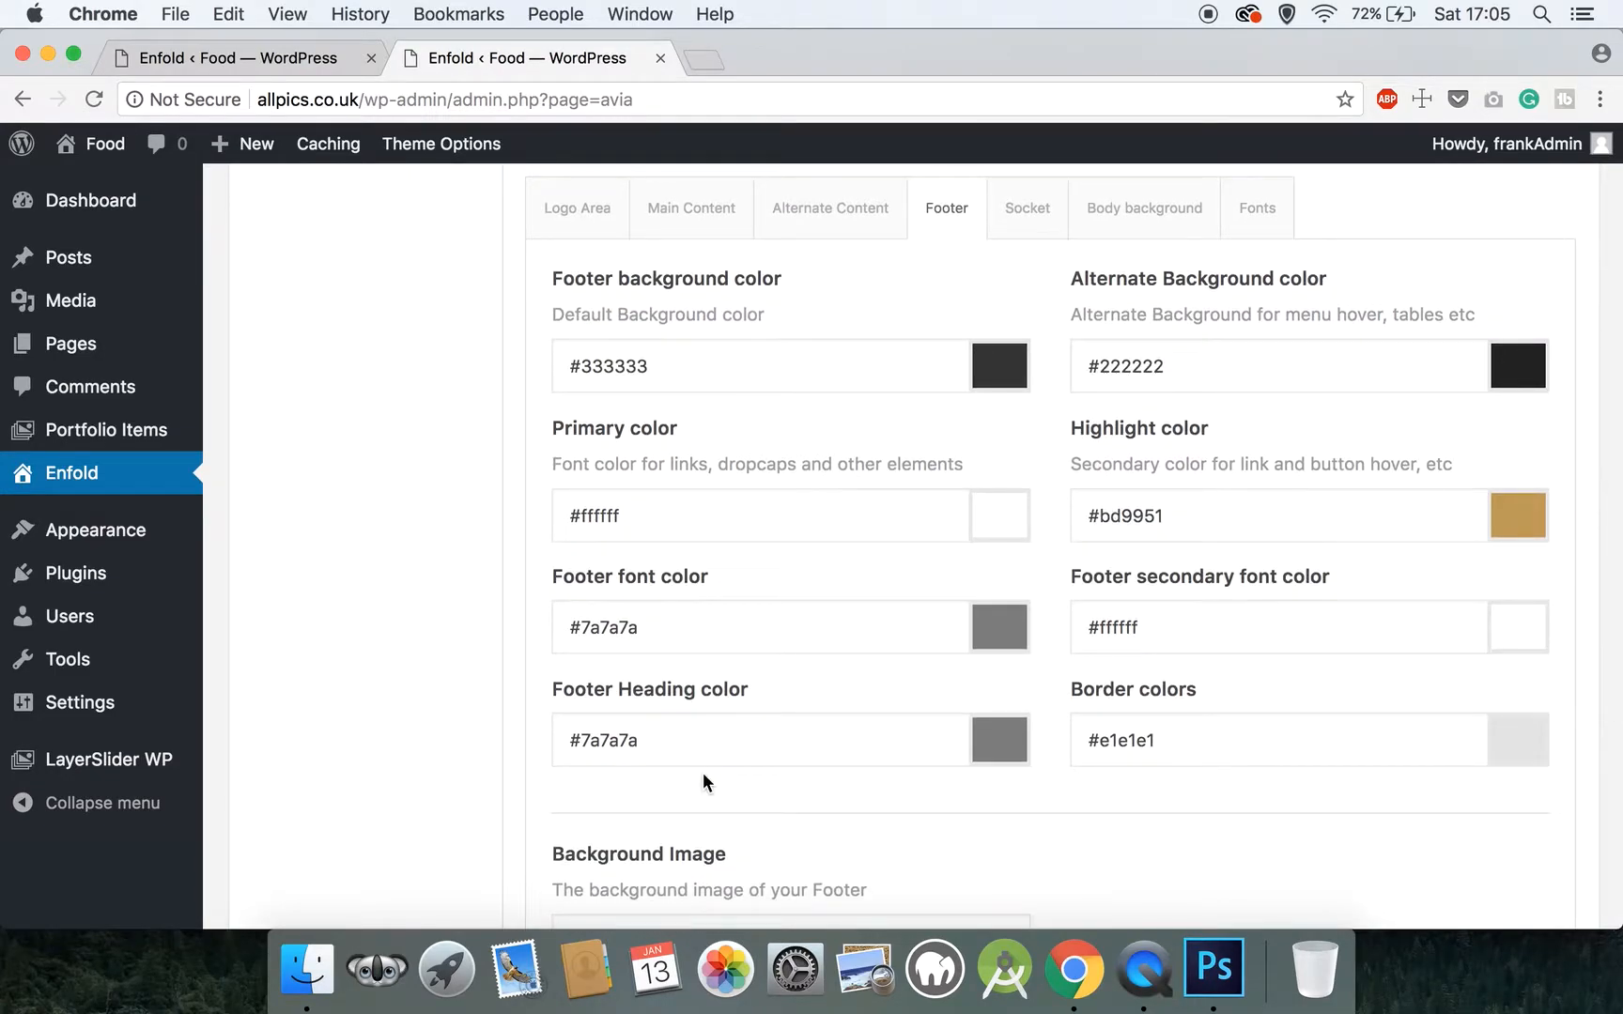
scroll(703, 781, up, 1)
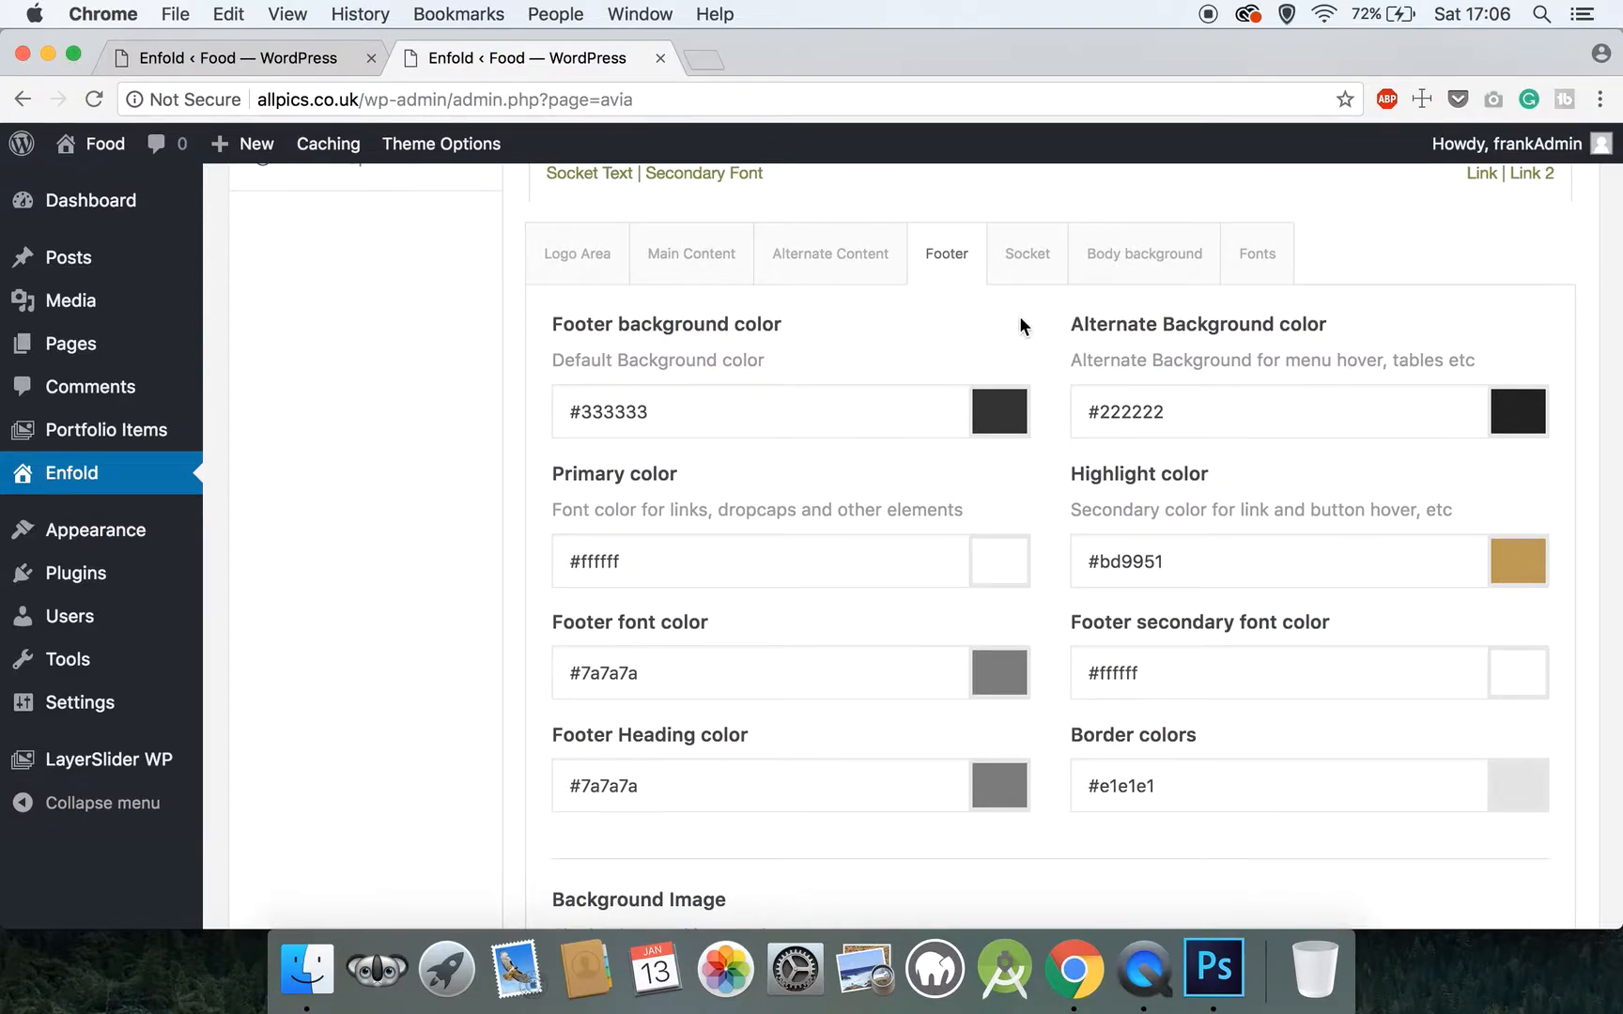
click(1023, 259)
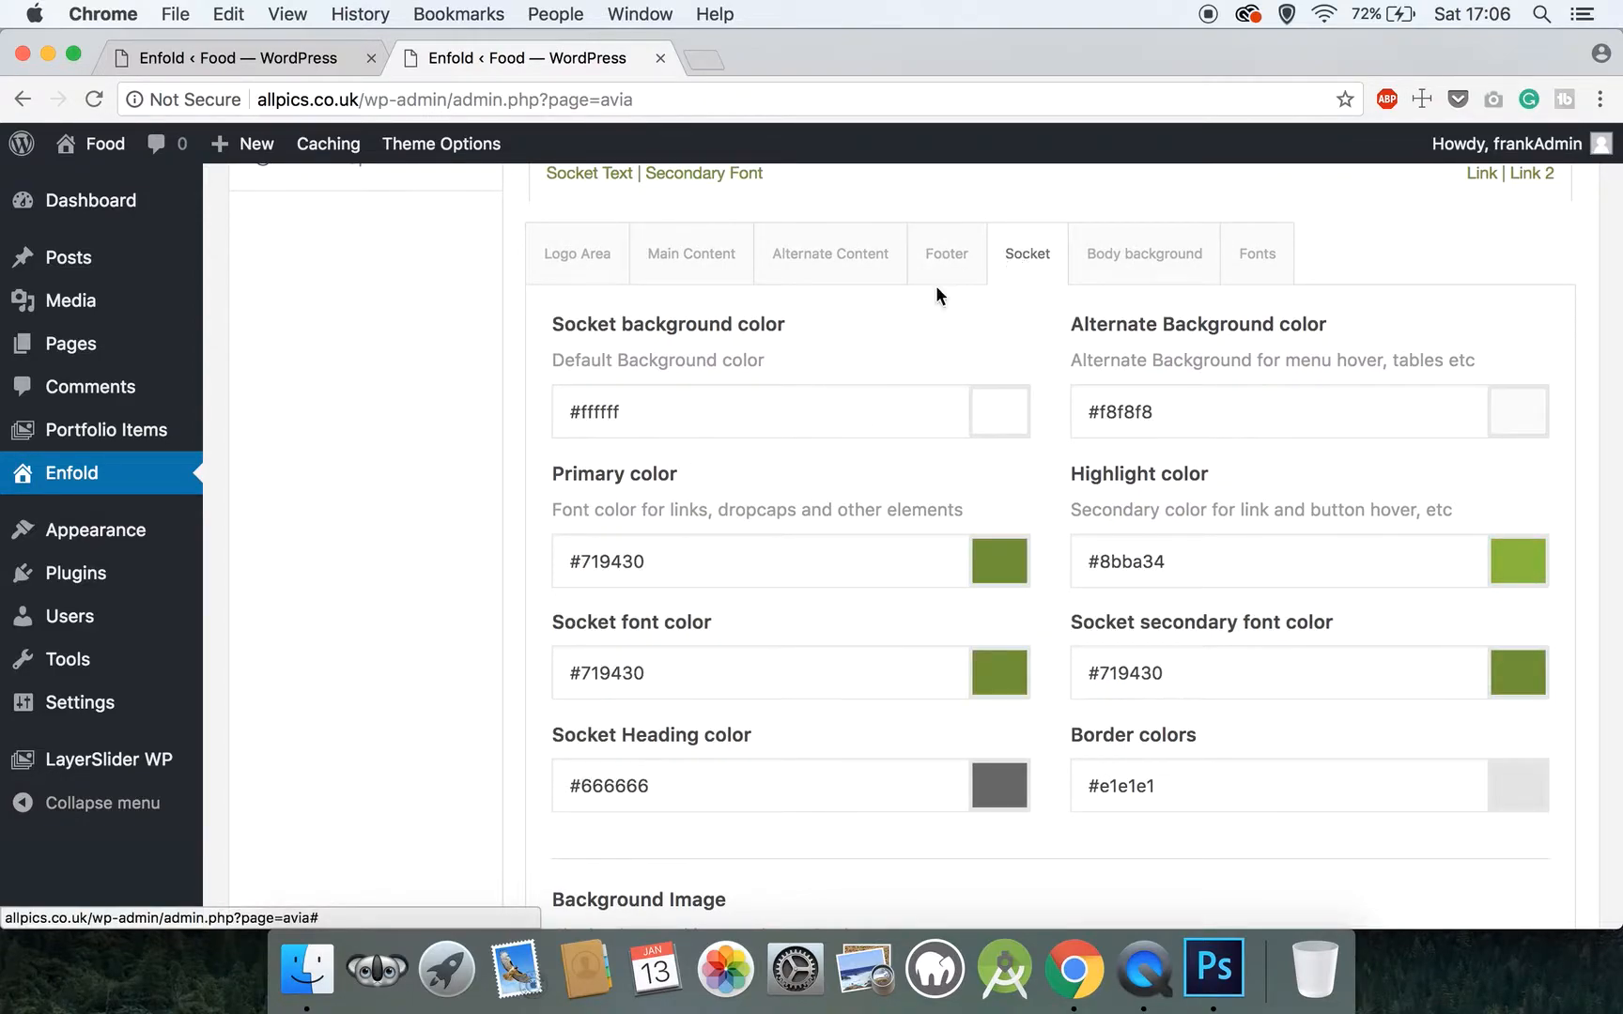
click(640, 424)
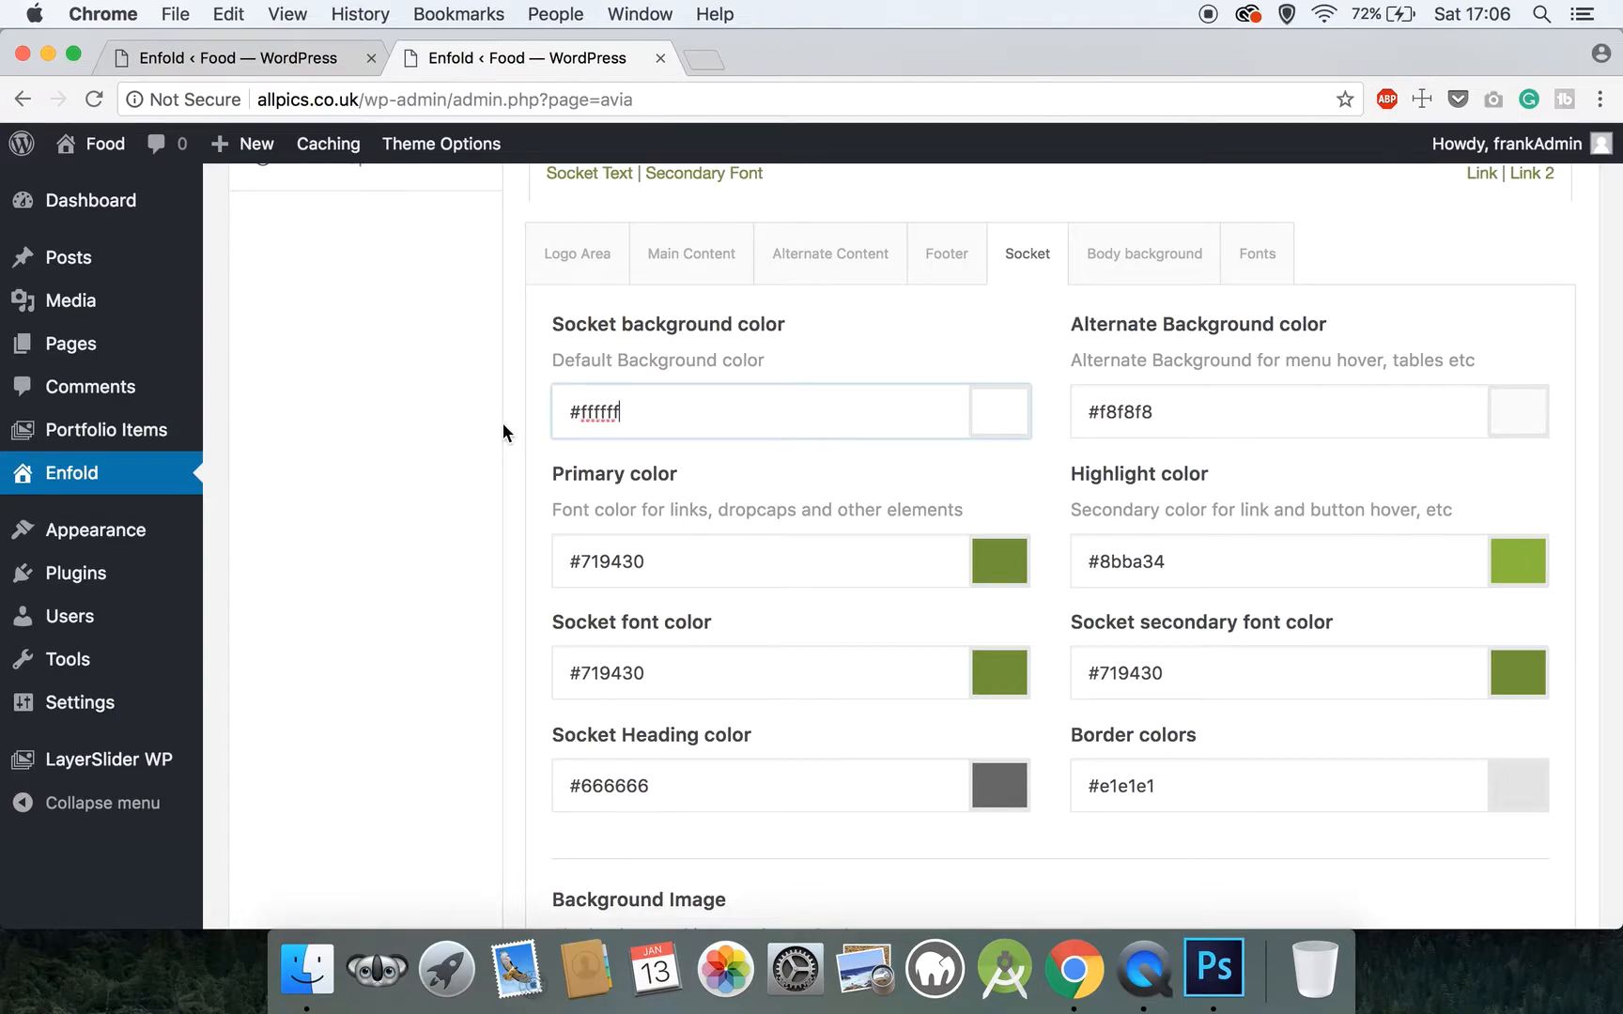
drag(618, 405, 581, 404)
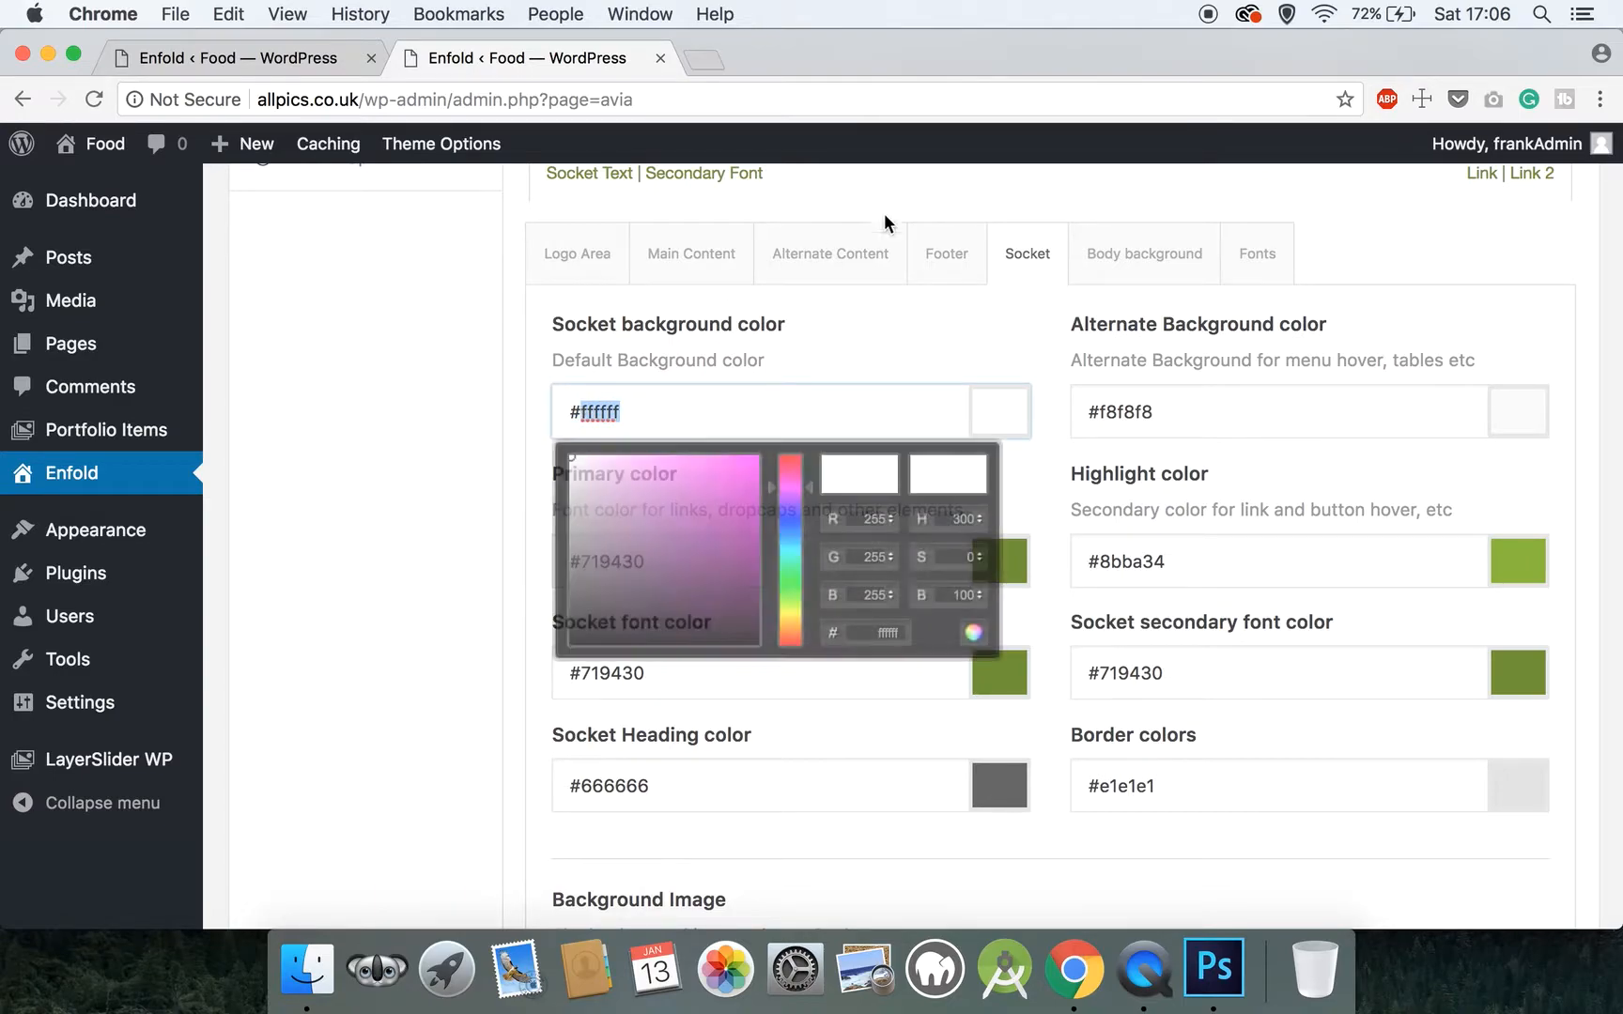
Return to the Footer color settings and set the footer background color to #222222
click(934, 273)
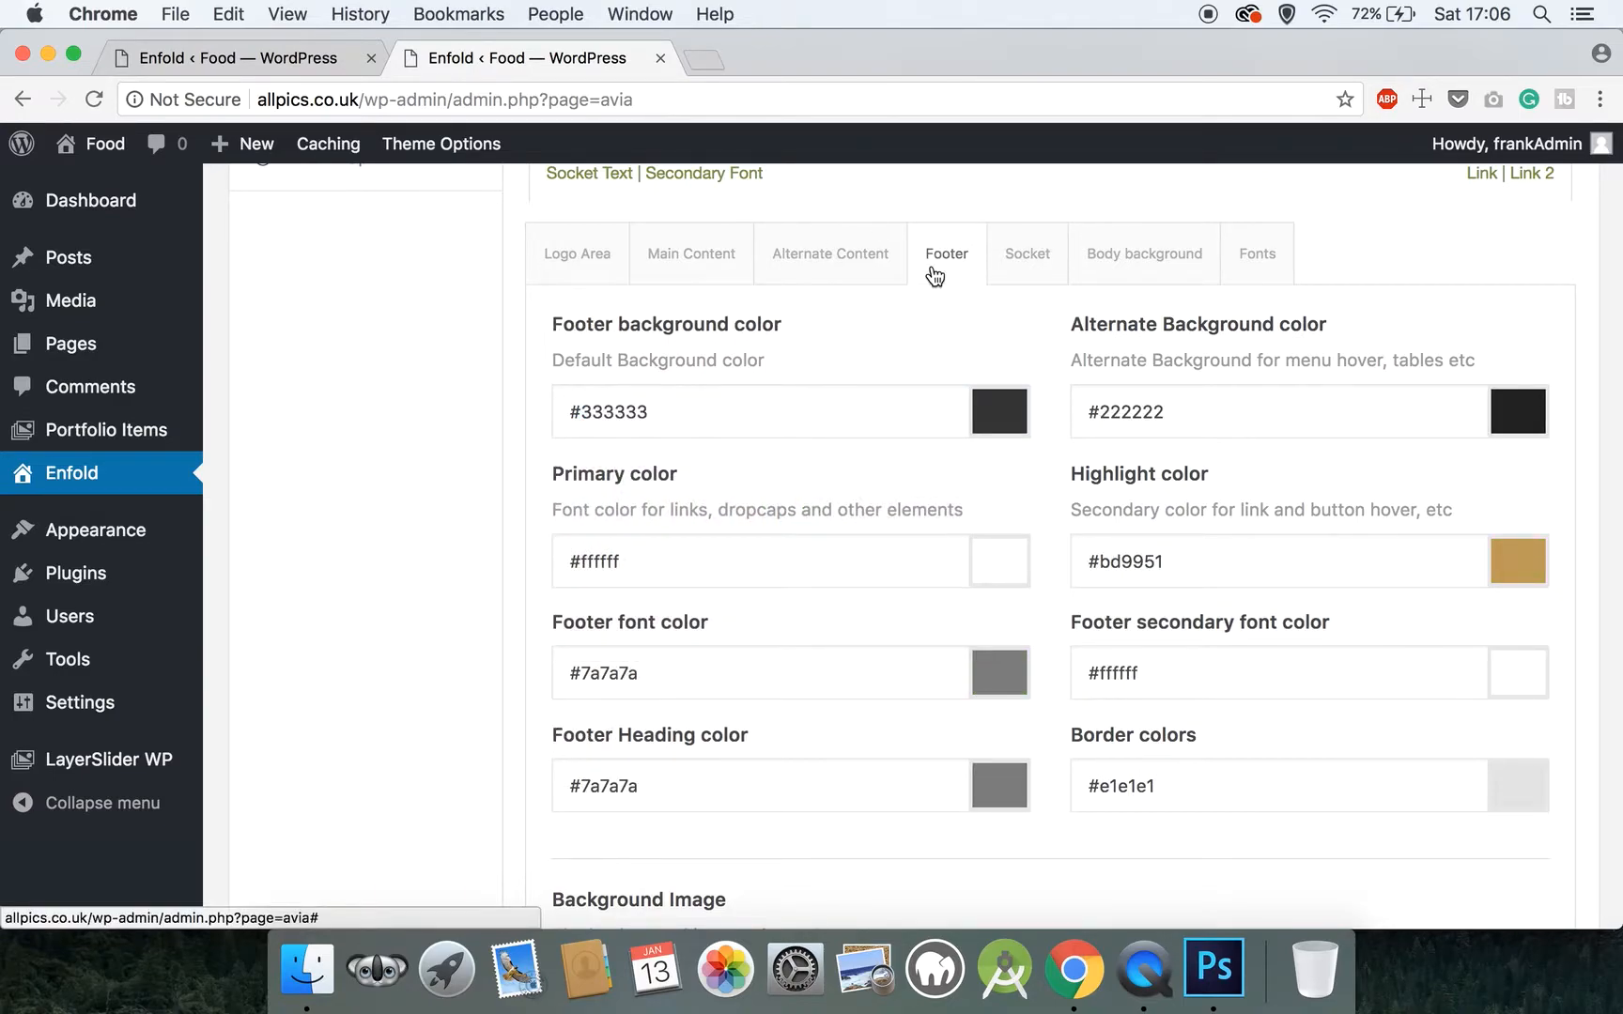
click(807, 422)
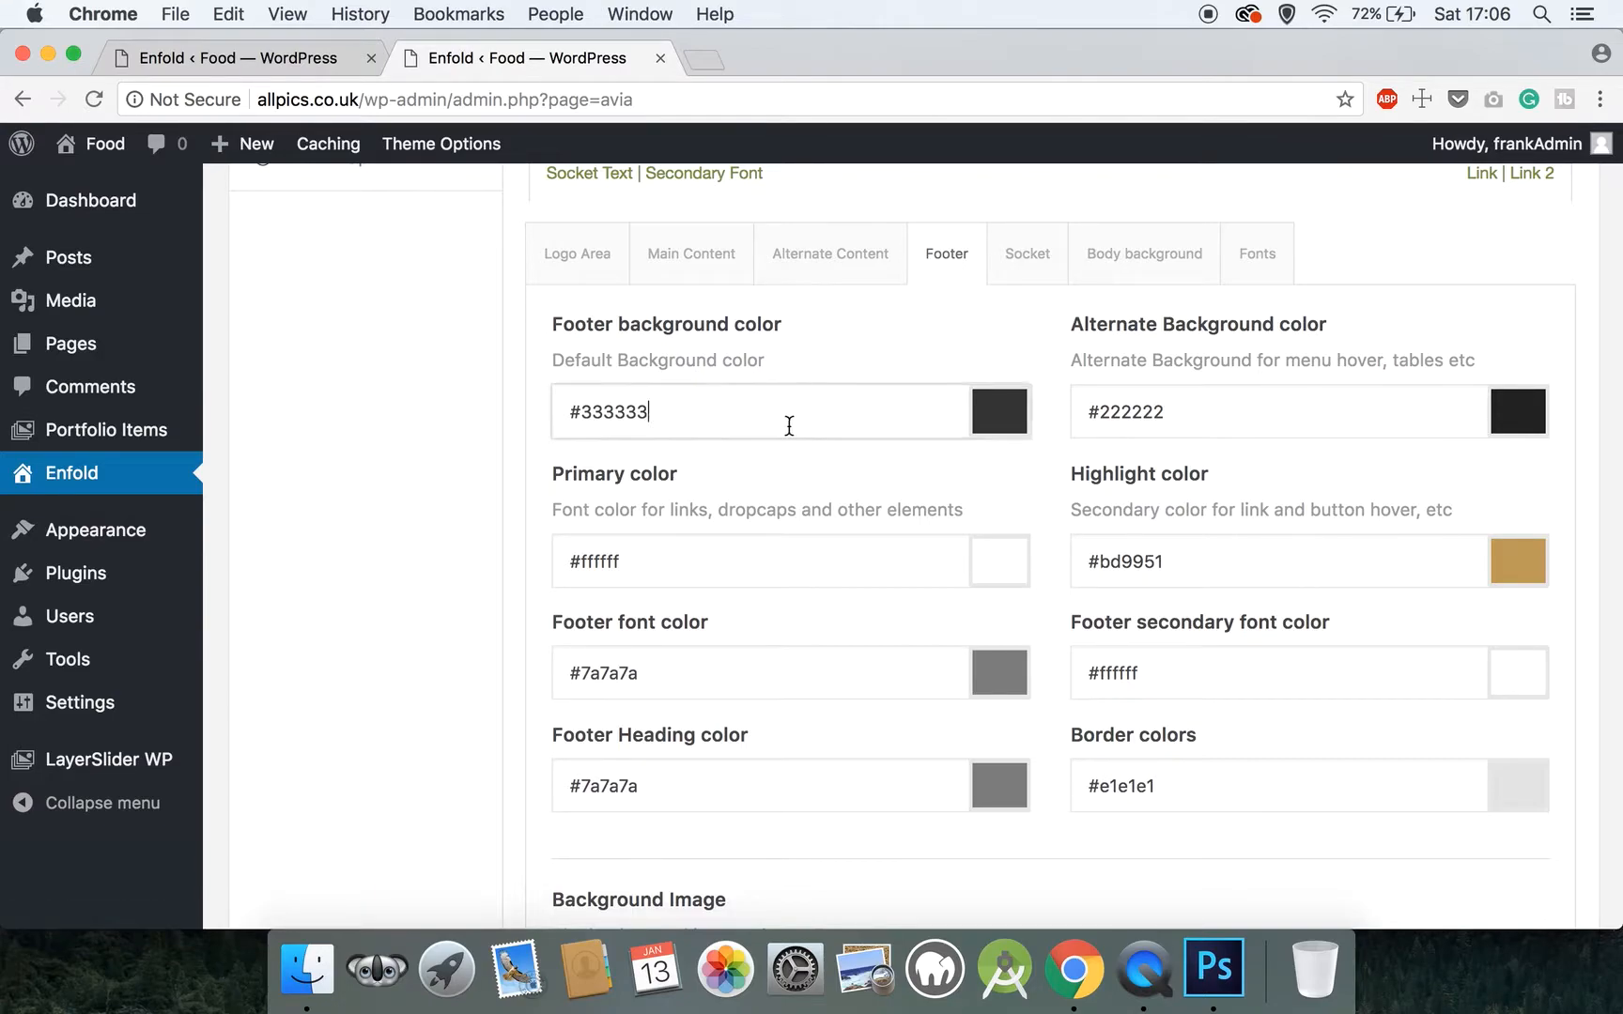
drag(648, 412, 587, 411)
text(2)
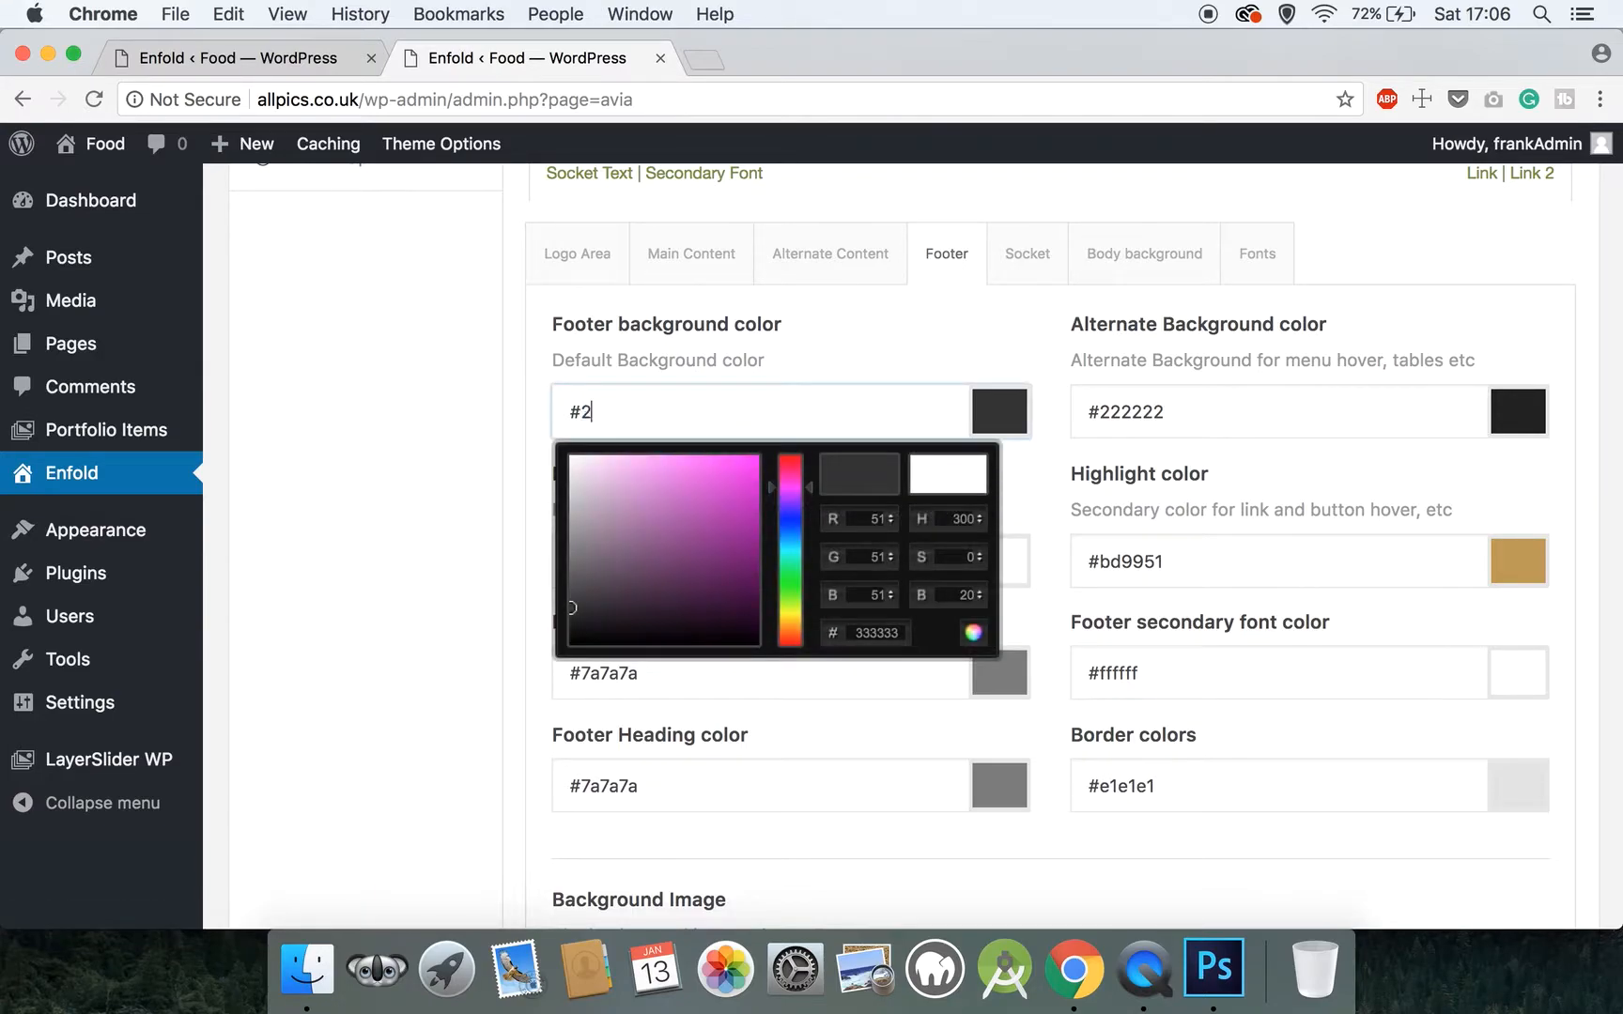
text(22222)
click(324, 490)
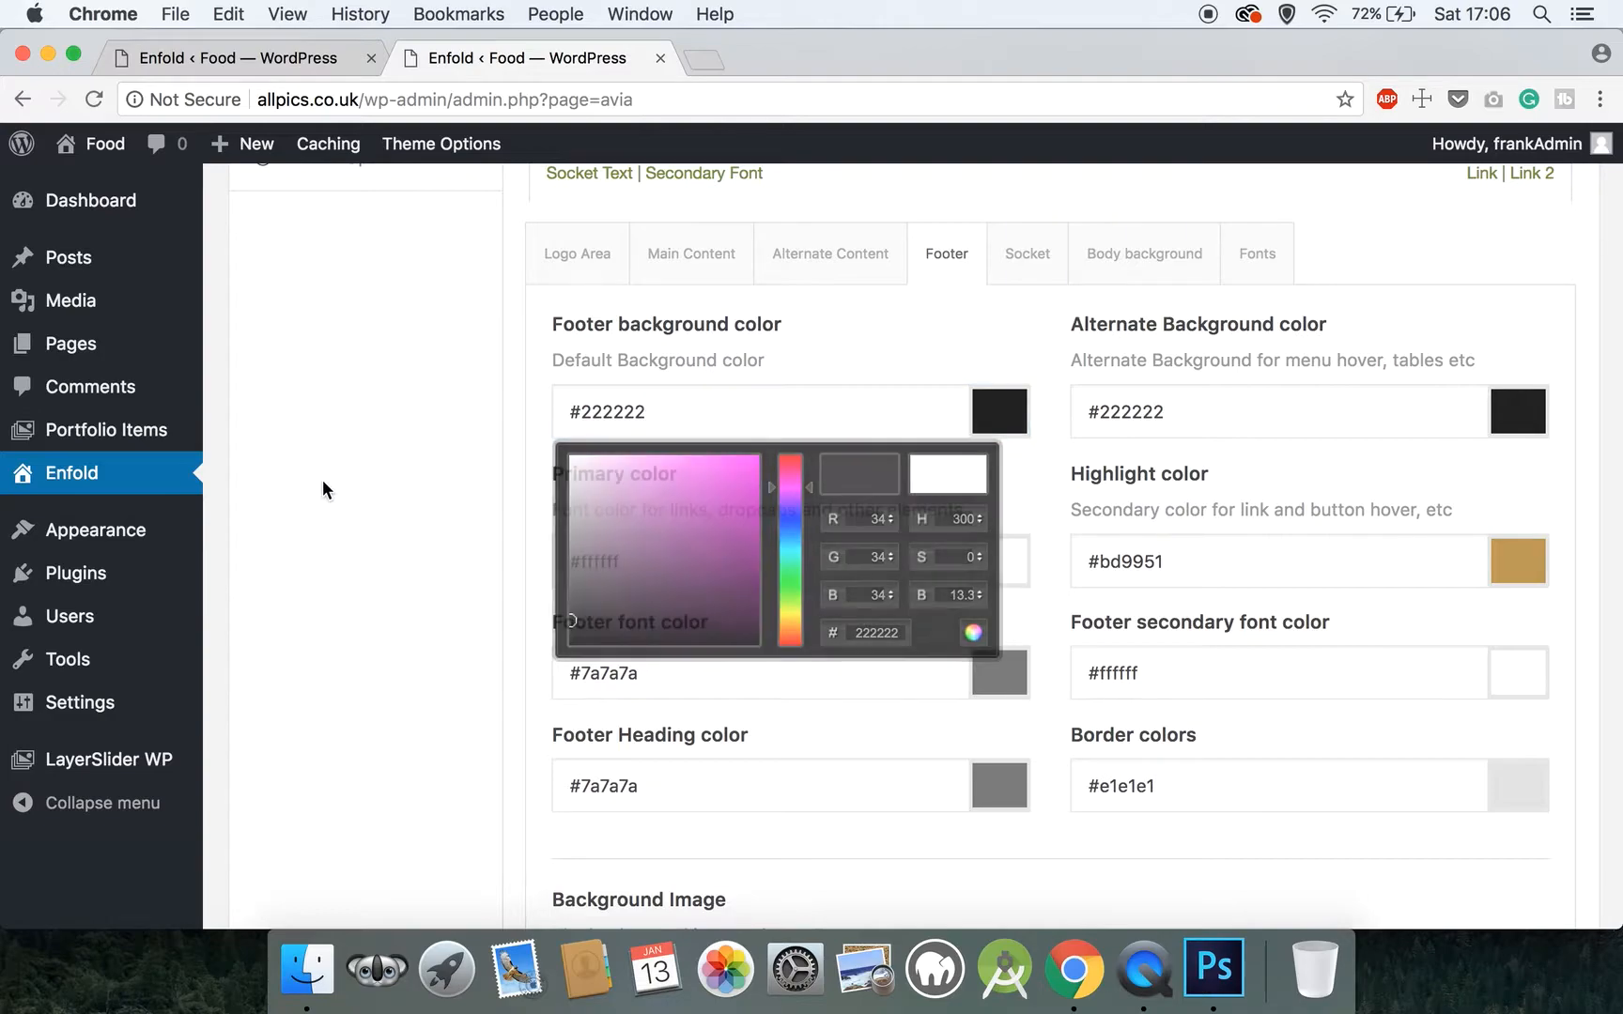
Set the Footer section's primary color for links and dropcaps to #7a7a7a
click(631, 567)
drag(630, 568, 585, 569)
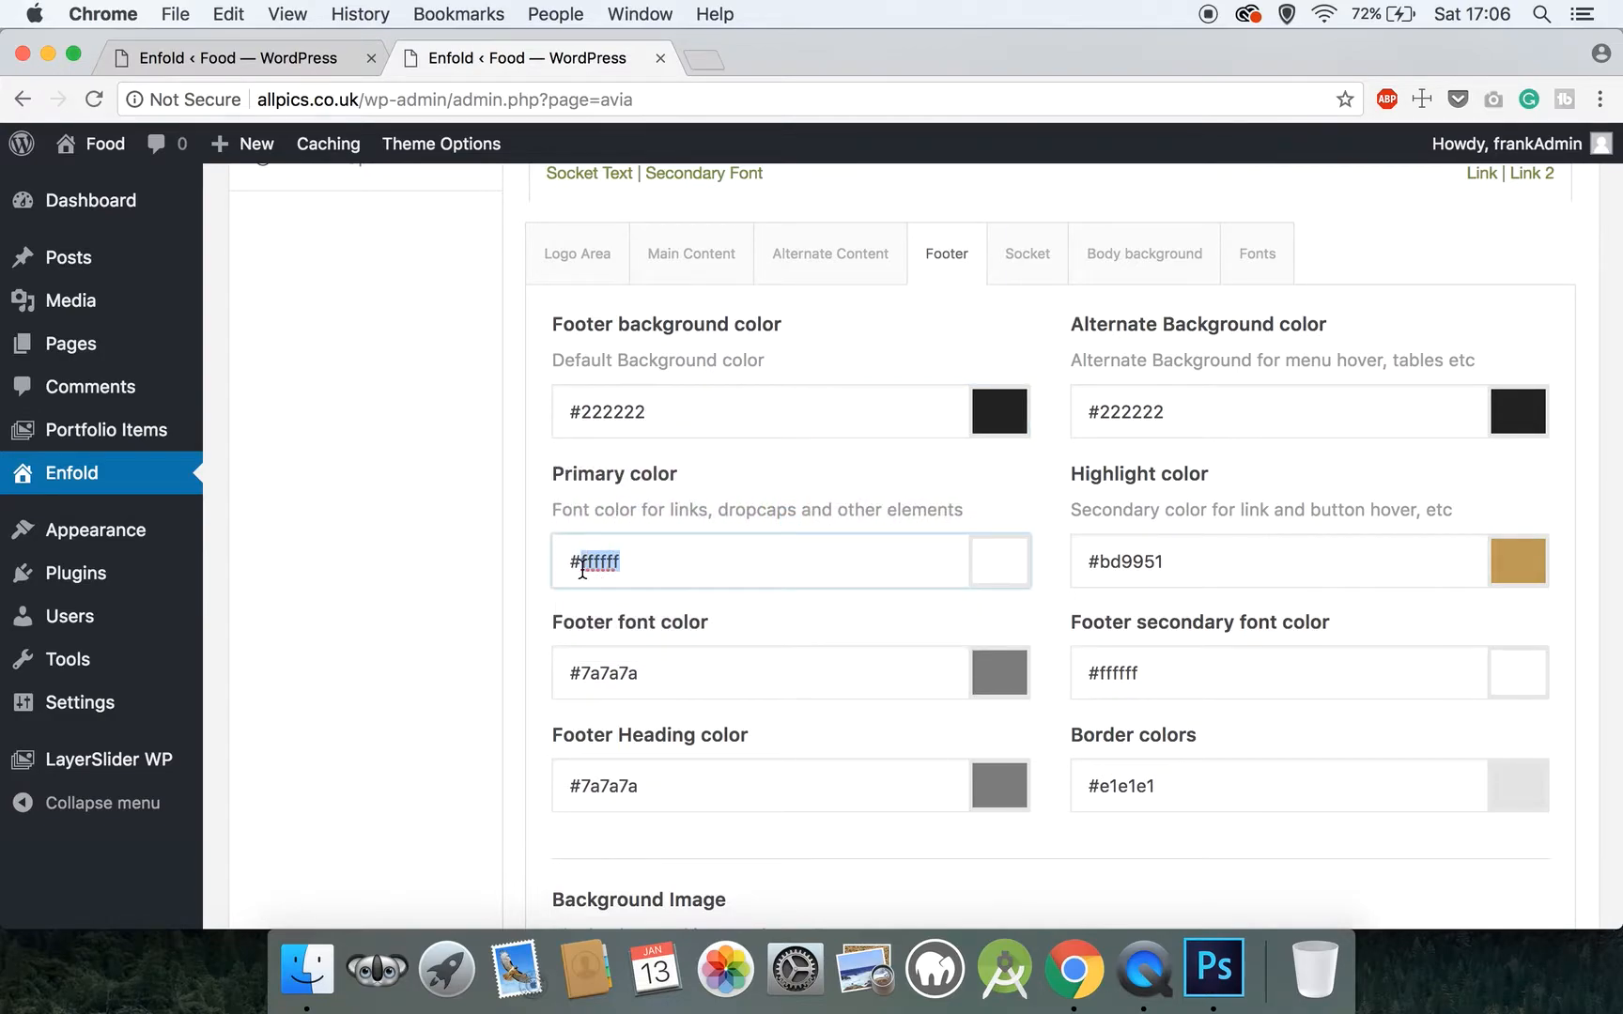
text(7a7a7a)
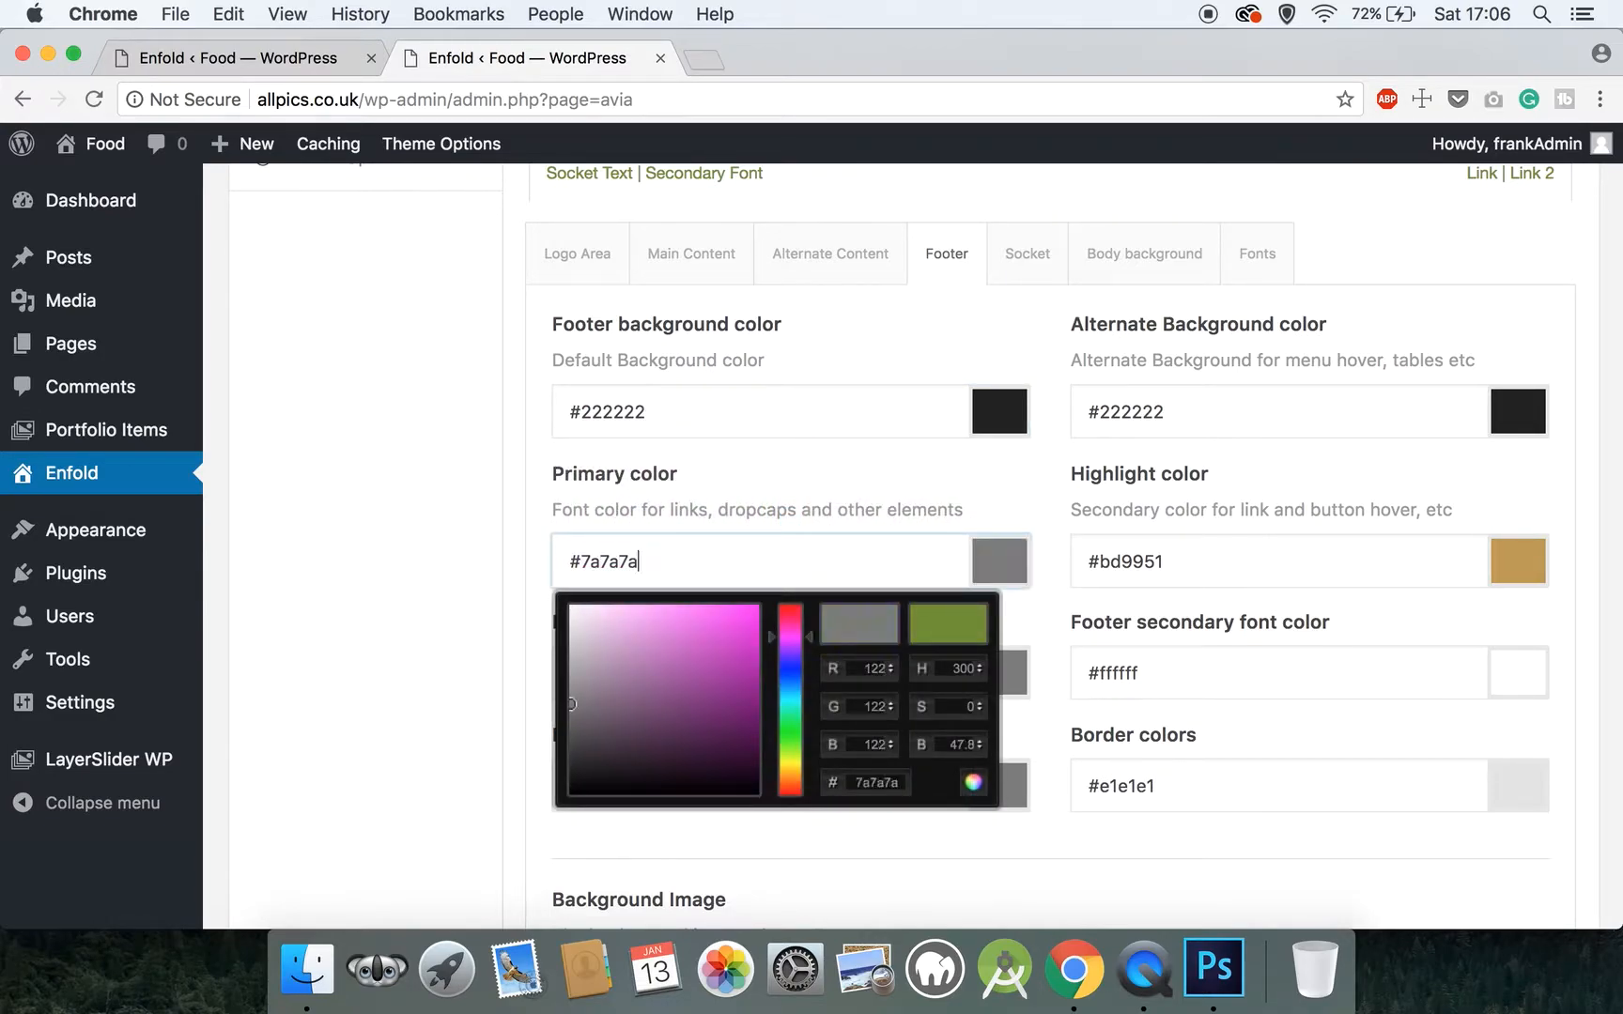
click(393, 571)
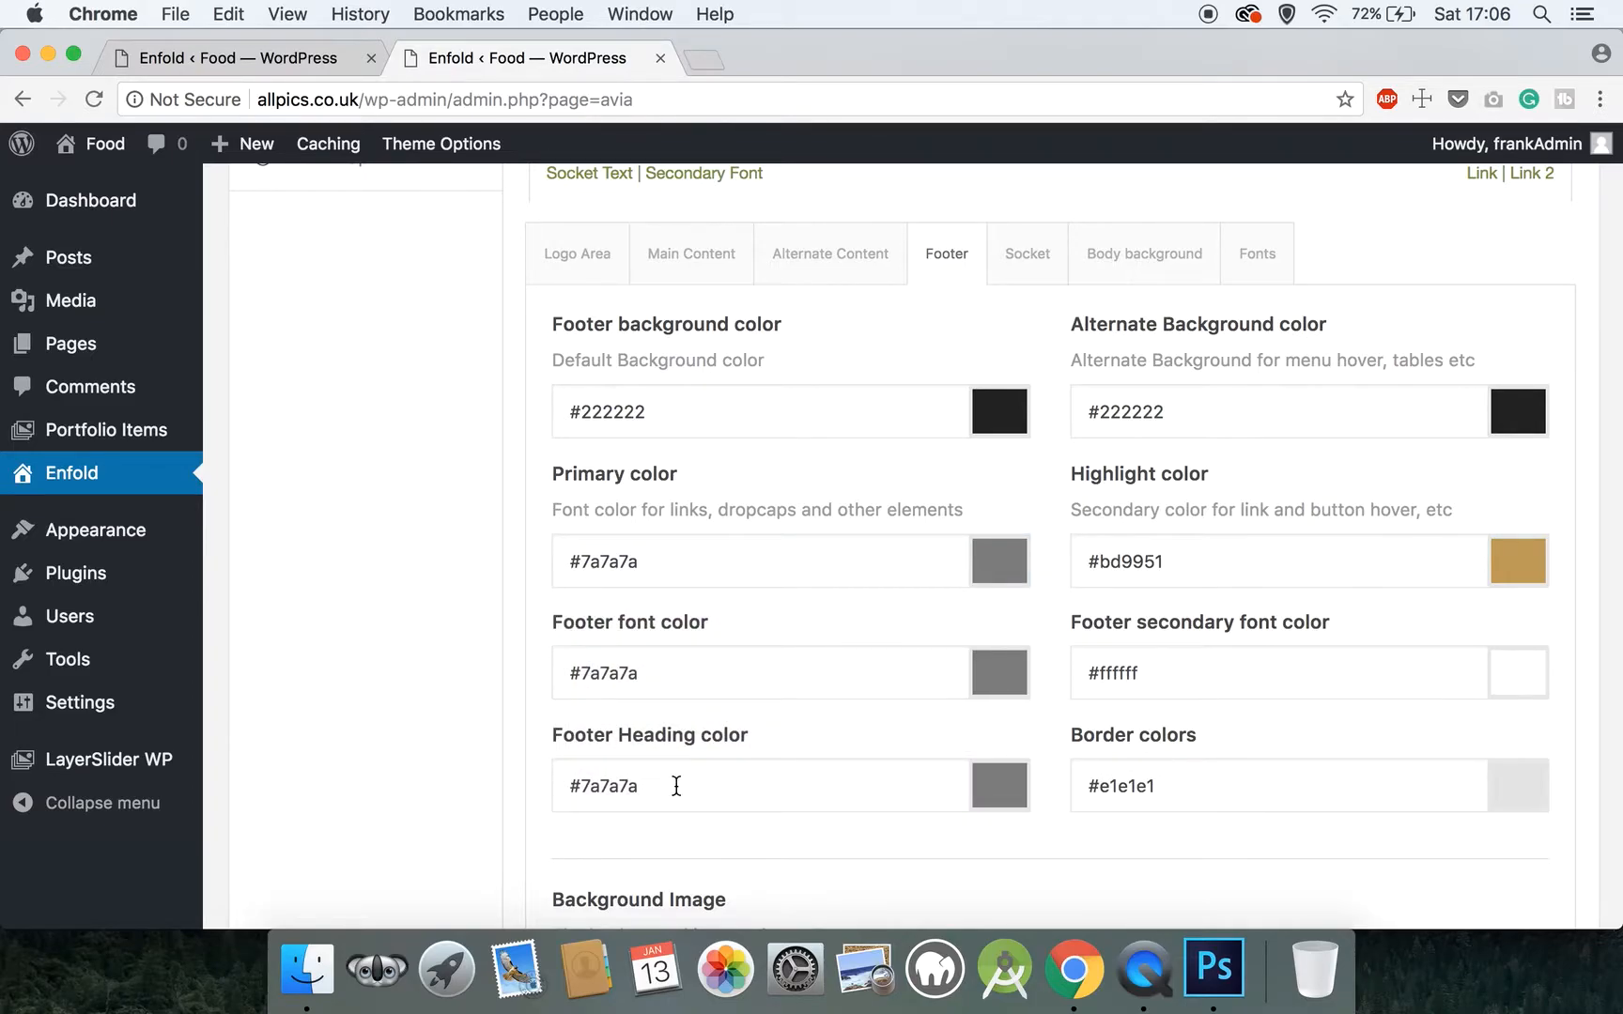
Open the Socket color settings and set the socket background color to #333333
scroll(676, 786, up, 3)
scroll(676, 786, down, 4)
scroll(675, 791, up, 2)
scroll(674, 791, down, 3)
click(1038, 199)
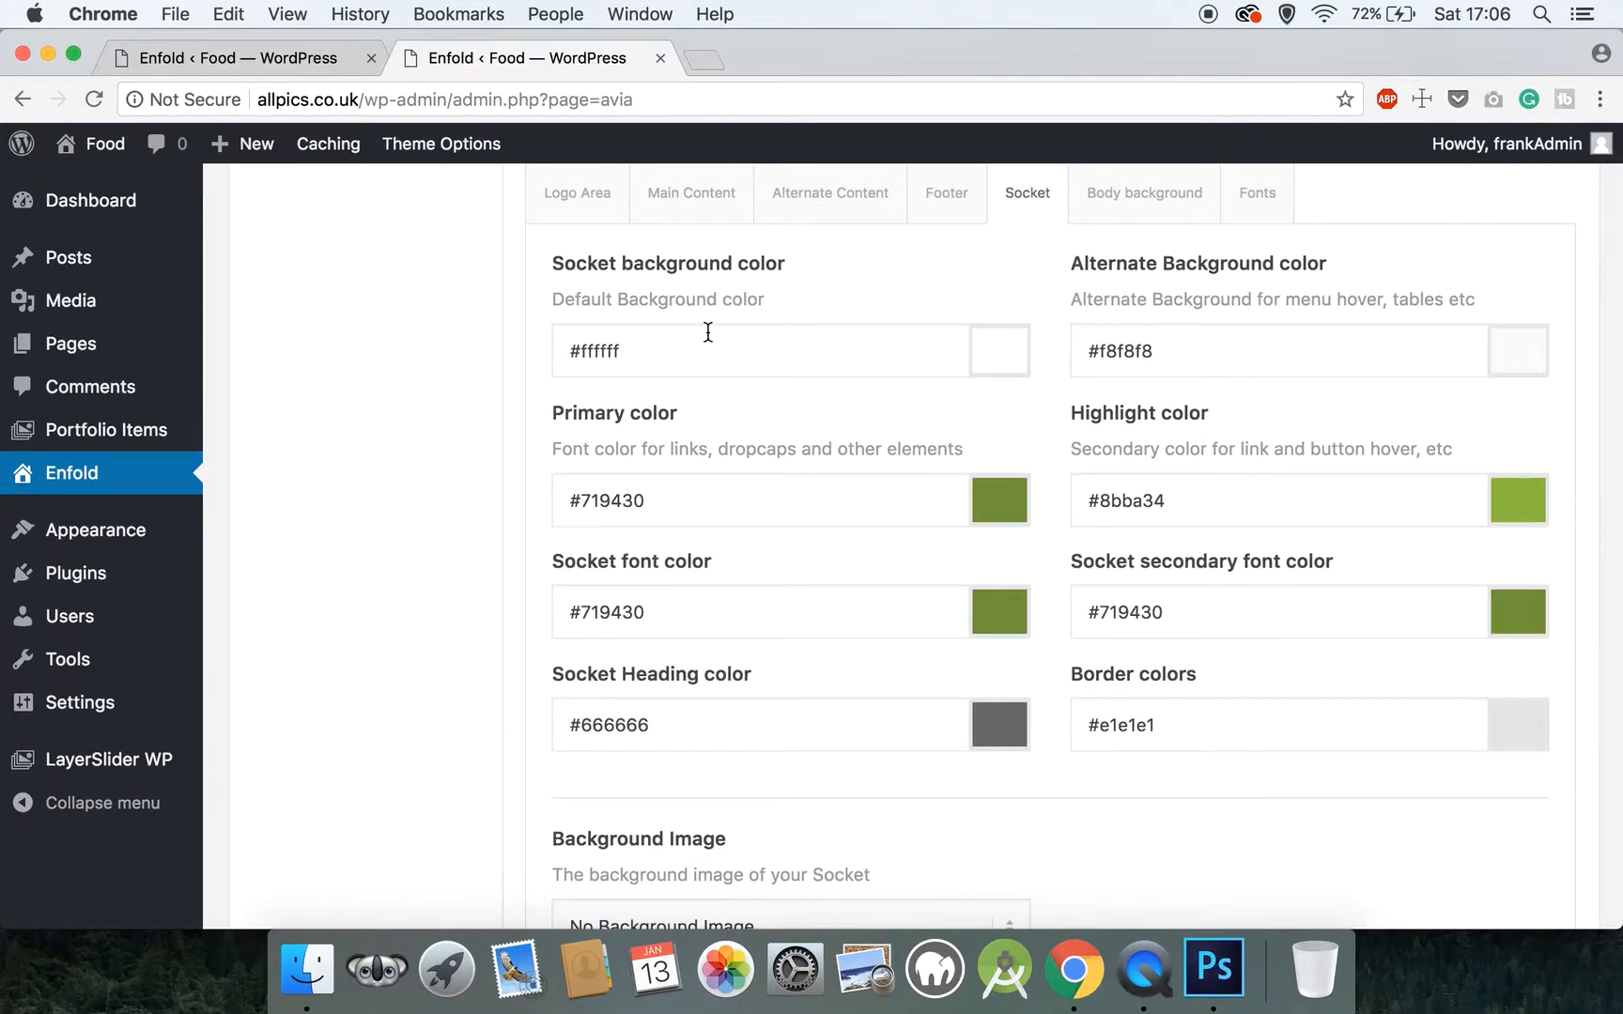
scroll(674, 359, up, 2)
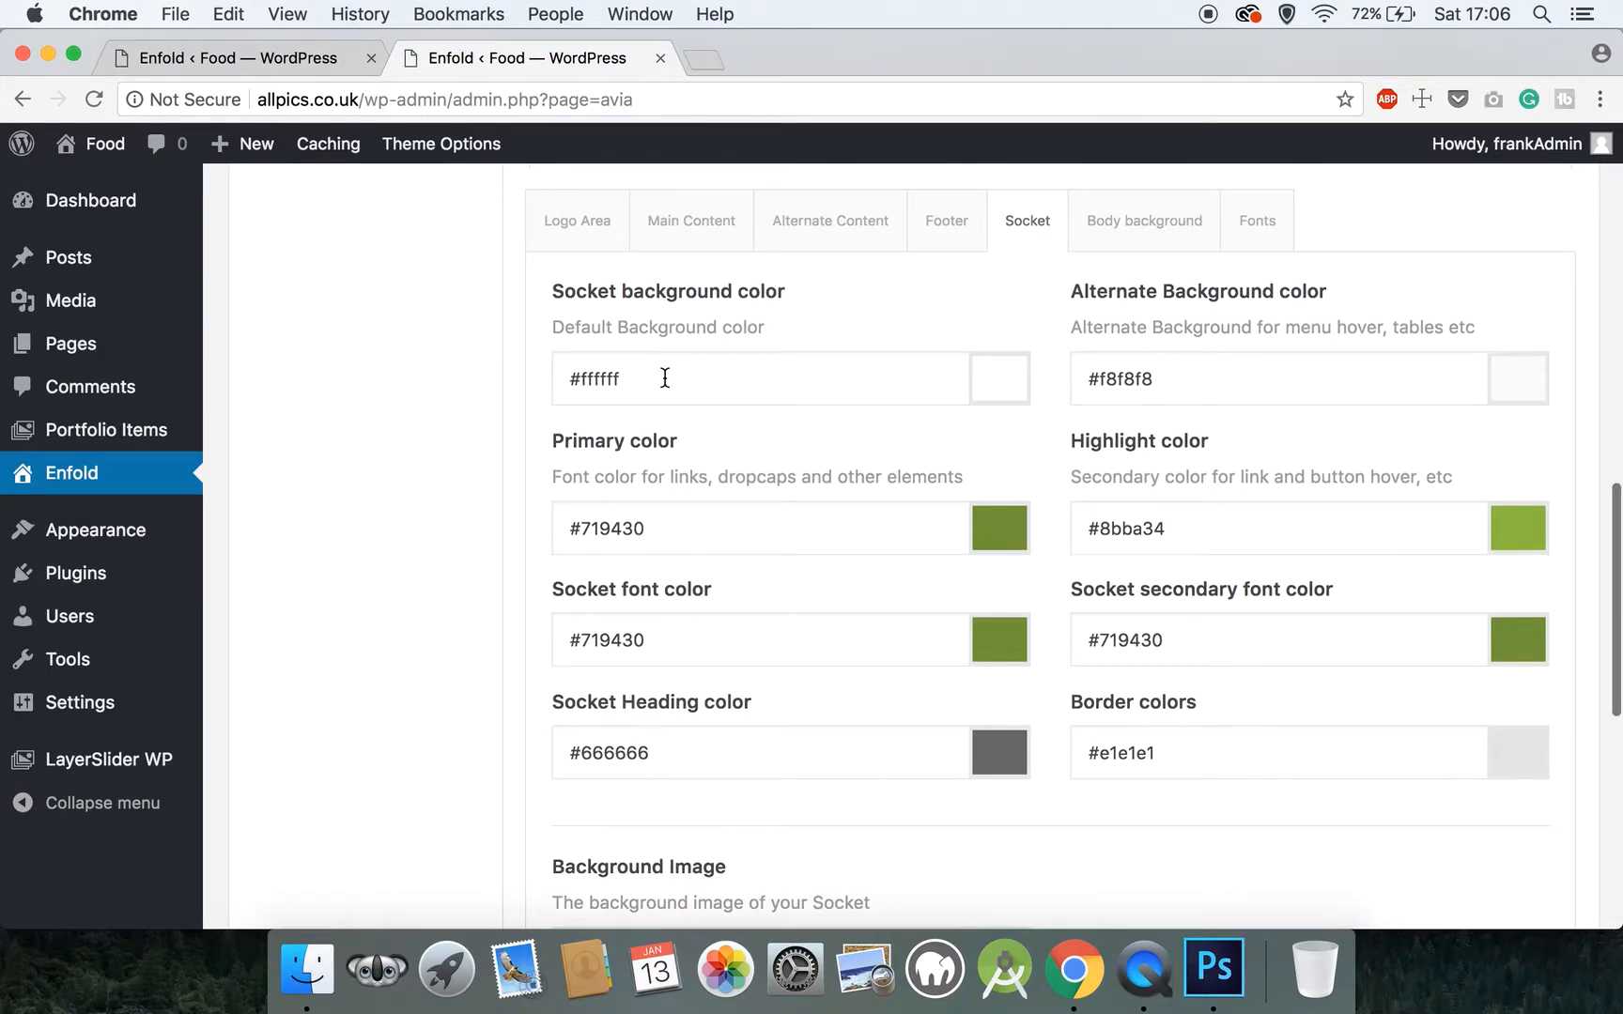
drag(625, 410, 591, 410)
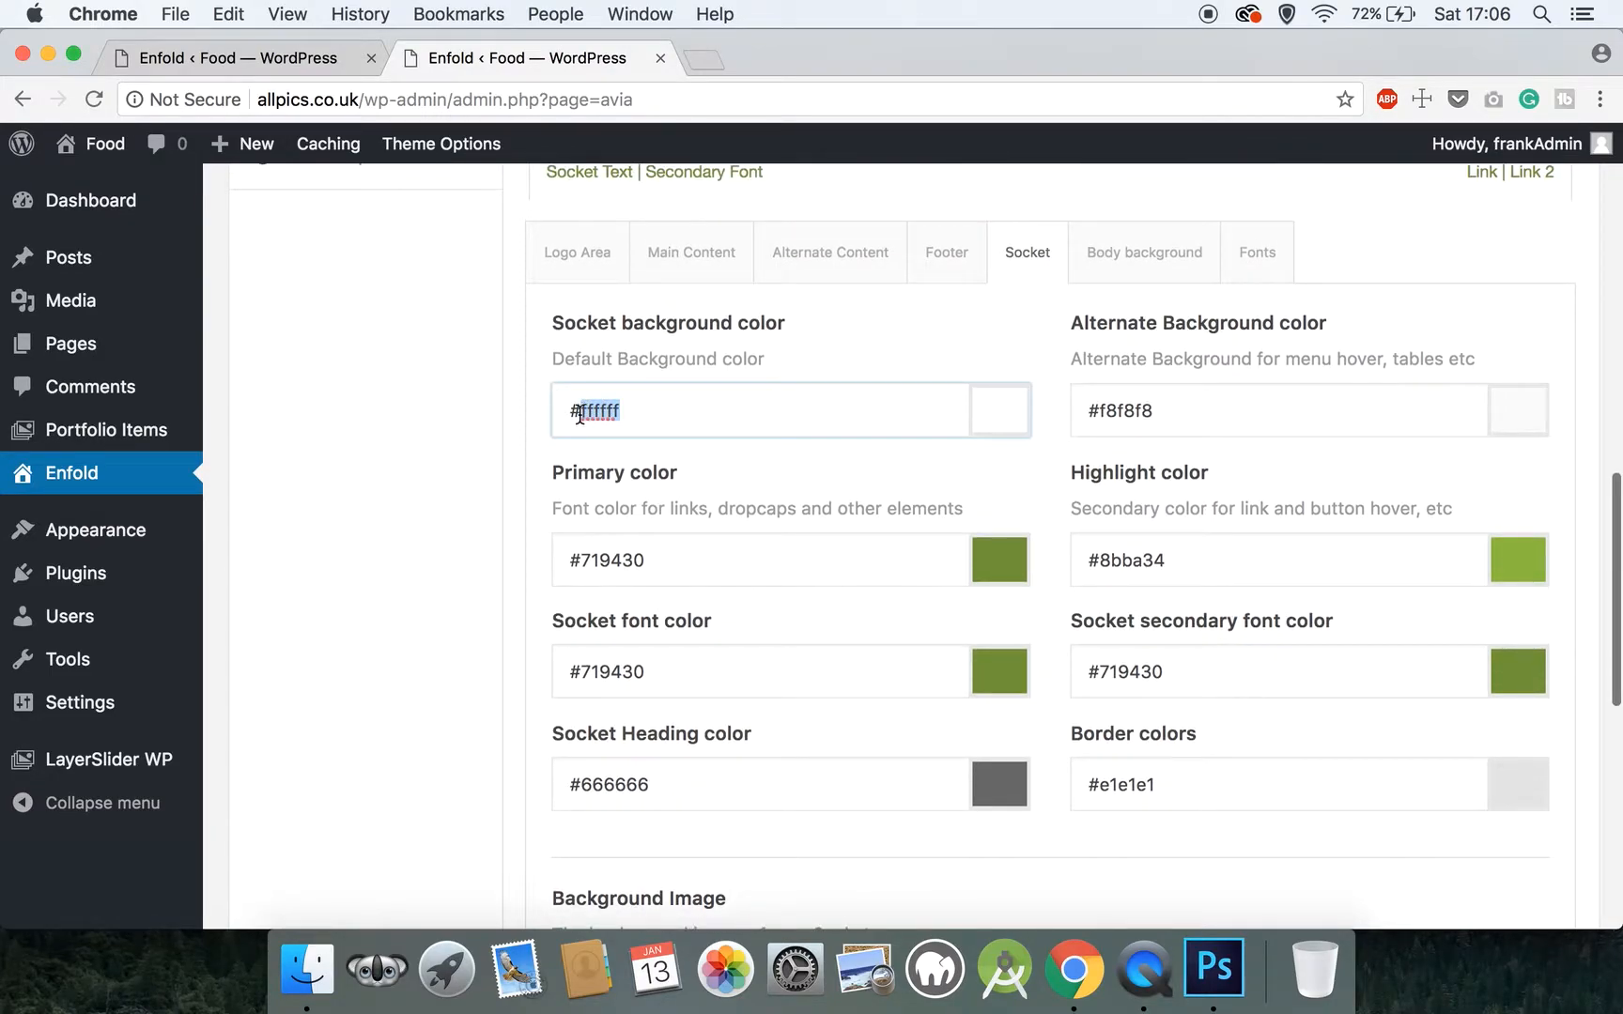
text(333333)
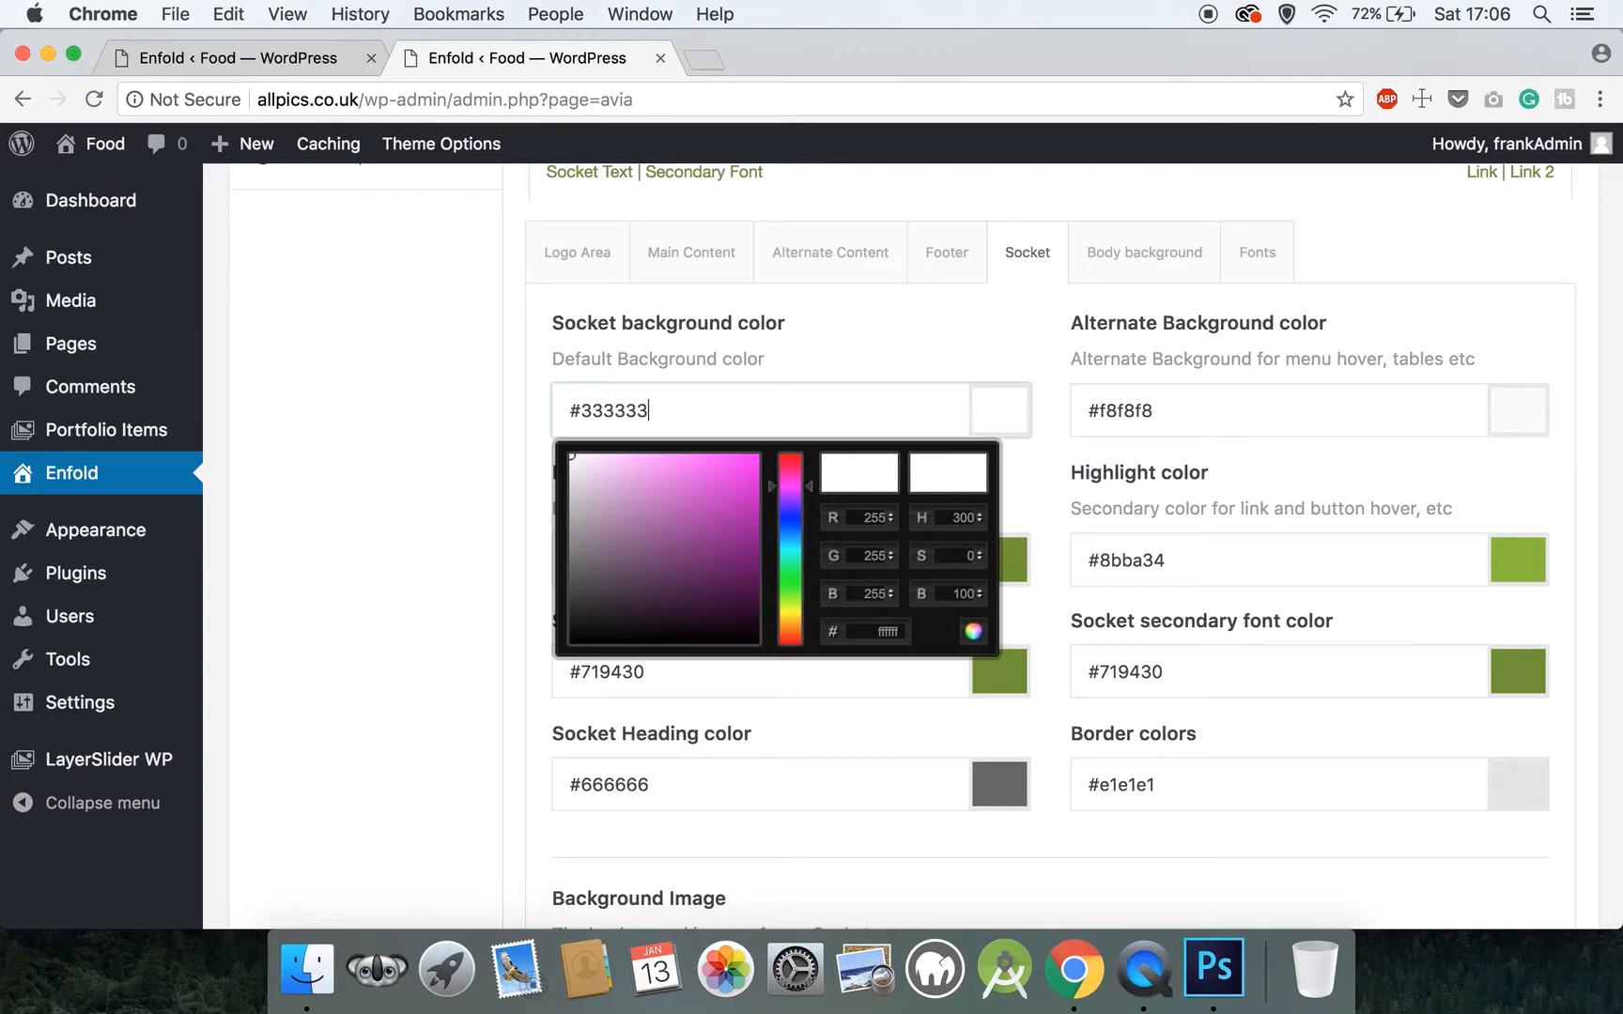
click(441, 498)
scroll(586, 376, up, 5)
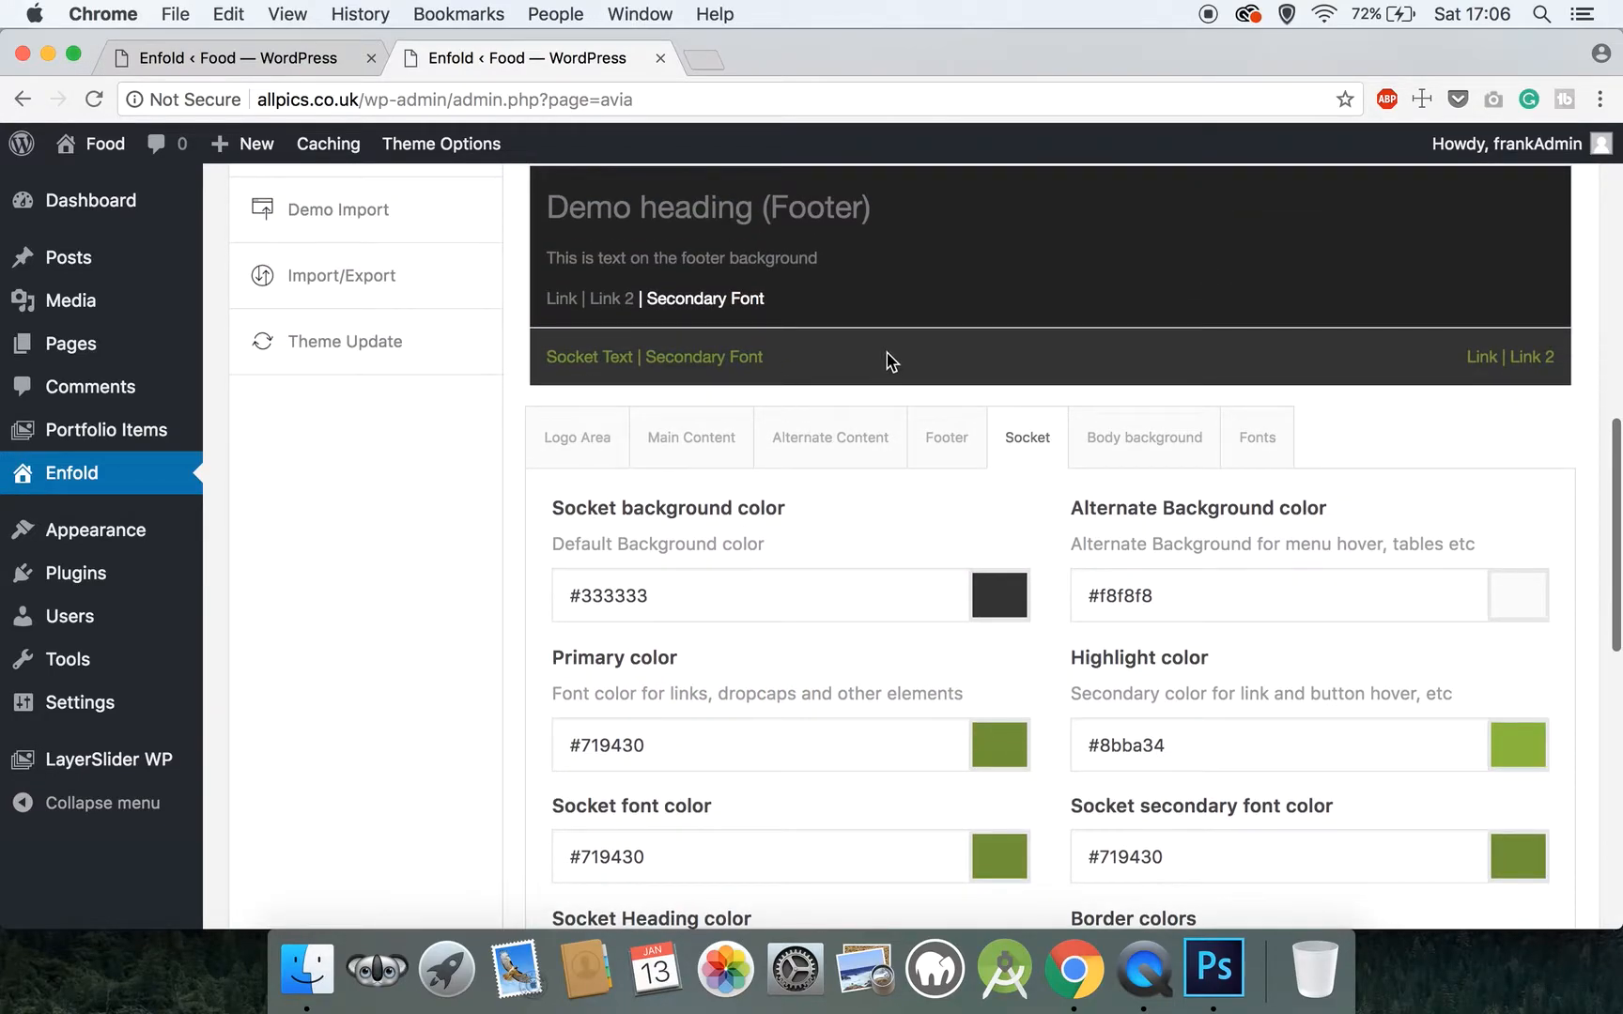
Set the Socket section's primary color for links and dropcaps to #ffffff
scroll(656, 604, down, 4)
drag(698, 561, 576, 561)
text(f)
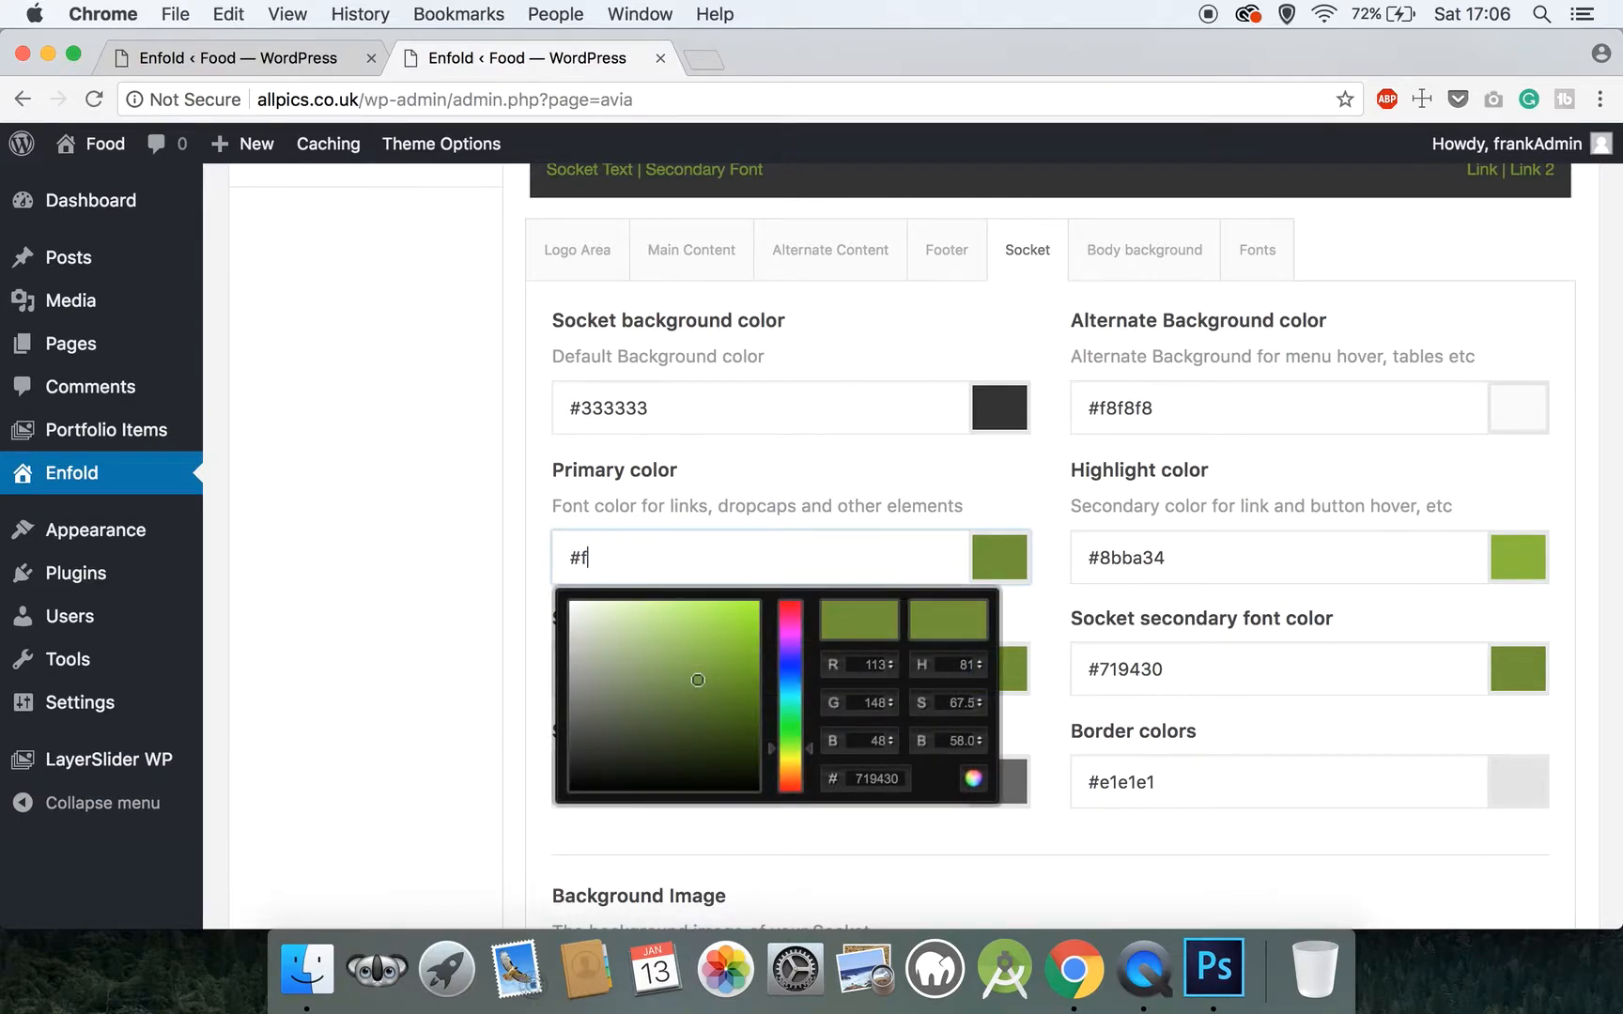
text(fffff)
click(477, 500)
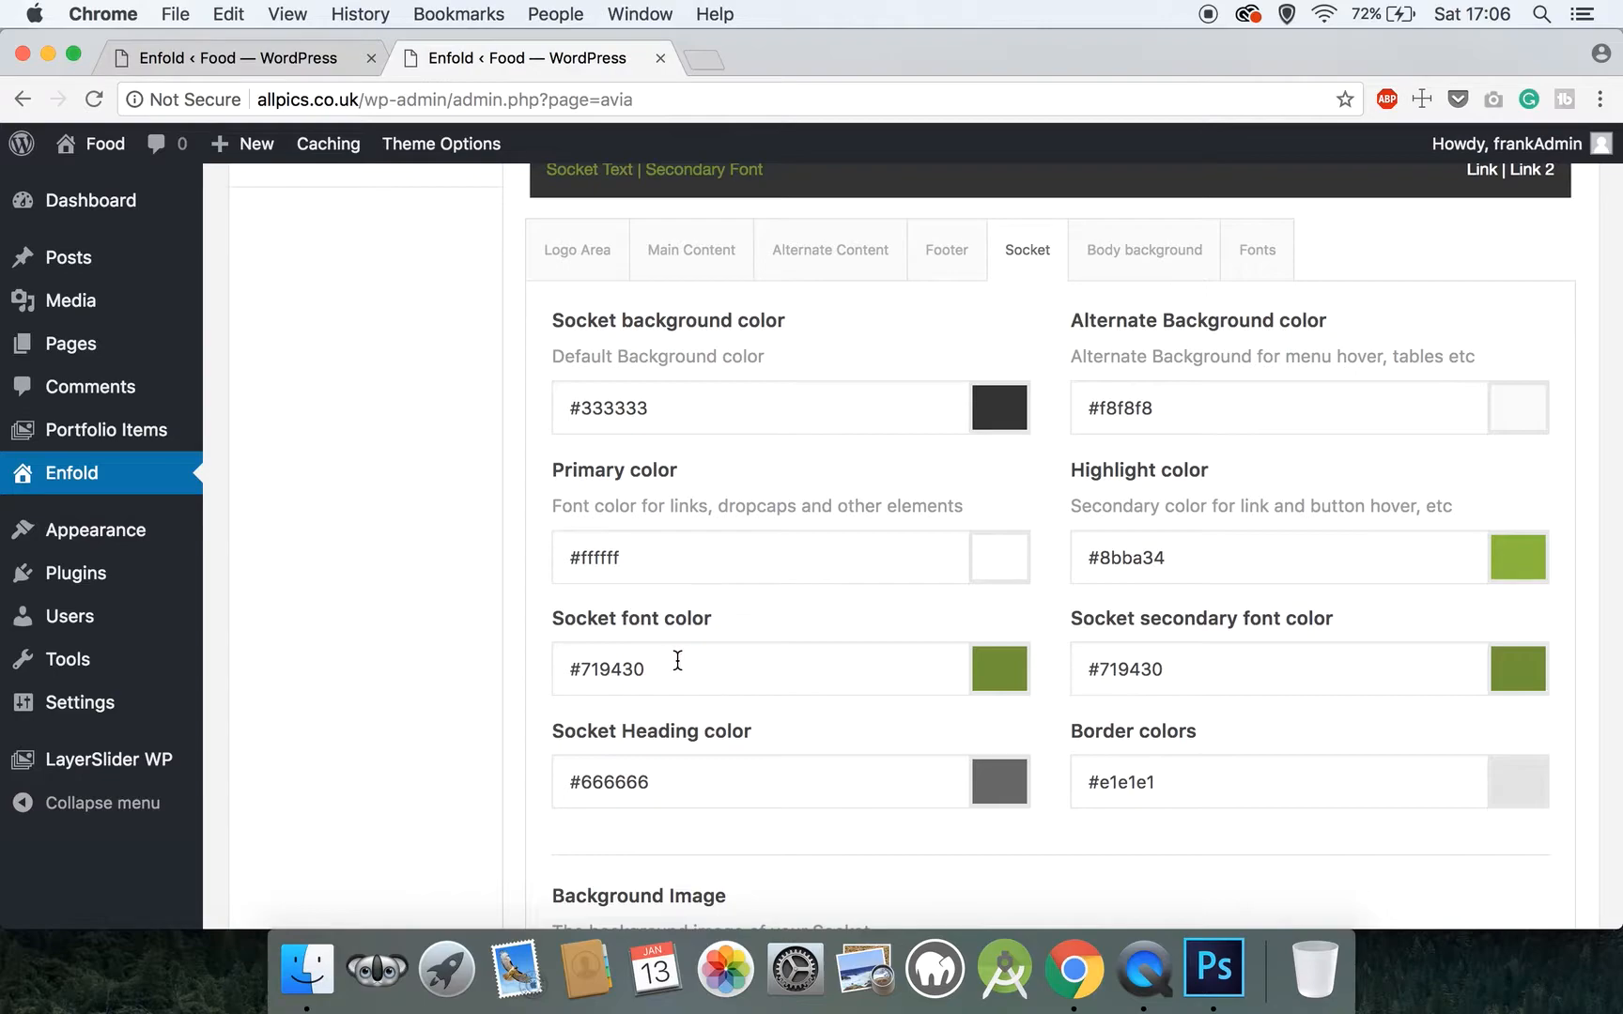
Set the socket font color to #ffffff
drag(678, 666, 579, 667)
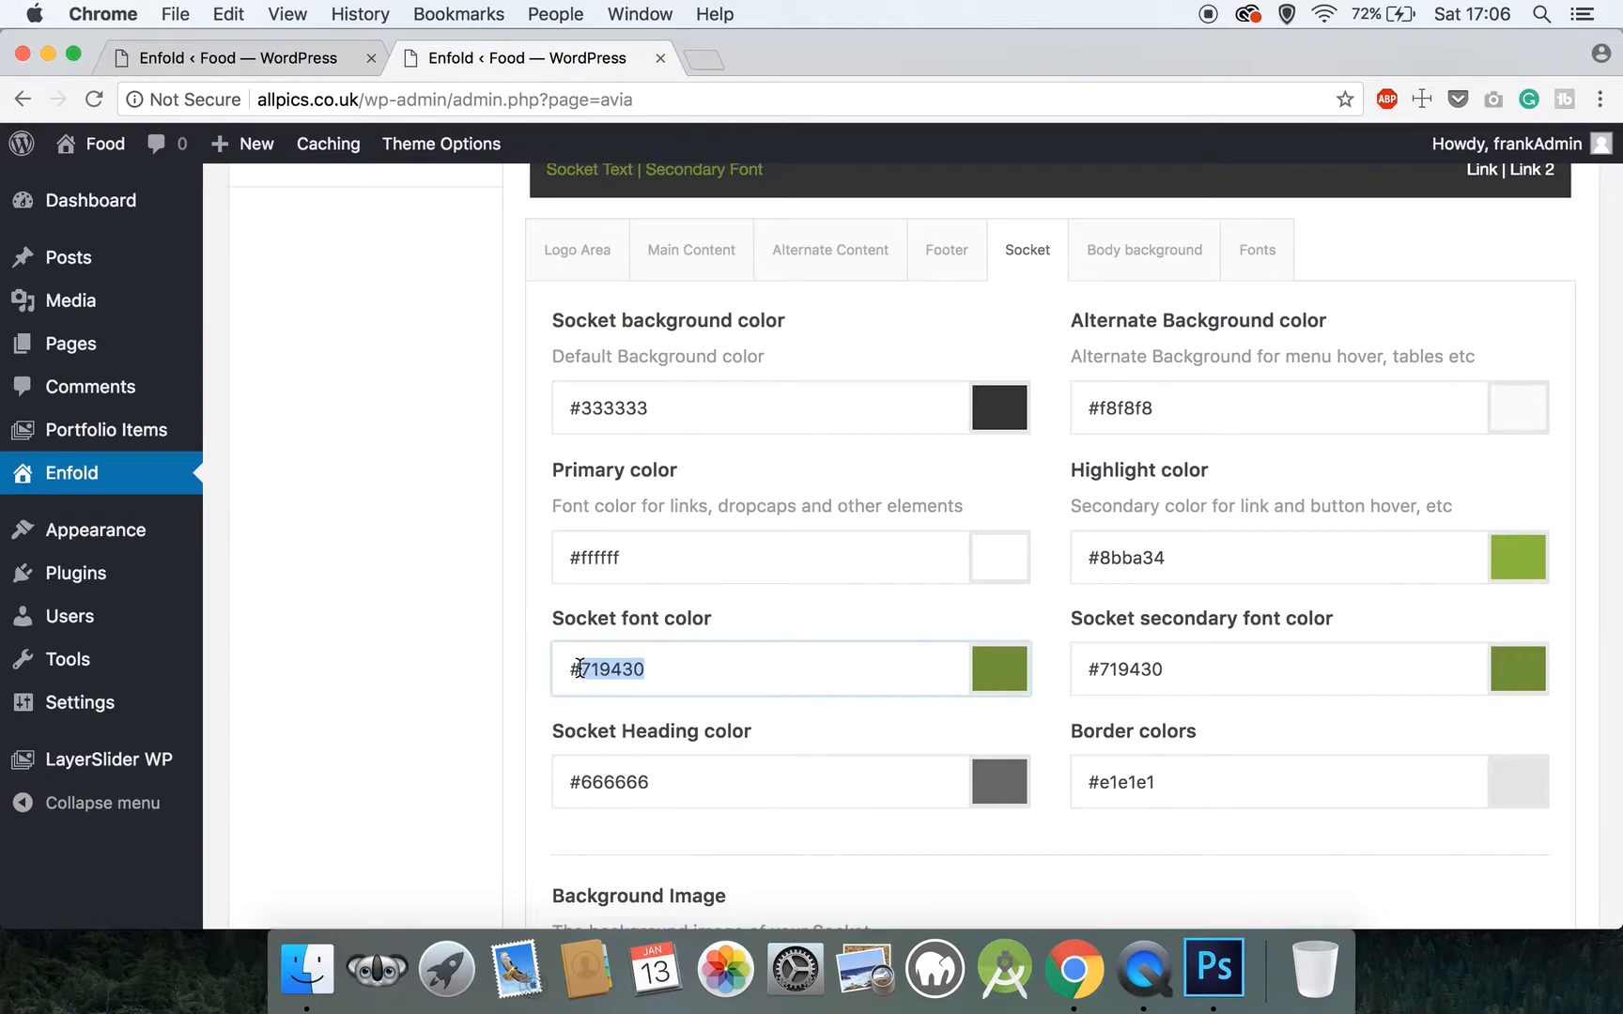
text(fffff)
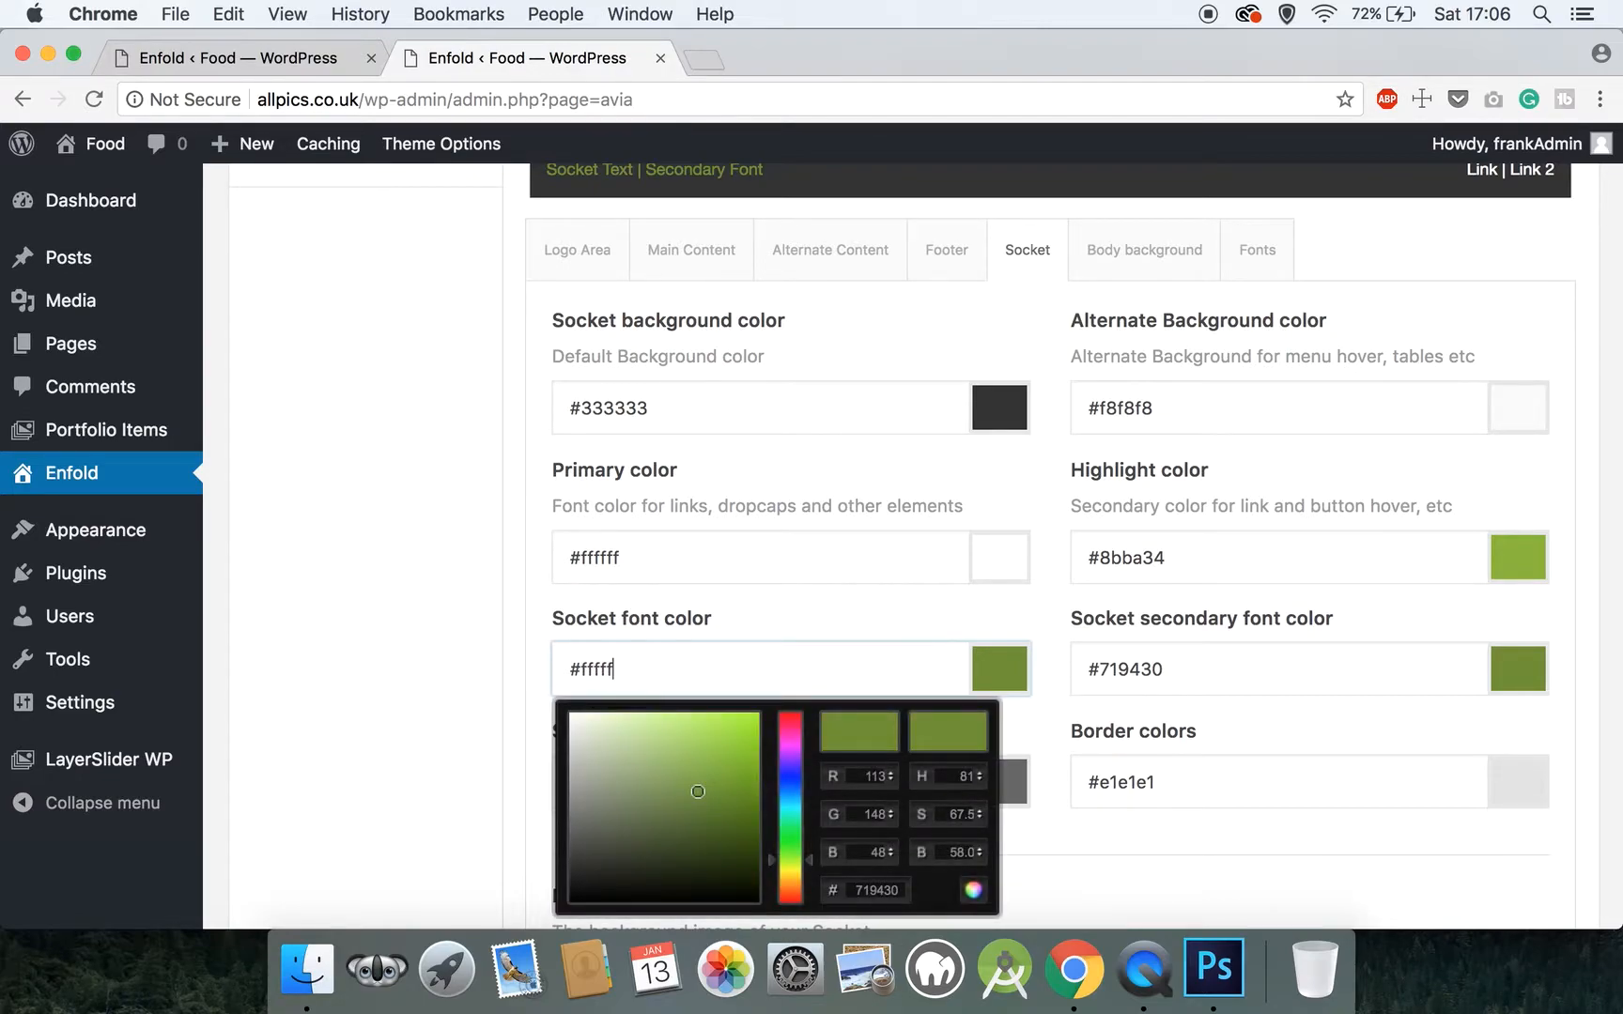
text(f)
click(436, 610)
scroll(436, 609, down, 3)
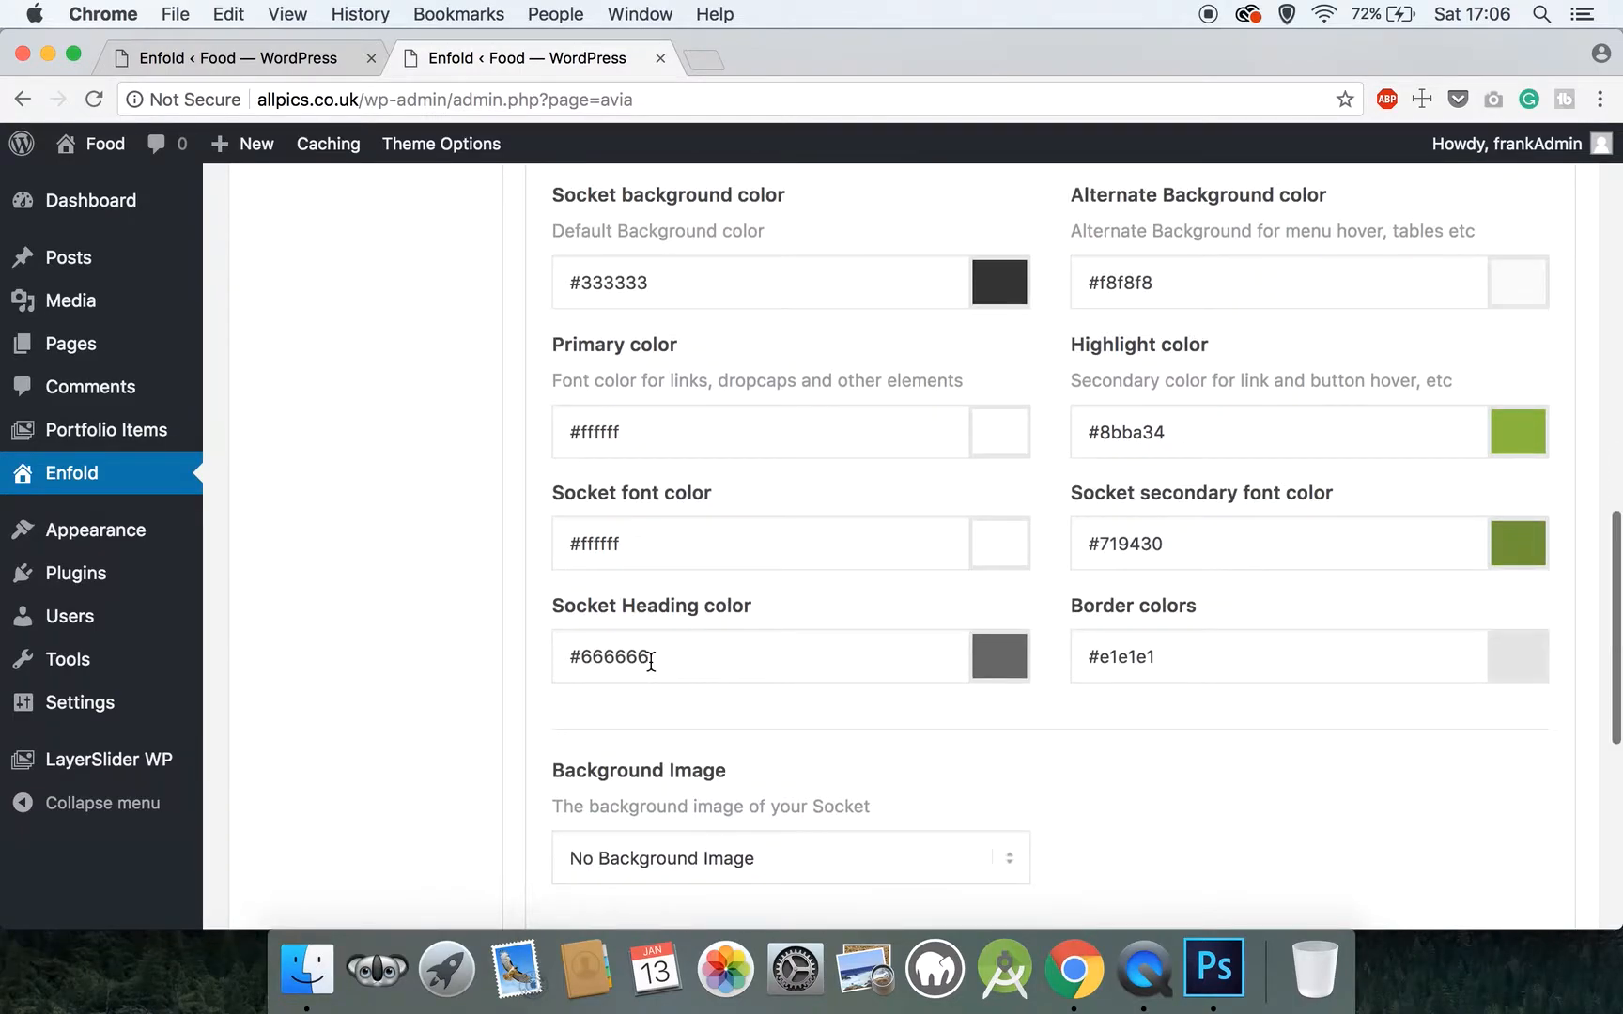
Set the Socket heading color to #333333
scroll(589, 652, up, 3)
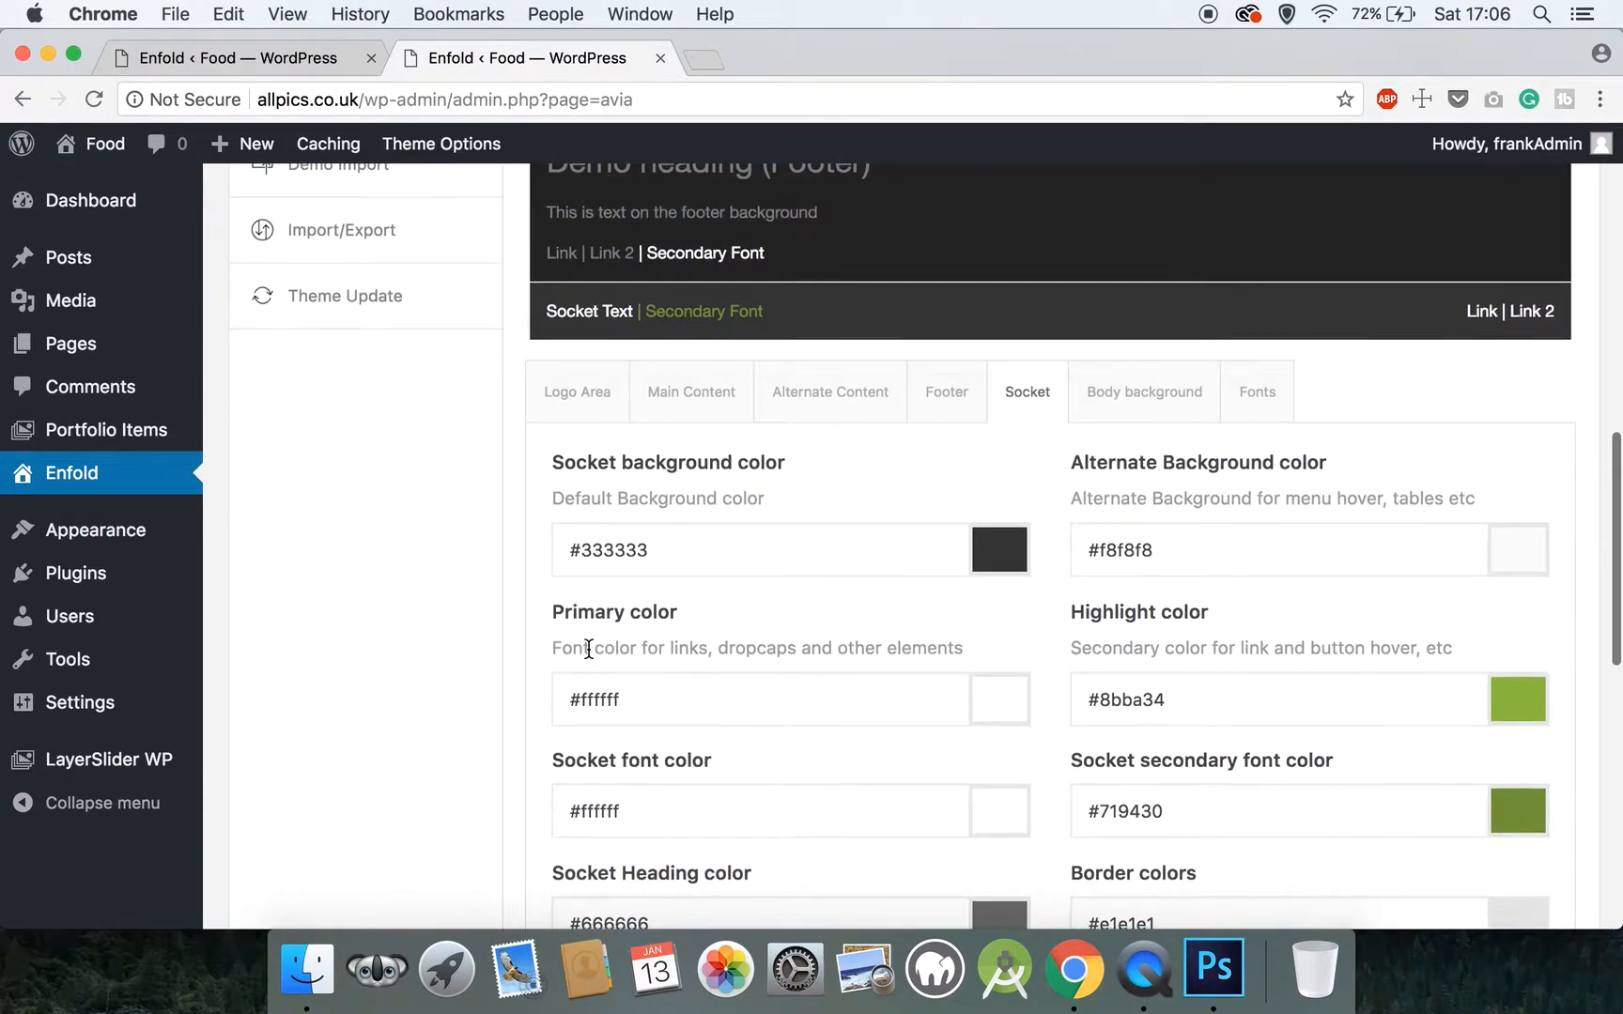
scroll(587, 648, down, 3)
drag(681, 723, 561, 723)
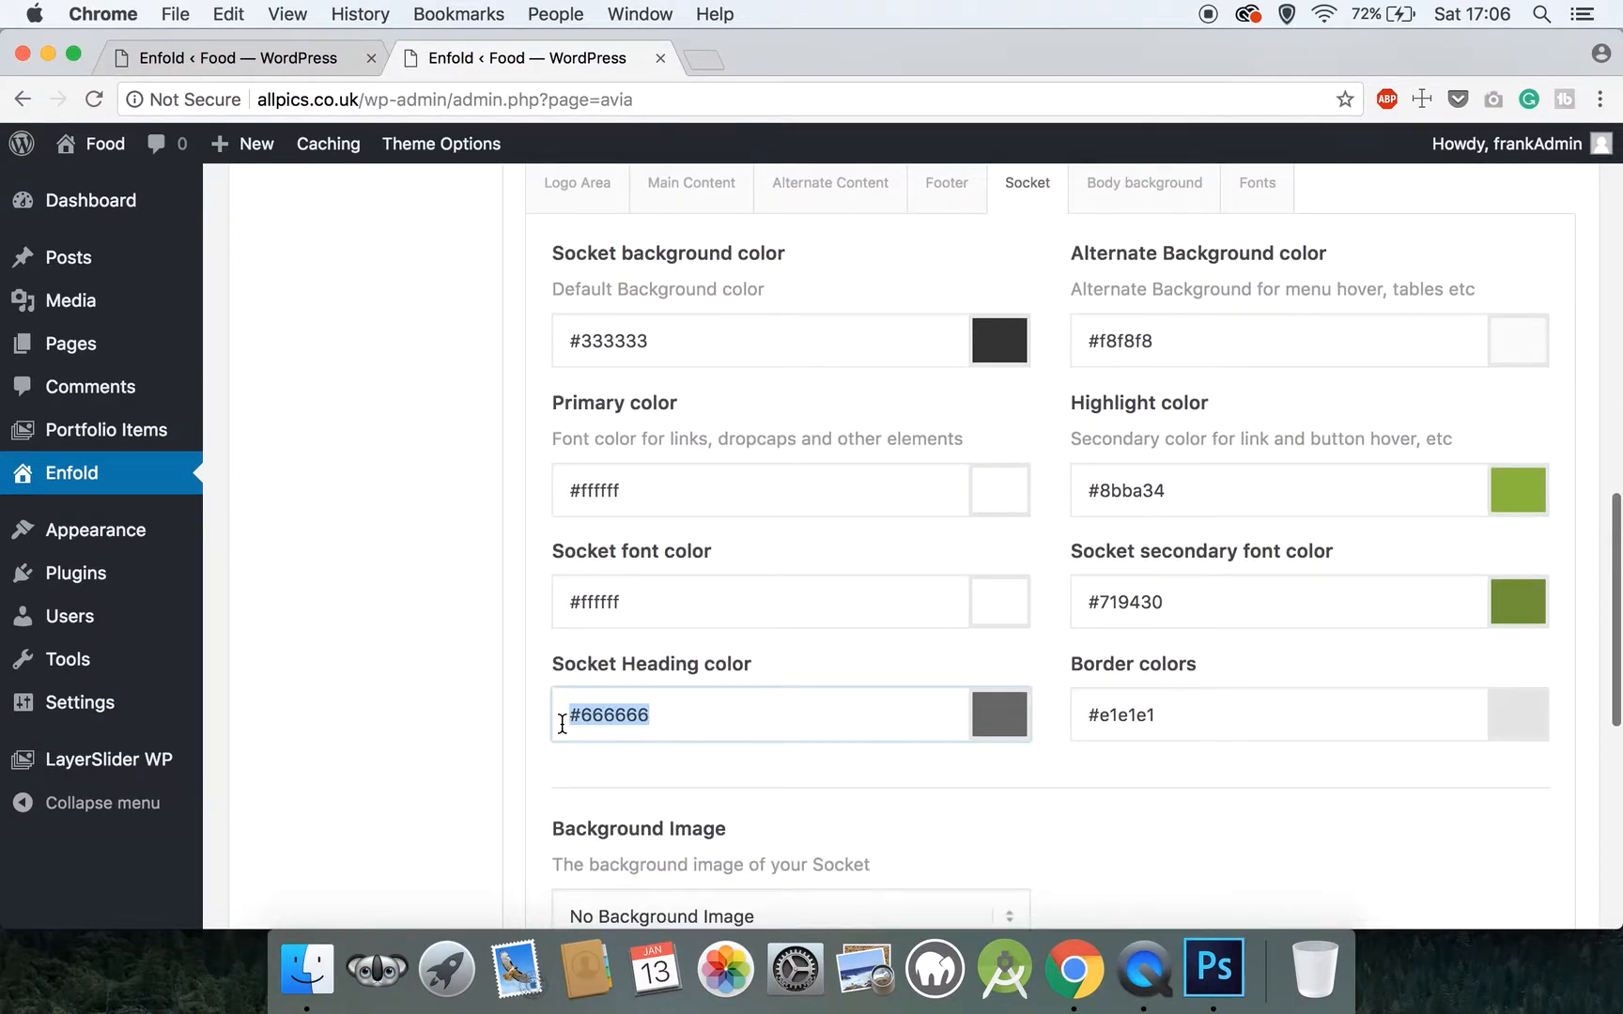
text(#33)
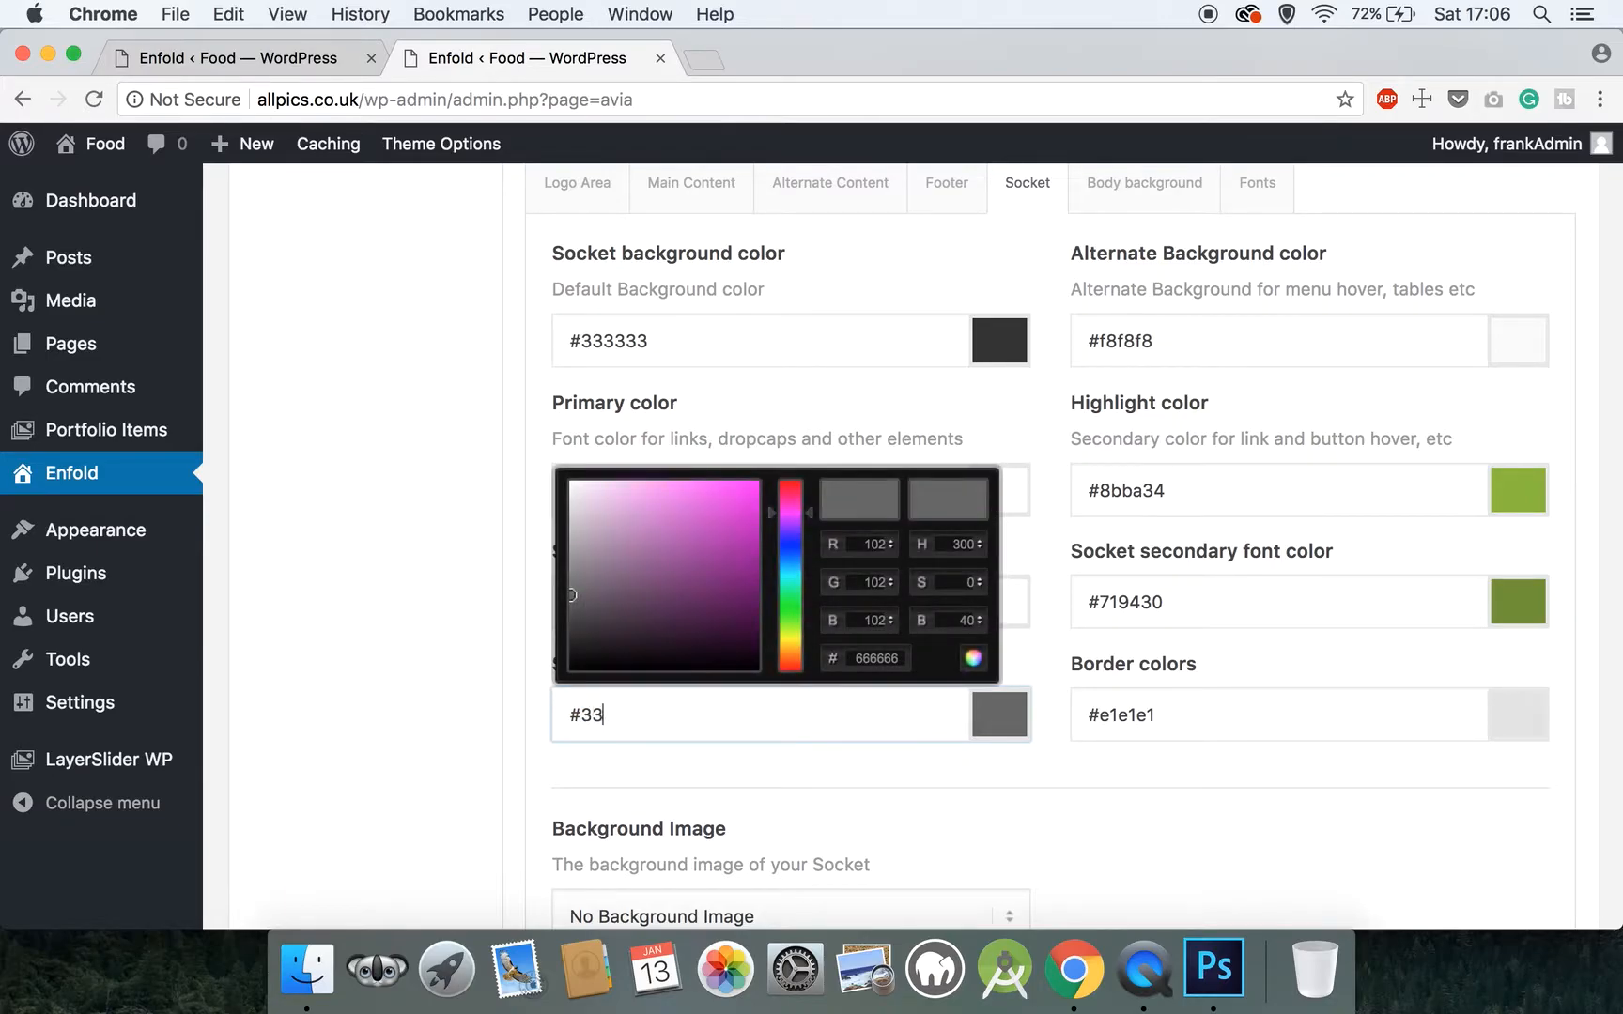
text(3333)
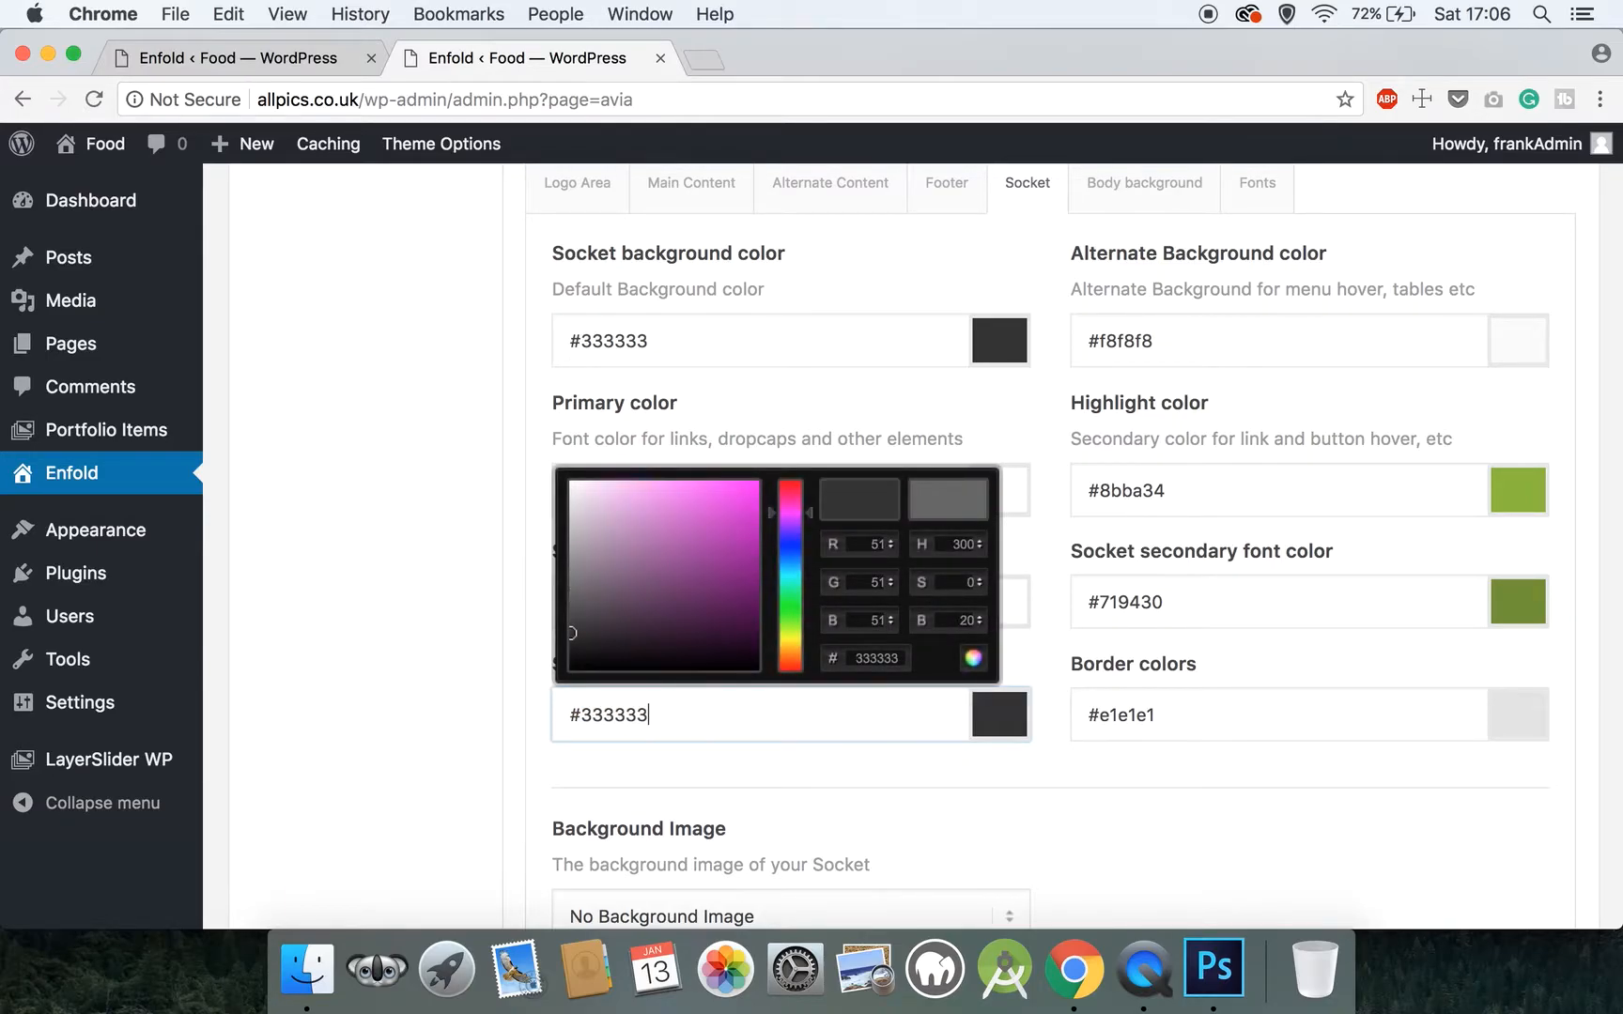
click(471, 668)
Set the Socket section's alternate background color for menu hover and tables to #333333
scroll(471, 668, up, 4)
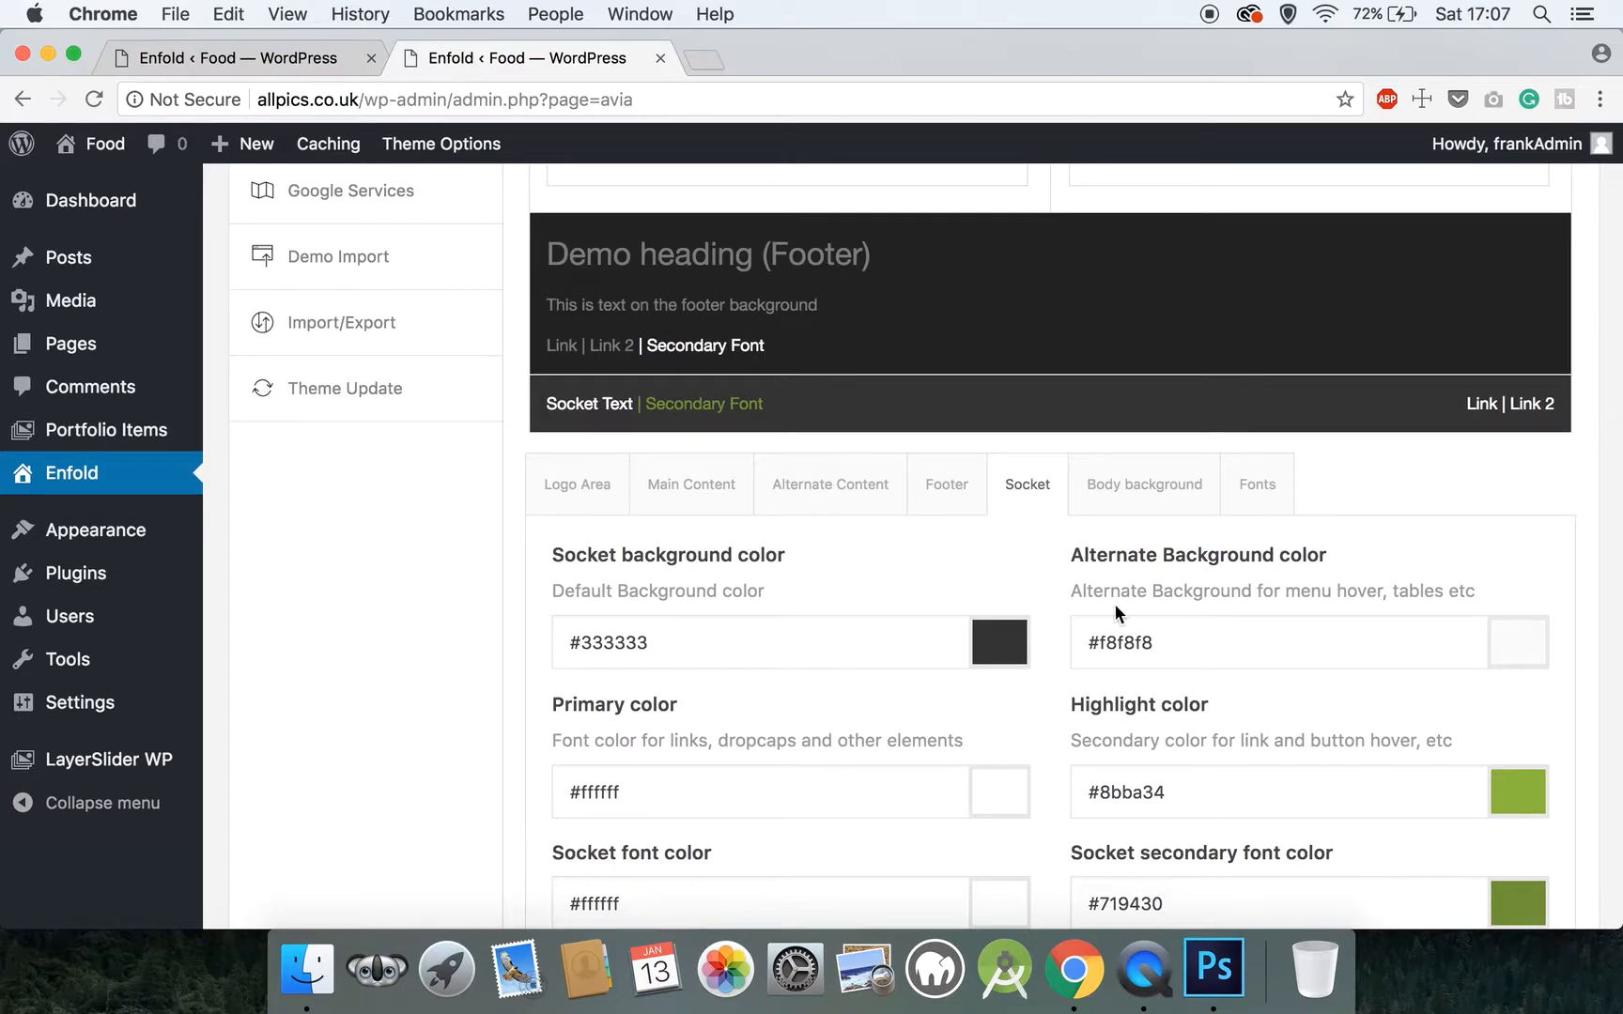
click(1155, 631)
mouse_move(1091, 642)
mouse_down()
mouse_move(1147, 642)
mouse_move(1098, 642)
mouse_up()
click(1194, 630)
text(333333)
click(1057, 634)
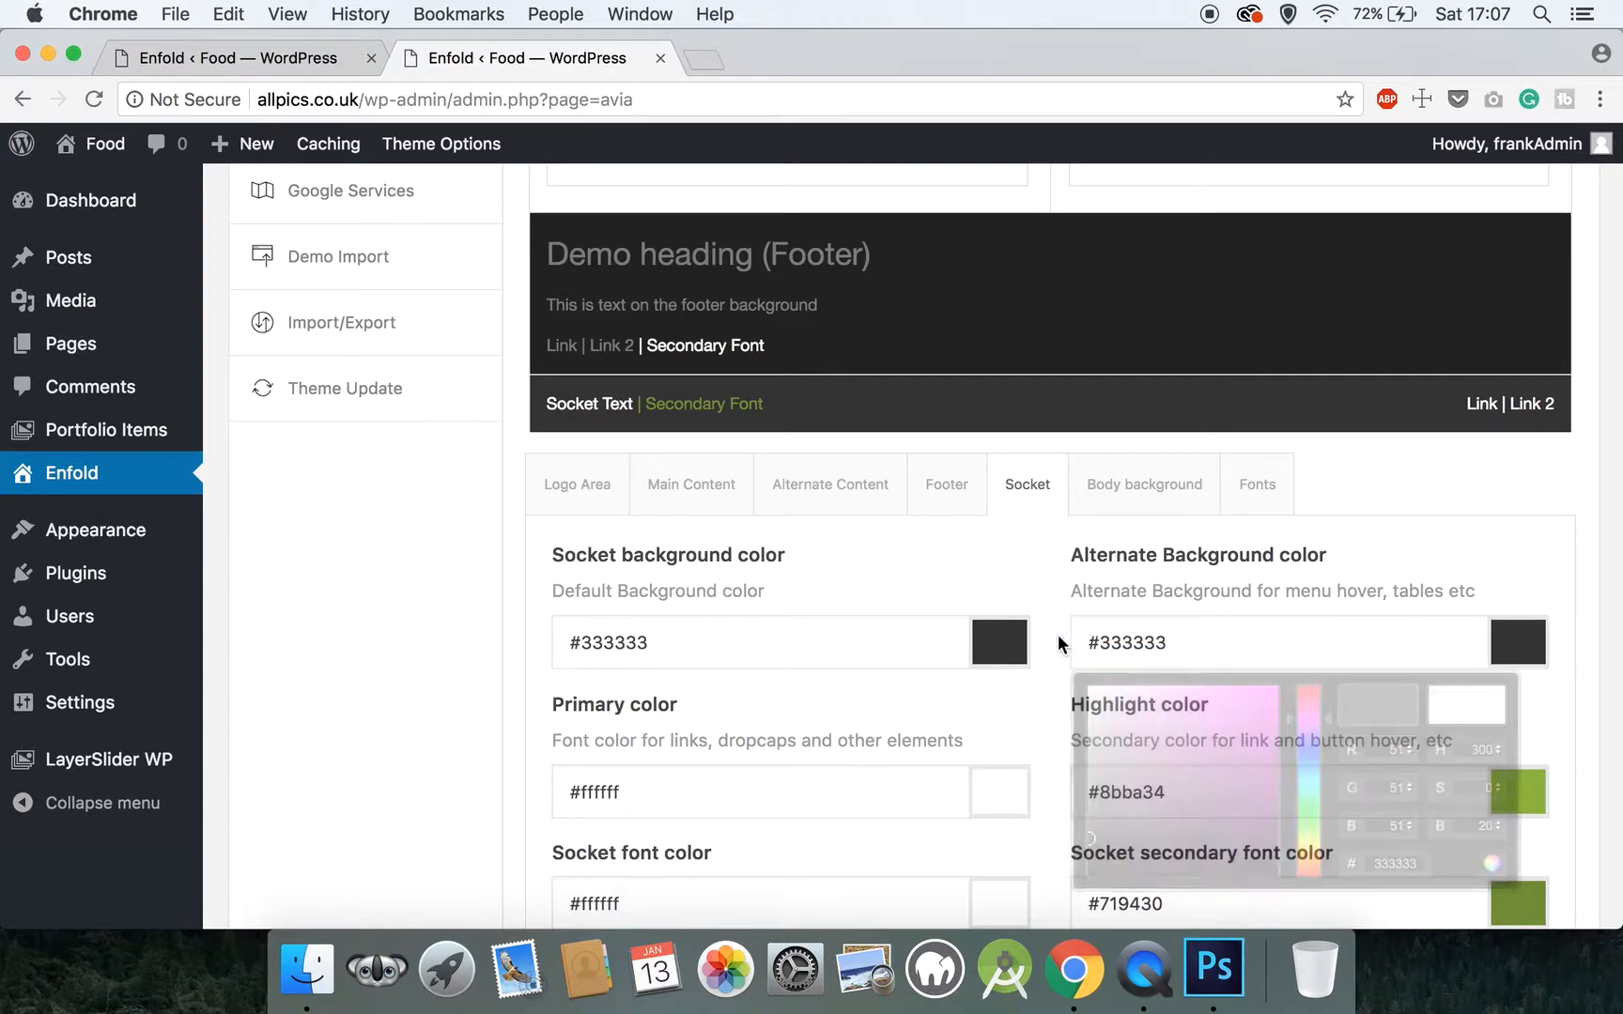
Set the Socket section's highlight color for link and button hover to #bd9551
scroll(1057, 634, down, 3)
drag(1196, 641, 1097, 640)
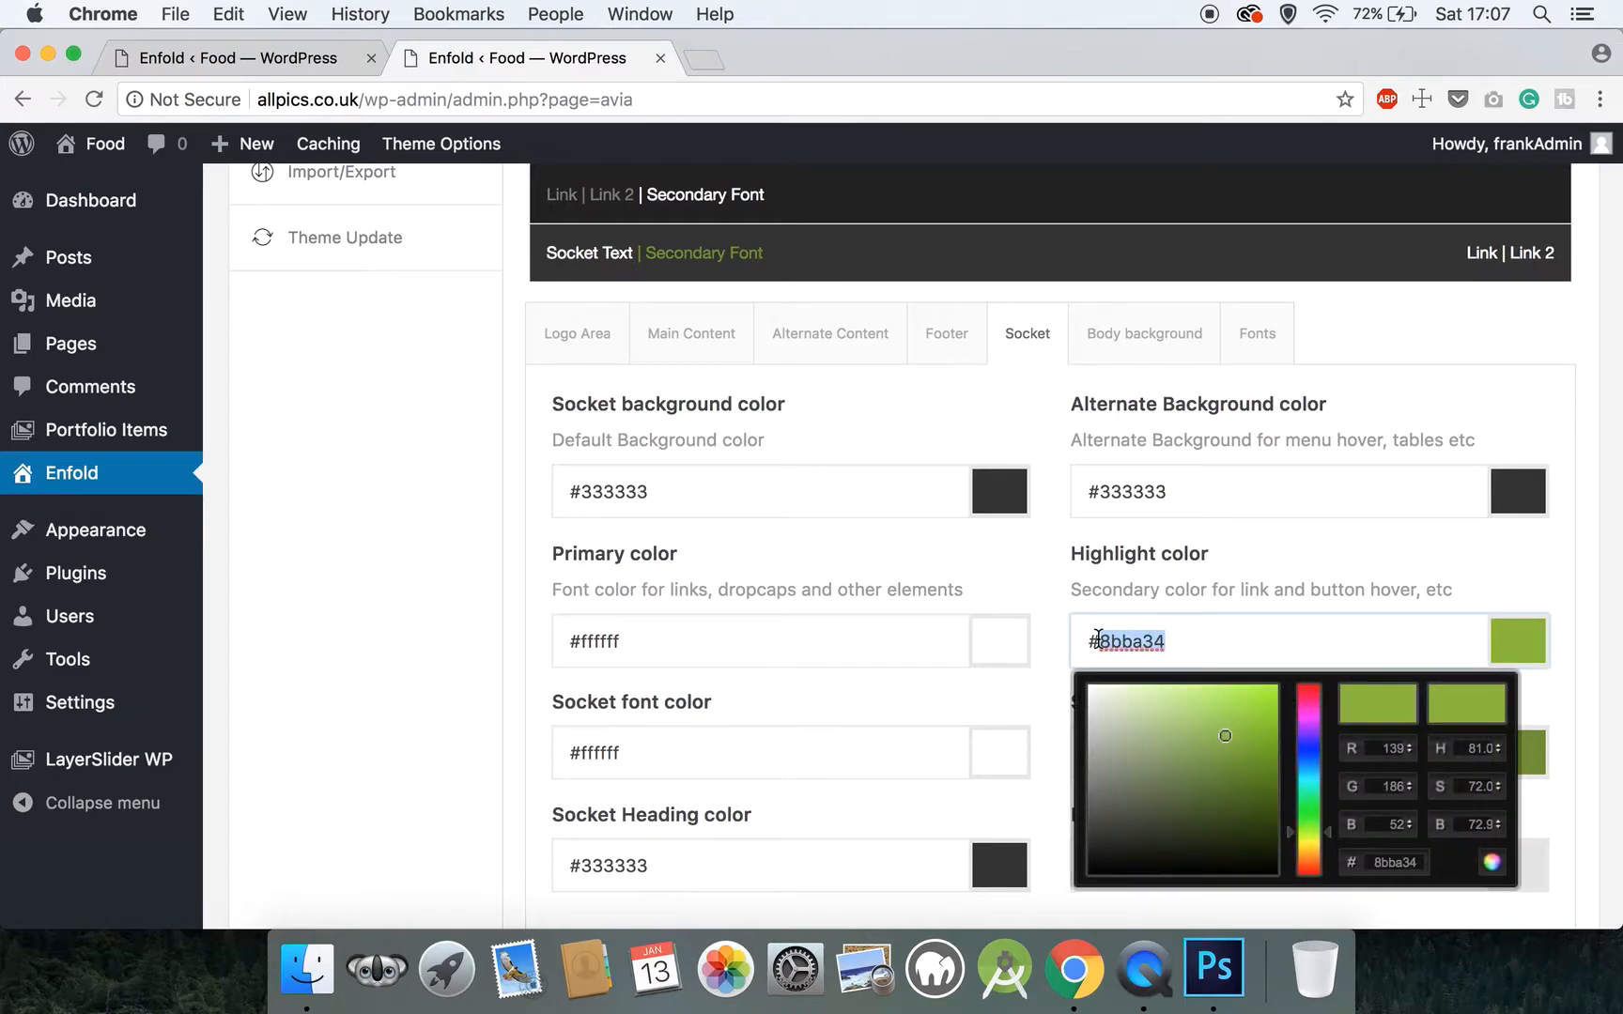
text(bd9551)
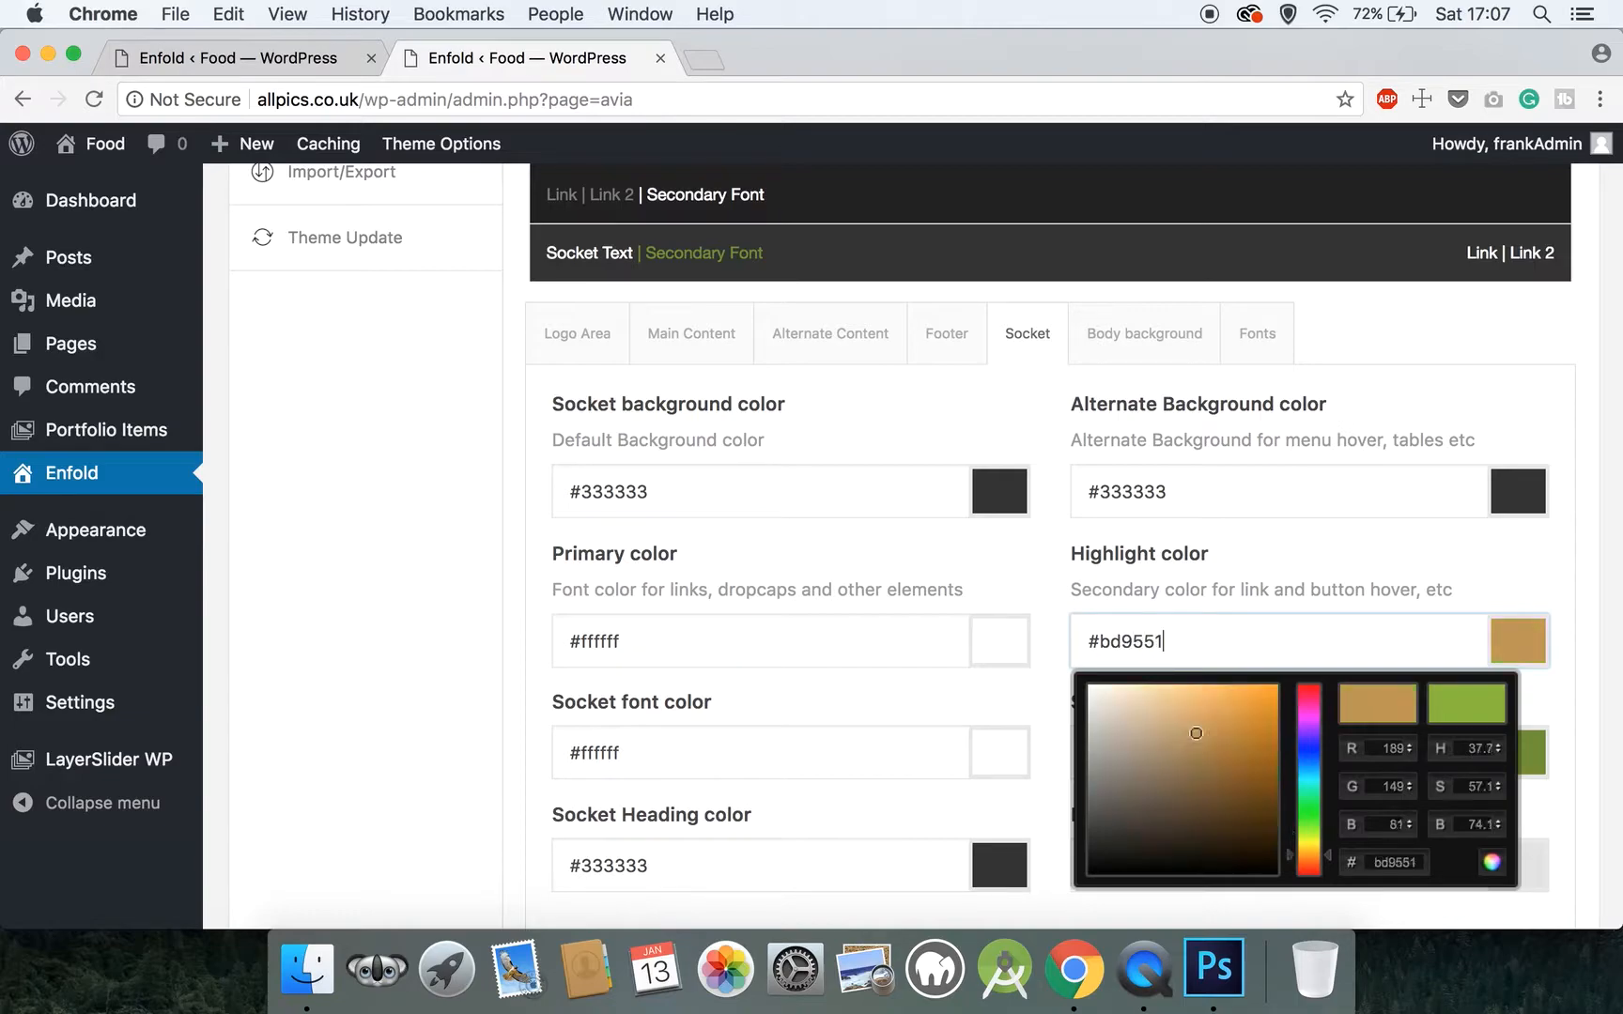
click(1051, 671)
Set the socket secondary font color to #ffffff
scroll(1051, 671, down, 1)
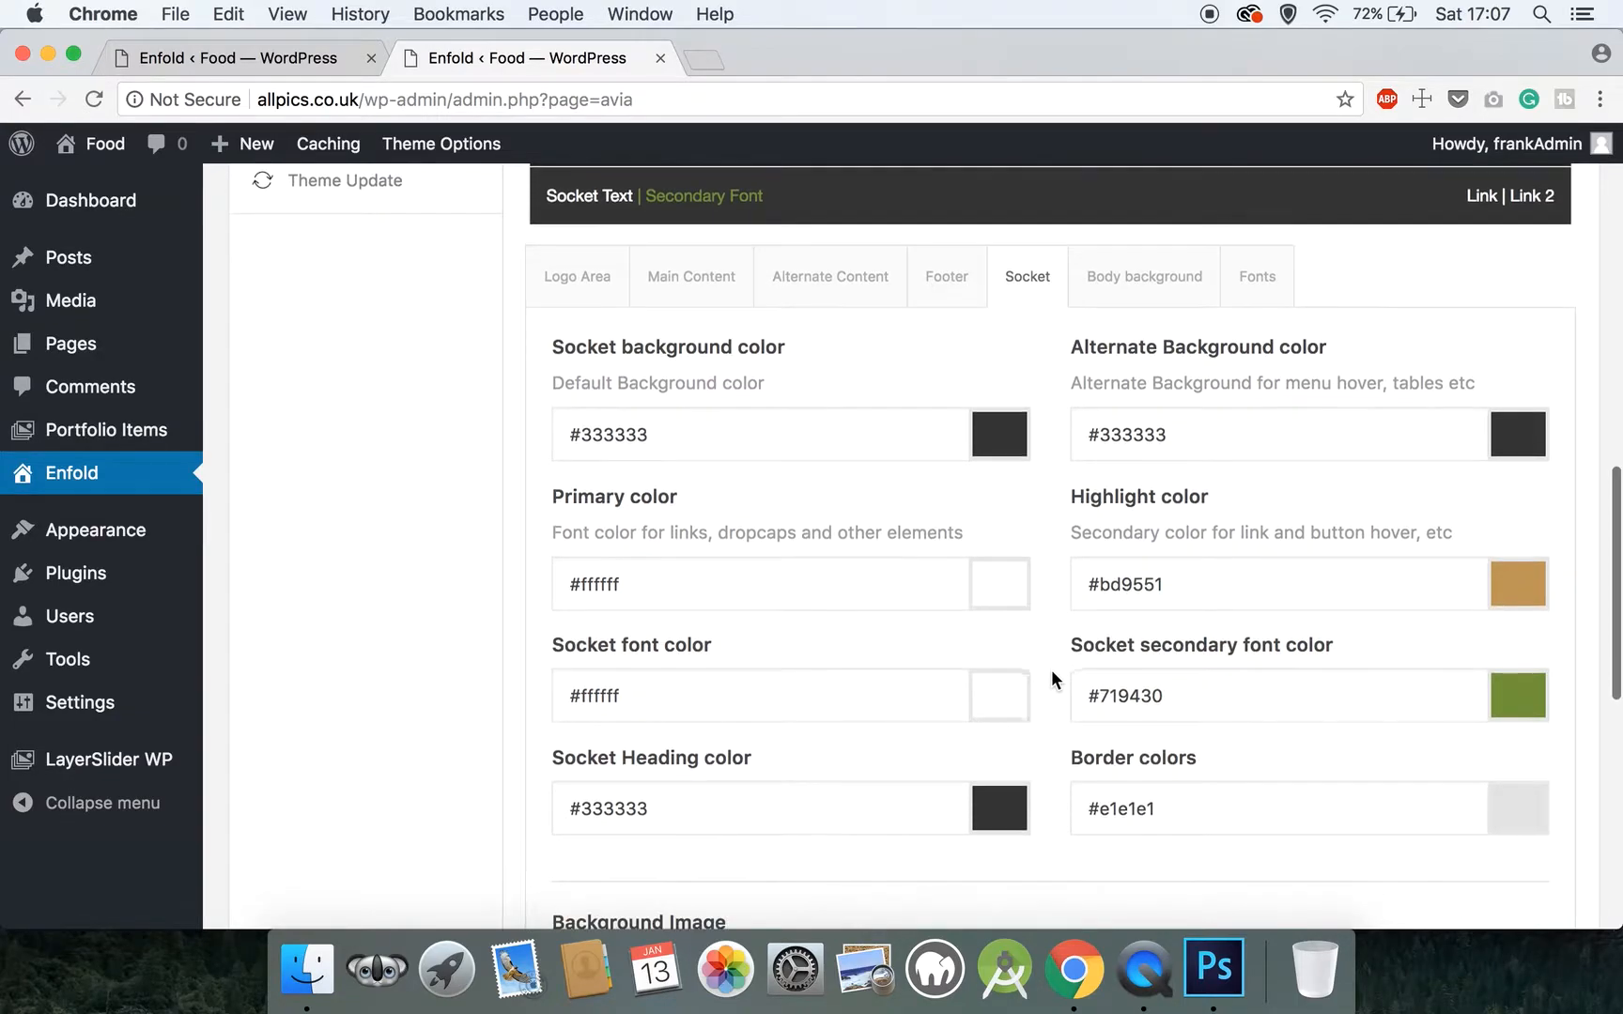
drag(1202, 702, 1090, 702)
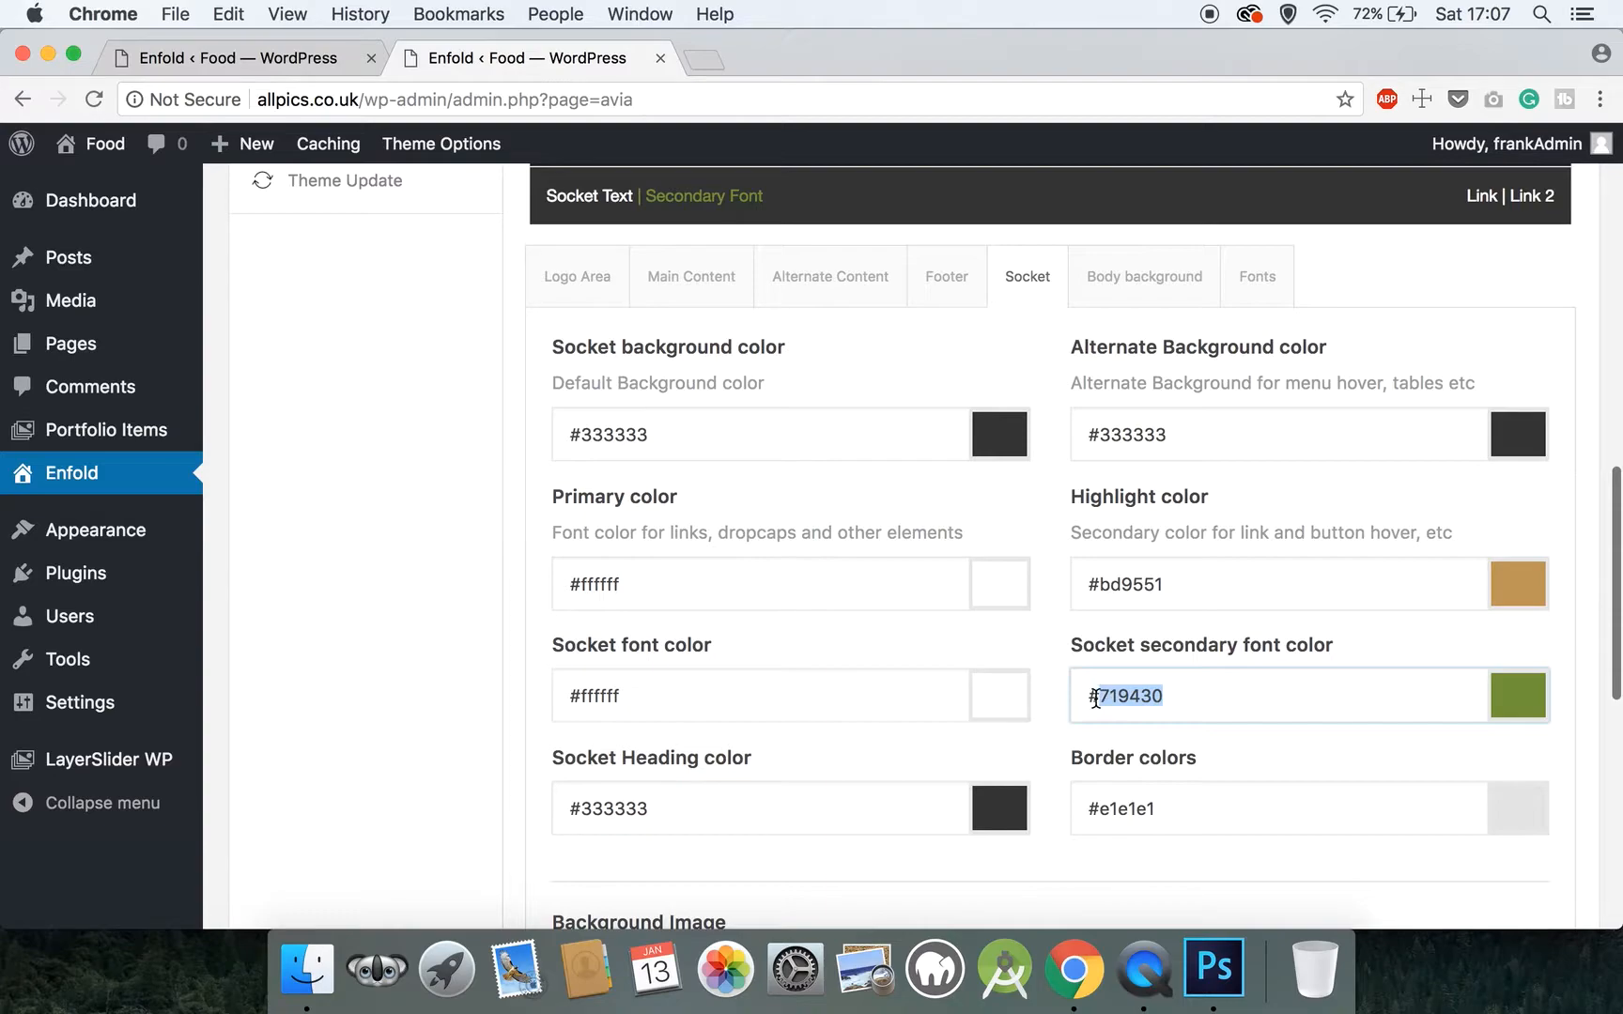
text(#ffffff)
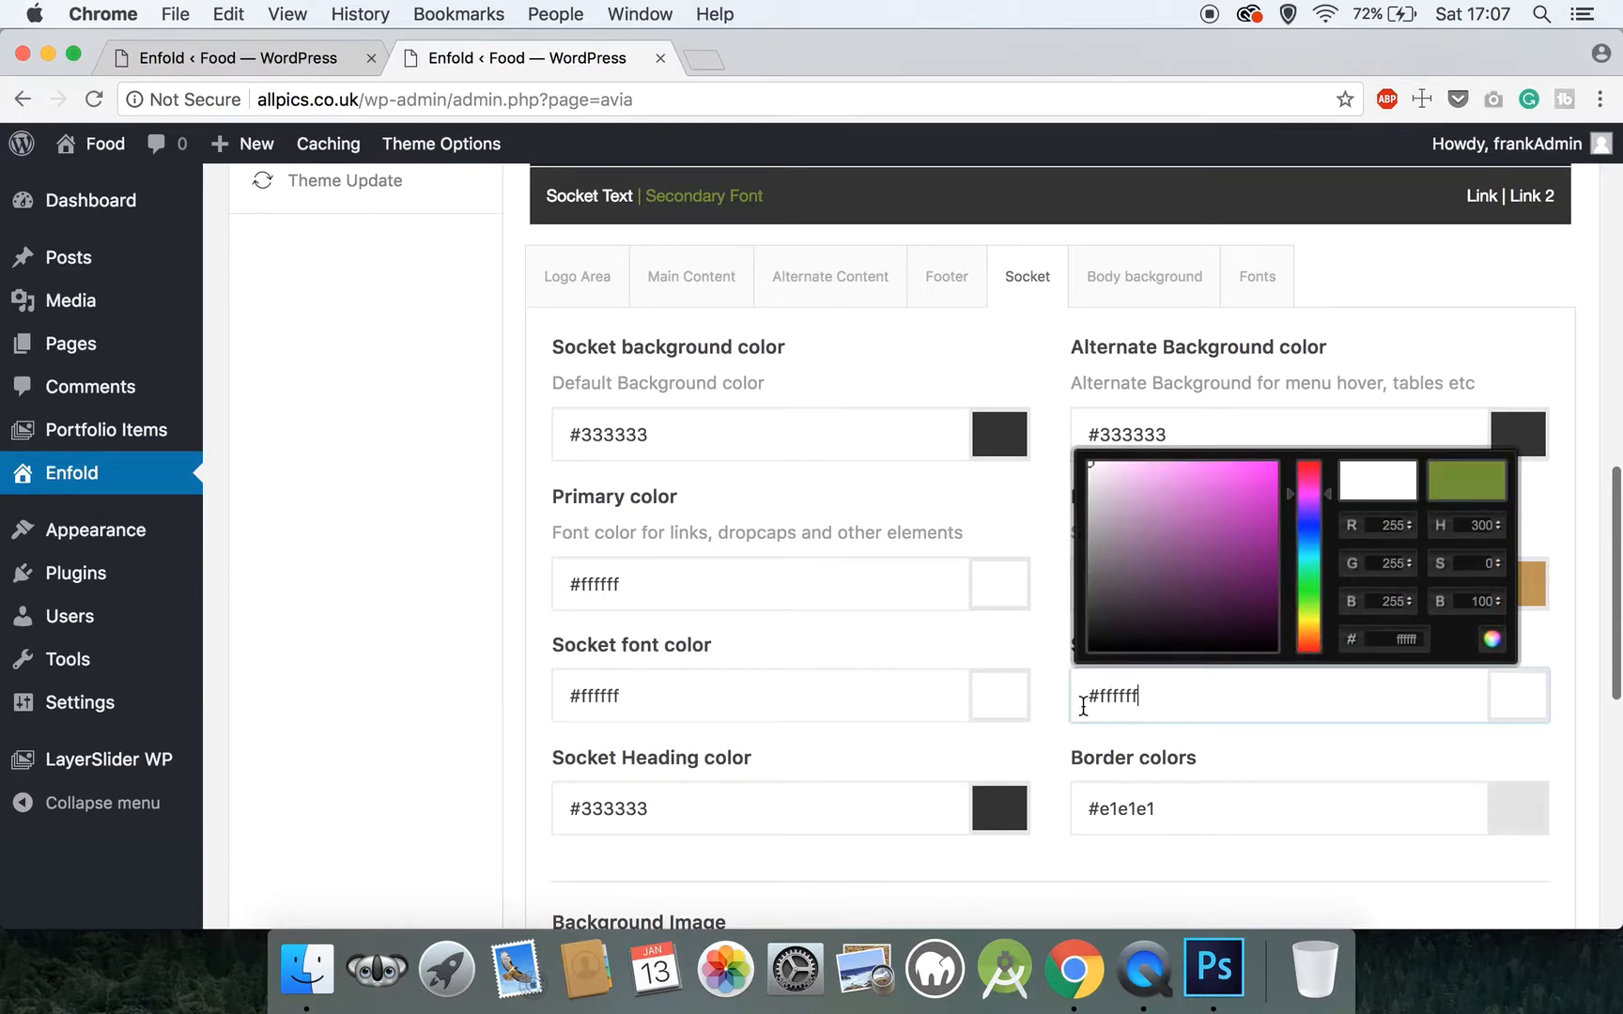
click(1047, 757)
Set the Socket section's border color to #333333
drag(1226, 815, 1099, 809)
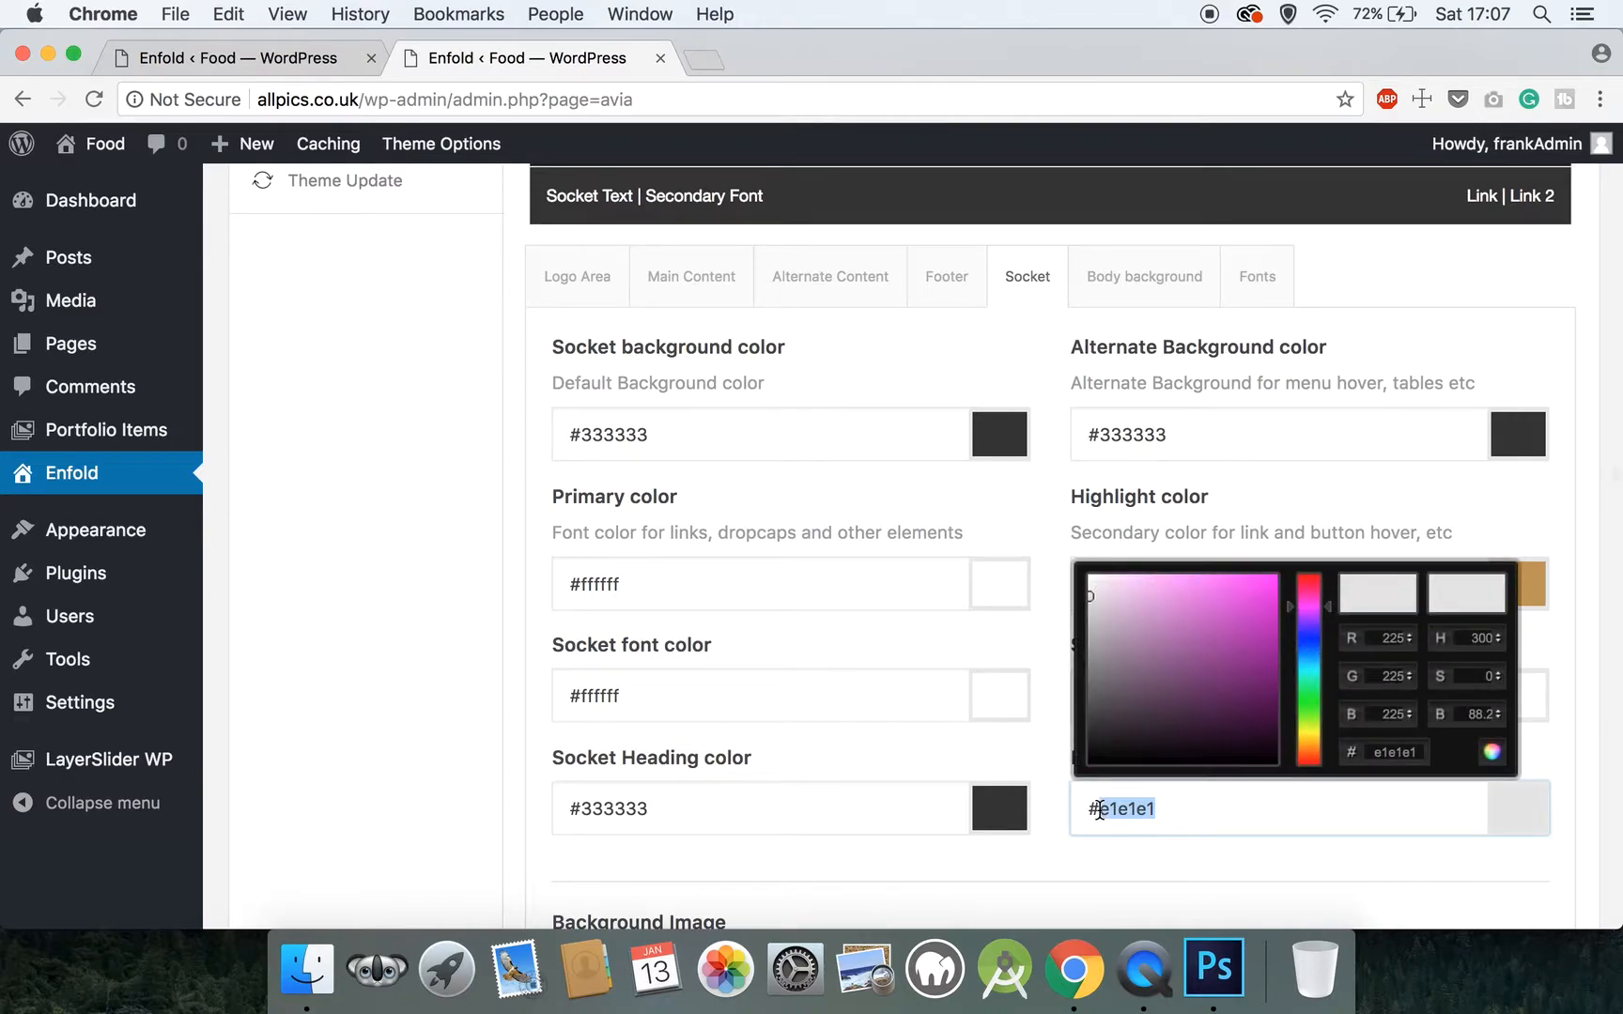
text(333333)
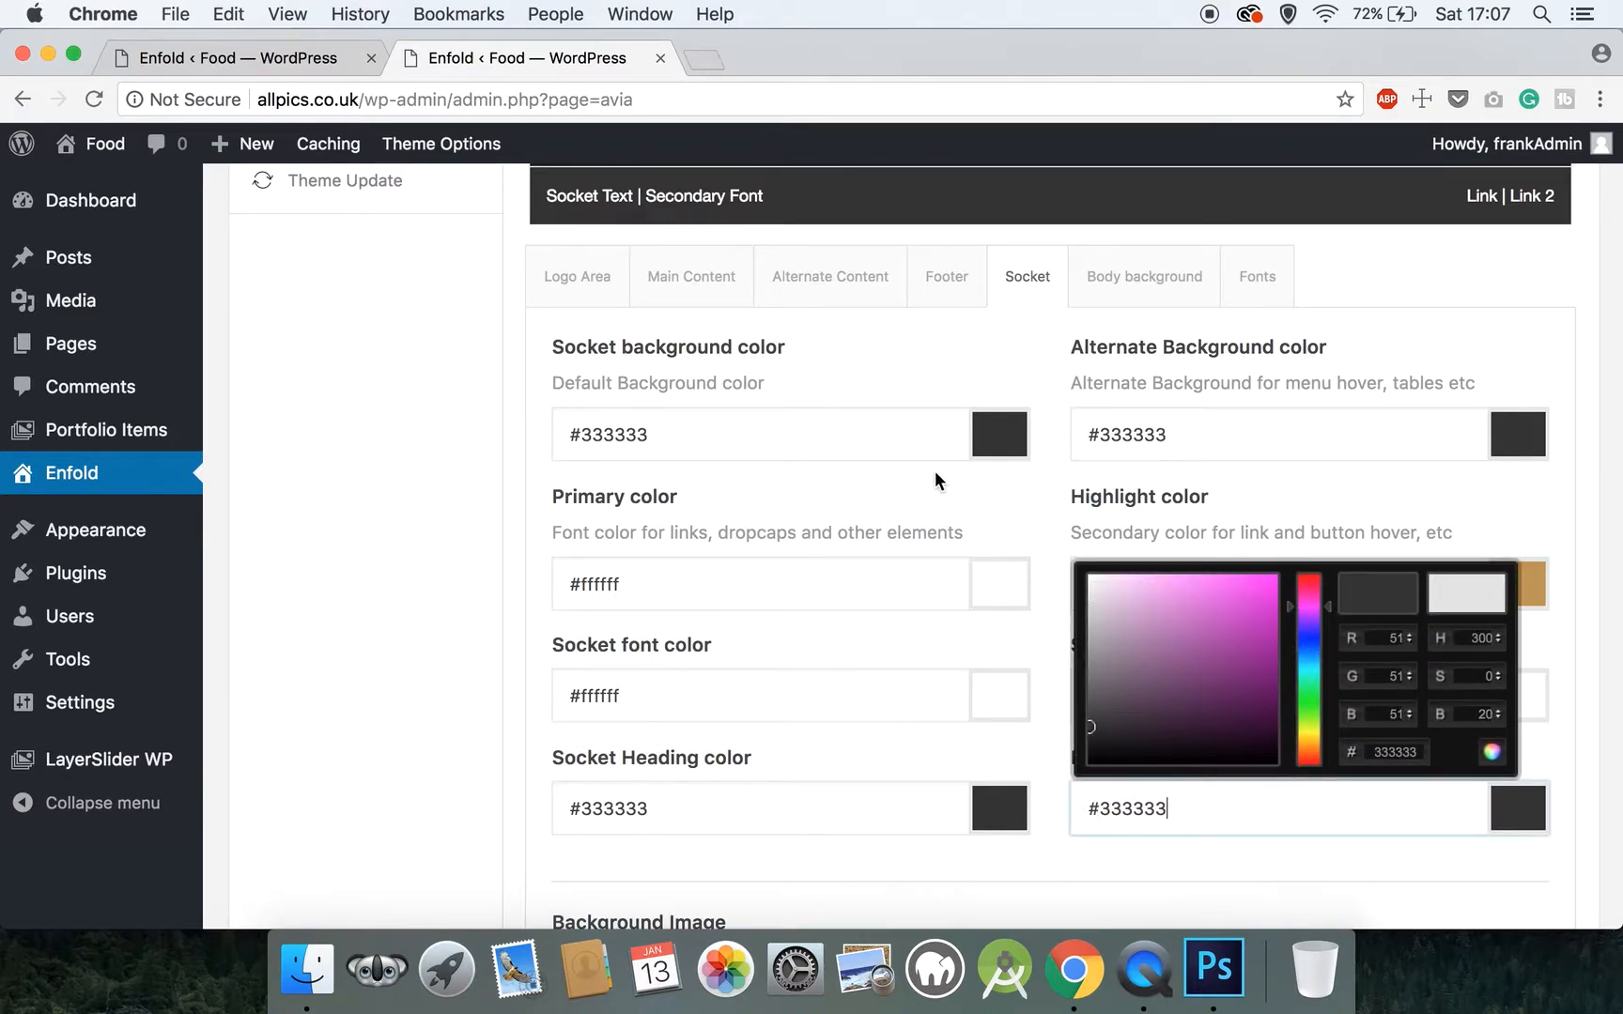
click(1031, 503)
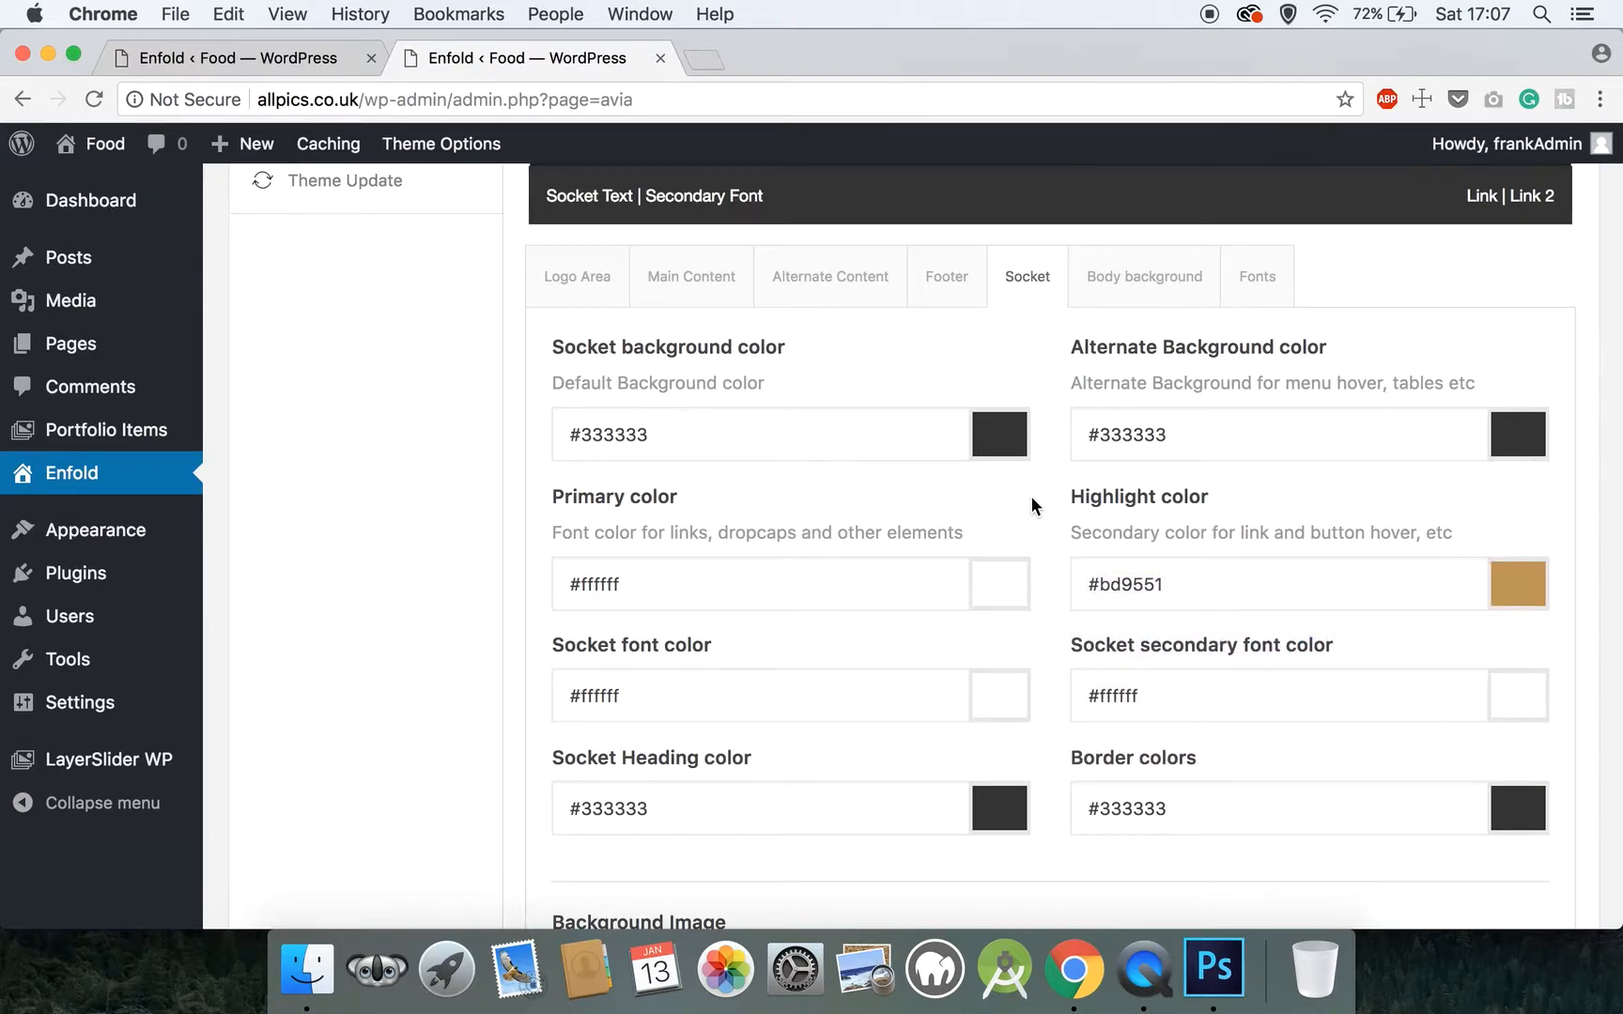
Look through the Body background and Fonts settings and save all the General Styling changes
scroll(1031, 503, up, 3)
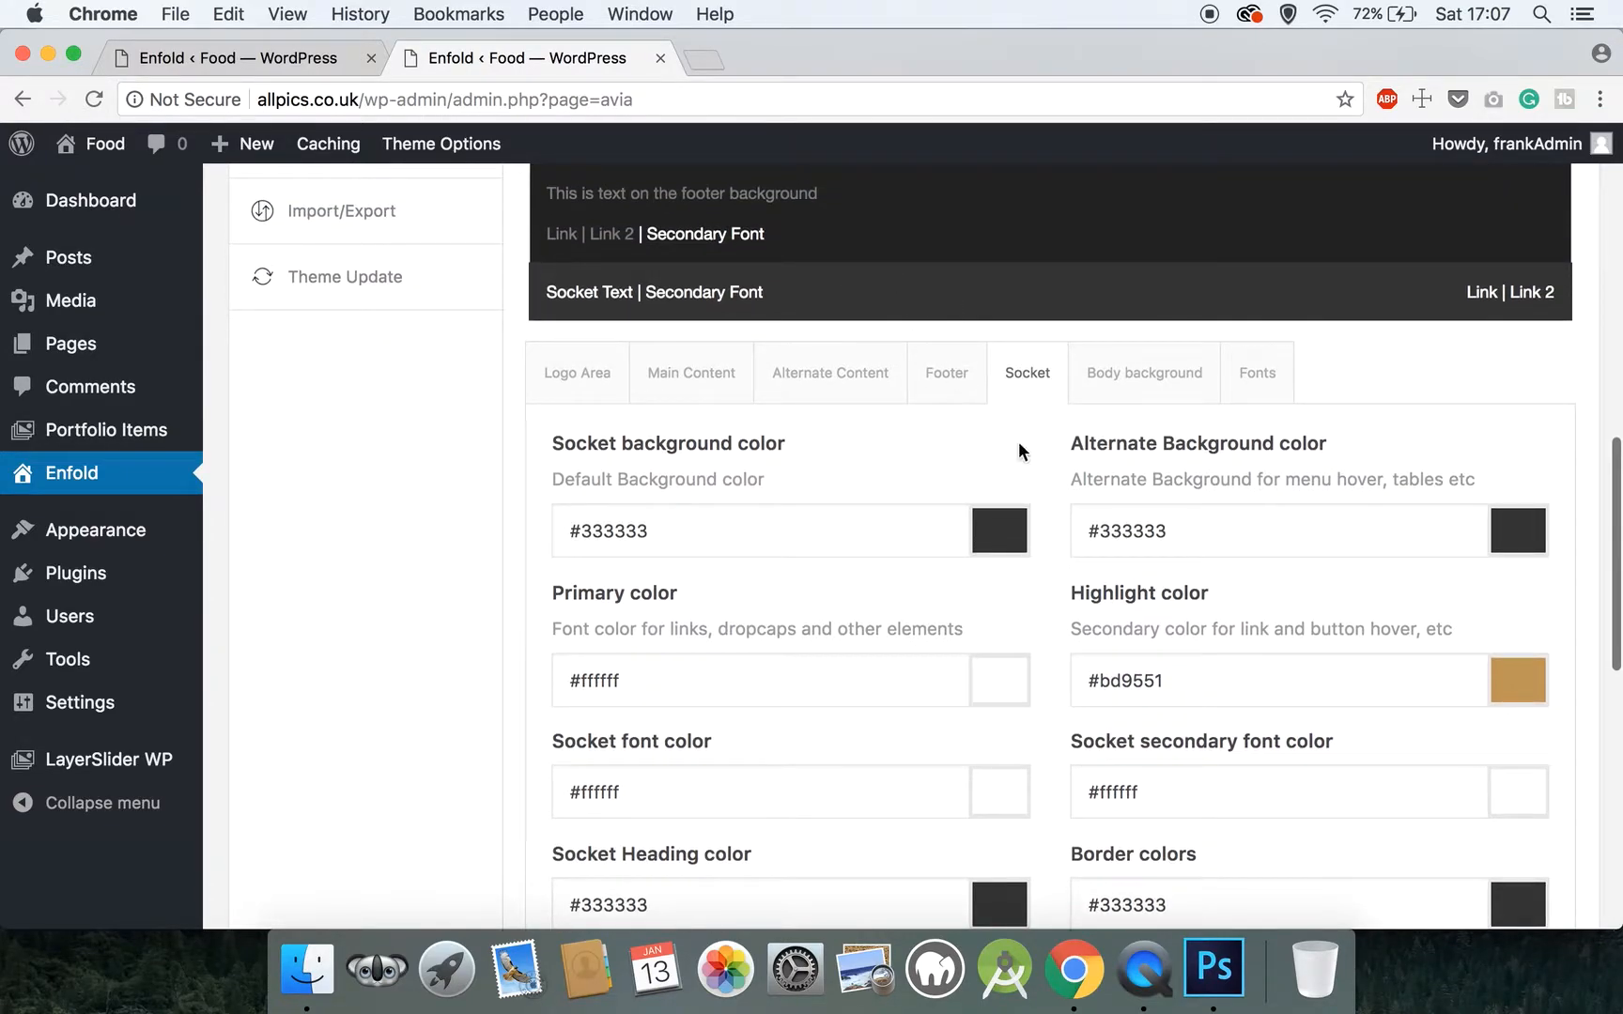
click(1111, 390)
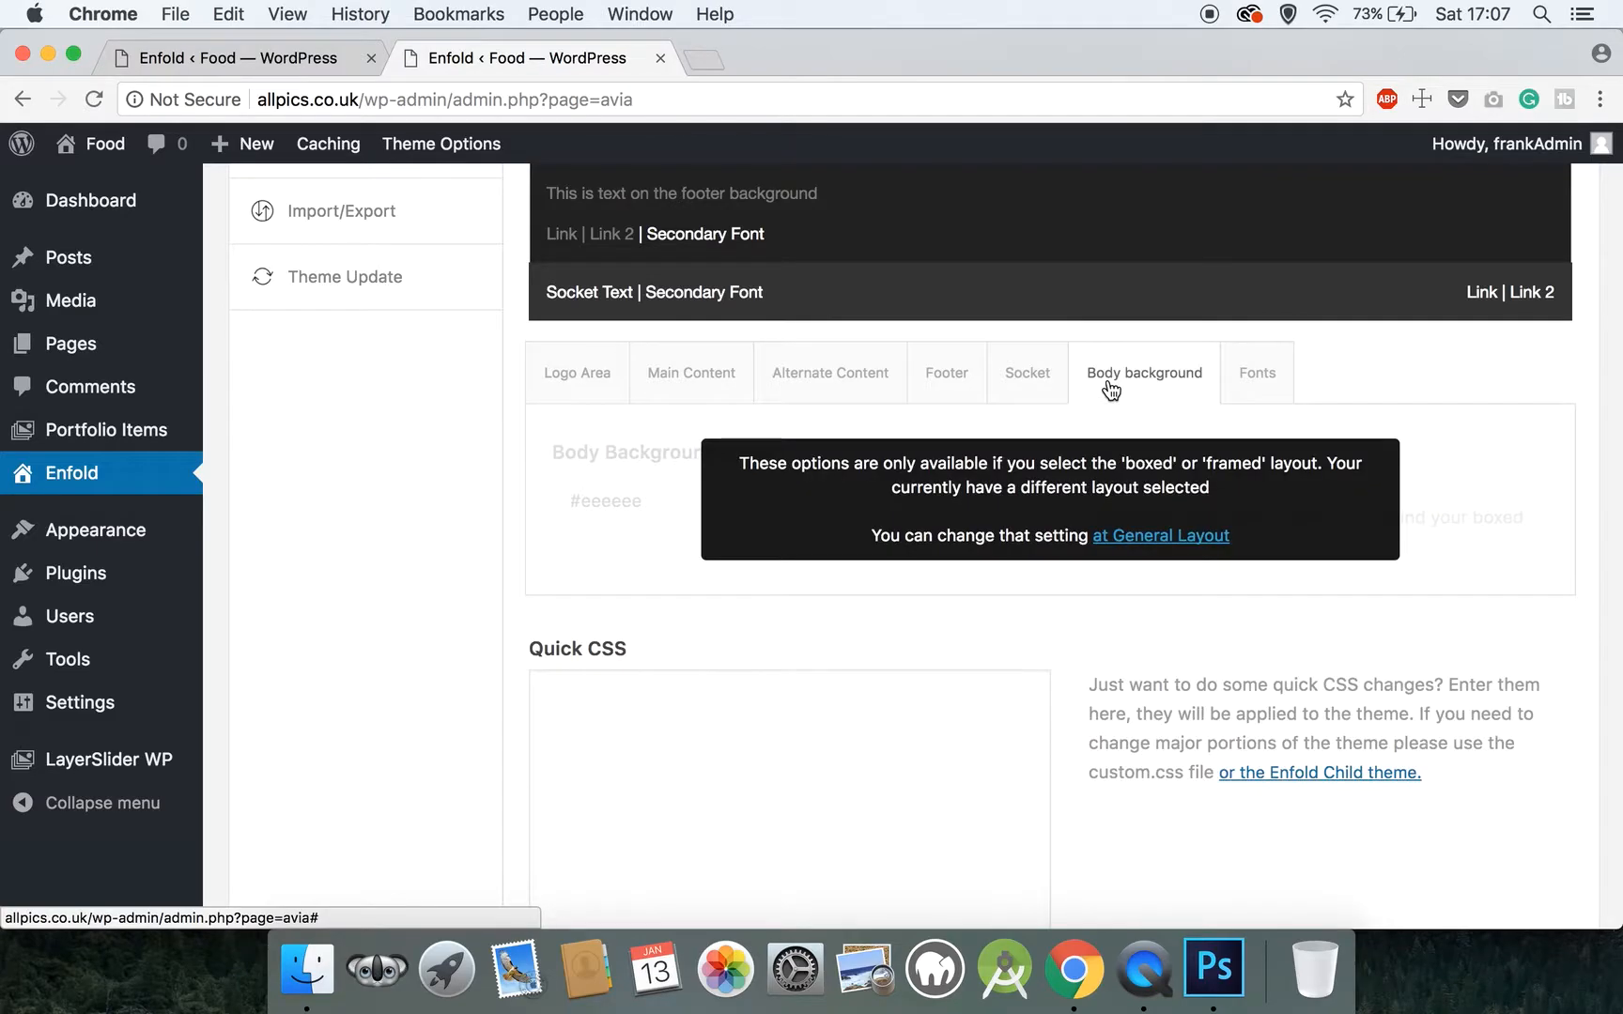
click(1249, 383)
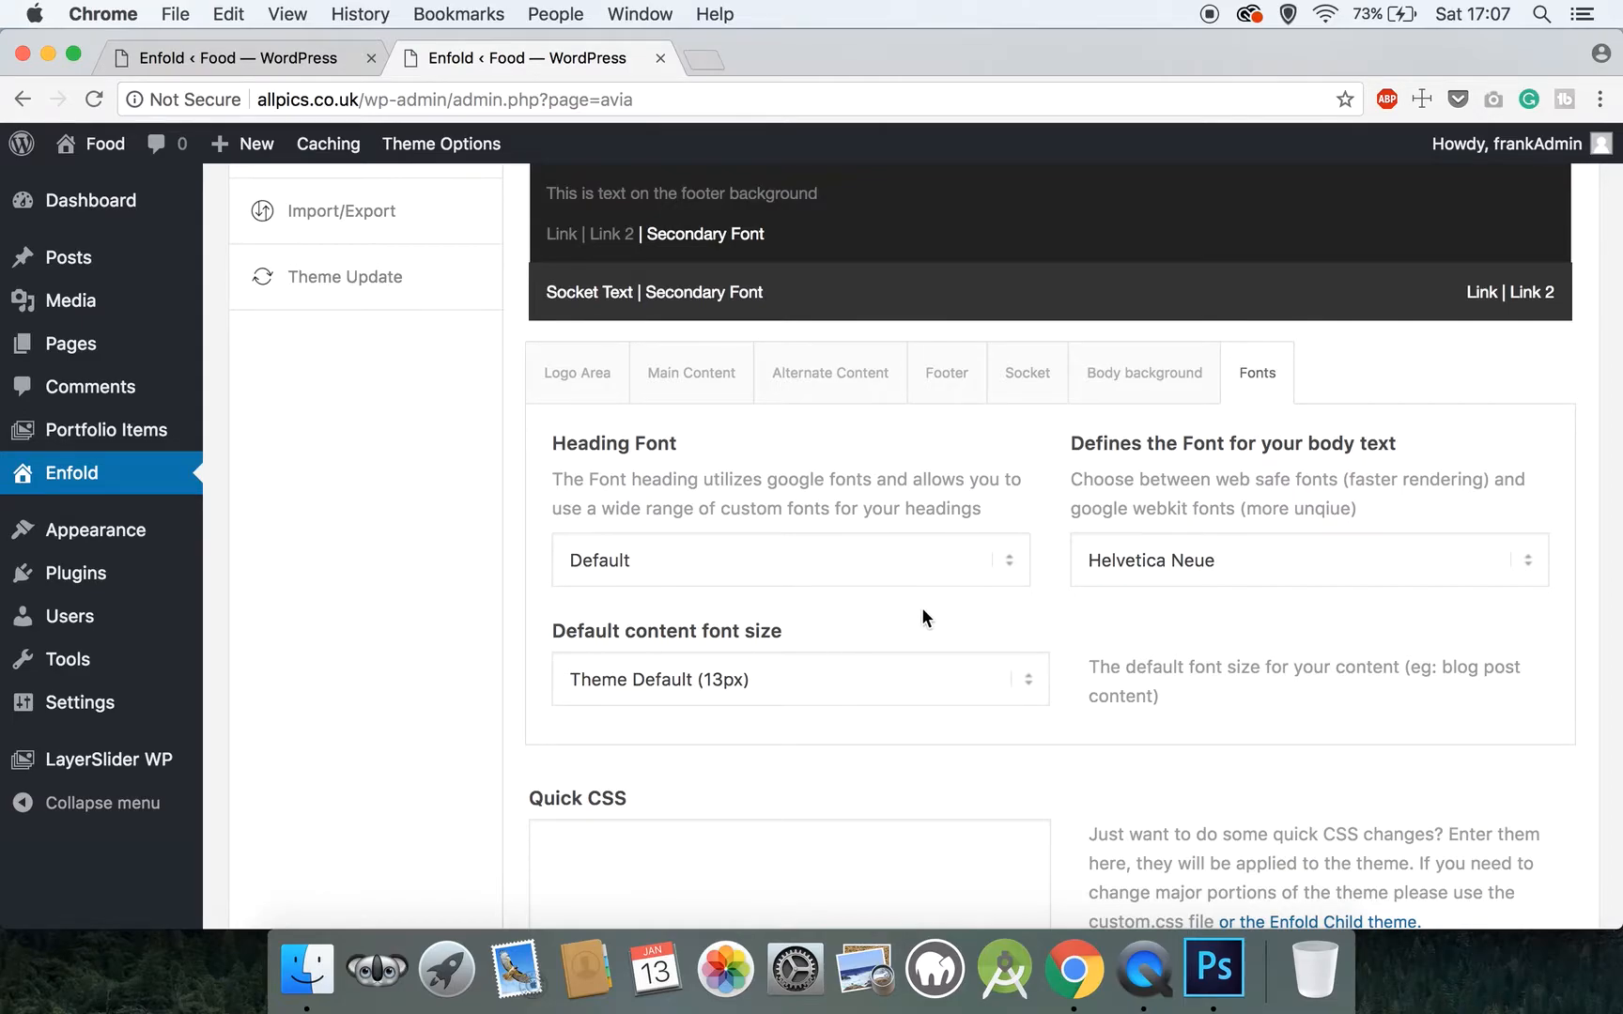
scroll(921, 612, up, 1)
scroll(655, 514, down, 5)
scroll(655, 514, down, 2)
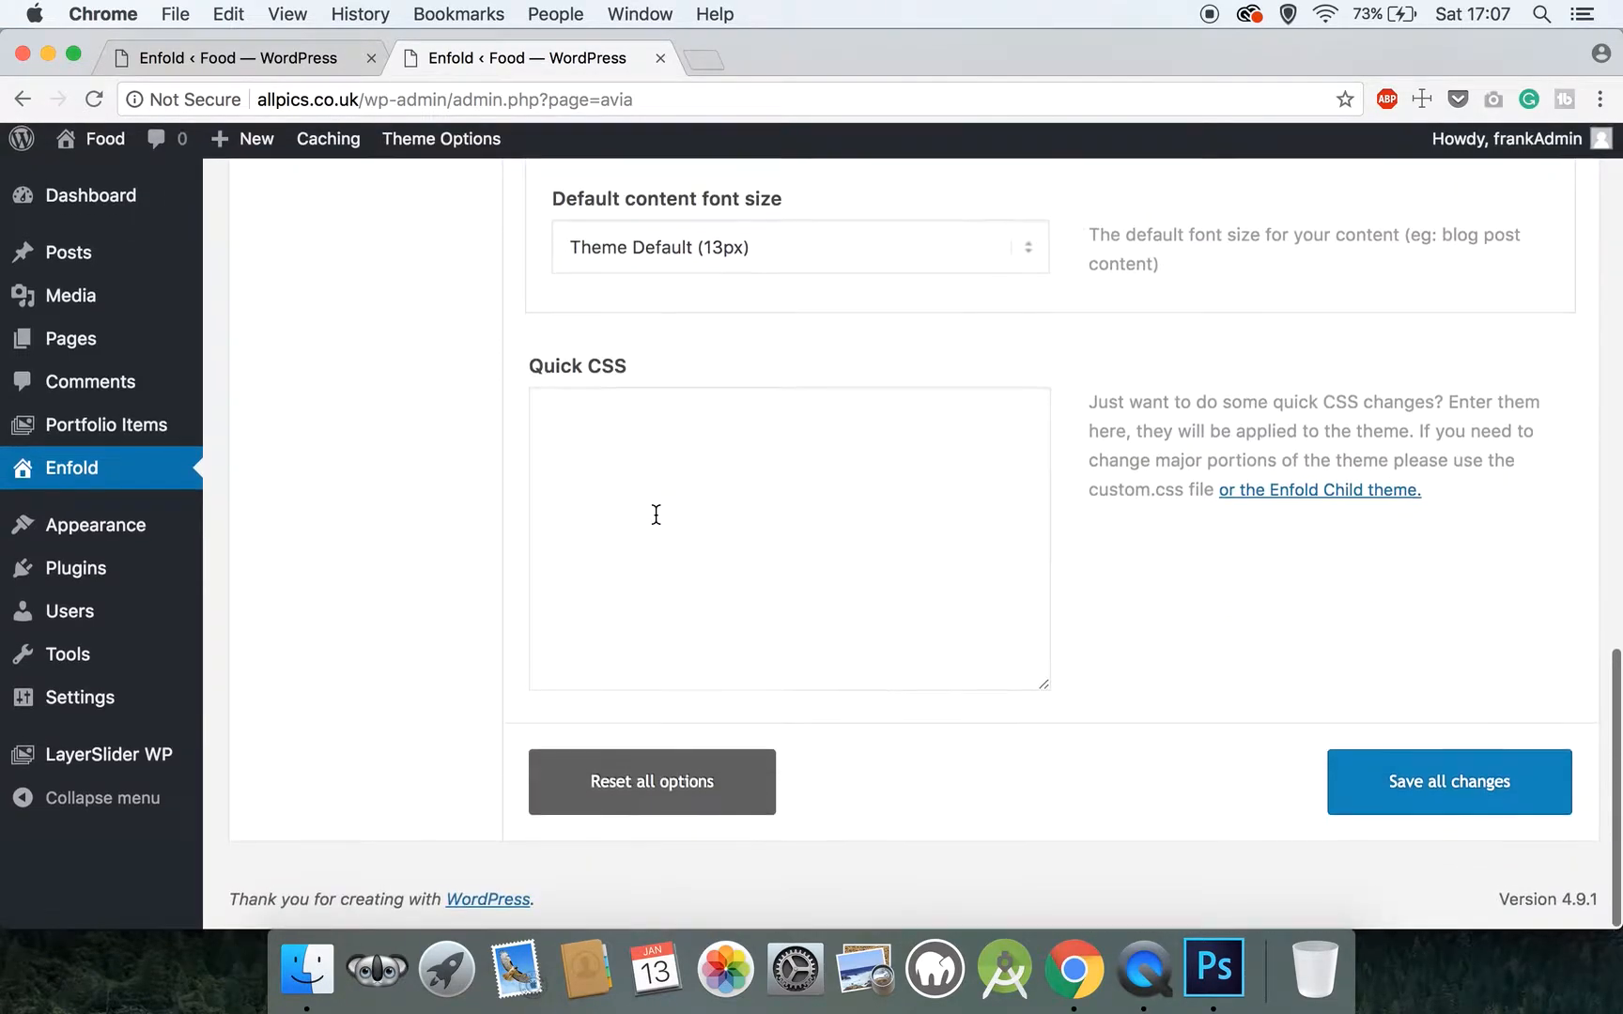
click(1375, 784)
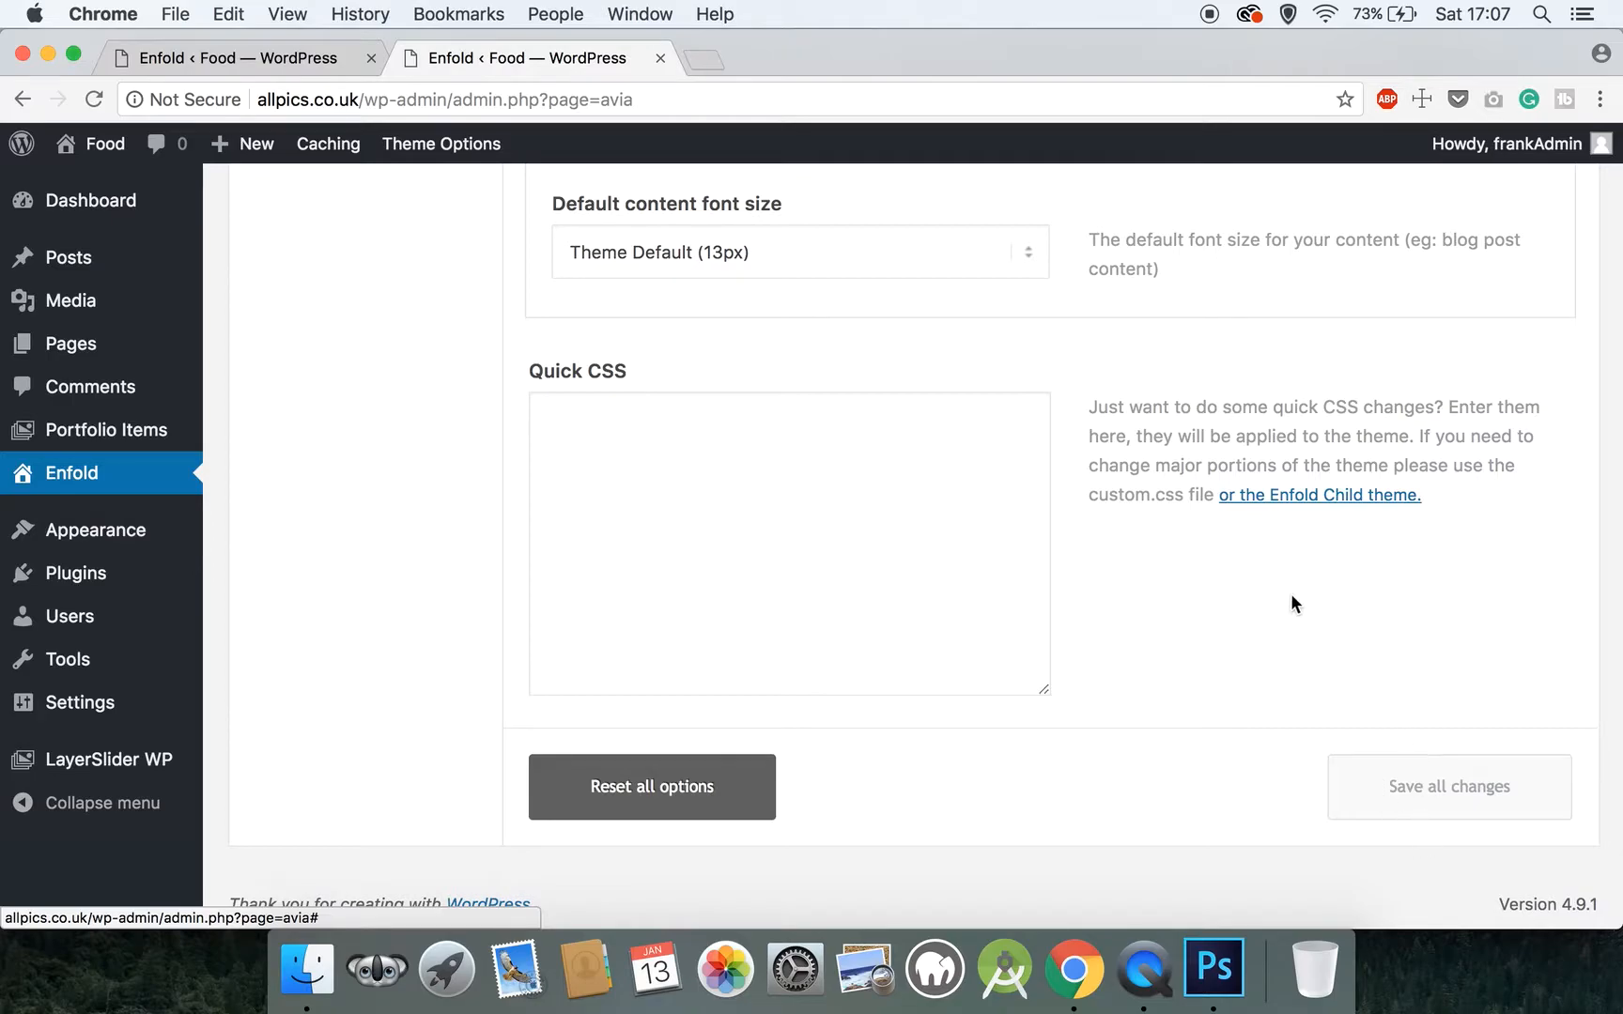
Open the Main Menu settings and disable appending the search icon to the main menu
scroll(1050, 453, up, 15)
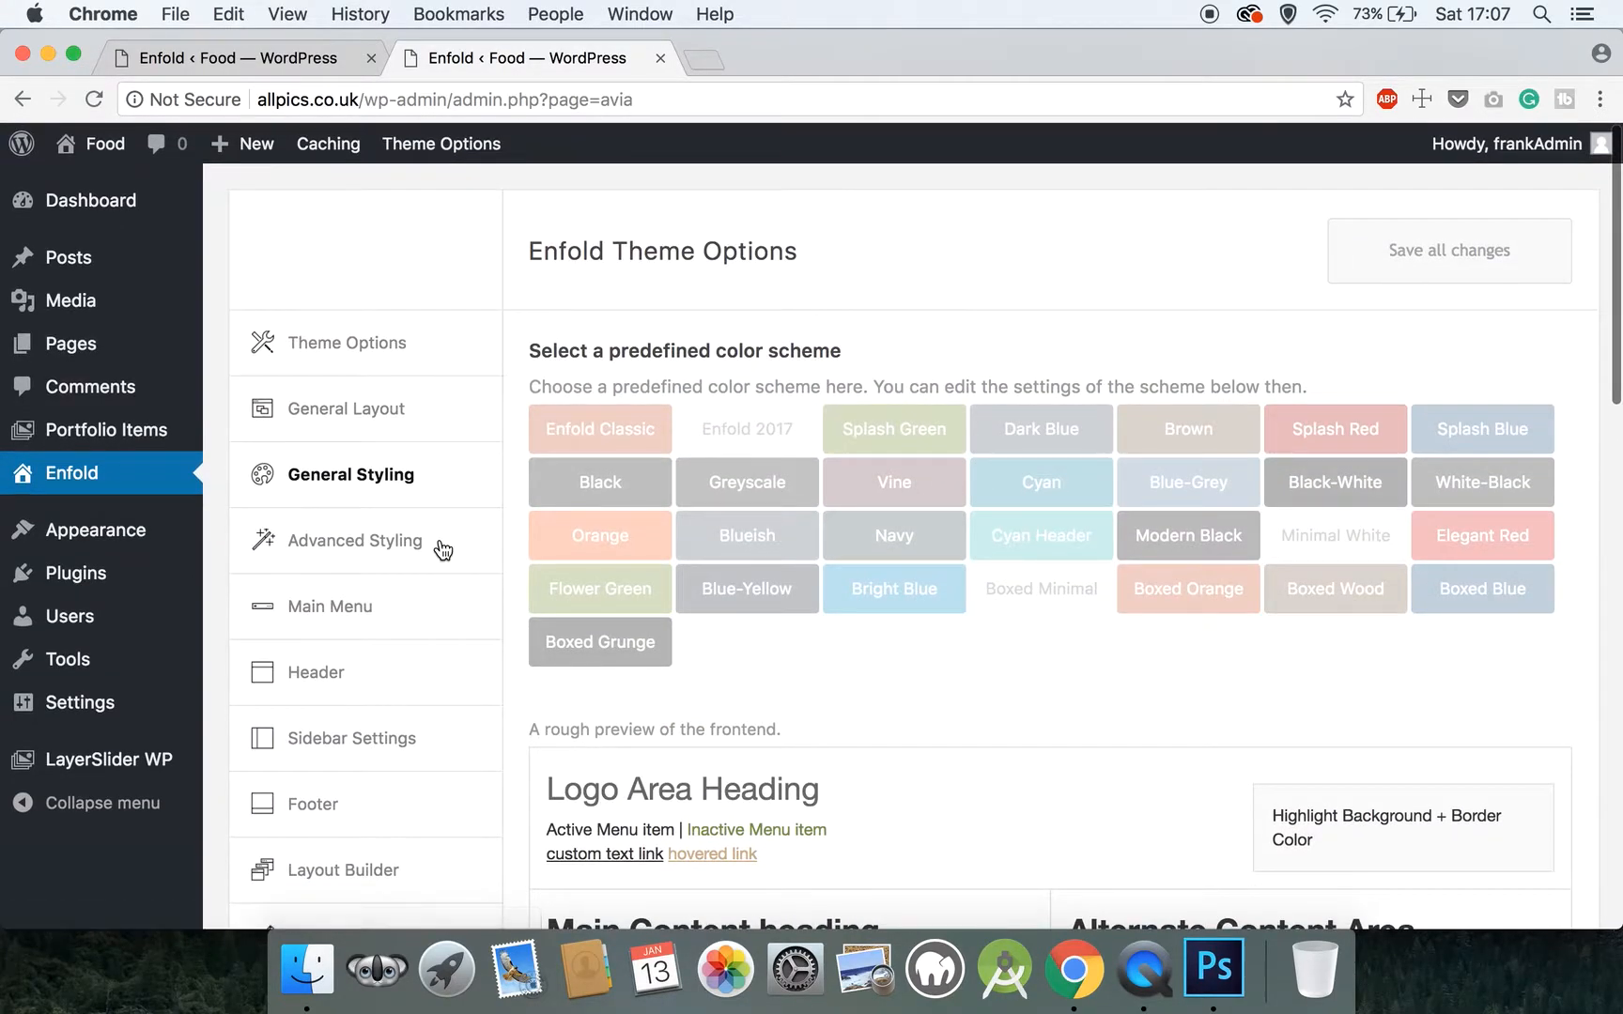
click(442, 550)
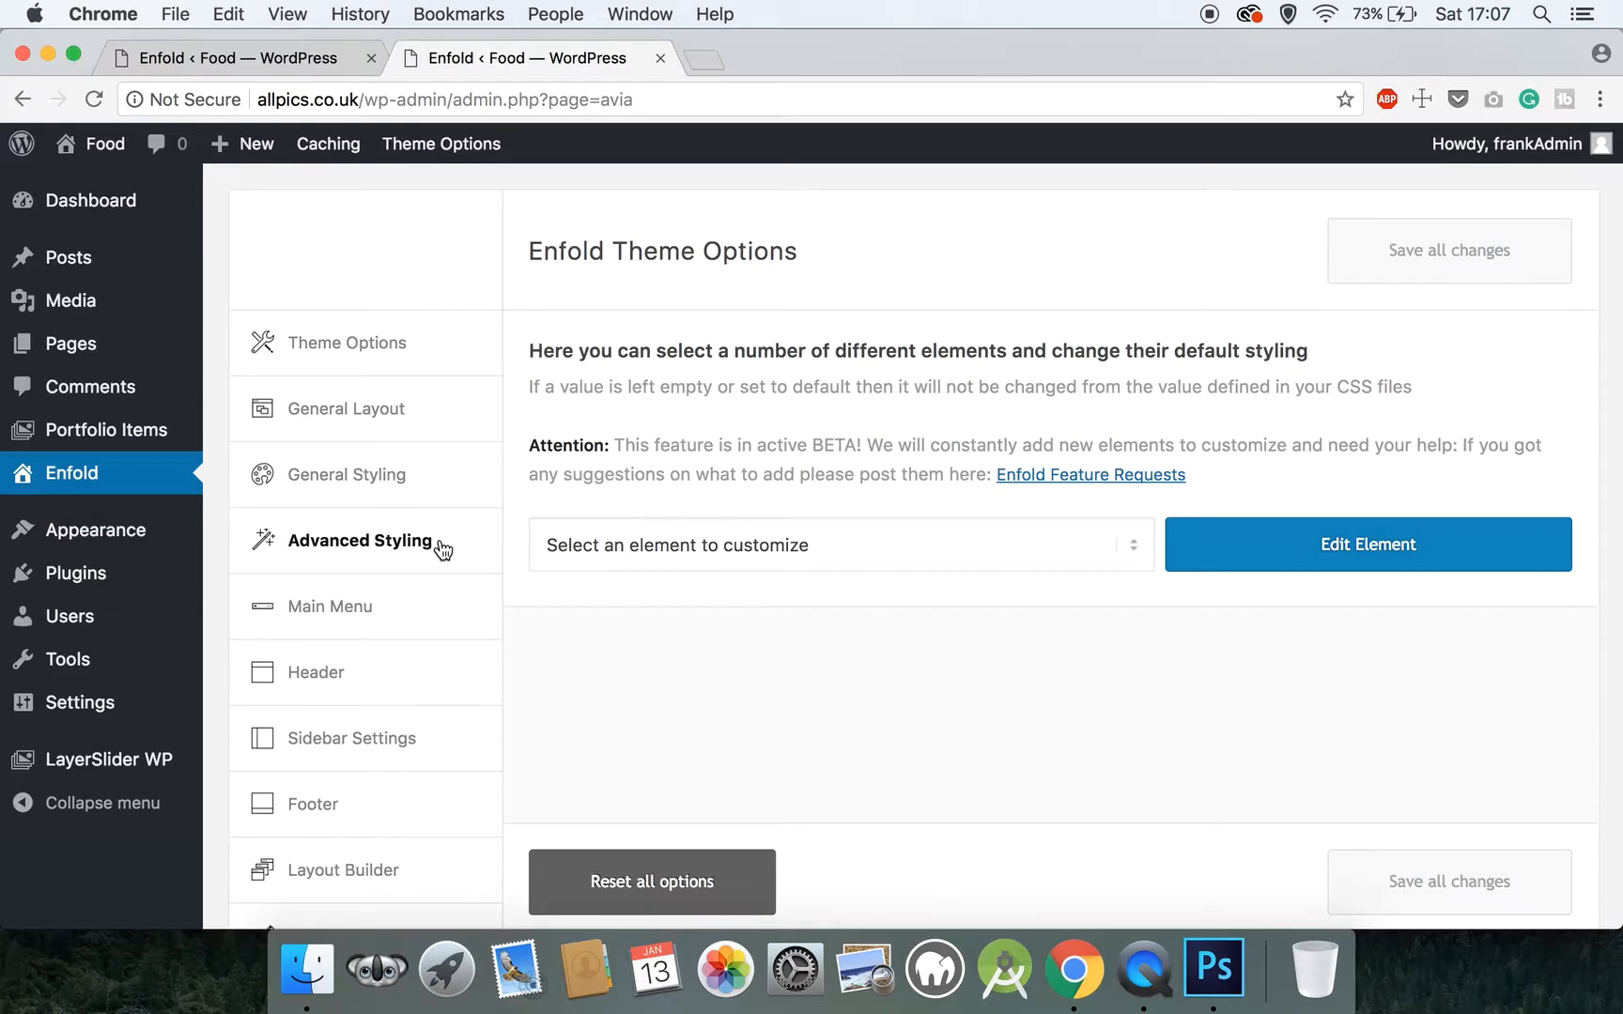
click(447, 617)
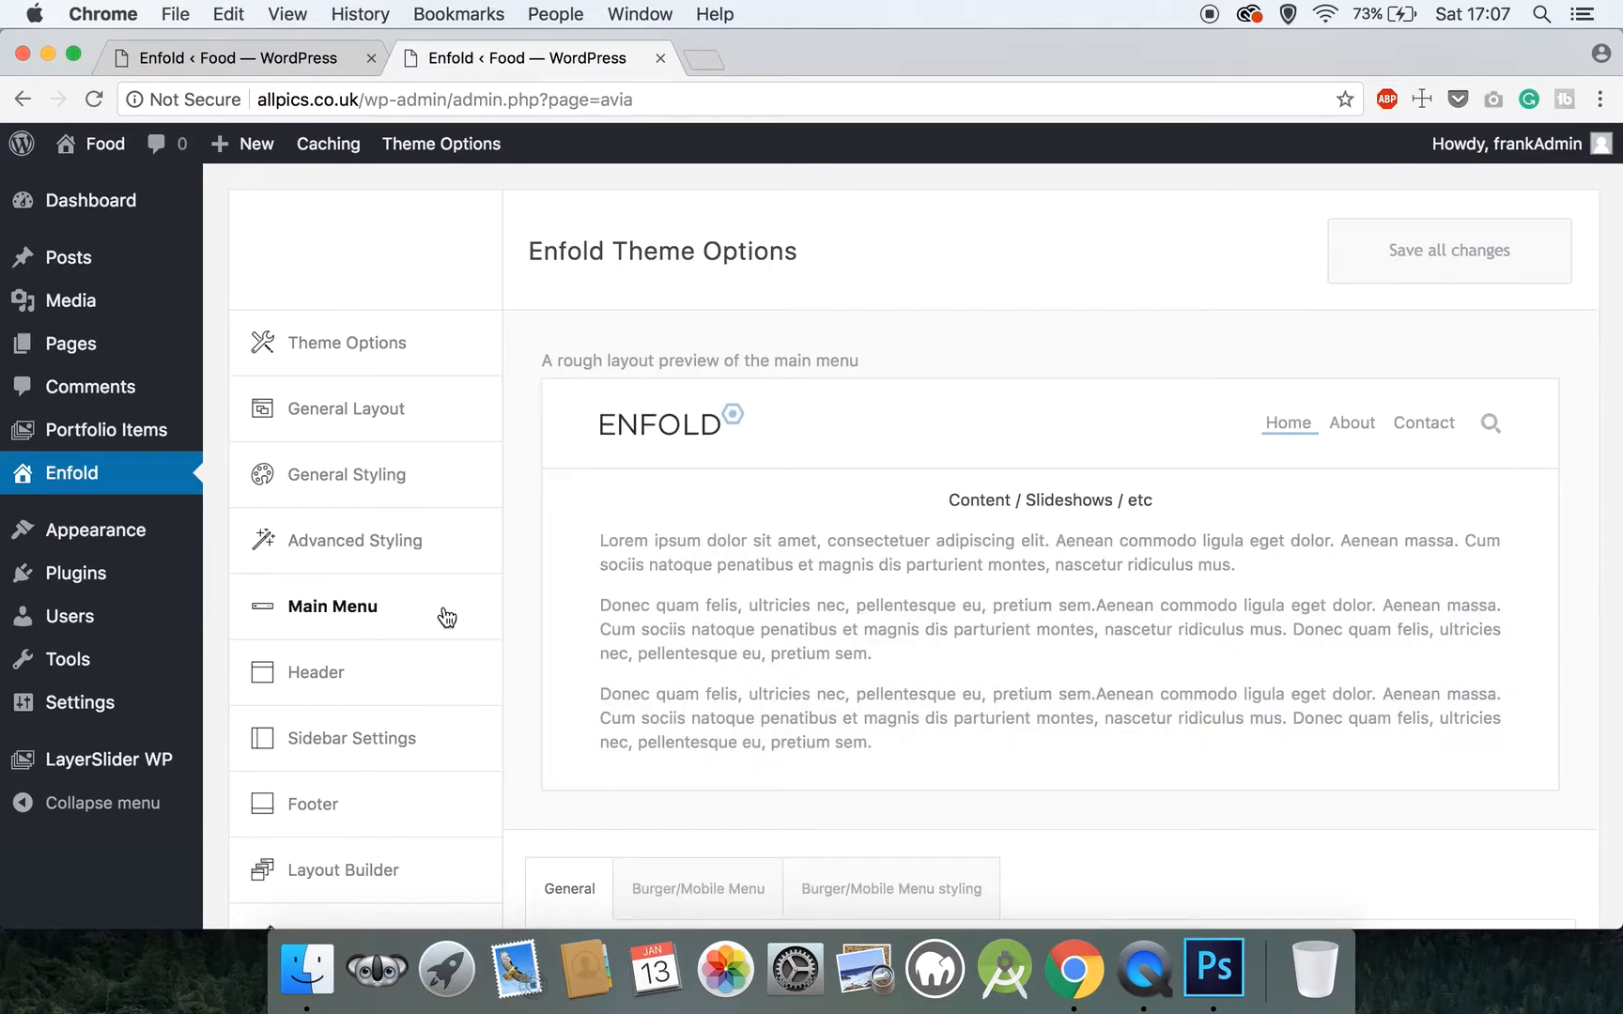
scroll(447, 617, down, 5)
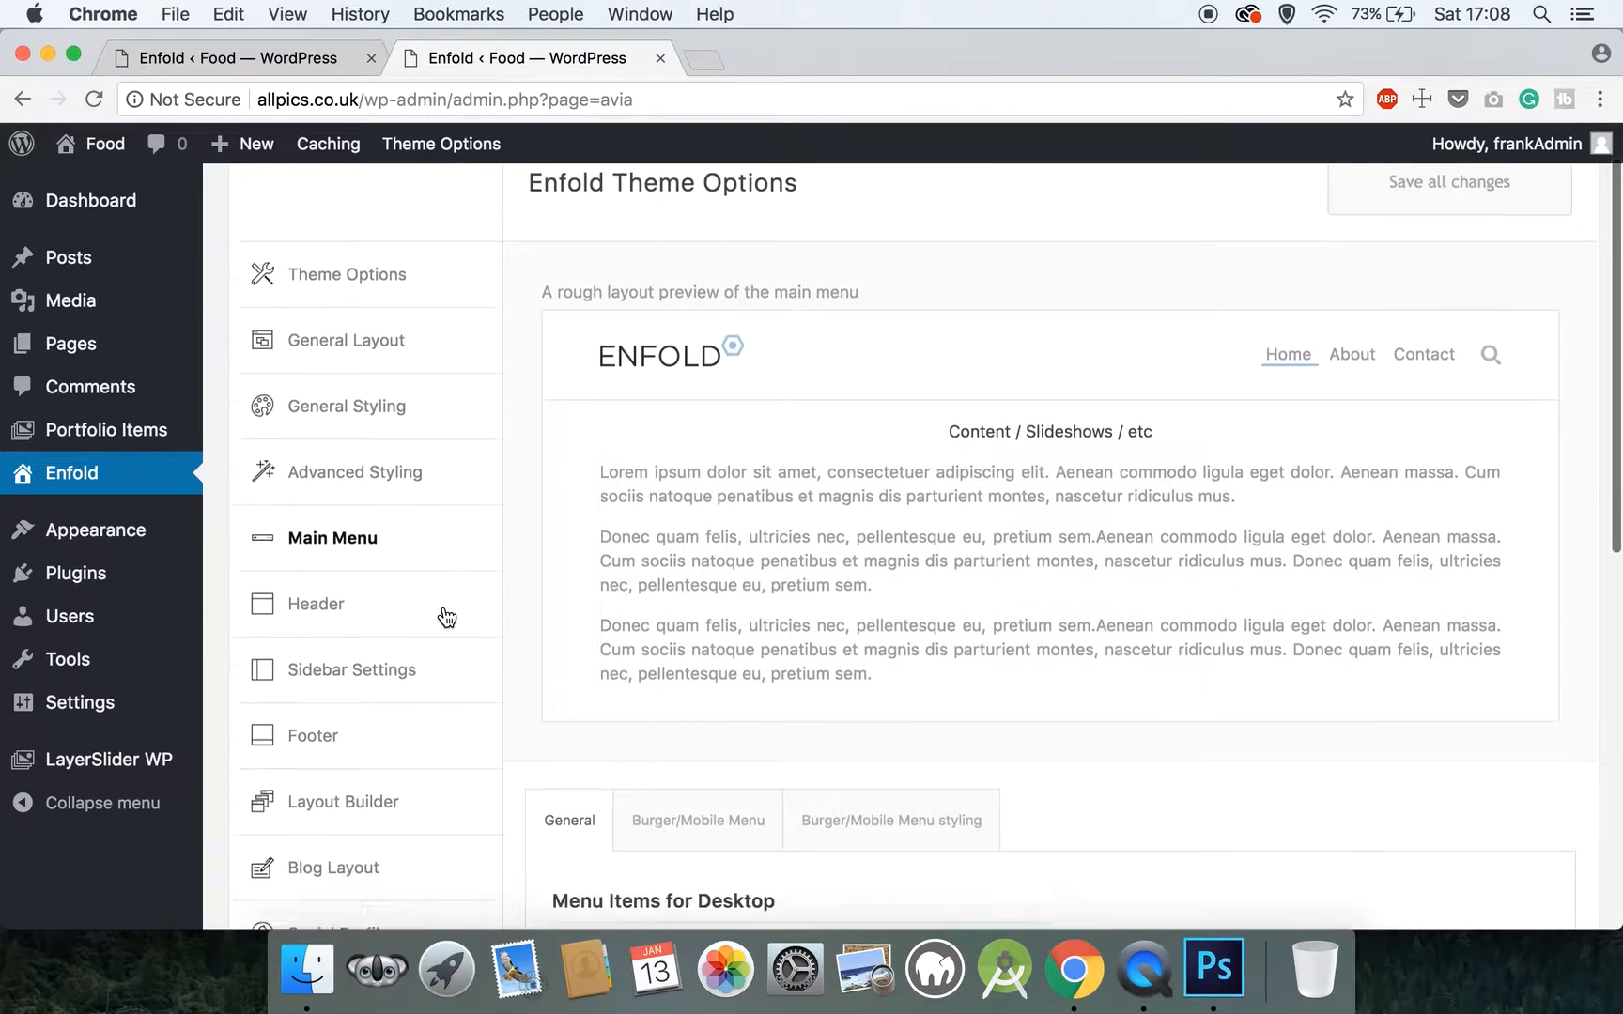
scroll(447, 617, down, 5)
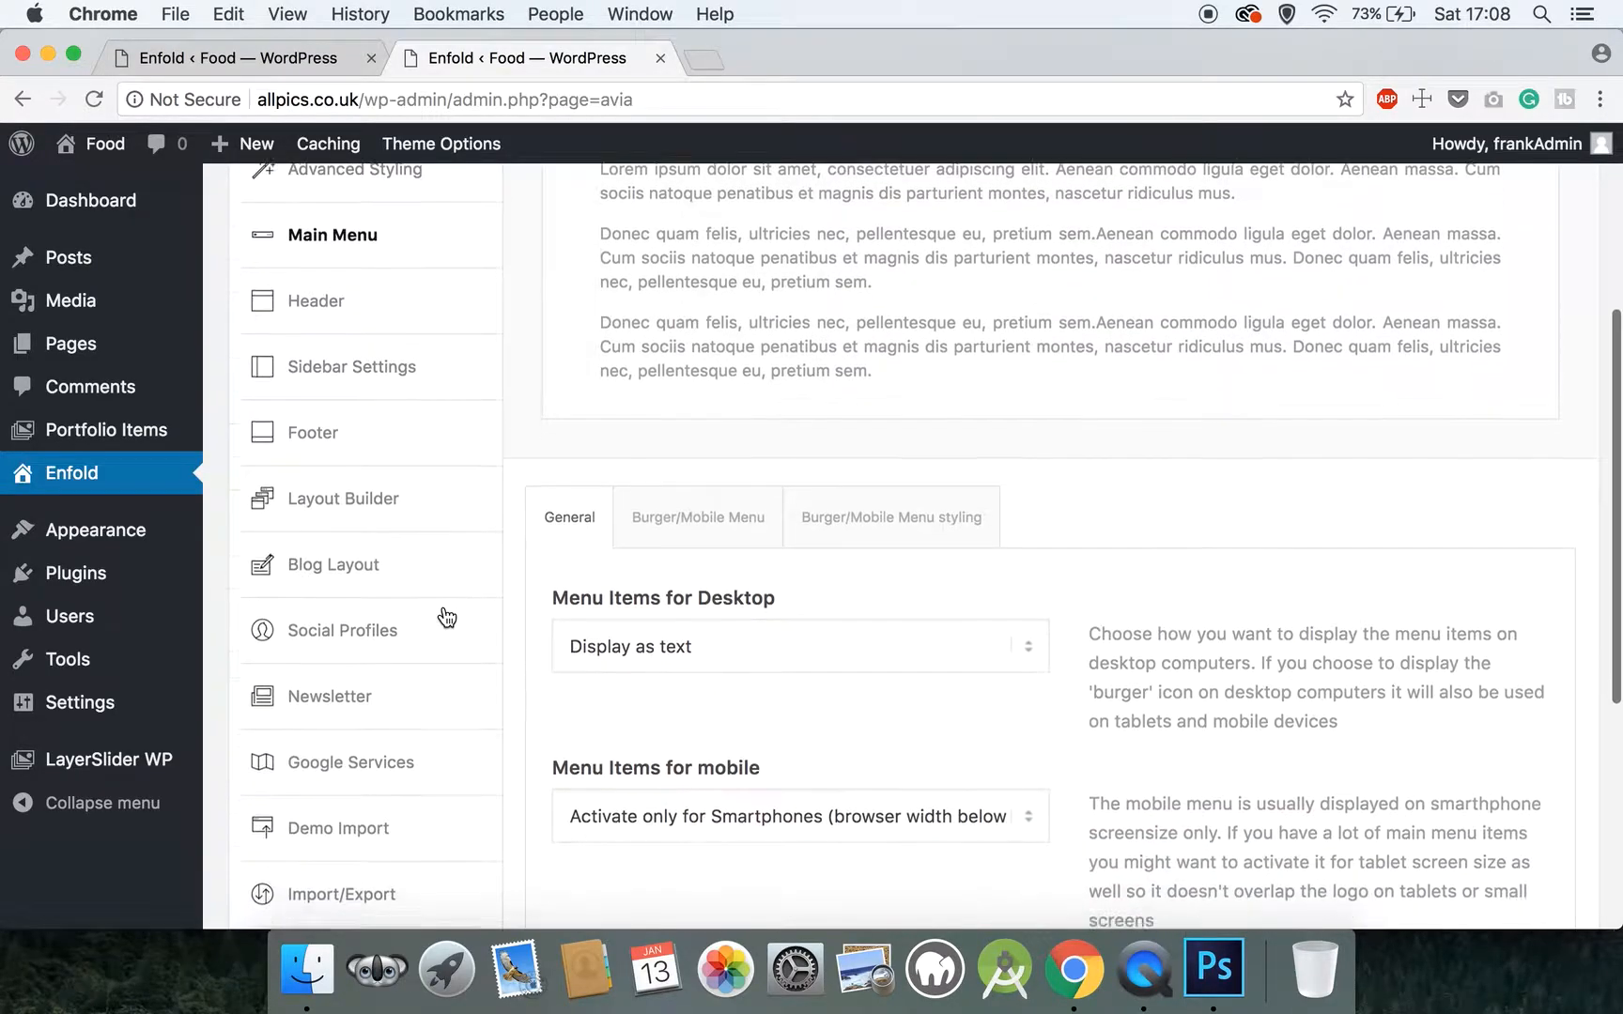
scroll(447, 617, down, 5)
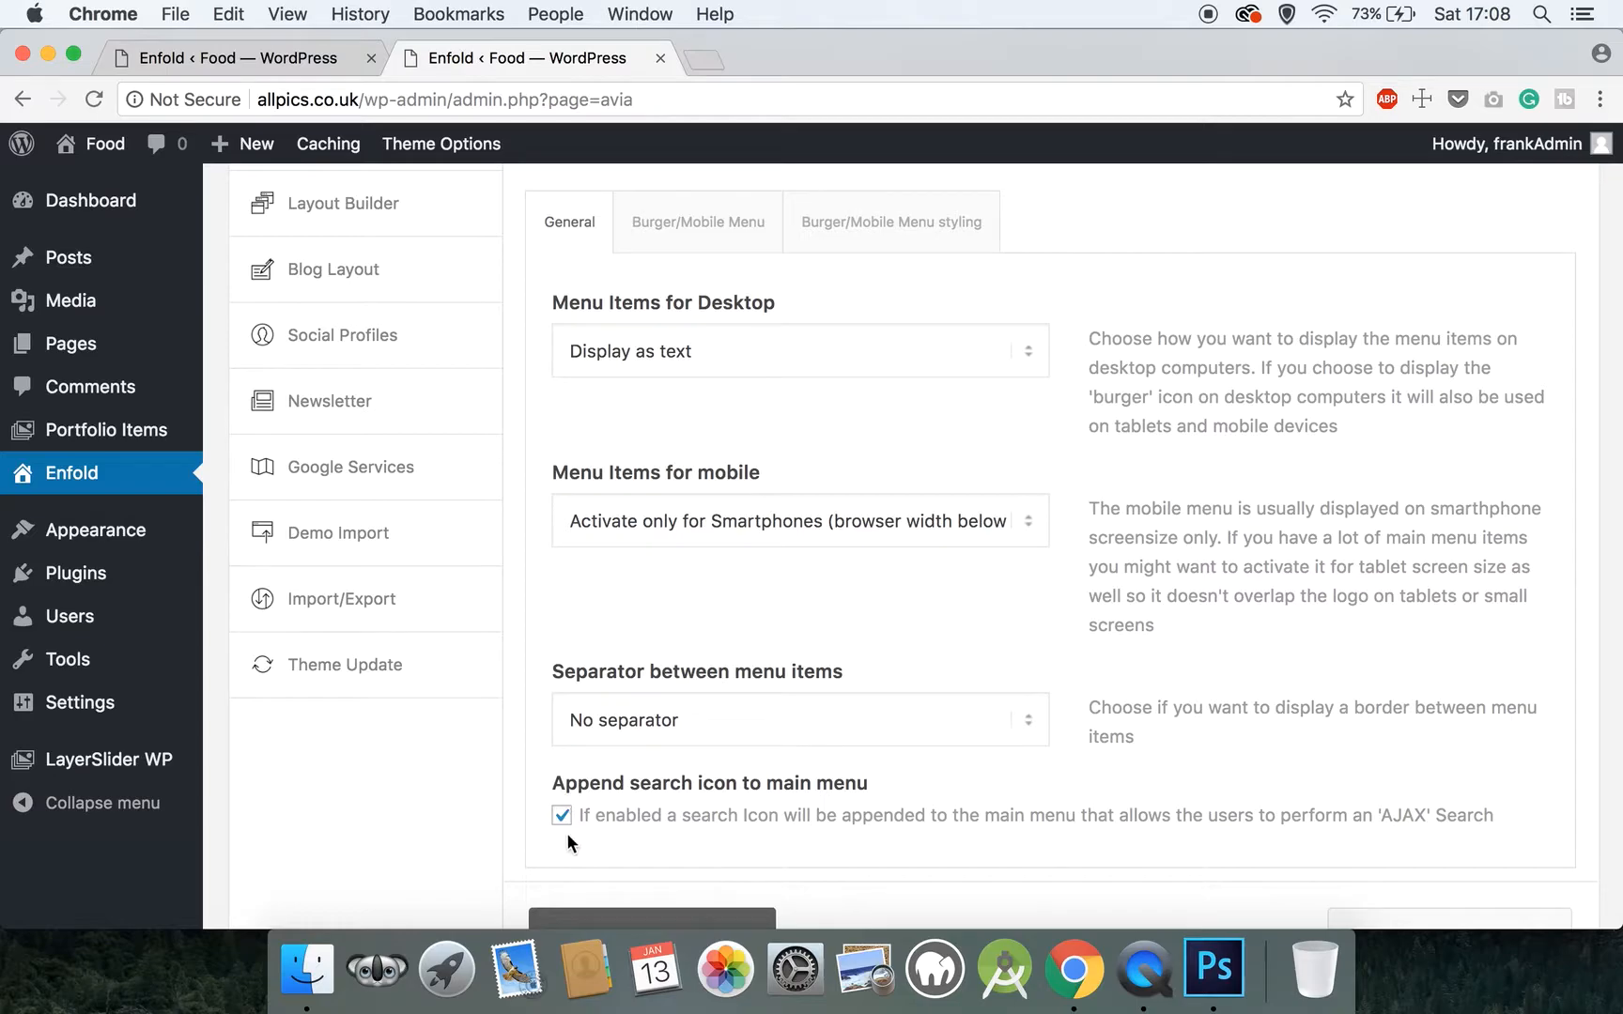
click(562, 817)
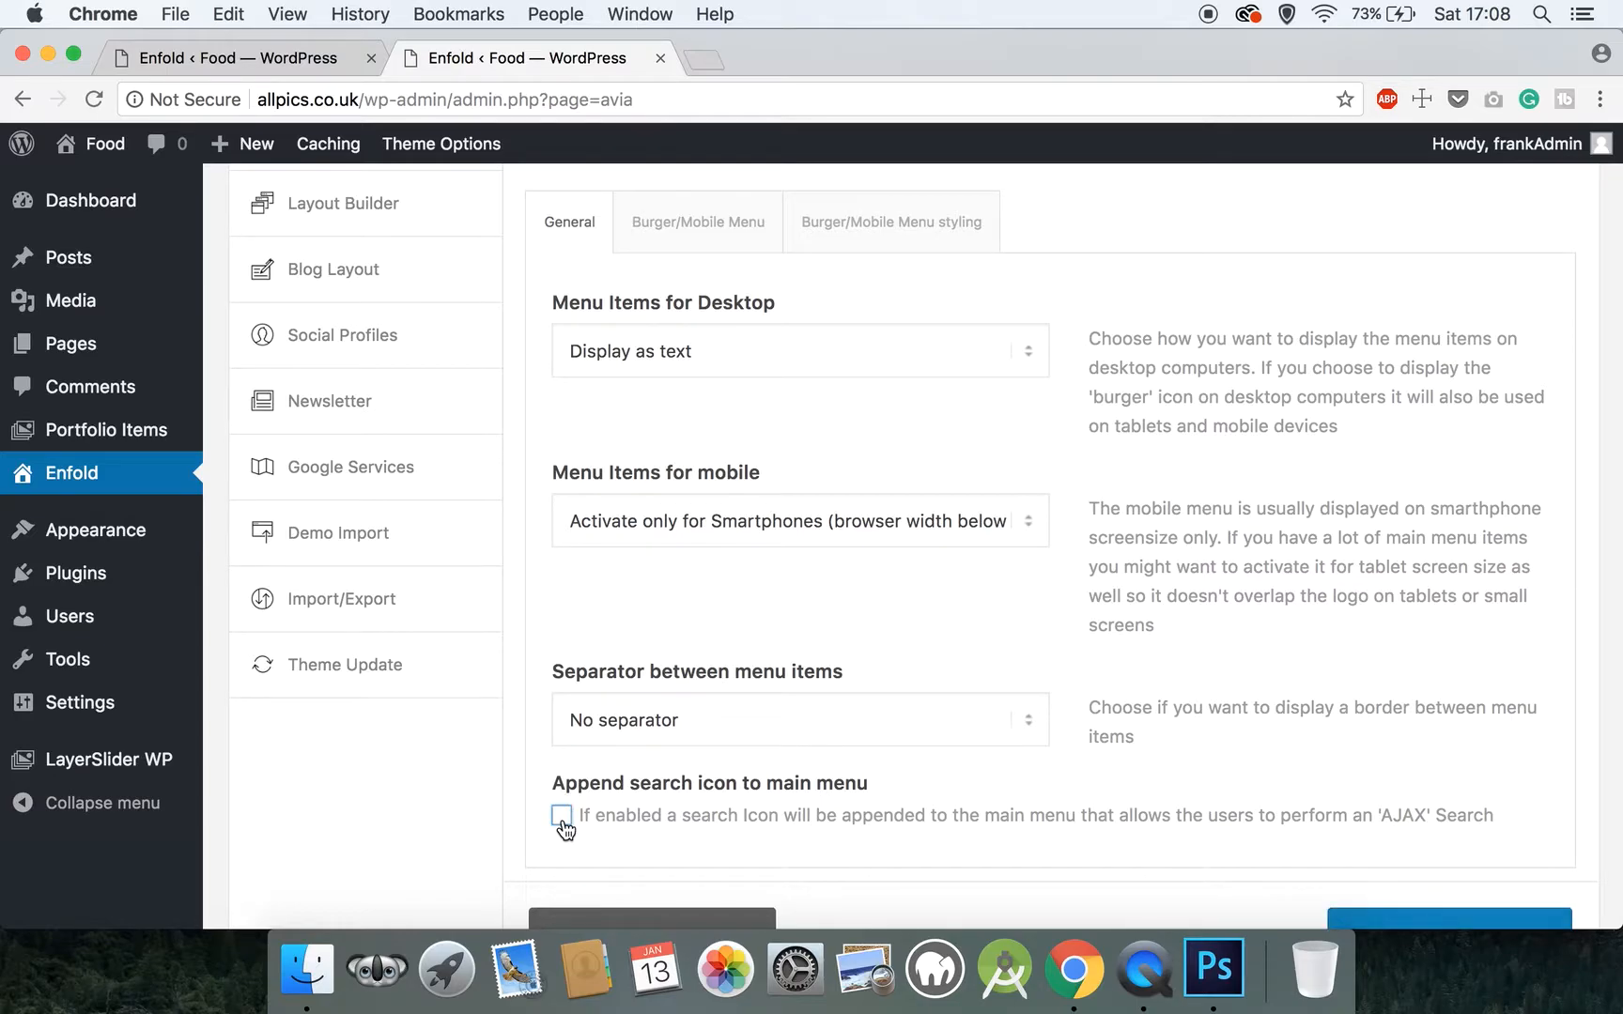
Save the changed Main Menu options
scroll(564, 826, up, 3)
scroll(564, 828, up, 2)
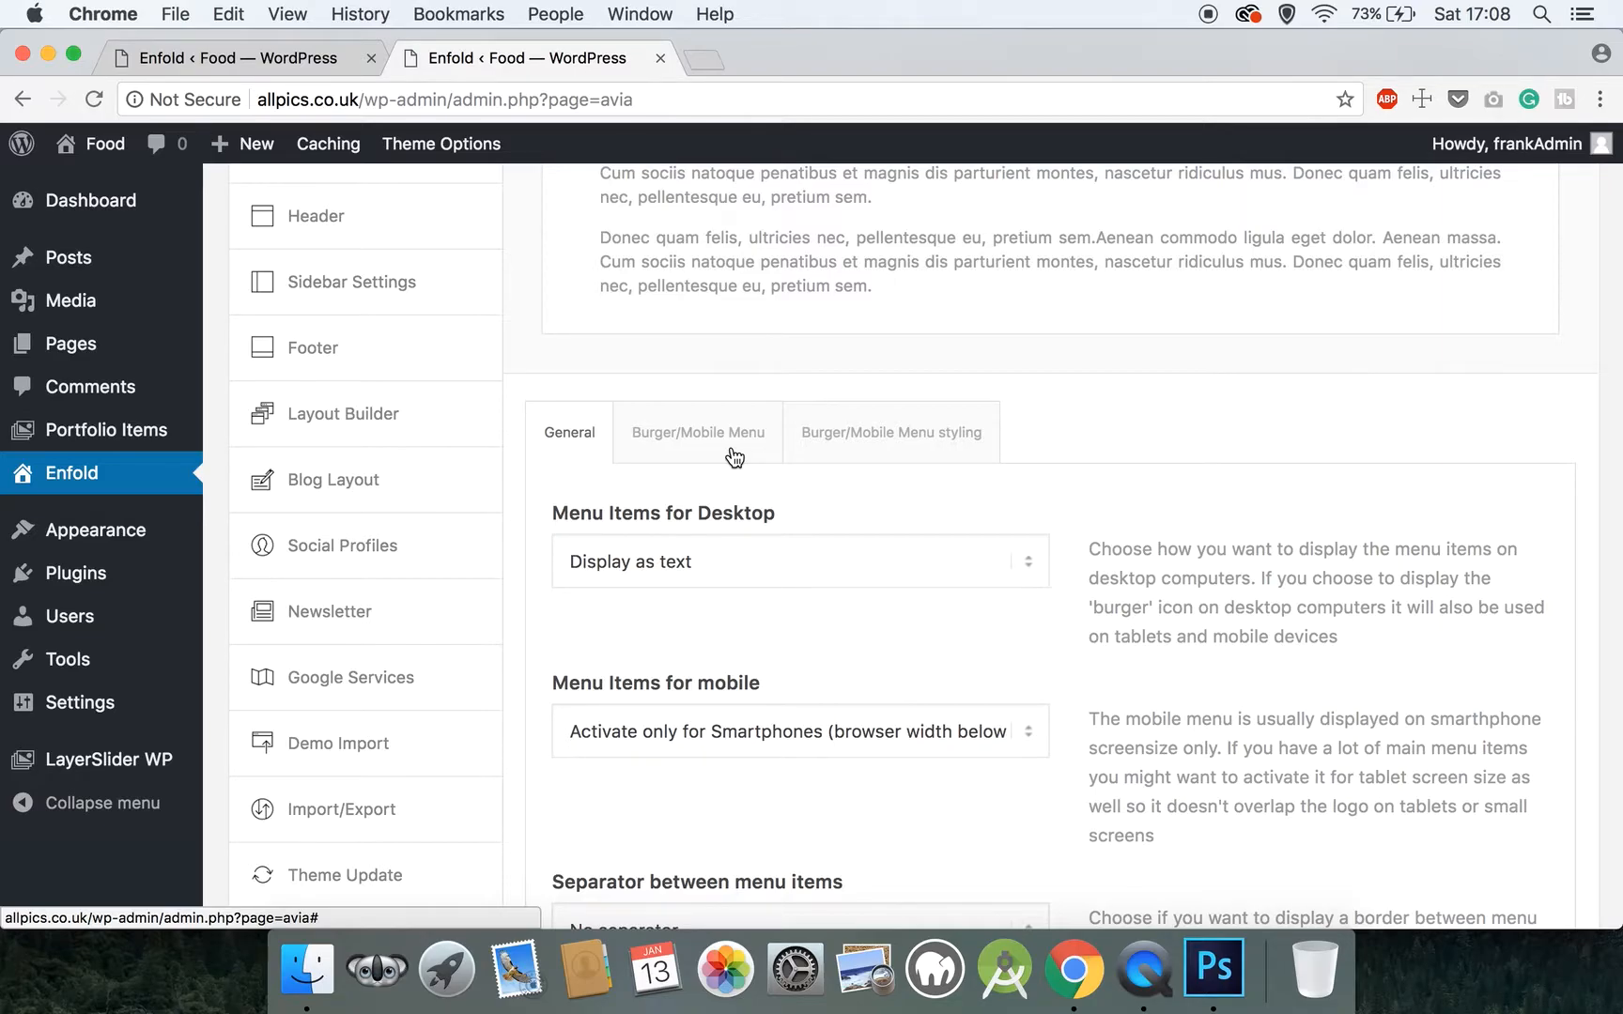
scroll(992, 502, down, 5)
click(1497, 796)
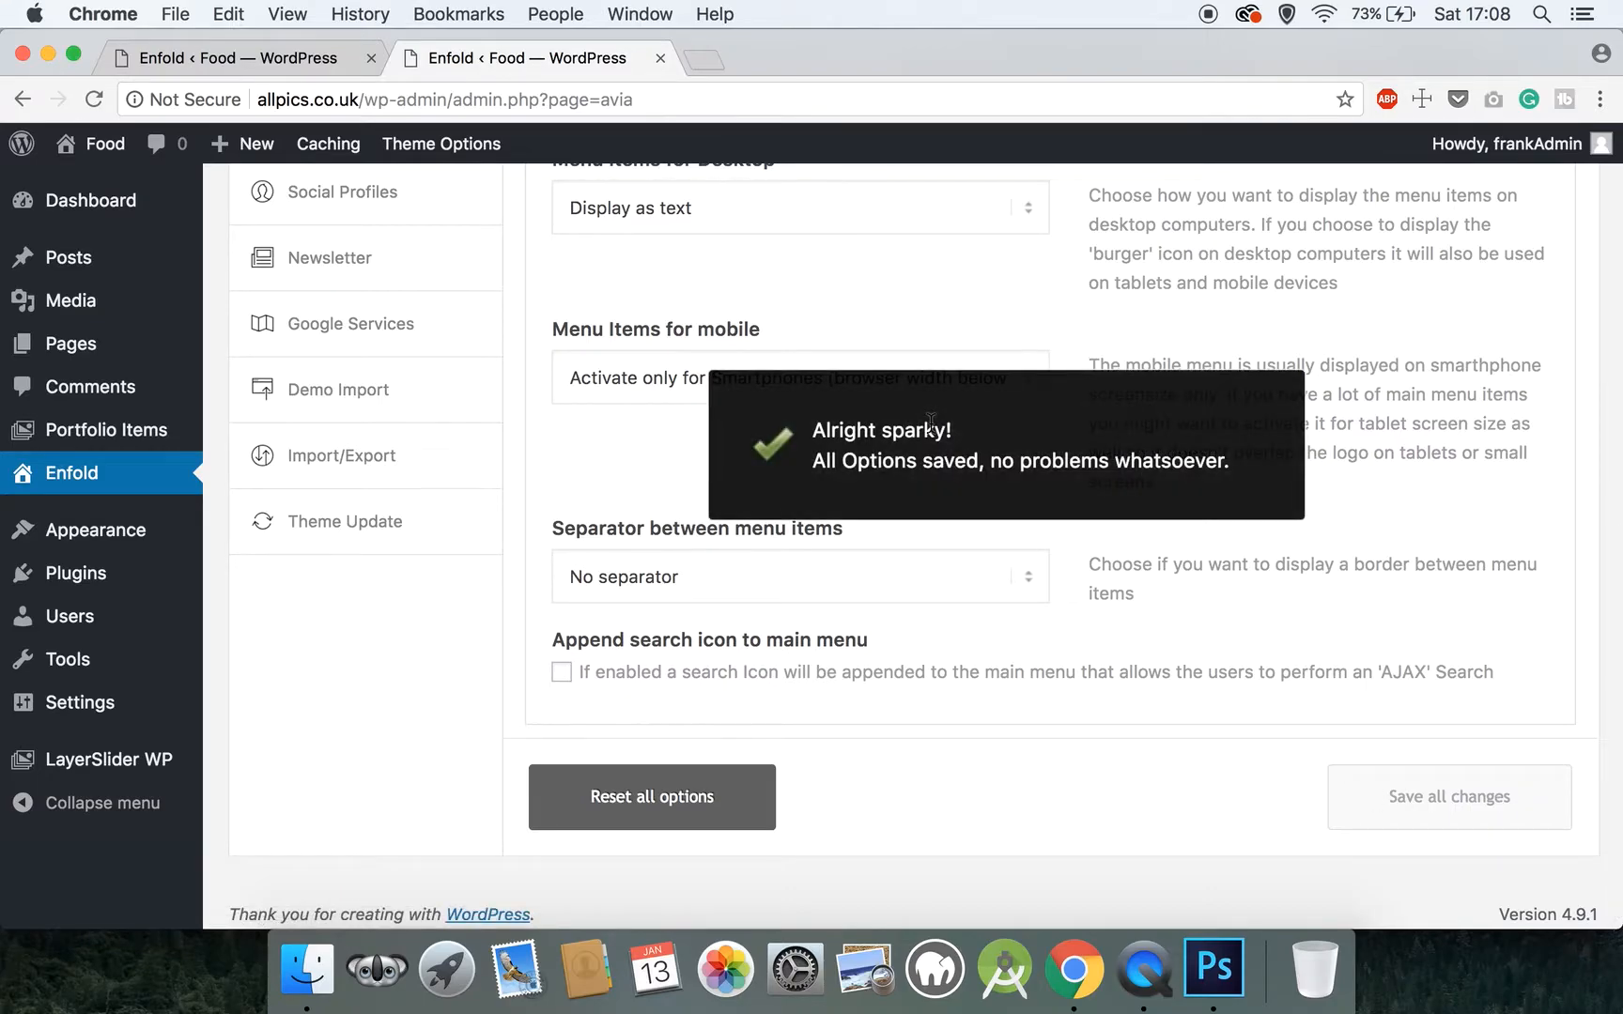
Open the Header settings and set the header style to Minimal (no borders, indicators or transparency)
scroll(930, 423, up, 10)
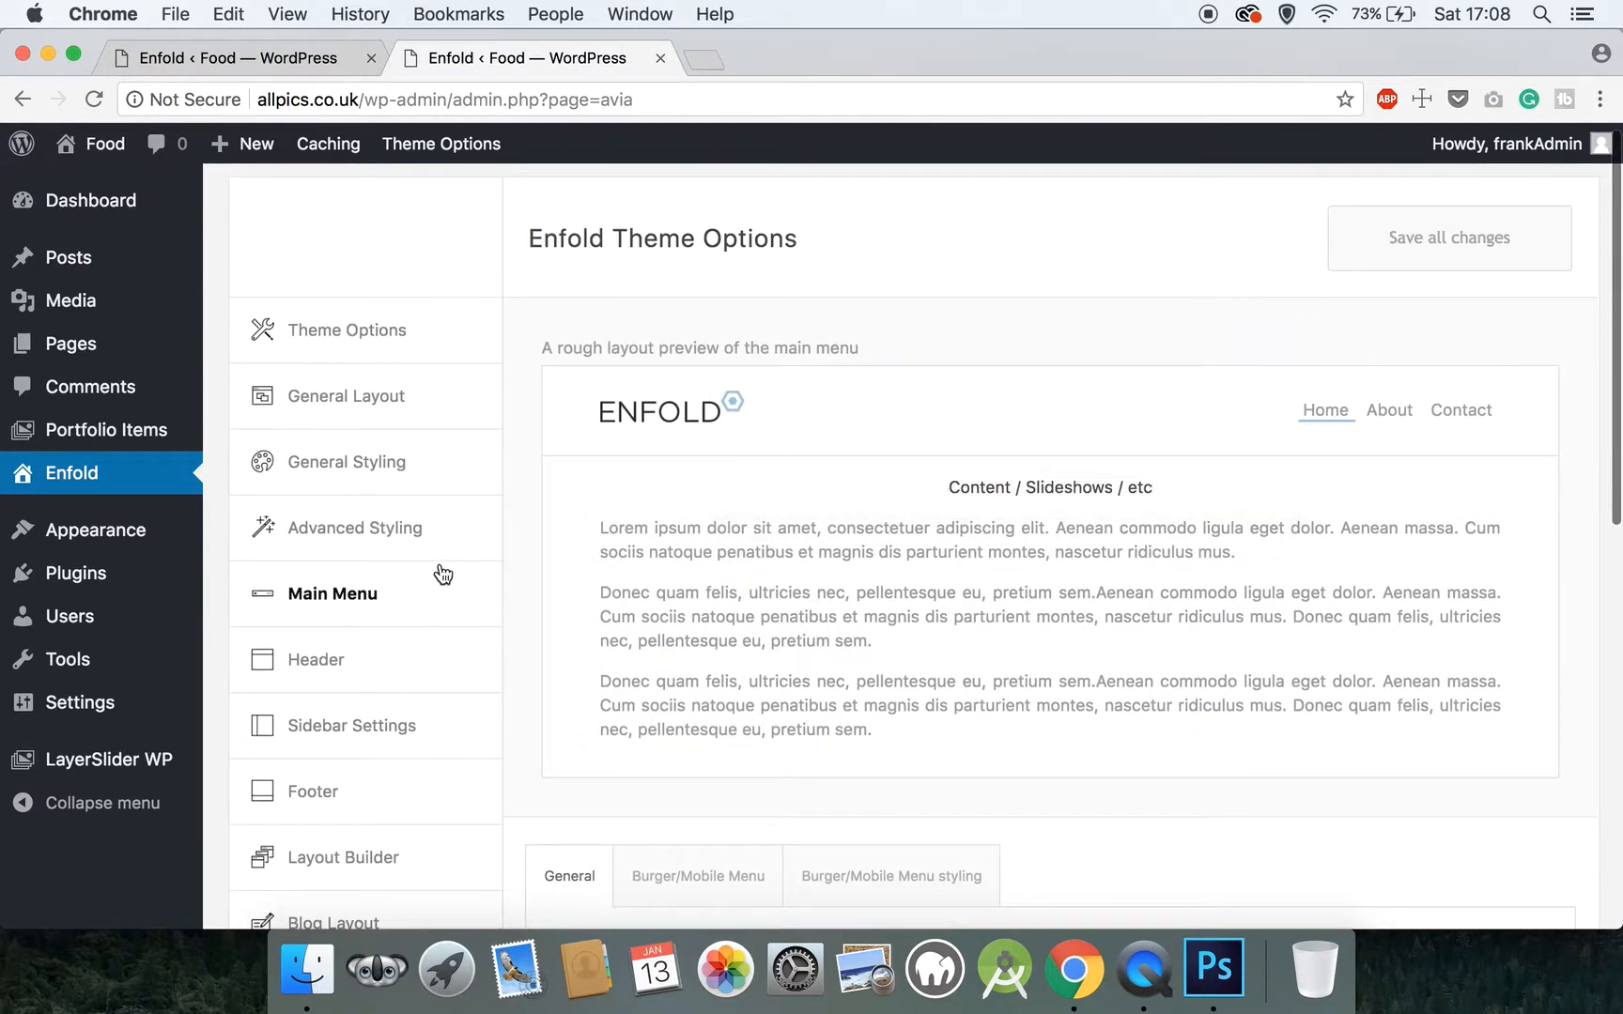
click(375, 685)
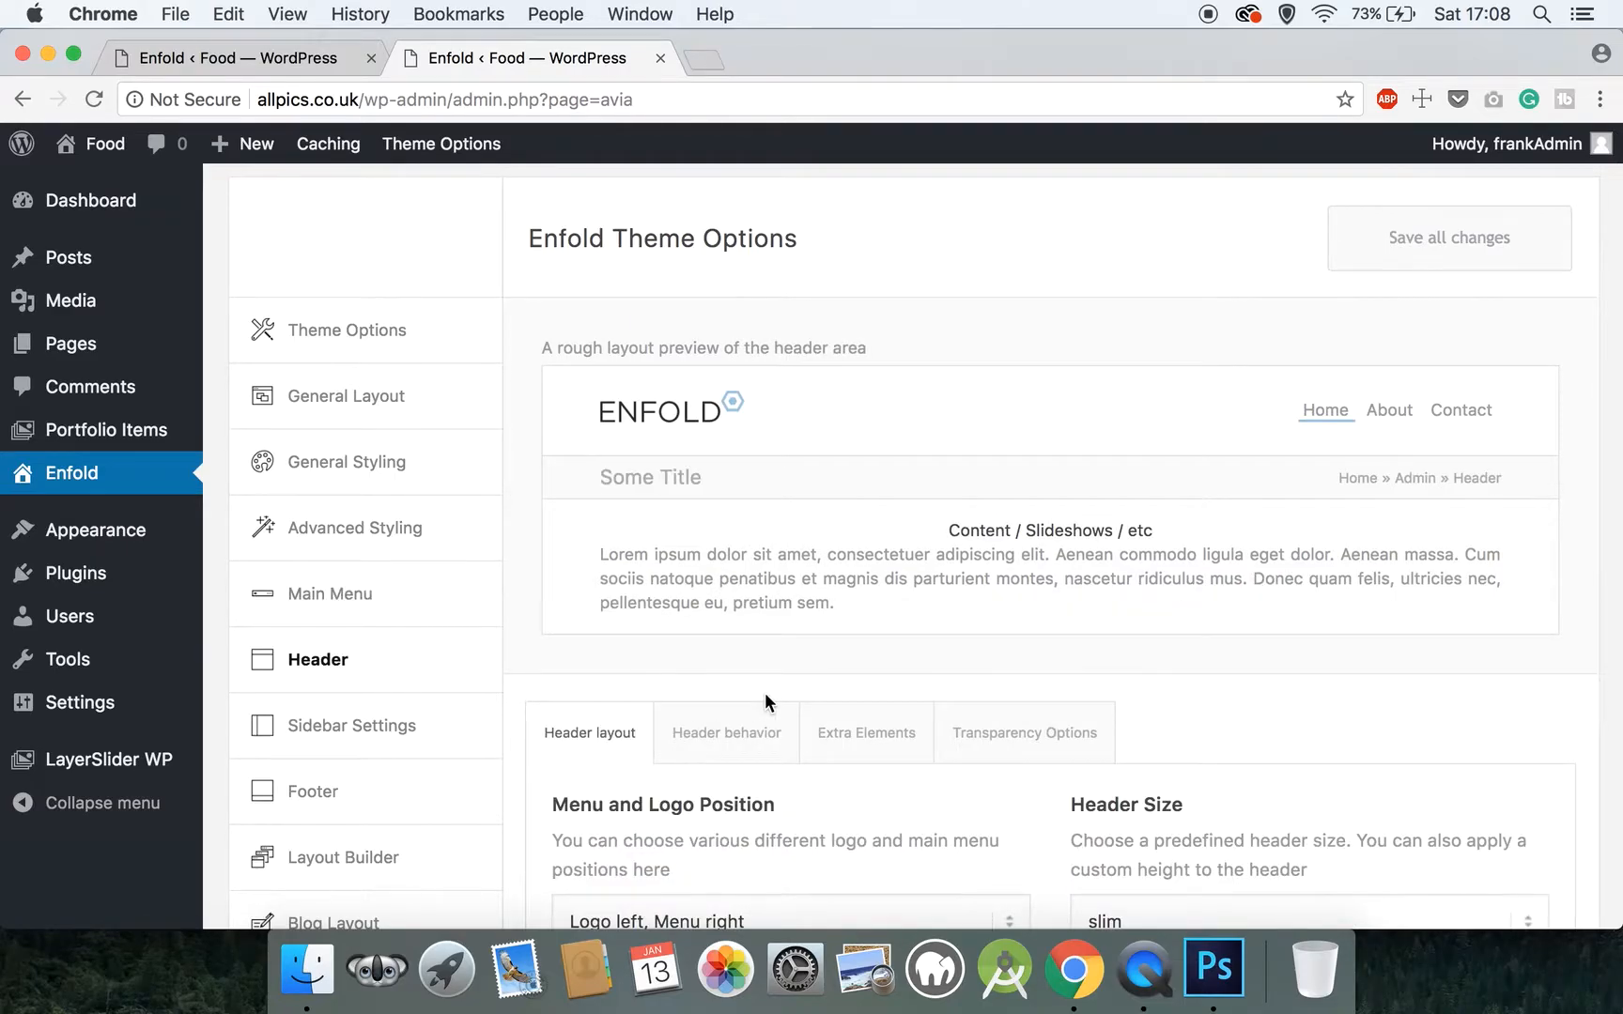
scroll(765, 692, down, 3)
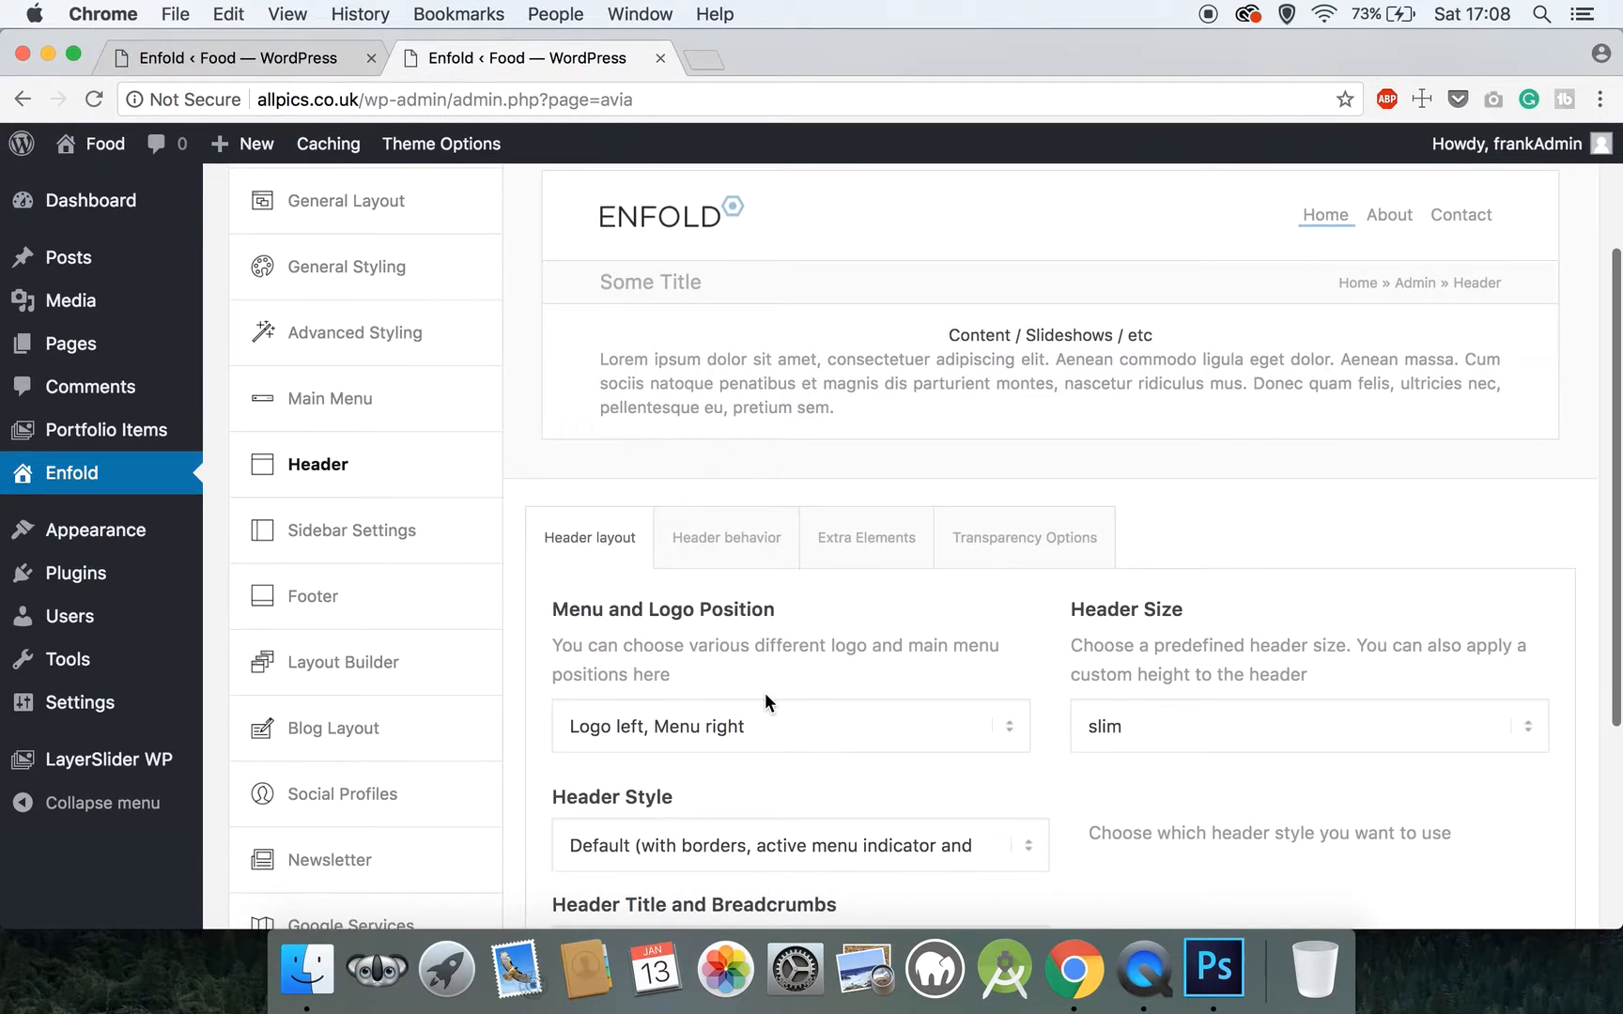
scroll(764, 692, up, 1)
scroll(765, 692, down, 2)
scroll(764, 700, up, 2)
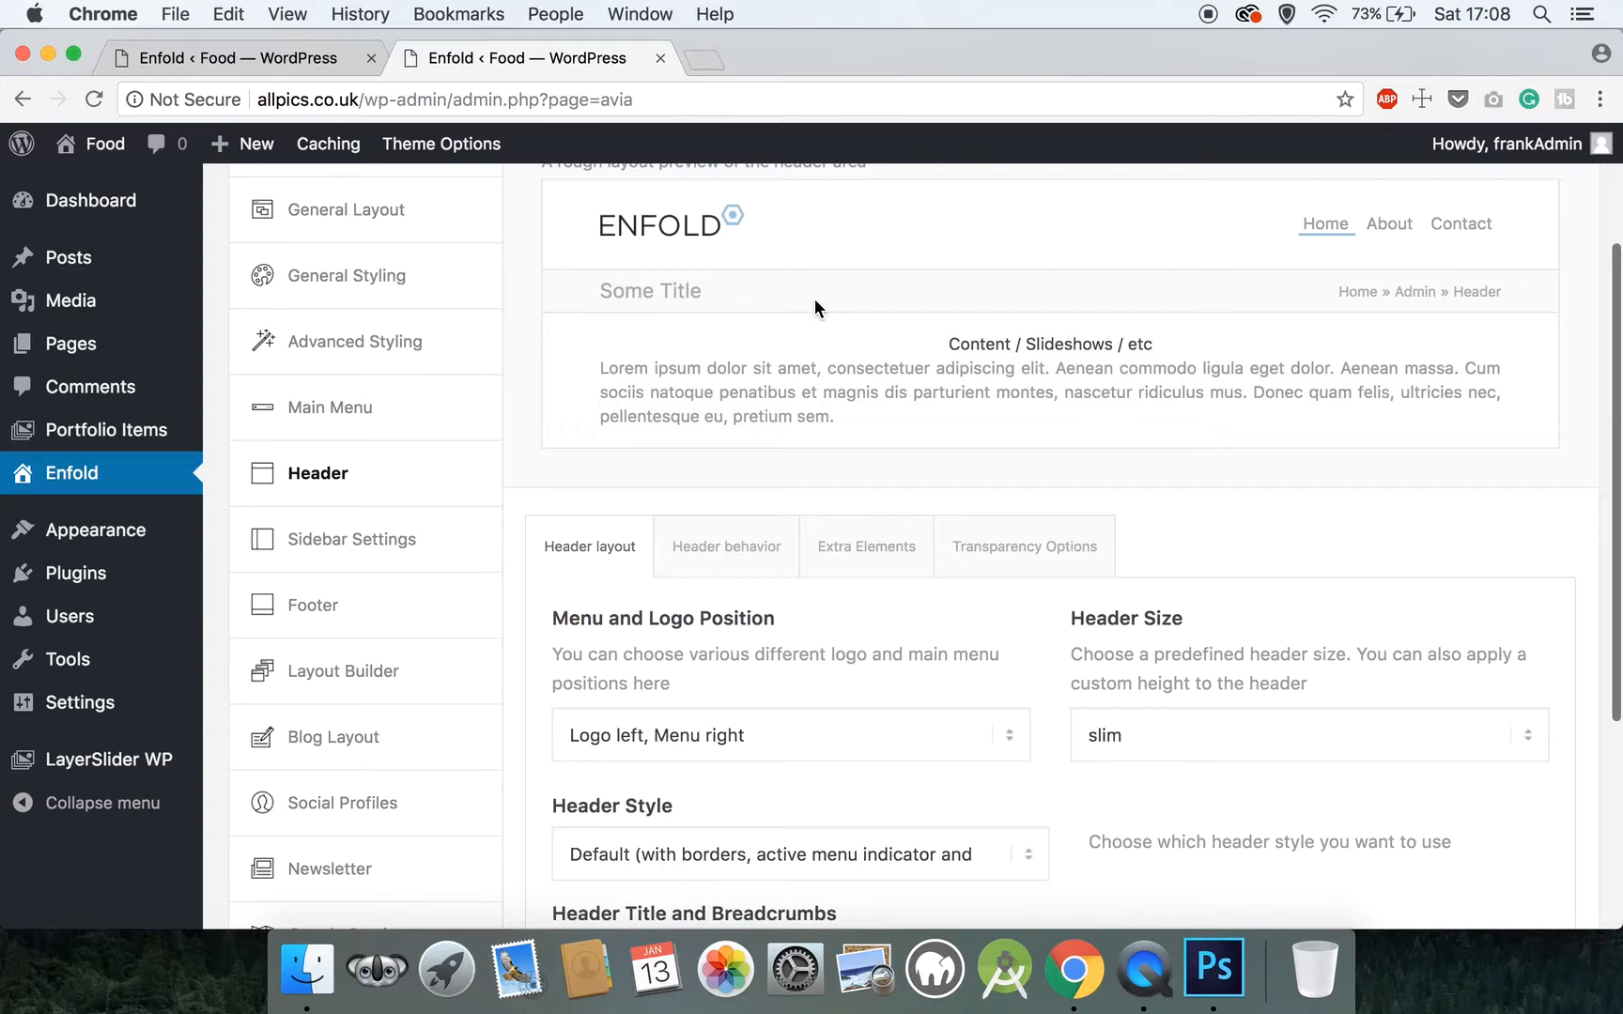
scroll(814, 300, down, 3)
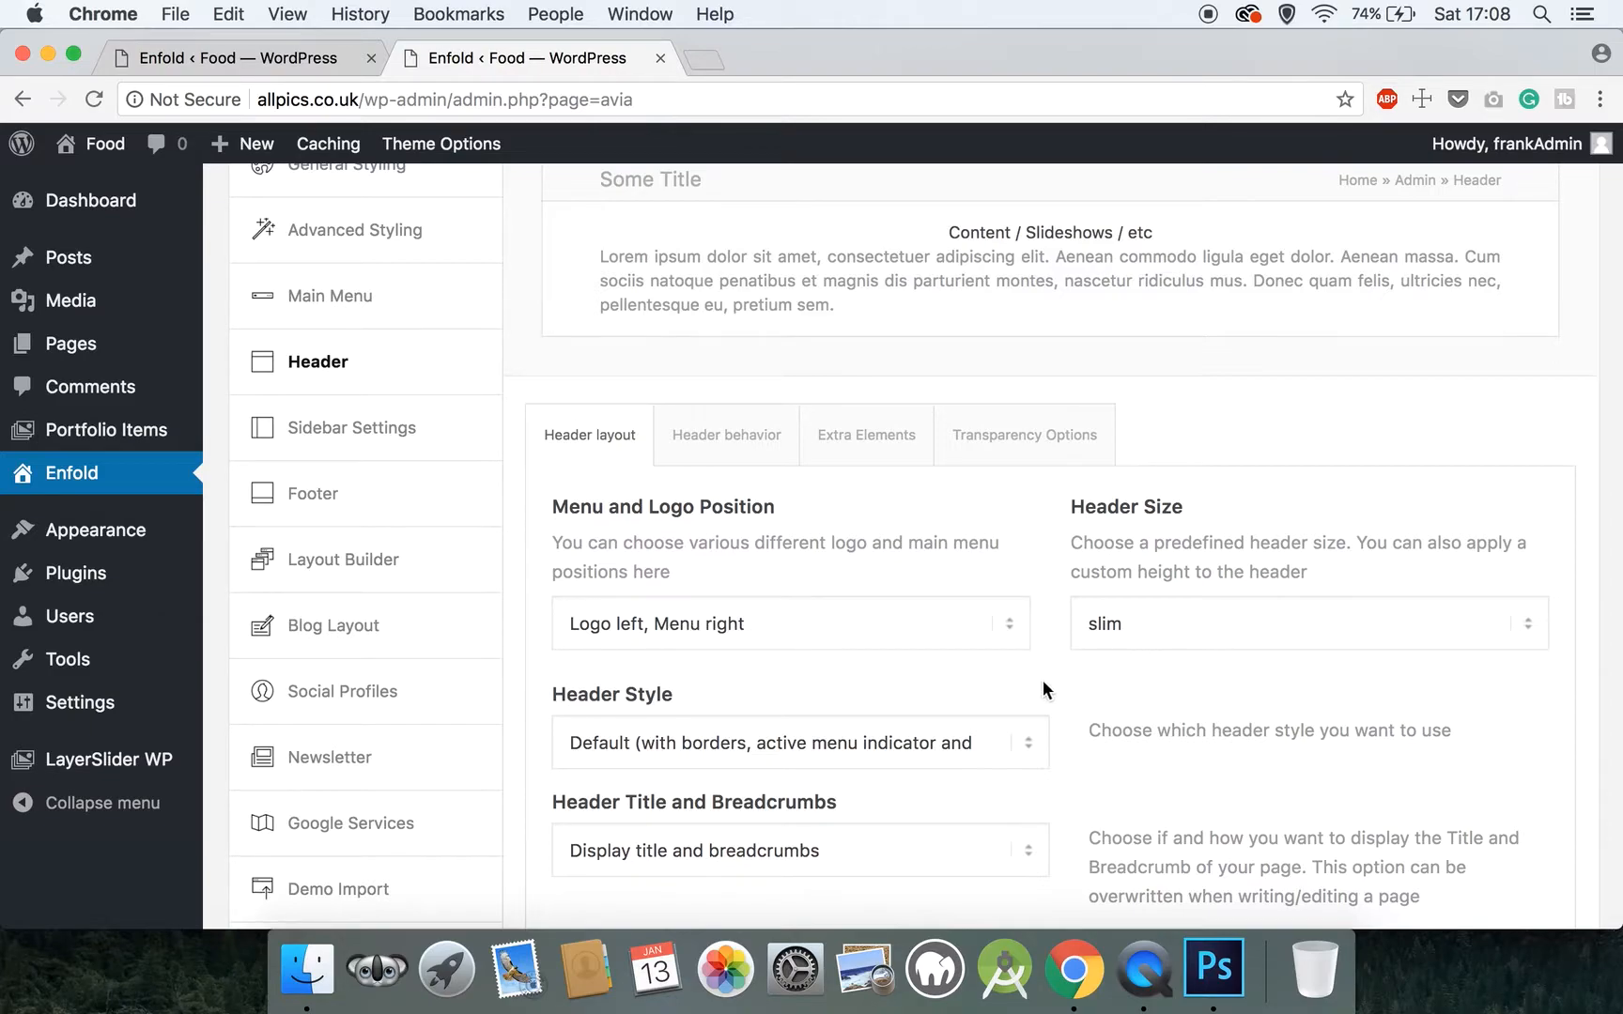
scroll(980, 690, down, 1)
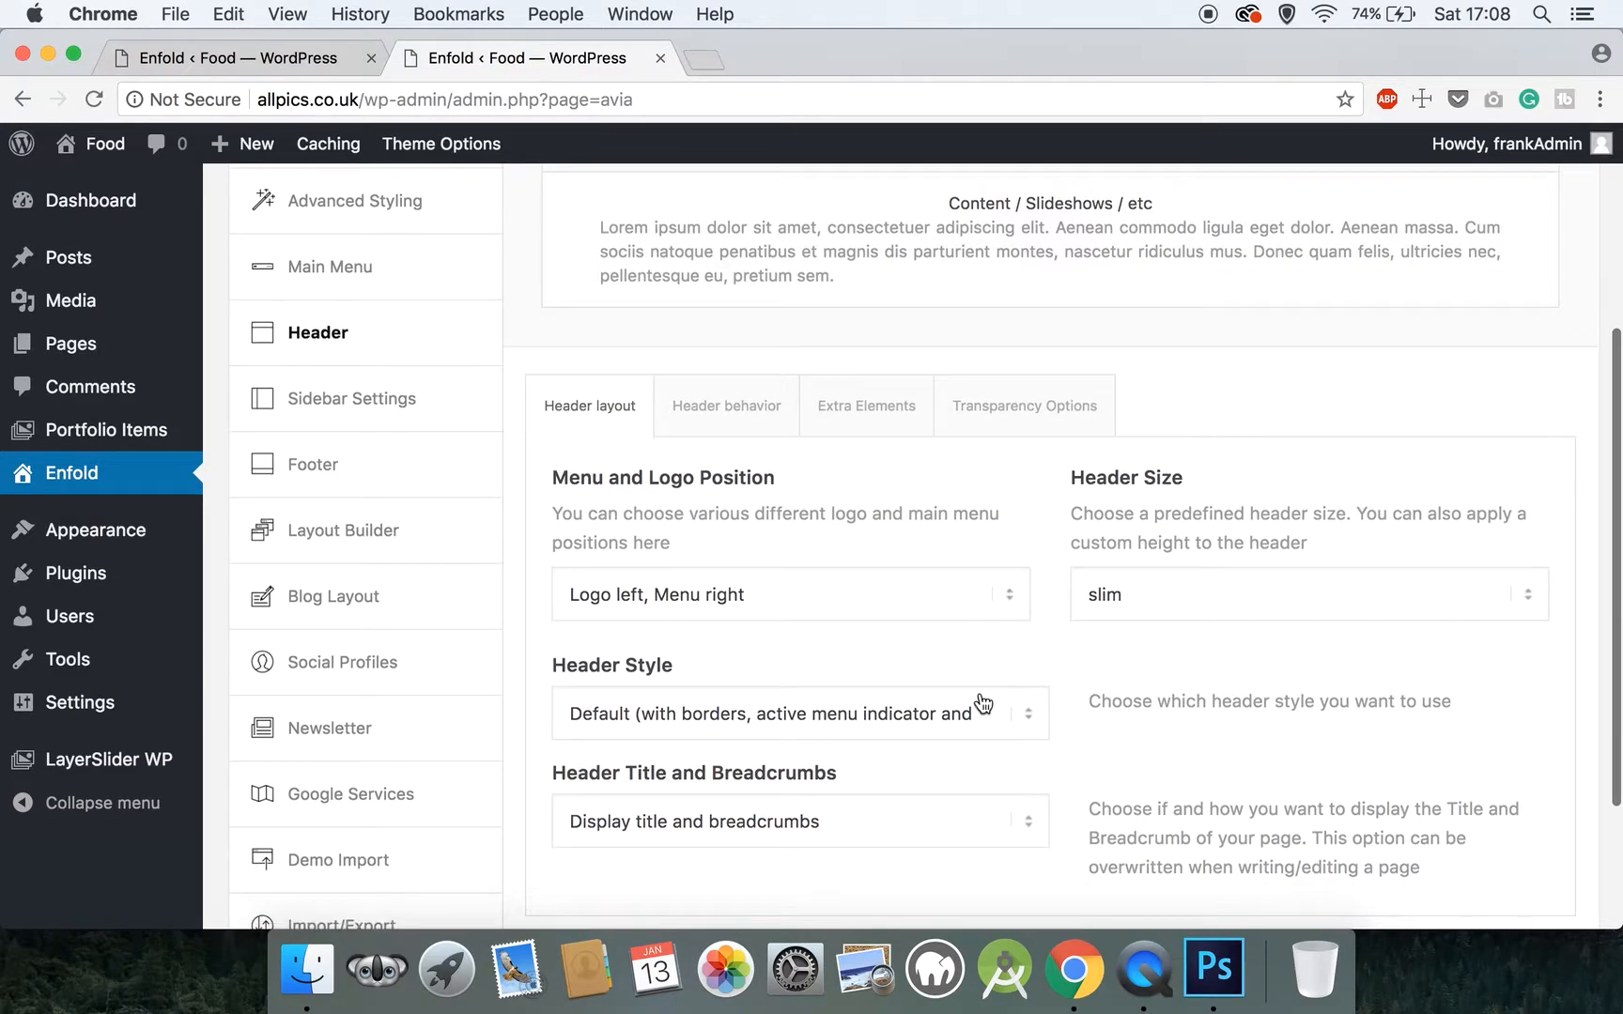
click(895, 709)
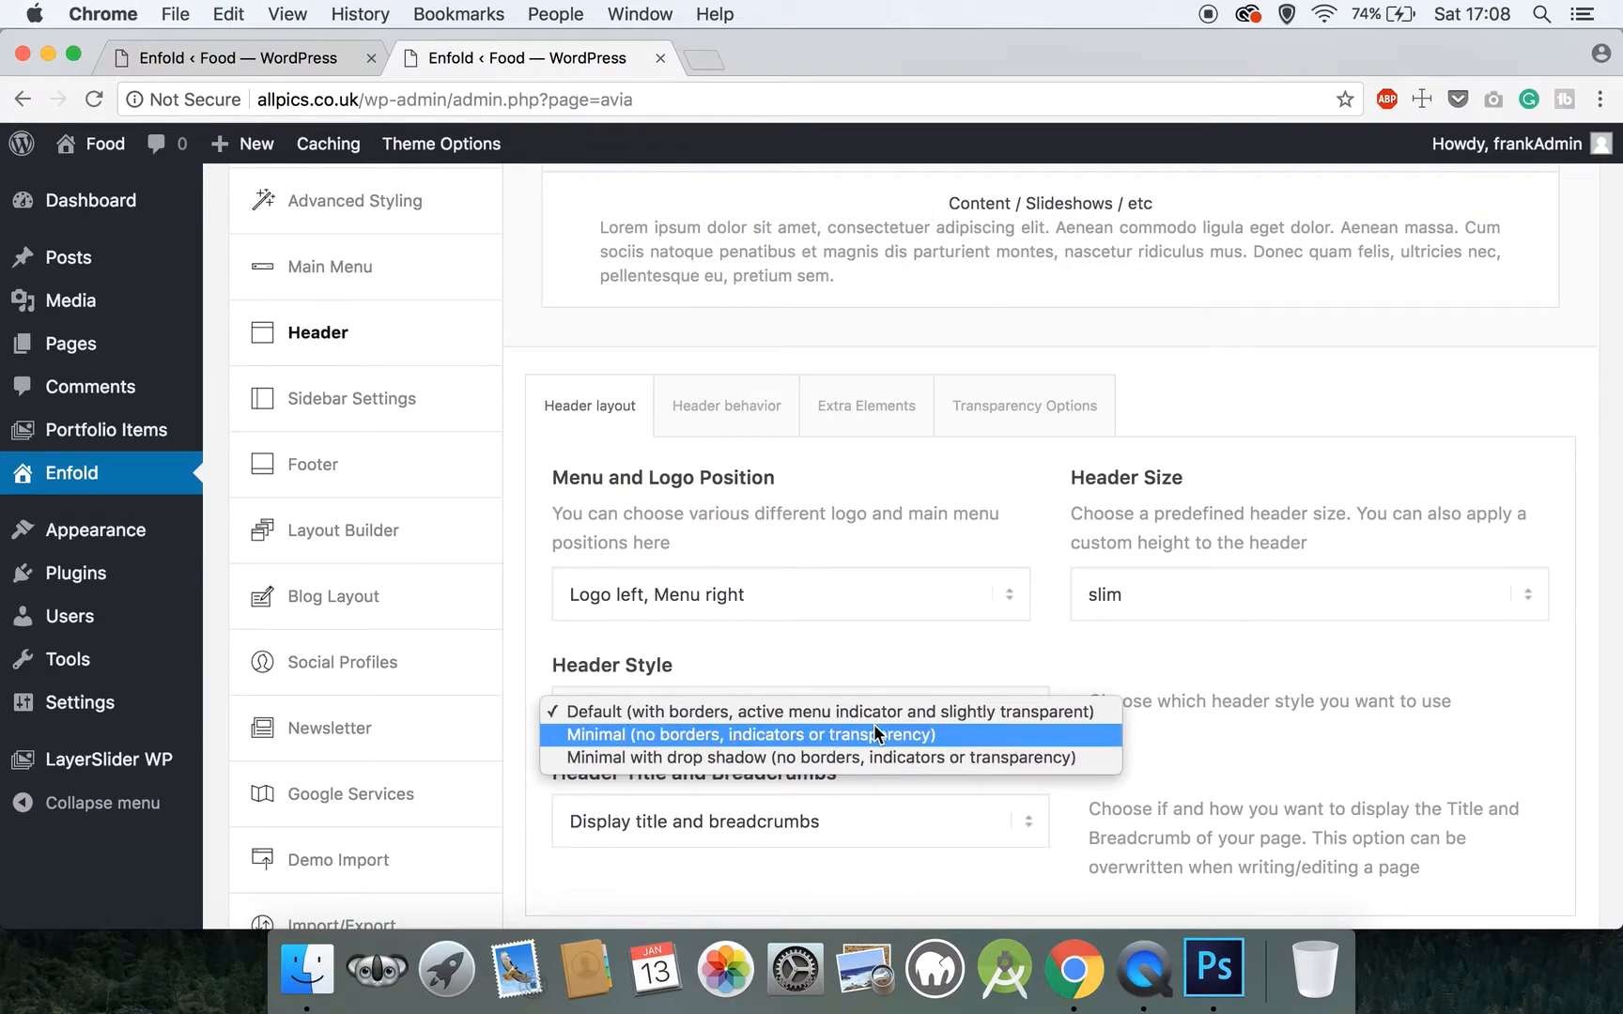
click(880, 736)
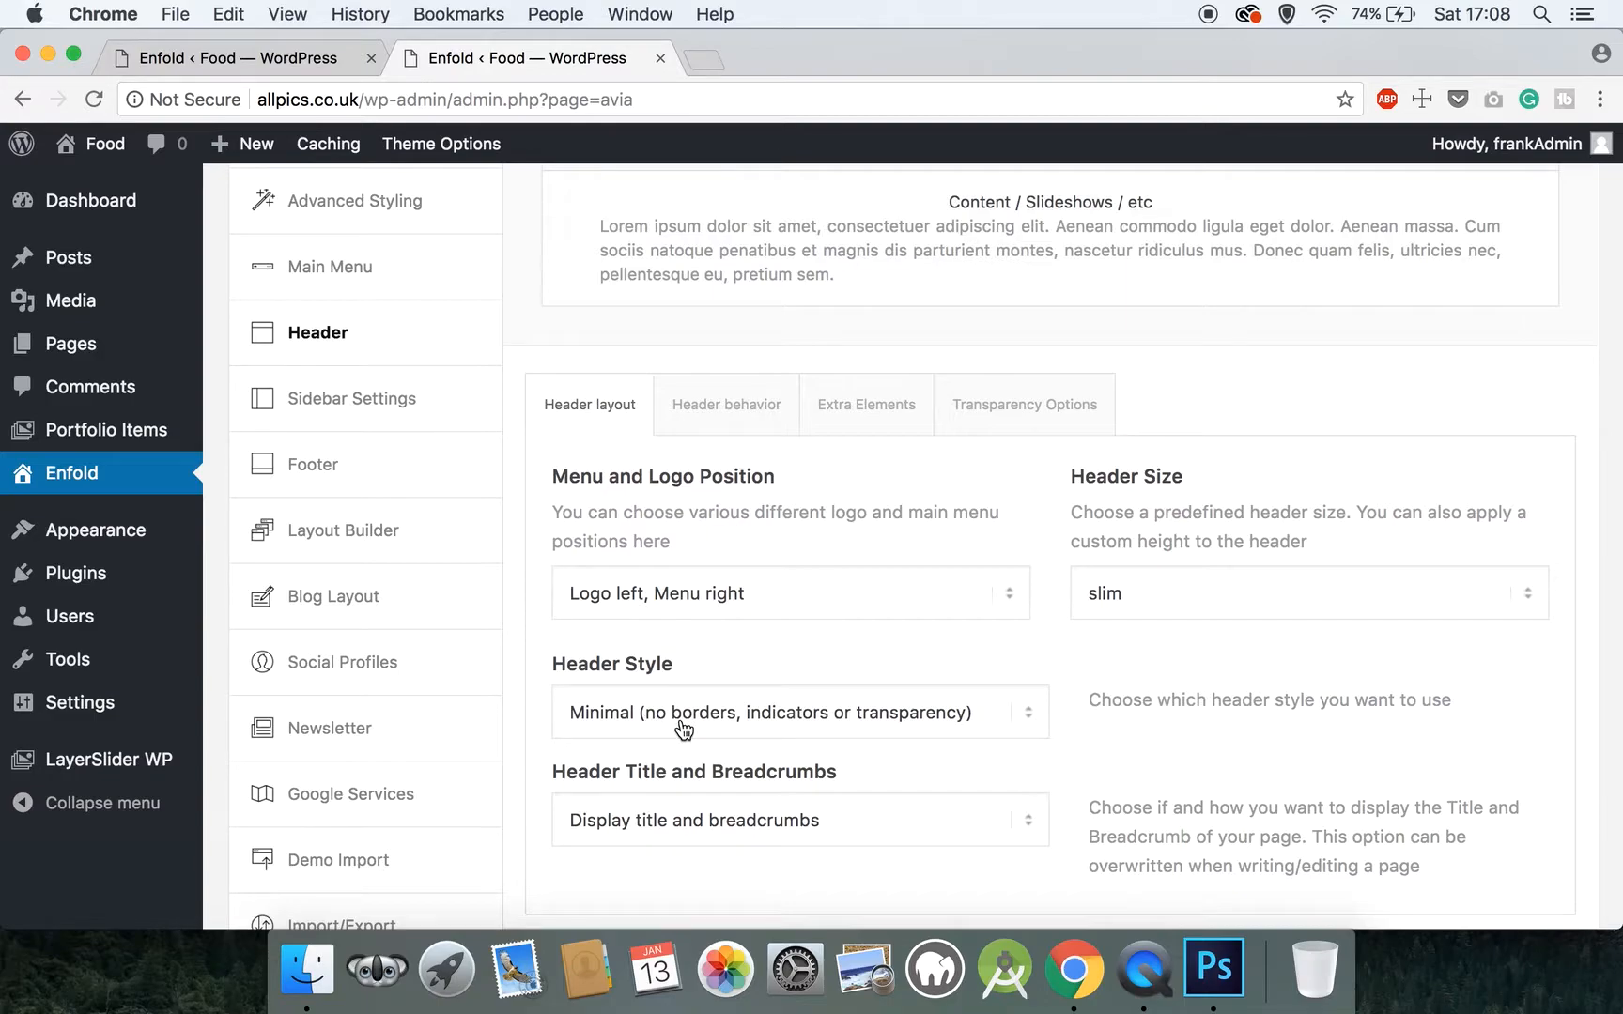
Set Header Title and Breadcrumbs to Hide both and save the header layout changes
scroll(683, 730, down, 1)
click(749, 789)
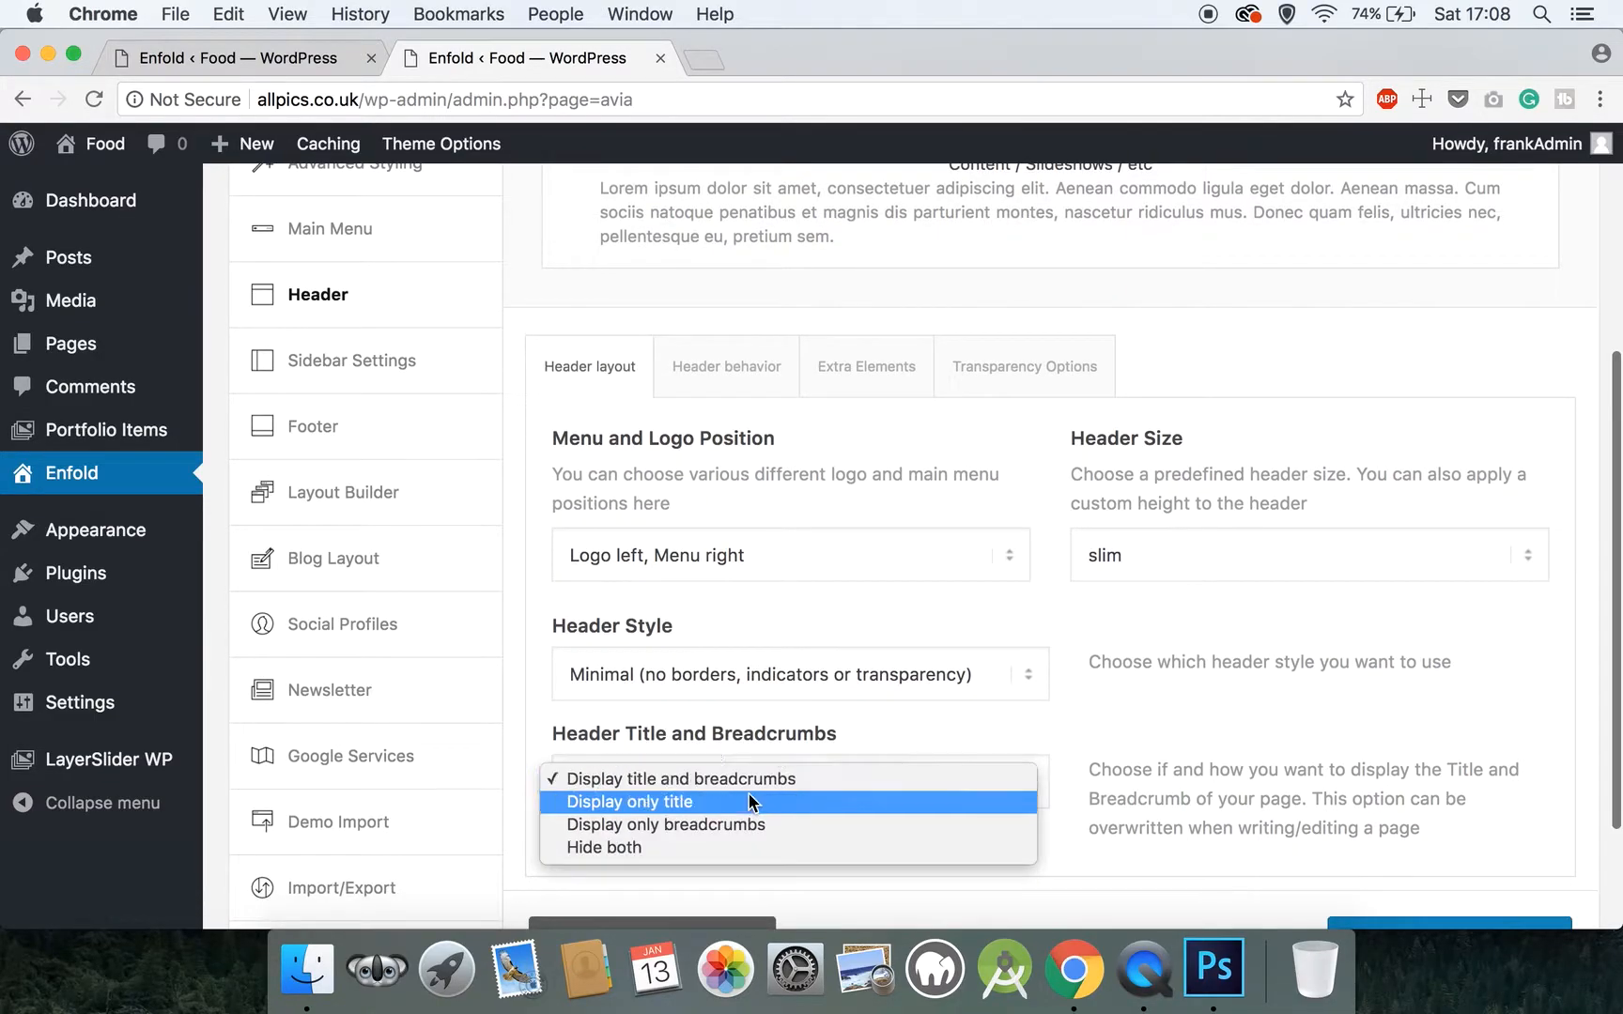
click(685, 844)
scroll(686, 853, down, 1)
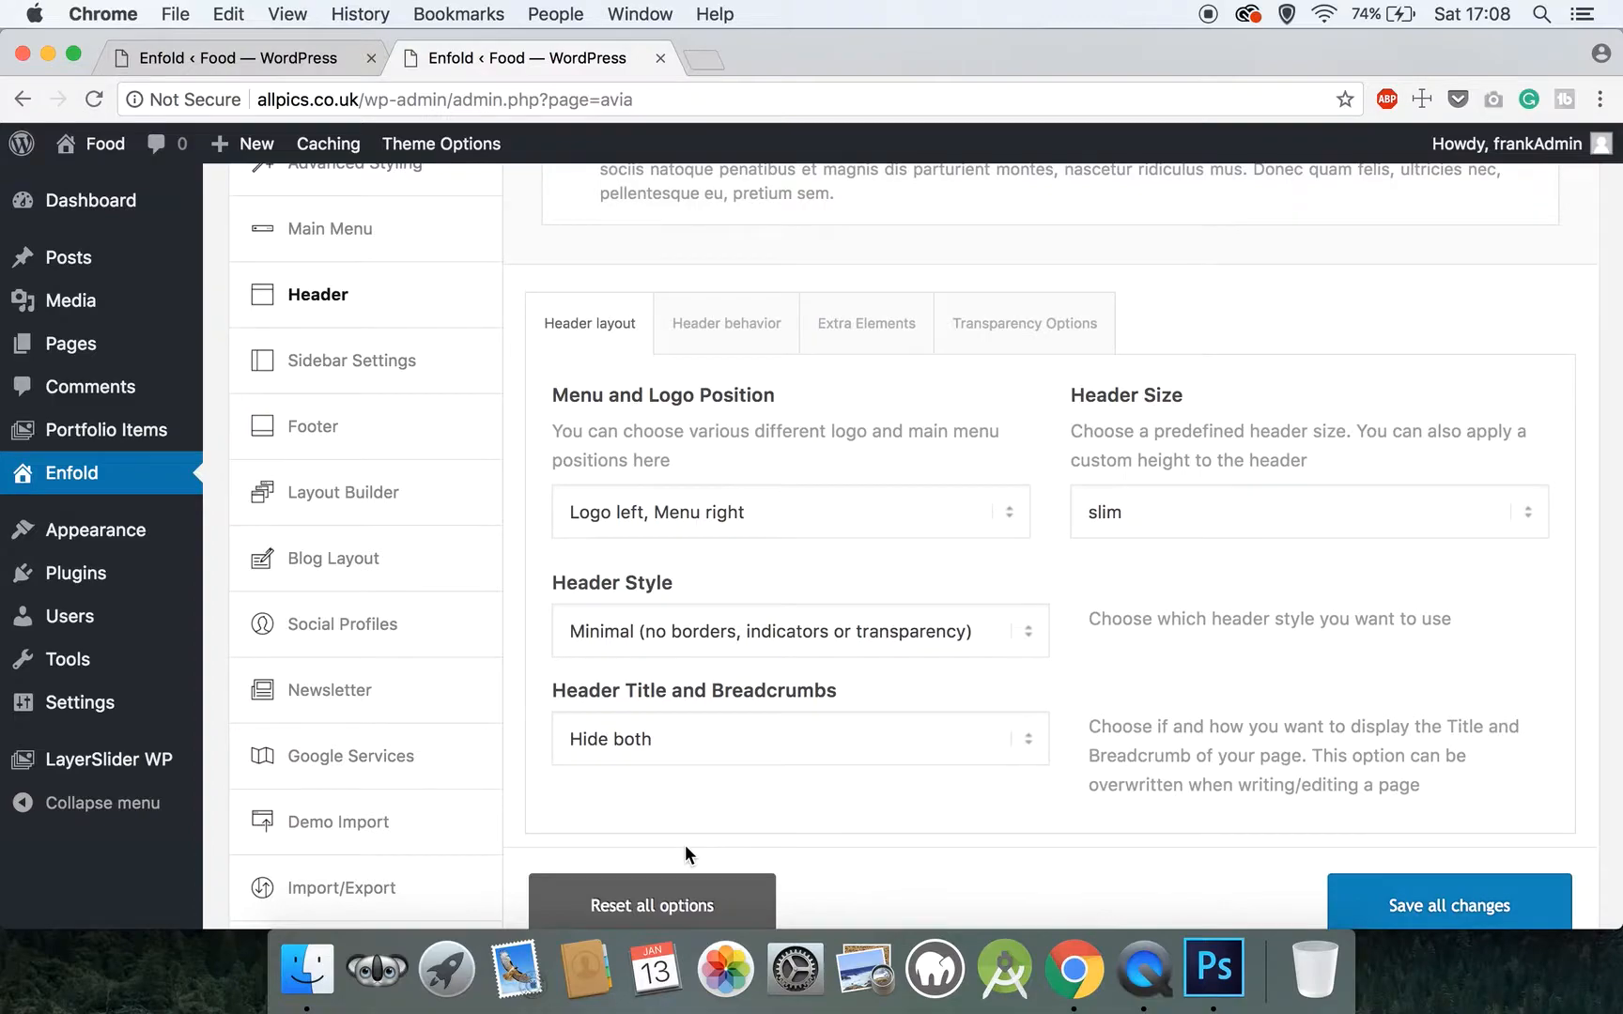
scroll(685, 854, down, 2)
click(1438, 815)
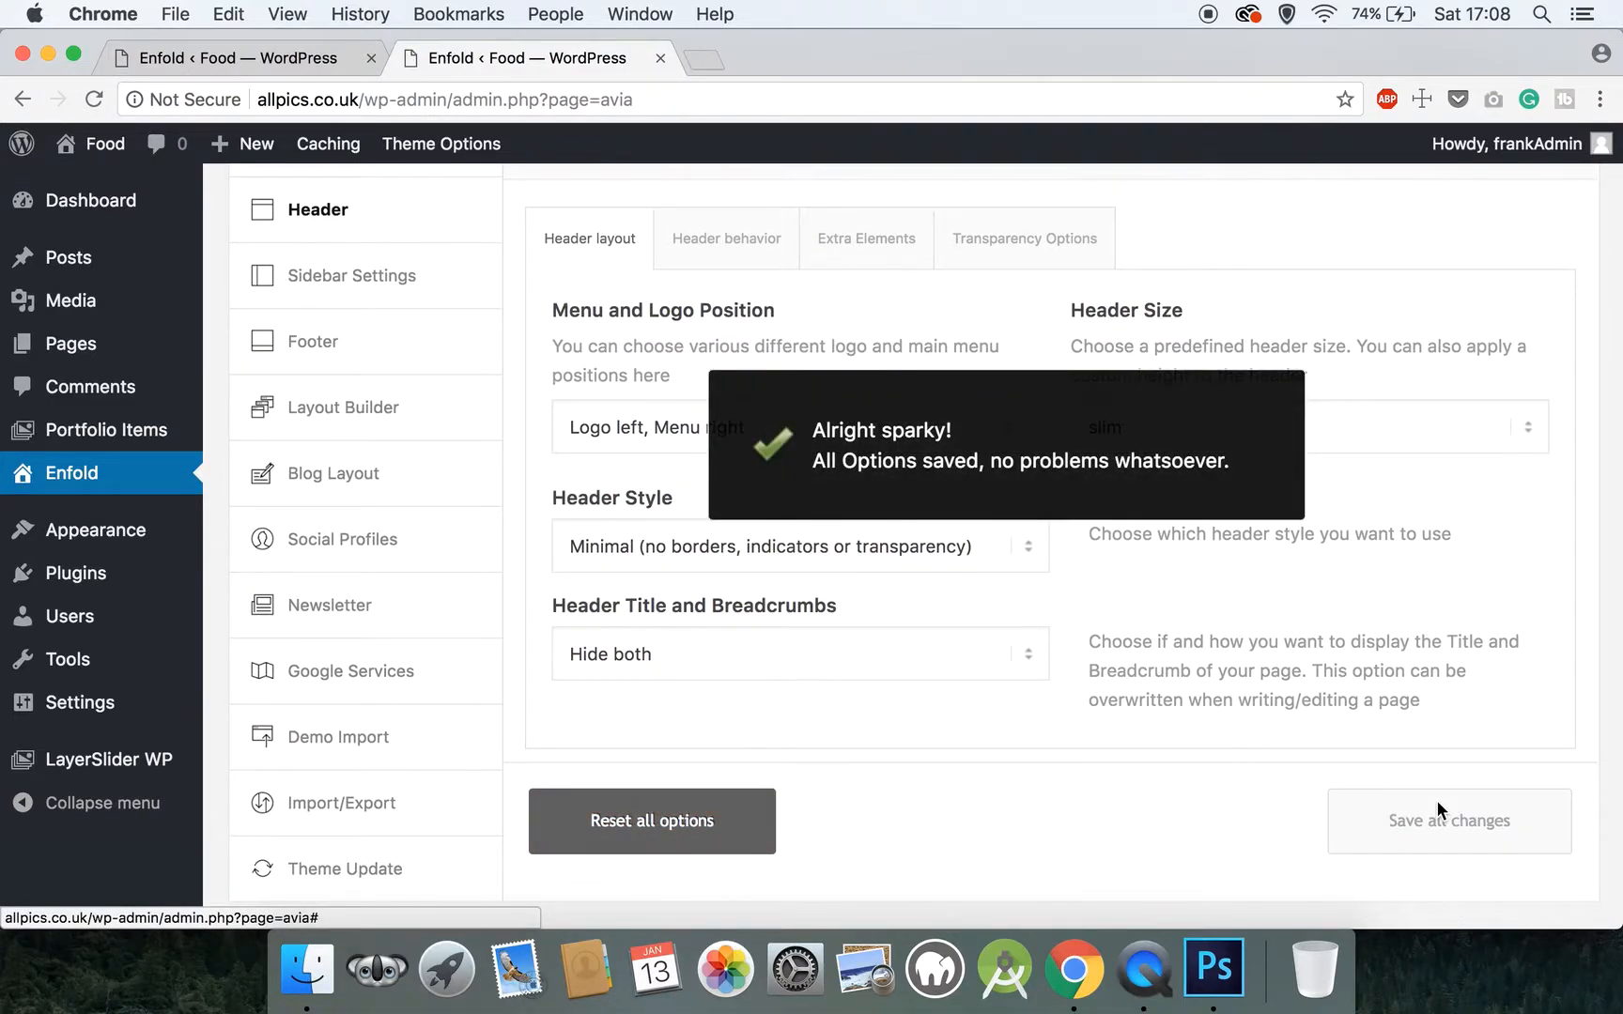
Disable the Shrinking Header option in the header behavior settings, leaving Sticky Header enabled, and save the changes
click(737, 252)
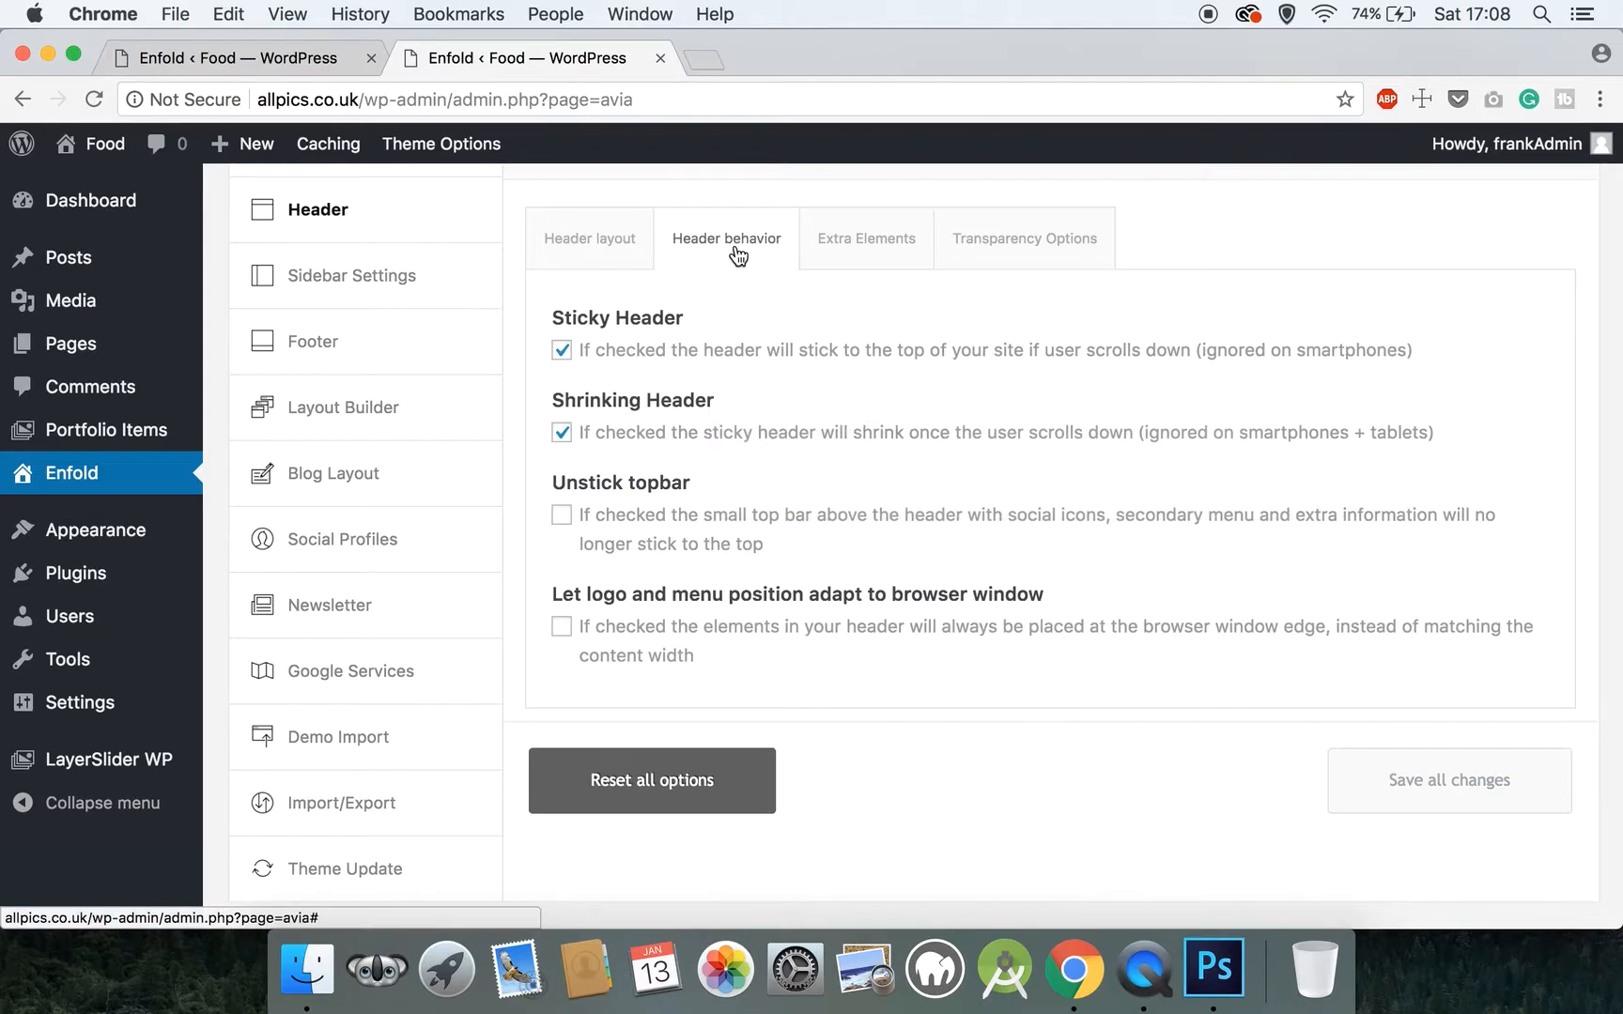
click(562, 351)
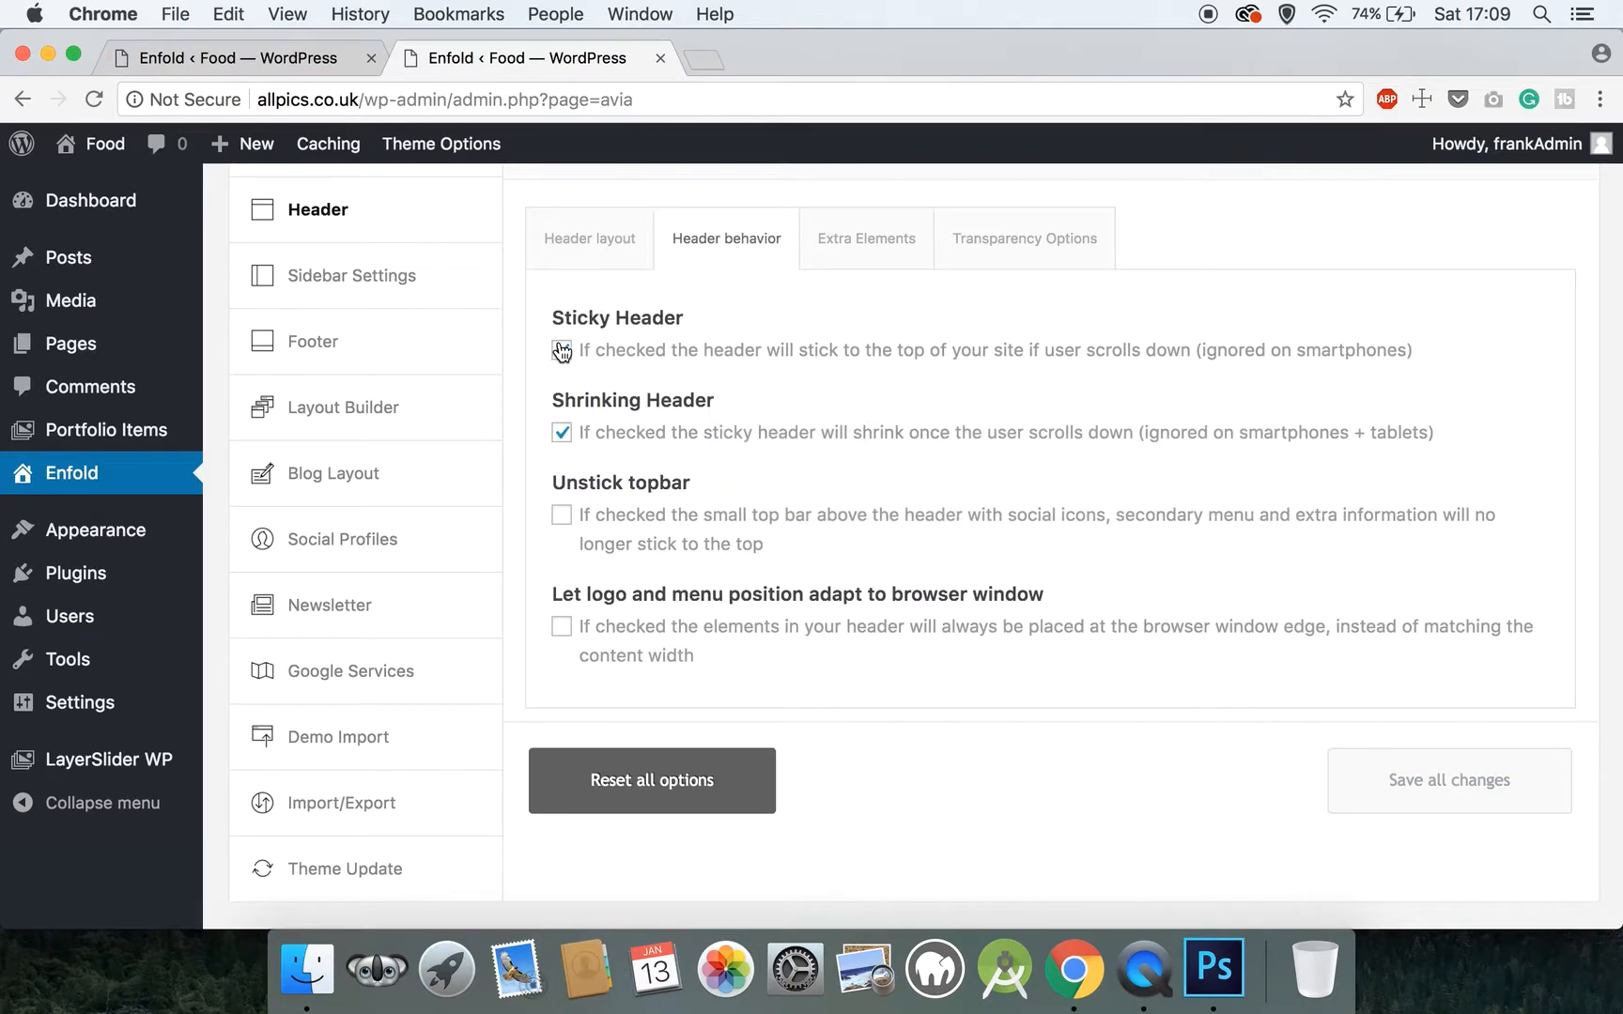
click(562, 350)
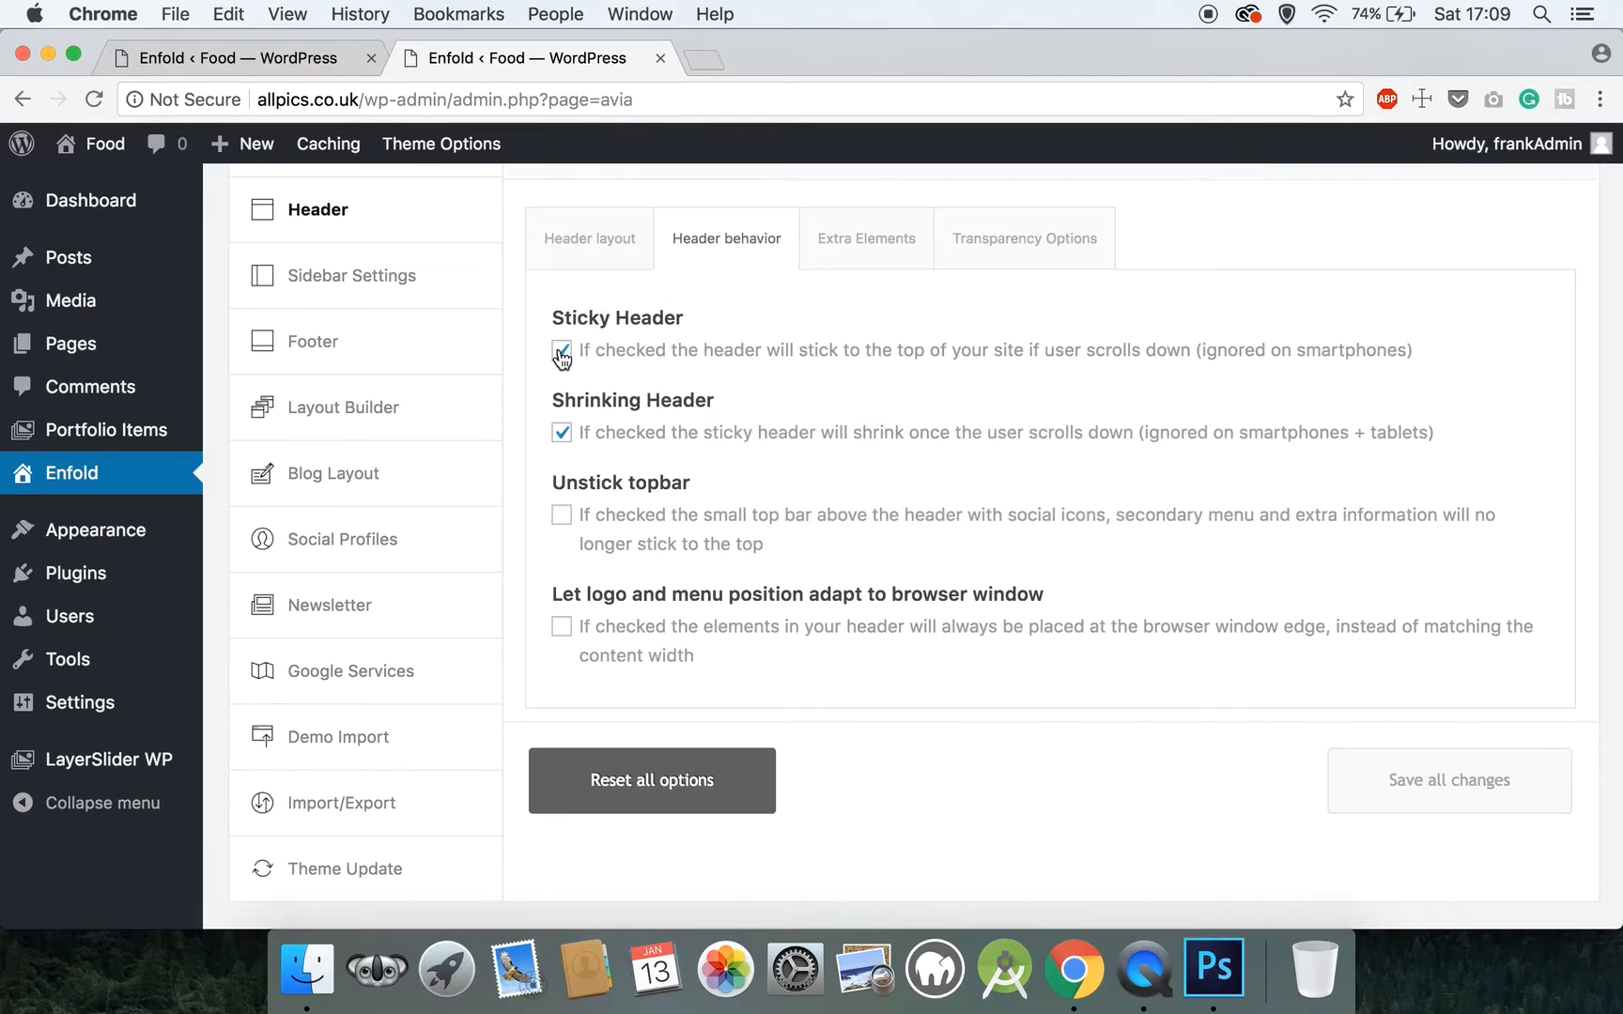
click(562, 433)
click(562, 433)
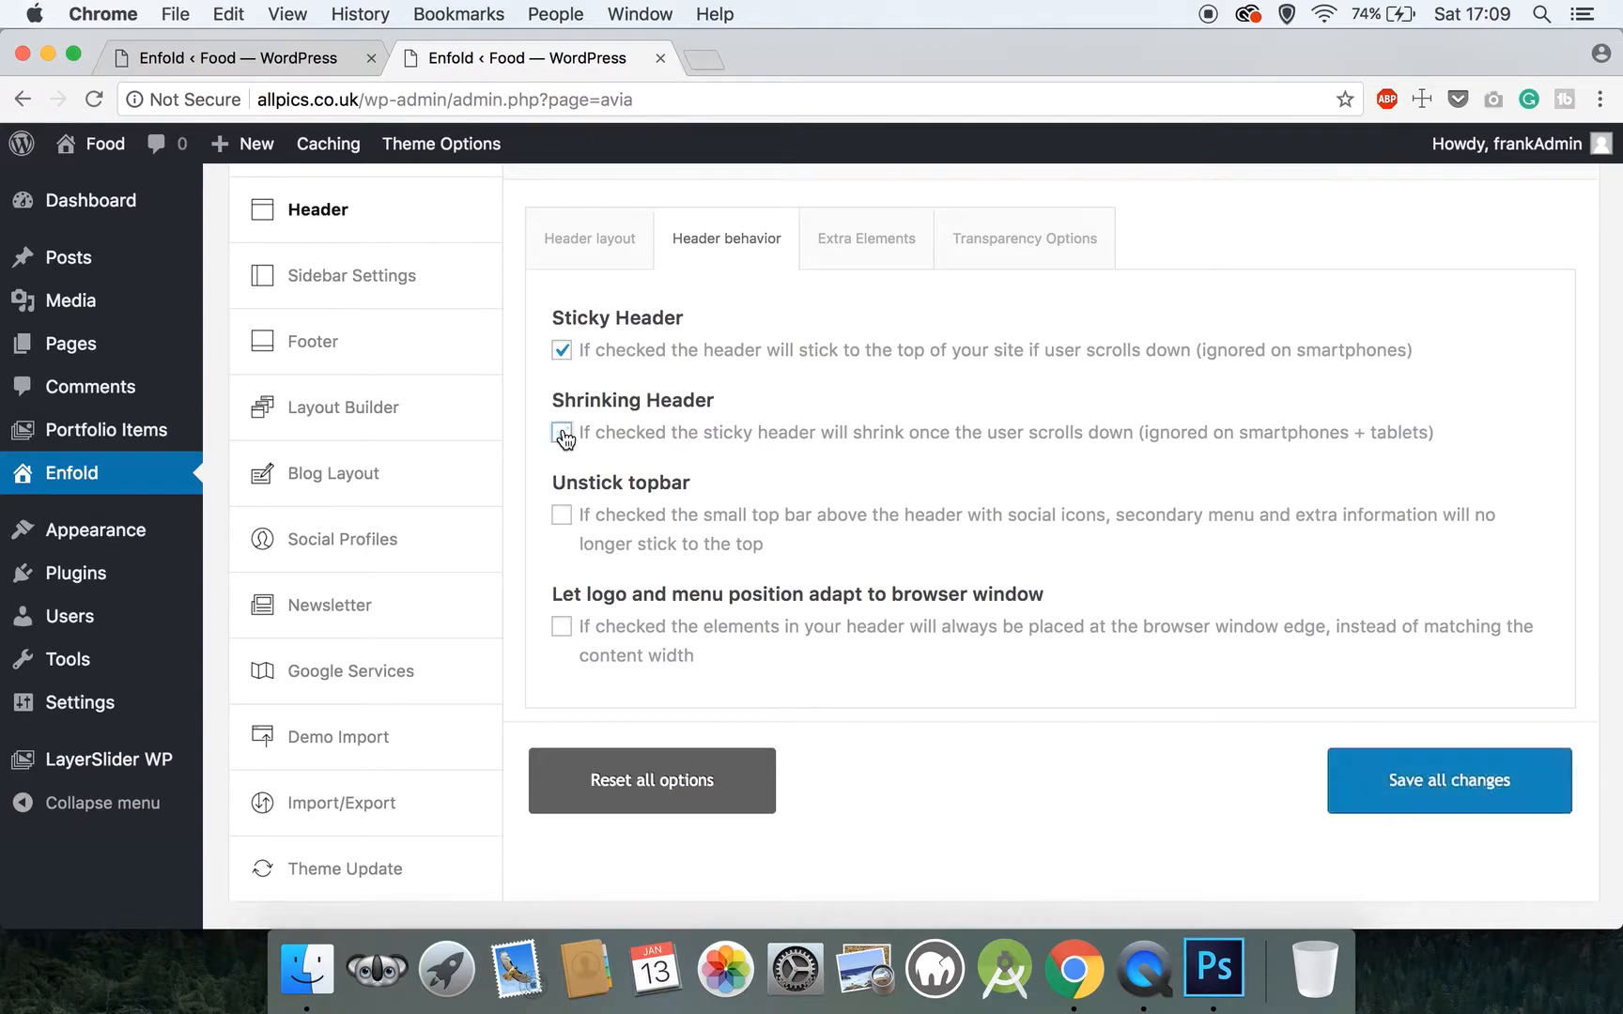
click(1396, 796)
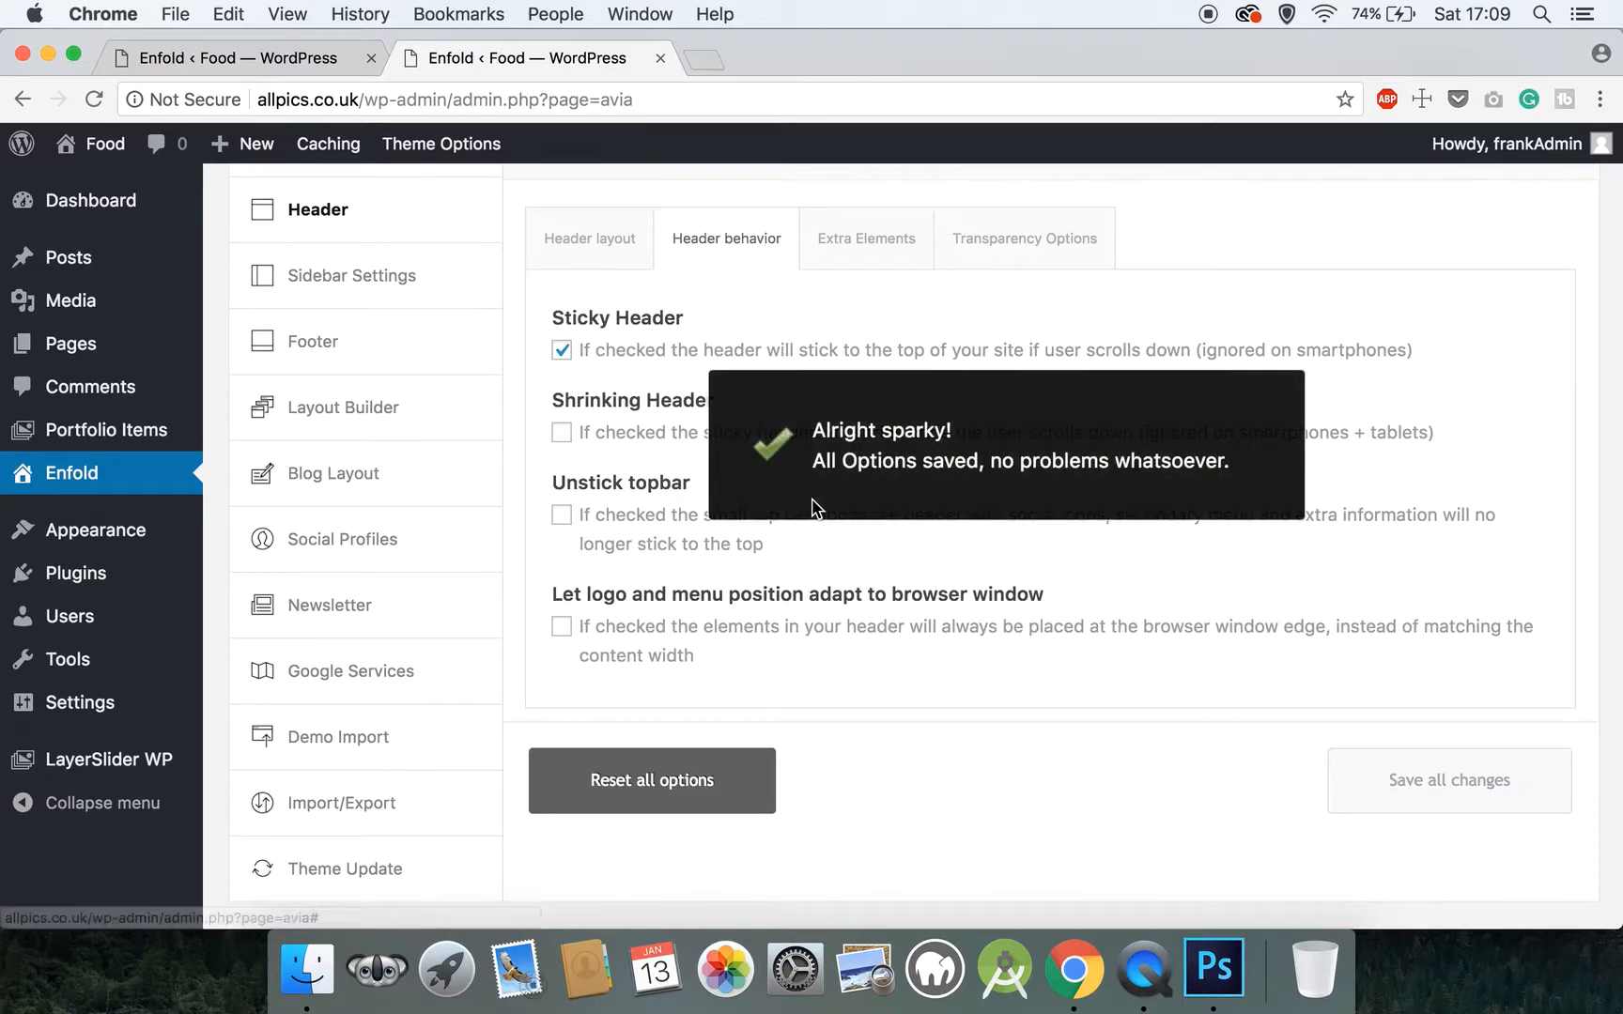
In the header's extra elements, display both the social icons and the phone number/extra info in the top bar at the right
click(892, 241)
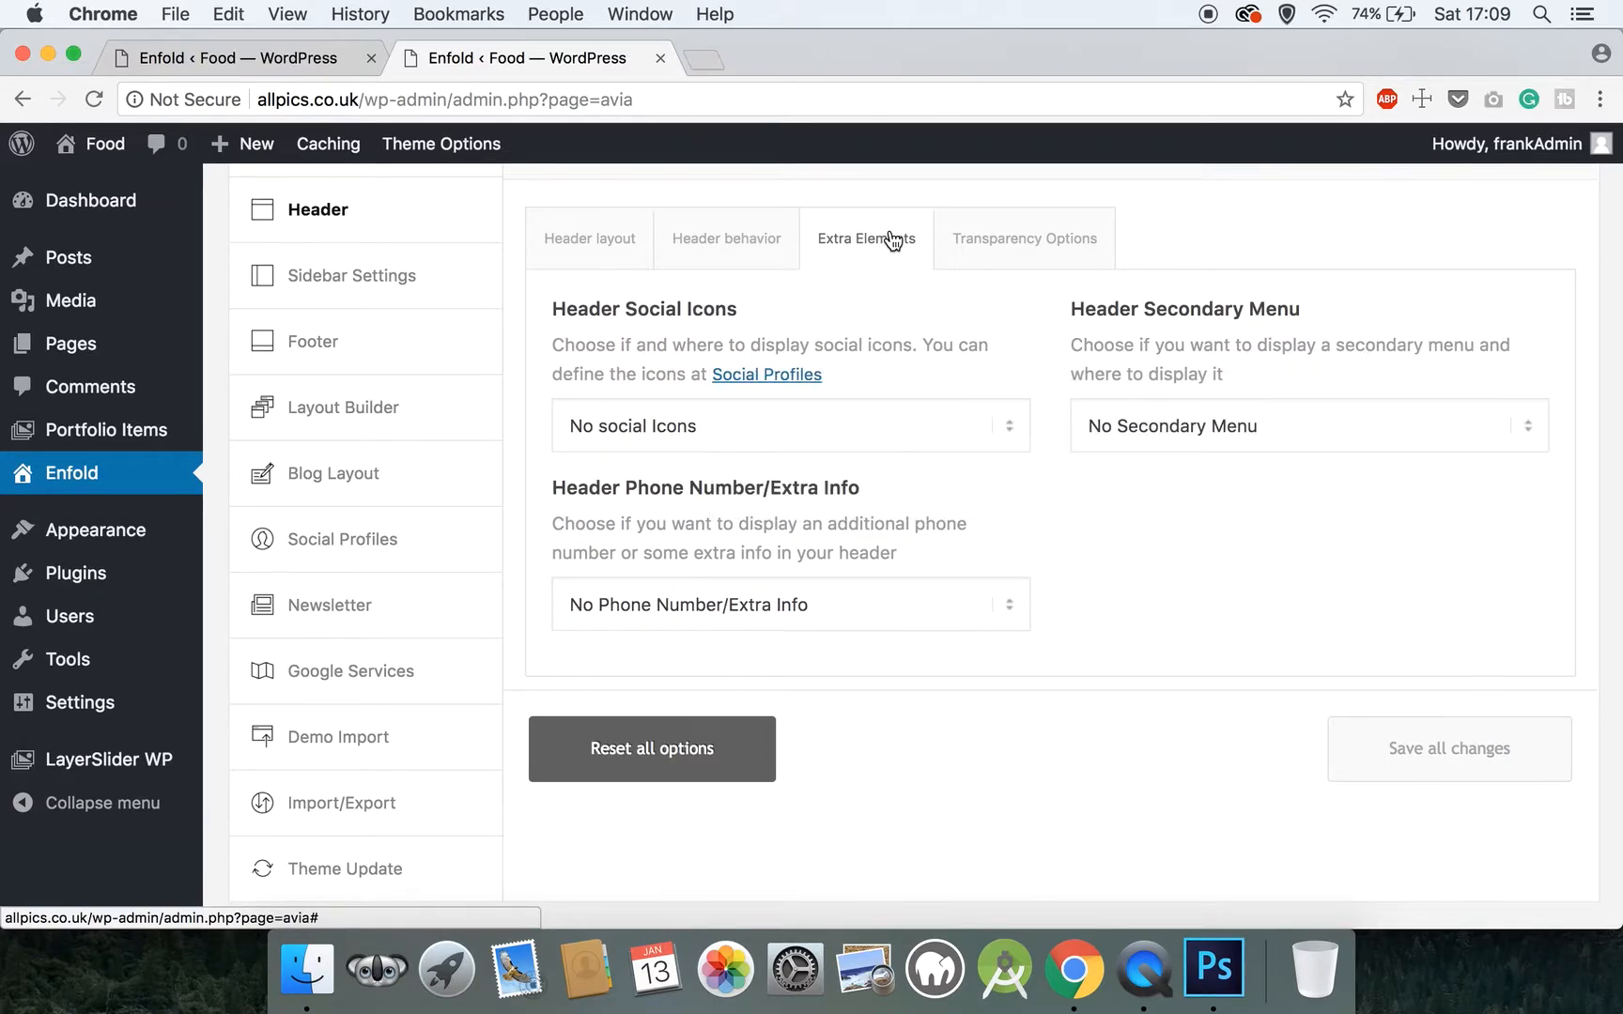
click(770, 436)
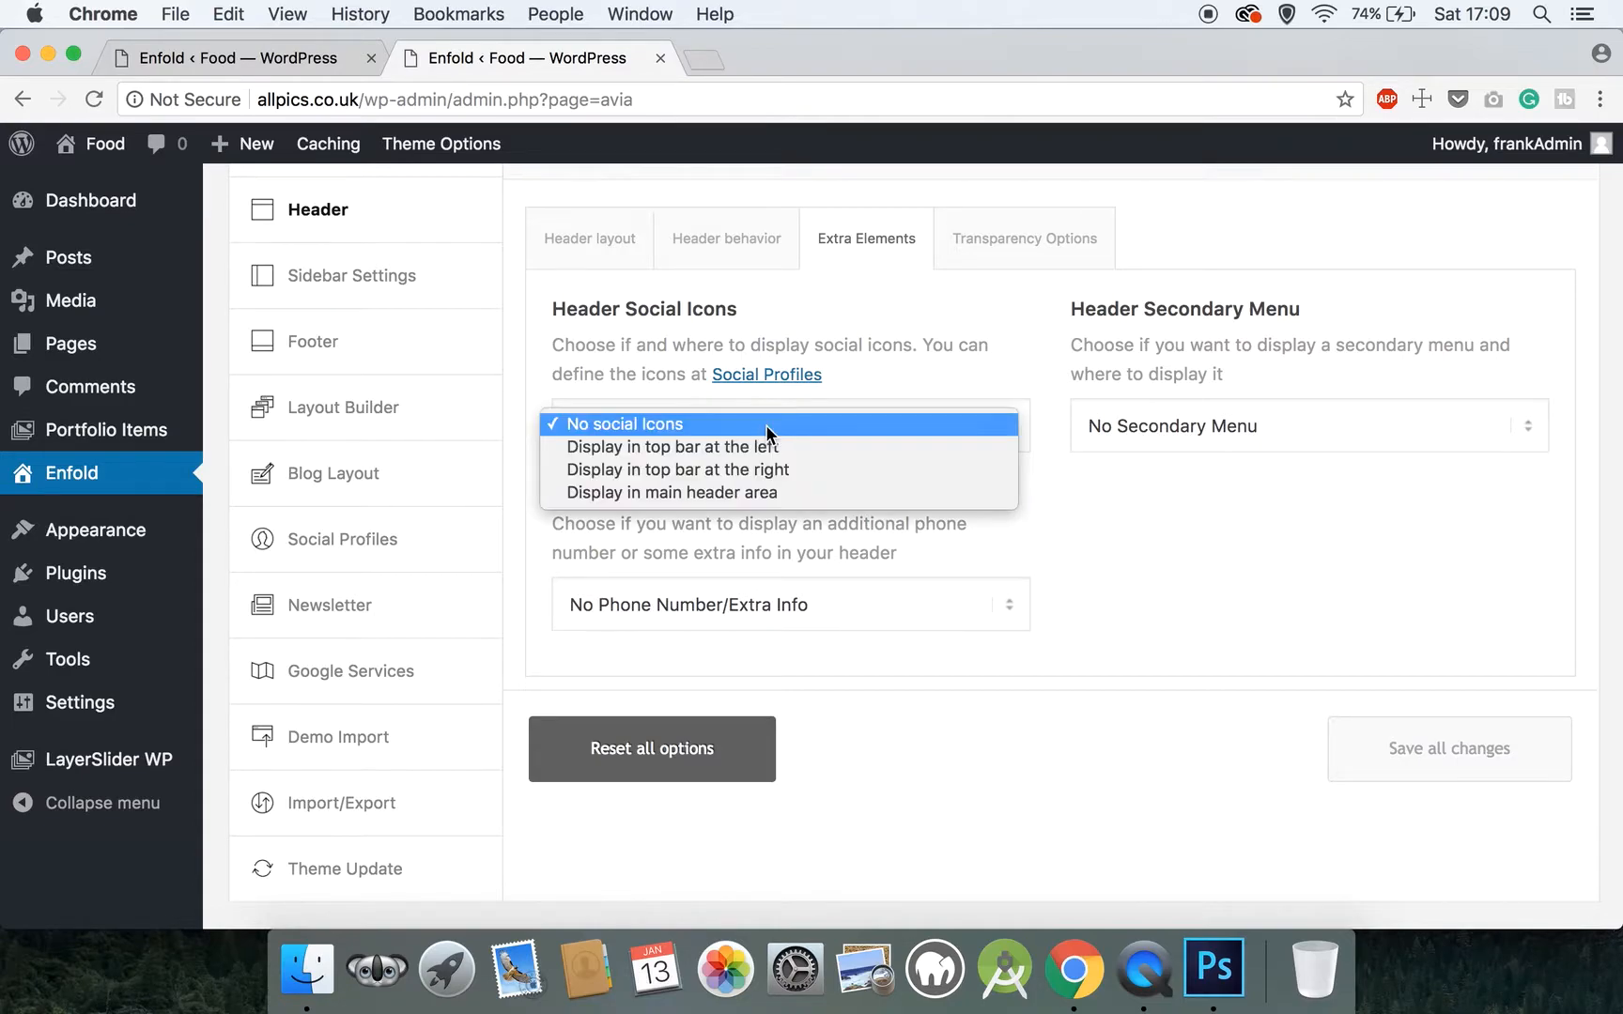
click(796, 473)
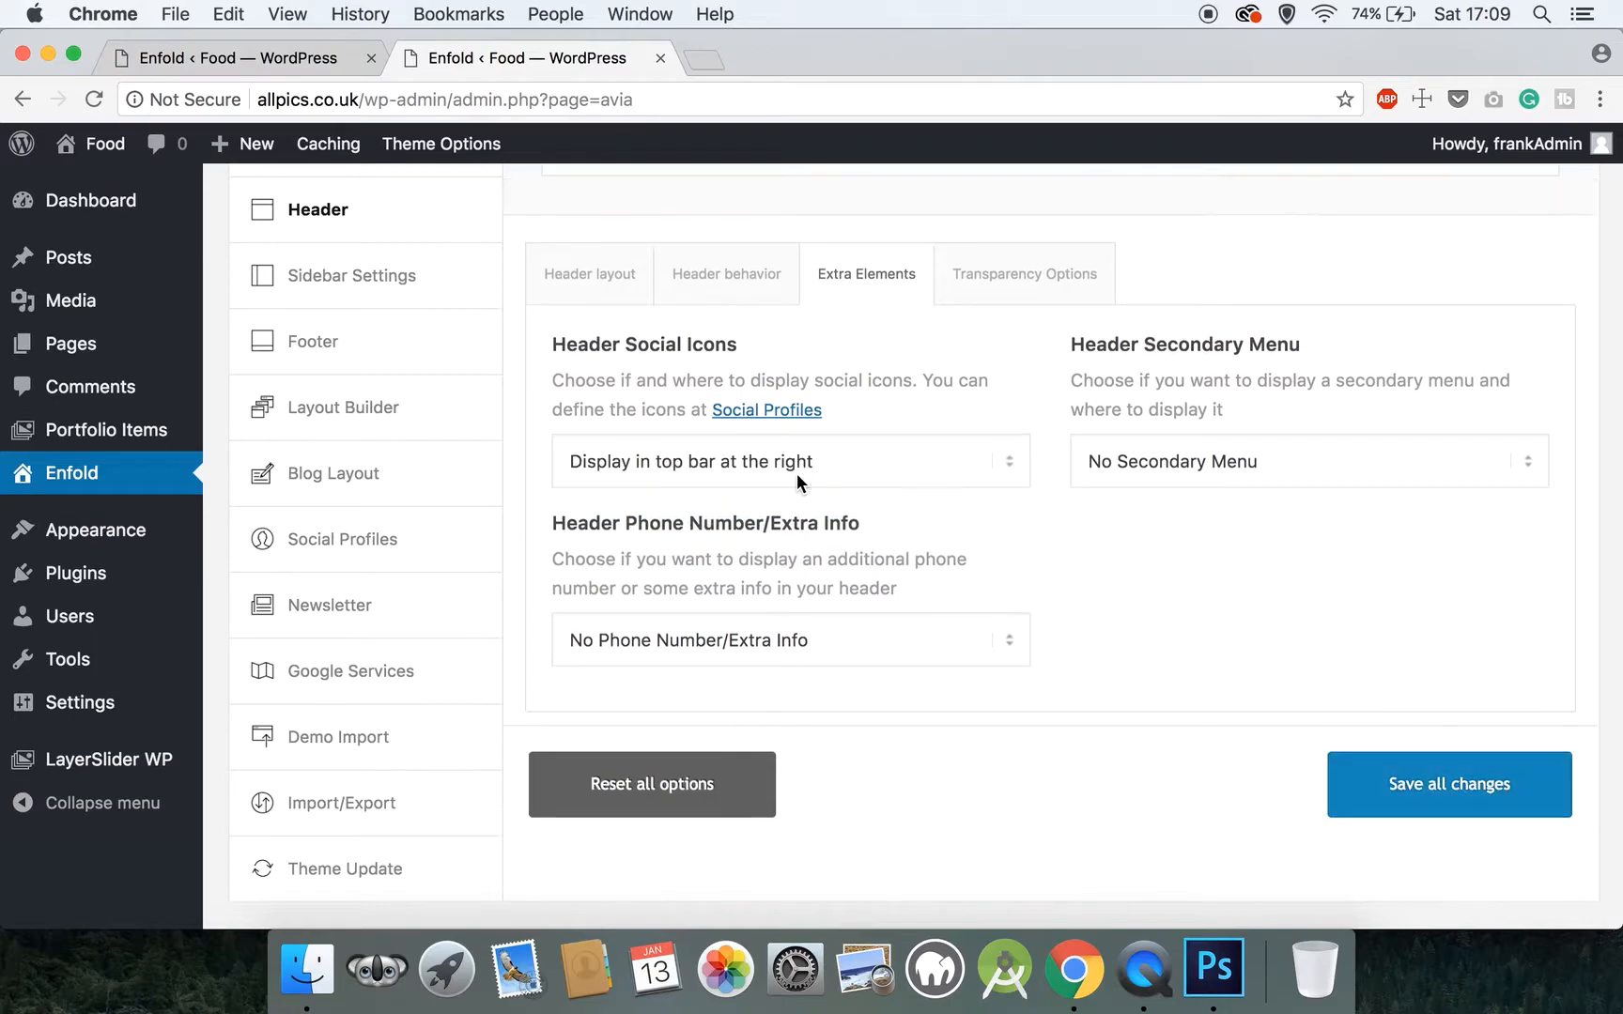
click(779, 642)
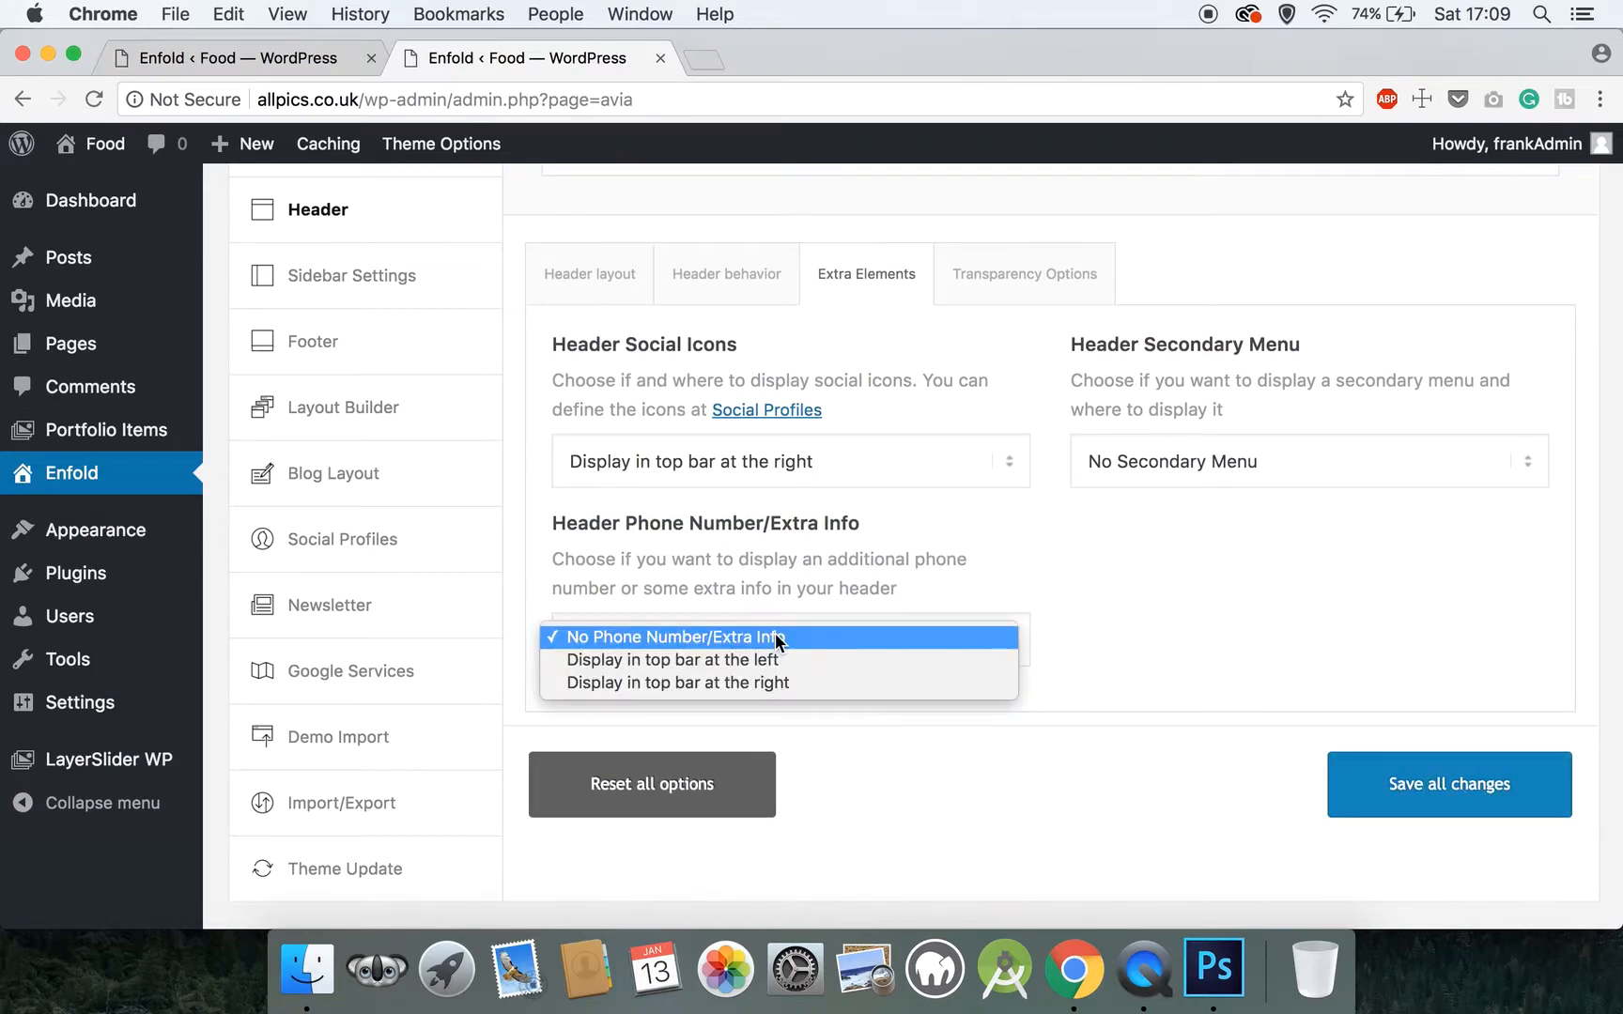
click(783, 683)
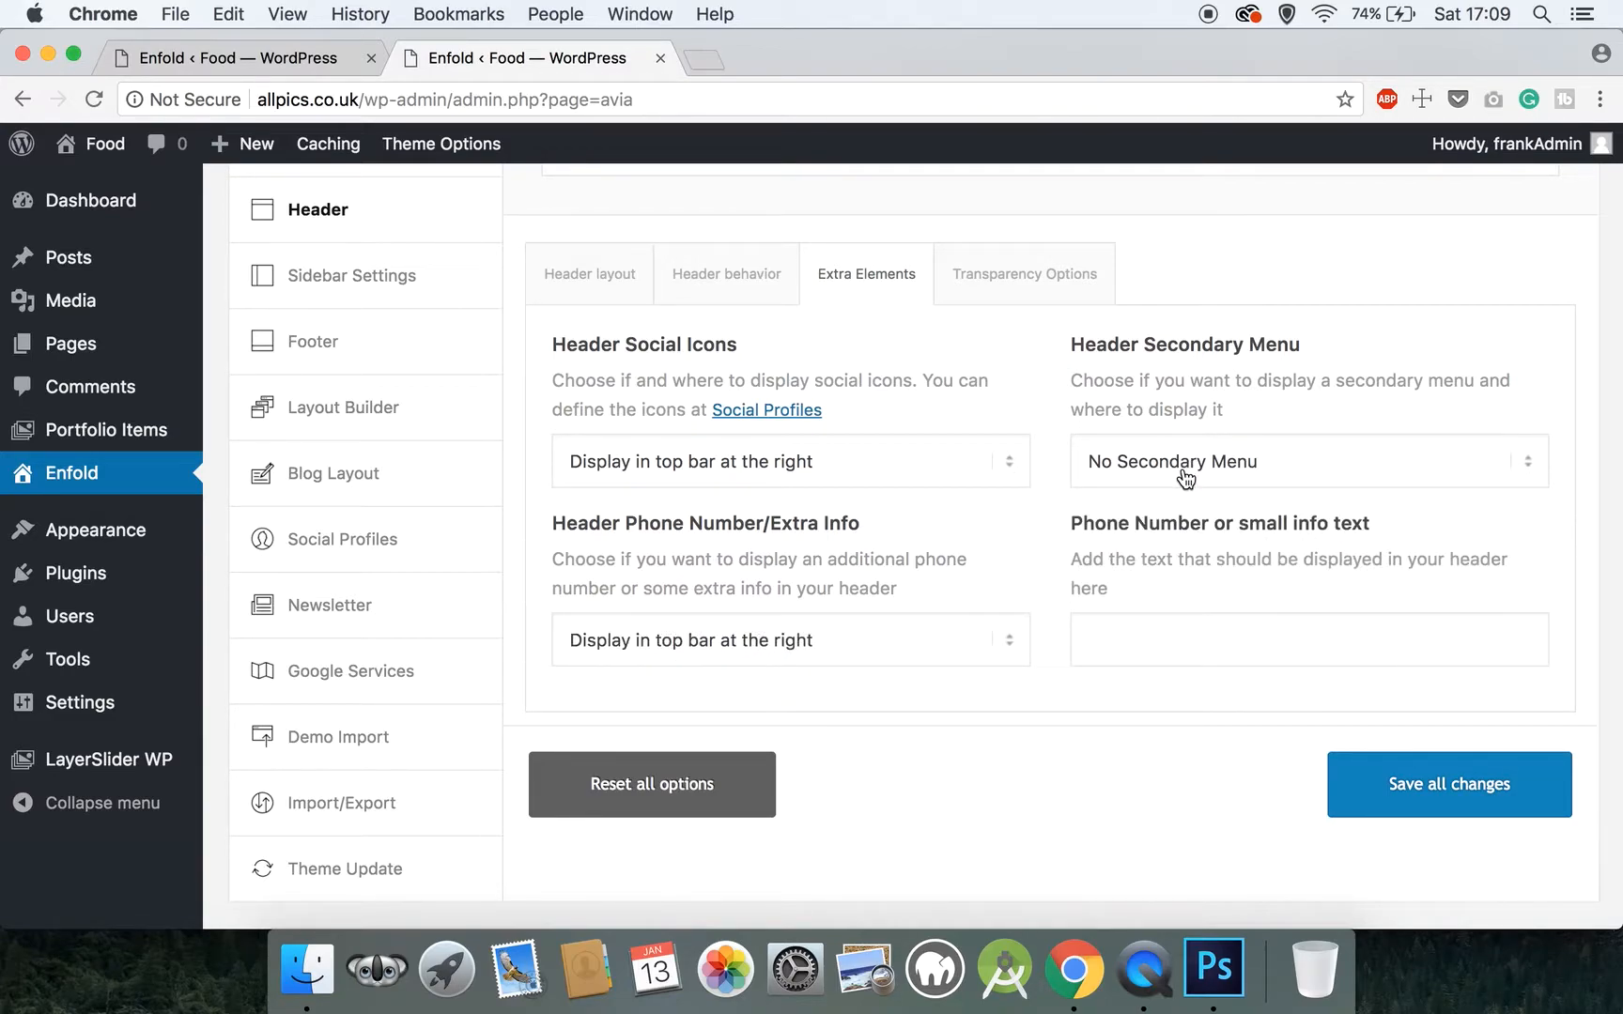
Enter the business phone number as the header's info text and save all changes
click(1162, 634)
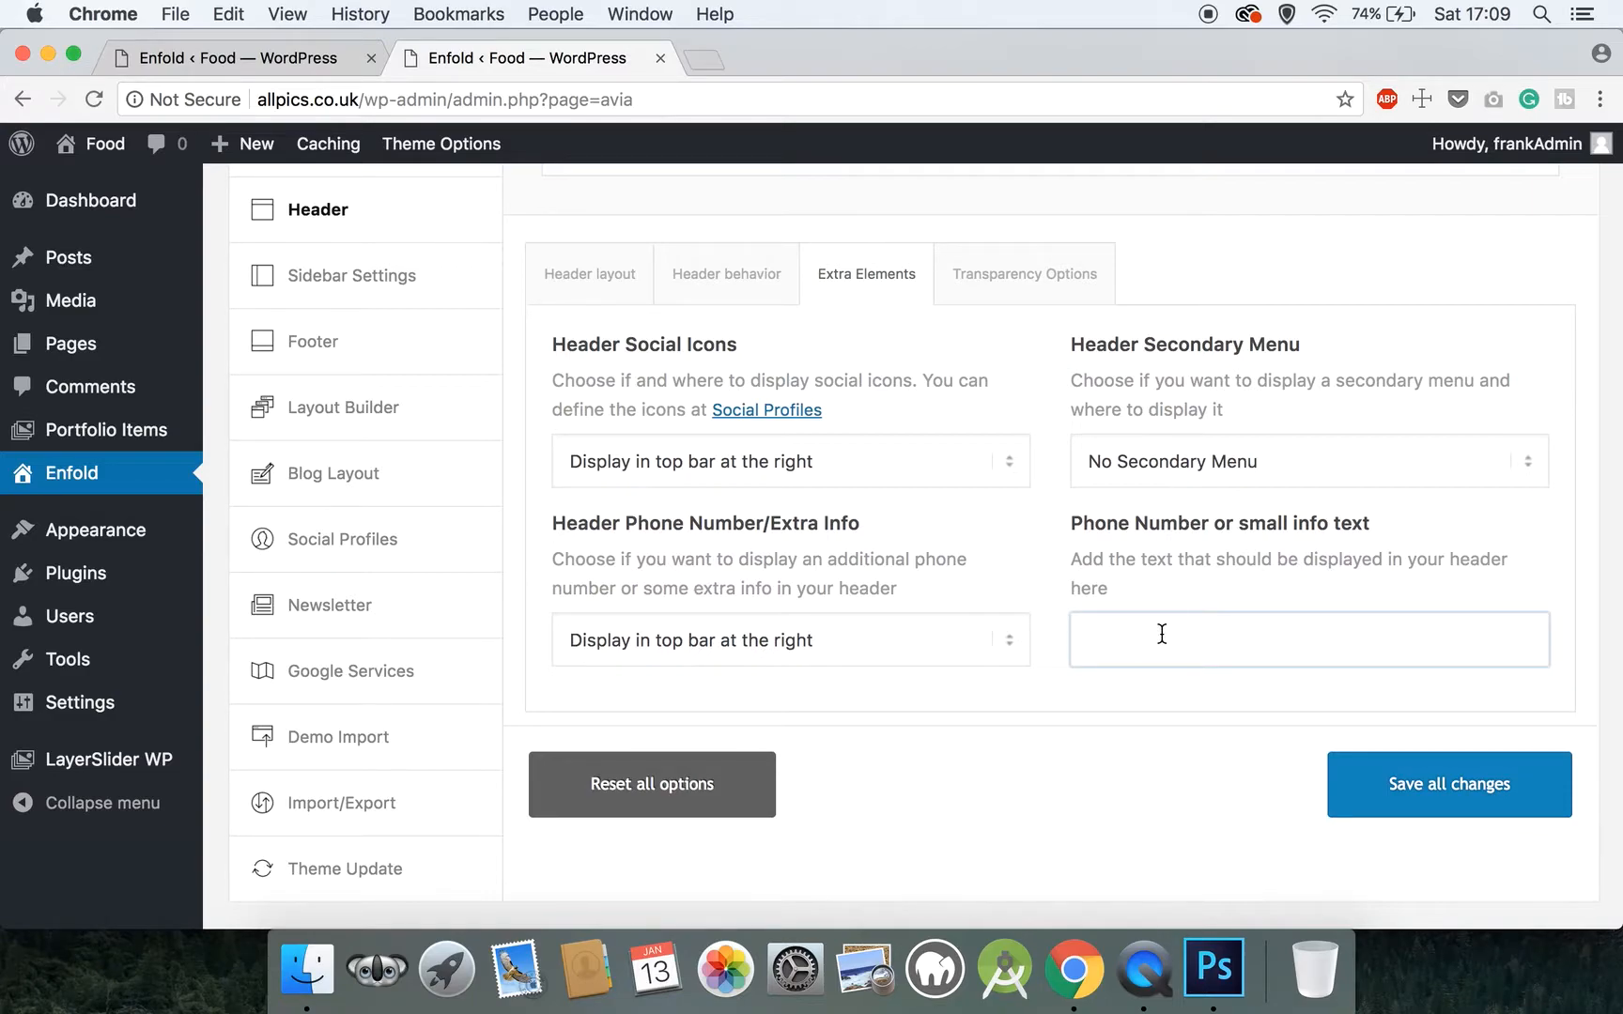
text((0123) 456 789)
click(1507, 801)
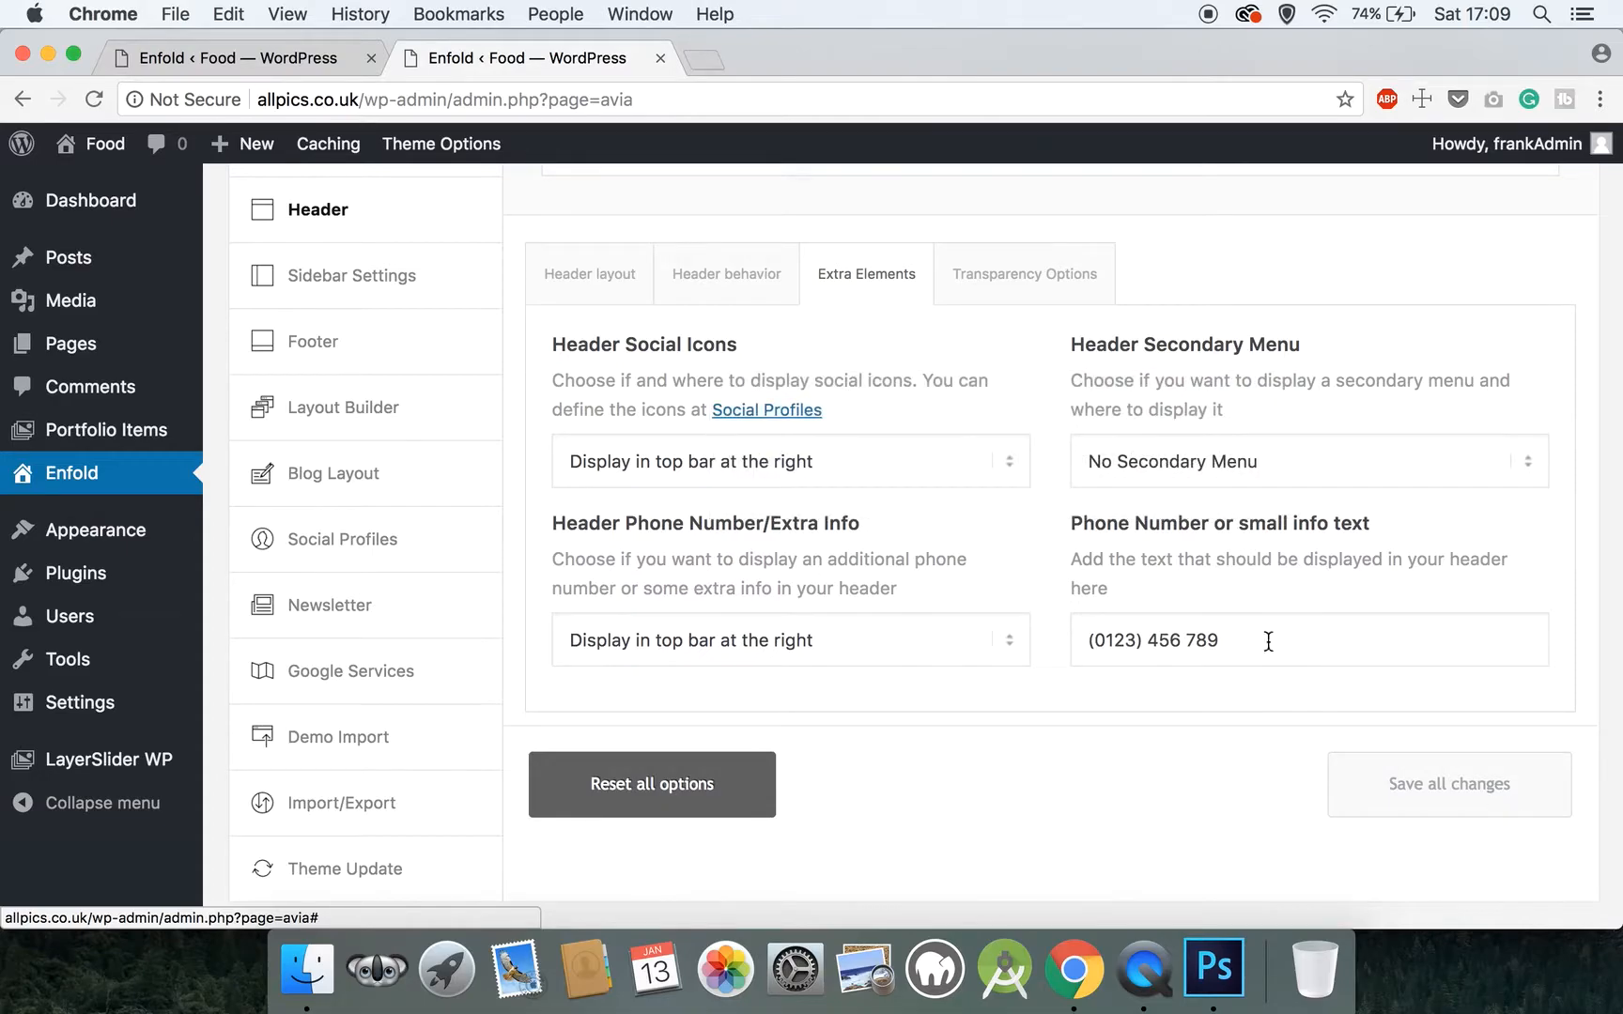
Look through the Sidebar Settings for archive, blog, post and page sidebars, smartphones, navigation and separator styling
click(427, 282)
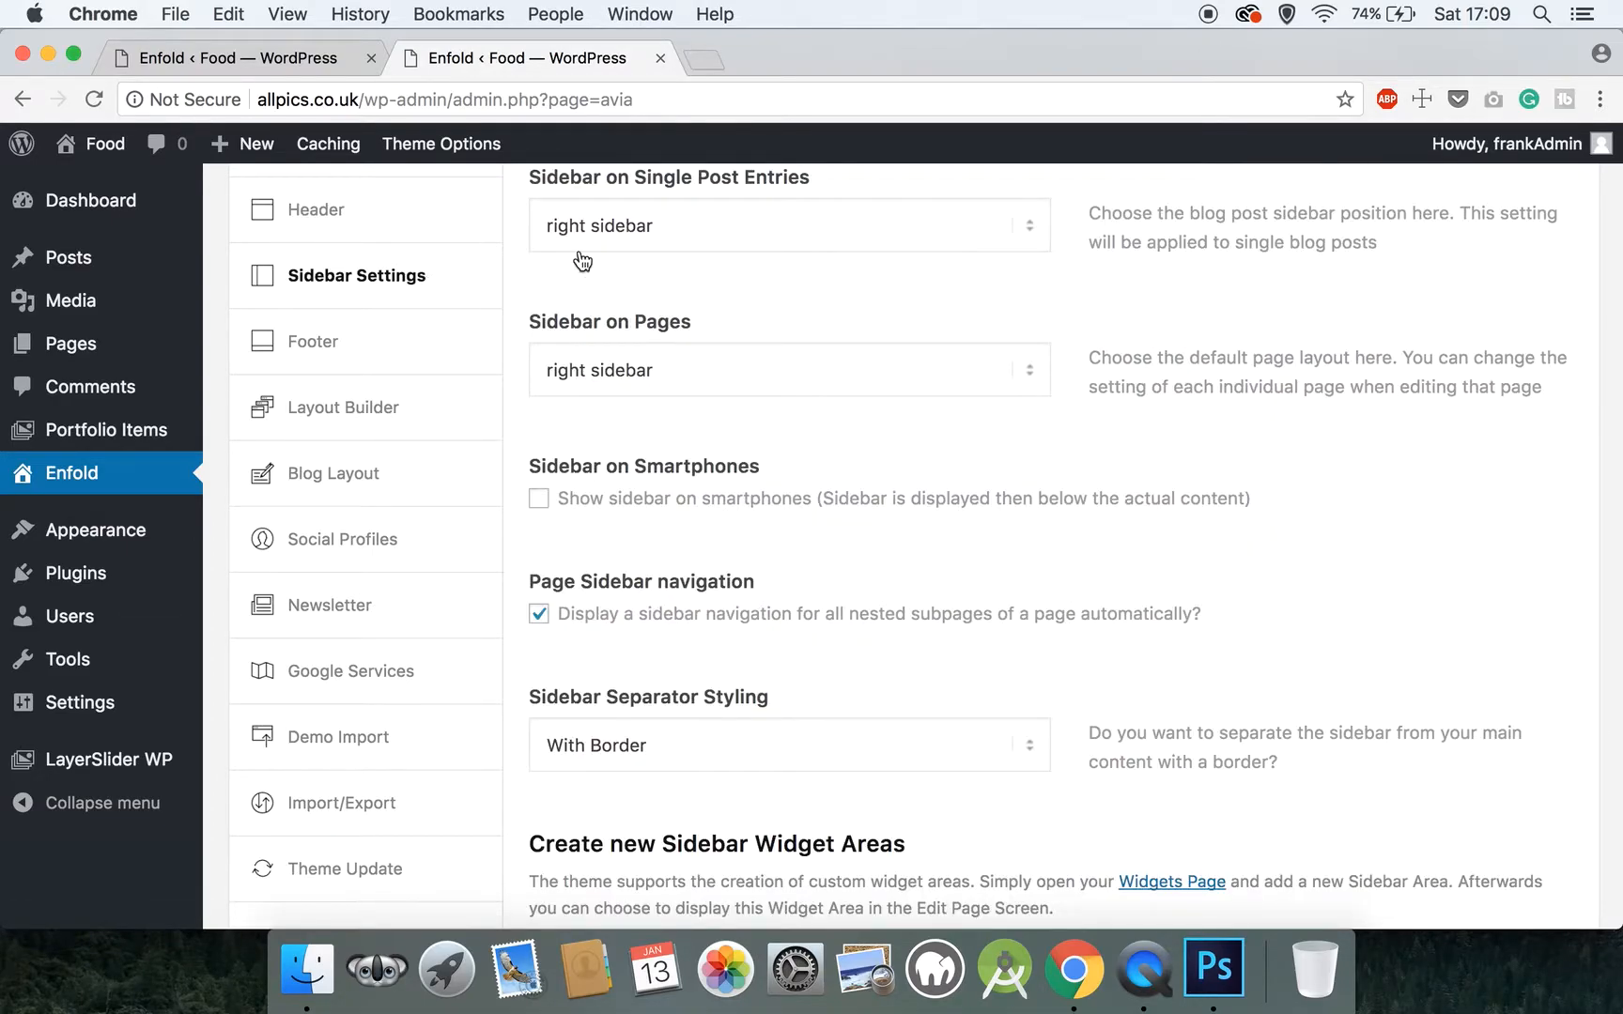
scroll(663, 261, up, 5)
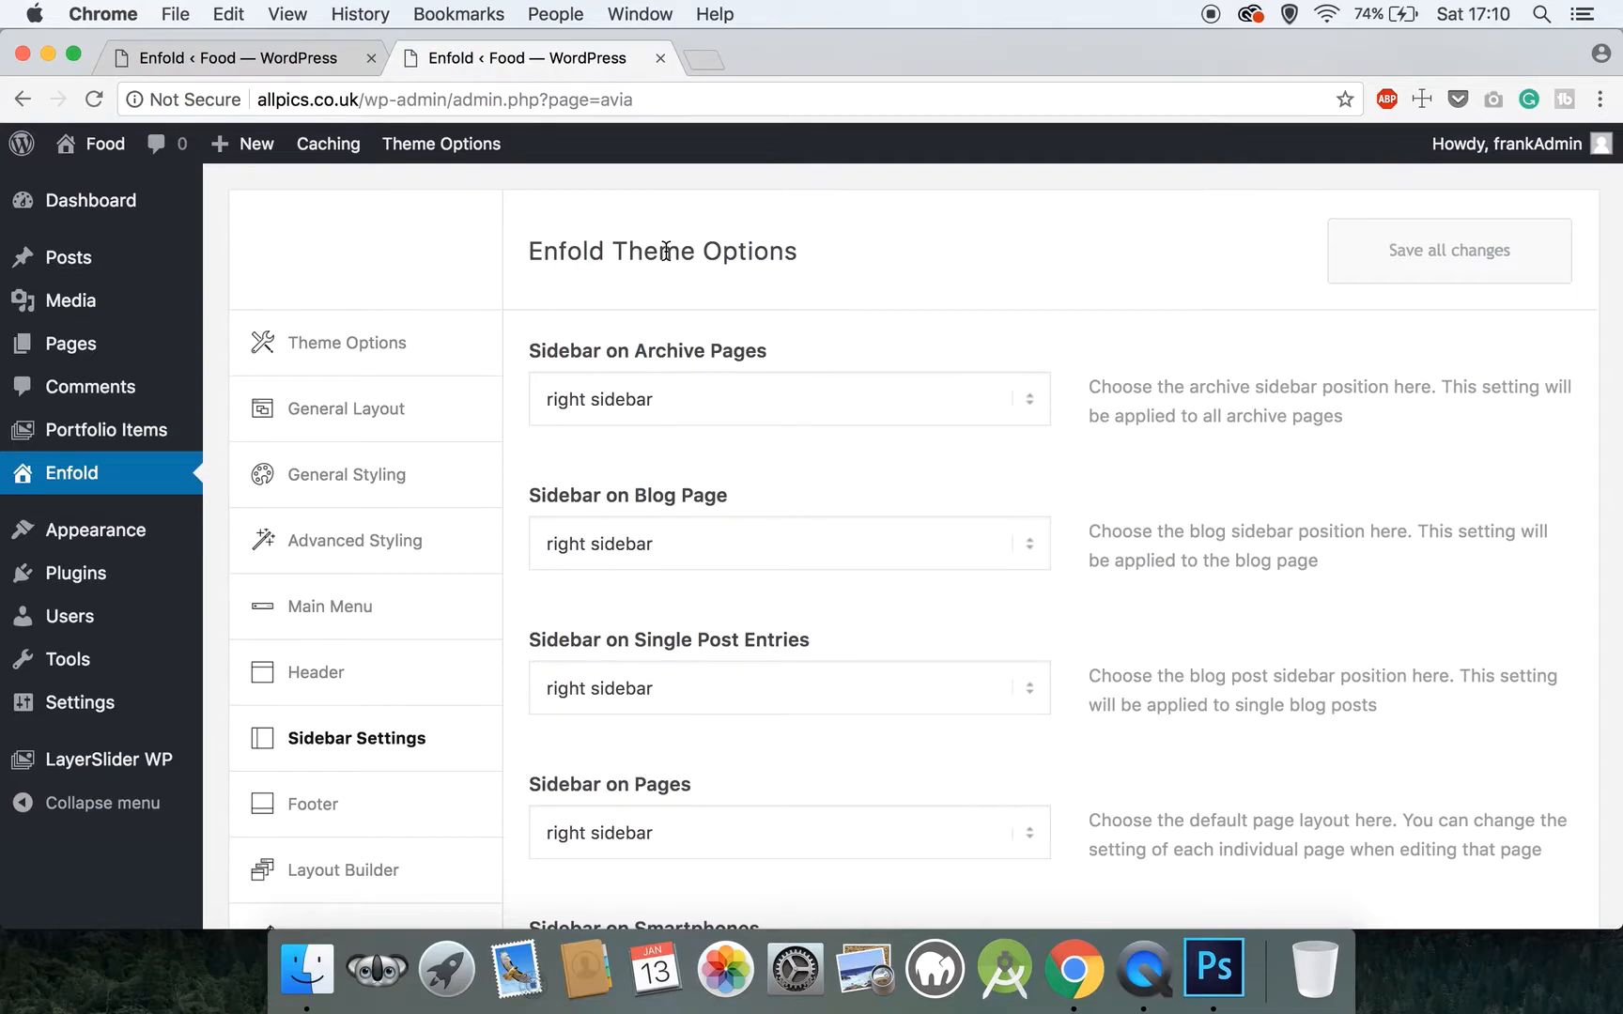
scroll(692, 535, down, 3)
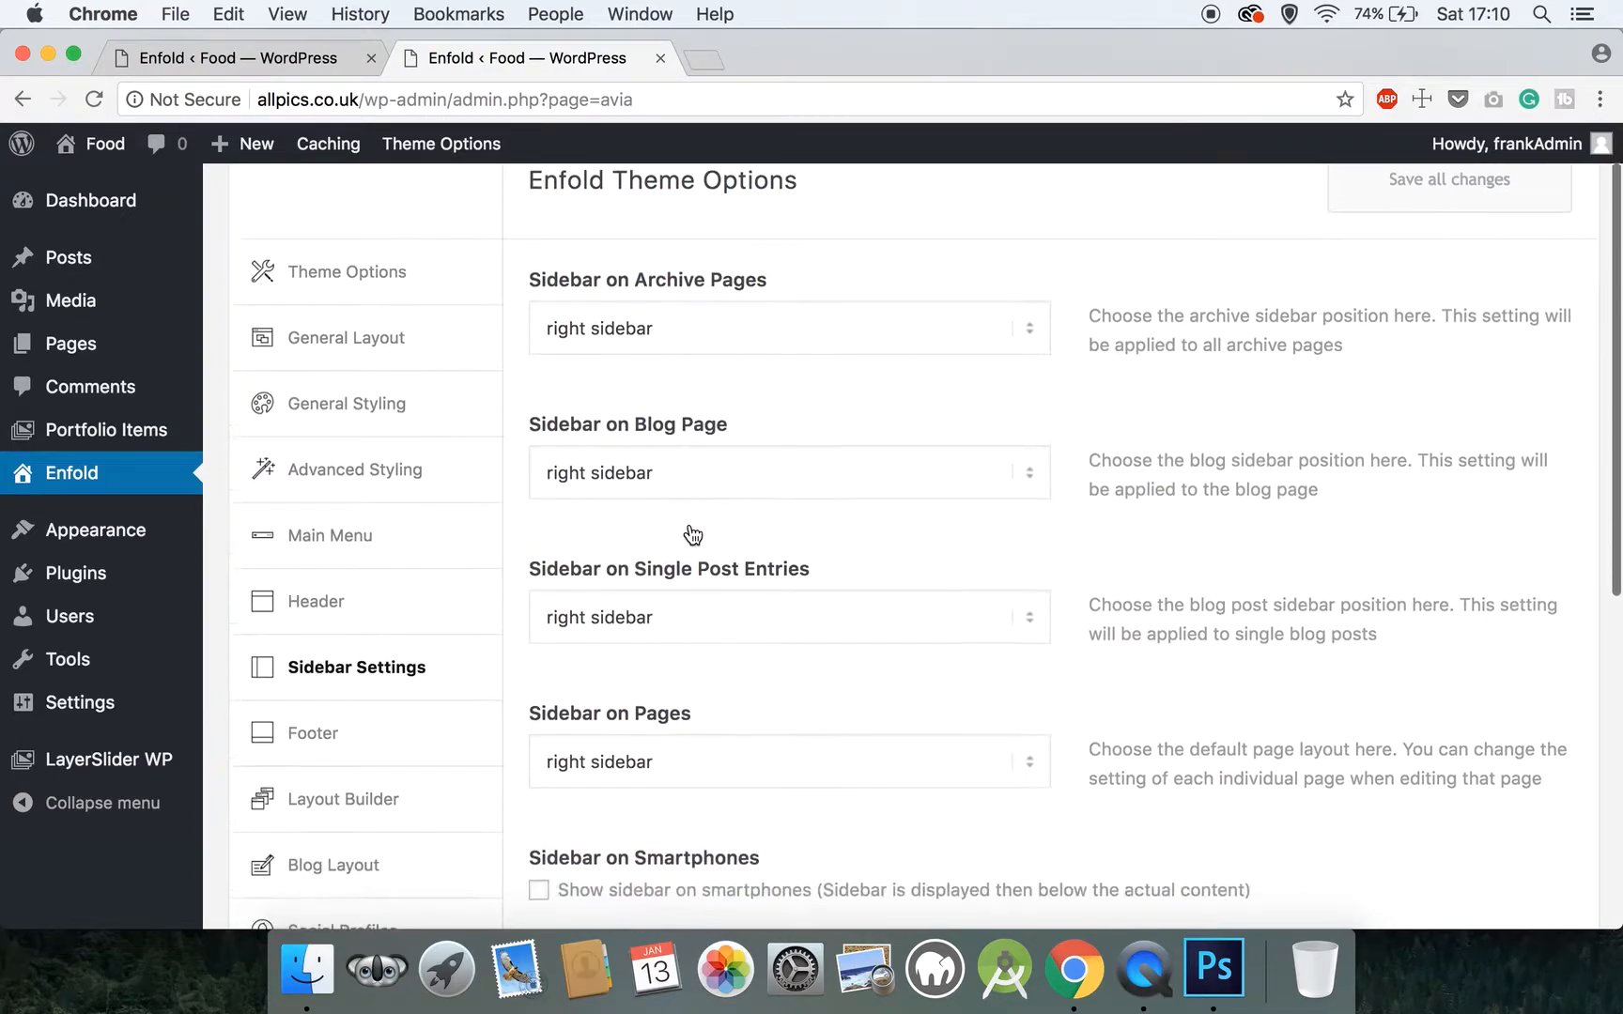
scroll(692, 535, down, 5)
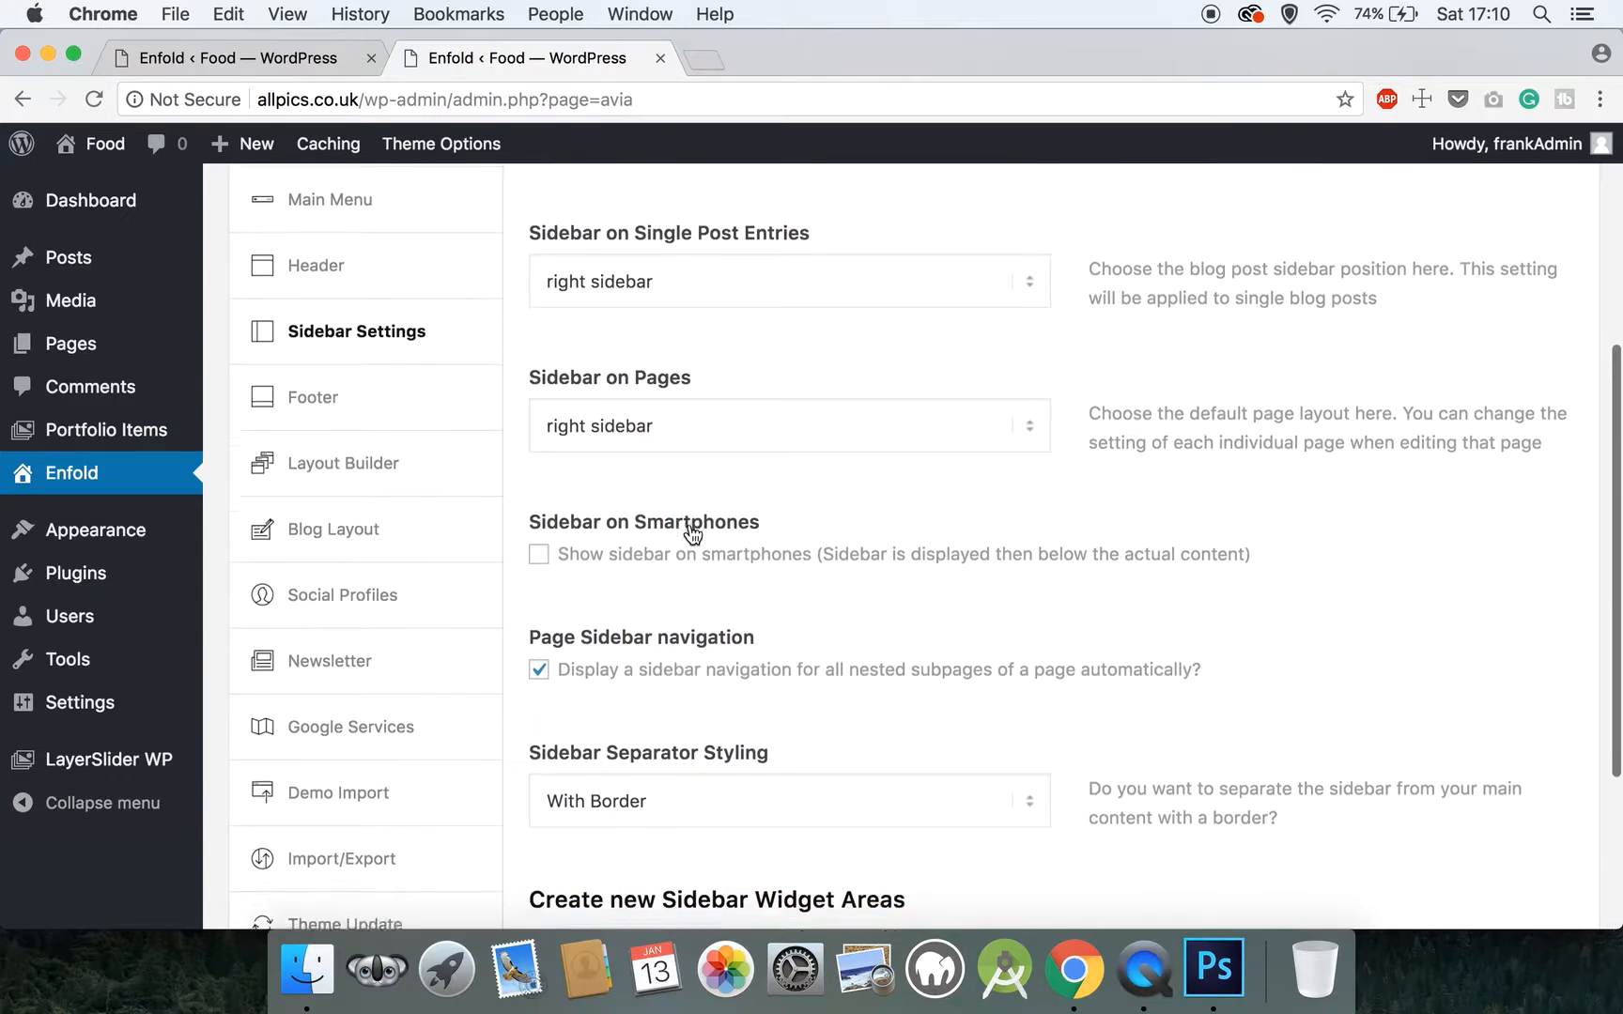
scroll(692, 535, down, 3)
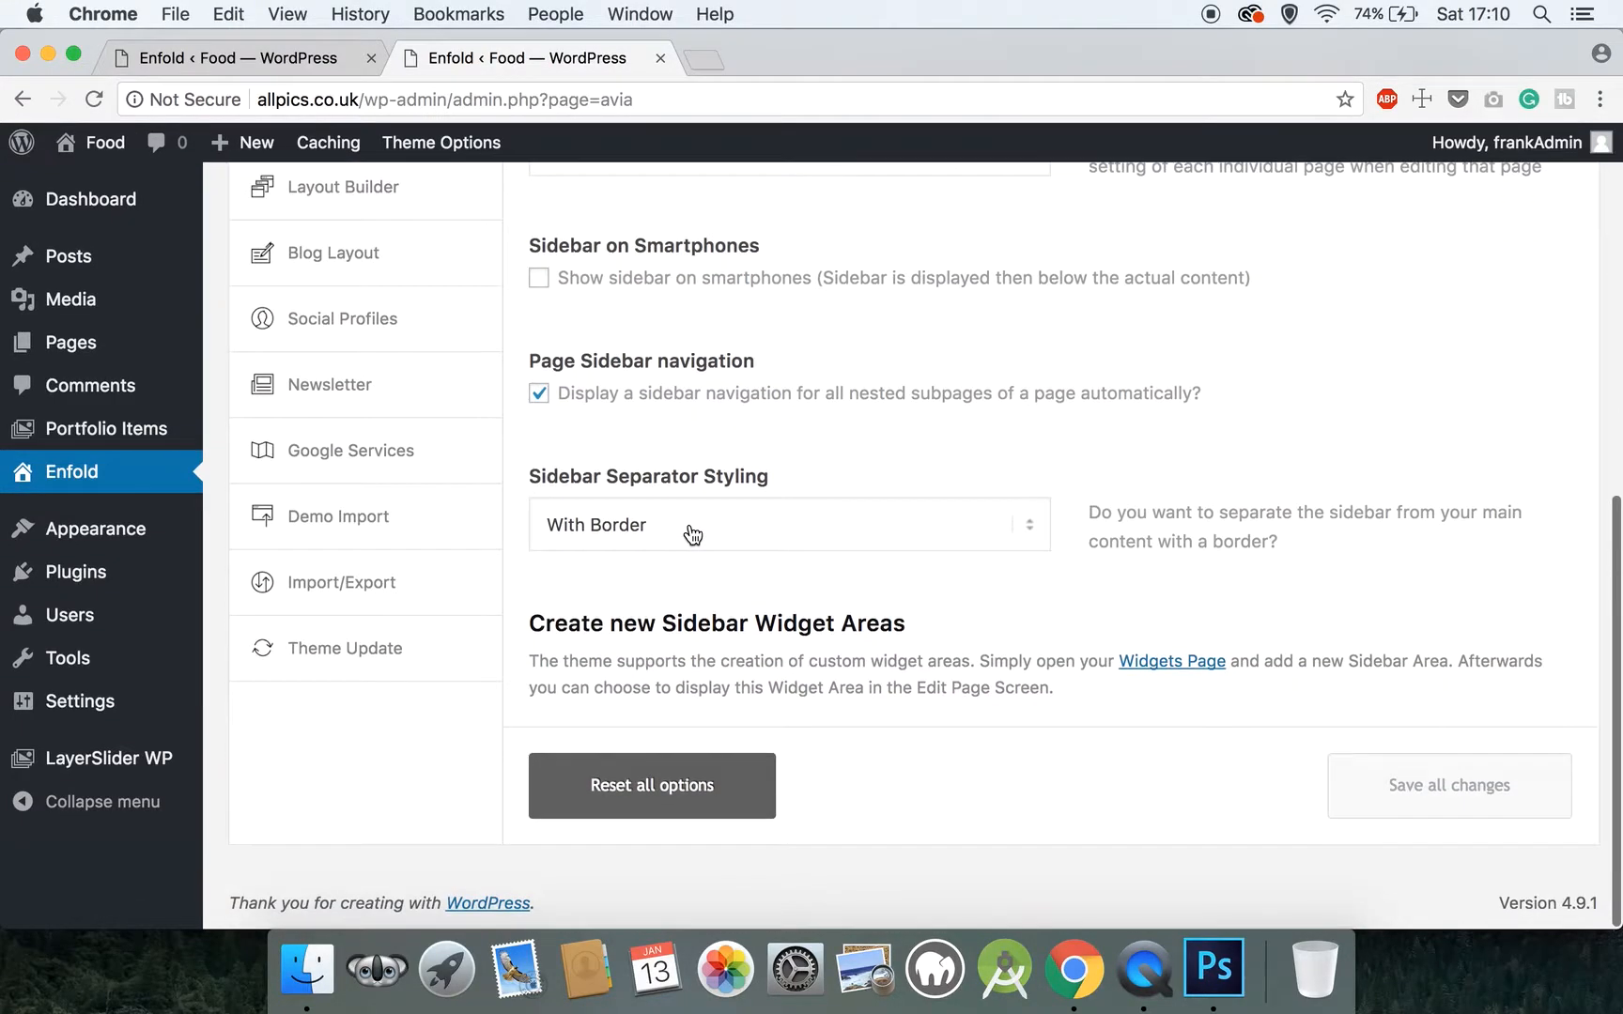
scroll(692, 535, up, 5)
Open the Footer settings and copy the © symbol from the example text into the Copyright field
click(325, 495)
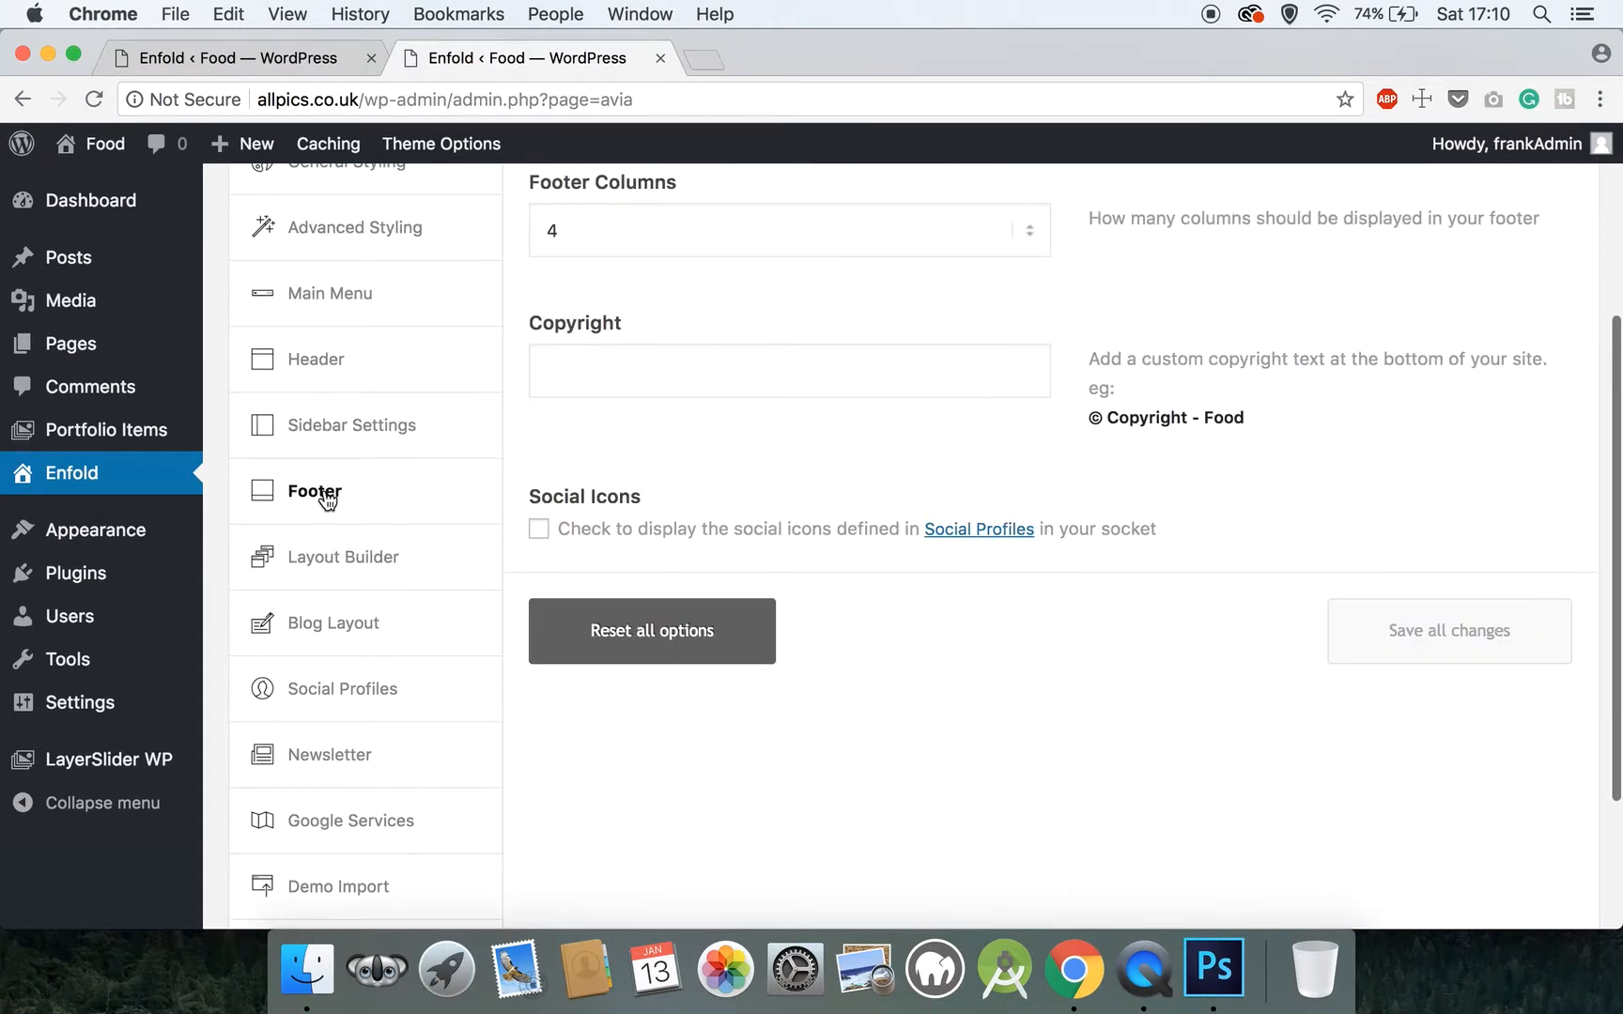
scroll(627, 454, up, 4)
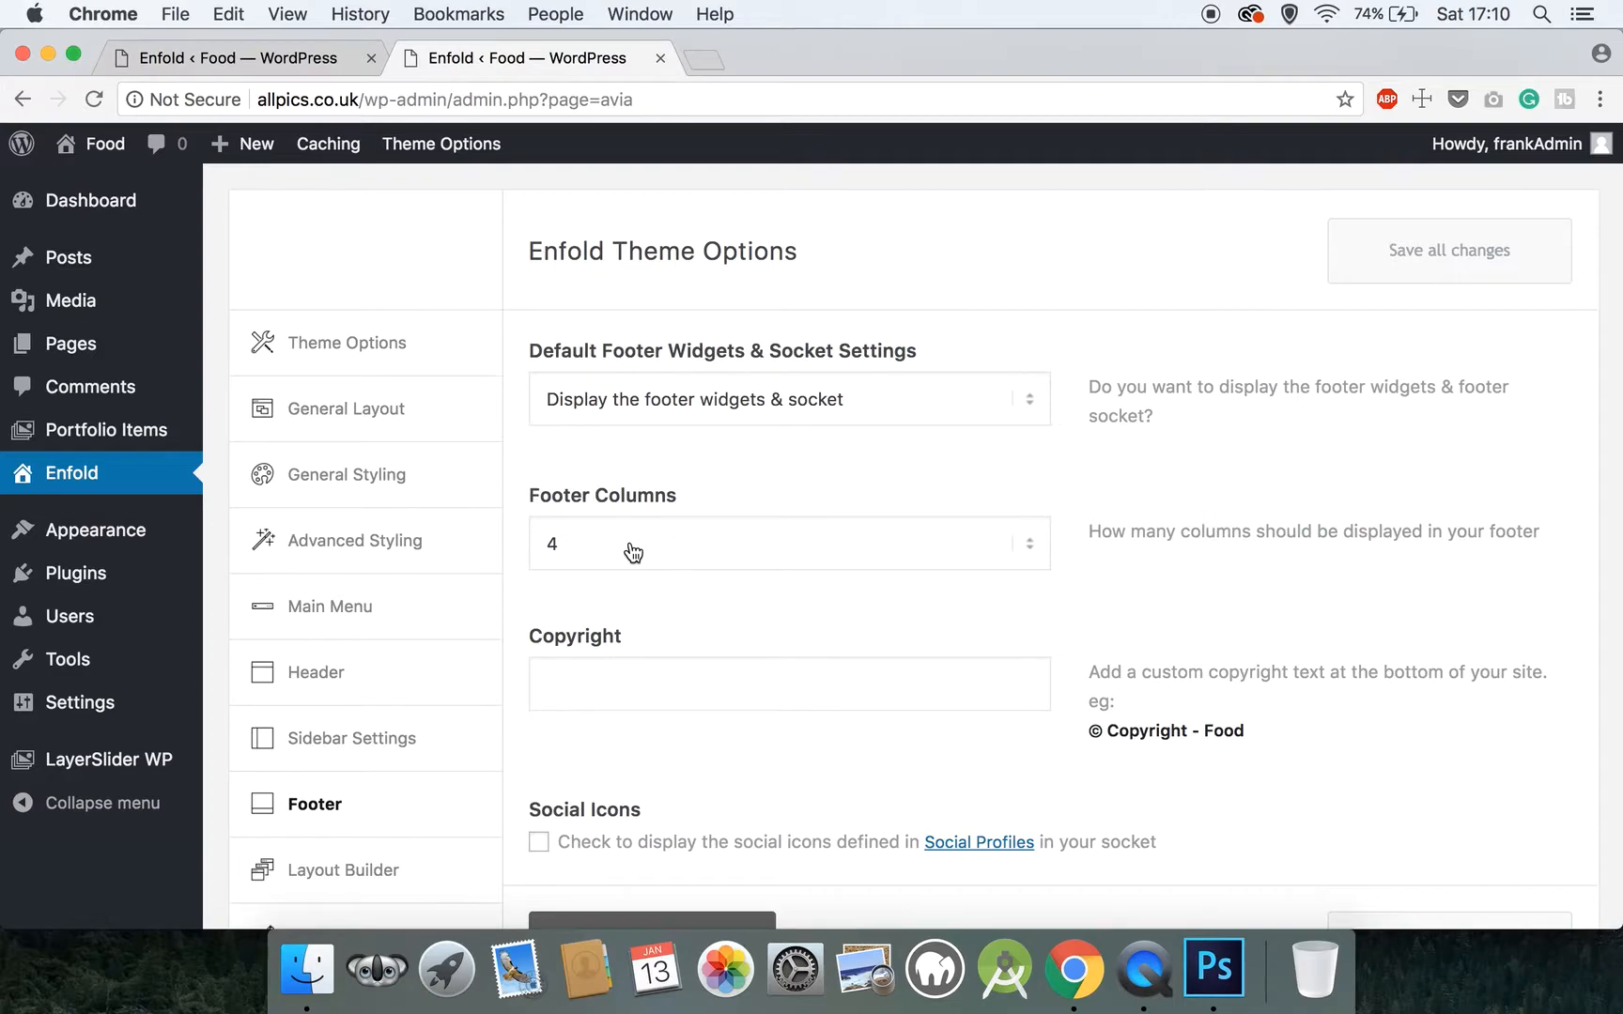
click(618, 667)
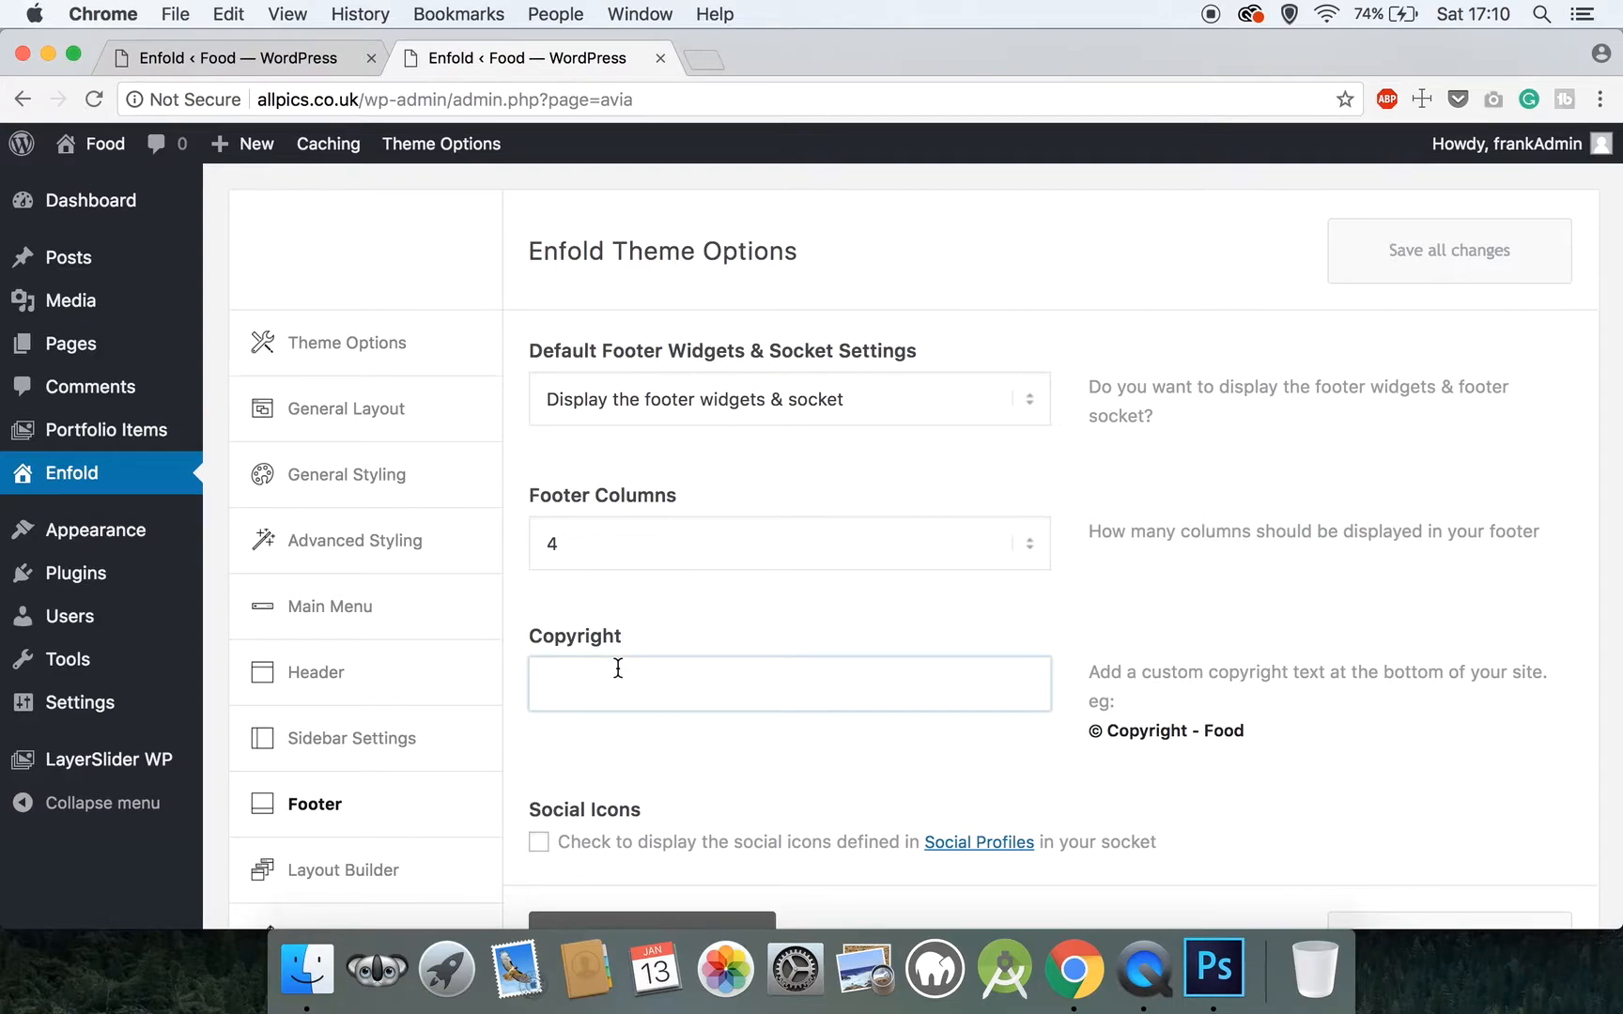
key(shift)
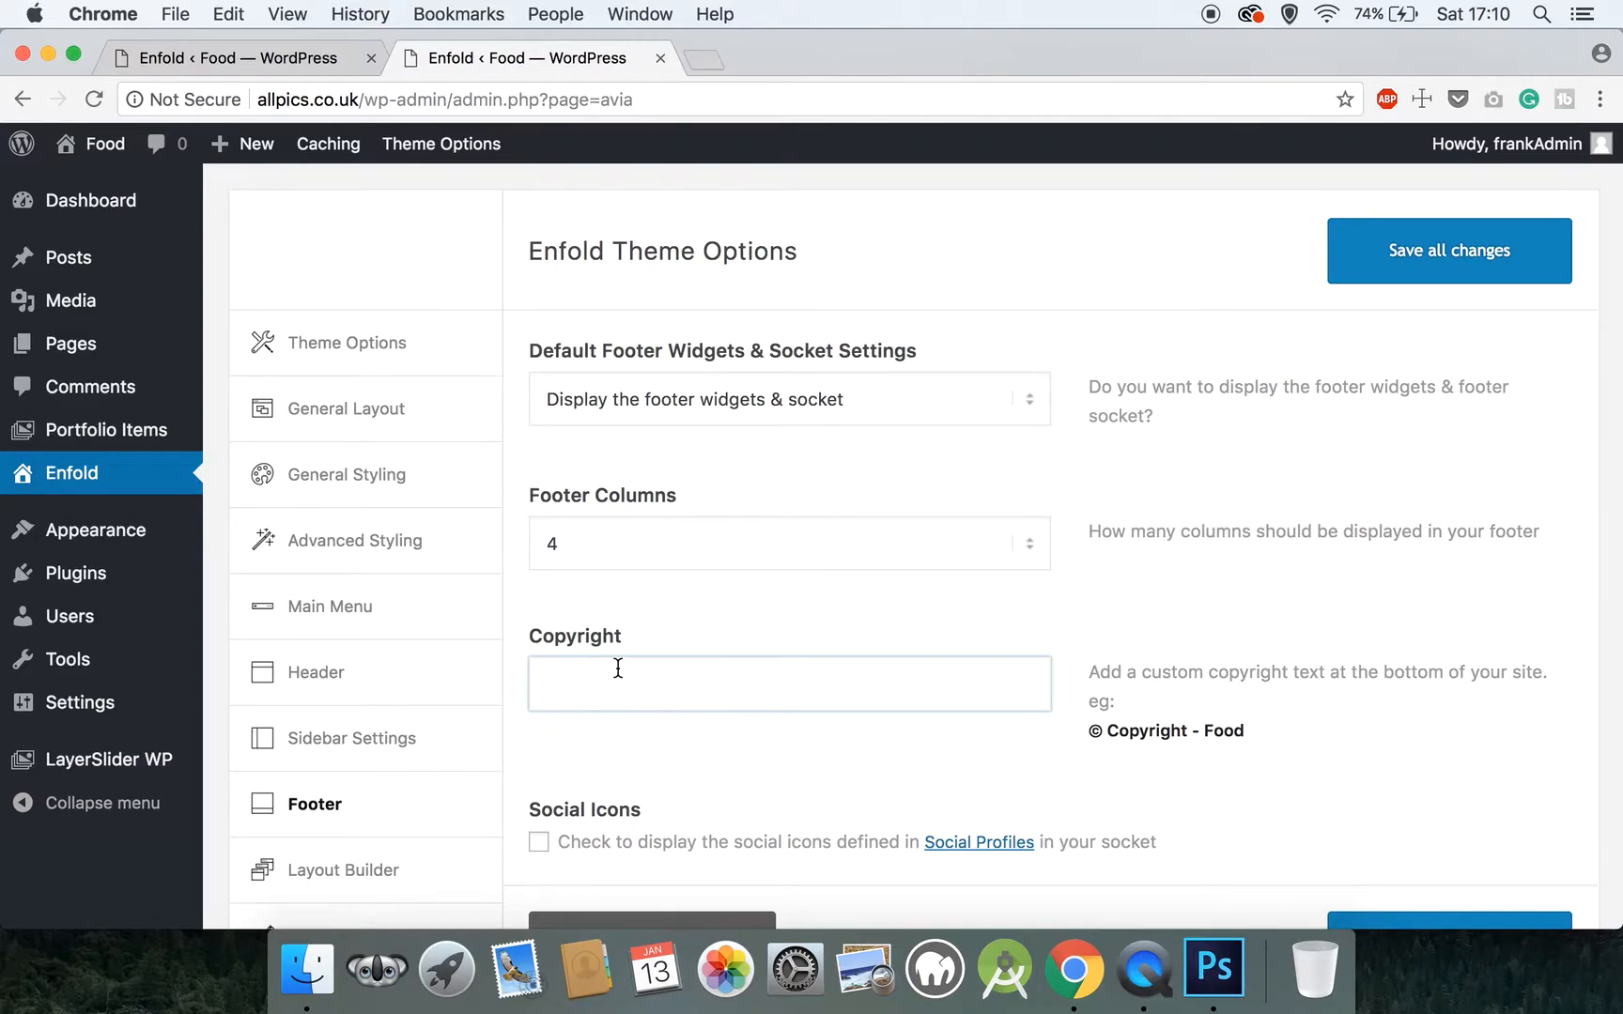
text(@)
key(BackSpace)
drag(1103, 734, 1090, 734)
key(super+c)
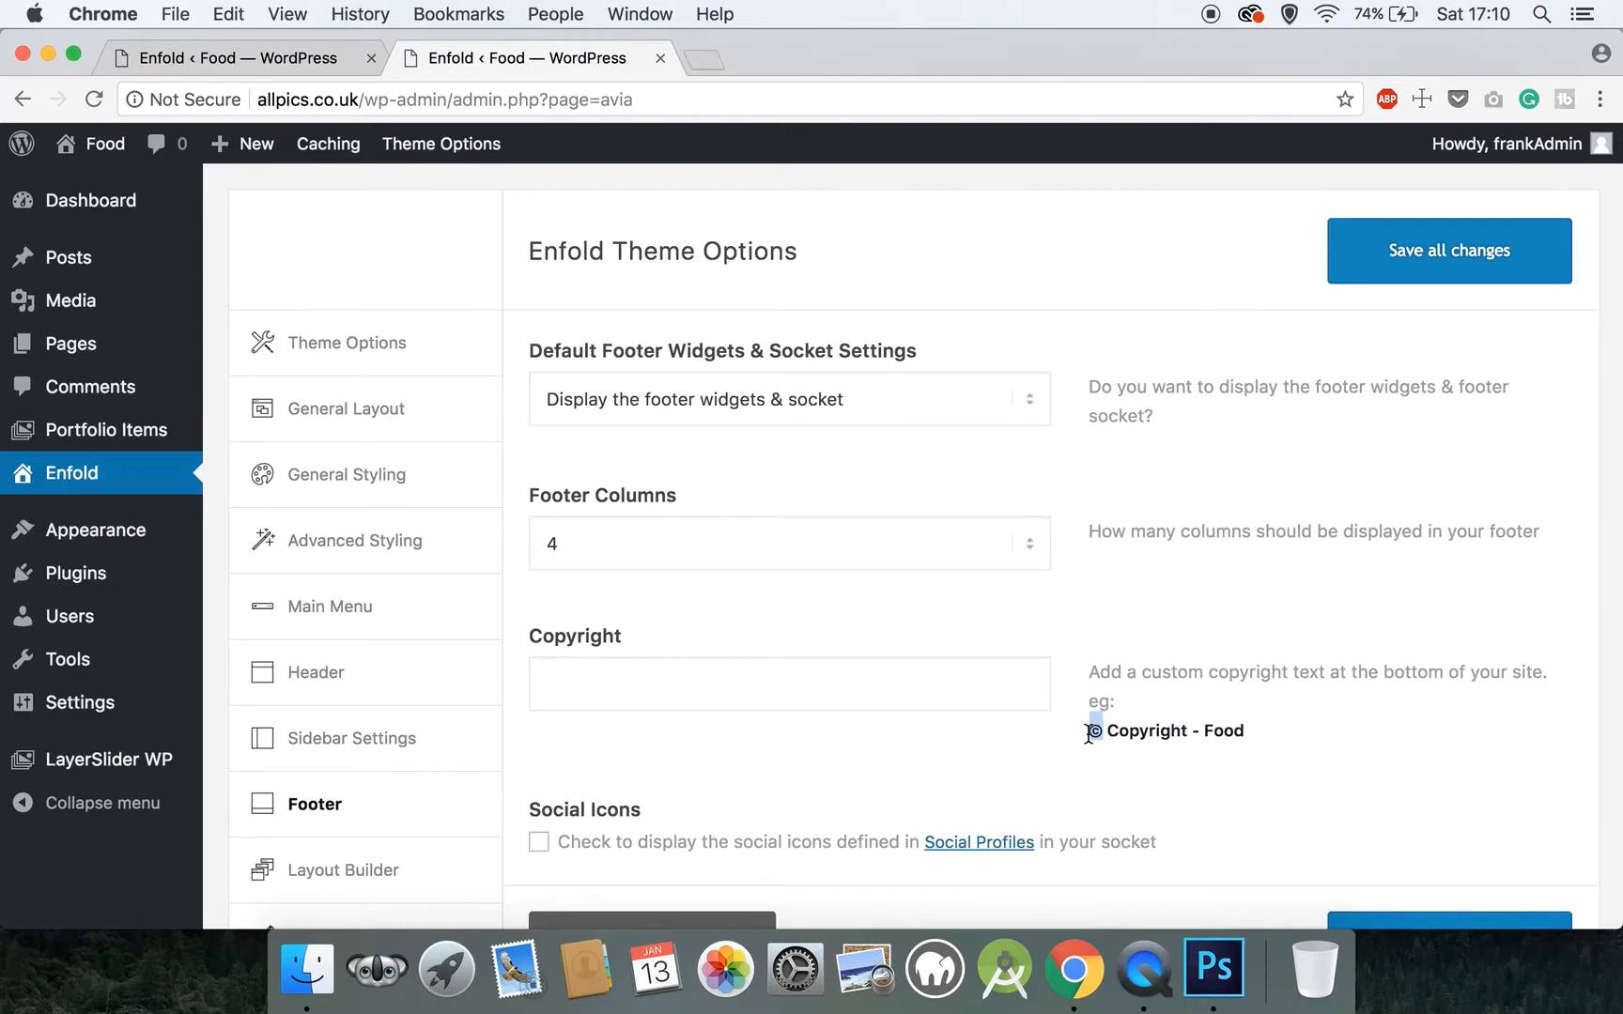
click(712, 665)
key(super+v)
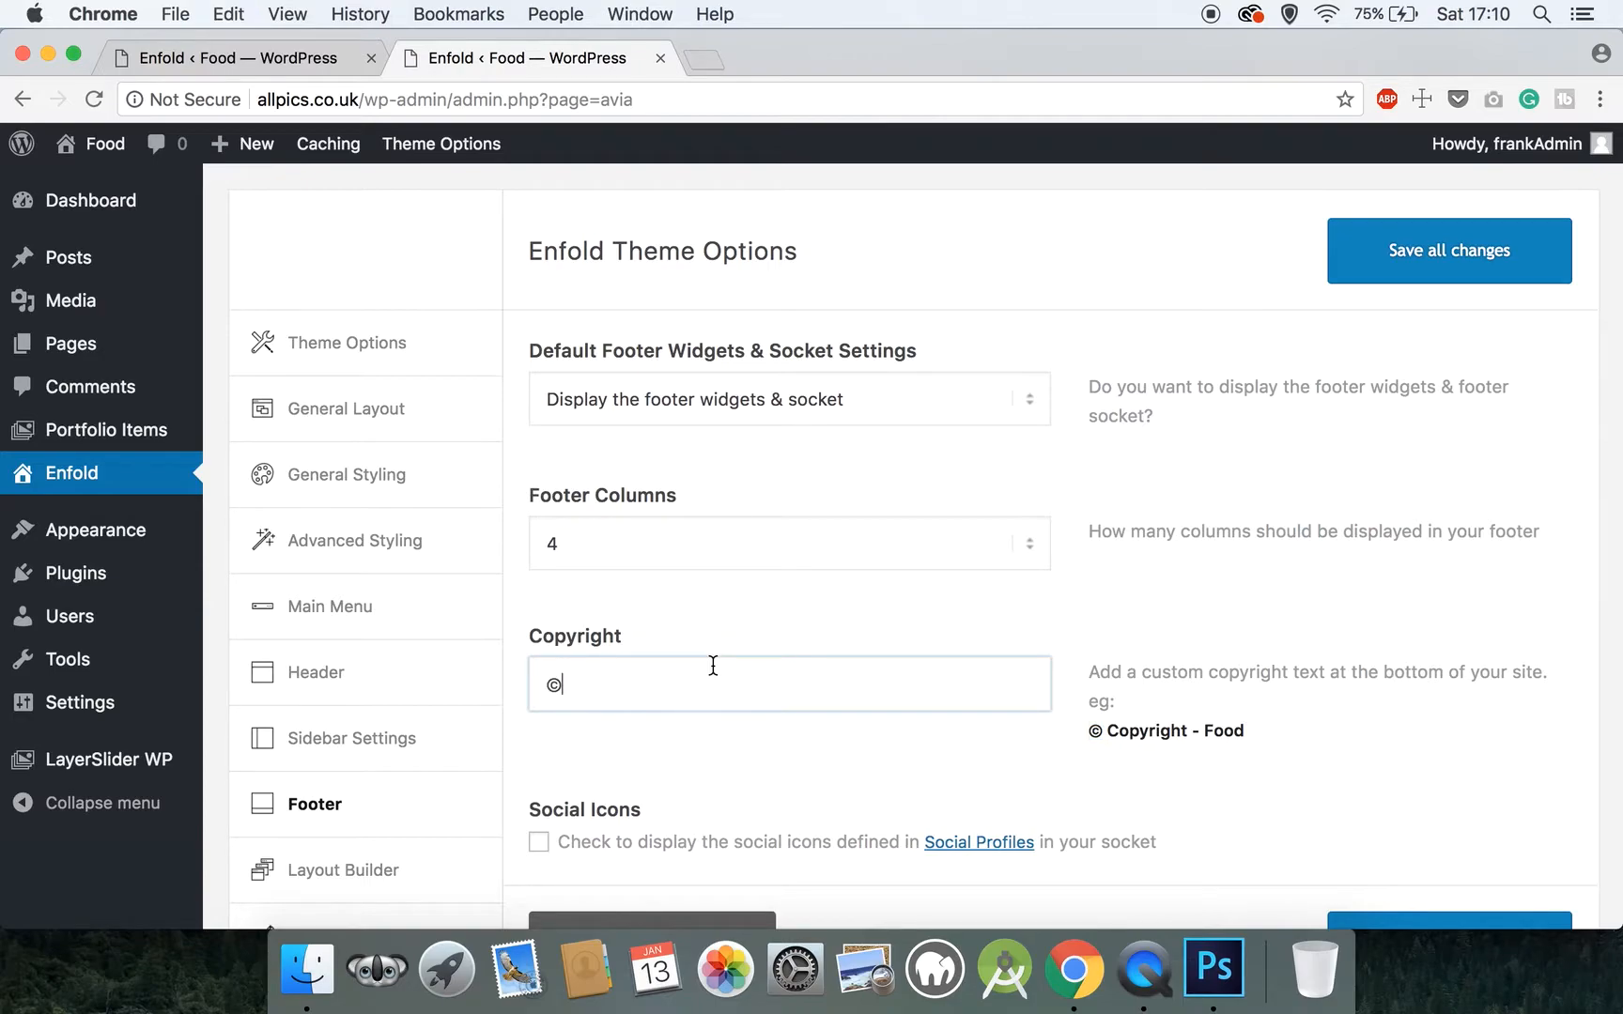
Complete the footer copyright text so it reads "© Copyright - Your Business 2018"
text(Copyright - Yourbusine)
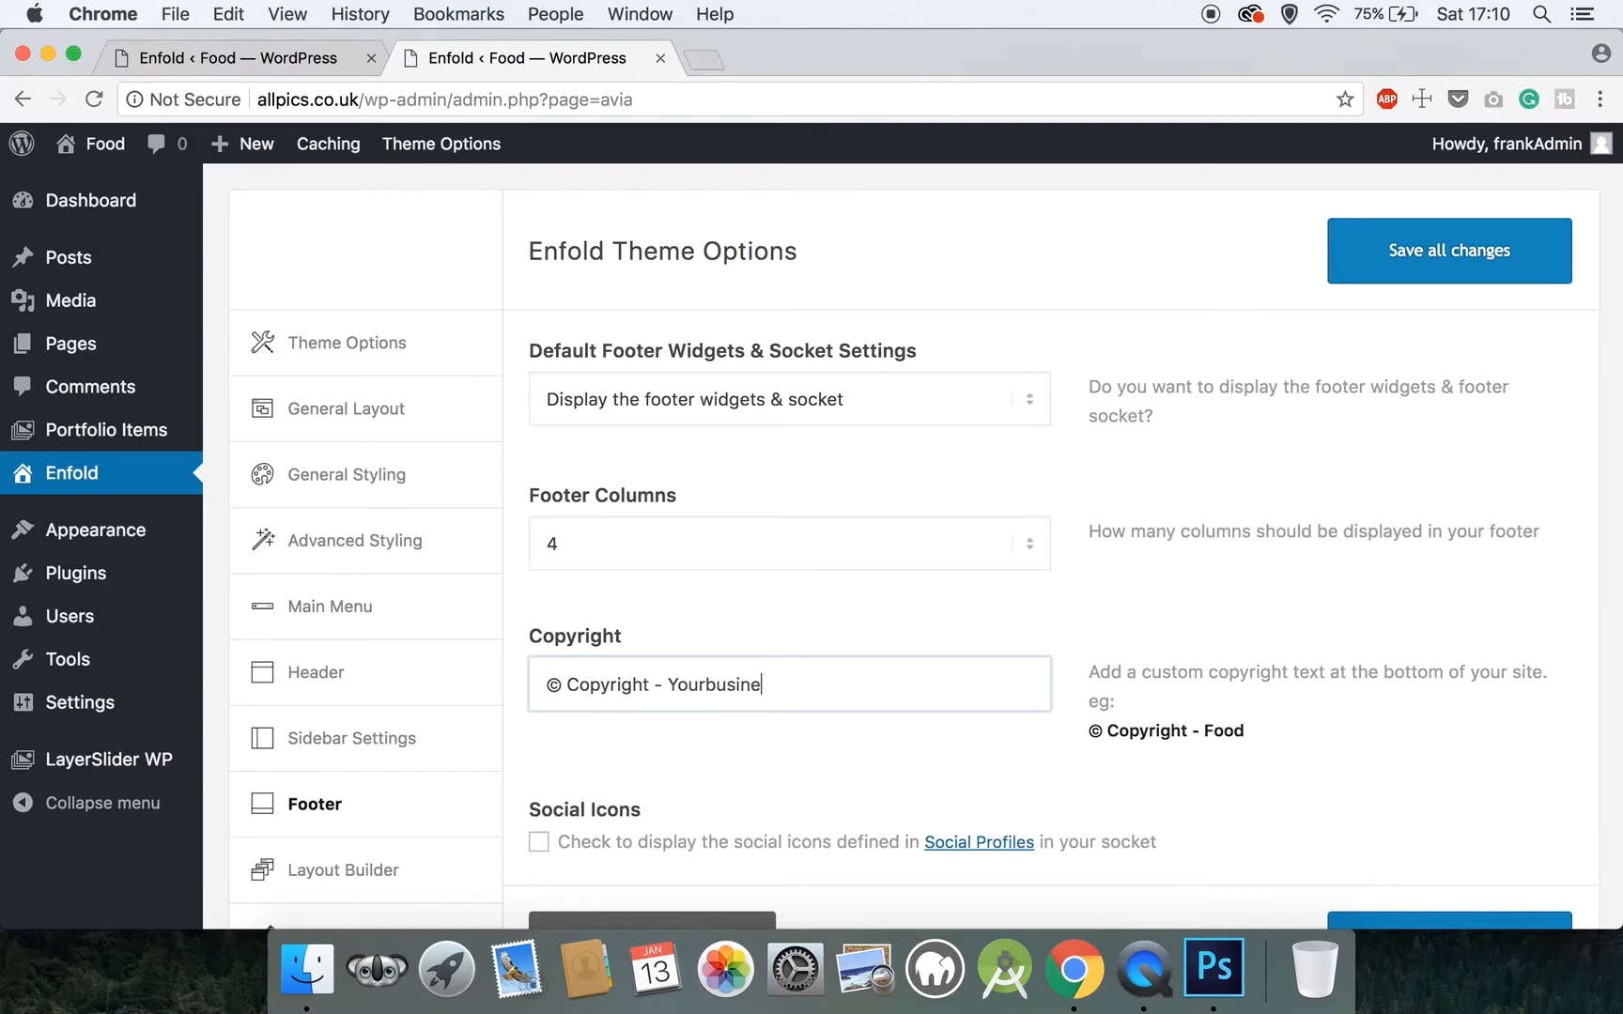
text(ss Name)
key(BackSpace)
key(BackSpace)
key(BackSpace)
key(BackSpace)
key(BackSpace)
key(Left)
key(BackSpace)
text(B)
key(Right)
key(Right)
key(Right)
key(Right)
key(Right)
key(Right)
key(Right)
text(2018)
scroll(700, 699, down, 3)
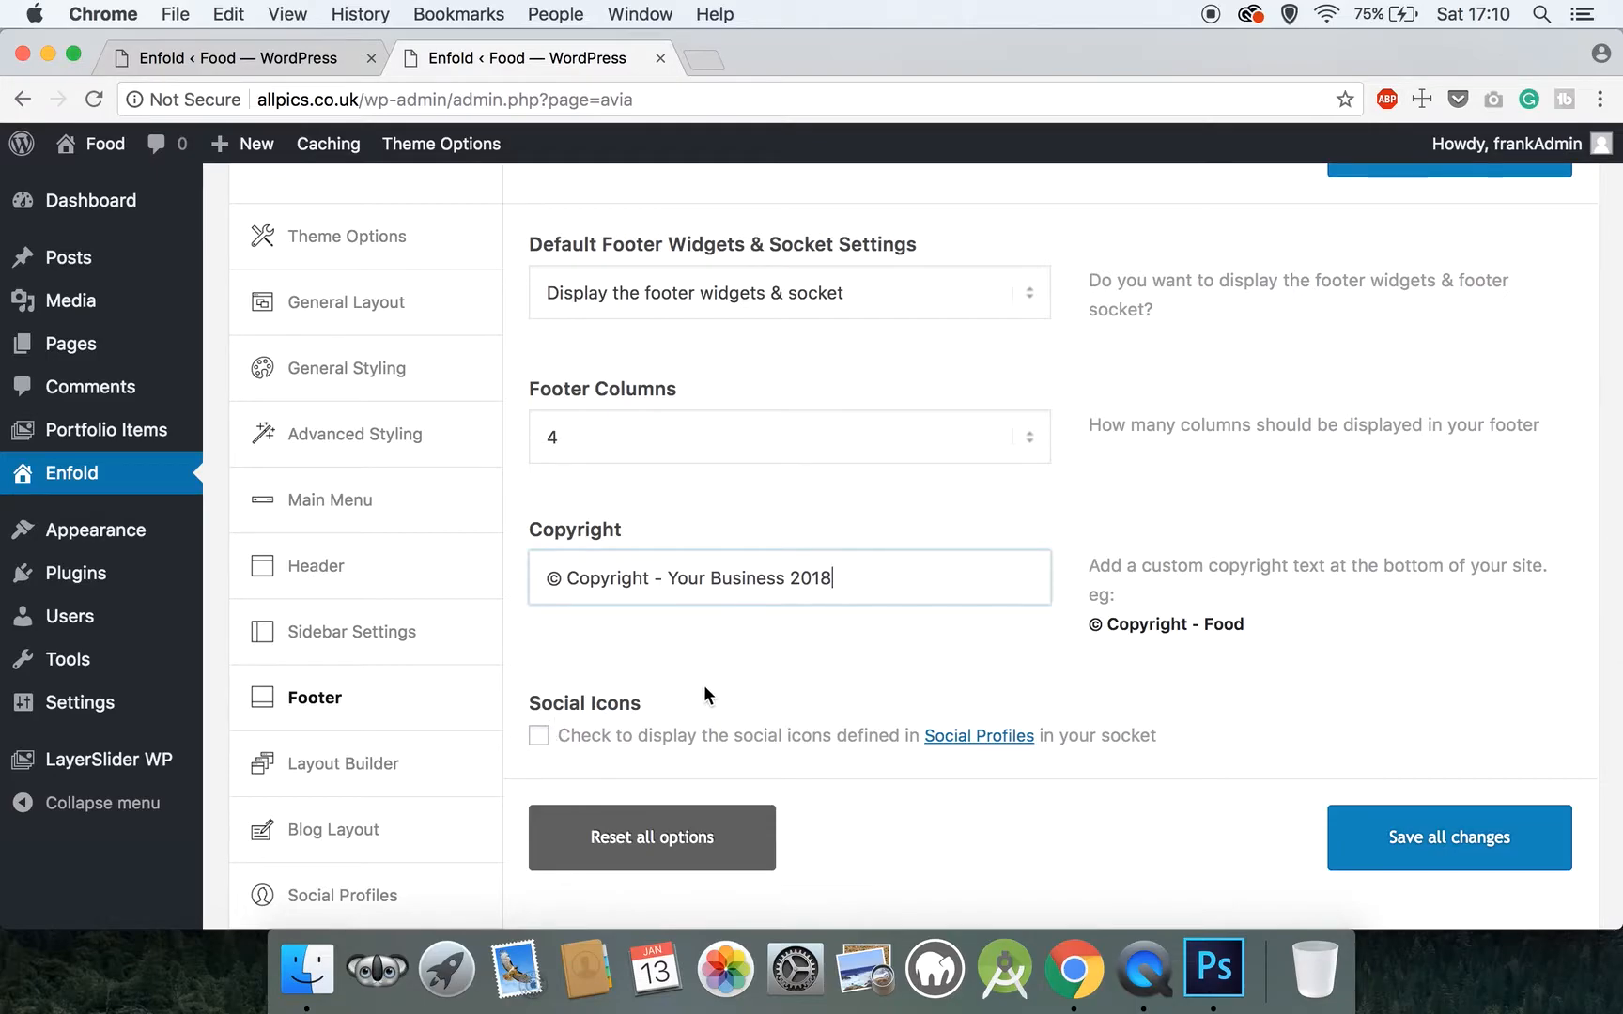
Save all changes to the footer settings
scroll(887, 575, up, 3)
scroll(887, 576, down, 7)
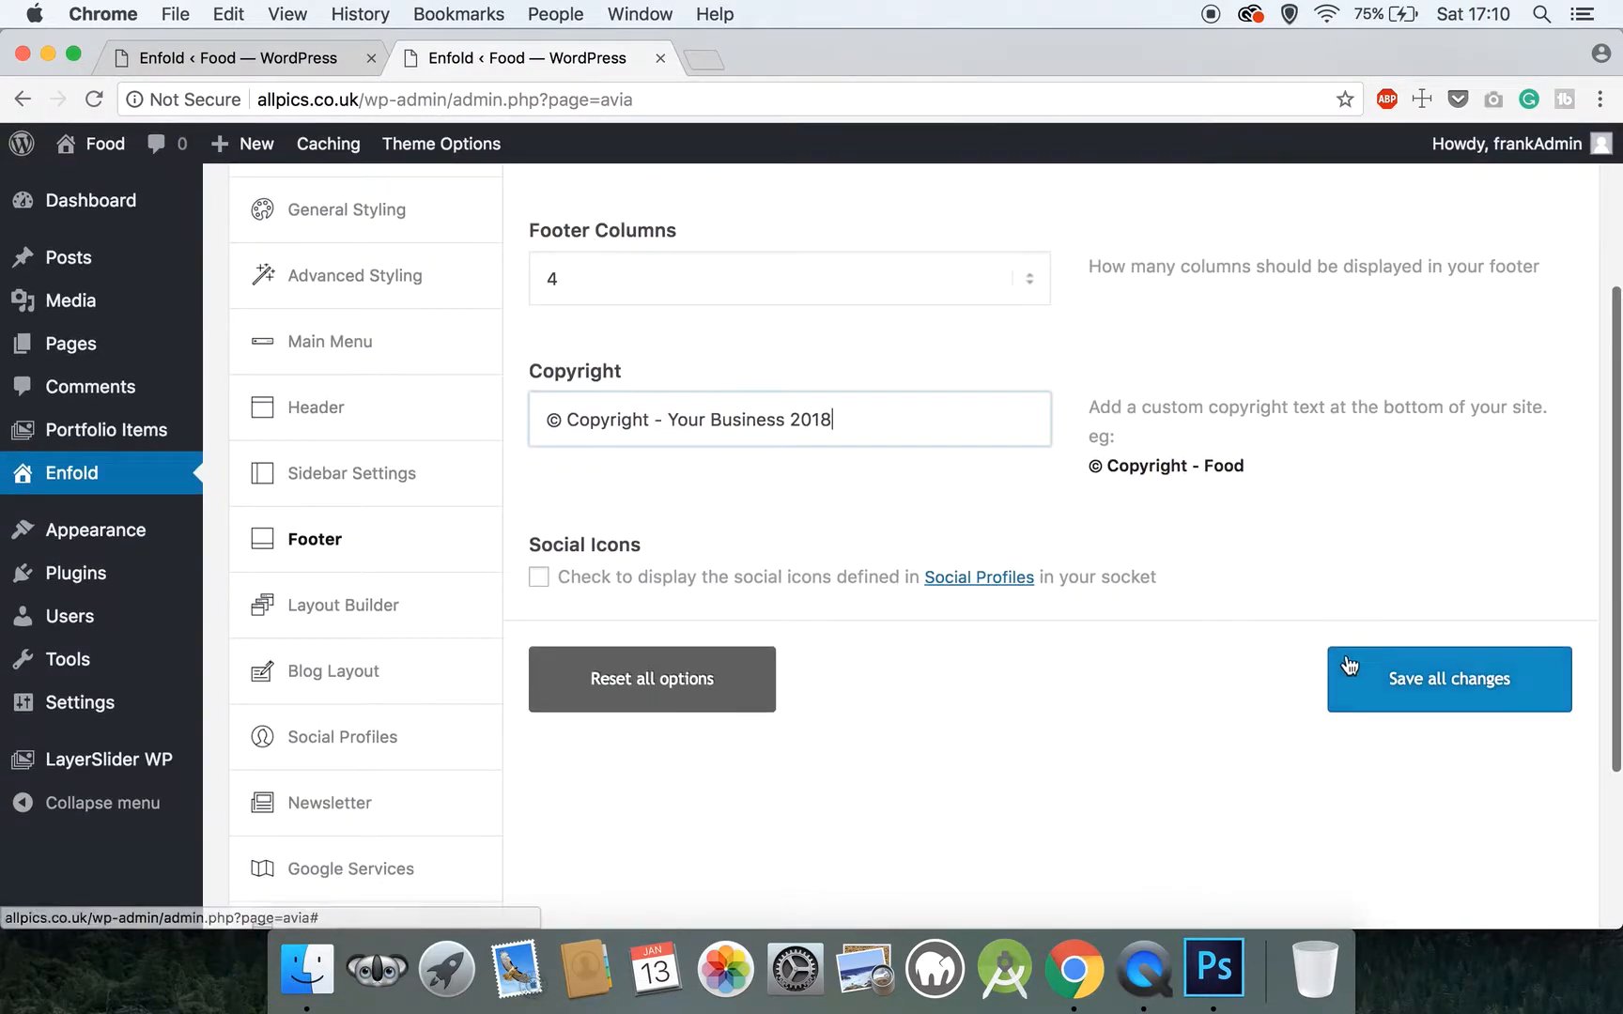
click(1377, 696)
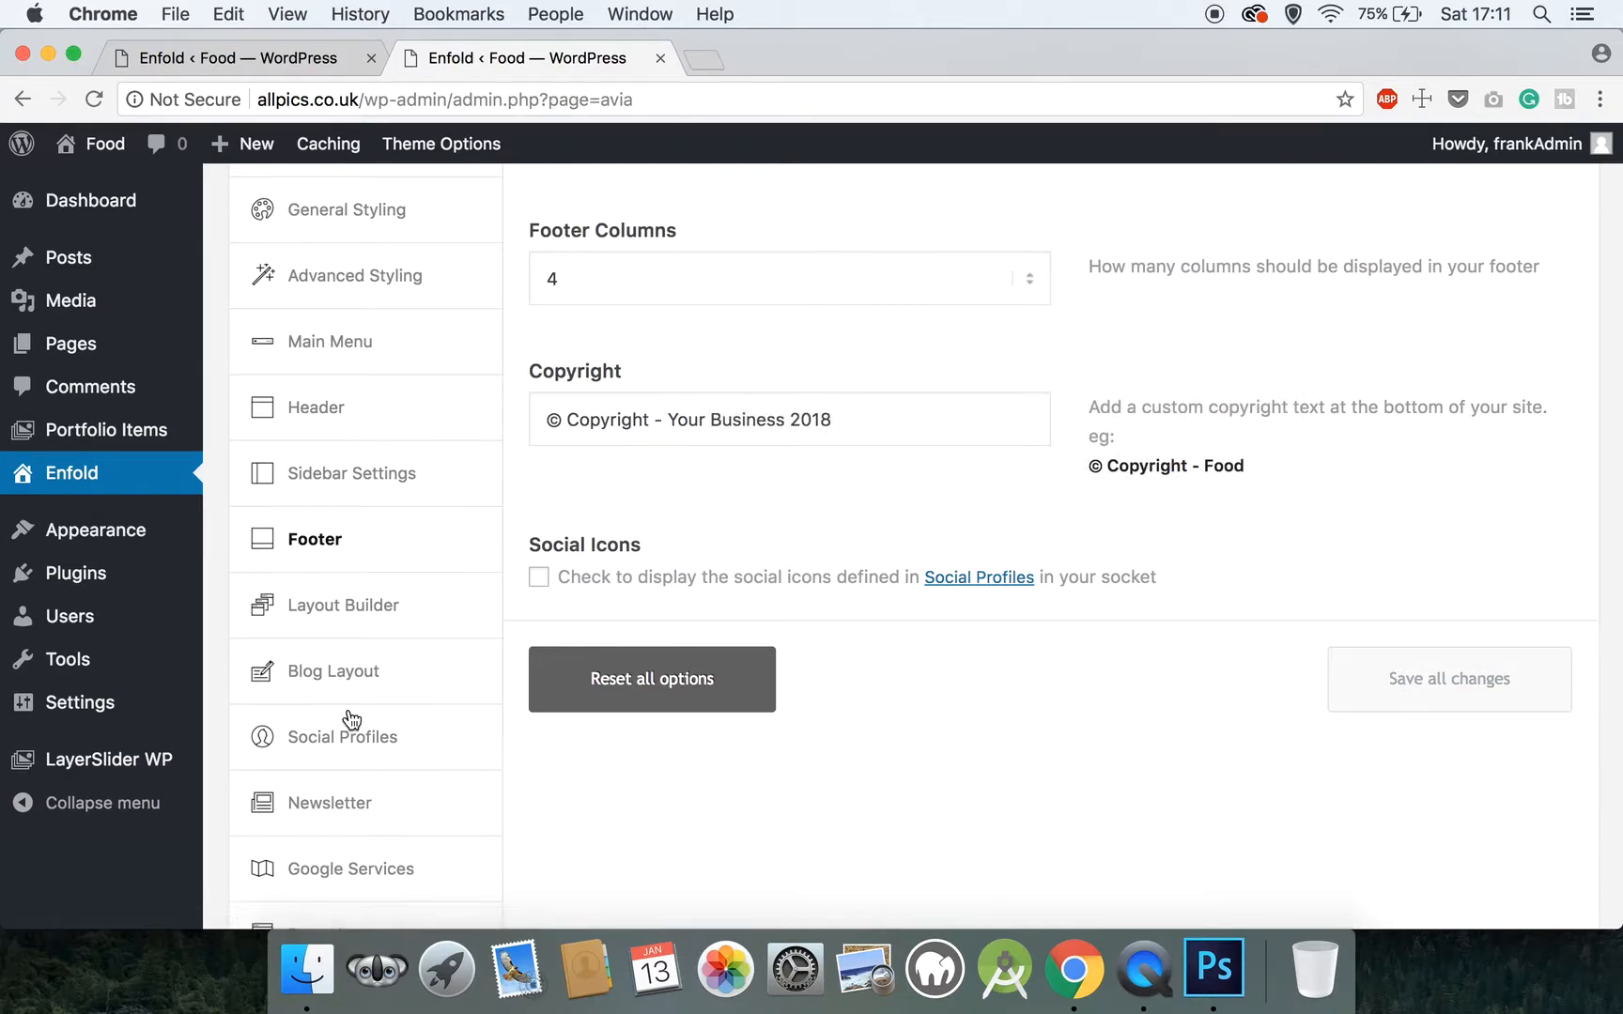
Open the Social Profiles settings and change the second social icon to YouTube
scroll(351, 615, down, 1)
scroll(351, 615, down, 3)
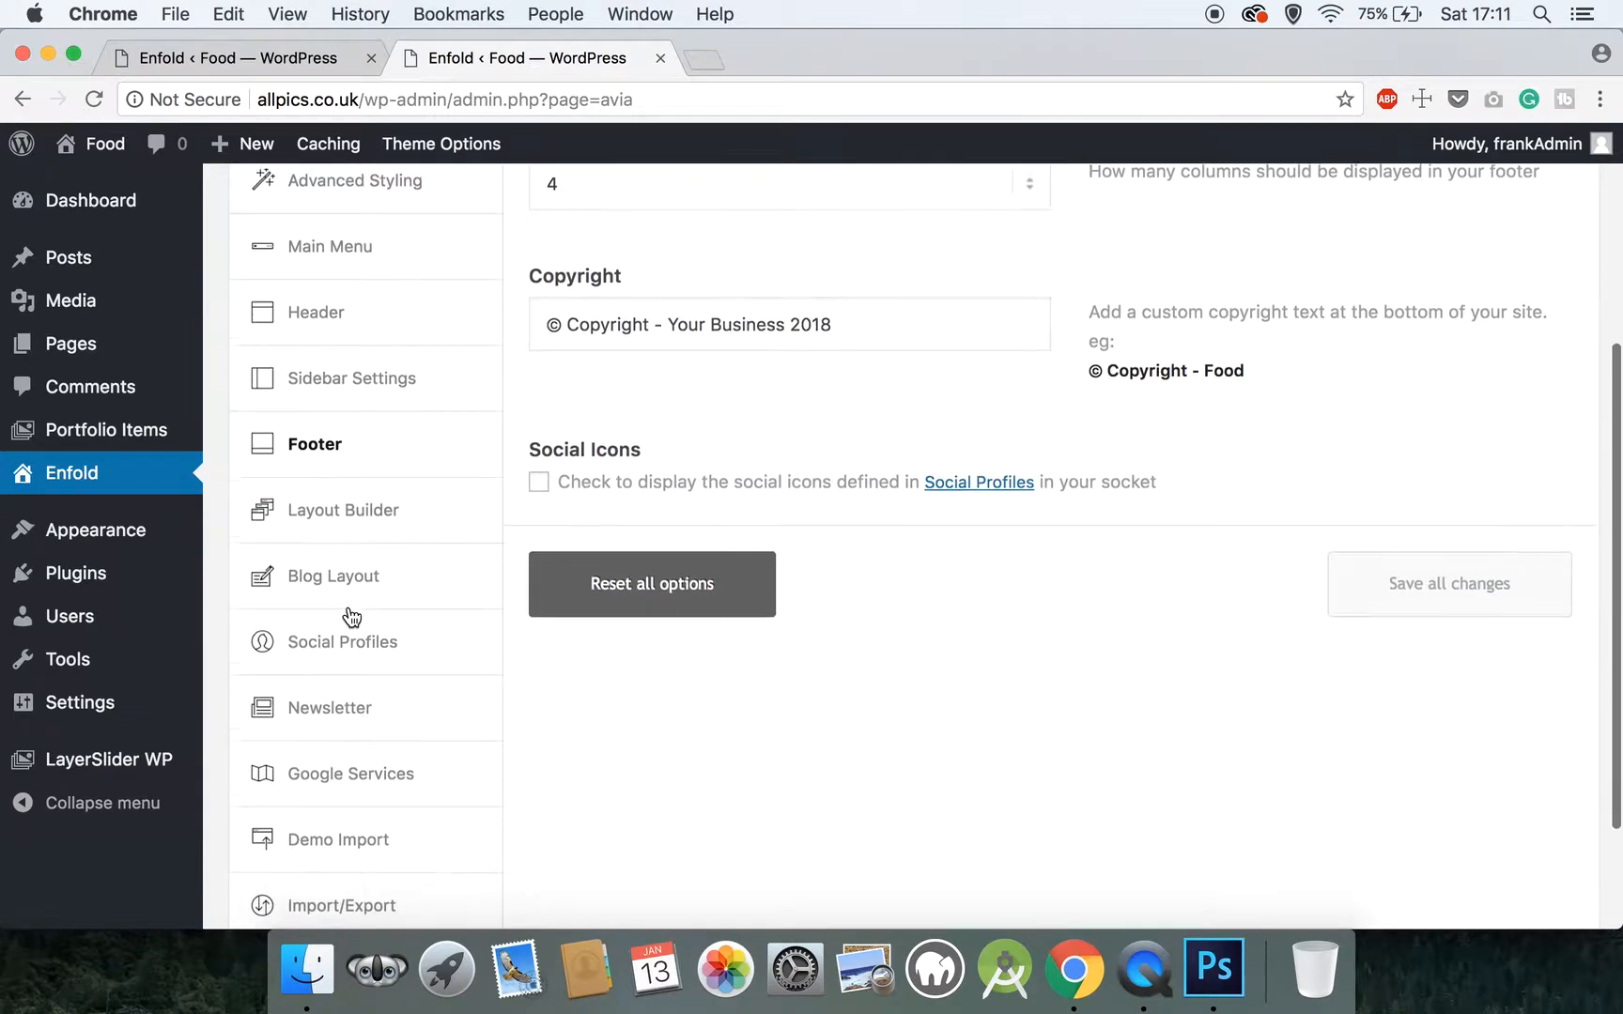
click(361, 639)
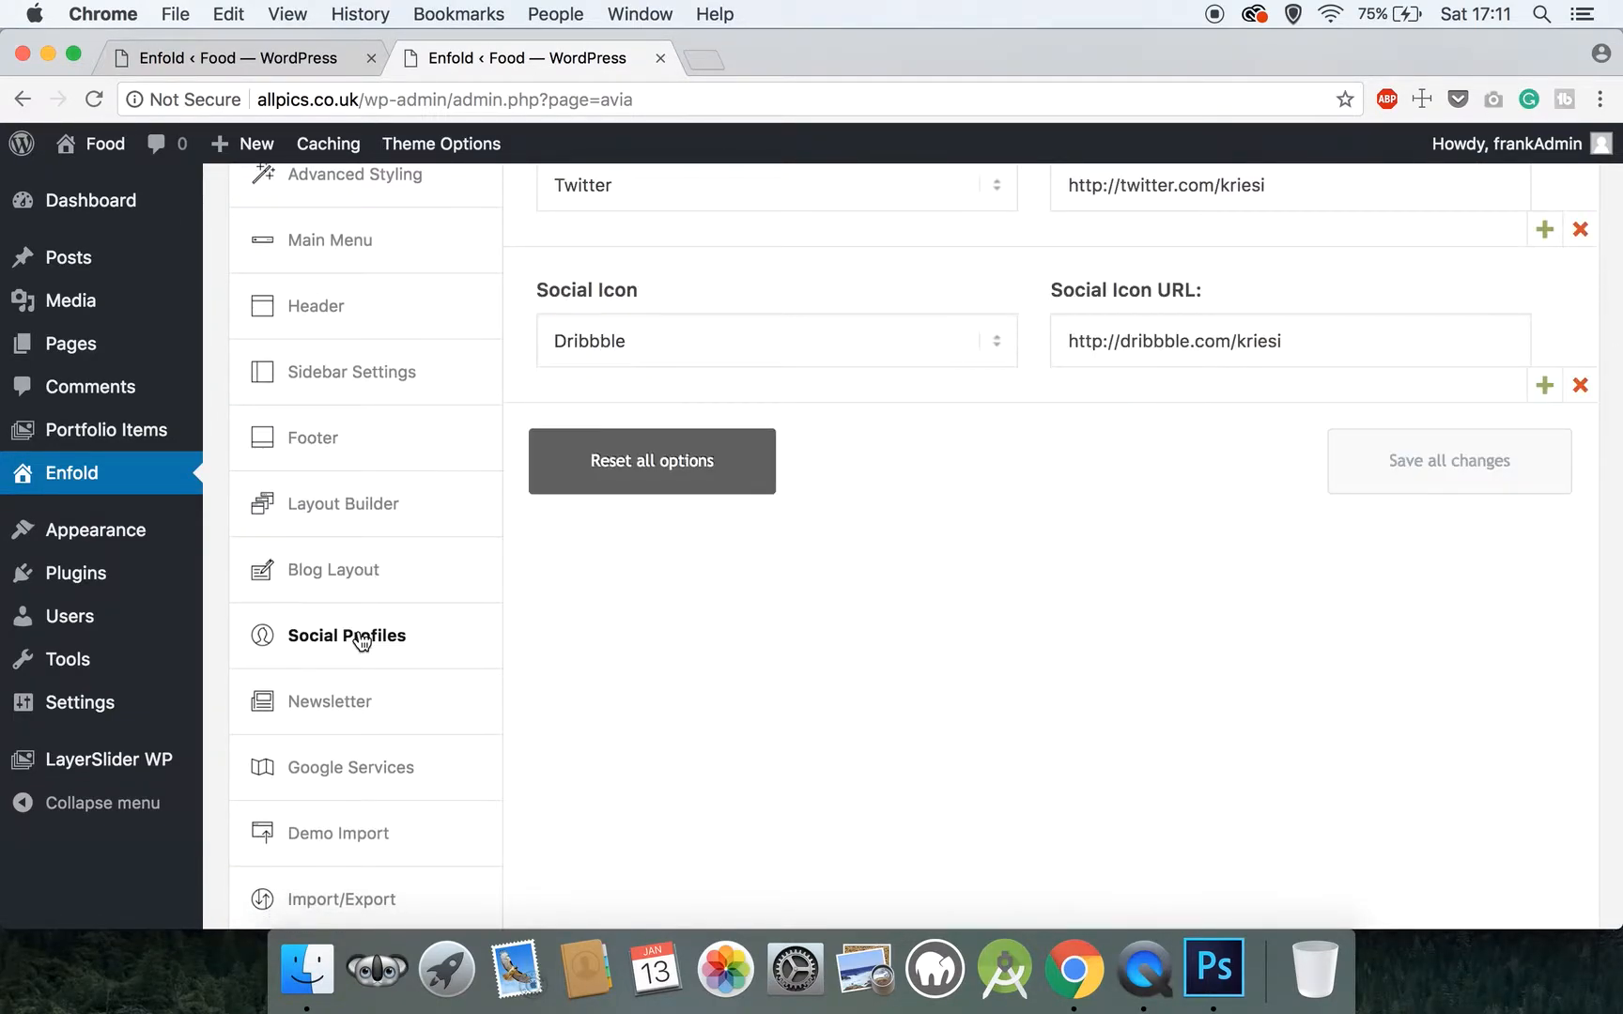
scroll(689, 474, up, 5)
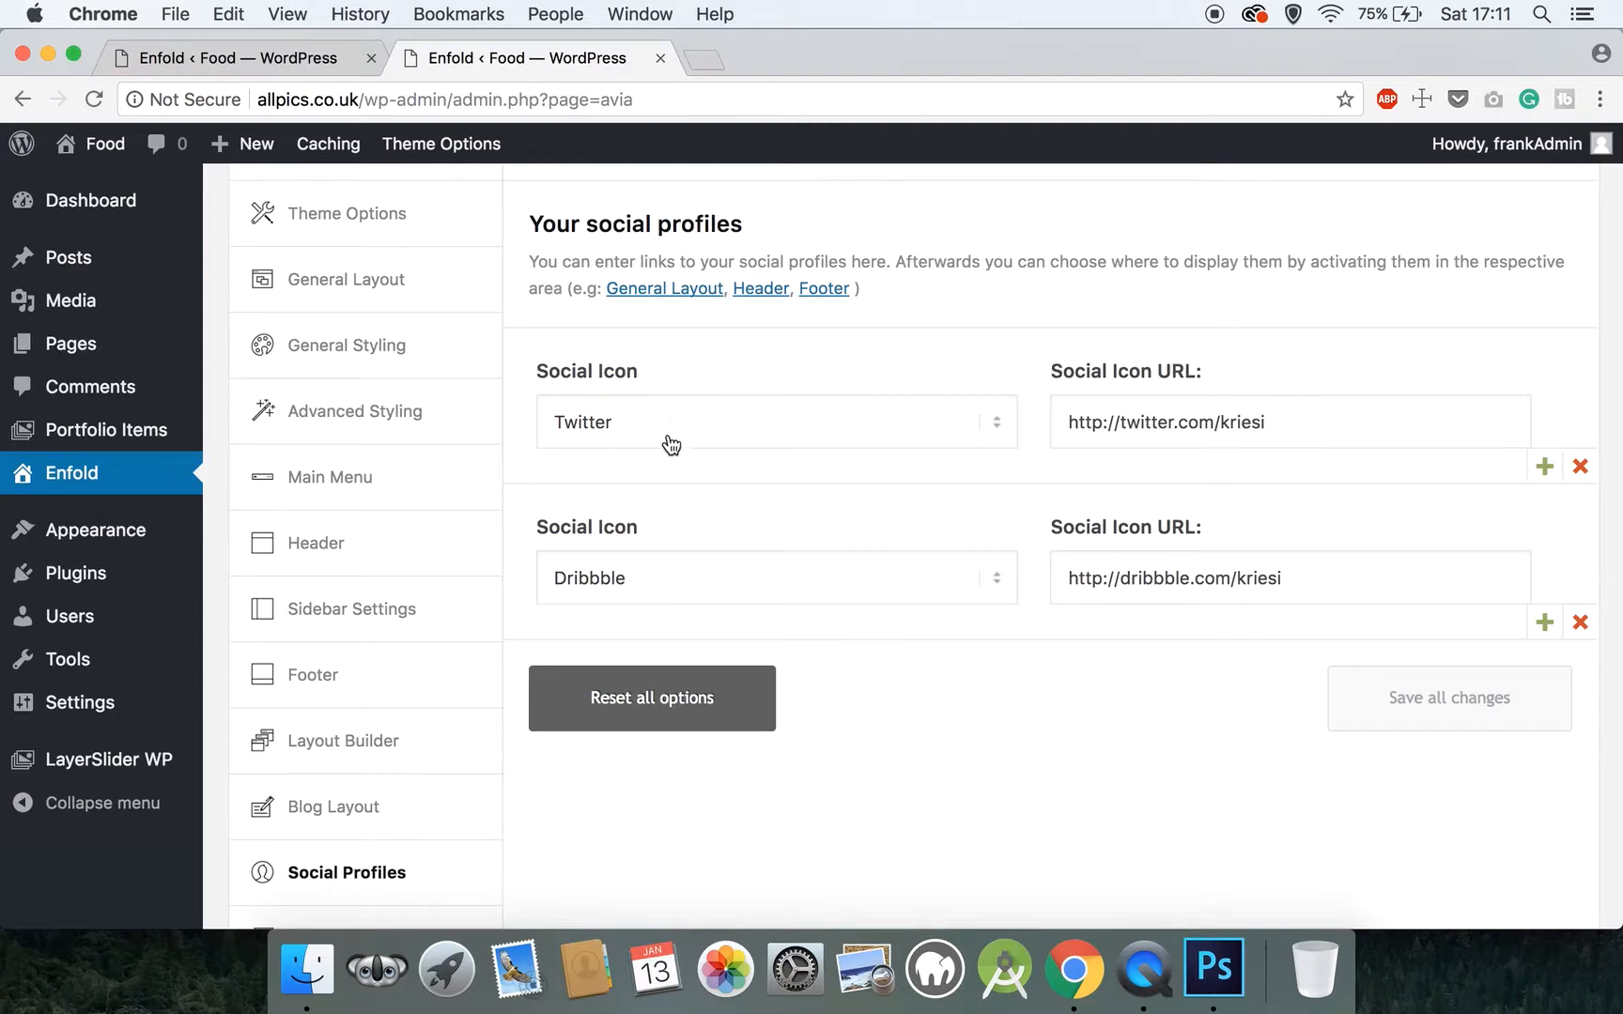
click(647, 585)
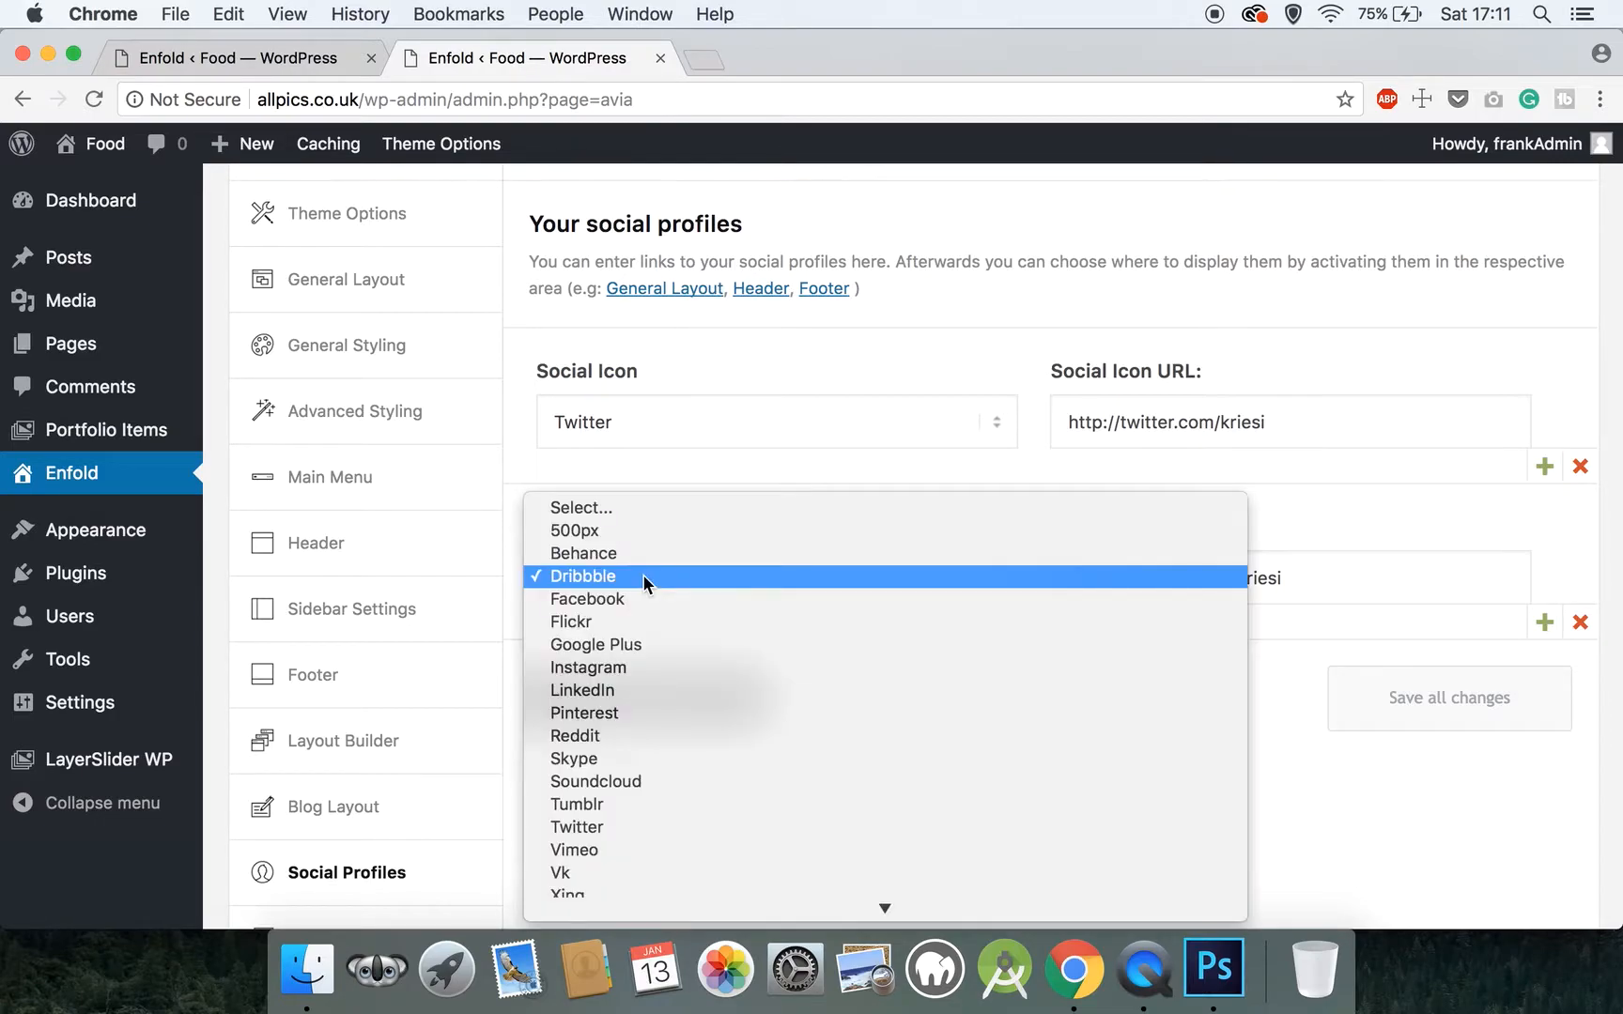
scroll(663, 657, down, 2)
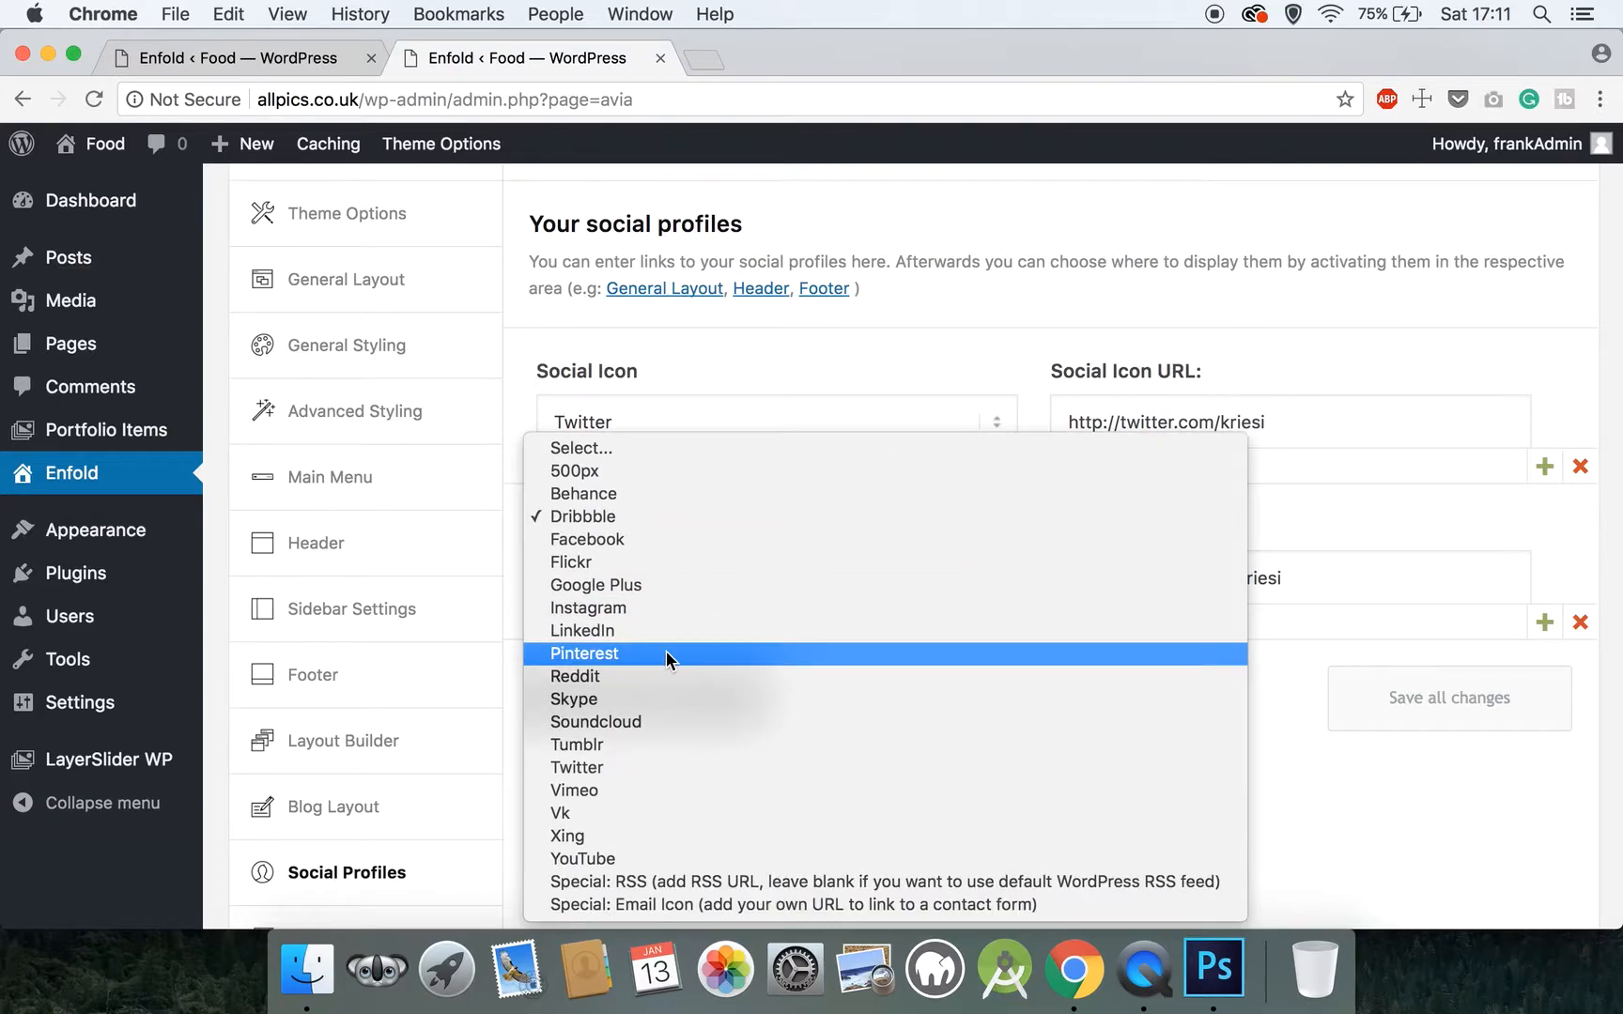
click(609, 858)
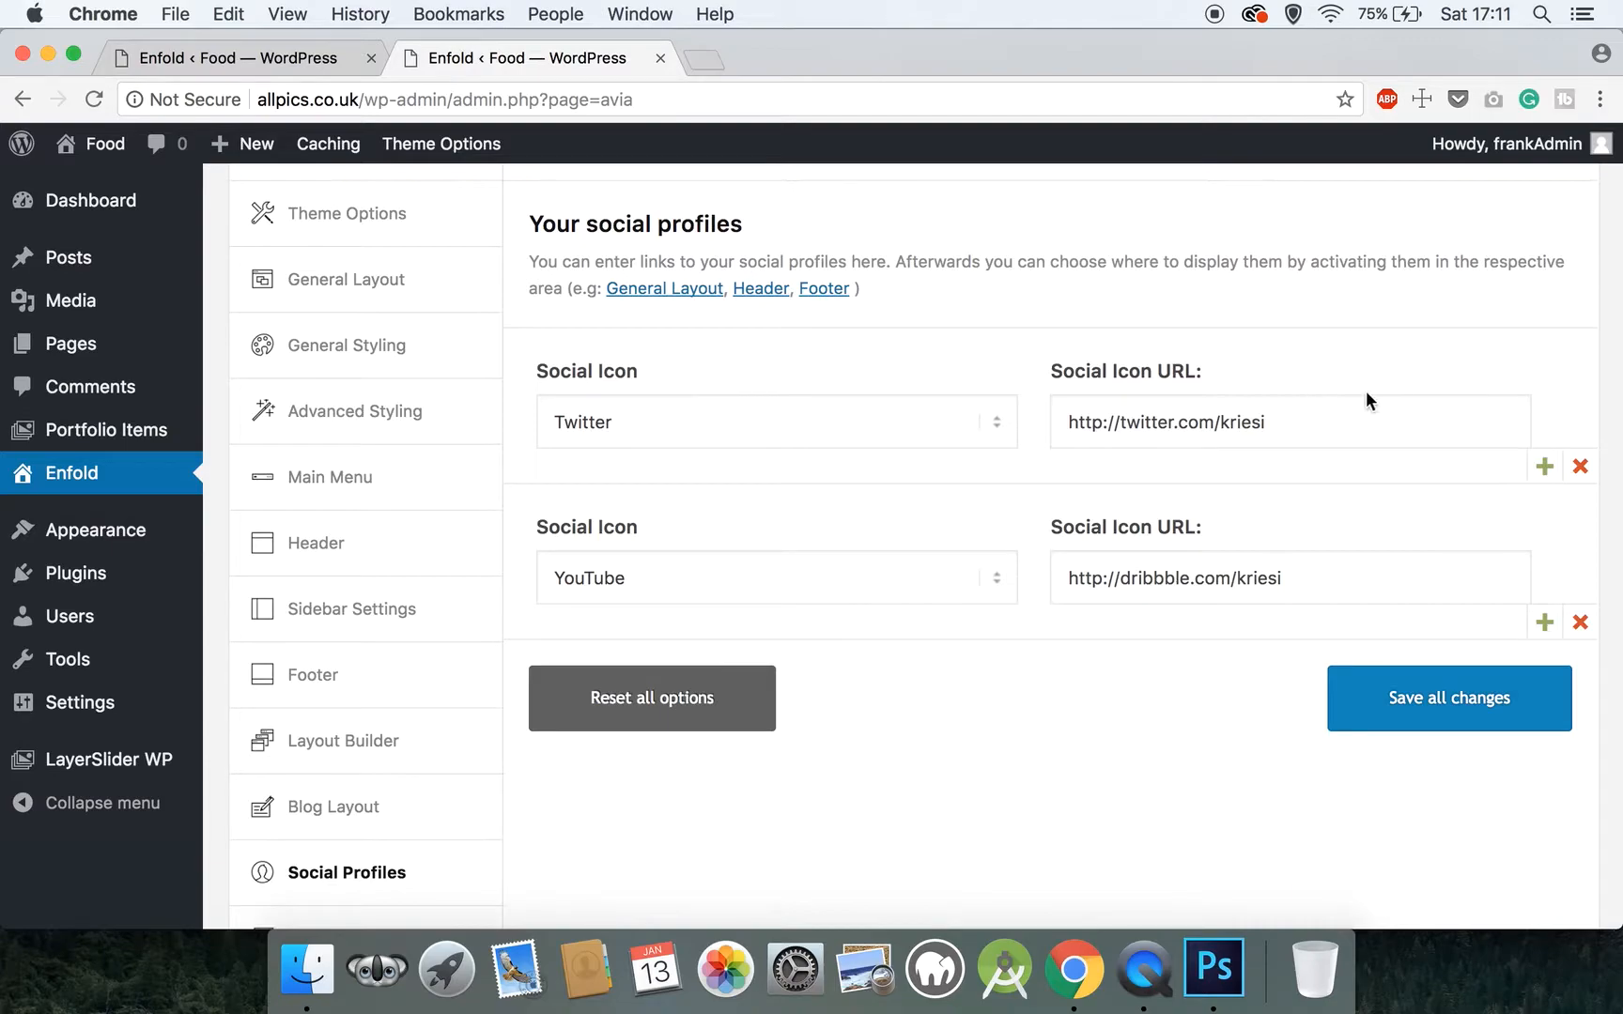
drag(1314, 423, 1218, 430)
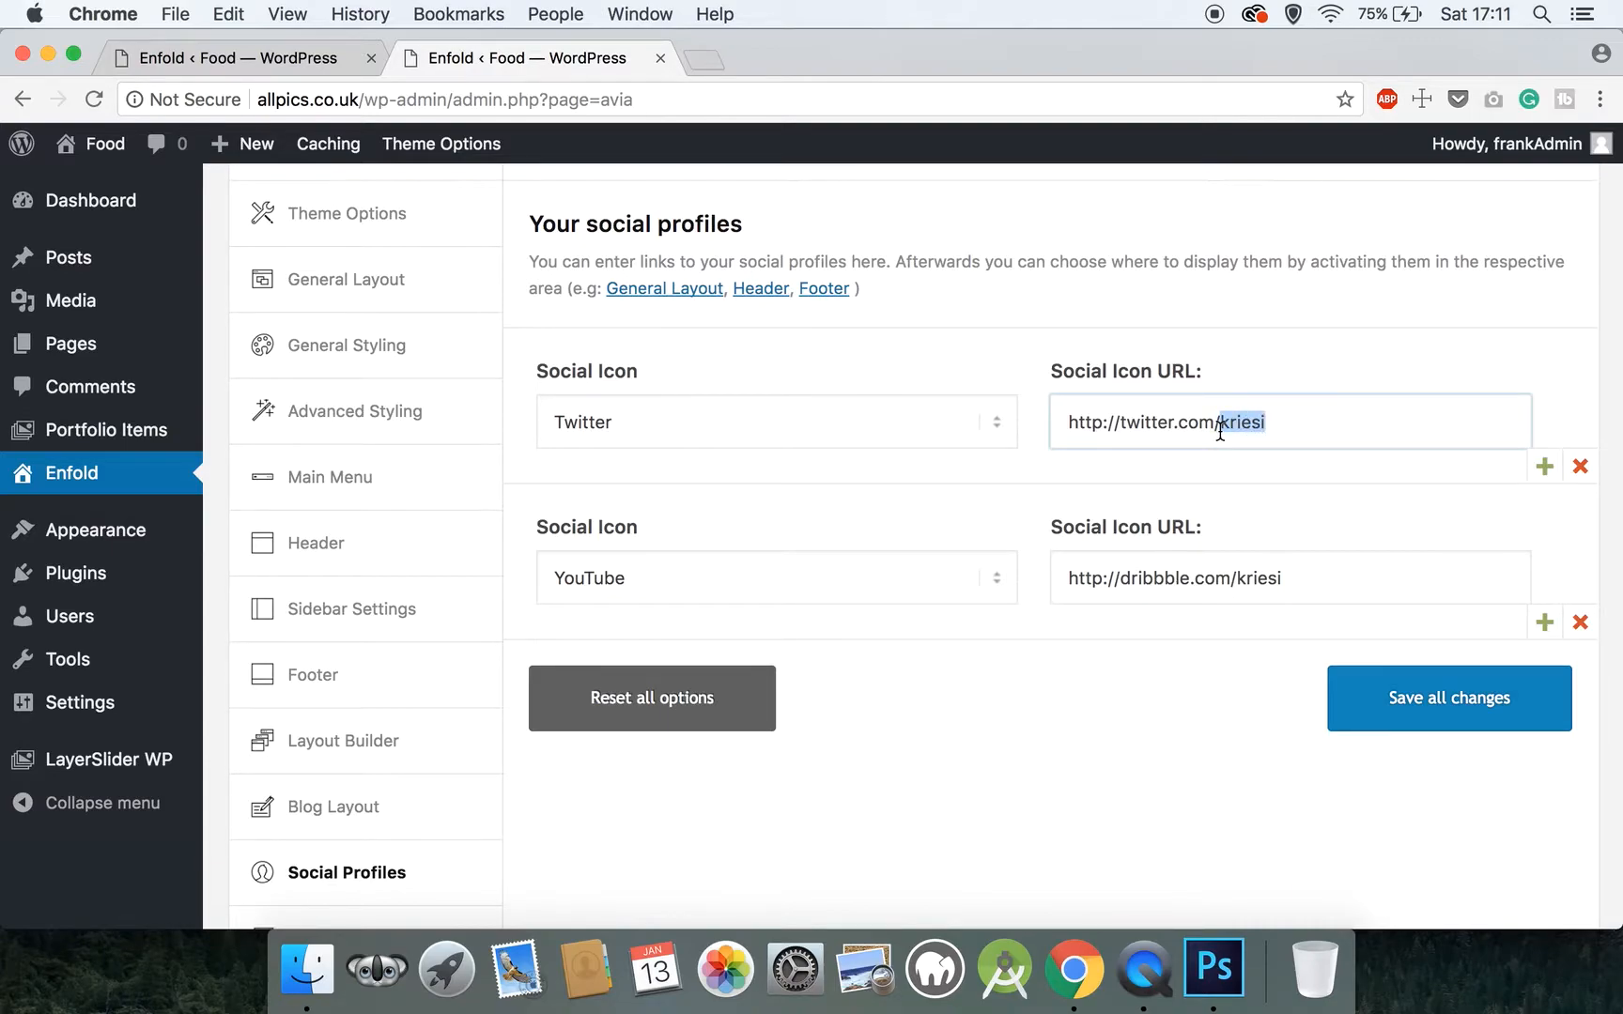
key(BackSpace)
text(coding_pirate)
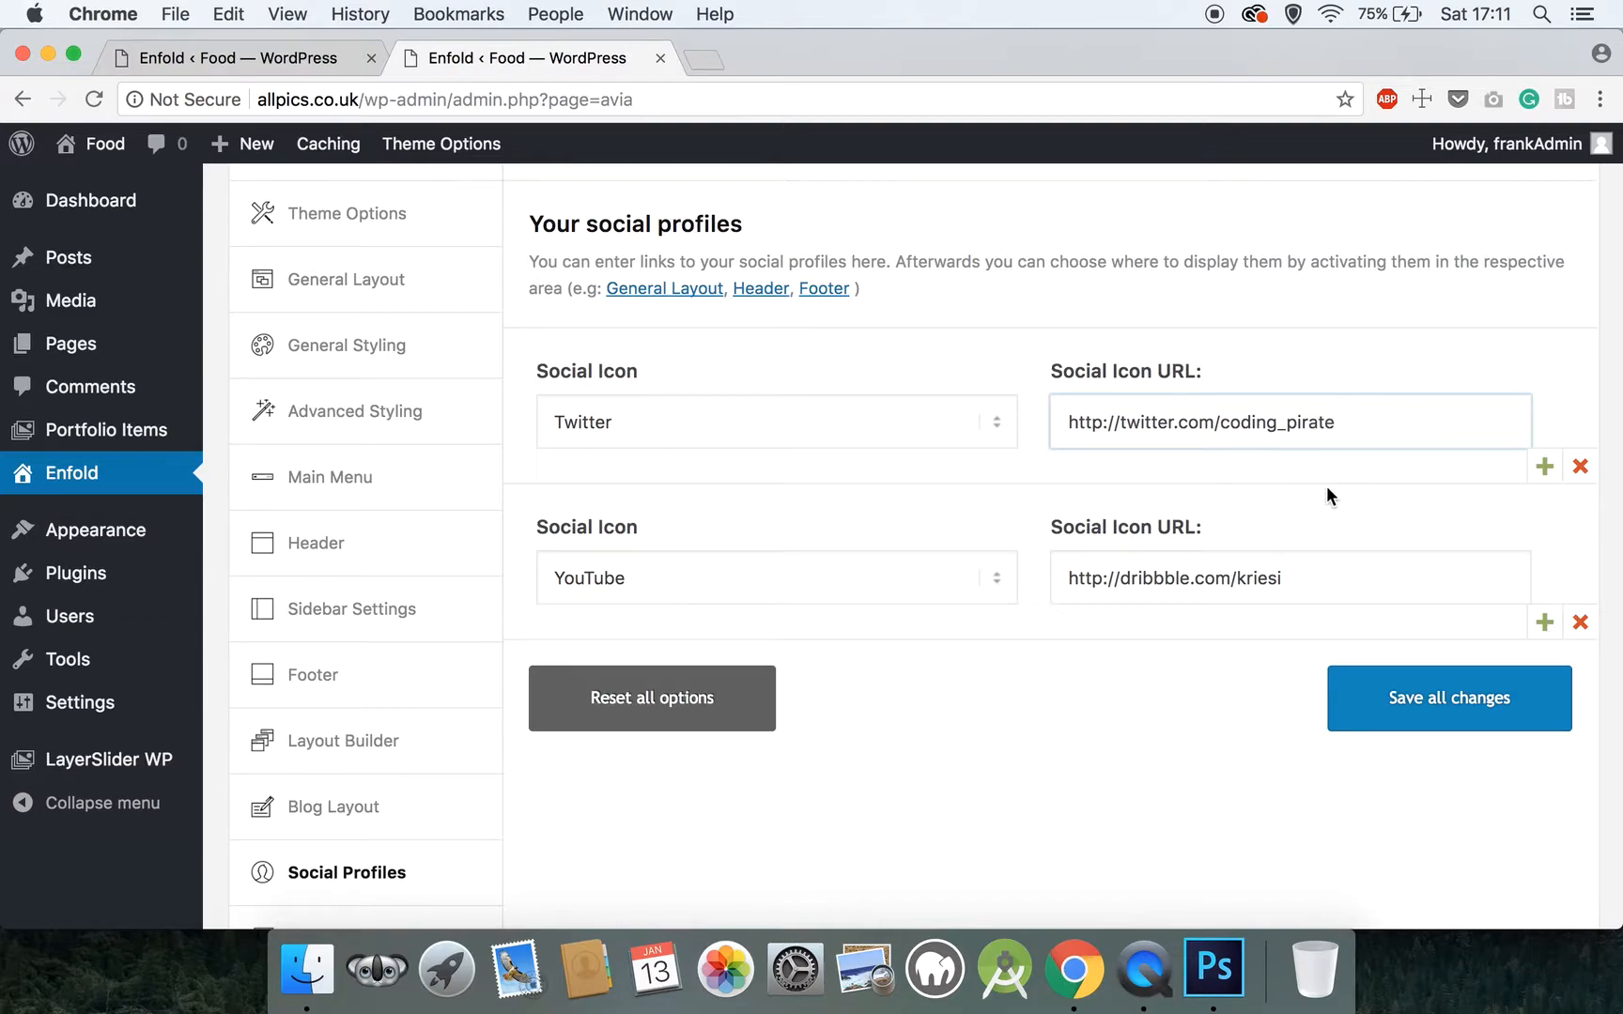
drag(1318, 581, 1054, 578)
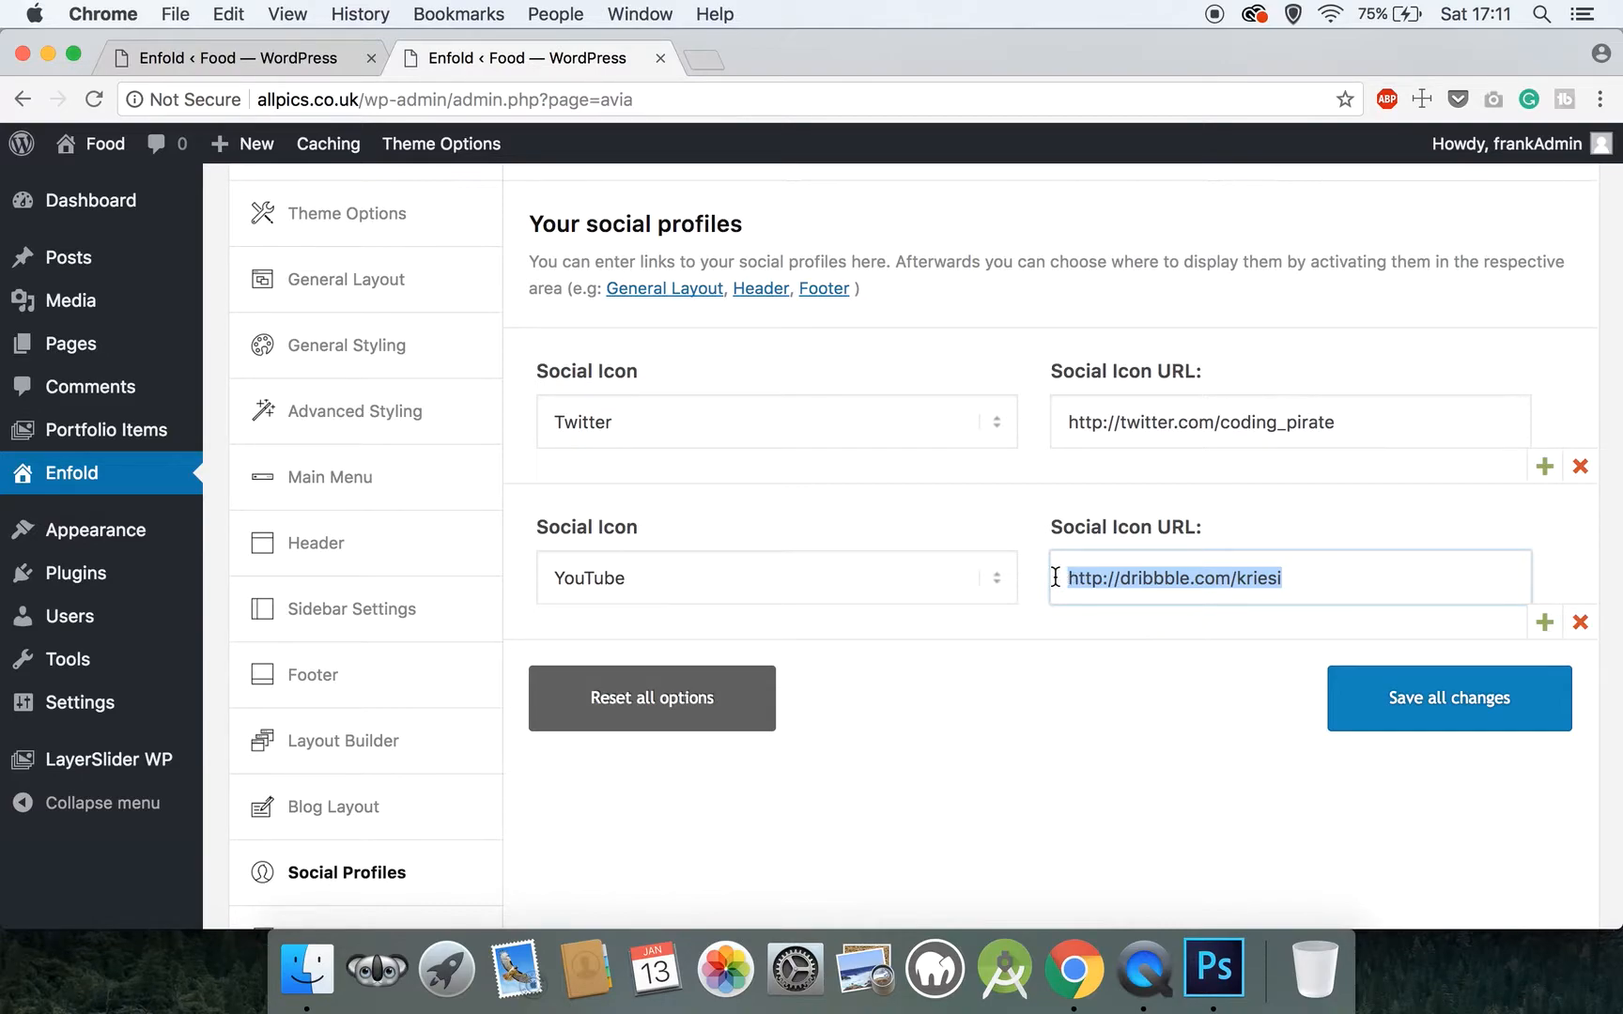
text(h)
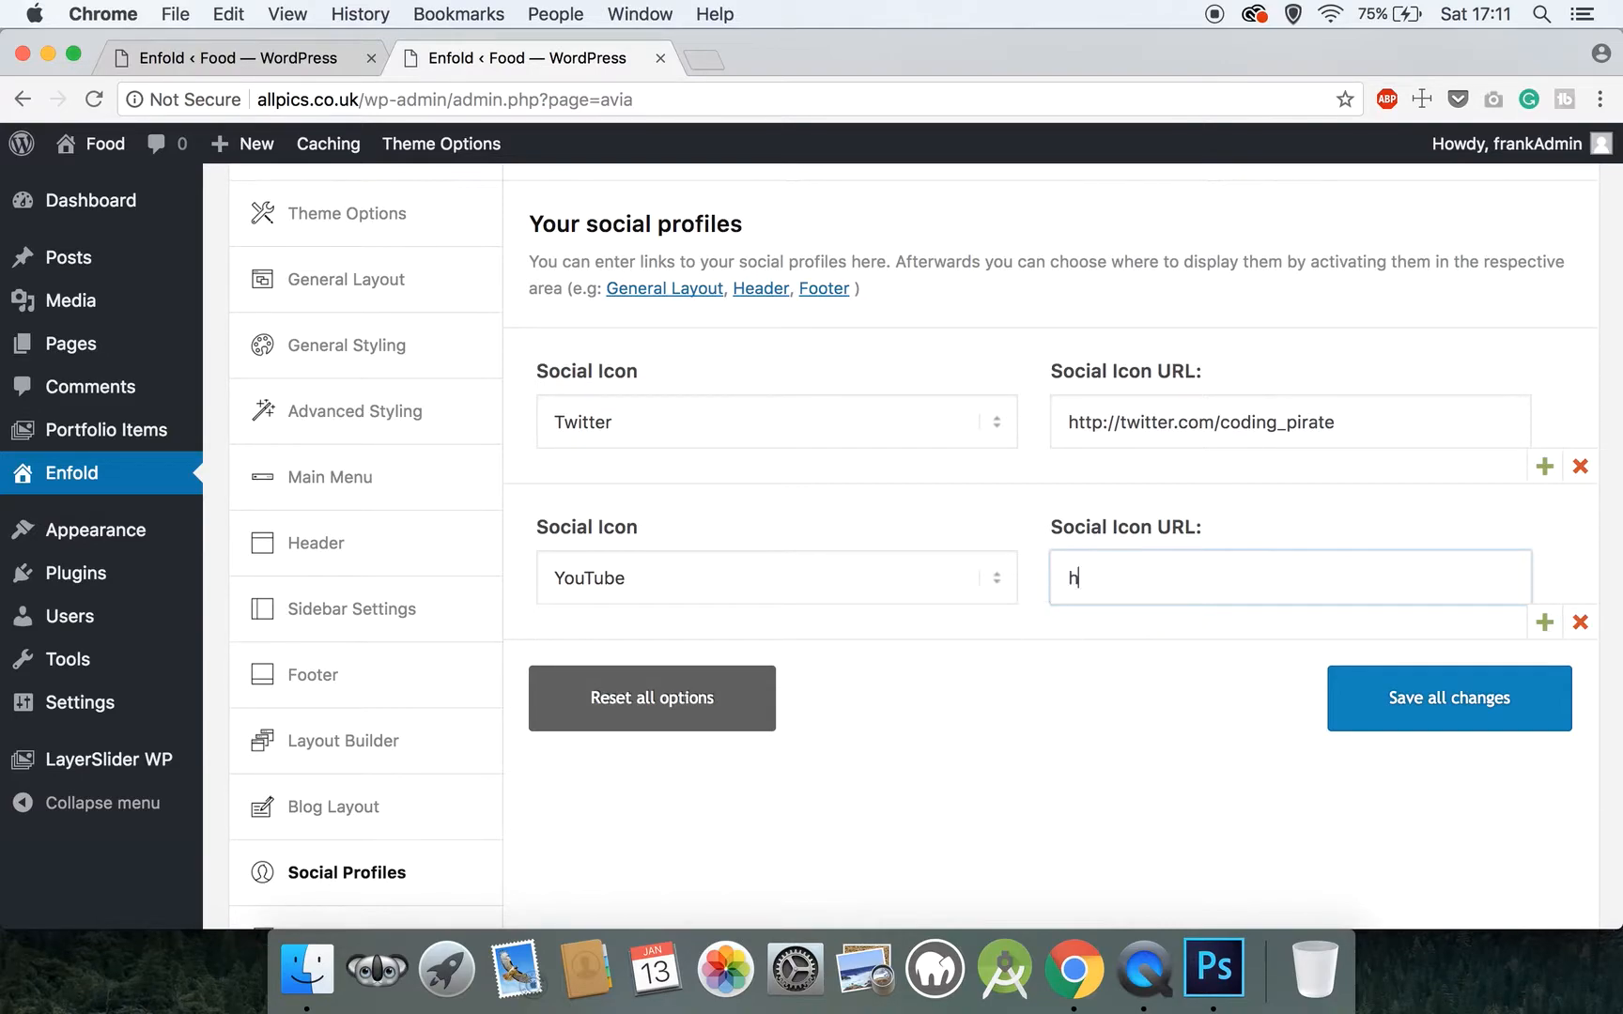
text(ttp://www.youtube.com/cha)
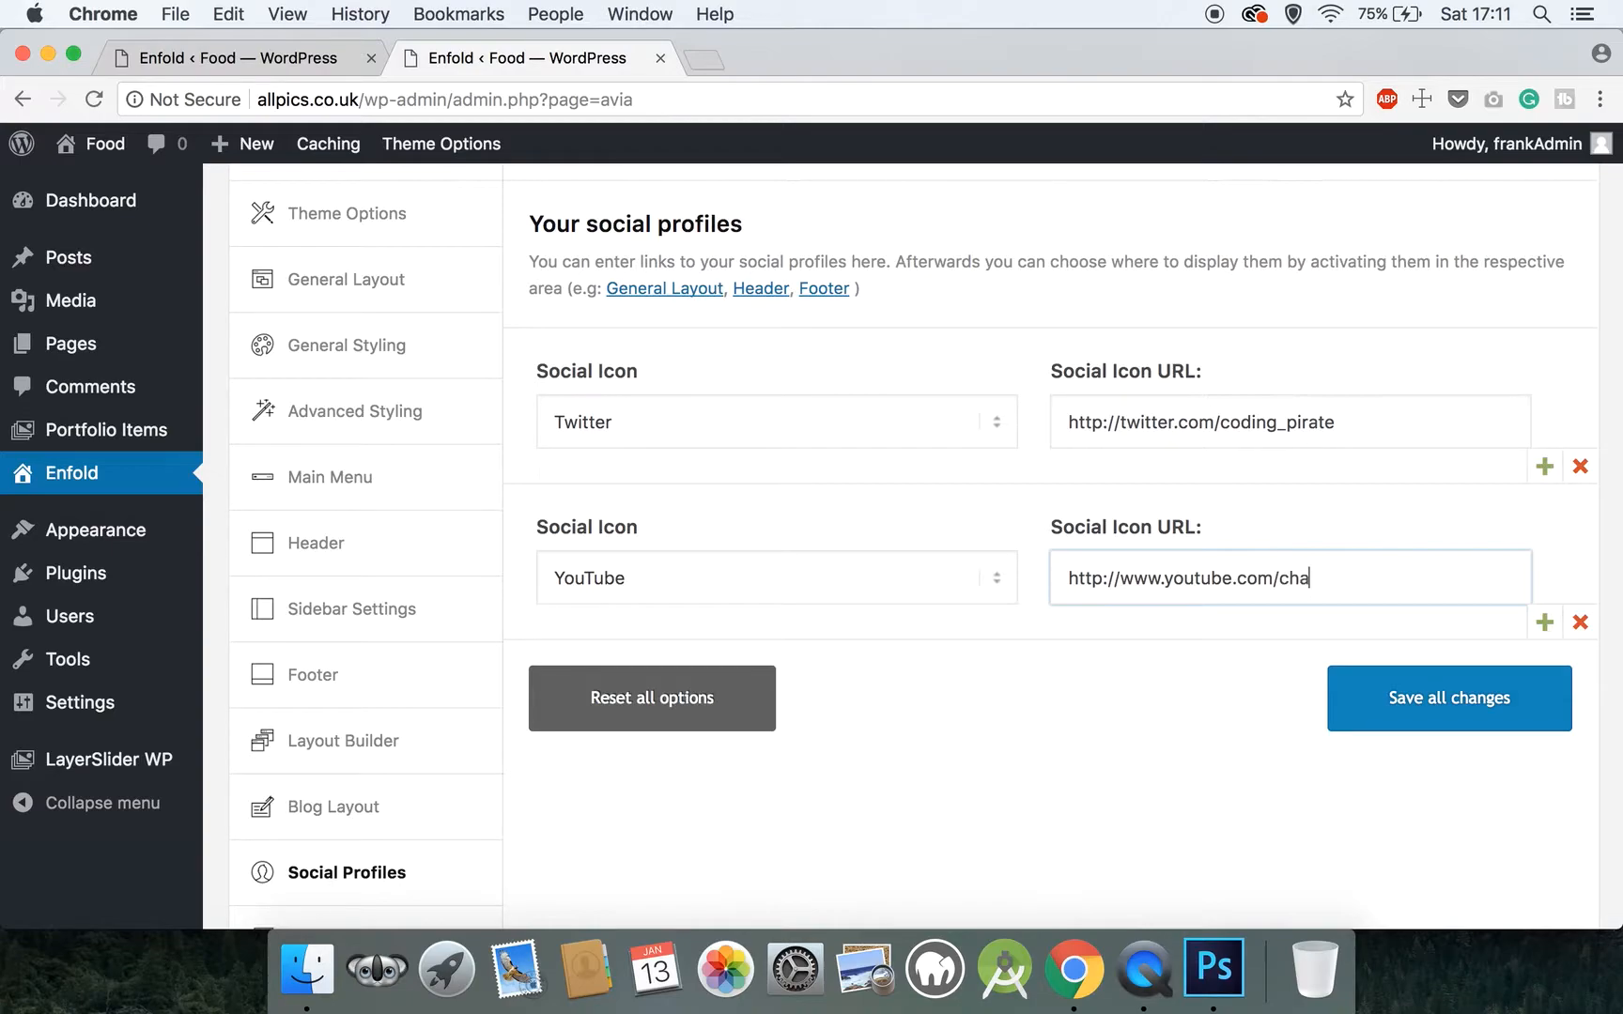
text(nnel/)
key(BackSpace)
key(BackSpace)
key(BackSpace)
key(BackSpace)
key(BackSpace)
key(BackSpace)
key(BackSpace)
key(BackSpace)
click(1434, 716)
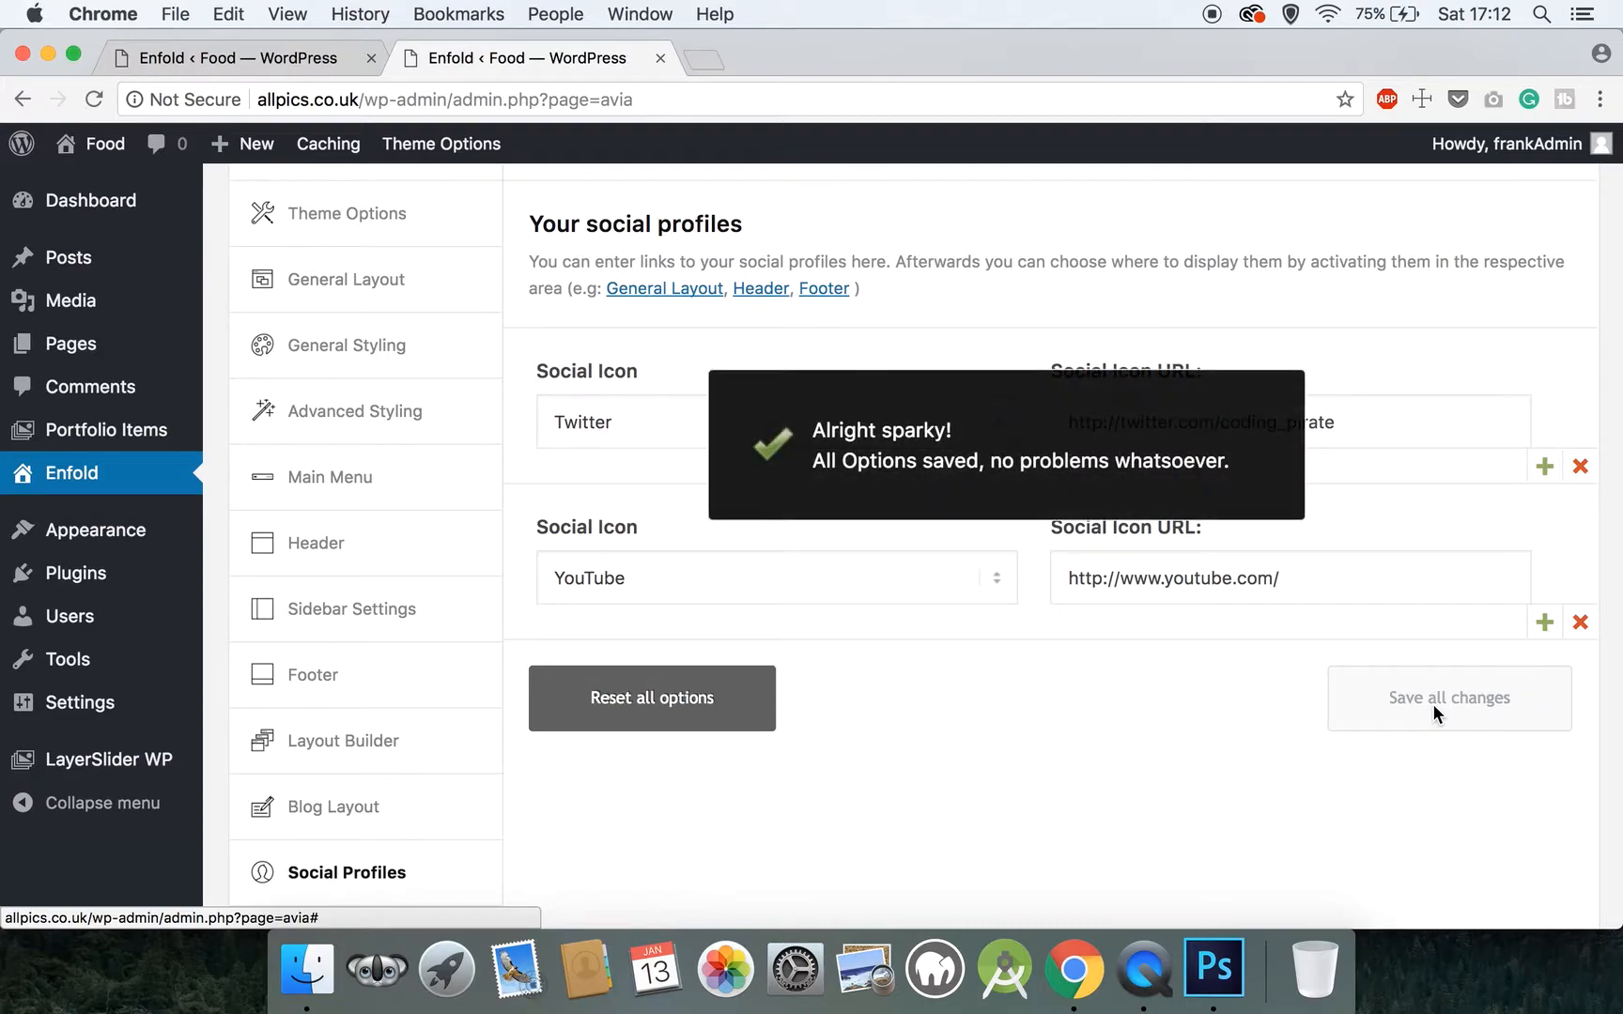
Look at the Newsletter settings for Mailchimp and the remaining sections of the theme options
scroll(432, 620, down, 5)
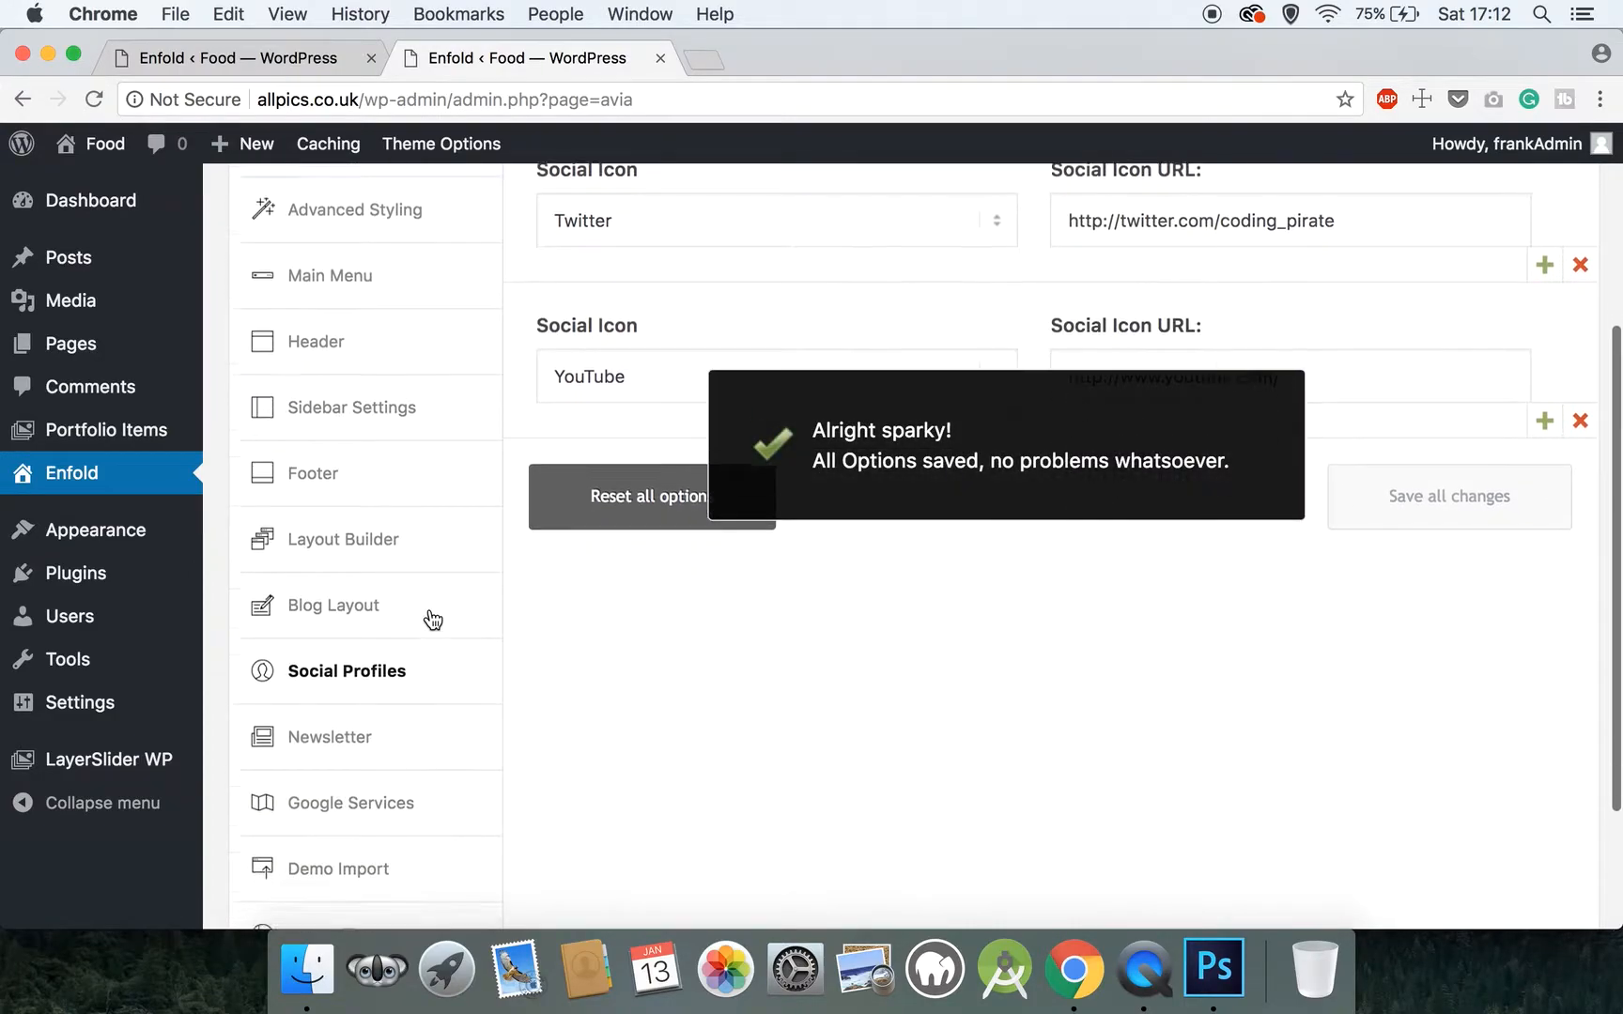
click(385, 721)
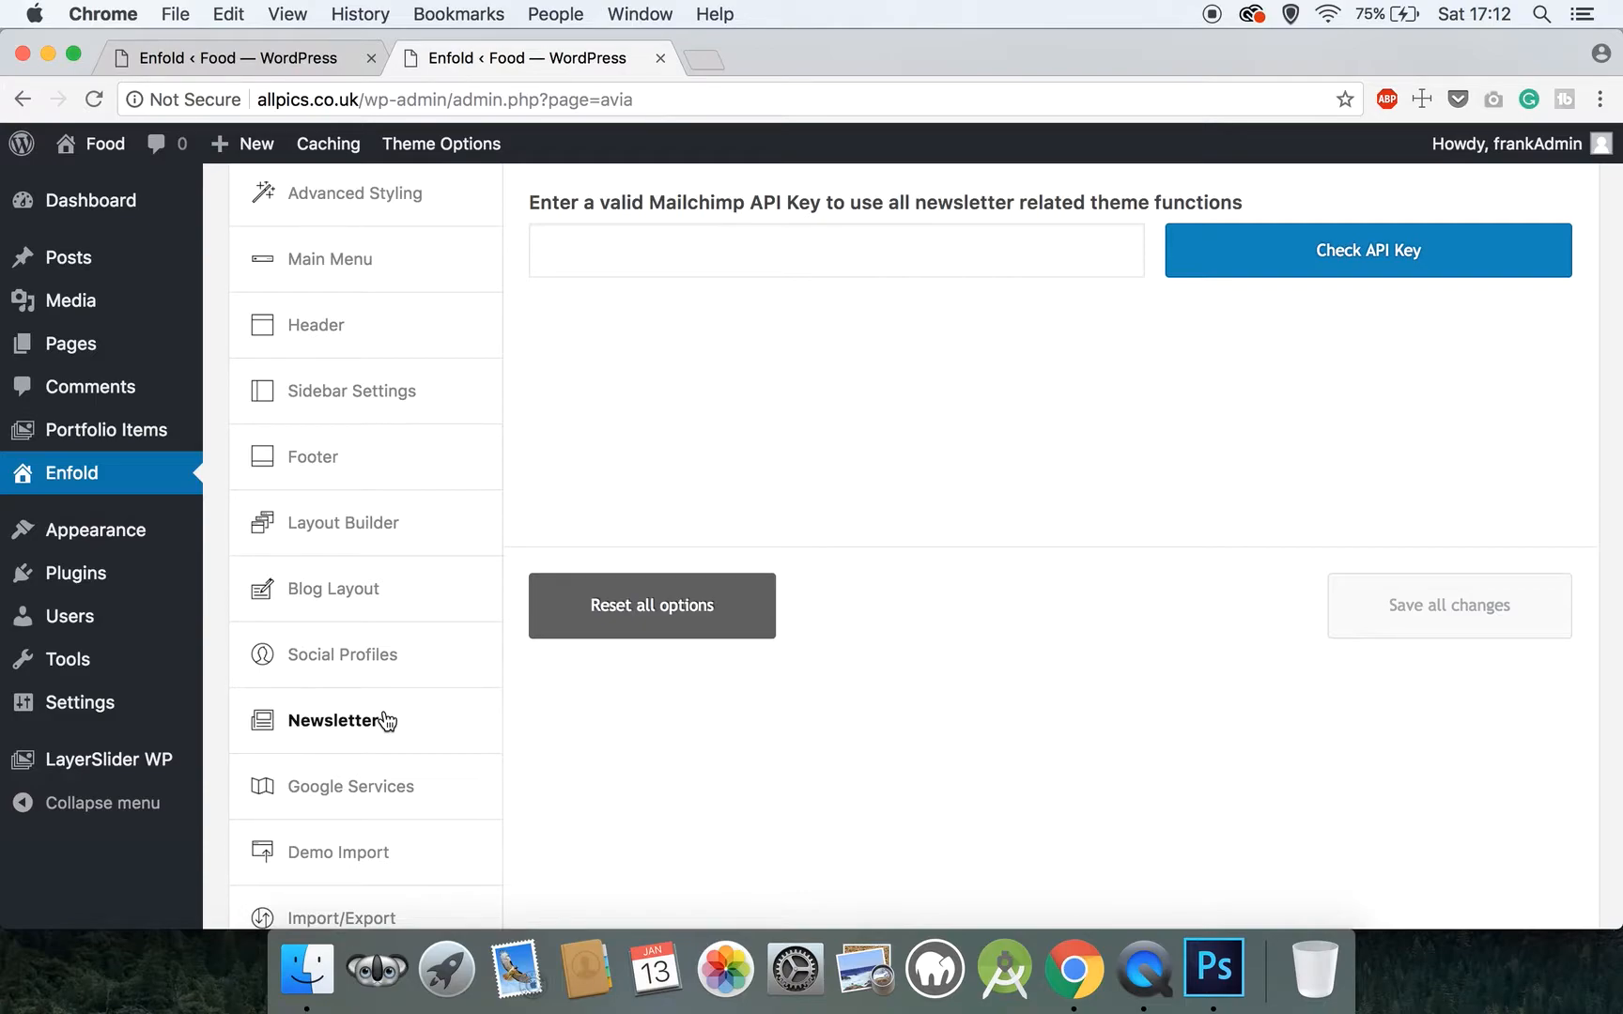
scroll(381, 721, down, 2)
scroll(385, 718, up, 2)
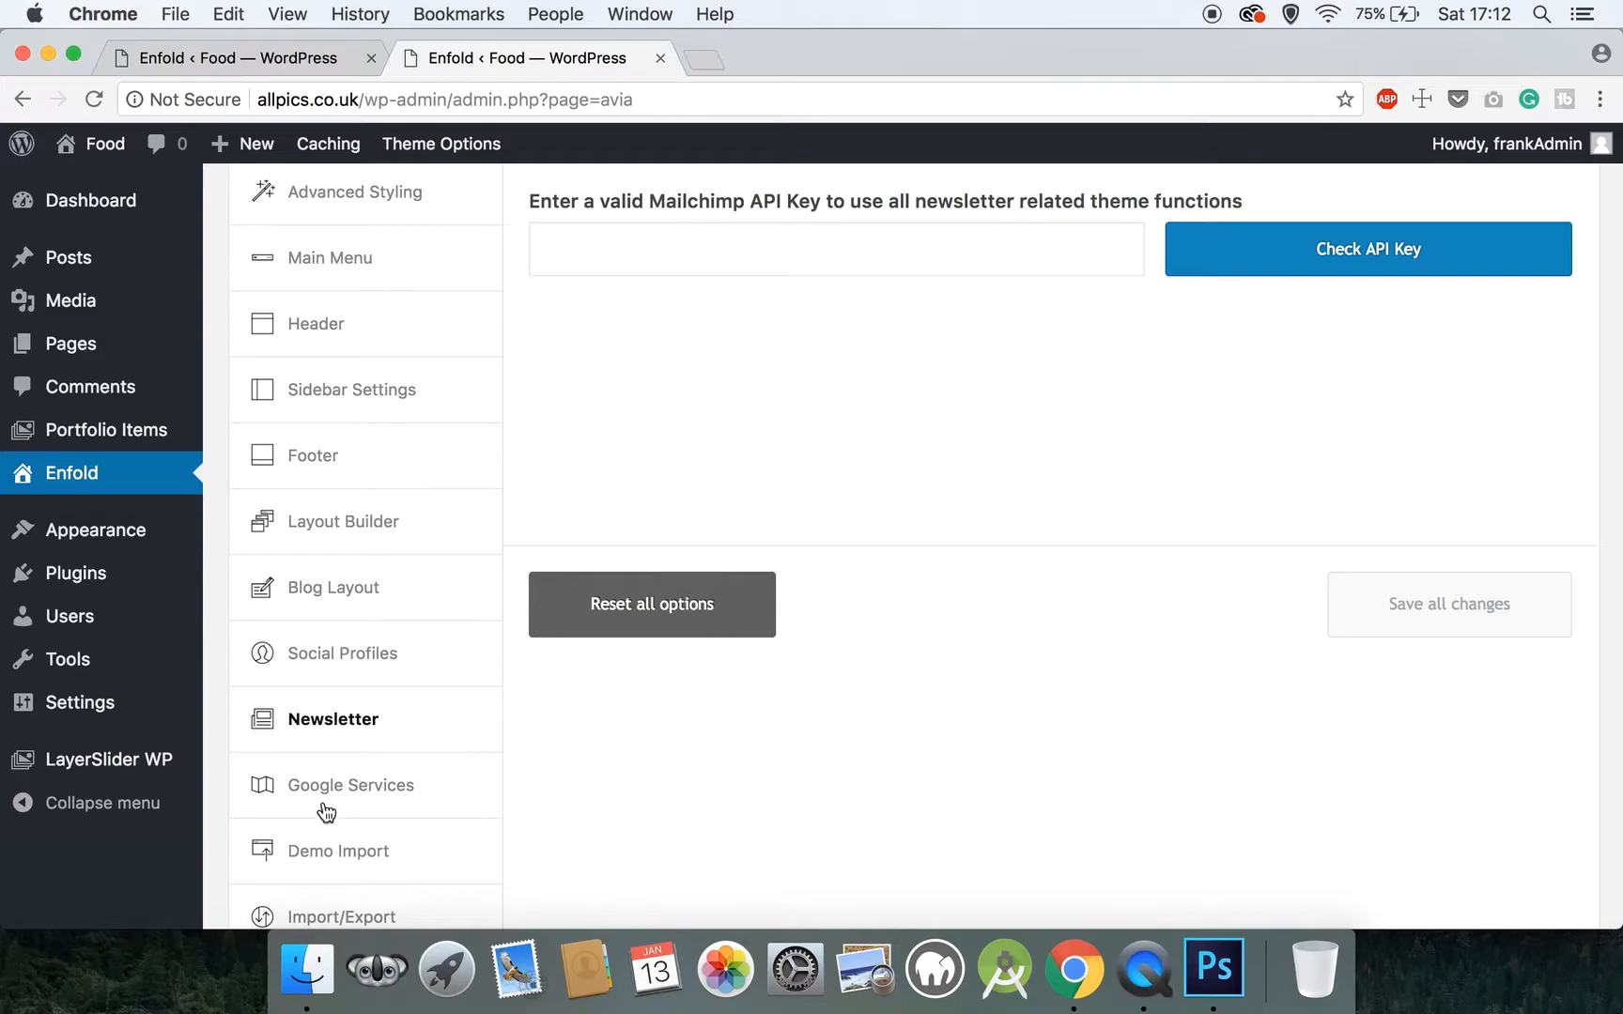
scroll(329, 793, down, 3)
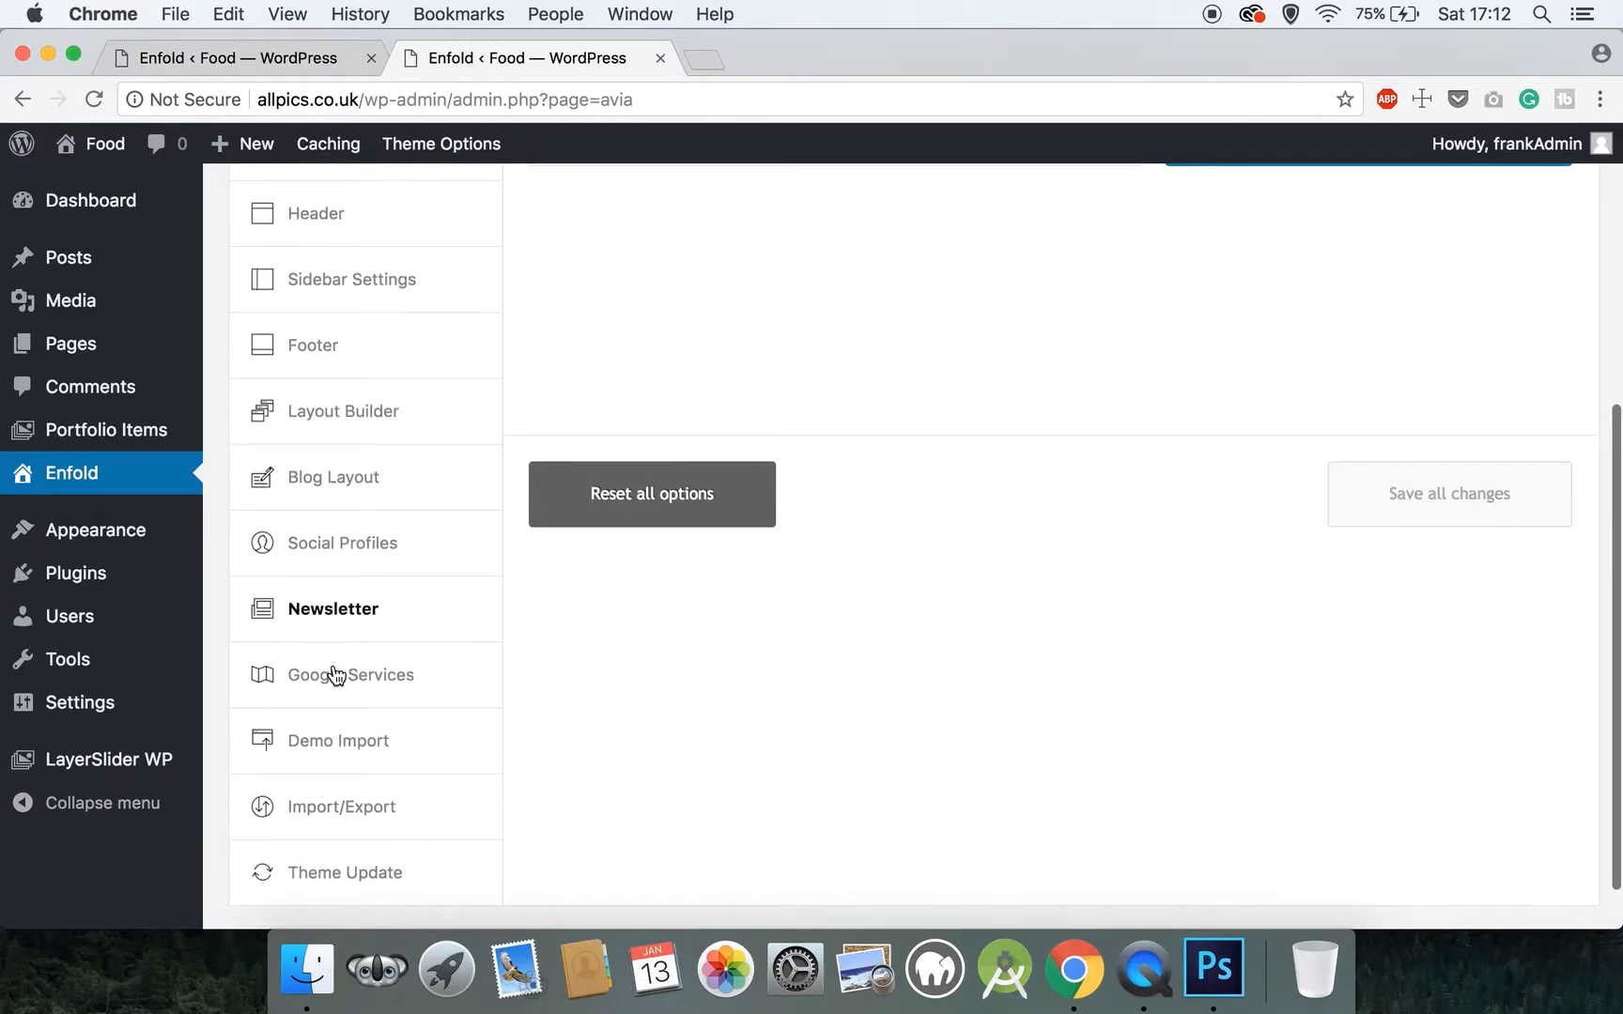
scroll(340, 742, down, 1)
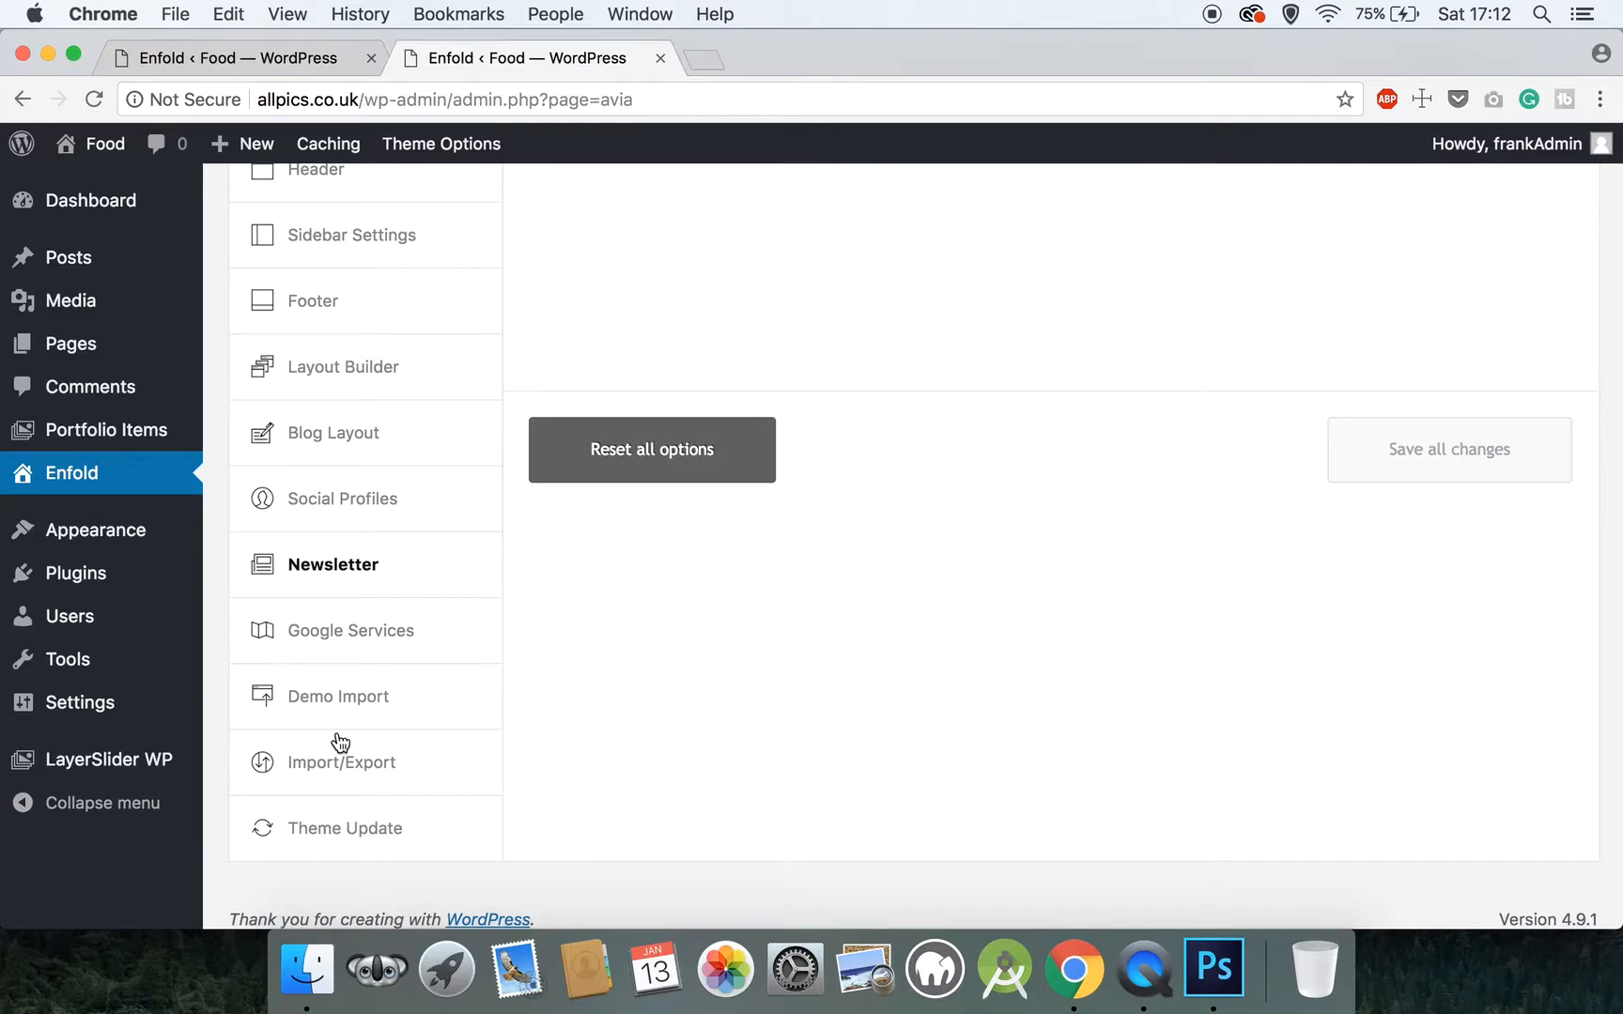
scroll(340, 743, up, 10)
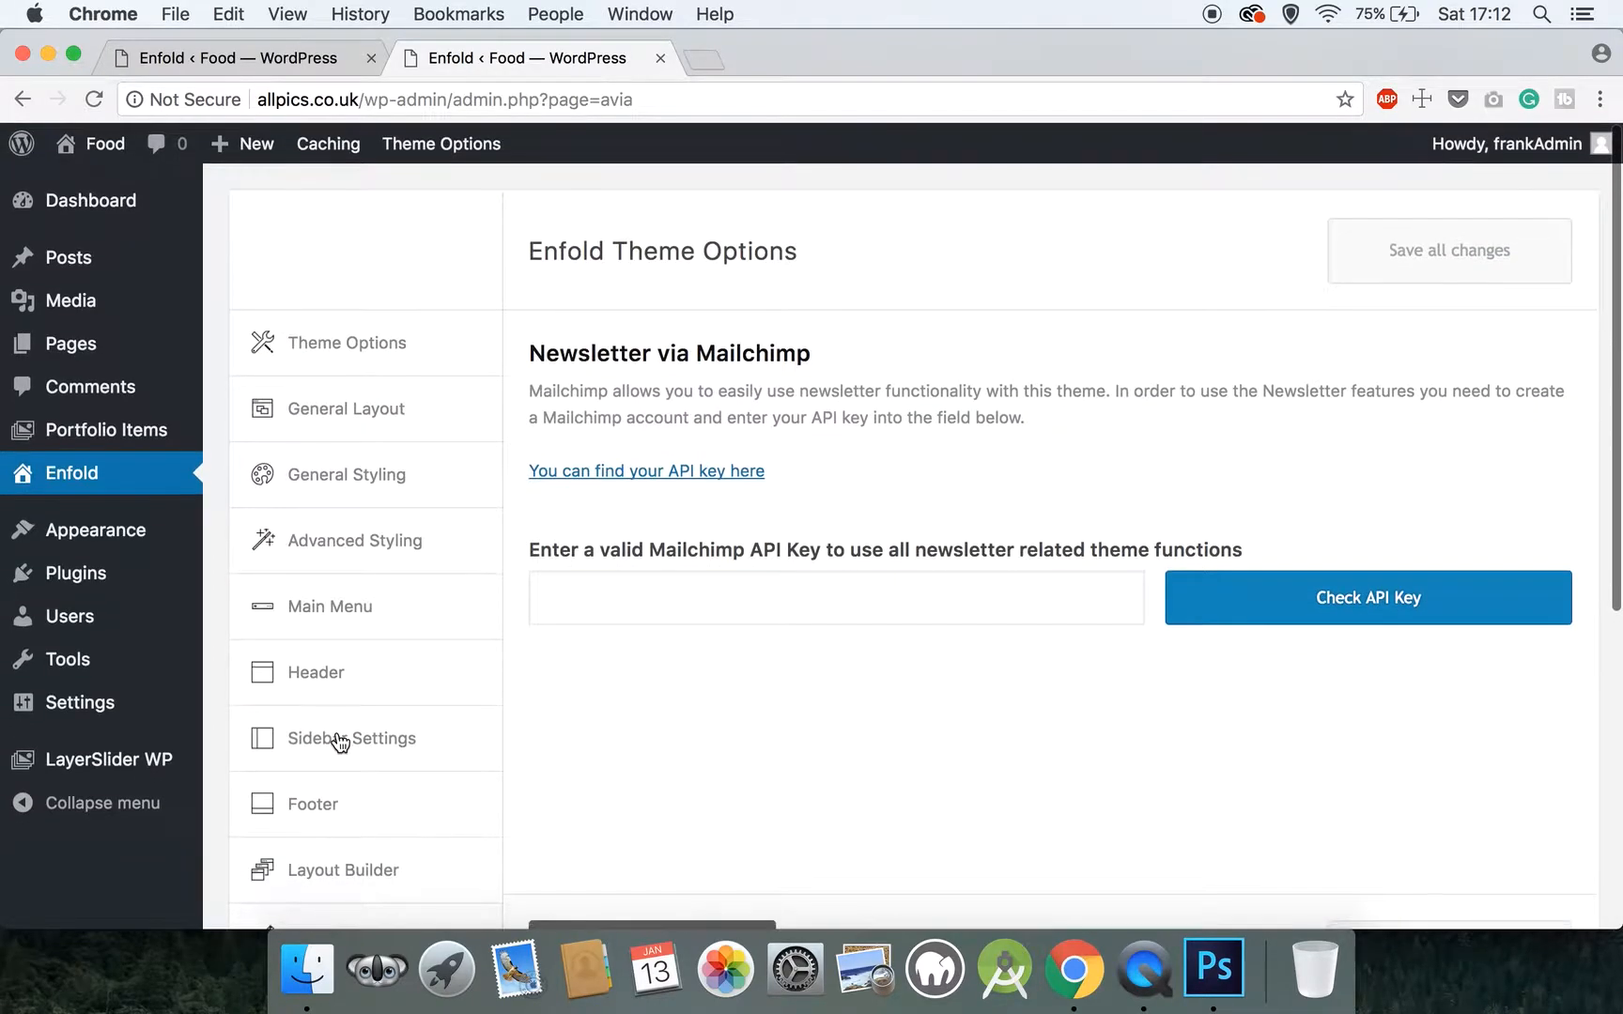
Visit the live site and check the header's phone number, its social icons and the footer
mouse_move(68, 145)
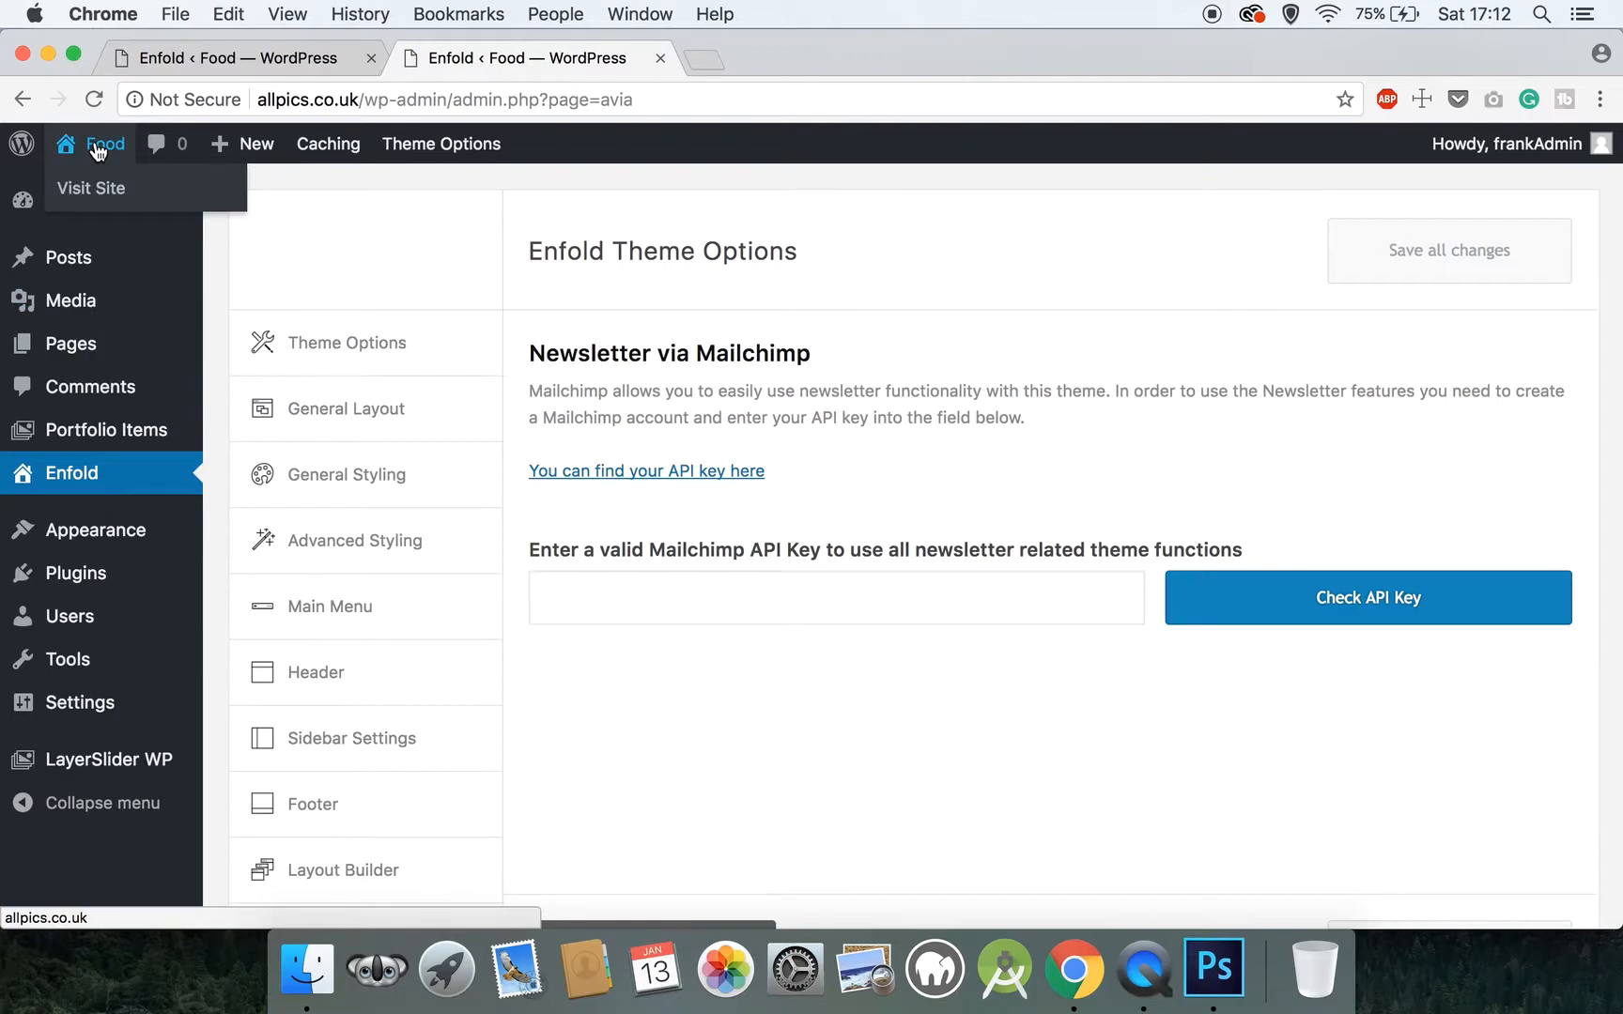
click(103, 190)
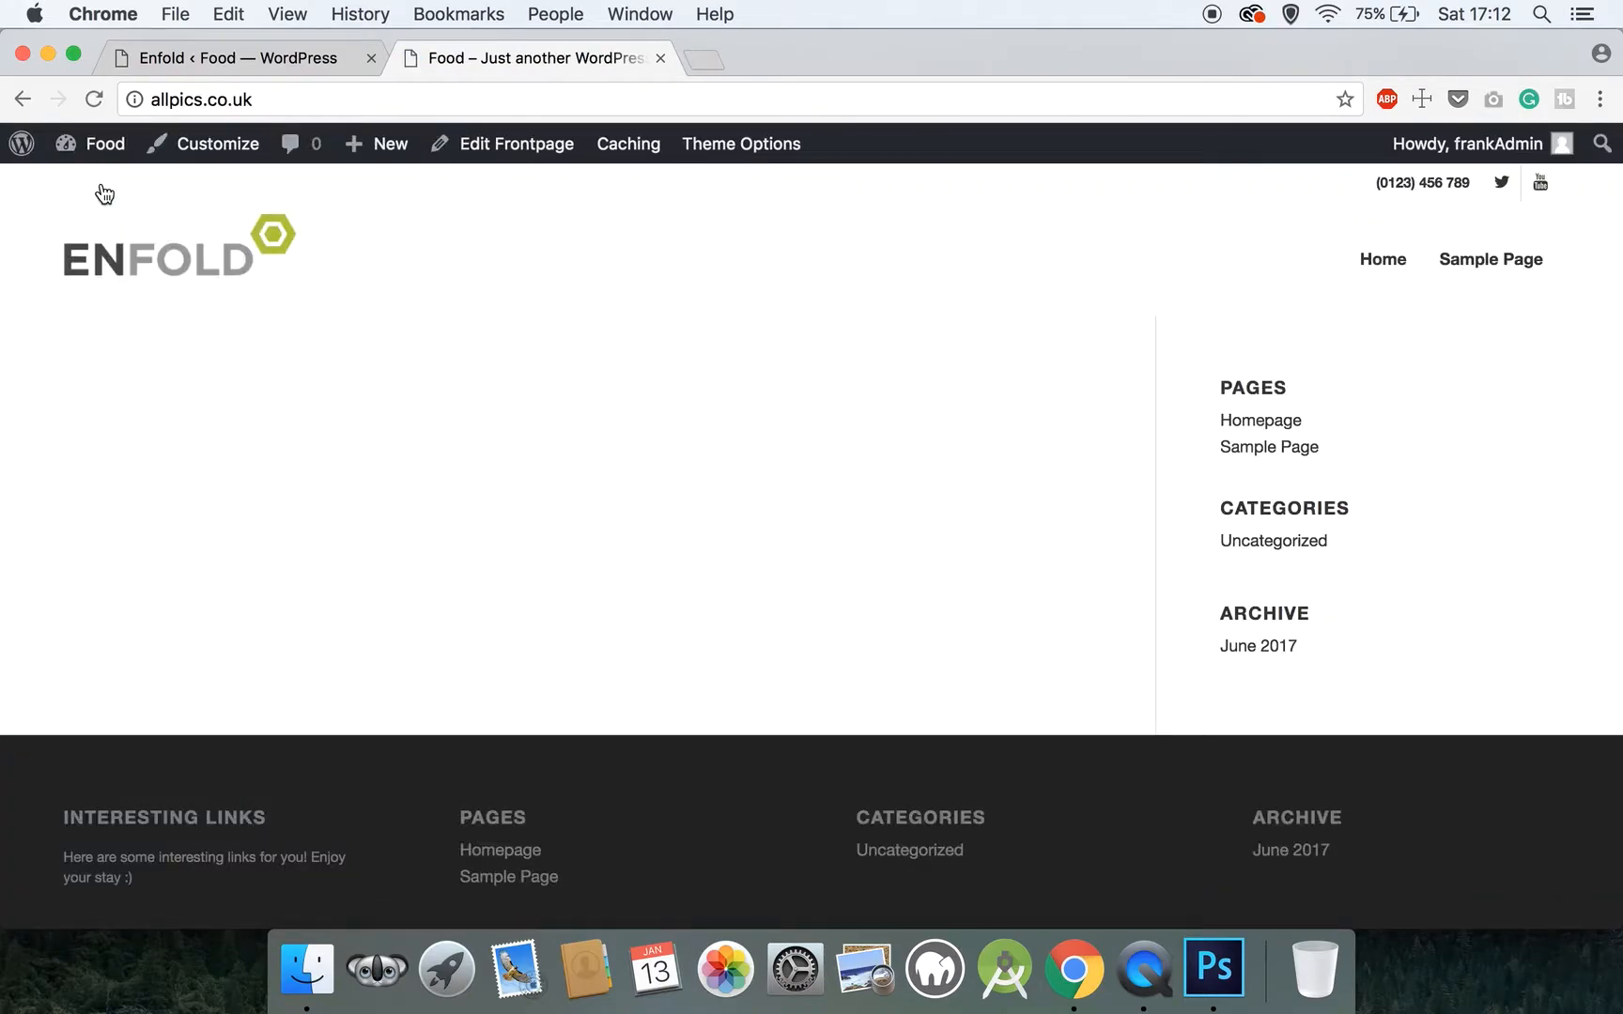
scroll(105, 194, down, 2)
scroll(104, 194, up, 3)
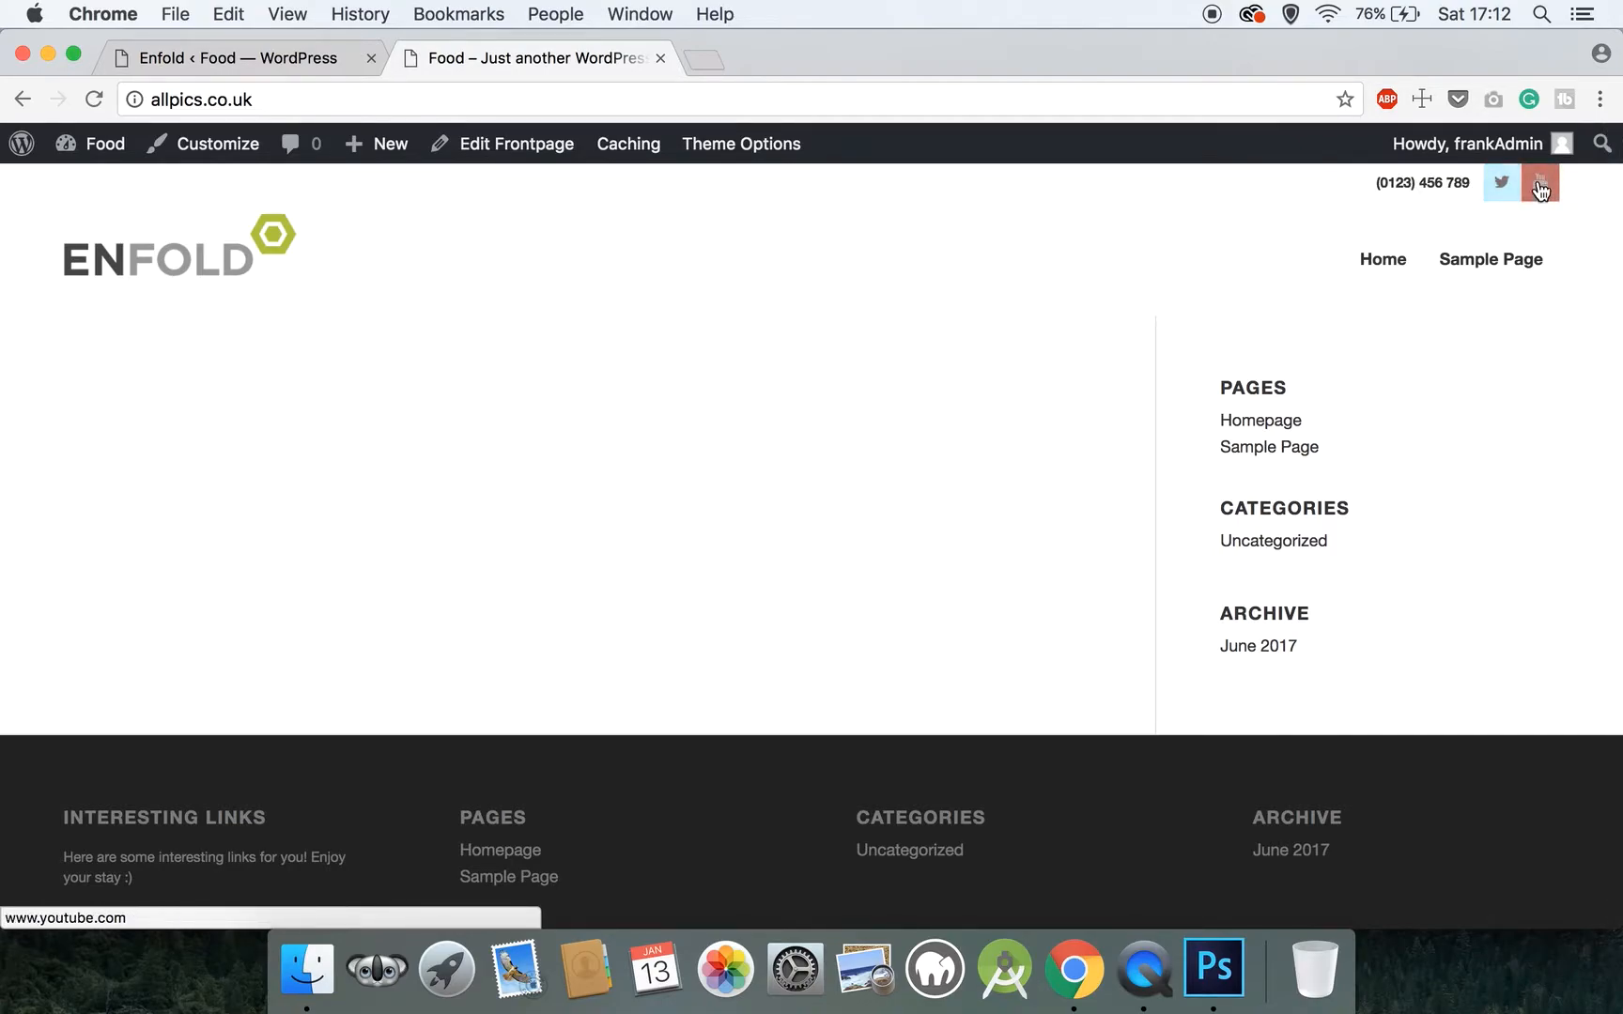
scroll(887, 243, down, 2)
scroll(883, 242, up, 3)
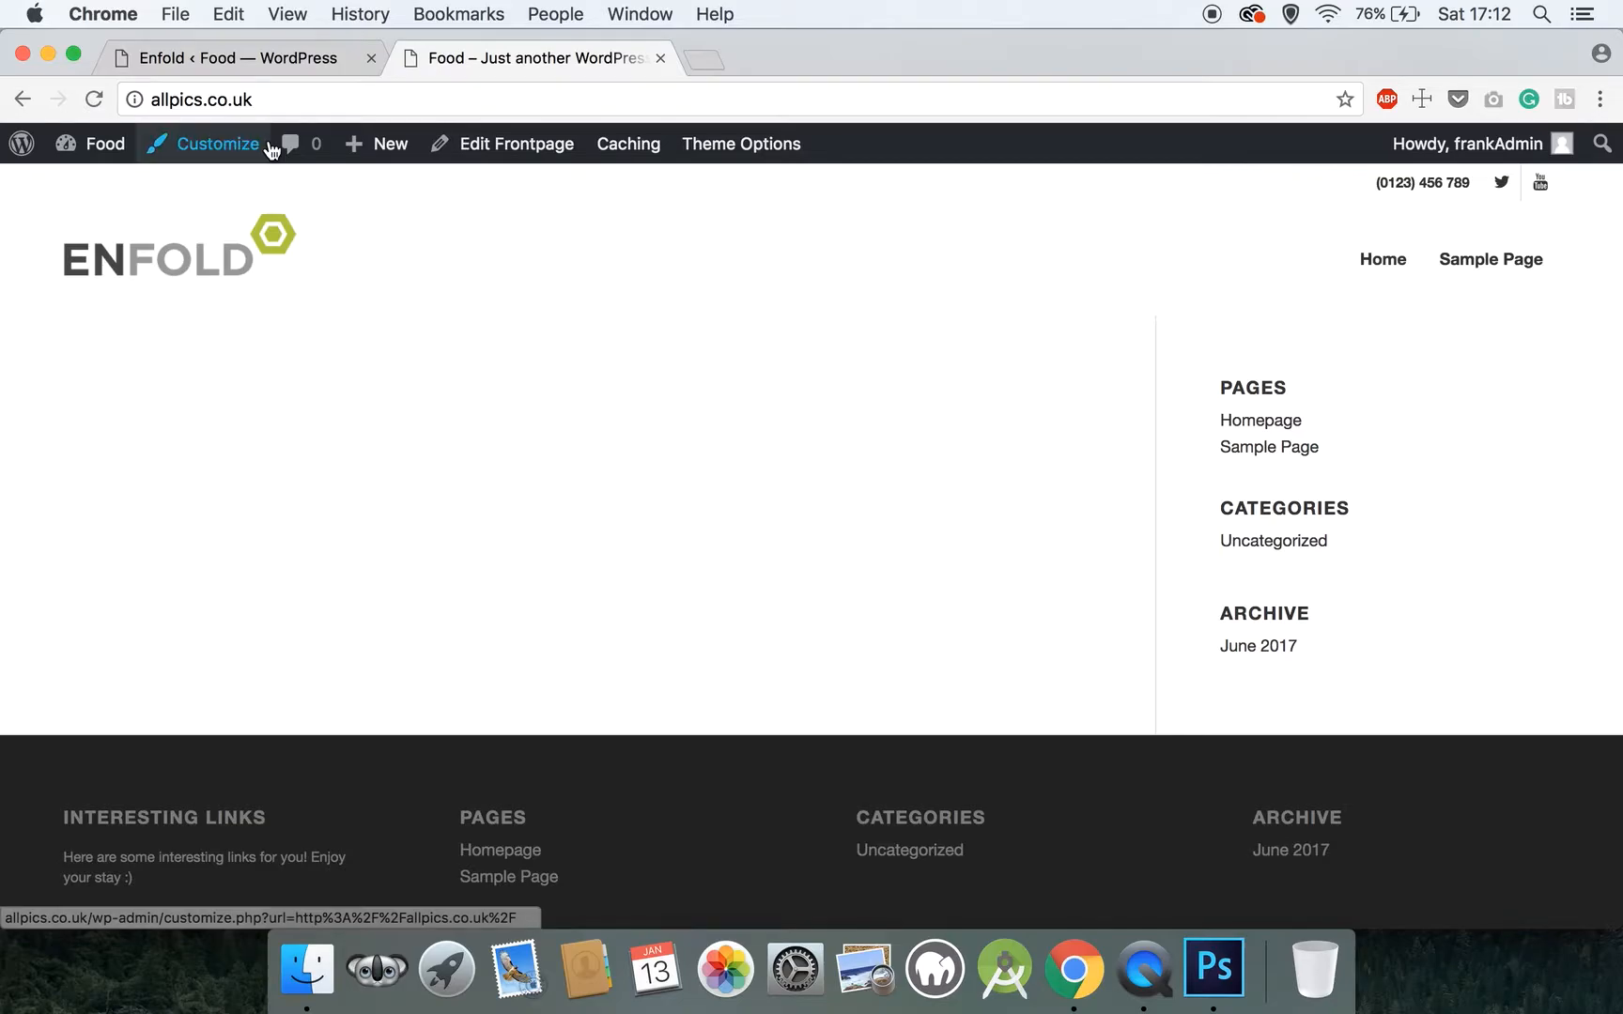
Return to the WordPress admin, open the list of all pages and move Sample Page to the trash
click(284, 59)
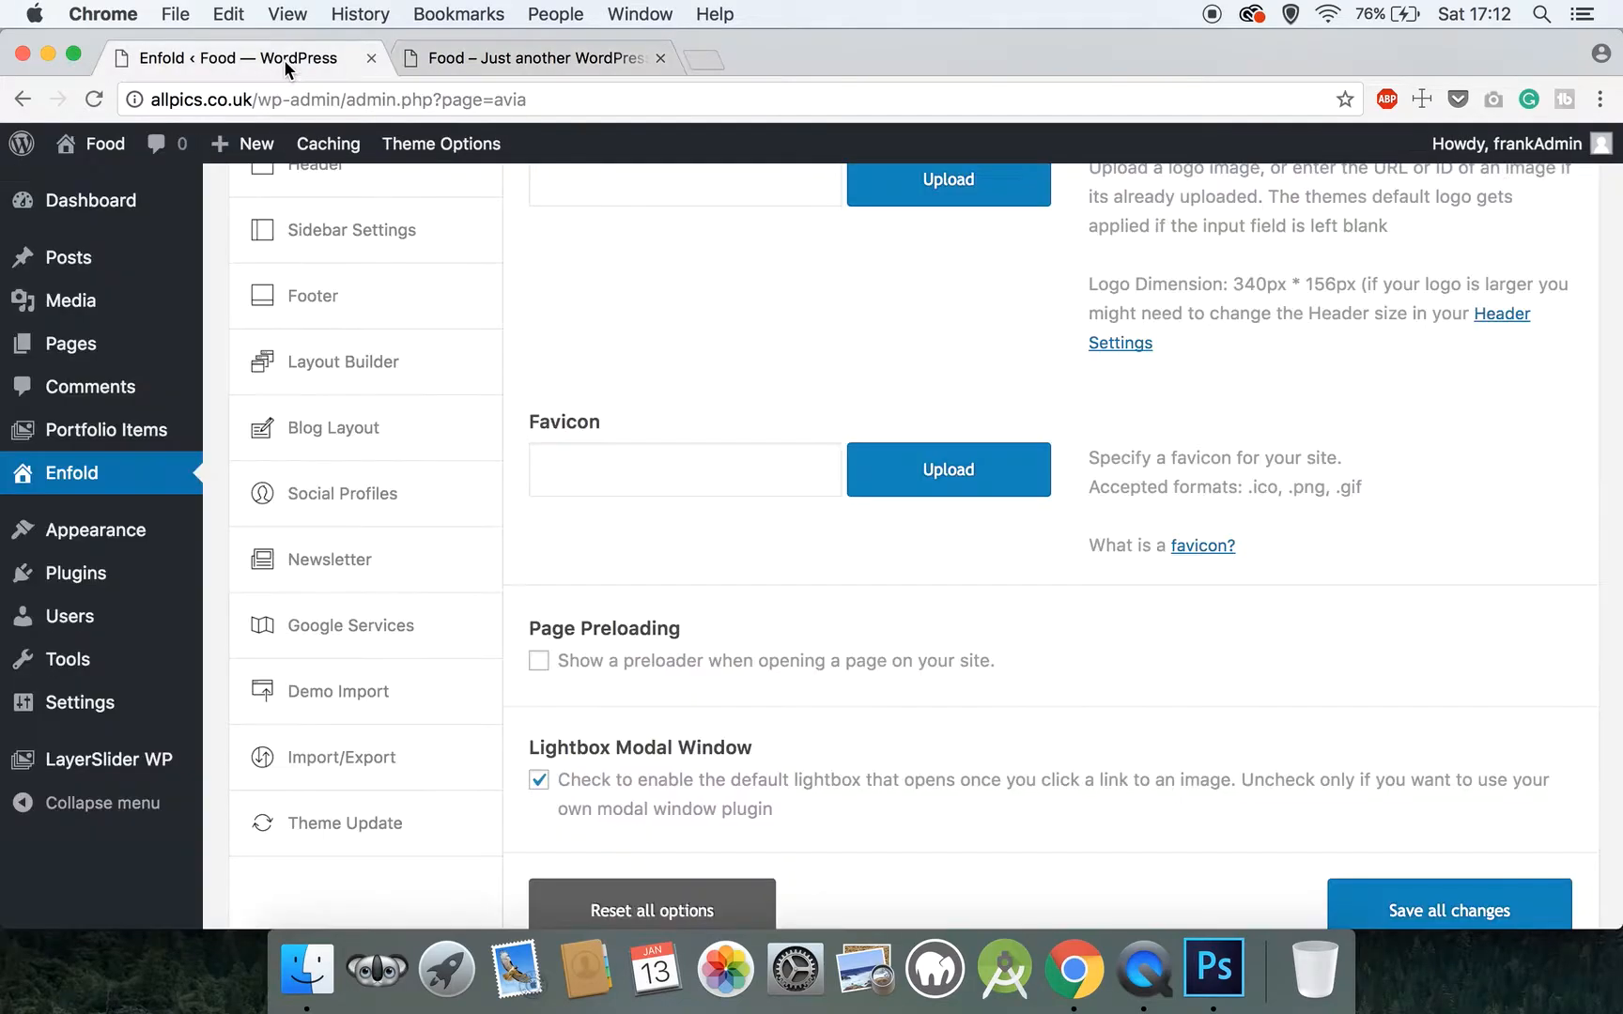
click(94, 344)
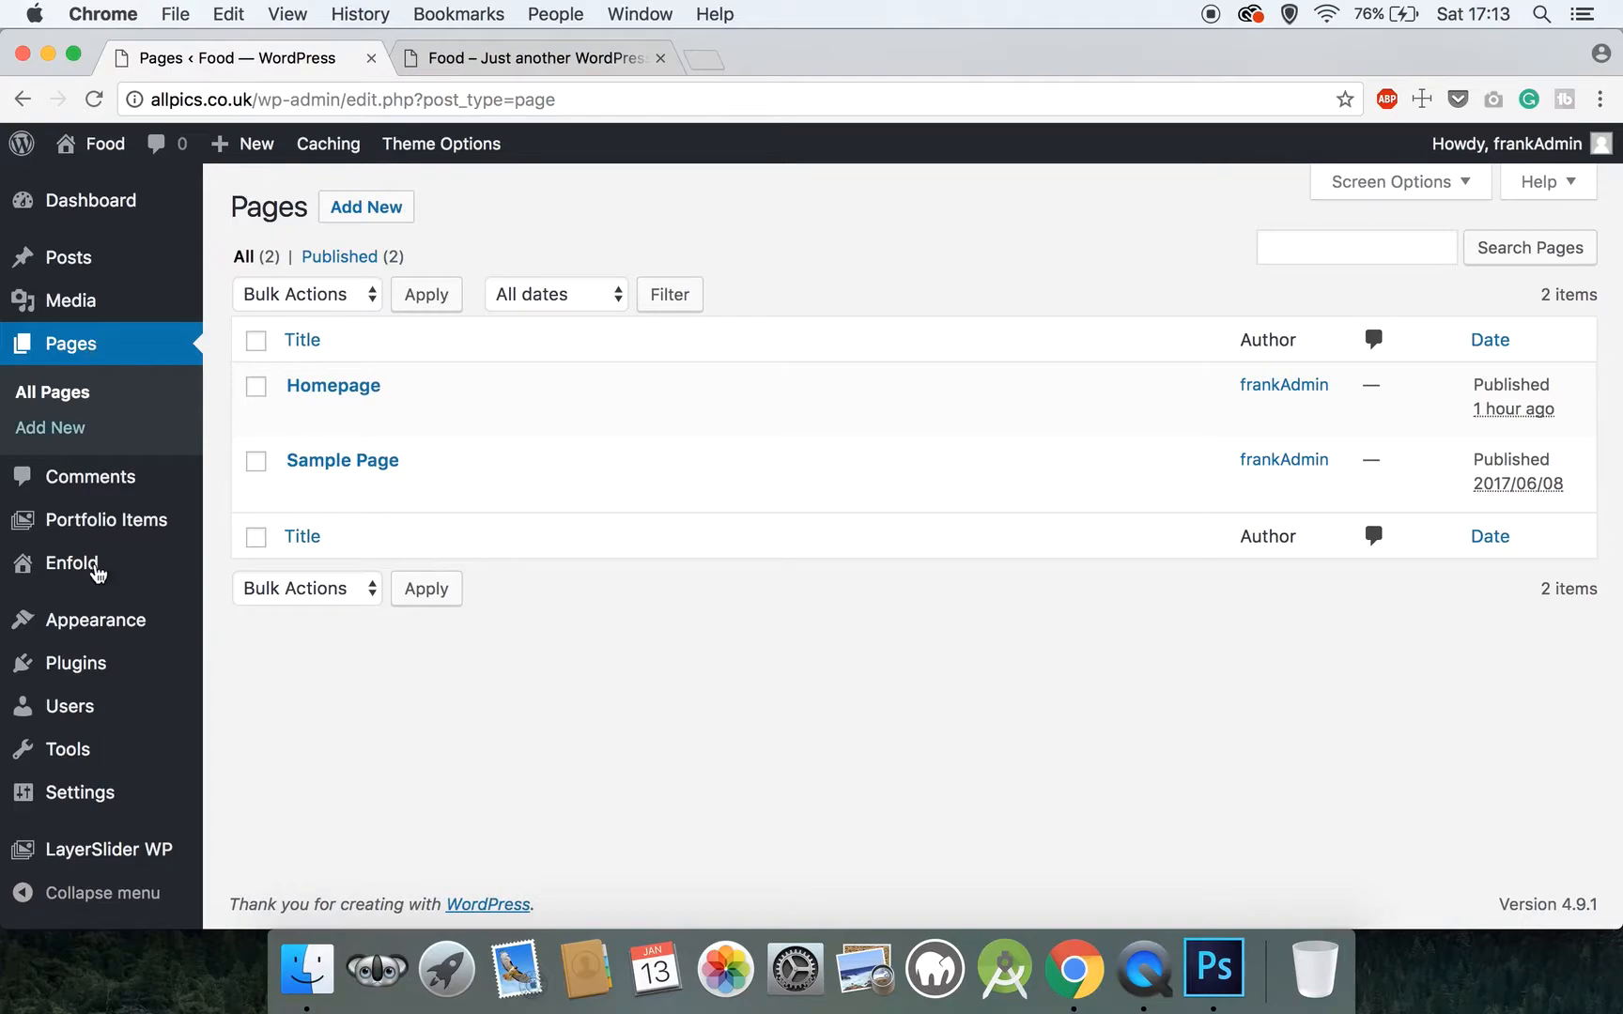
click(257, 463)
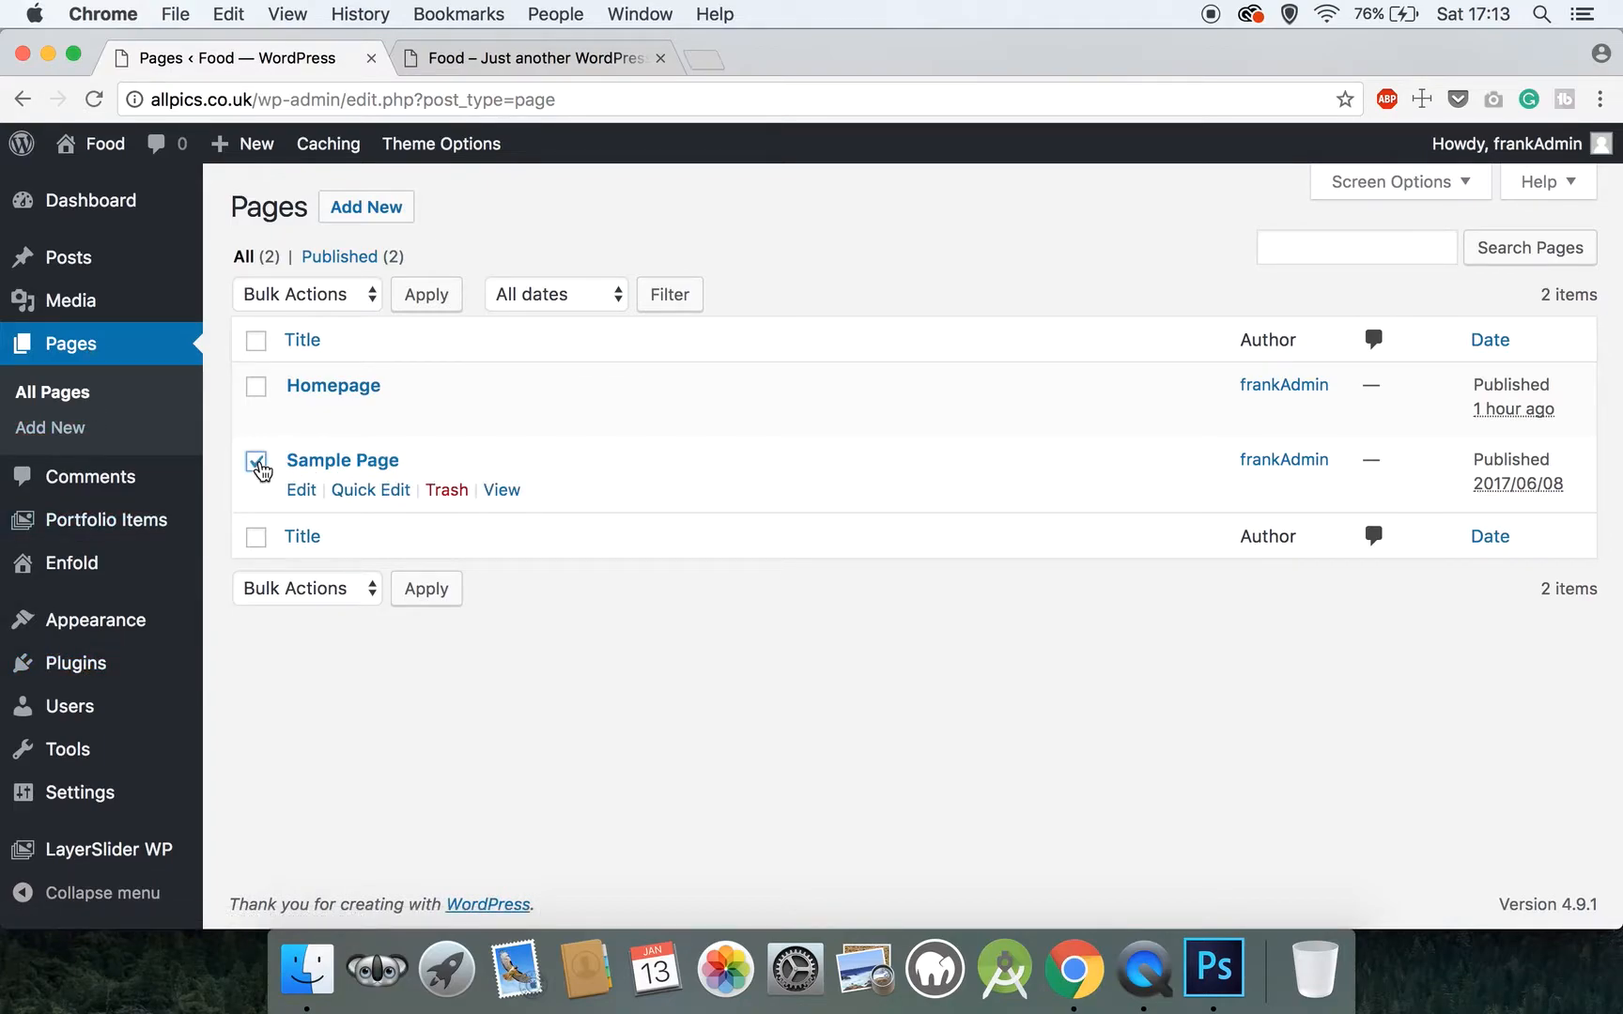
click(297, 305)
click(312, 344)
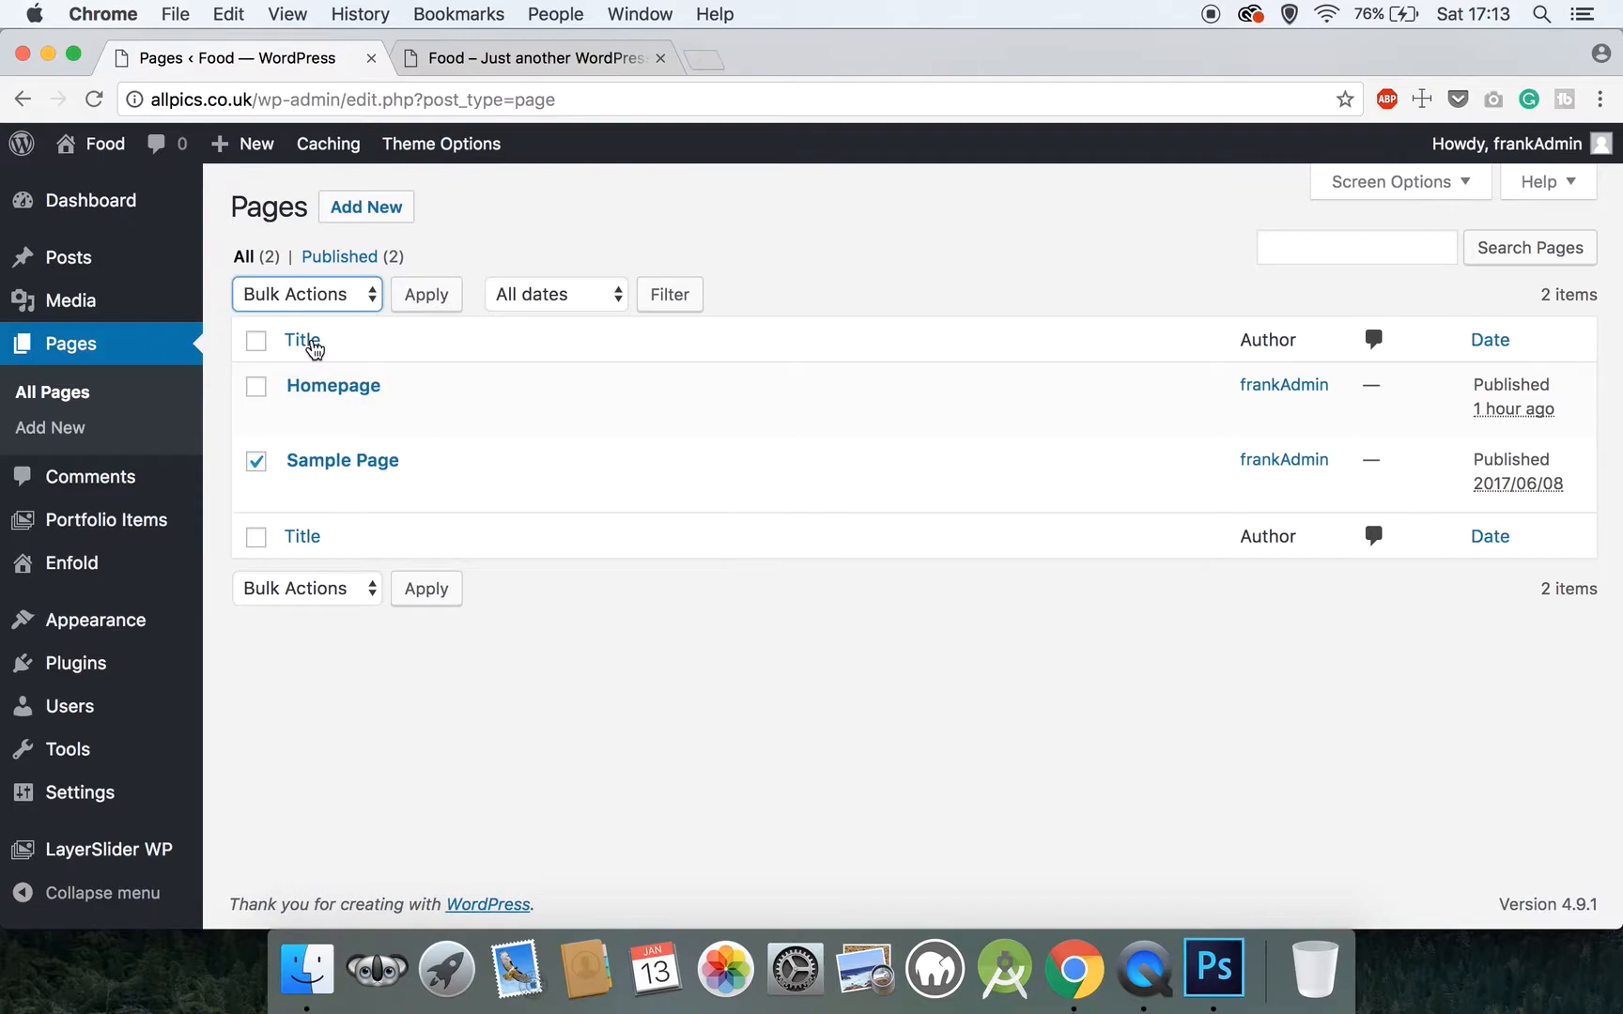
click(428, 295)
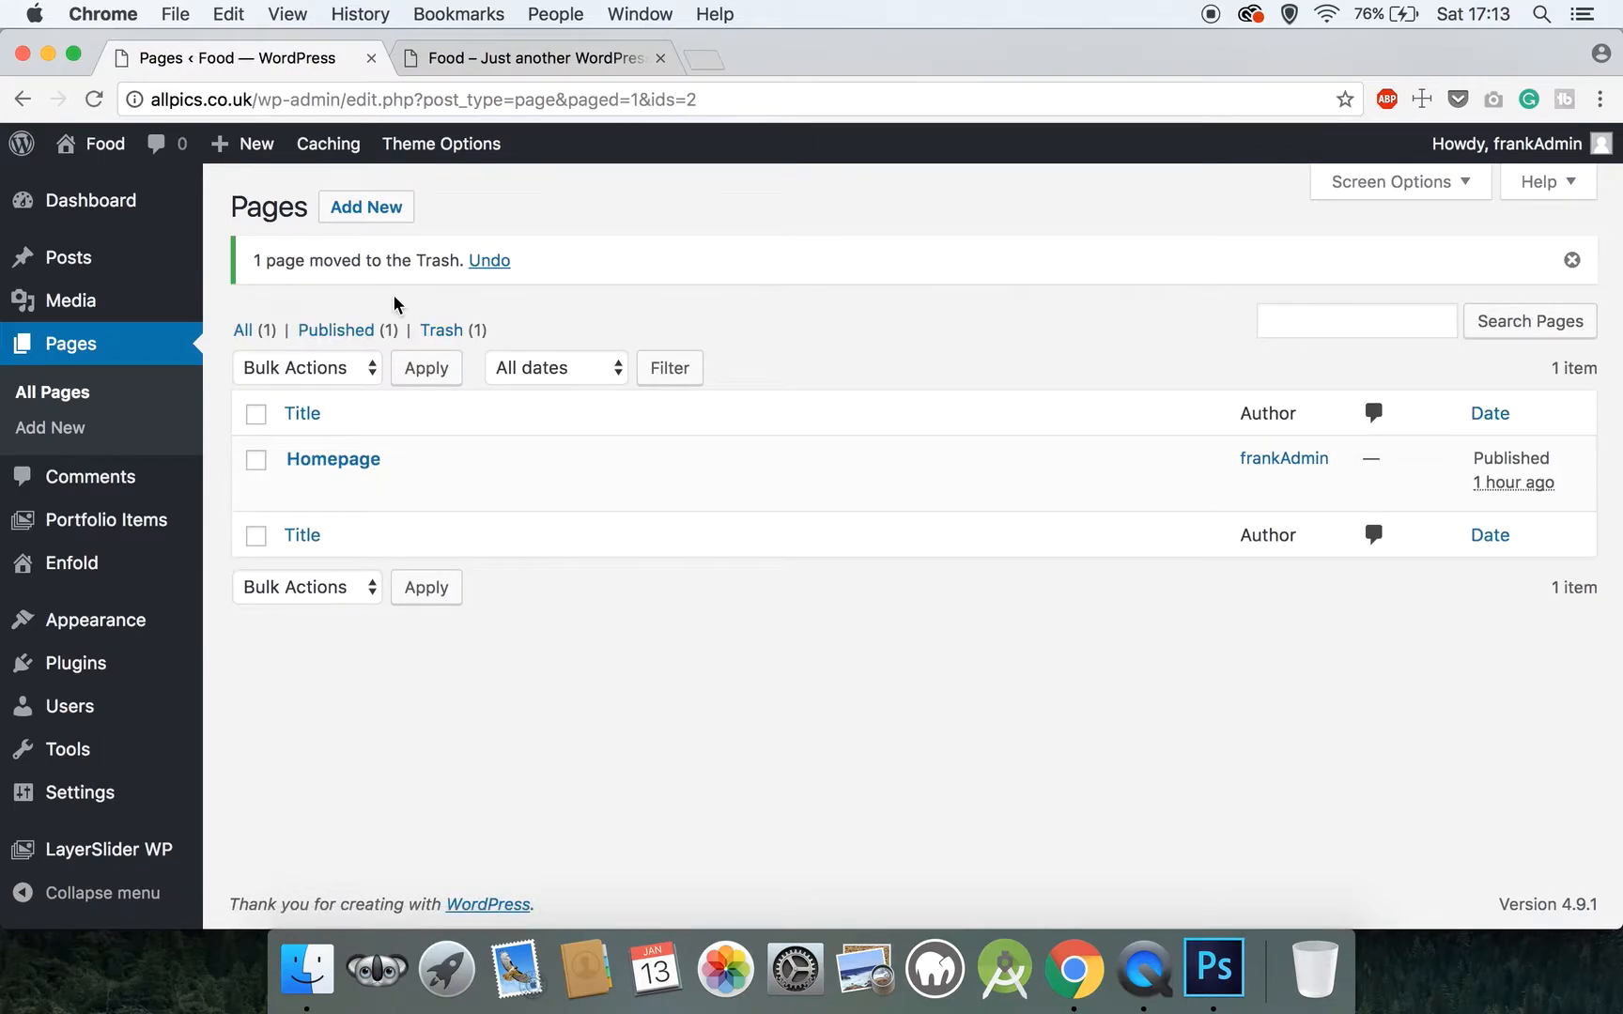
Open Homepage for editing, switch it to the Advanced Layout Editor and go to the page's Layout settings
click(341, 470)
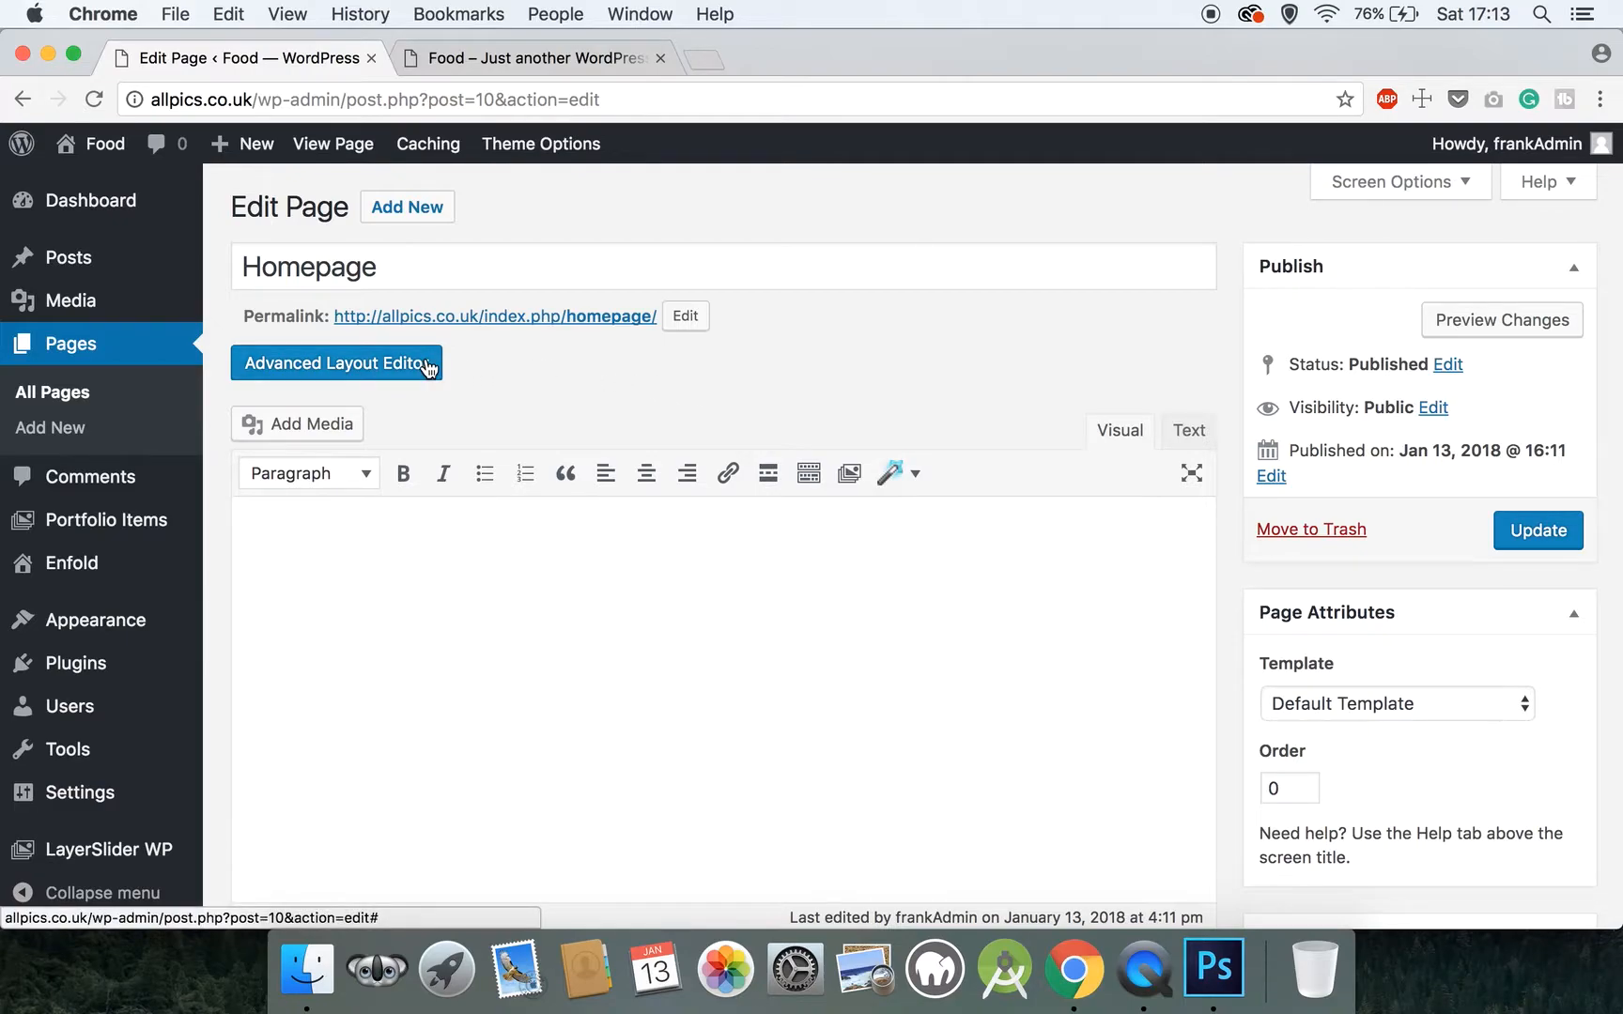
click(427, 366)
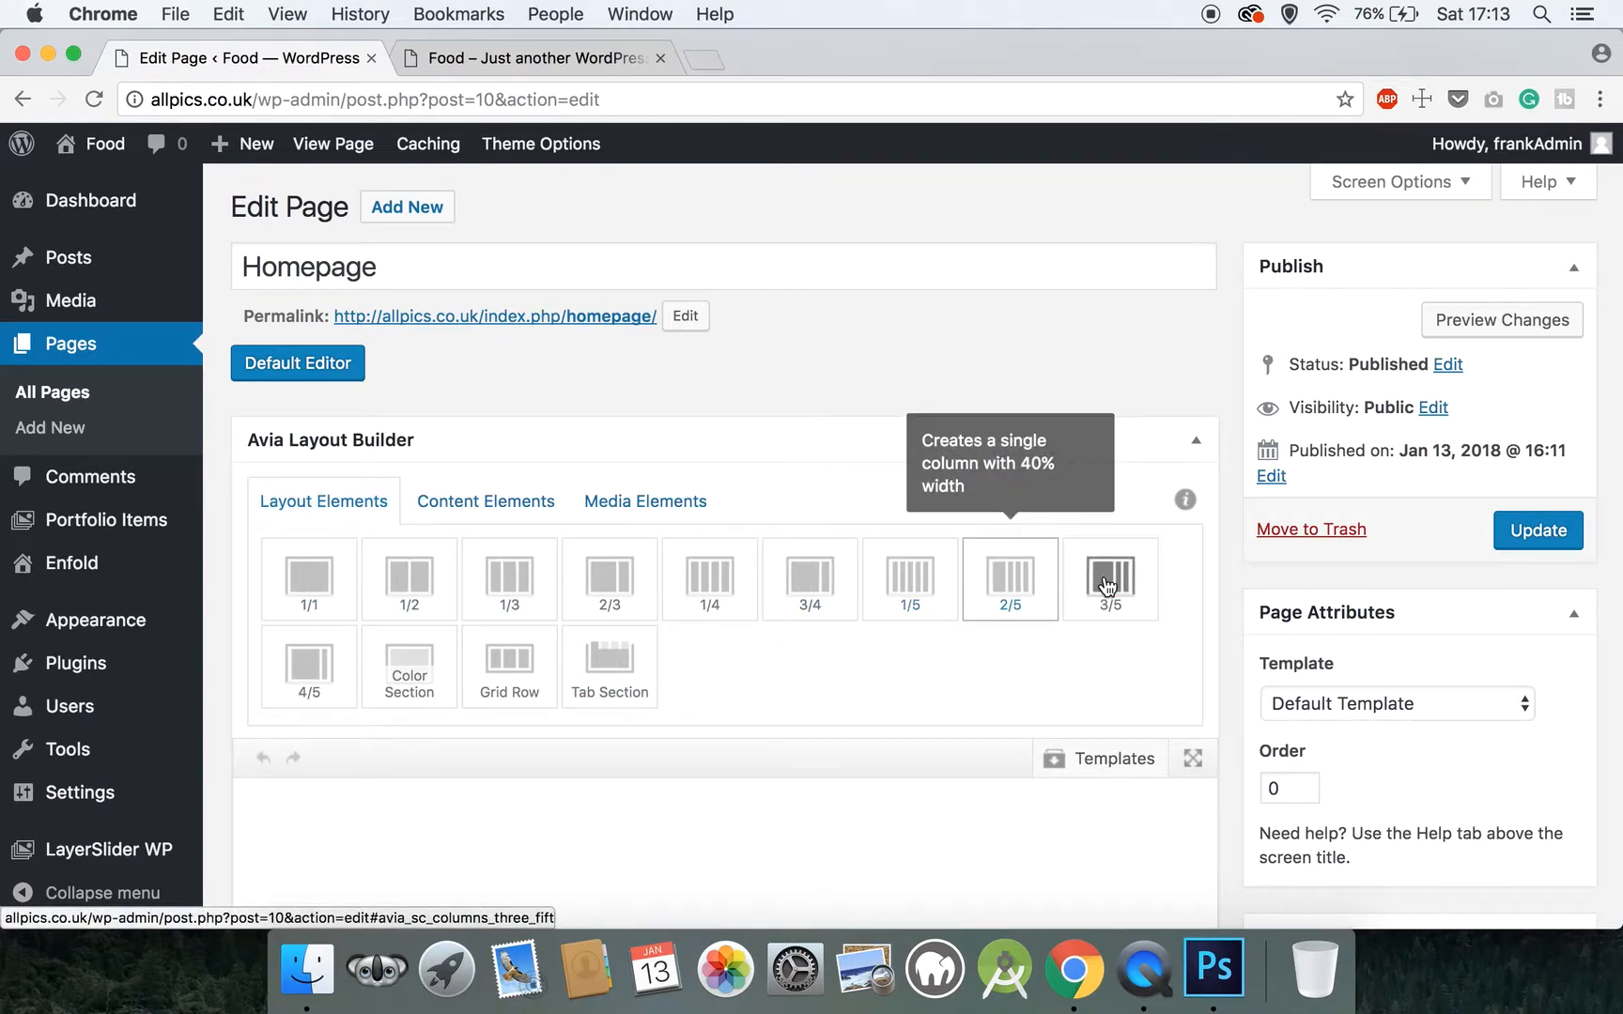
scroll(1111, 587, down, 2)
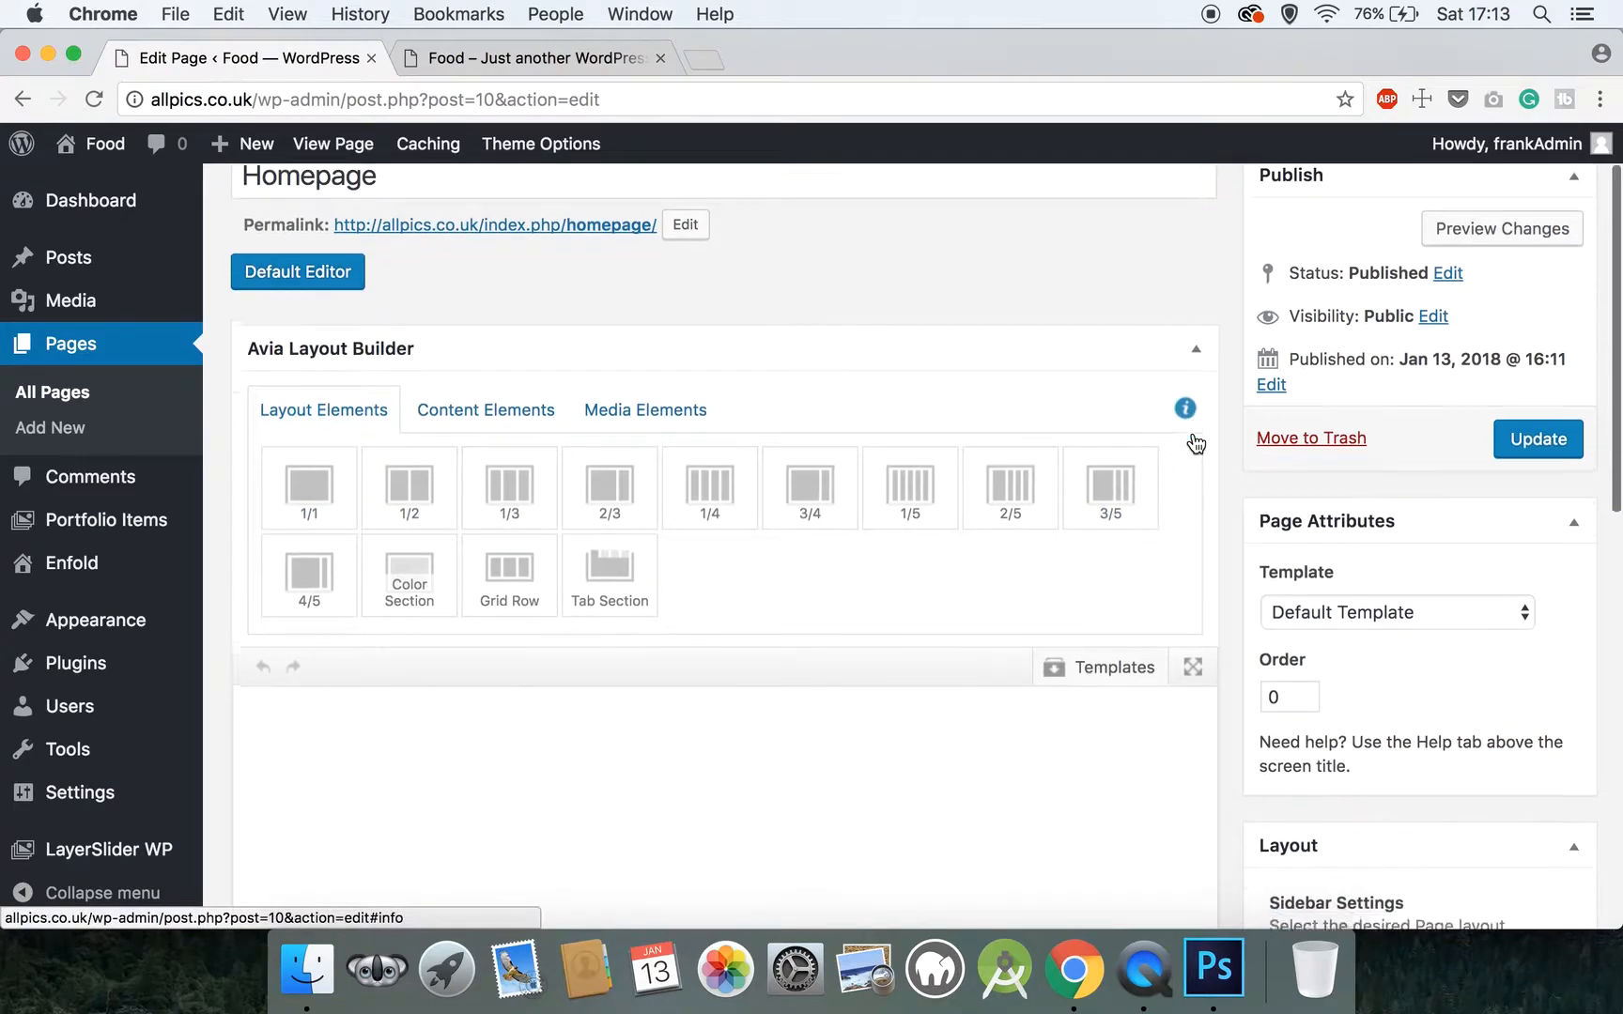
scroll(1192, 437, down, 3)
scroll(1221, 444, down, 1)
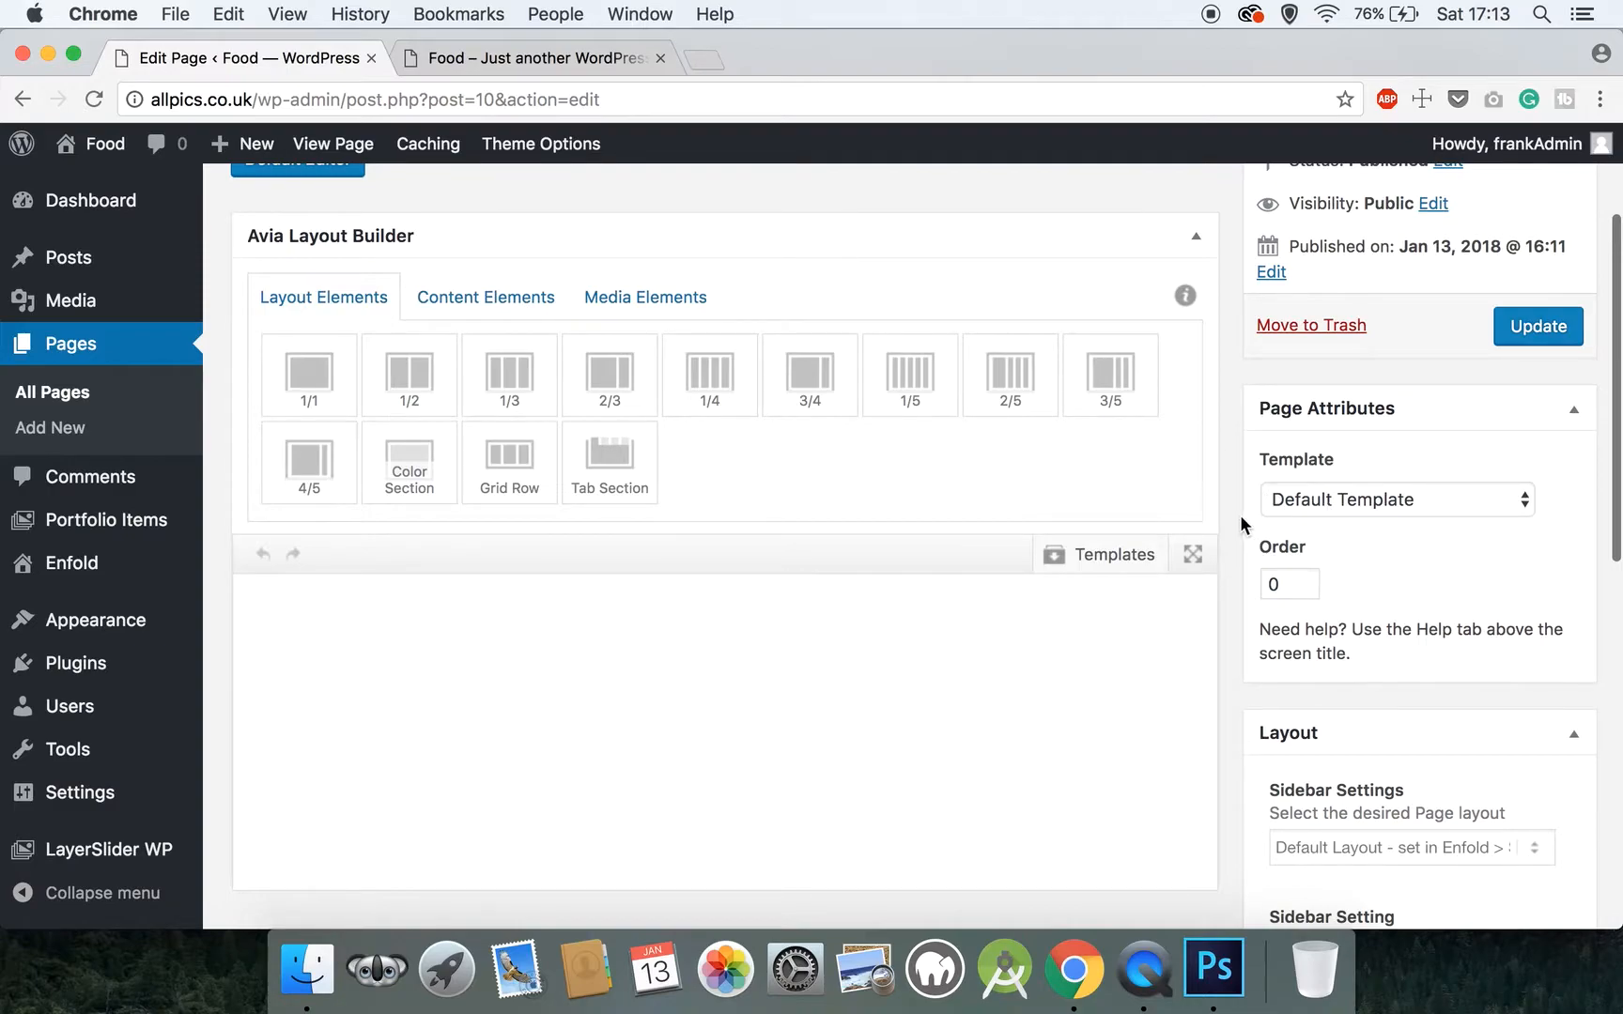
scroll(1239, 515, down, 5)
scroll(1240, 515, down, 2)
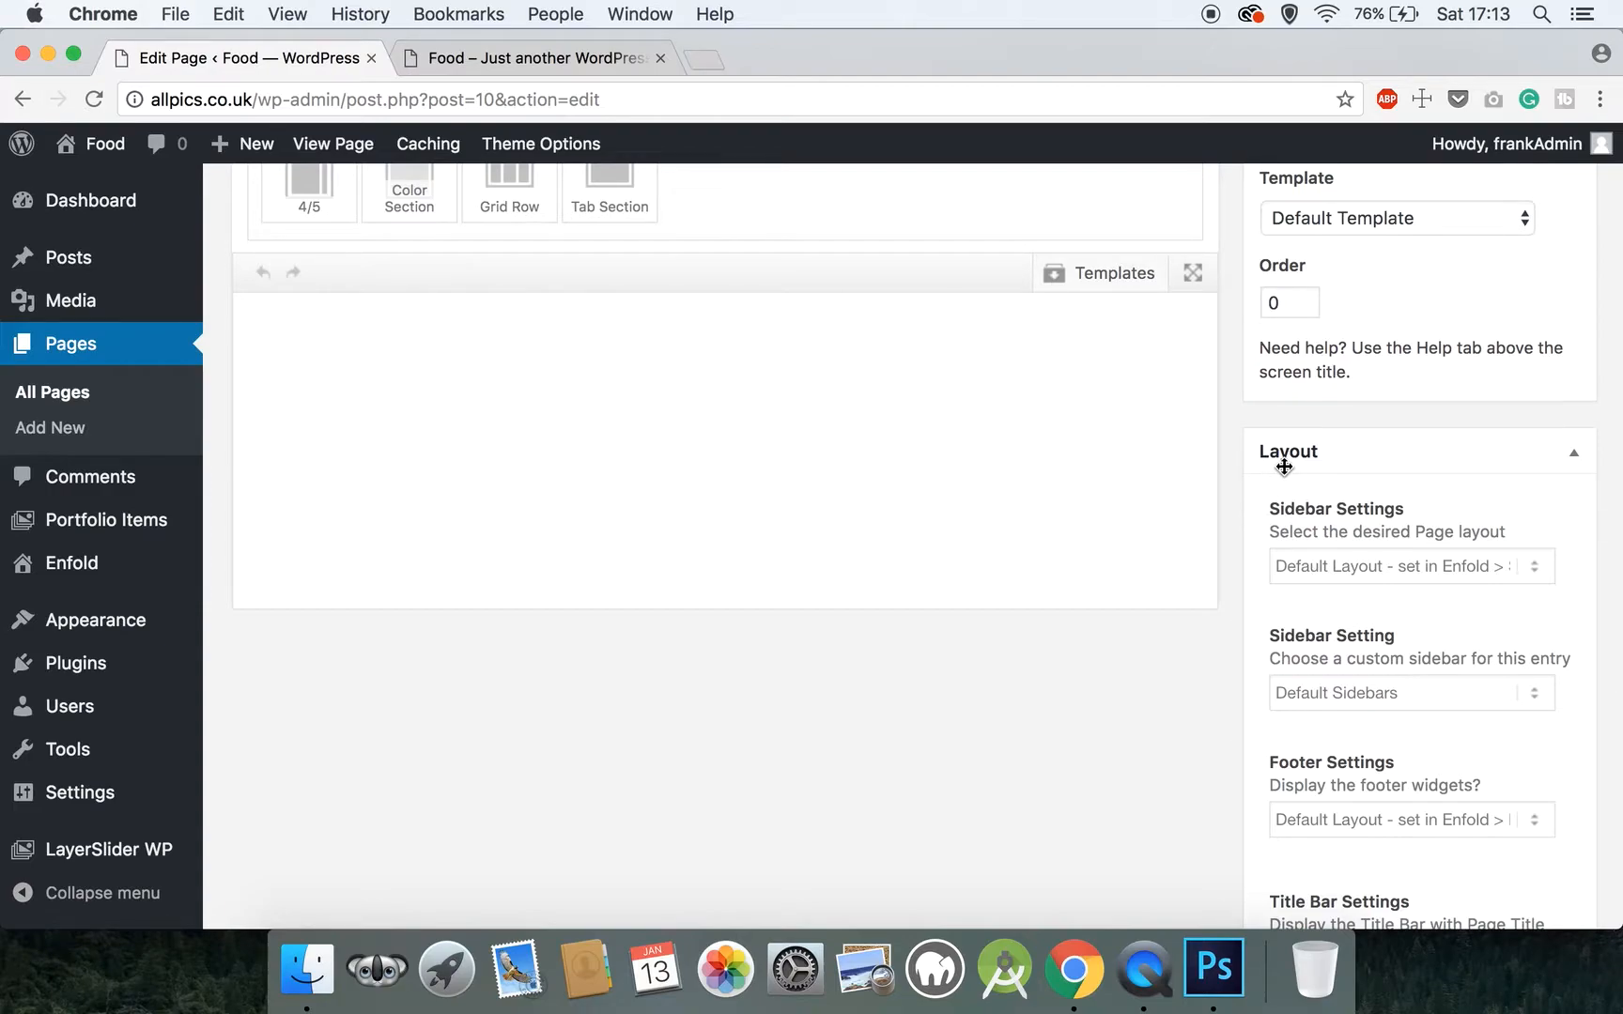
Check the sidebar on the live site, and set the Homepage's Sidebar Settings to No Sidebar
scroll(1284, 467, down, 3)
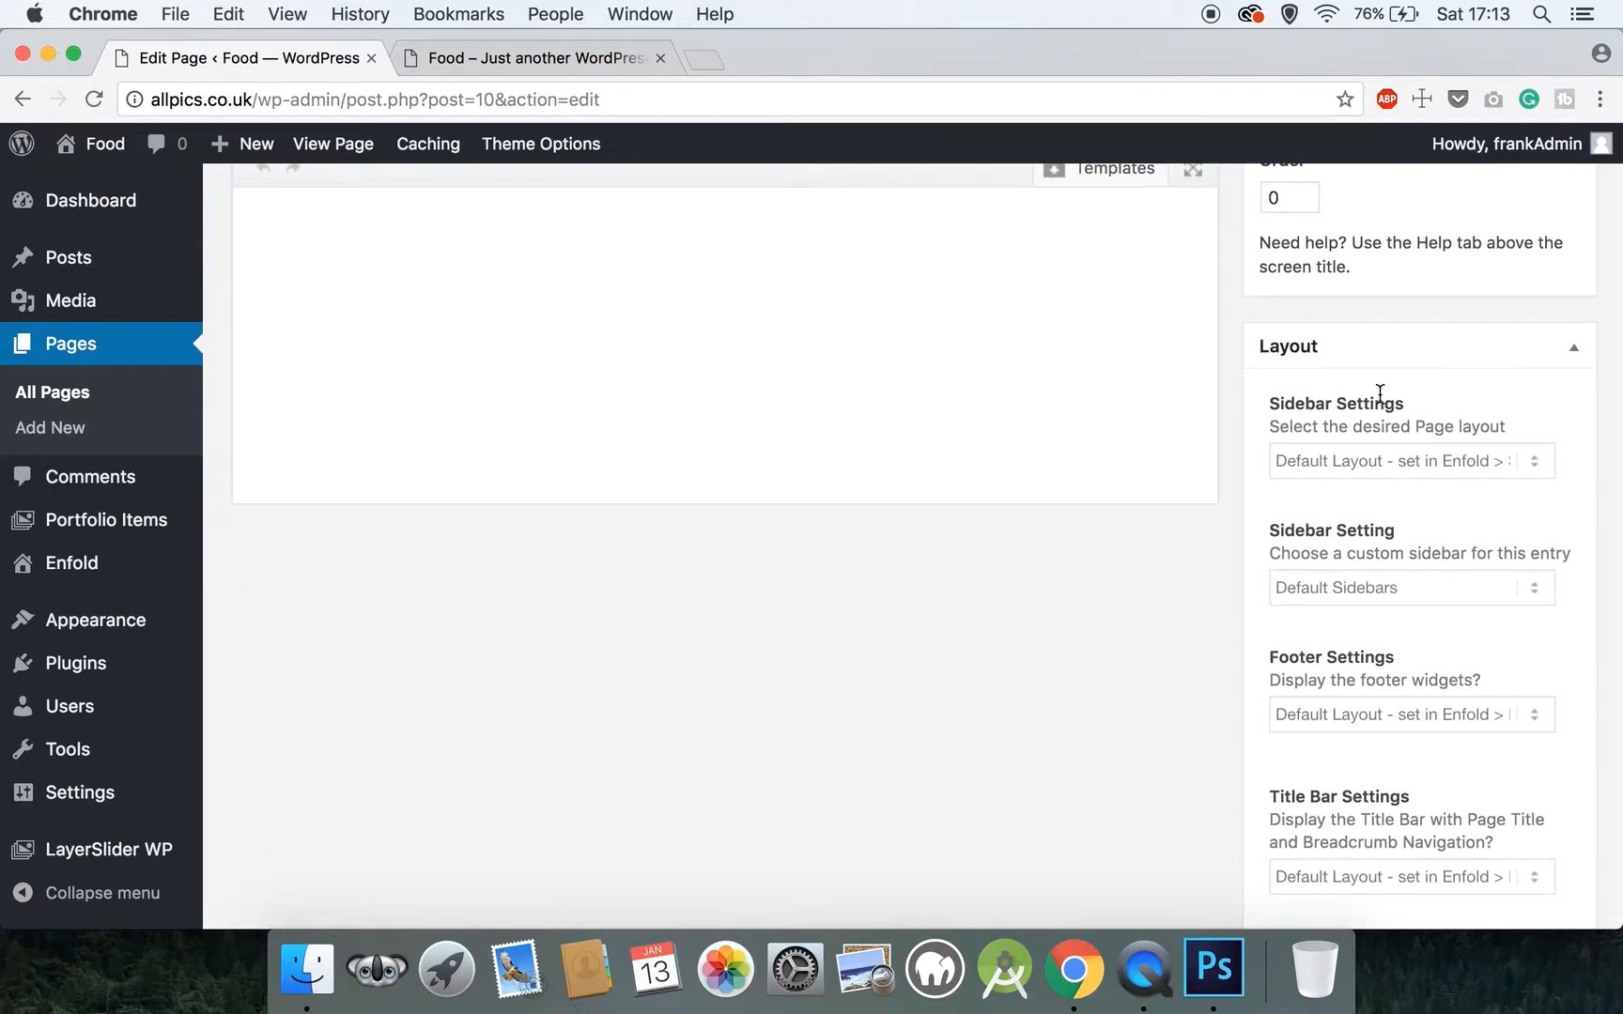
click(475, 53)
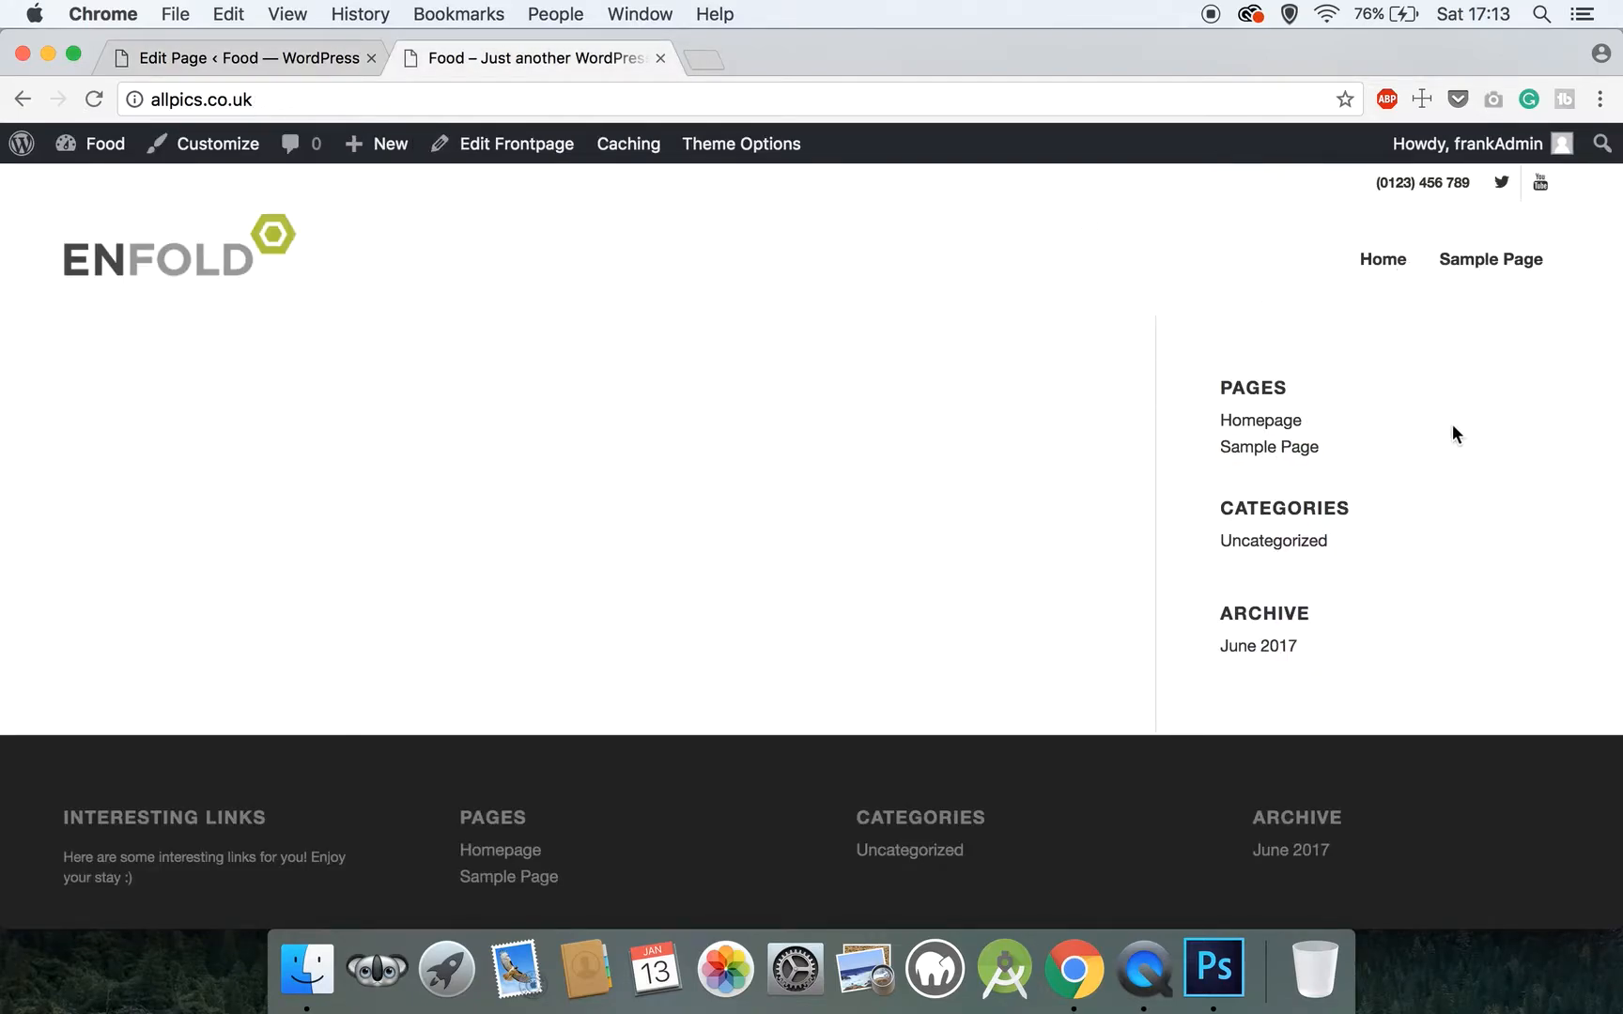
click(188, 59)
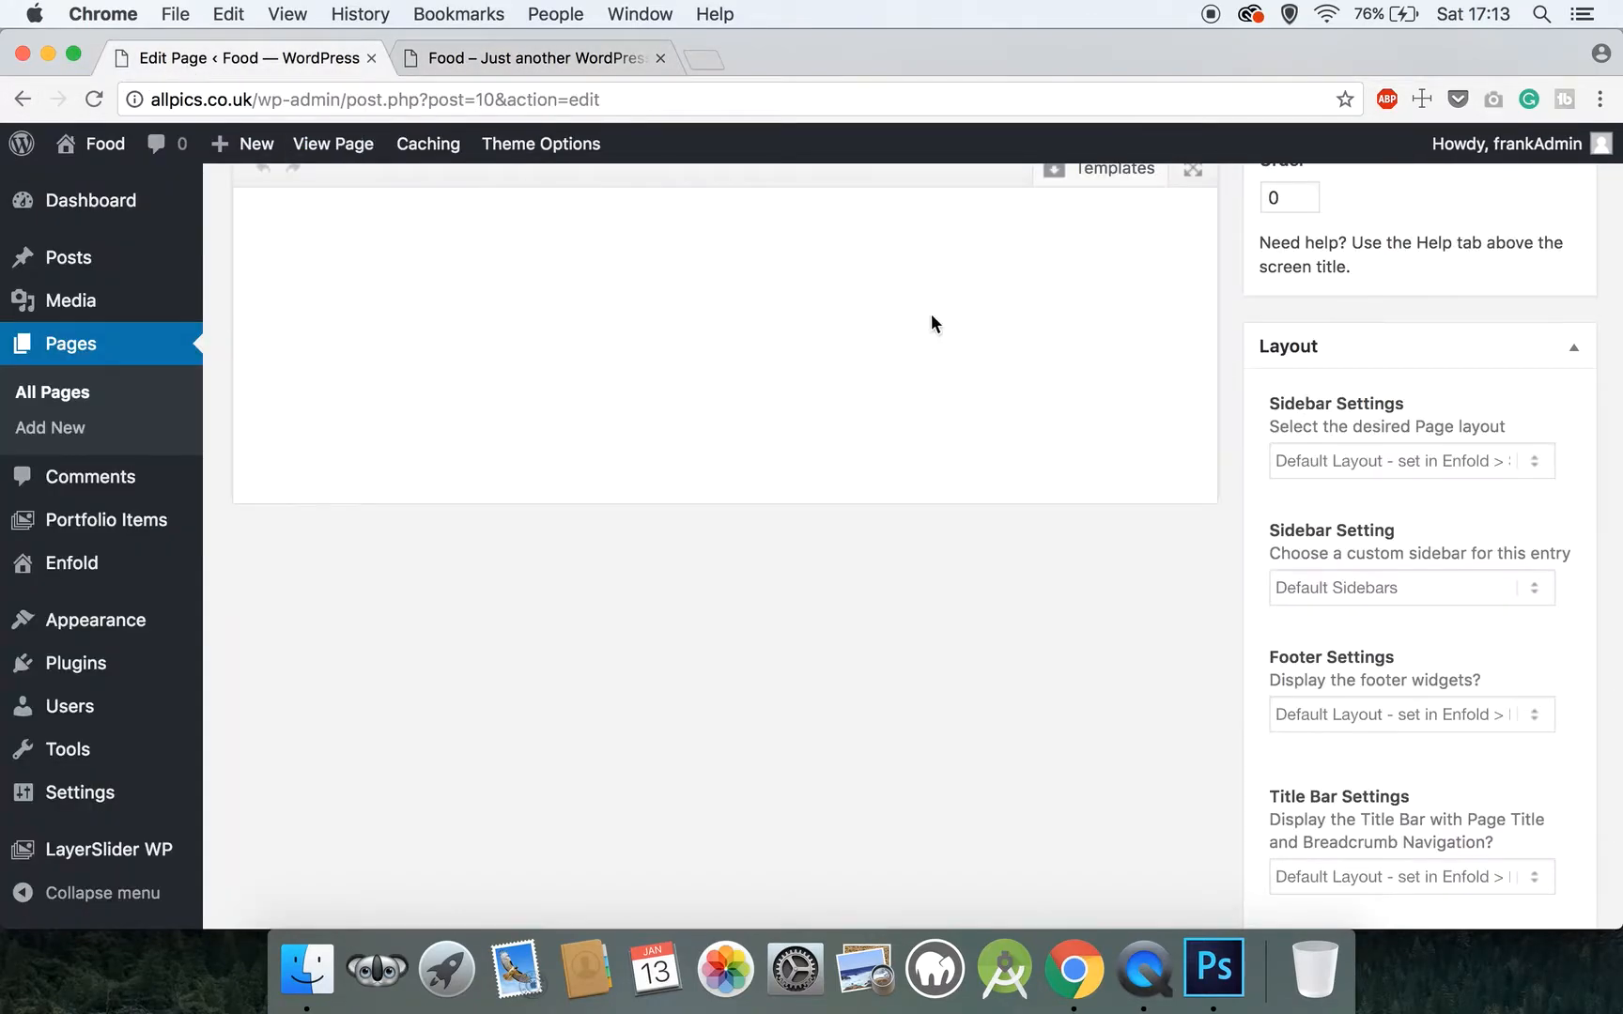
click(1401, 469)
click(1391, 481)
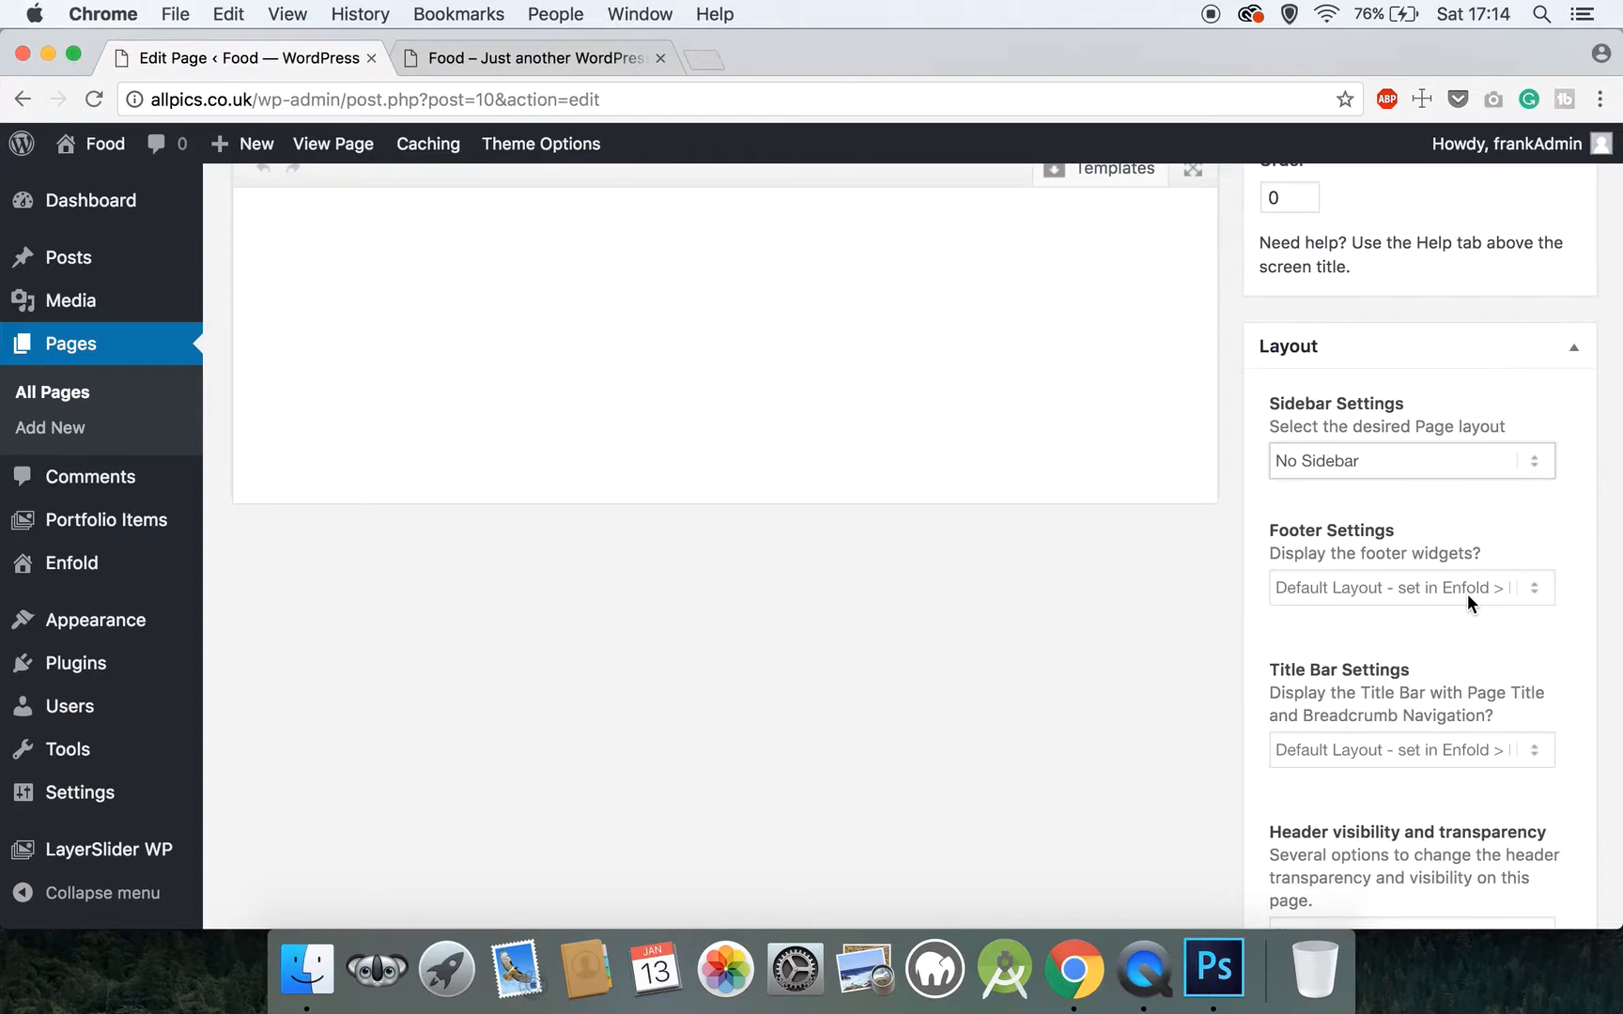
Set the Homepage's Title Bar Settings to Hide both and update the page
click(1369, 736)
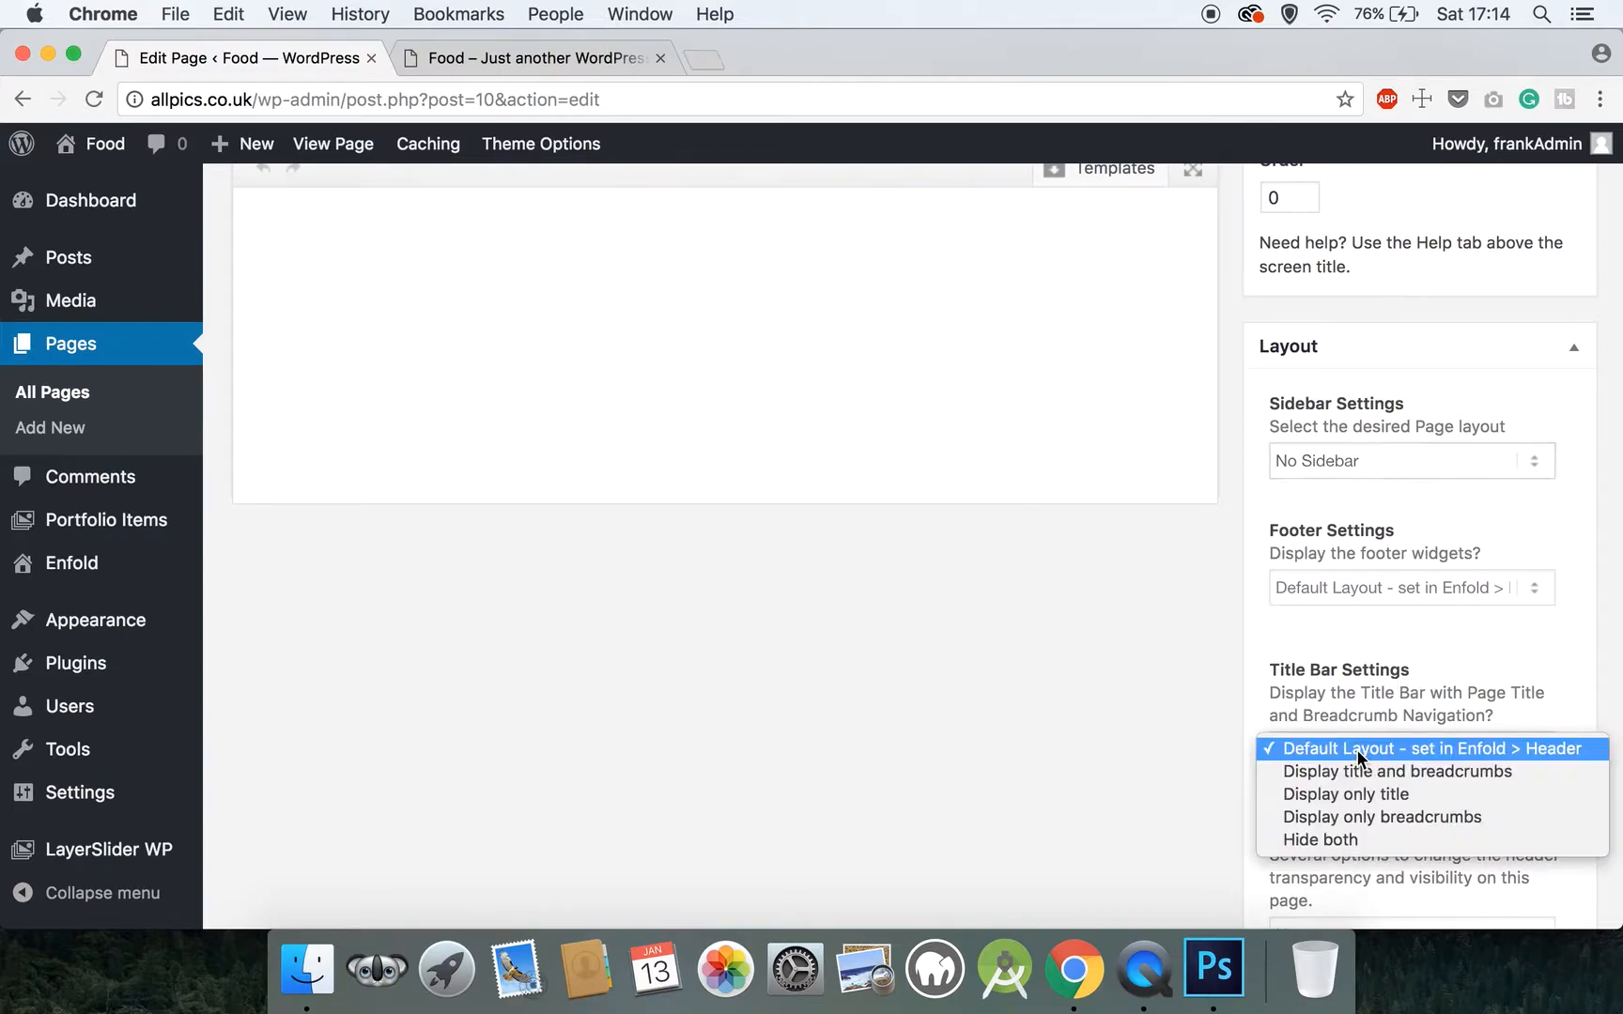
click(1345, 841)
scroll(1151, 761, down, 3)
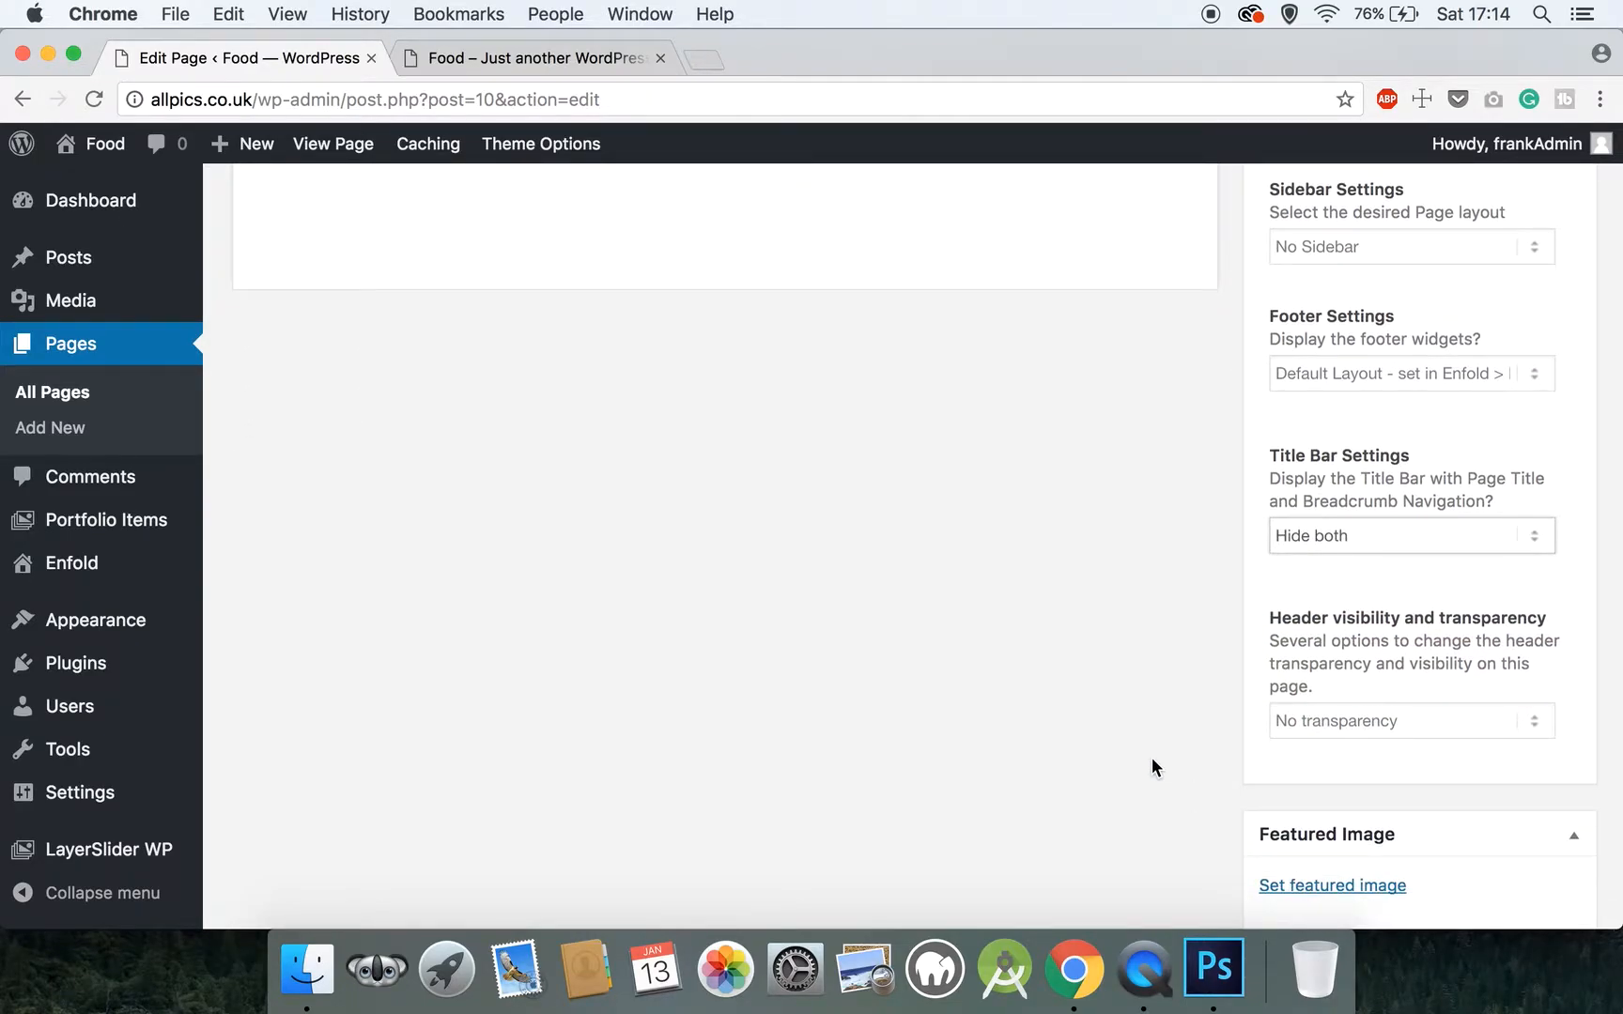
scroll(1353, 717, down, 3)
scroll(1352, 717, up, 15)
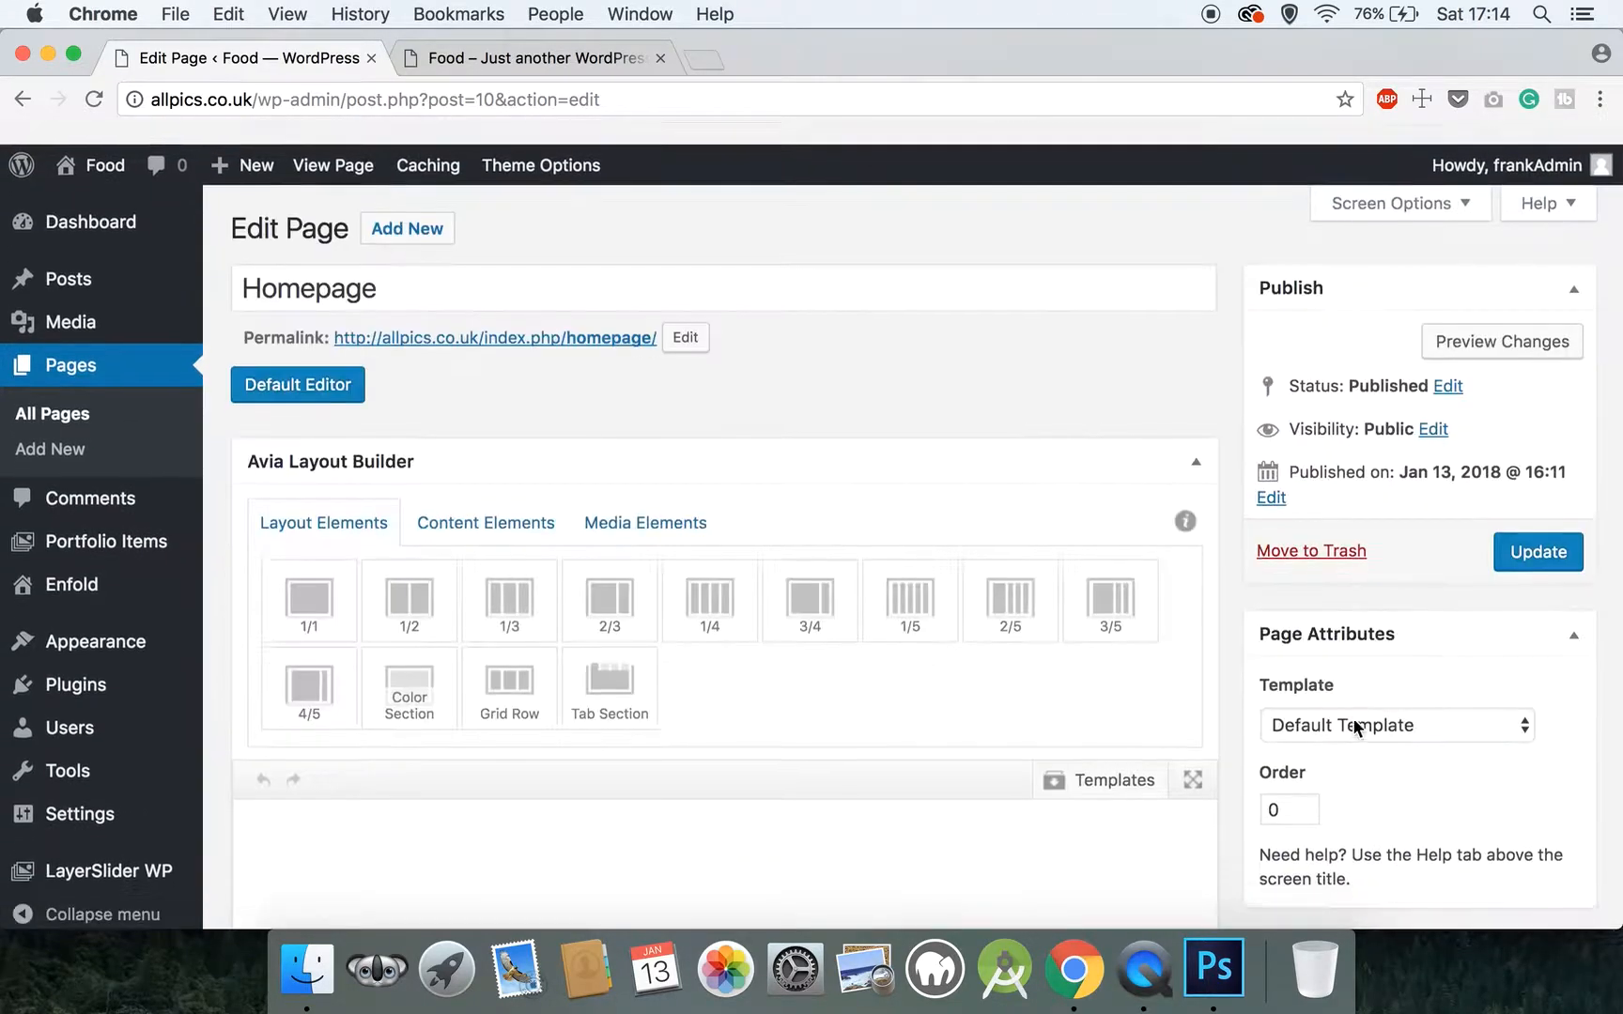
click(1529, 531)
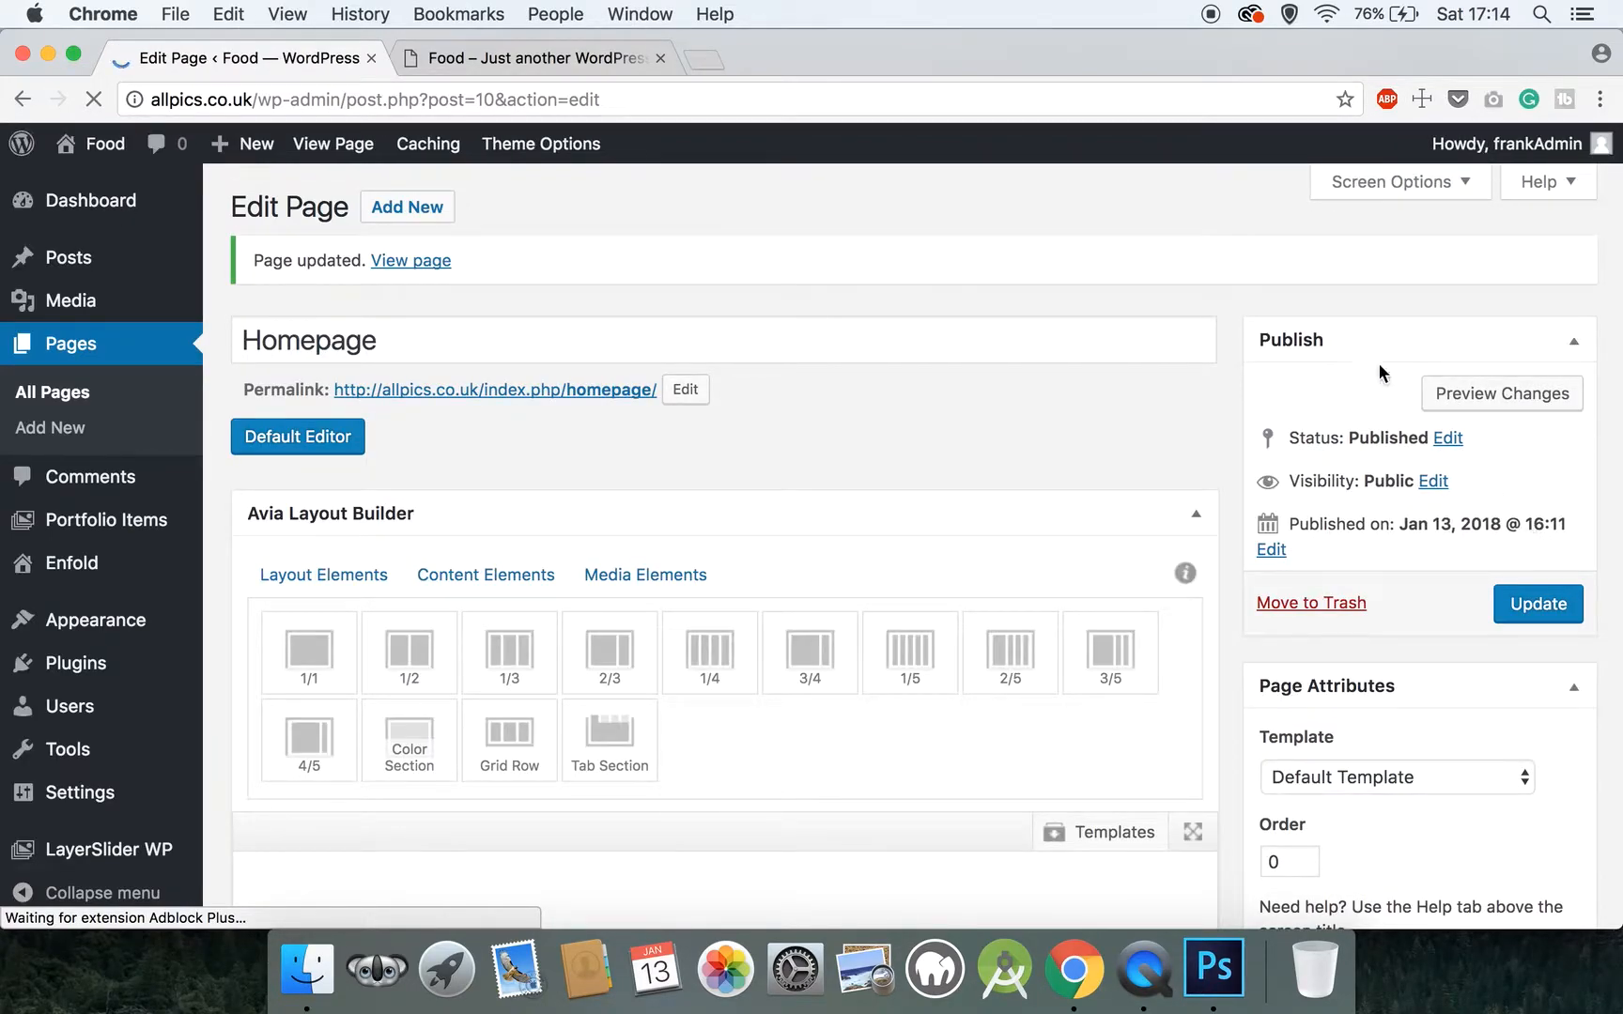
View the updated Homepage, compare it with the earlier version in the other browser tab, and return to the page editor
click(439, 262)
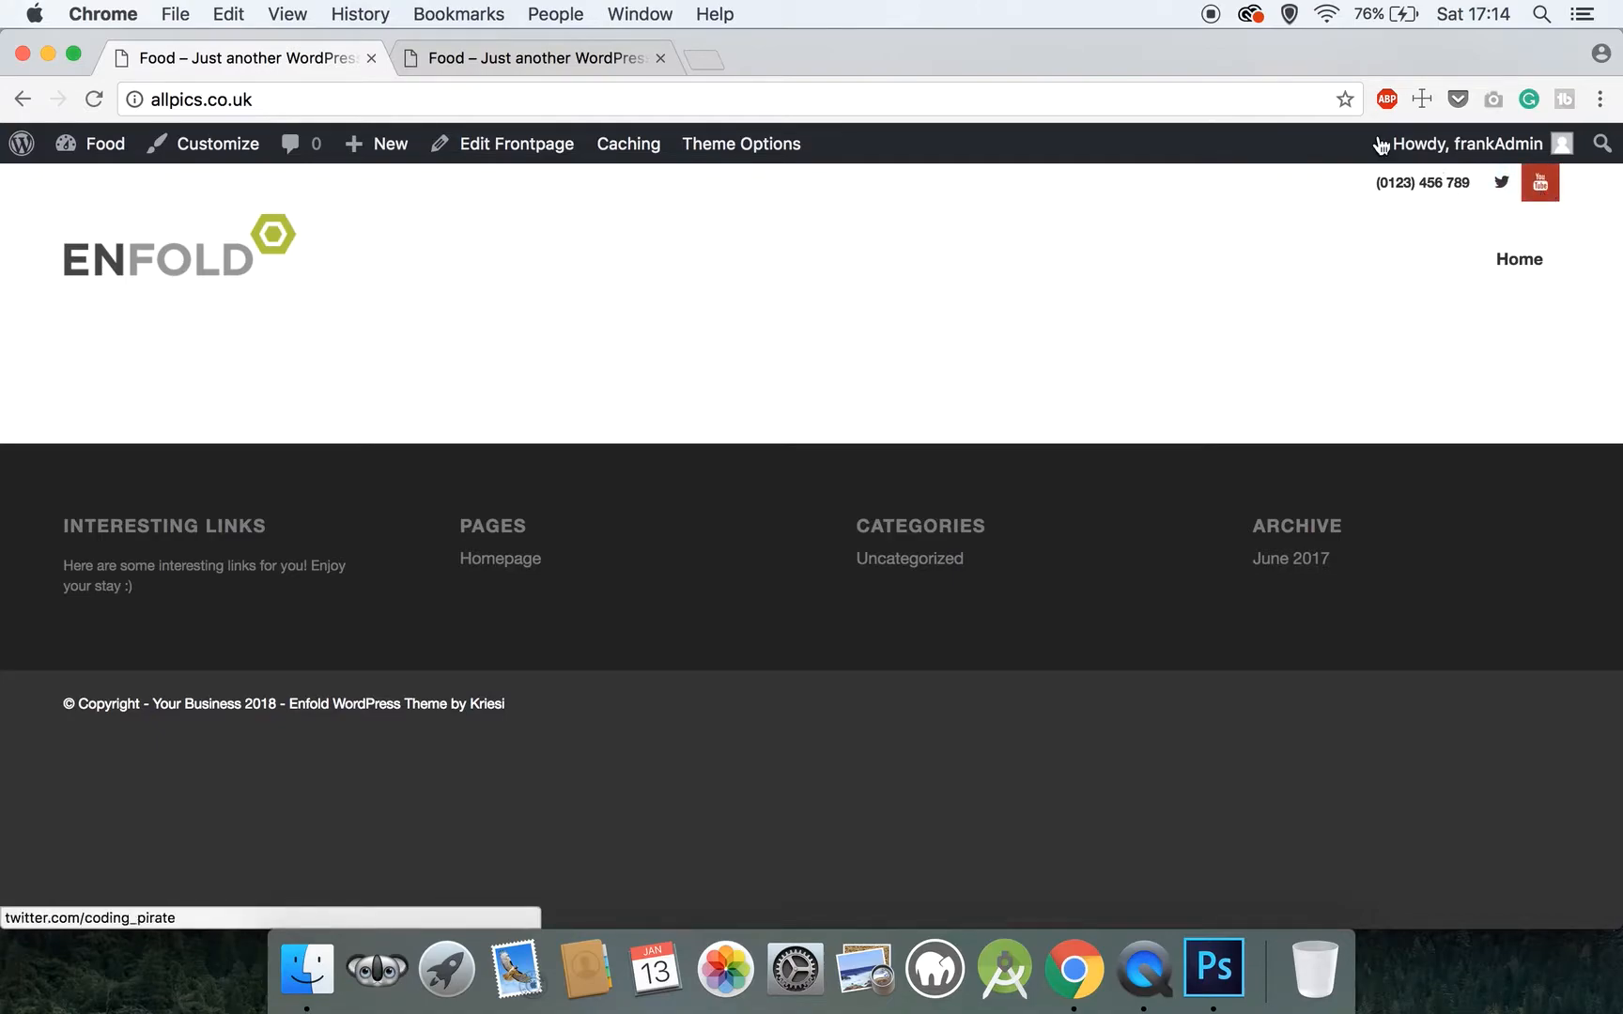
click(427, 56)
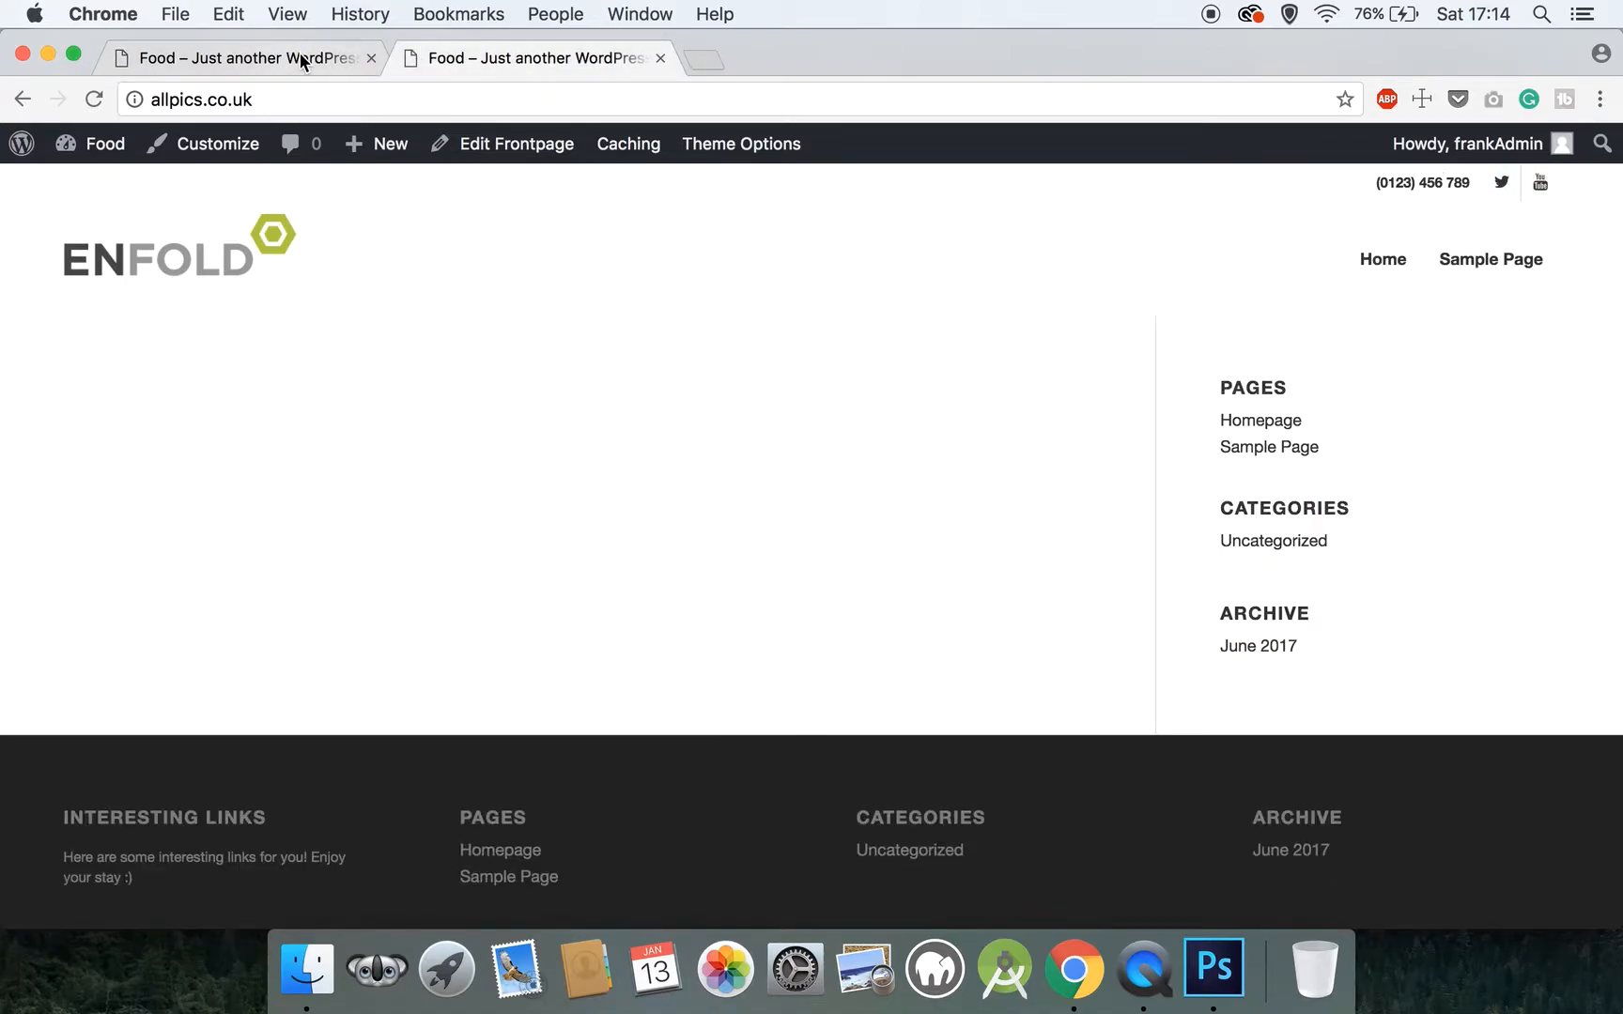
click(301, 61)
click(20, 100)
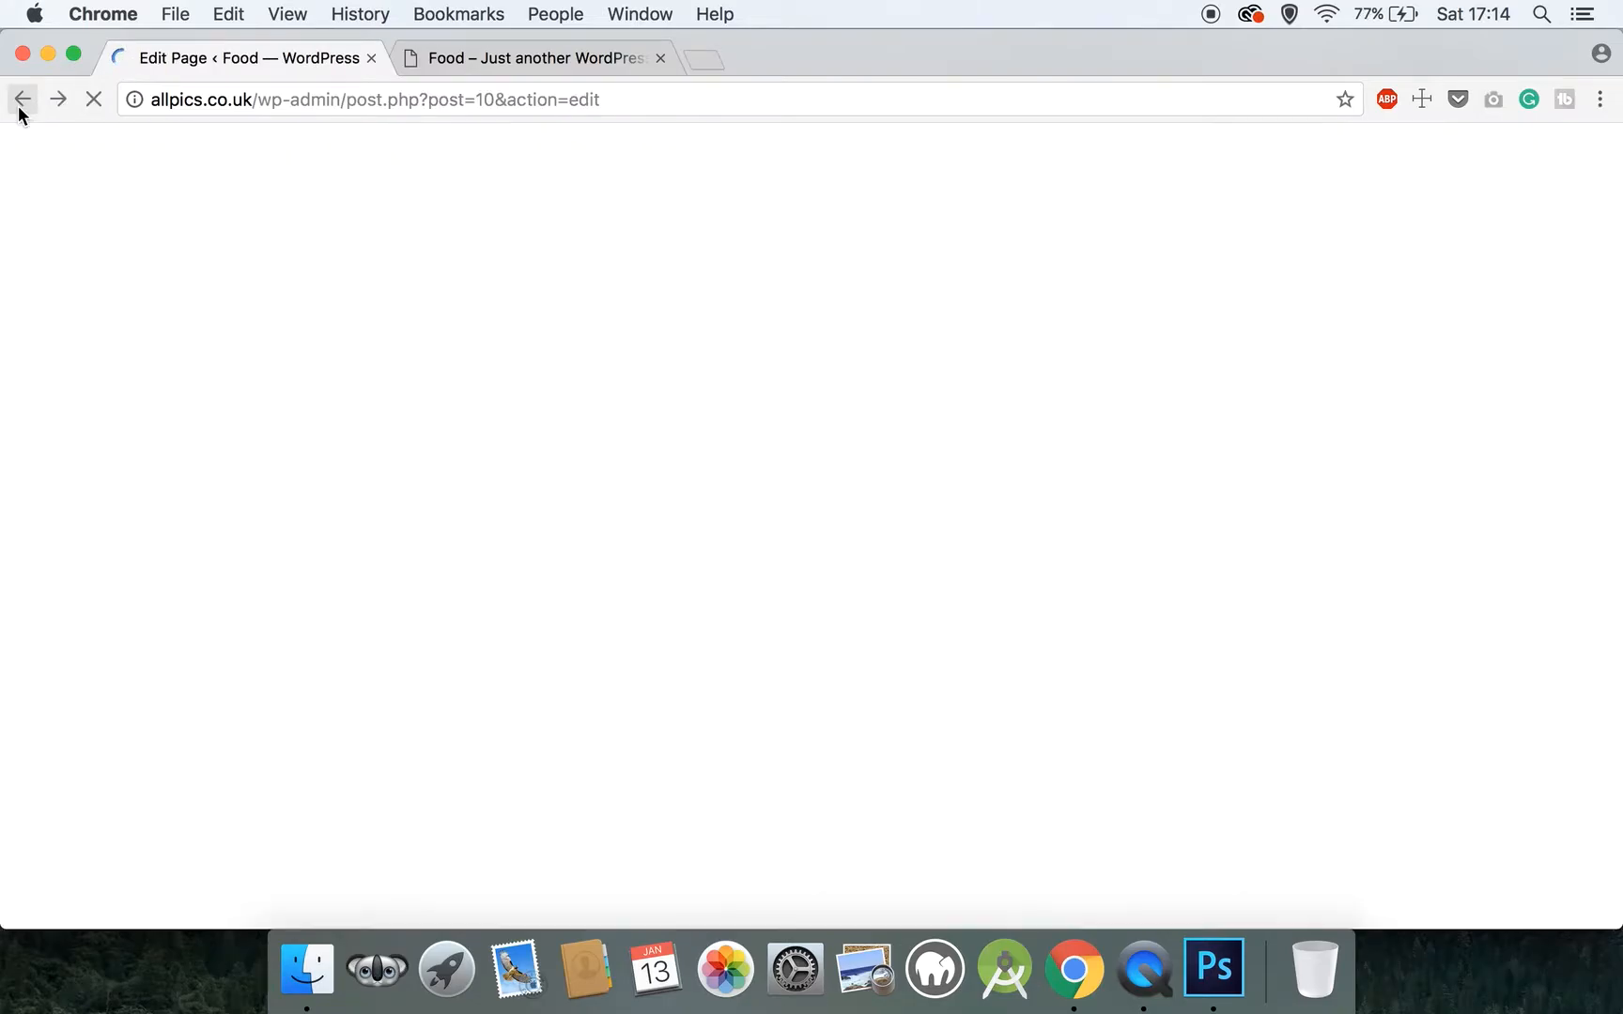